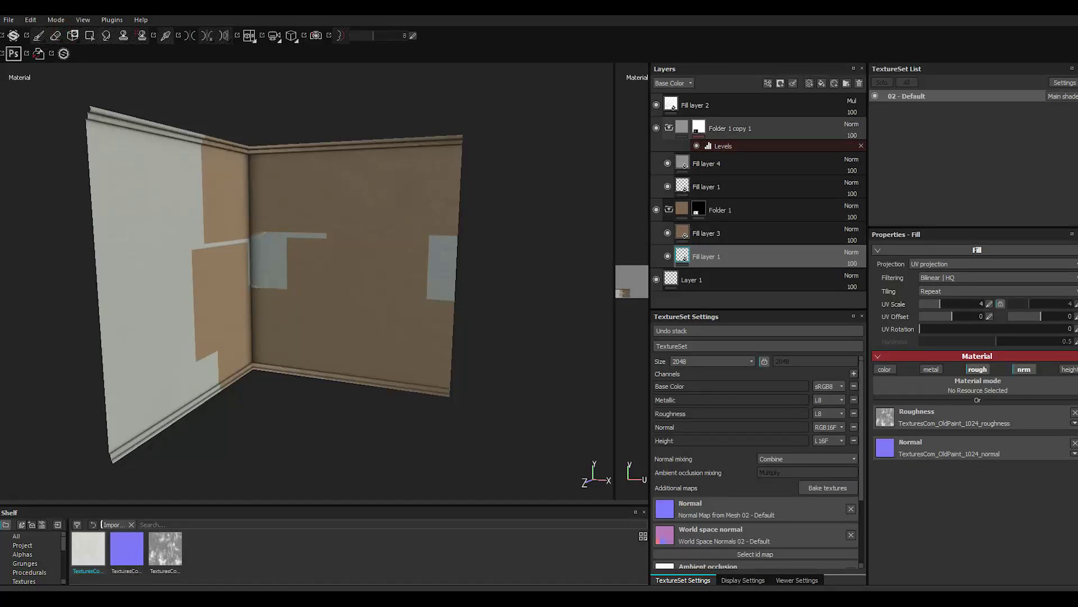
Step: Remove Folder 1 copy 1's mask so the walls show plain grey plaster, then select Folder 1's mask
click(698, 128)
right_click(698, 128)
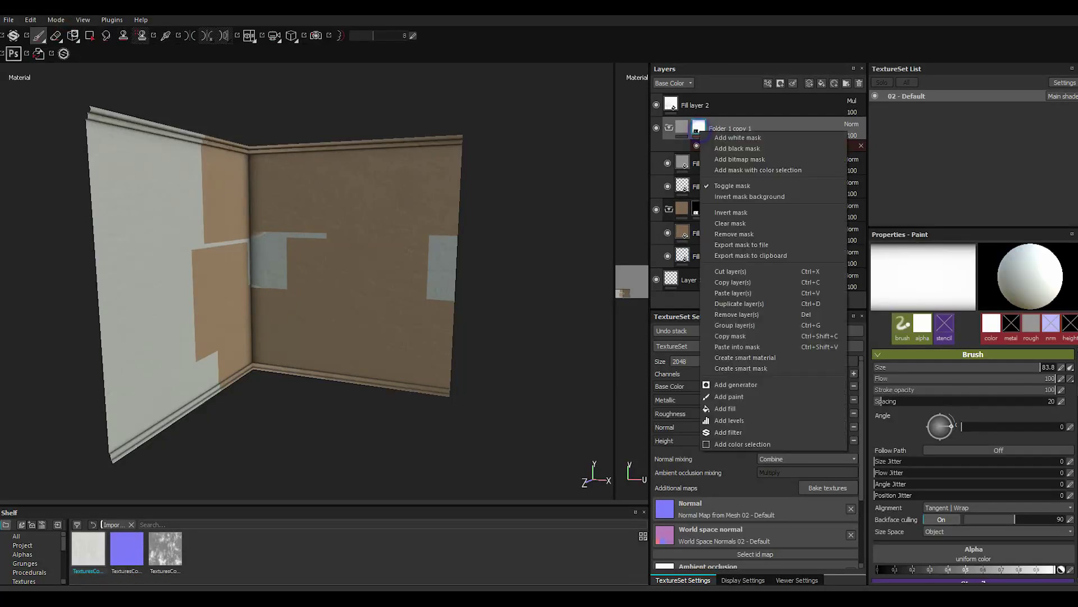
click(734, 233)
click(698, 196)
right_click(698, 196)
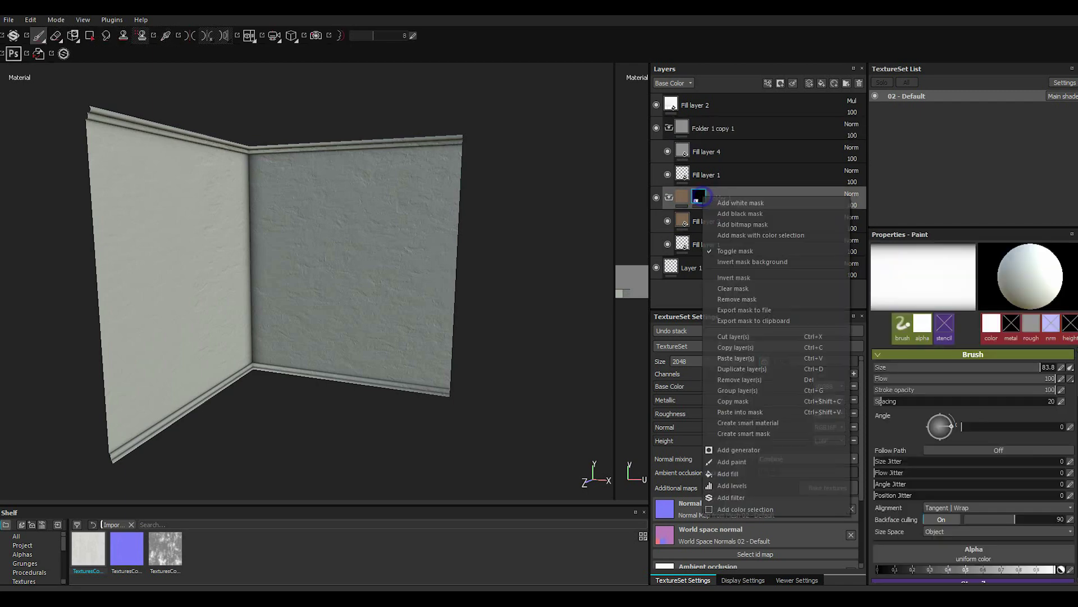
click(734, 277)
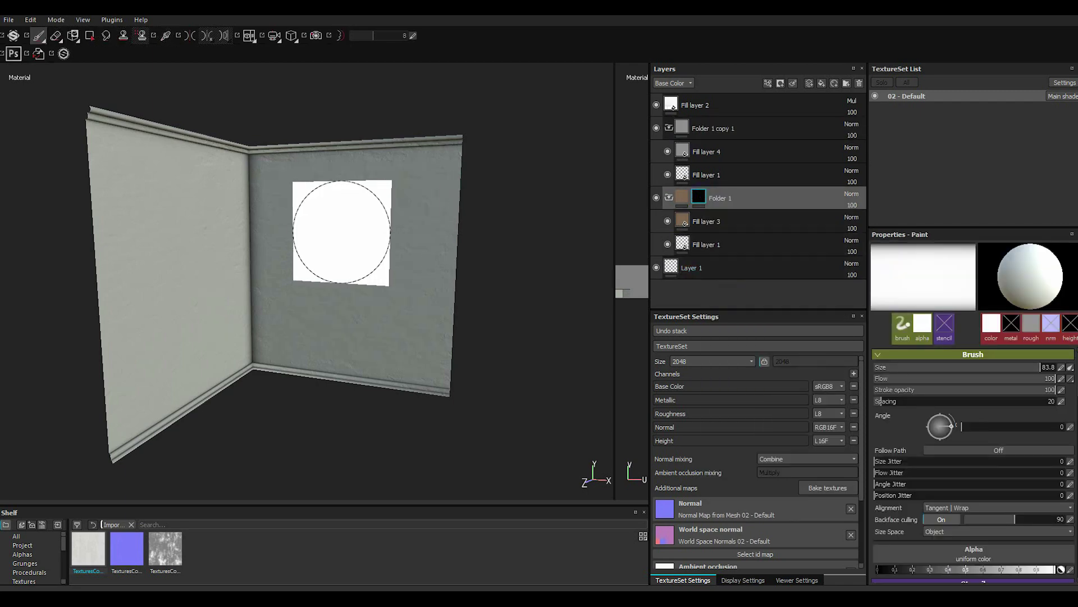
Step: Paint a straight vertical Shift-click stroke up the wall into Folder 1's mask
alt+drag(326, 276, 310, 214)
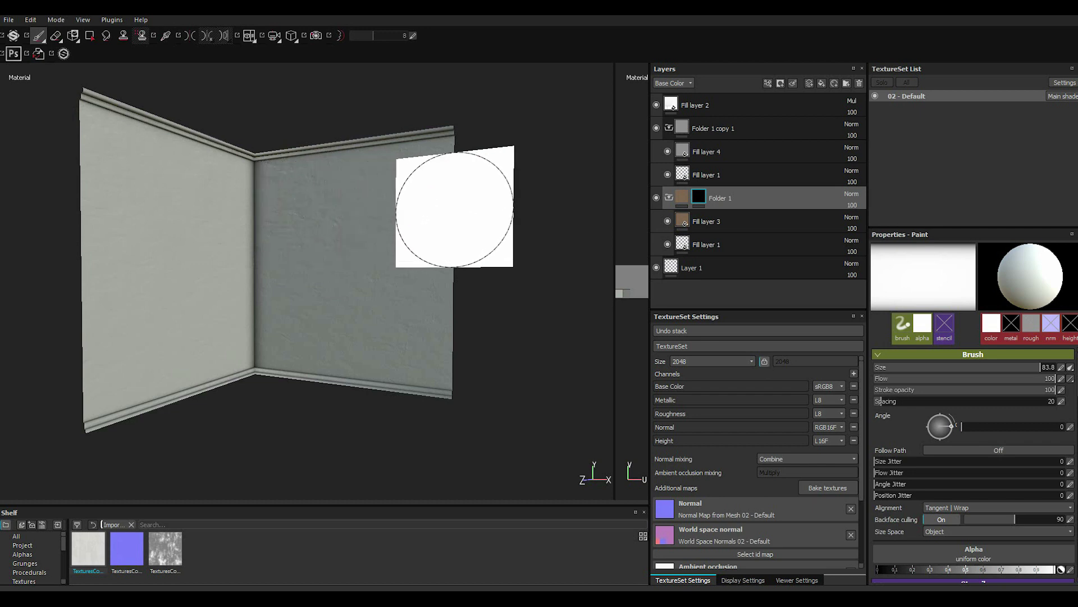
key(shift)
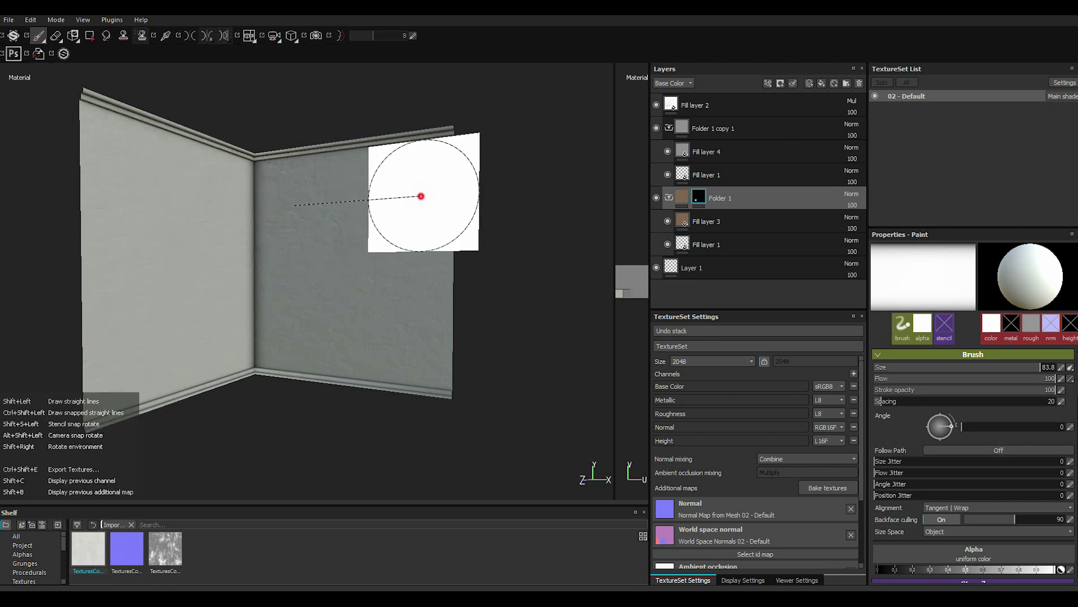
scroll(443, 343, up, 2)
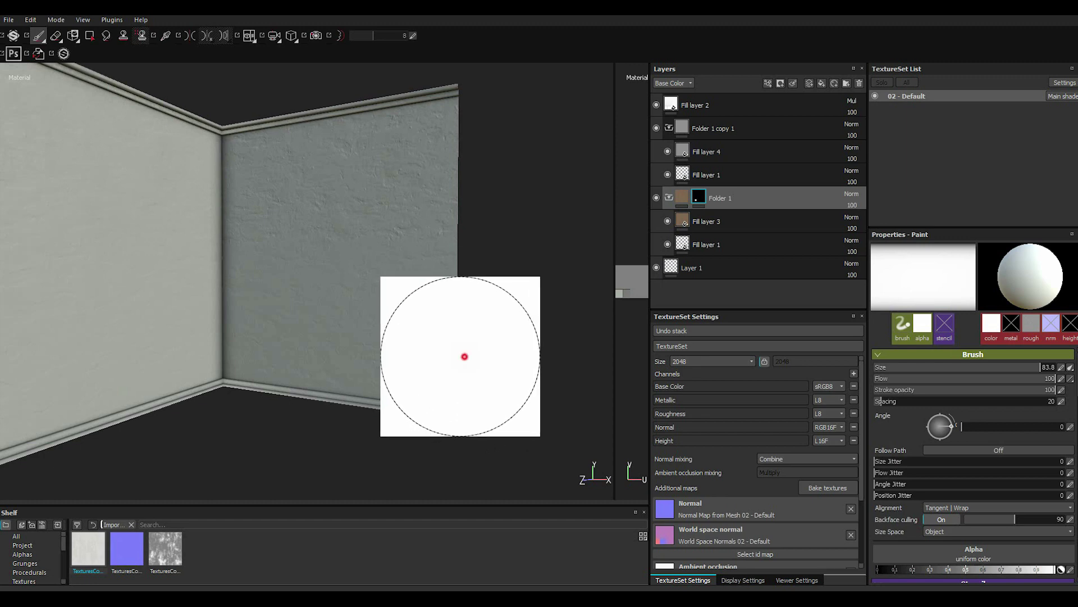
alt+drag(465, 356, 428, 338)
mouse_move(427, 339)
shift+right_down()
mouse_move(483, 353)
mouse_move(456, 315)
mouse_move(434, 336)
shift+right_up()
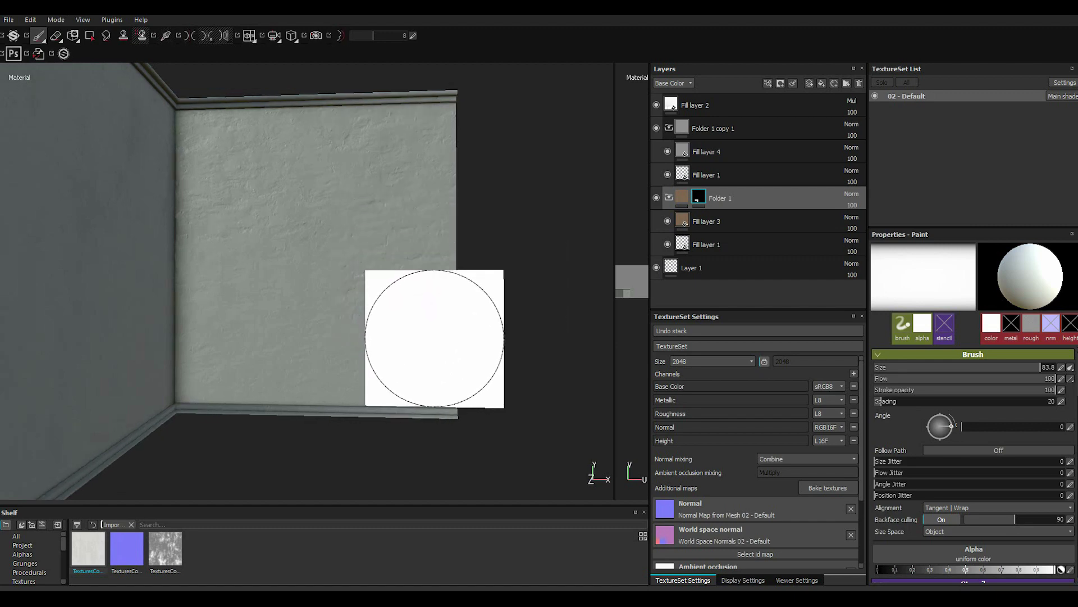
mouse_move(434, 335)
ctrl+right_down()
mouse_move(262, 307)
mouse_move(241, 337)
mouse_move(243, 267)
ctrl+right_up()
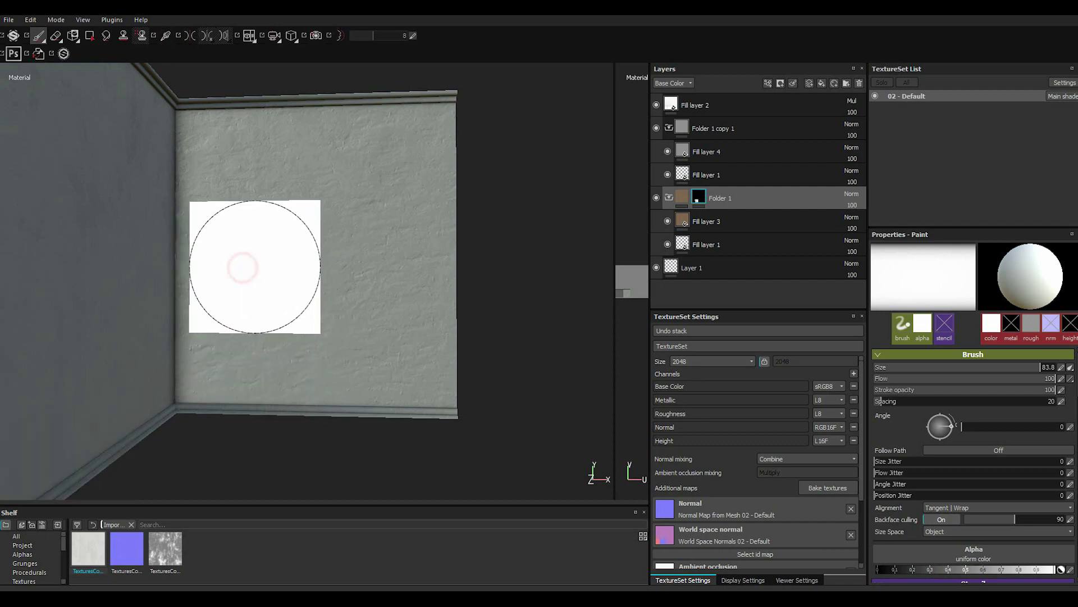
mouse_move(242, 267)
alt+mouse_down()
mouse_move(252, 311)
mouse_move(371, 325)
alt+mouse_up()
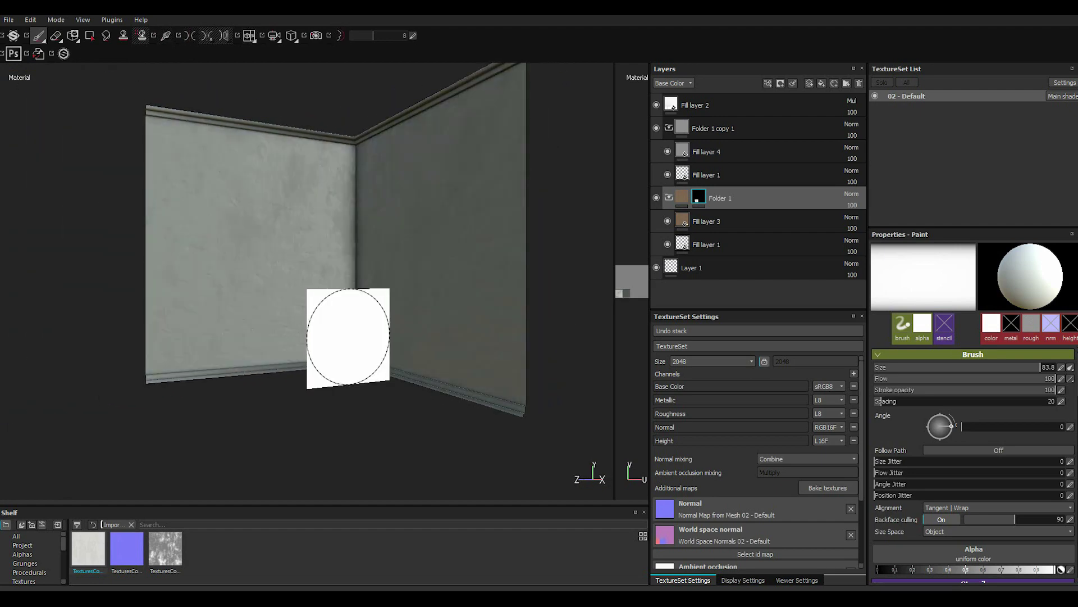
click(163, 315)
key(shift)
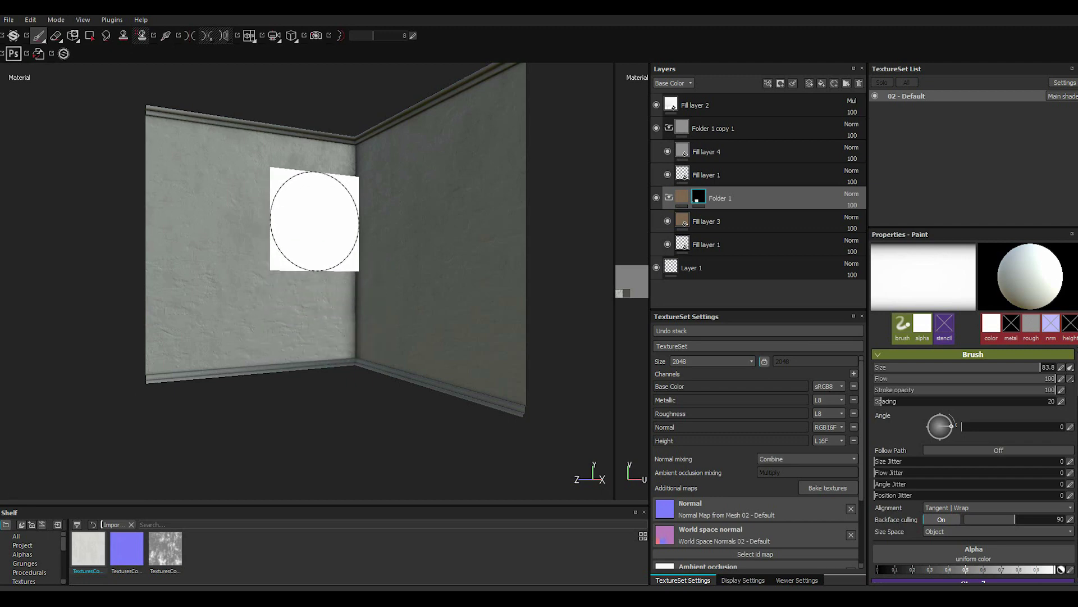
key(shift)
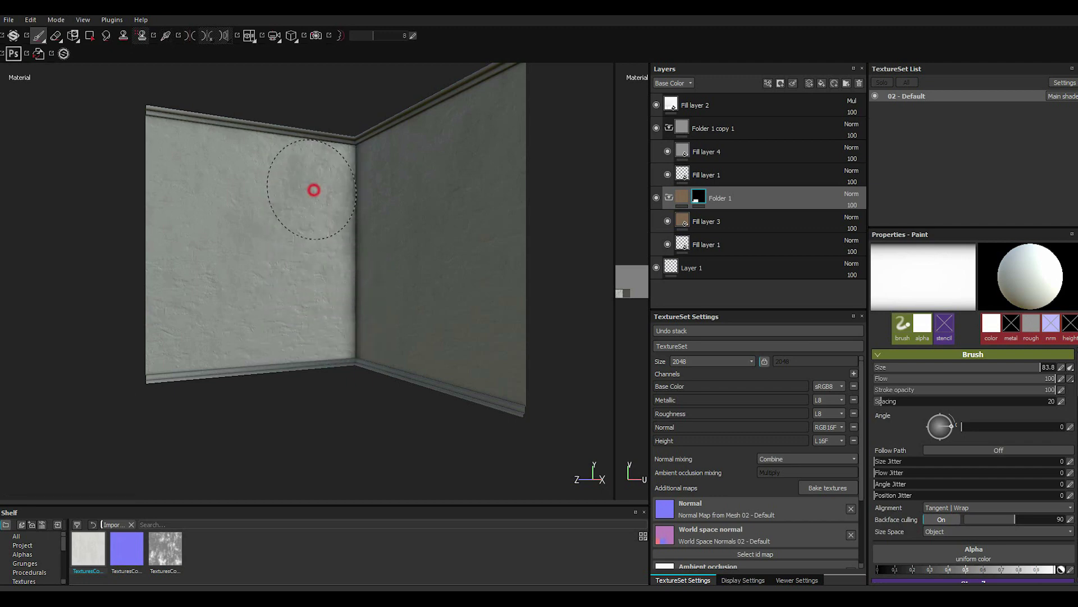
ctrl+right_drag(208, 180, 303, 185)
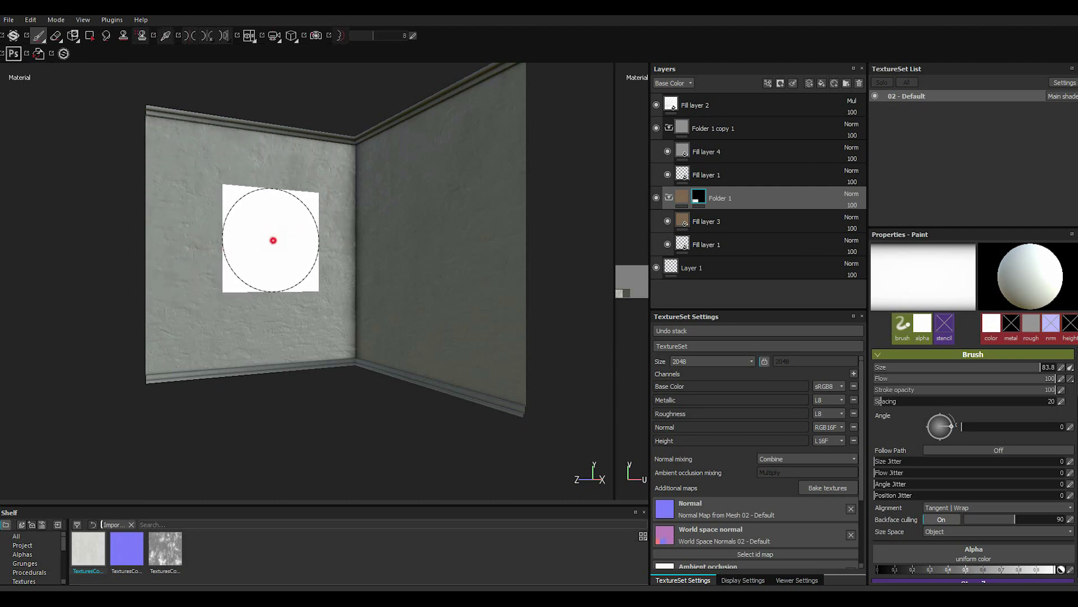
mouse_move(410, 240)
alt+mouse_down()
mouse_move(427, 273)
mouse_move(505, 313)
alt+mouse_up()
Step: Save the project and copy Folder 1's mask
click(8, 20)
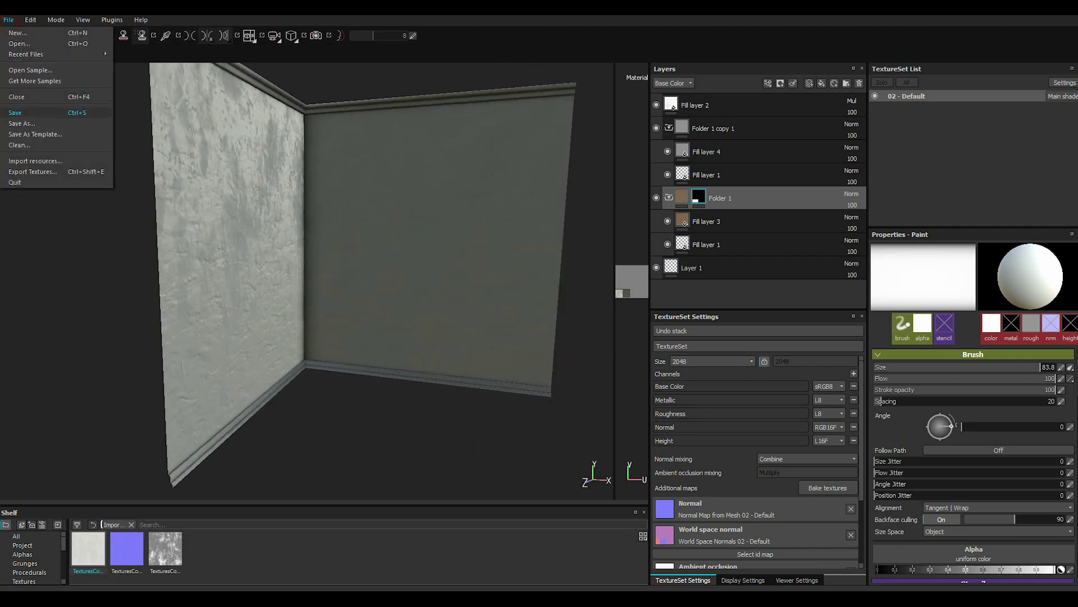
click(14, 113)
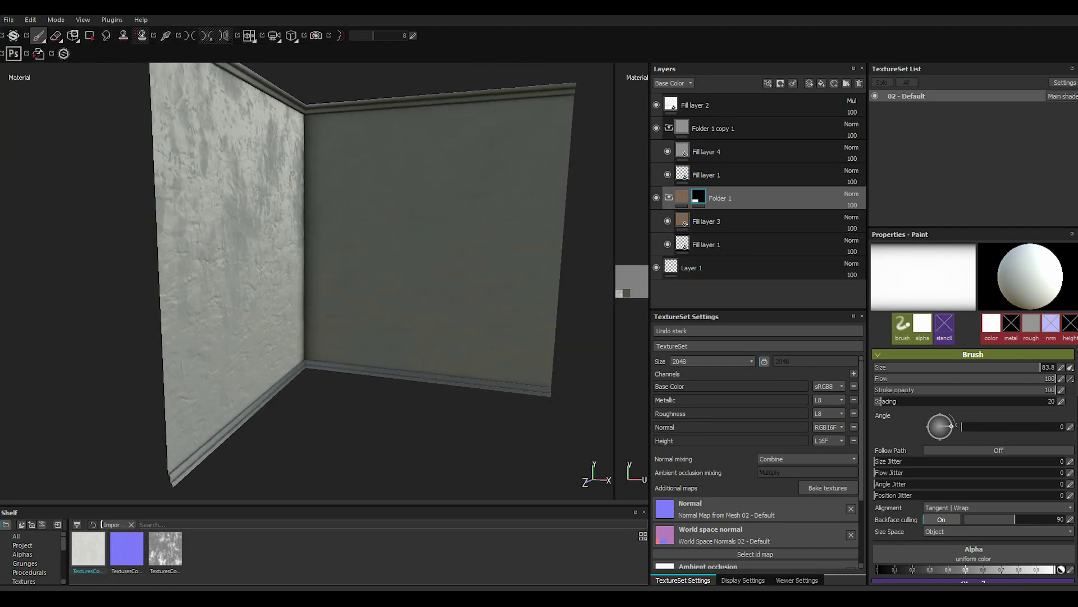
right_click(696, 199)
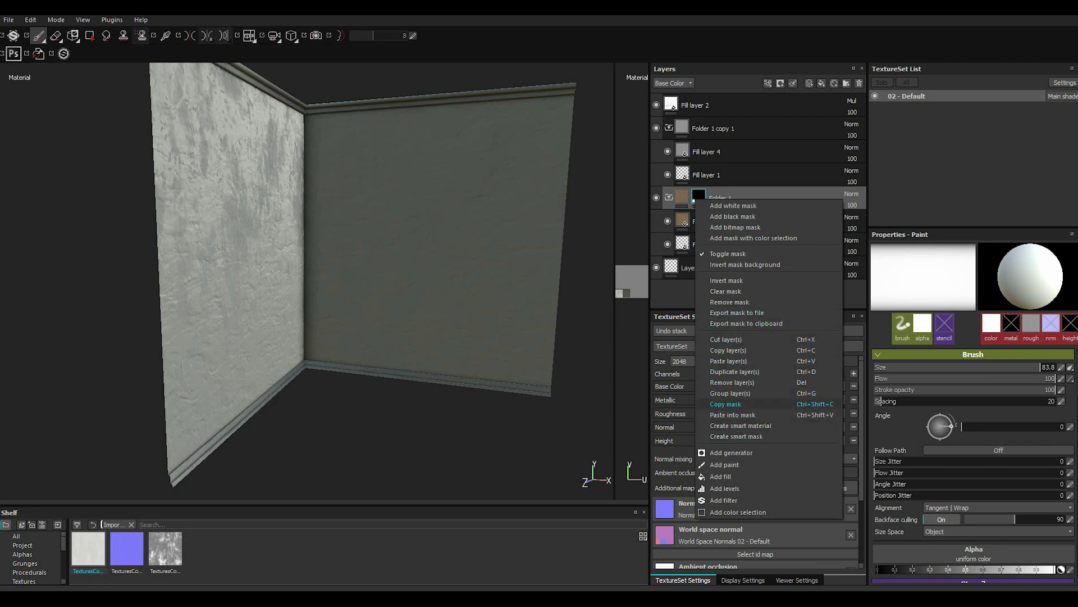
click(724, 404)
Step: Give Folder 1 copy 1 a black mask and paste Folder 1's mask into it
click(713, 129)
right_click(696, 128)
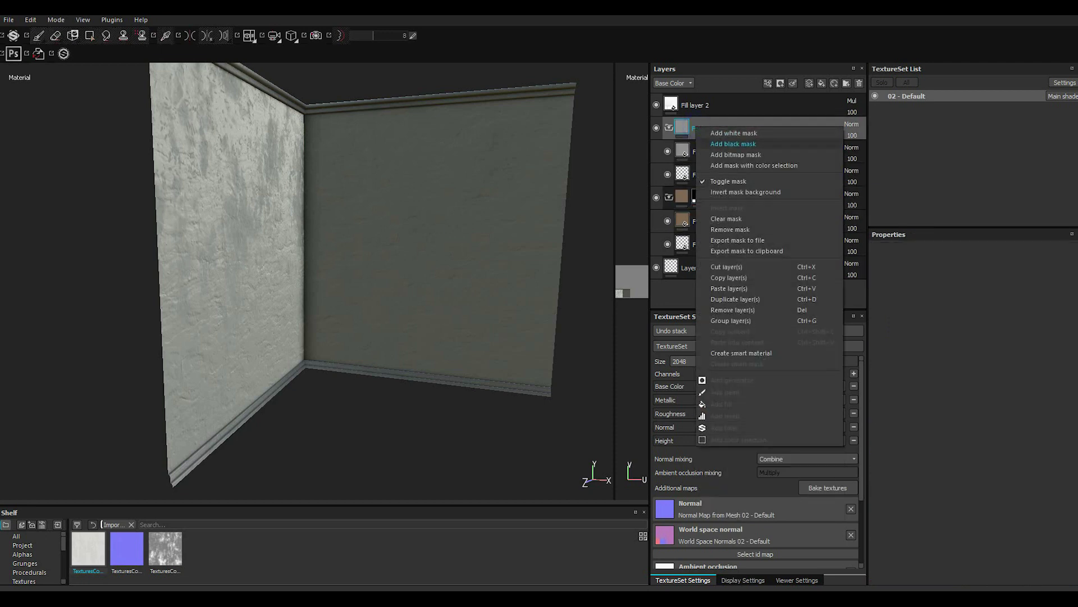
click(733, 144)
right_click(705, 127)
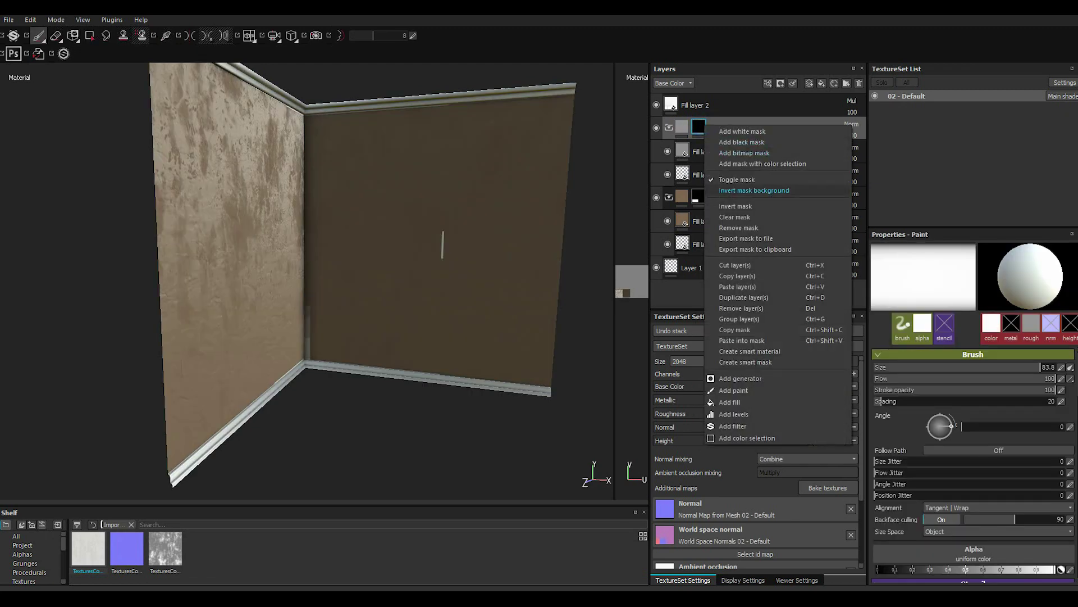
click(752, 341)
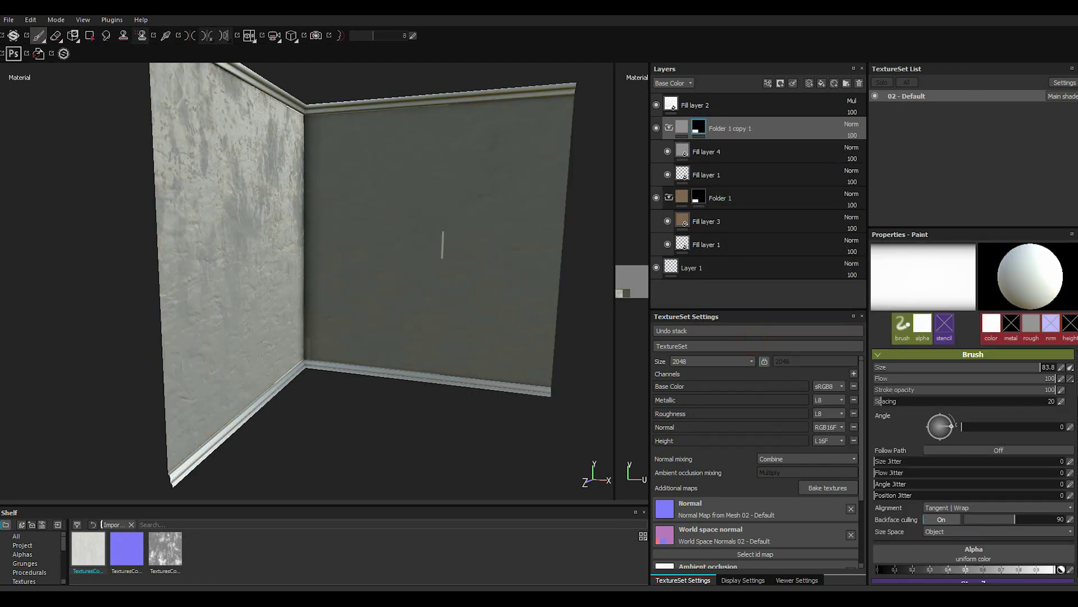
right_click(698, 127)
Step: Invert Folder 1 copy 1's pasted mask with a Levels effect
click(730, 209)
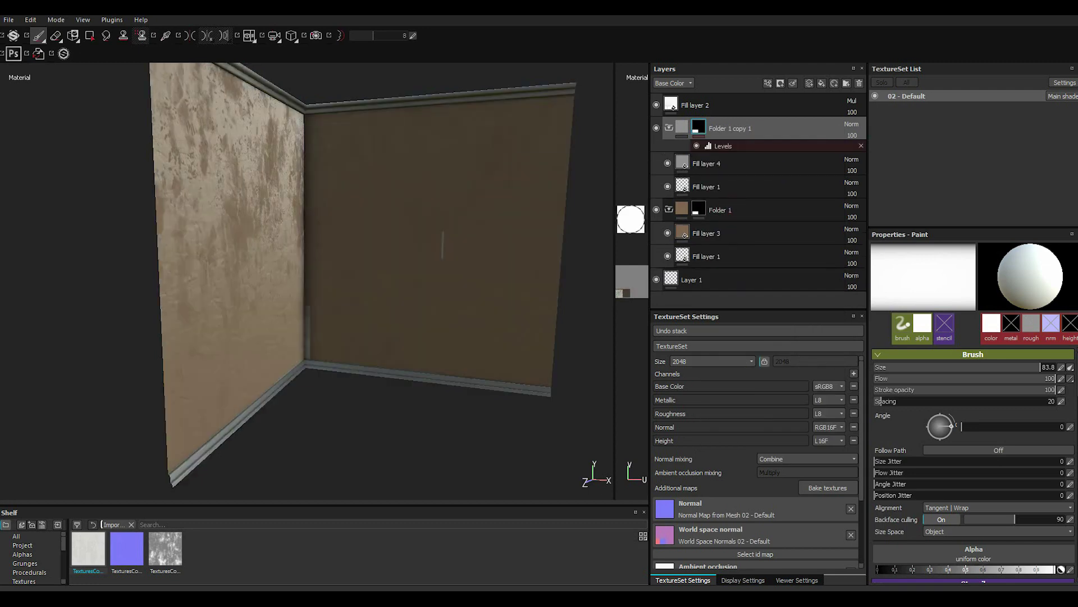
alt+drag(460, 315, 413, 323)
scroll(413, 323, up, 3)
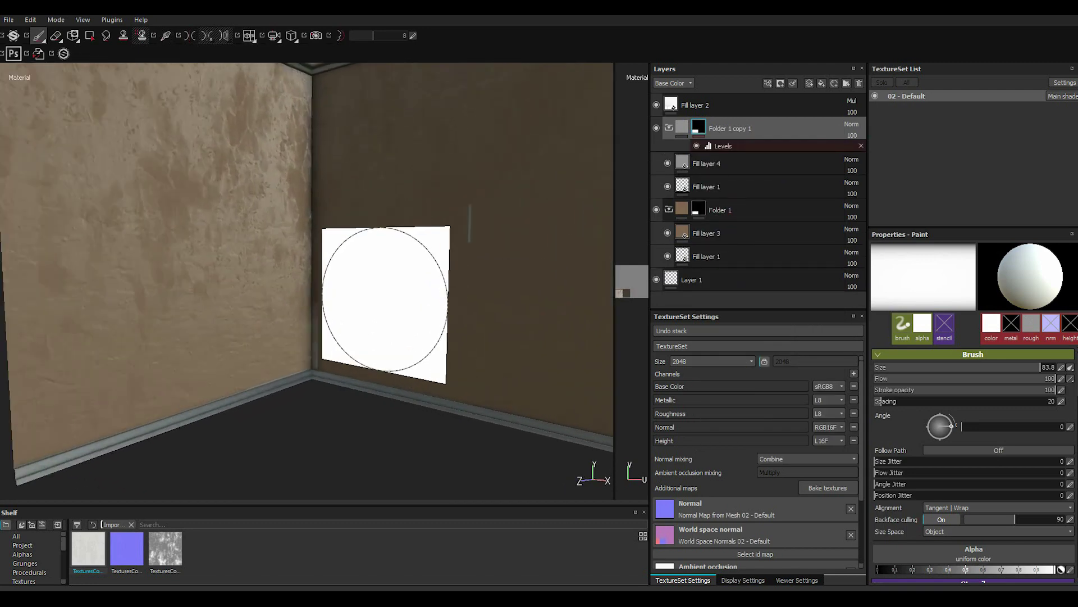
scroll(413, 323, up, 3)
Step: Select Folder 1's mask and shrink the paint brush to size 48.38
click(696, 209)
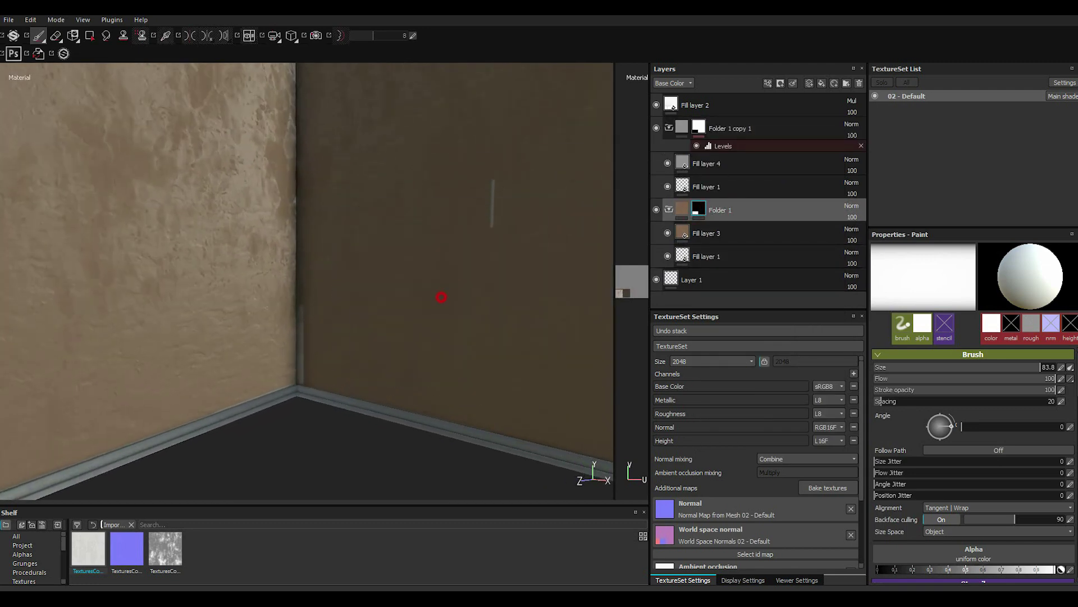
key(3)
key(p)
key(1)
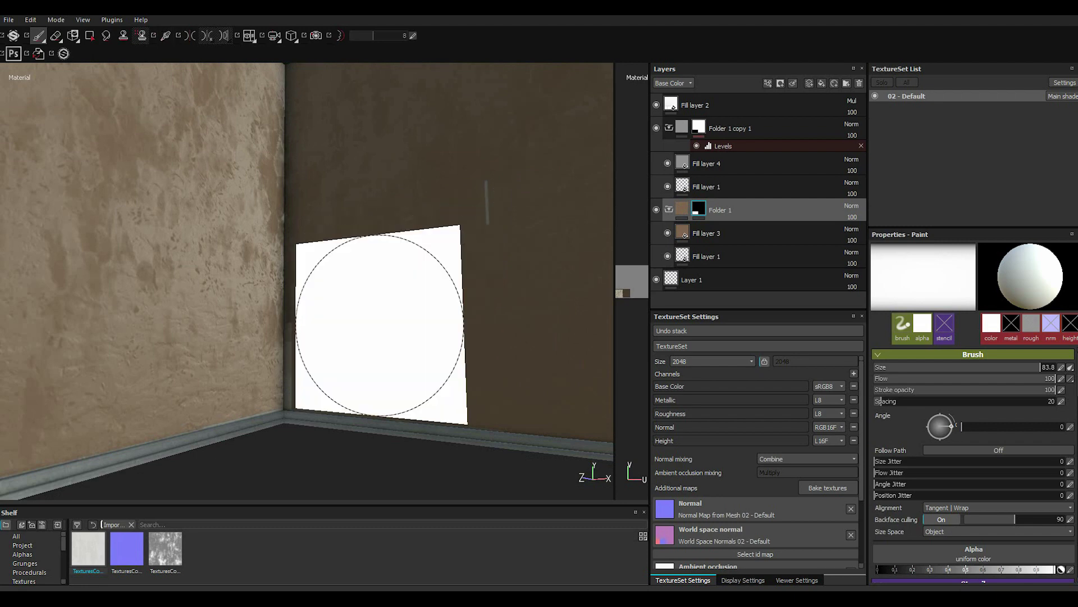
ctrl+right_drag(376, 325, 324, 349)
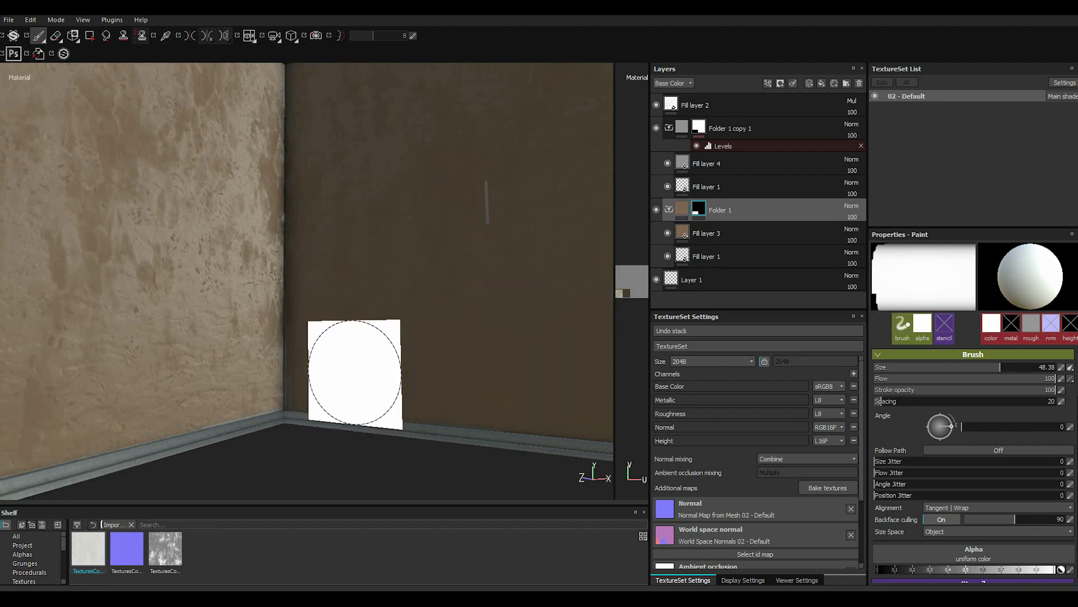
alt+drag(476, 212, 480, 196)
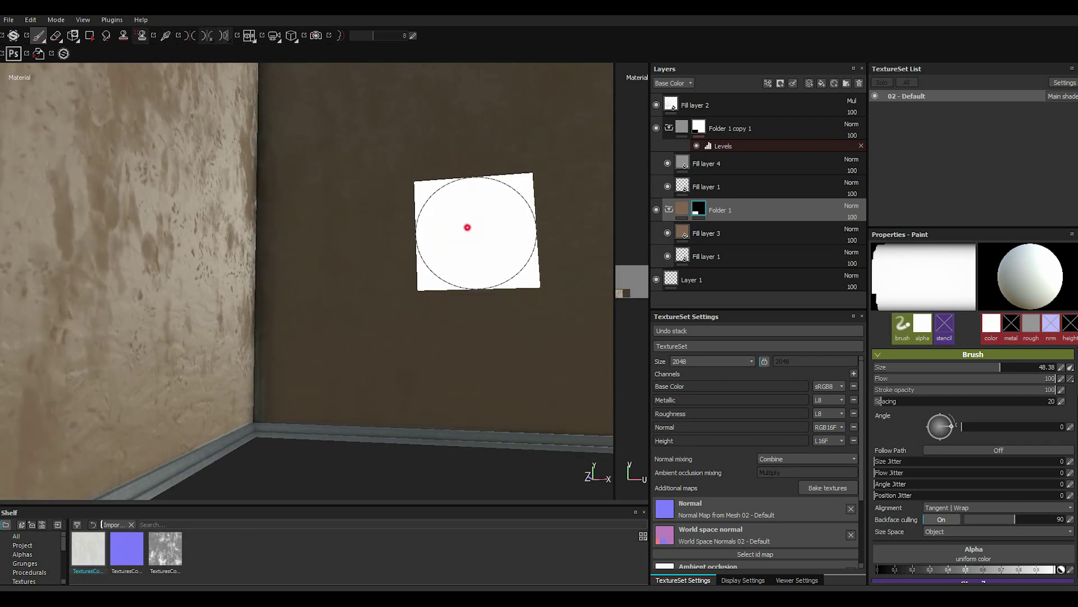
alt+drag(518, 349, 297, 363)
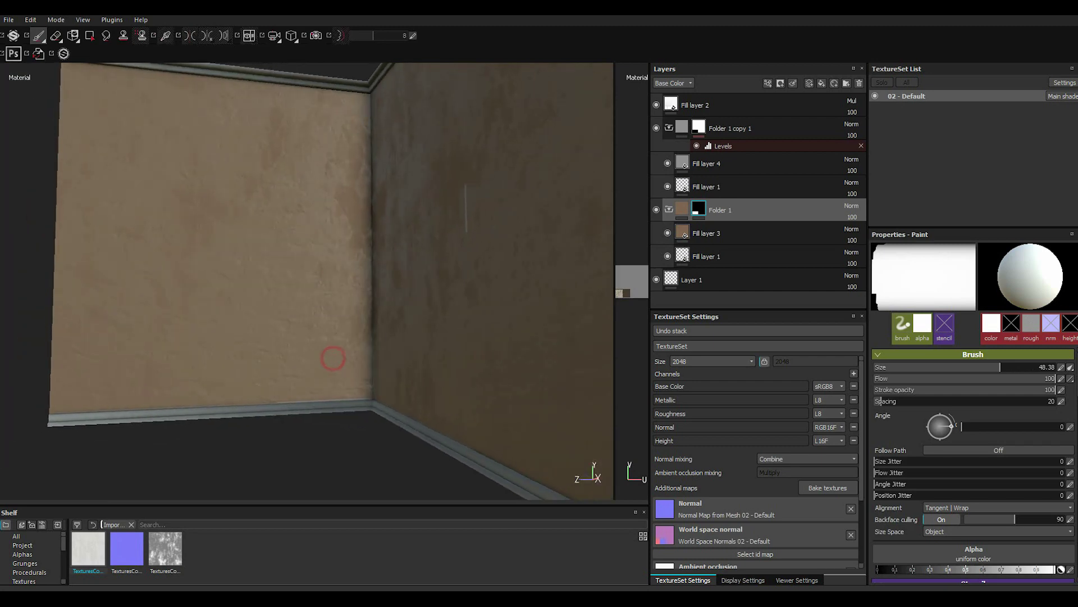
scroll(333, 356, up, 3)
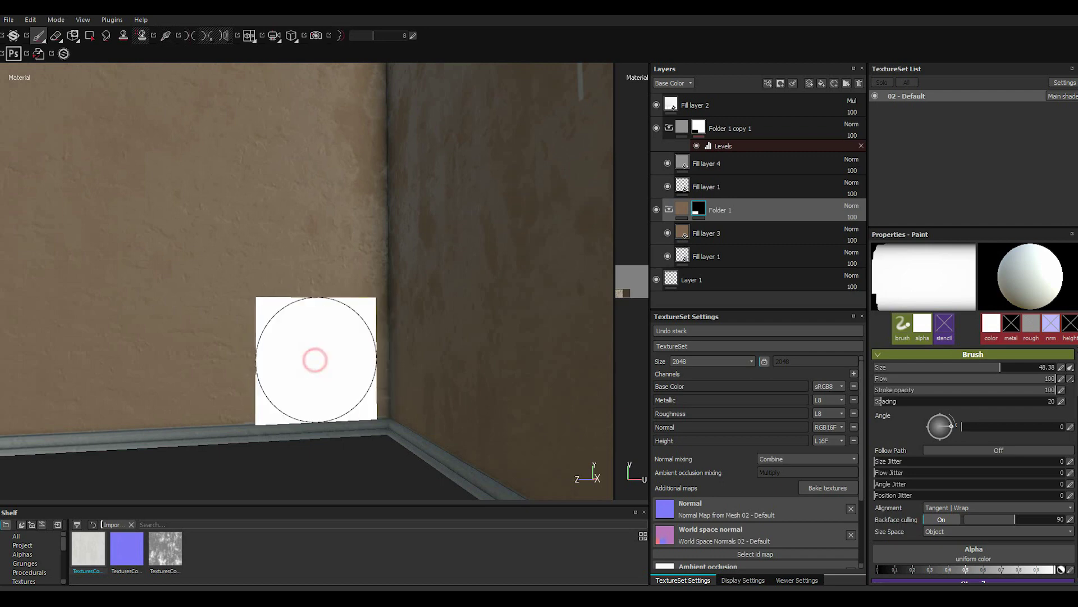
scroll(348, 354, down, 5)
scroll(369, 356, up, 2)
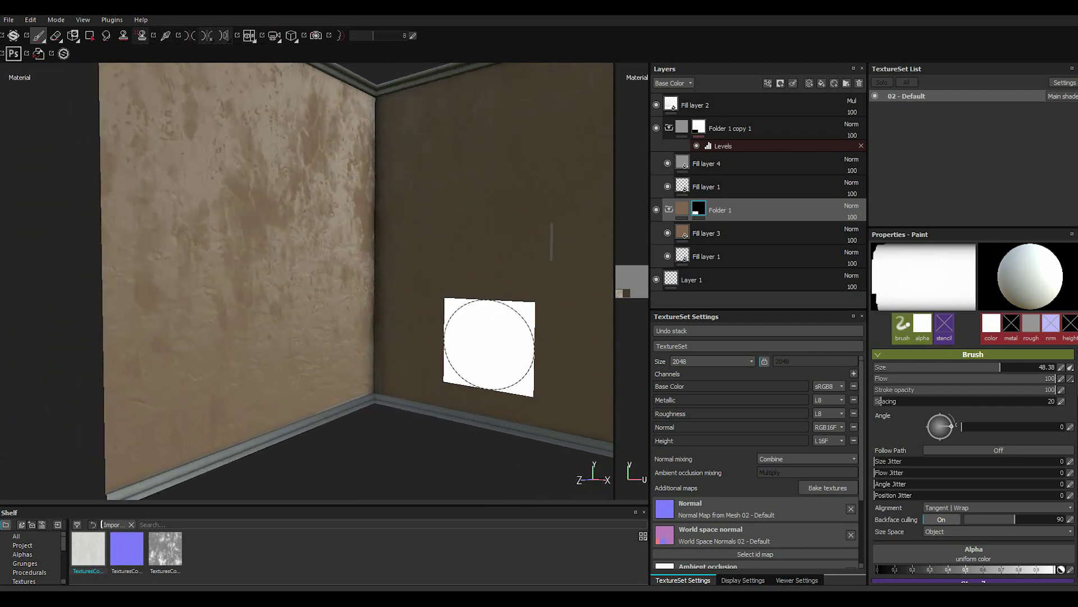
right_click(702, 208)
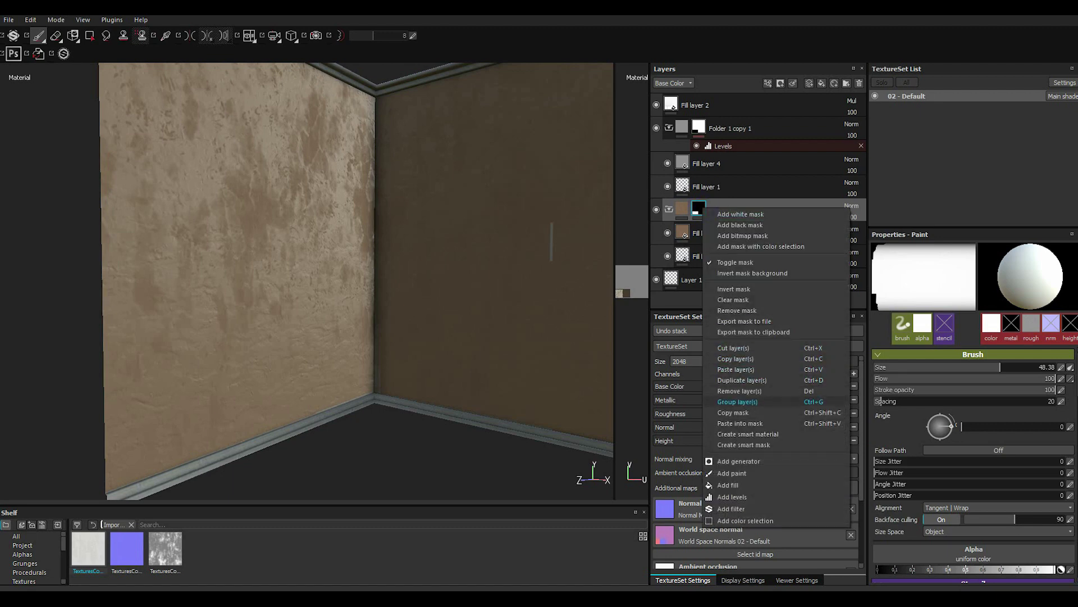
Step: Paste Folder 1's mask into Folder 1 copy 1 and invert it with a Levels effect
click(740, 413)
click(698, 127)
right_click(698, 127)
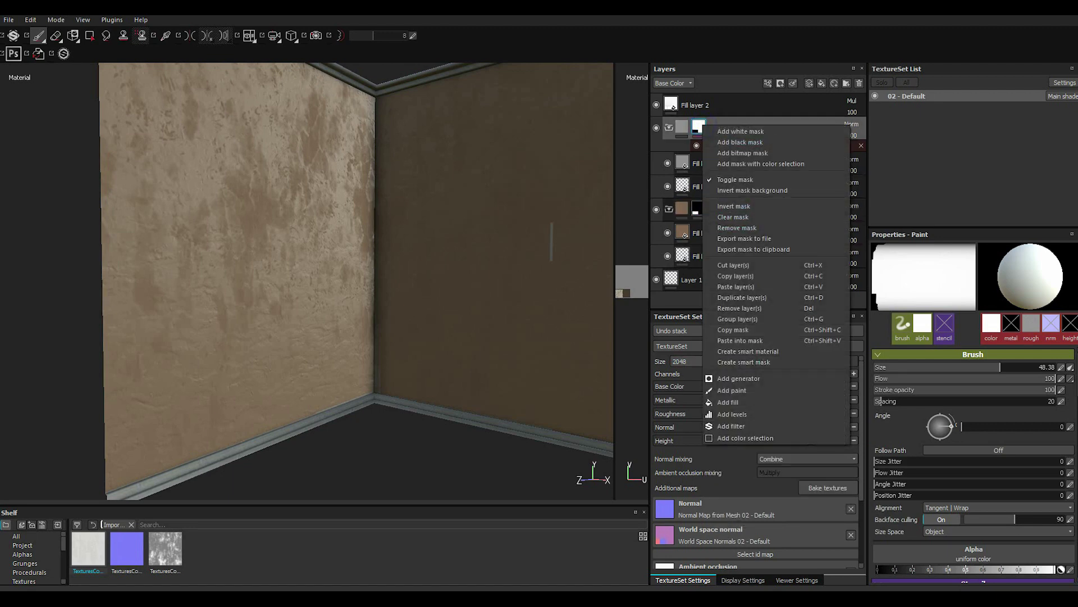
click(740, 341)
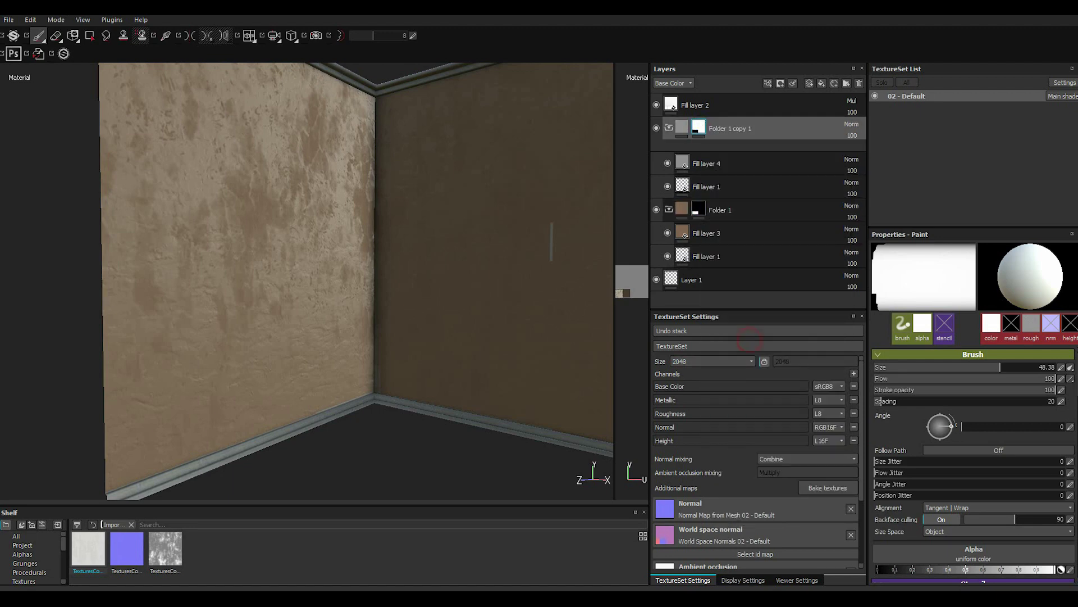
right_click(698, 127)
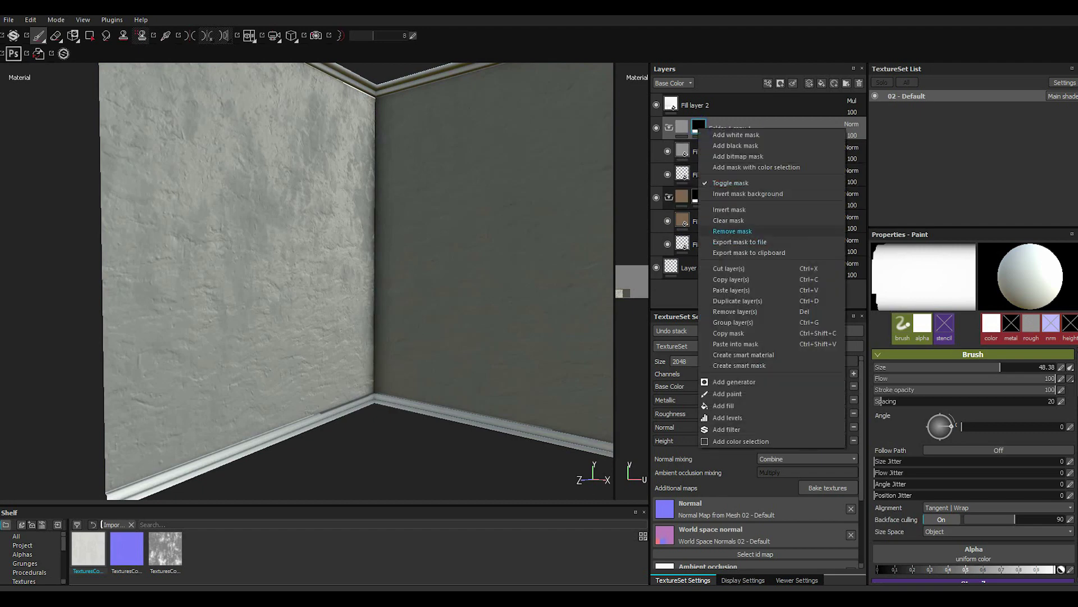
click(727, 417)
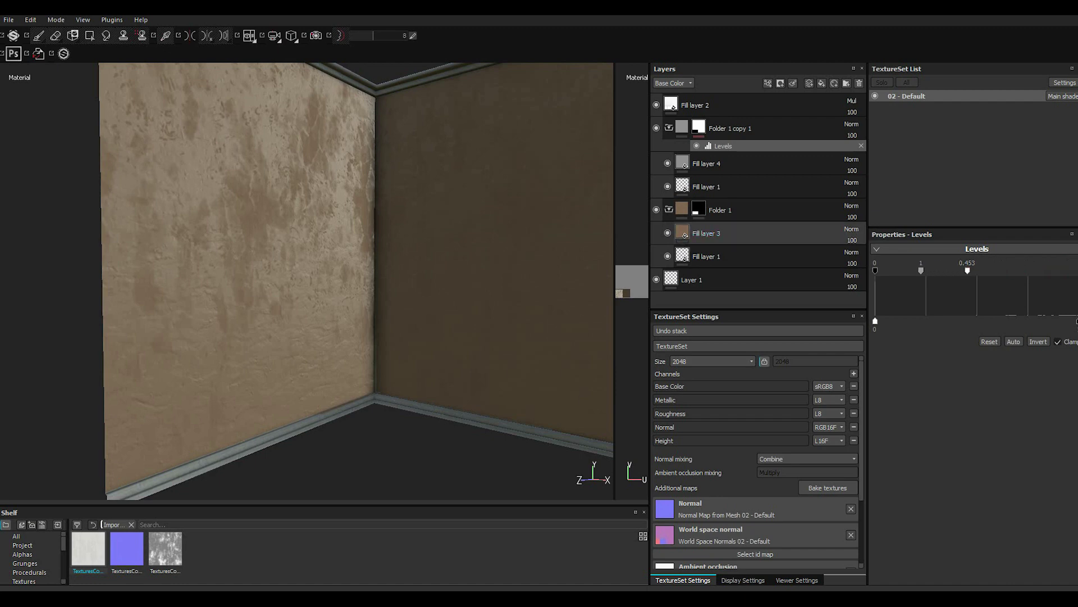
Step: Add a Levels effect to Folder 1 for sharper, higher-contrast plaster blotches
click(698, 210)
click(767, 83)
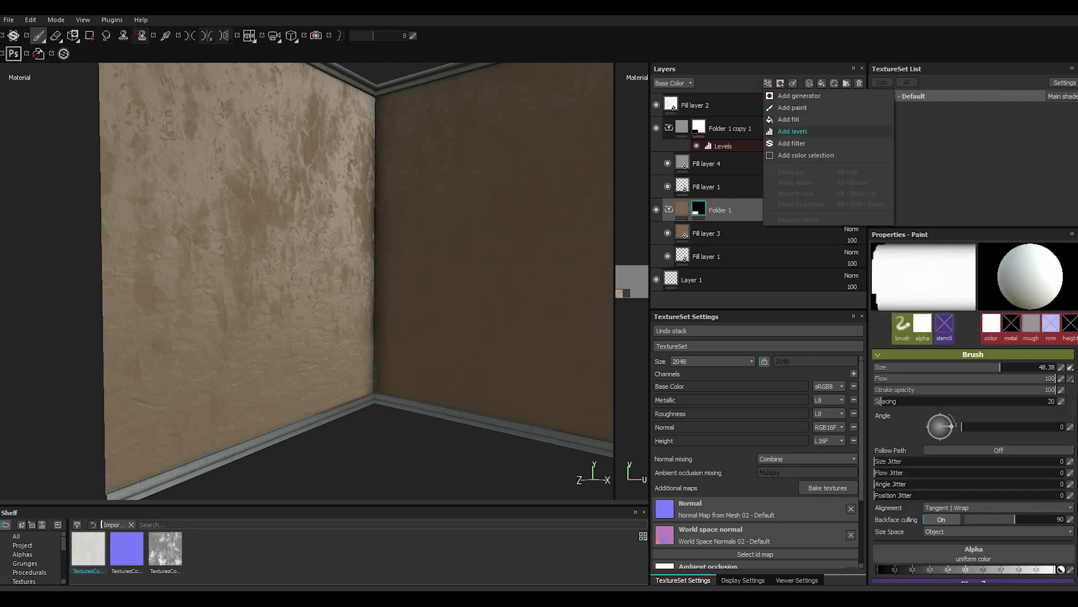
click(792, 131)
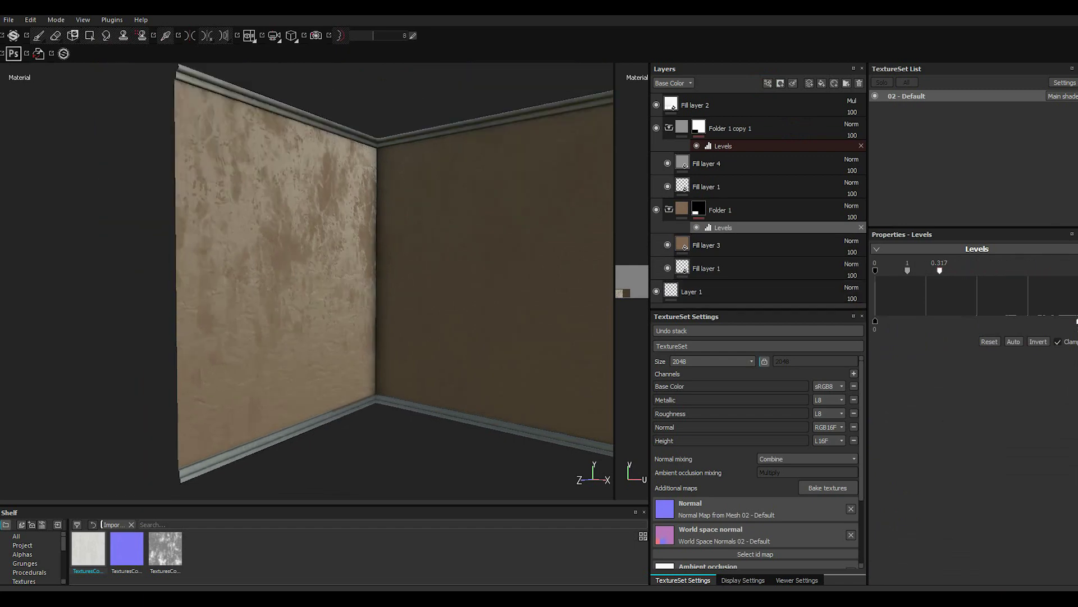
mouse_move(359, 281)
alt+mouse_down()
mouse_move(493, 410)
mouse_move(556, 410)
alt+mouse_up()
Step: Export the wall textures to Game Project/Room/wallC, creating the wallC folder
click(9, 19)
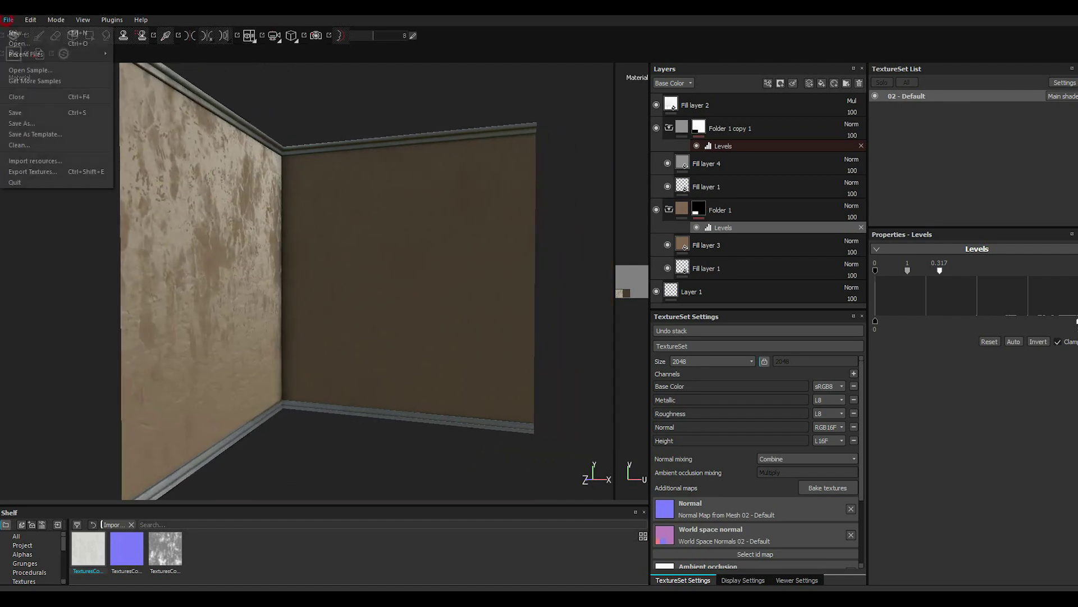
click(47, 171)
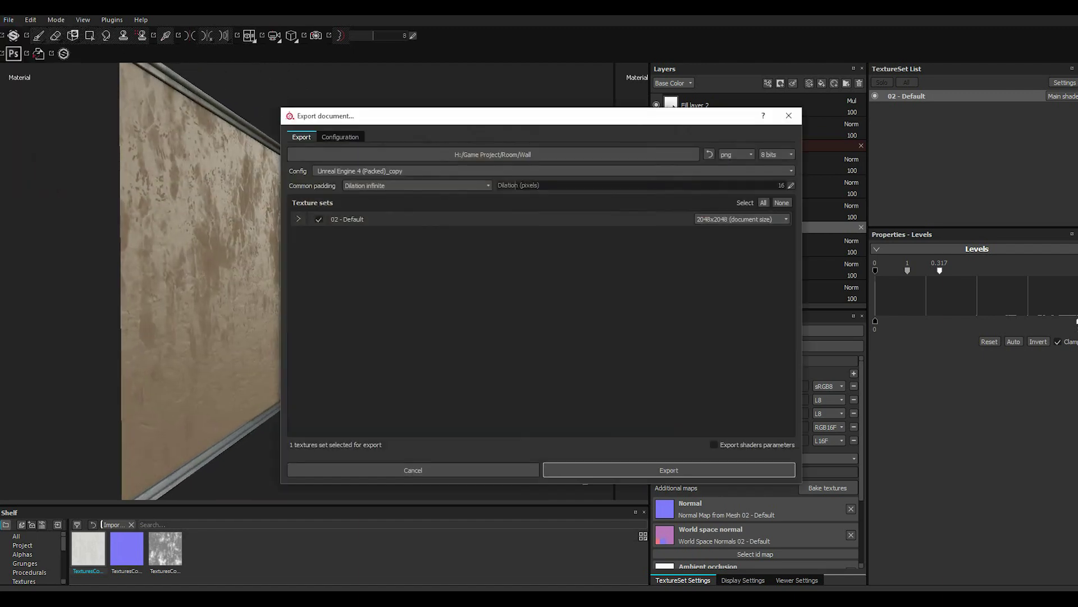
click(430, 155)
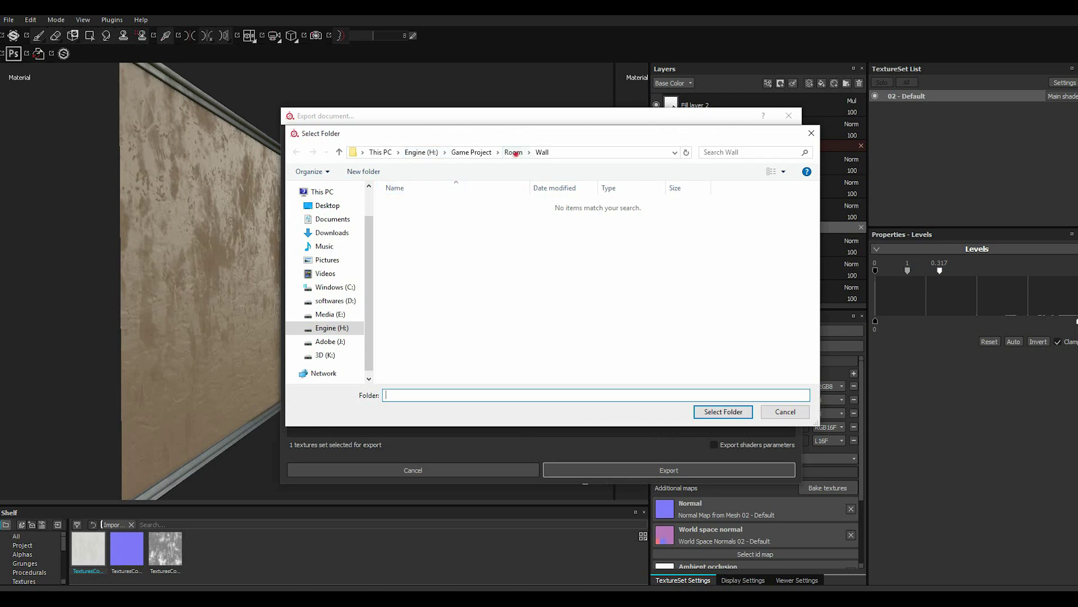
click(513, 152)
click(363, 171)
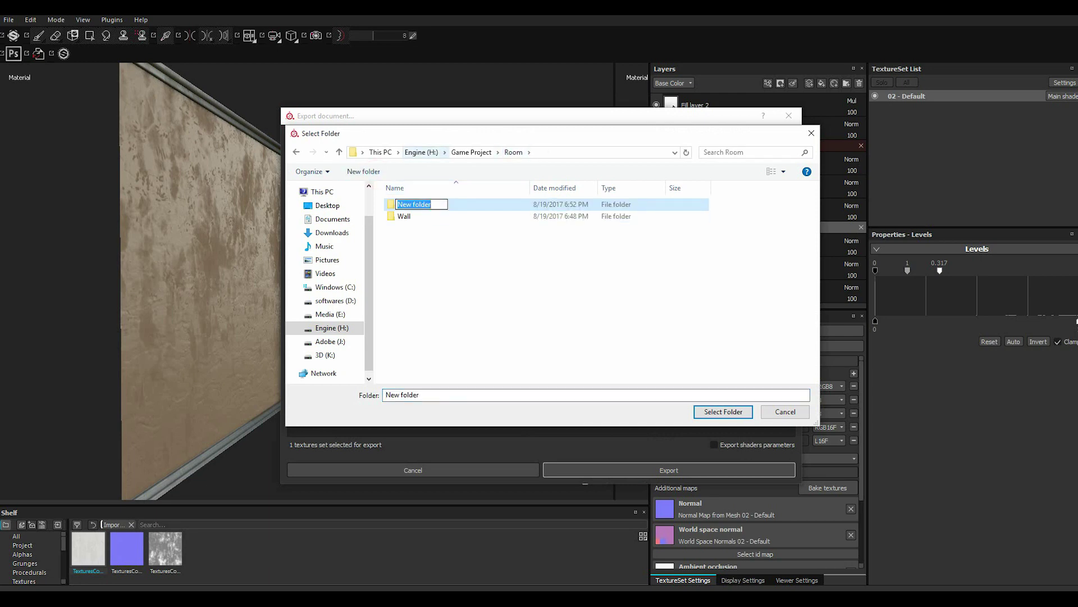
text(wallC)
key(Return)
key(Return)
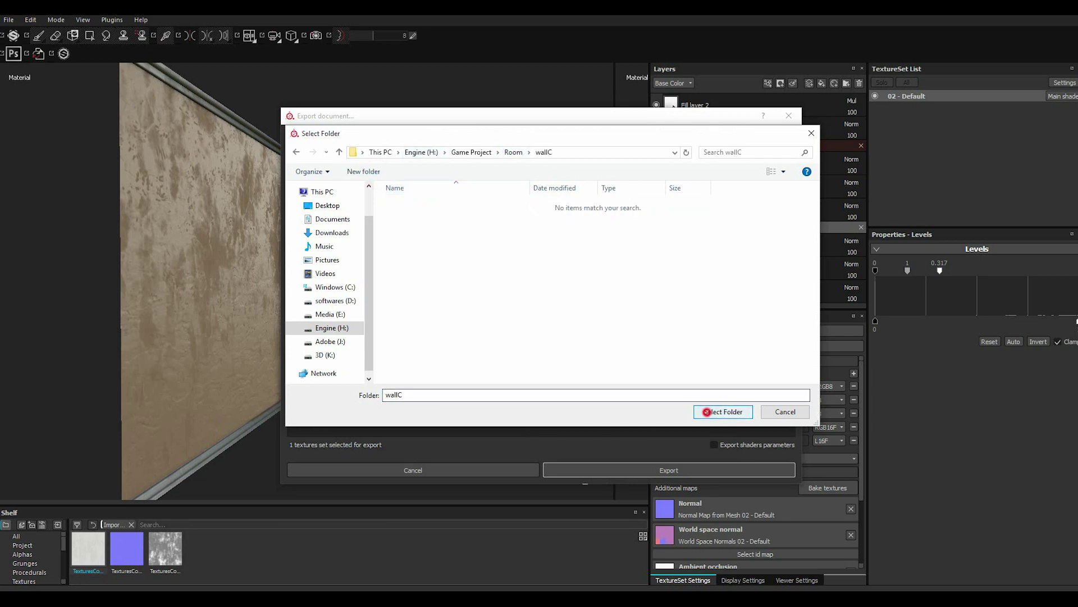
click(723, 411)
click(581, 468)
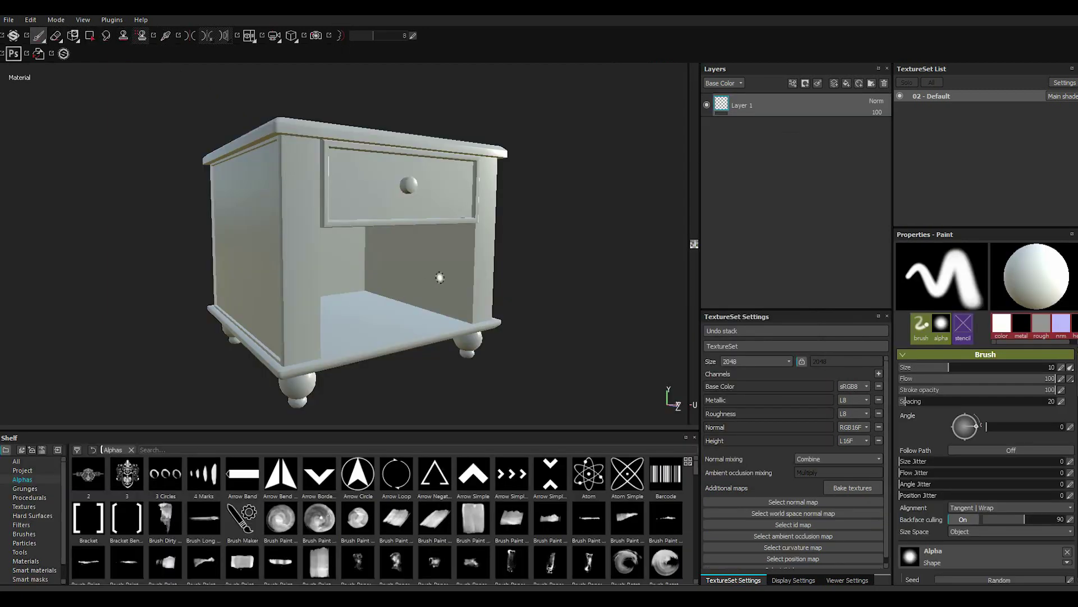
Step: Bake the nightstand's mesh maps at 2048 output size, then add a fill layer above Layer 1
click(852, 488)
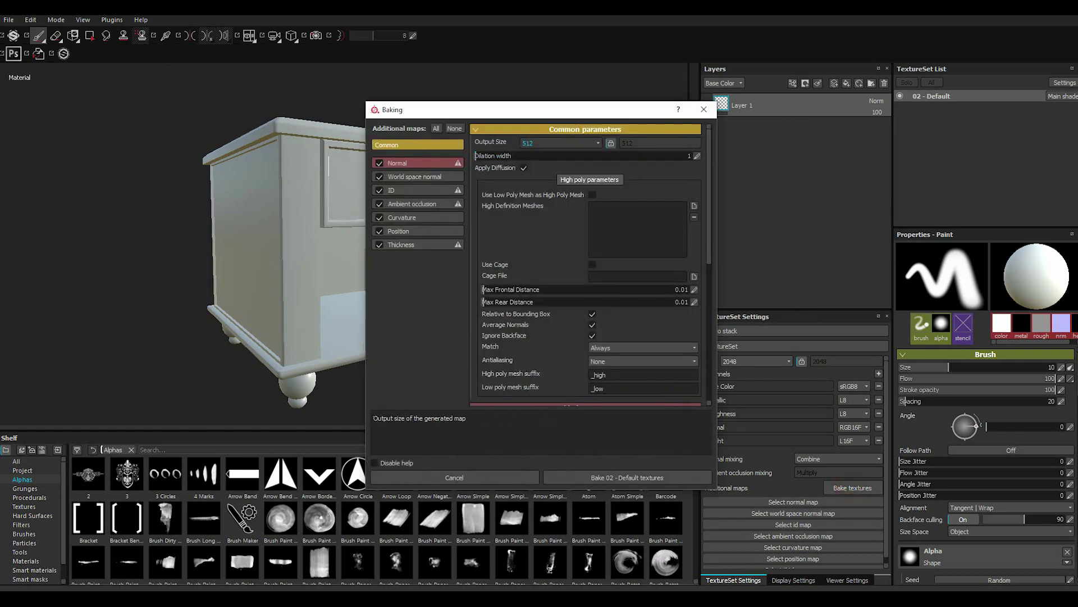
click(559, 143)
click(538, 195)
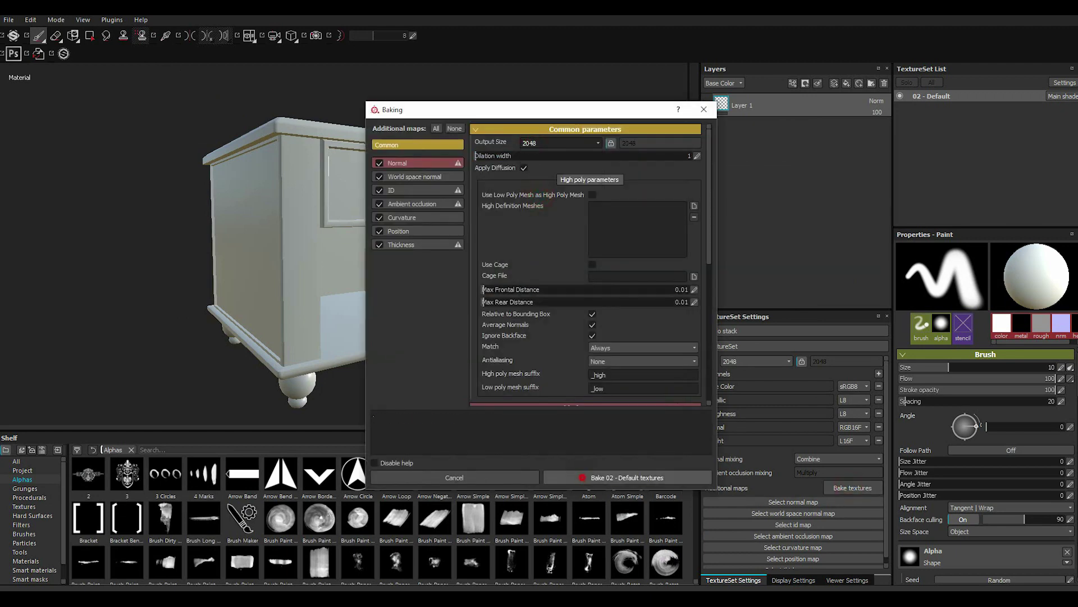
click(626, 477)
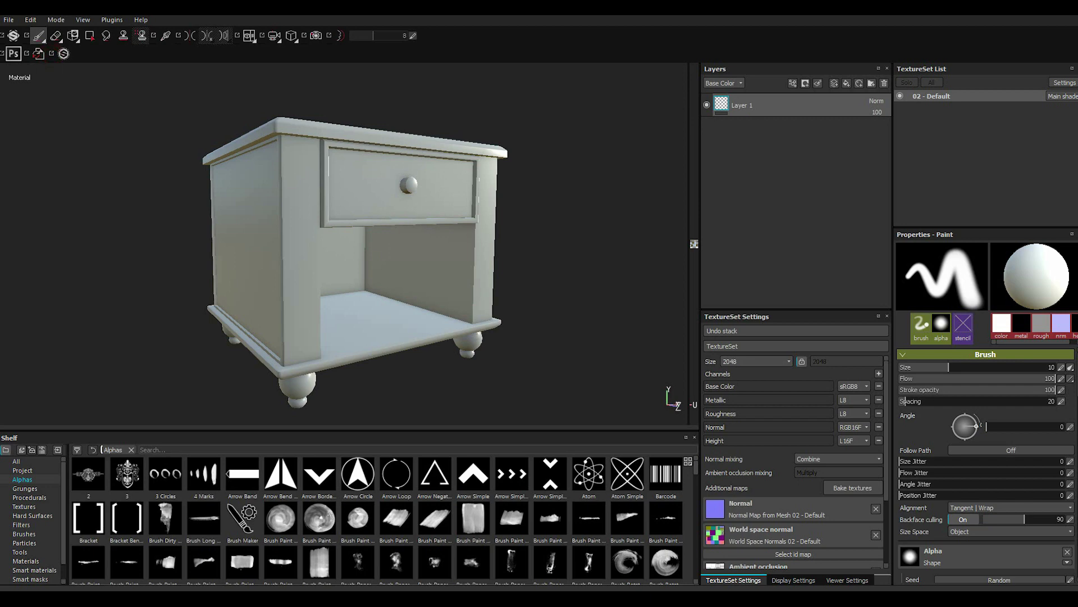
click(847, 83)
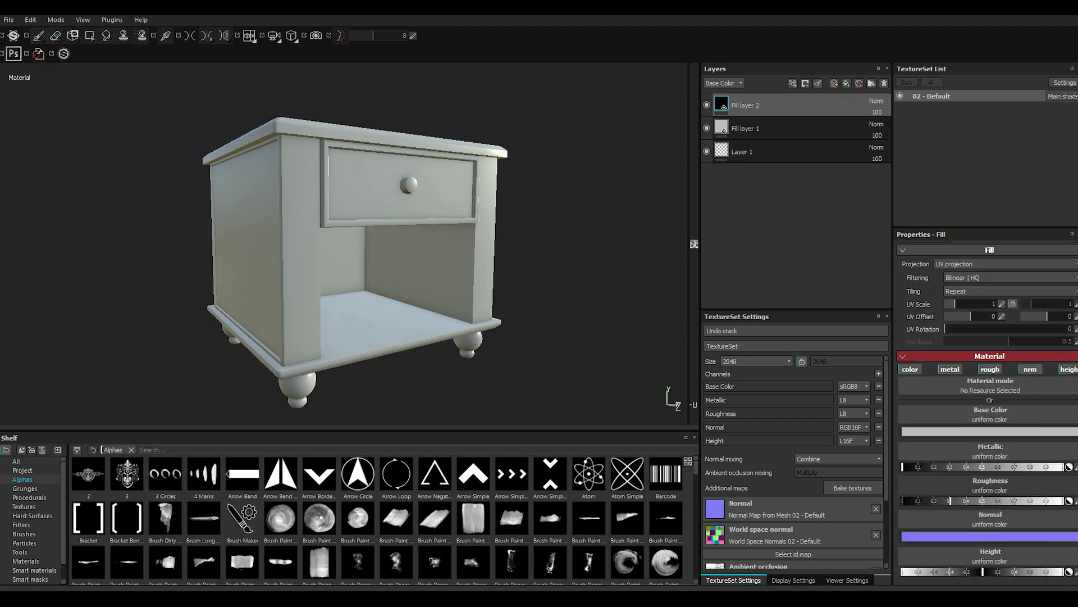
Step: Make Fill layer 2 colour-only with the Ambient Occlusion map as base colour and Multiply blending
click(949, 370)
click(990, 369)
click(1030, 370)
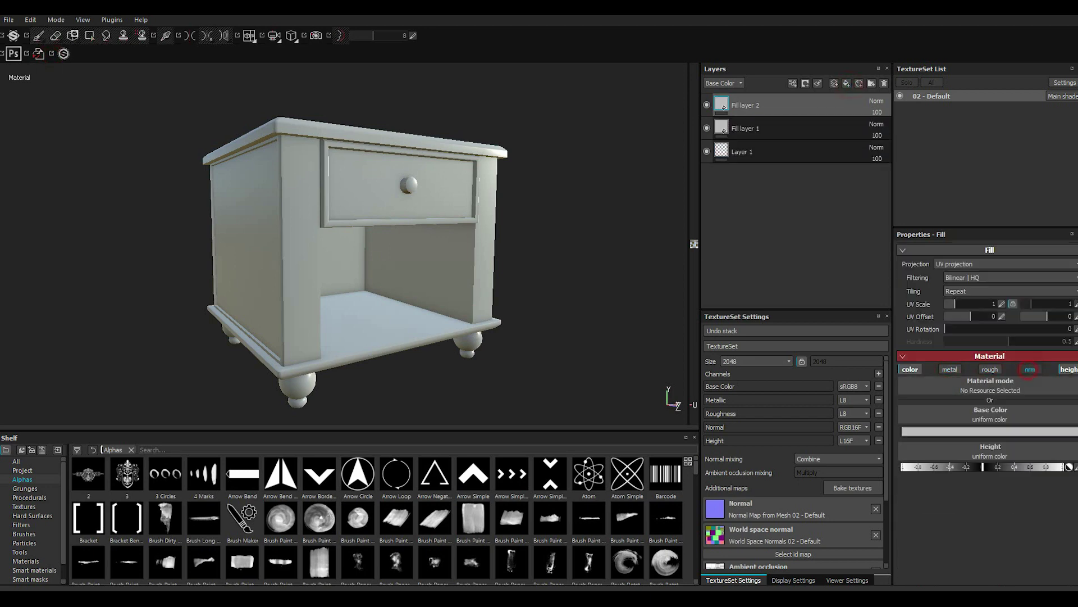
click(1068, 370)
click(1006, 420)
click(1059, 489)
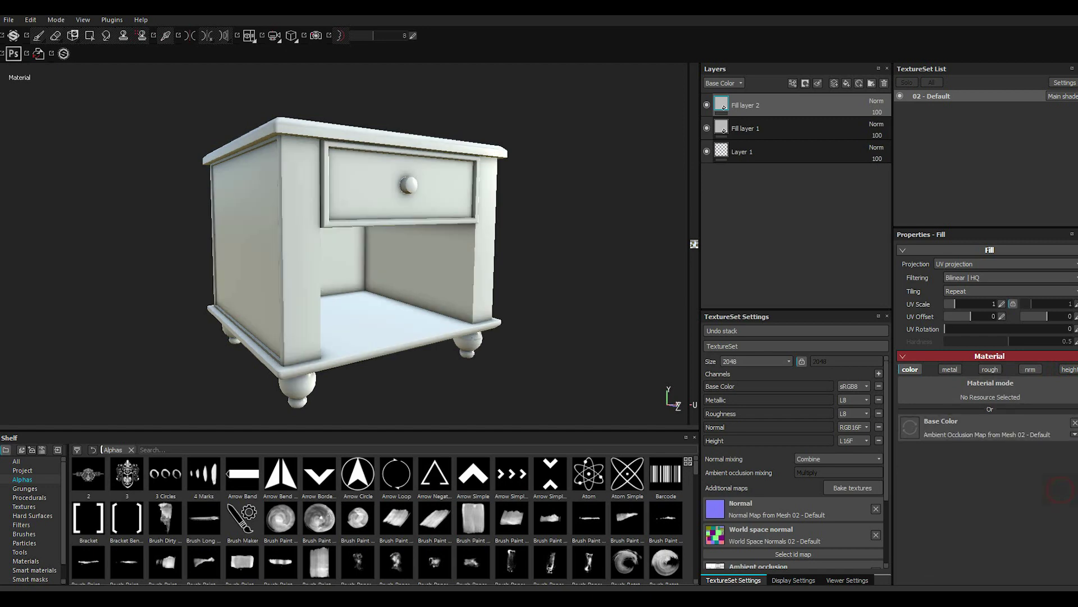
click(875, 101)
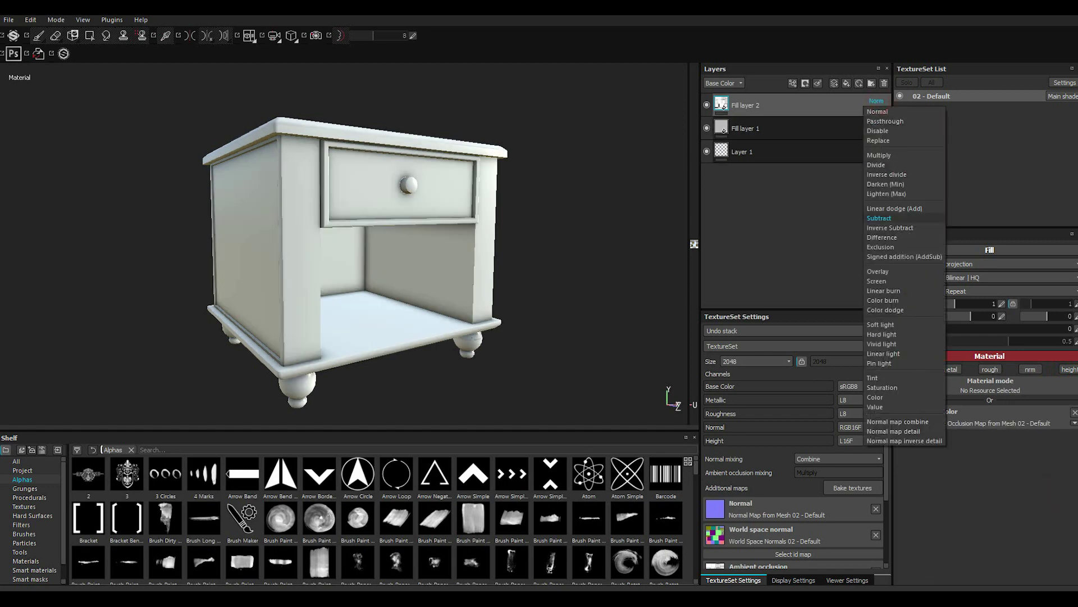
click(879, 155)
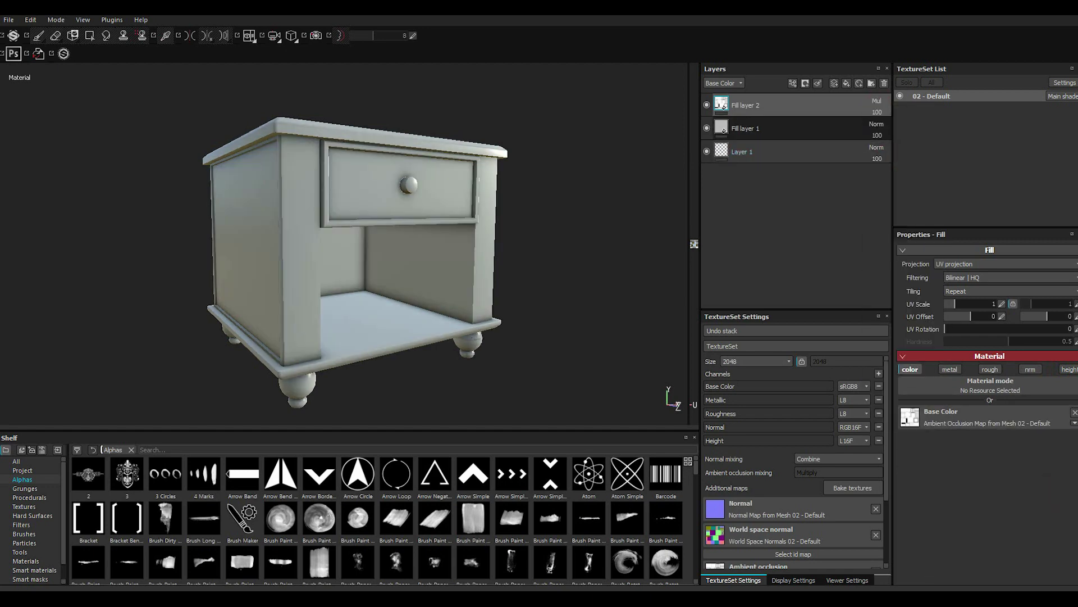
Step: Select Fill layer 1 and widen the layer panel beside the viewport
click(769, 131)
drag(698, 344, 607, 344)
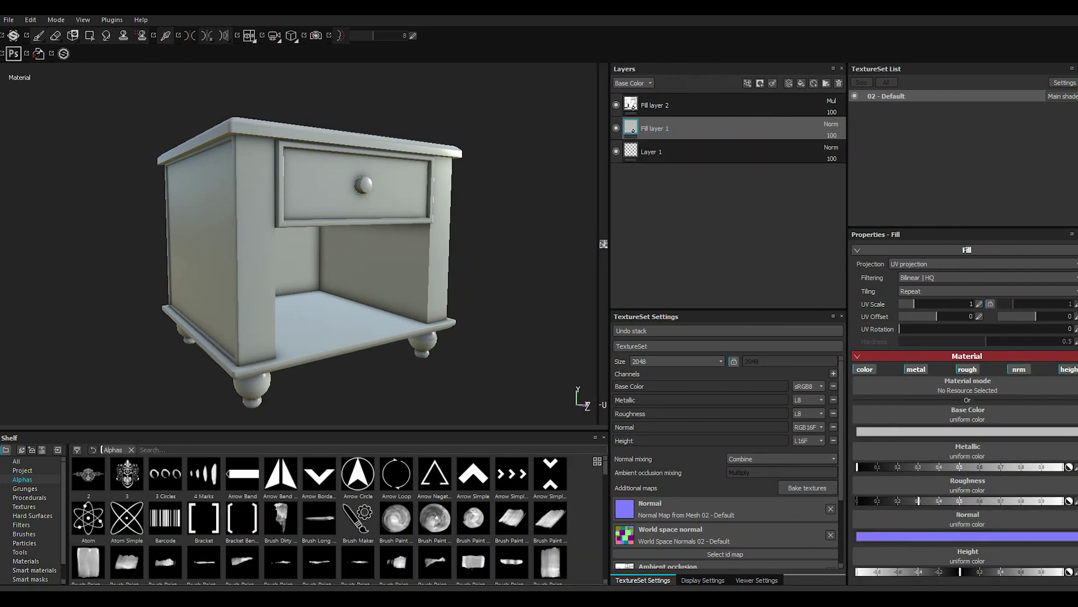
alt+drag(335, 245, 334, 239)
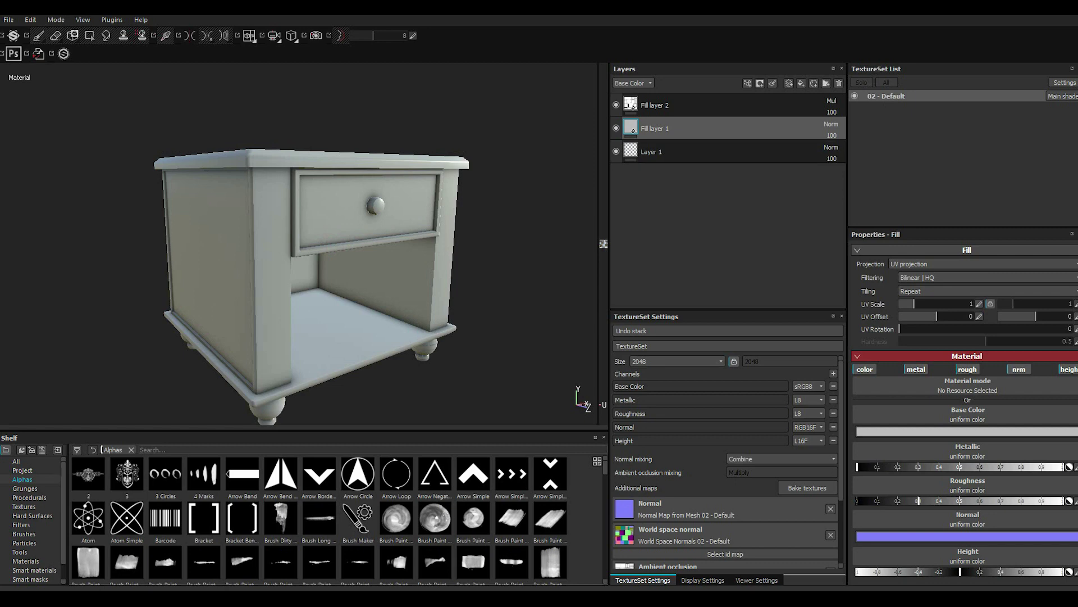
Step: Drag the Weapon Wood material from the Materials shelf onto Fill layer 1
click(26, 561)
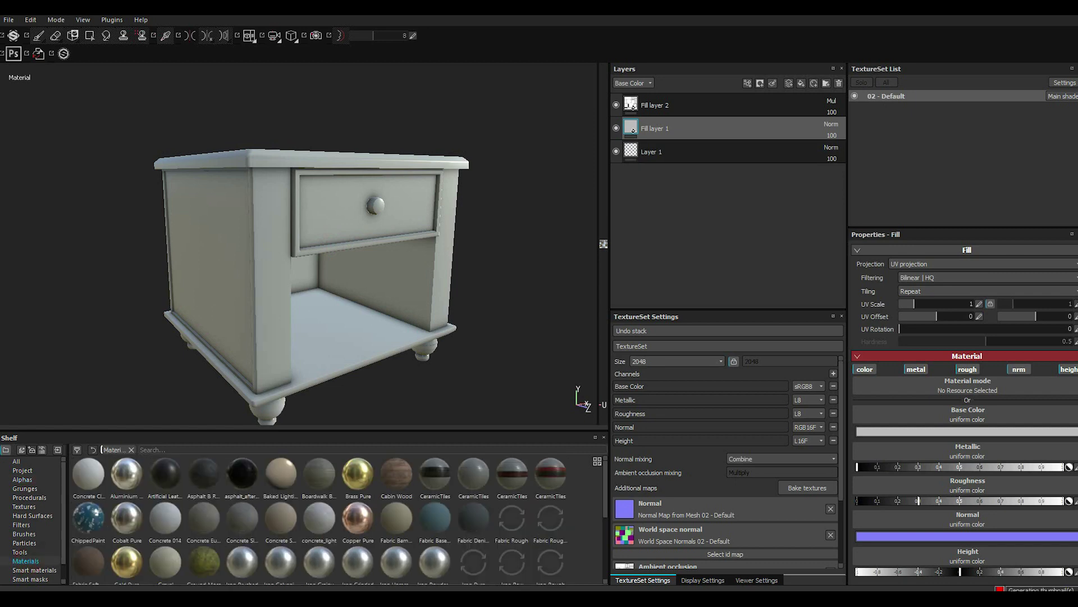
scroll(331, 517, down, 3)
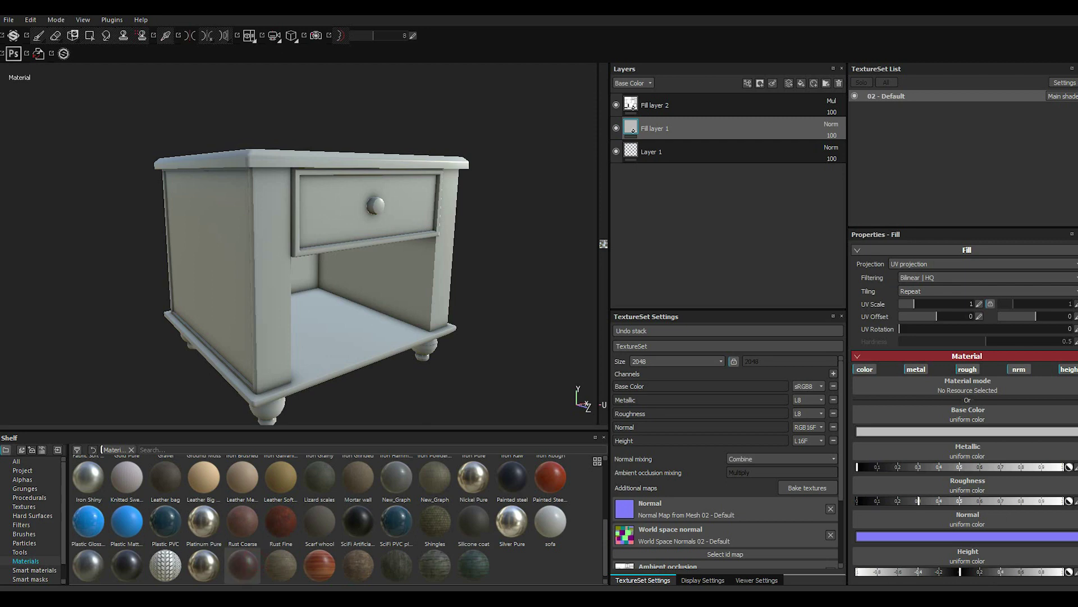
drag(242, 565, 967, 387)
alt+drag(309, 253, 393, 241)
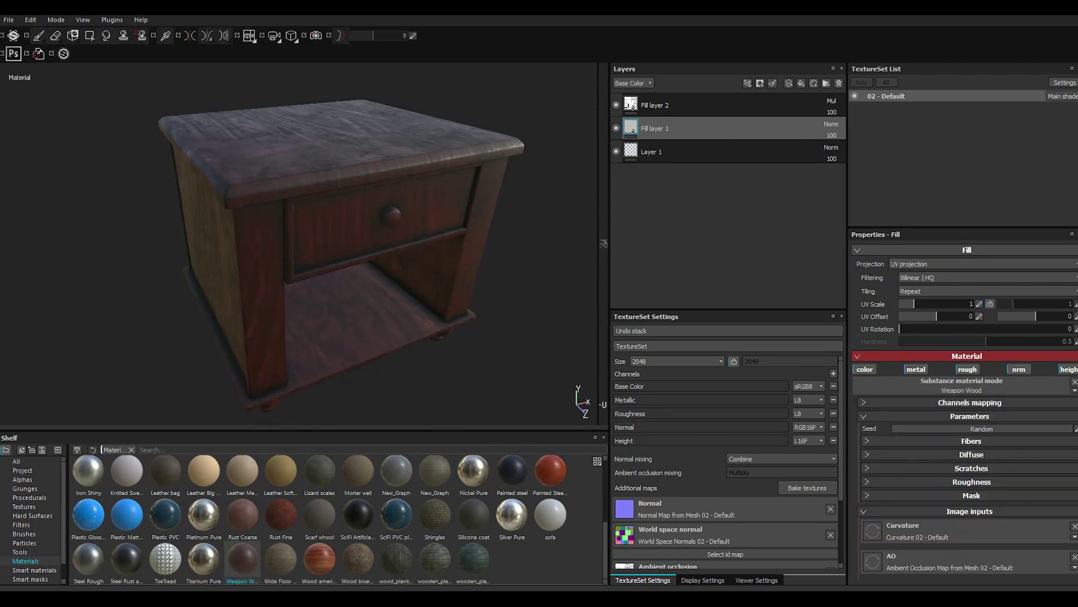
Step: Try a UV Scale of 2 on the wood, then reset it to 1
text(2)
key(Return)
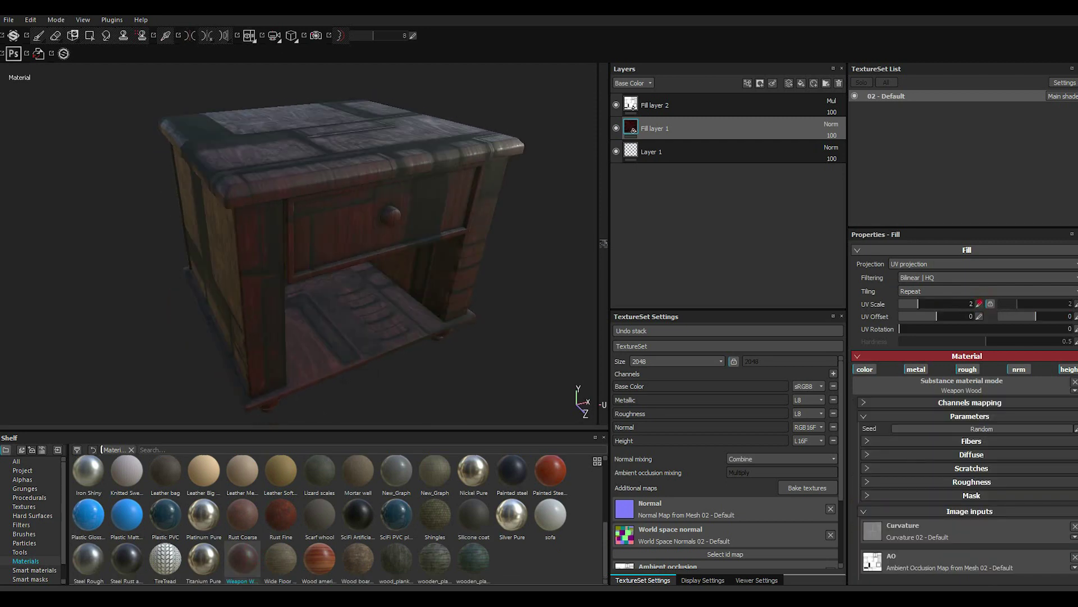
text(1)
key(Return)
mouse_move(309, 252)
alt+mouse_down()
mouse_move(365, 253)
mouse_move(304, 269)
mouse_move(331, 315)
alt+mouse_up()
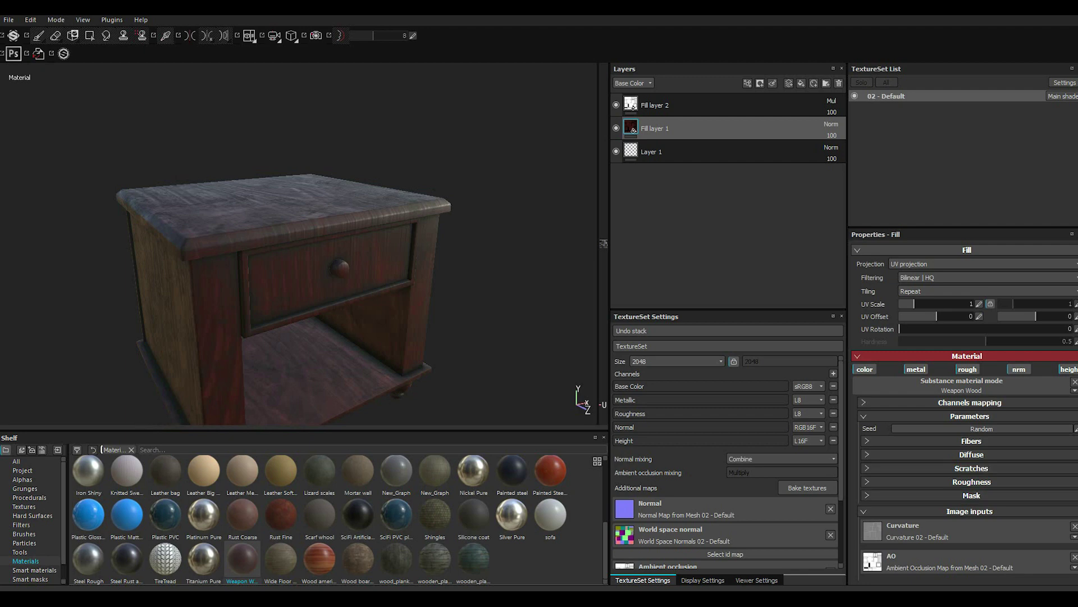
Step: Adjust Wood color 01 toward orange-brown and Wood color 02 to a lighter brownish red
click(971, 454)
click(949, 467)
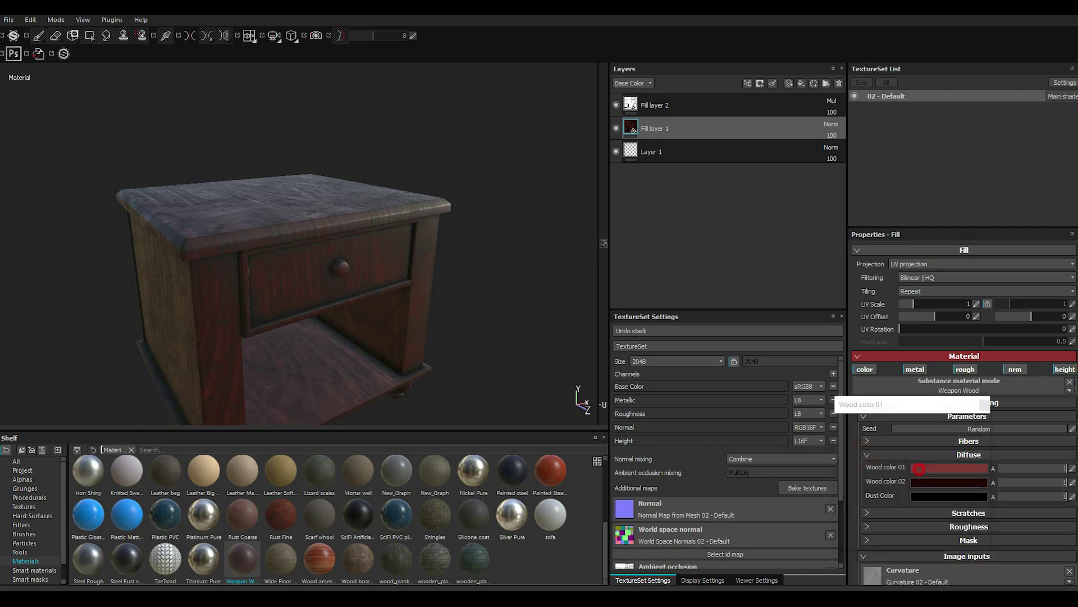
drag(883, 479, 878, 476)
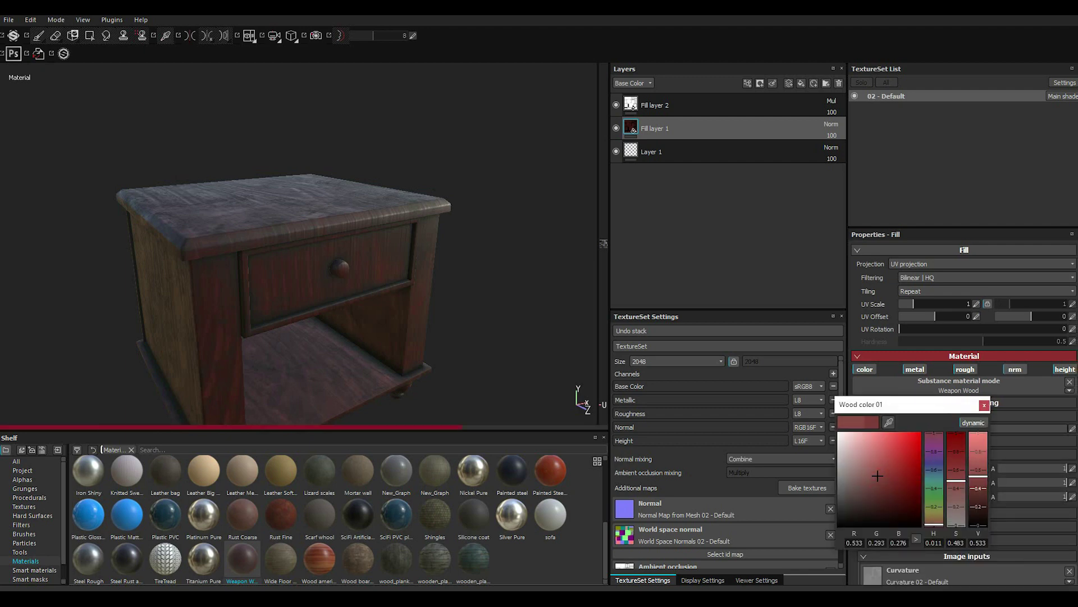
click(984, 404)
alt+drag(303, 236, 360, 264)
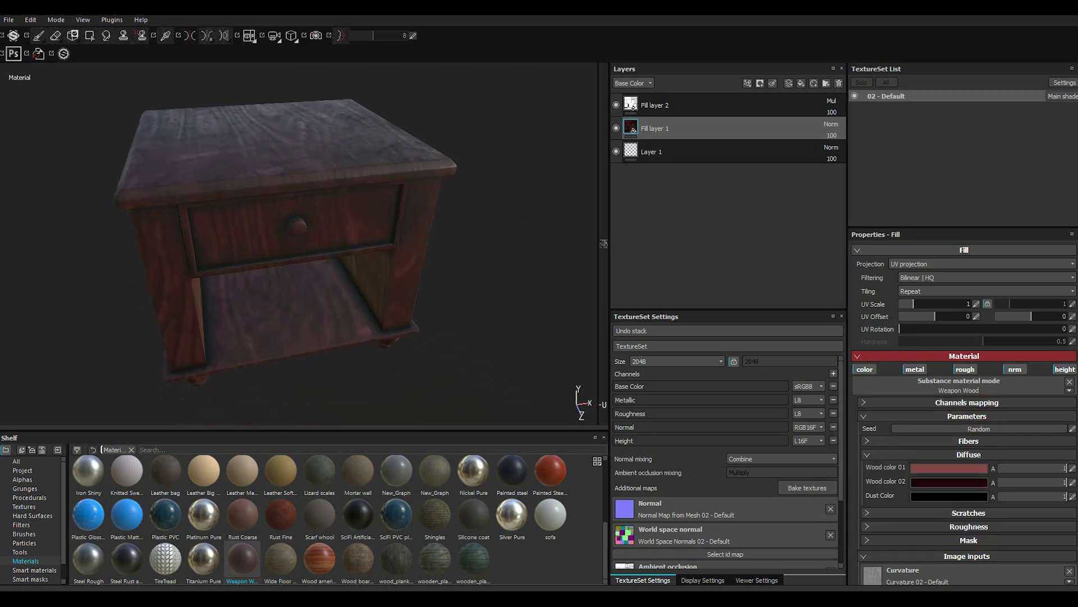
click(927, 467)
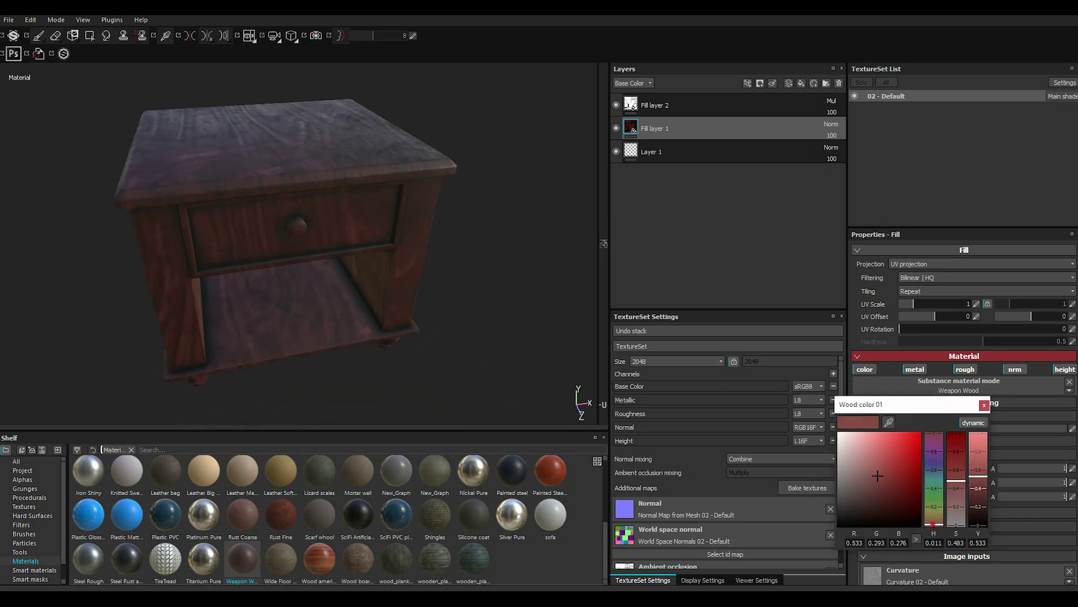
drag(933, 524, 934, 518)
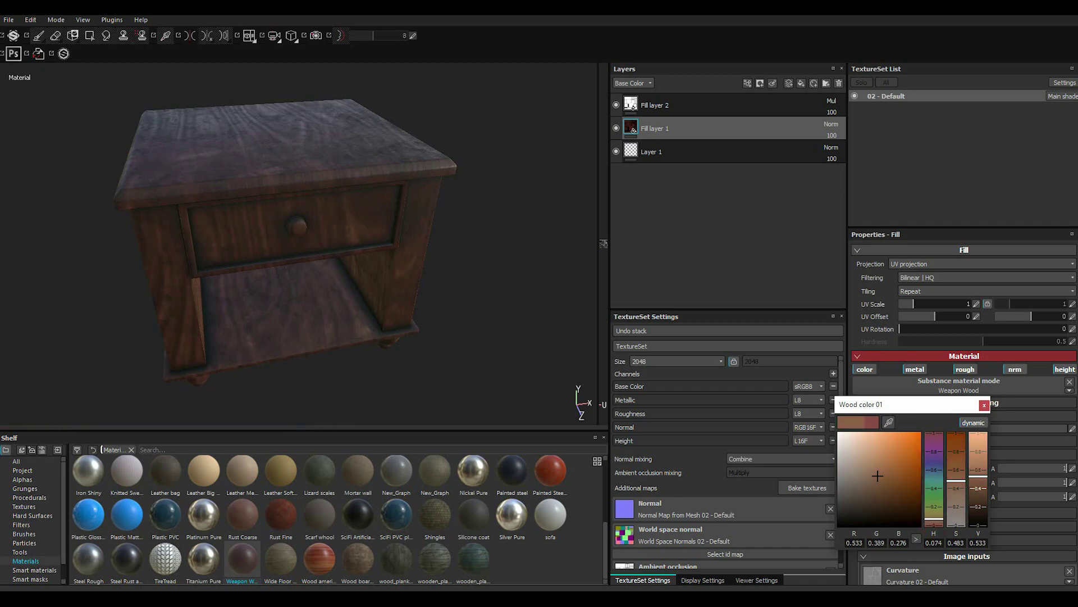
click(984, 405)
click(927, 481)
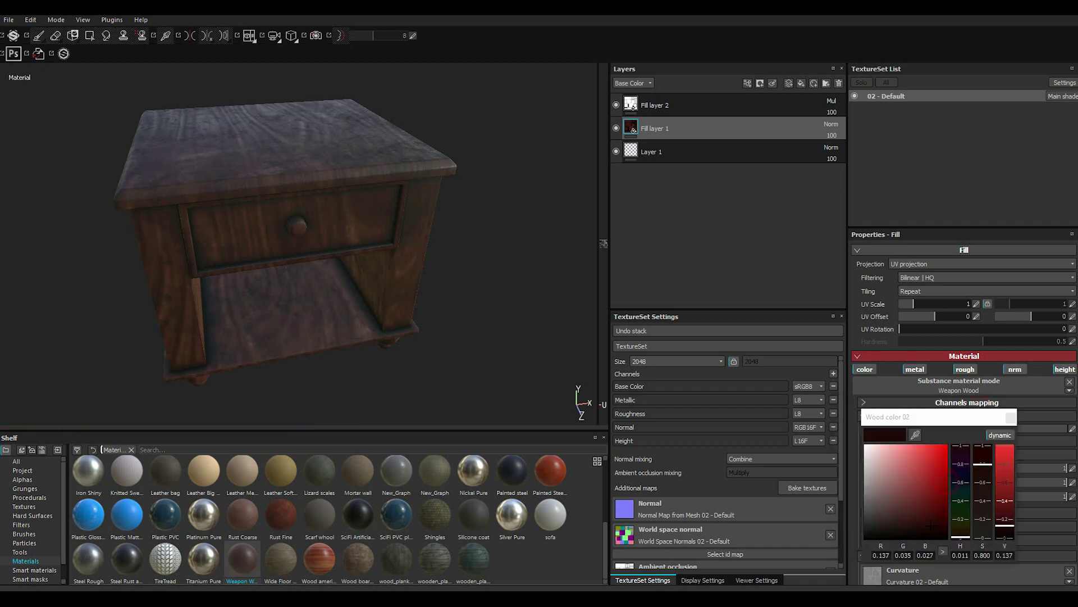
drag(932, 504, 904, 498)
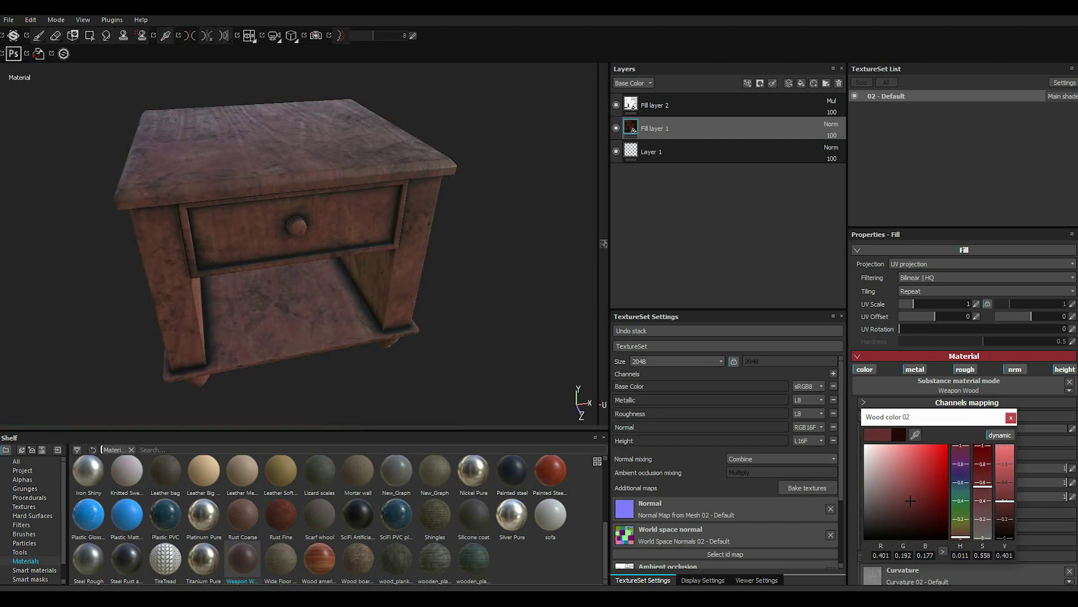
click(1011, 417)
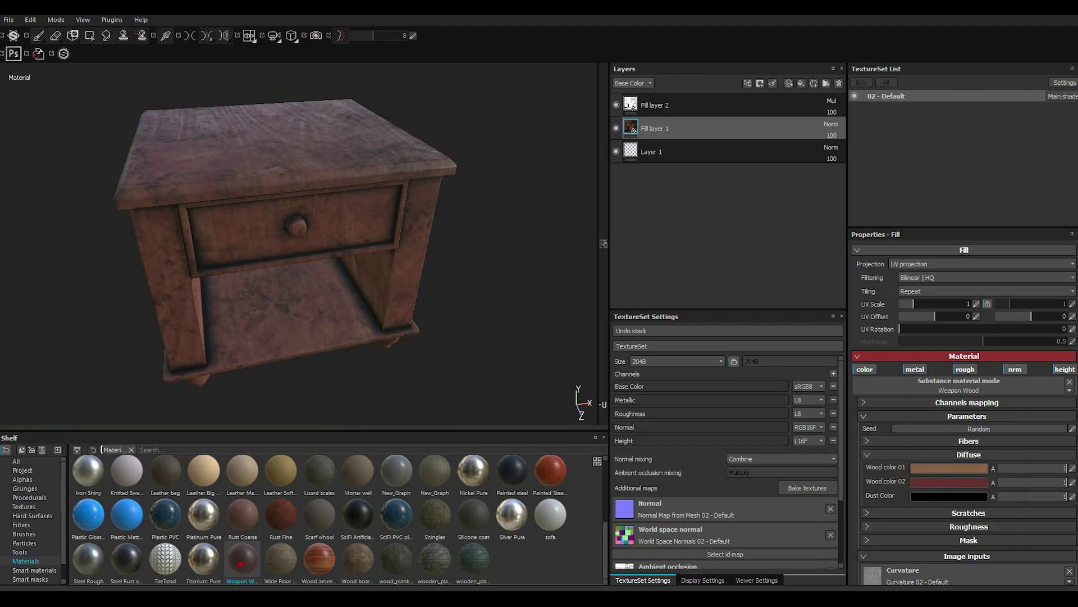
click(968, 455)
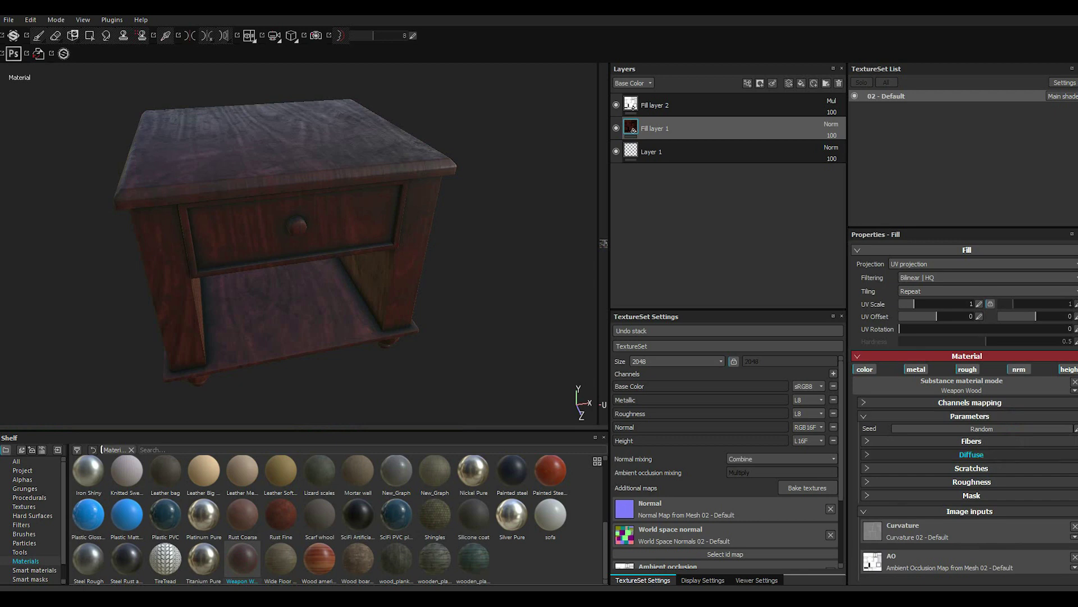
Step: Try a pale pink Wood color 01, revert it to dark red (0.498/0.237/0.219), then add a fill layer
click(972, 455)
click(982, 468)
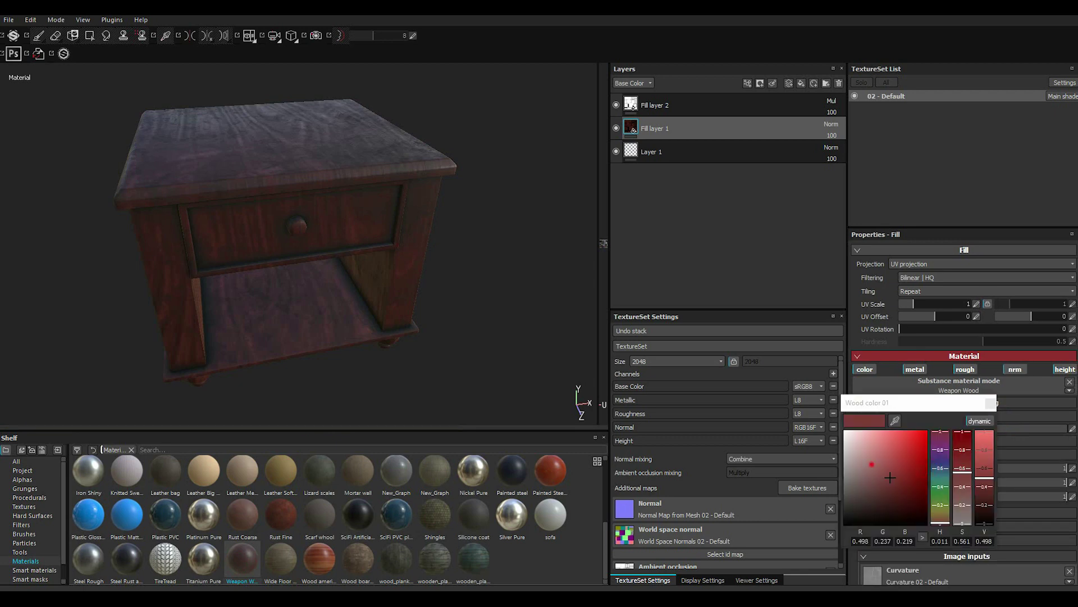
click(872, 464)
mouse_move(297, 252)
alt+mouse_down()
mouse_move(270, 264)
mouse_move(207, 241)
mouse_move(253, 247)
alt+mouse_up()
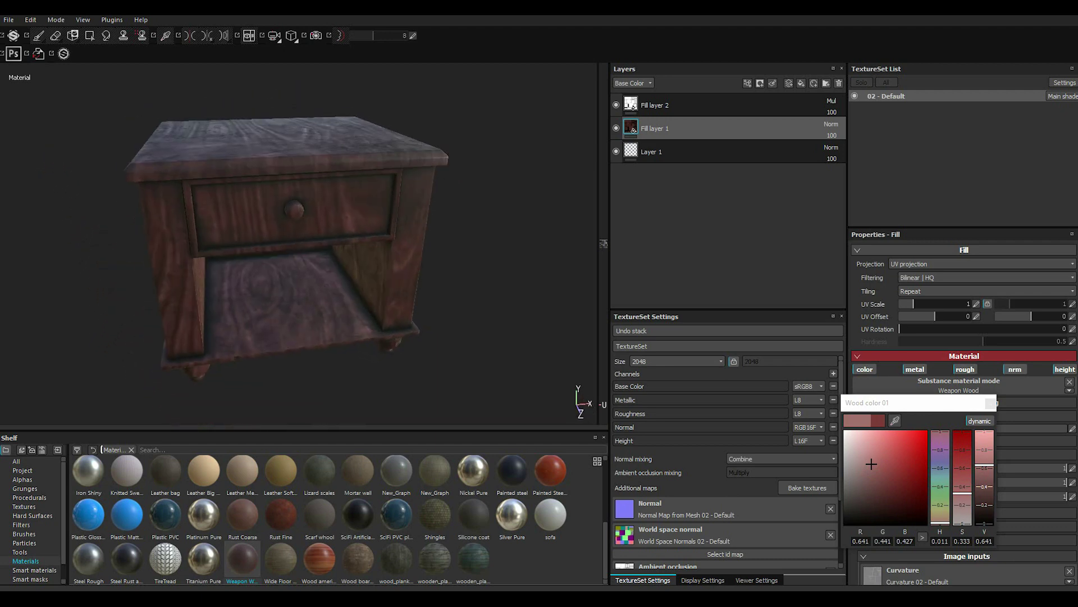
click(891, 478)
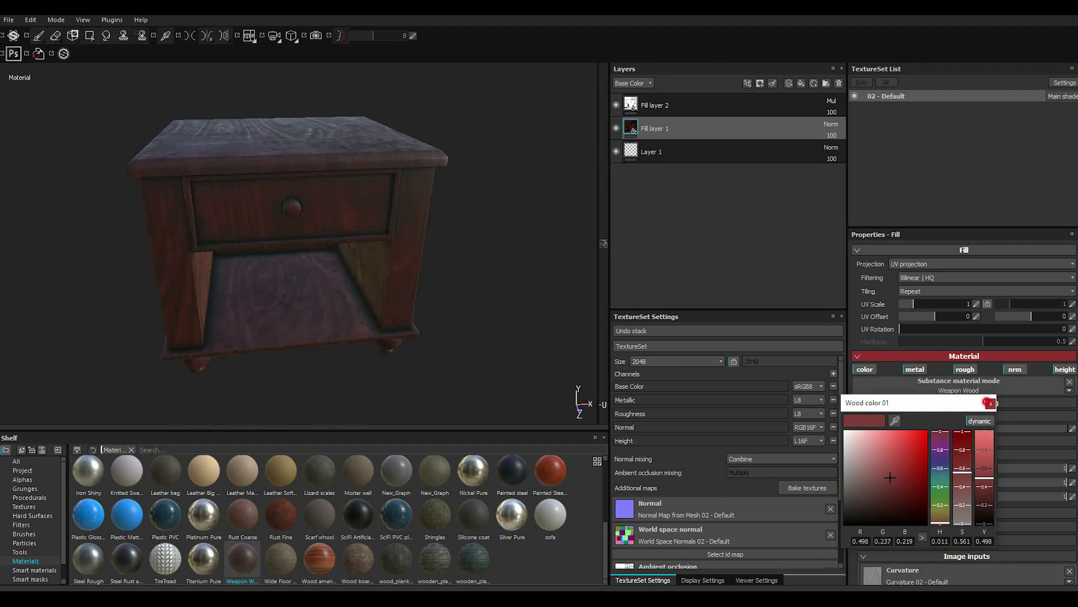
click(992, 403)
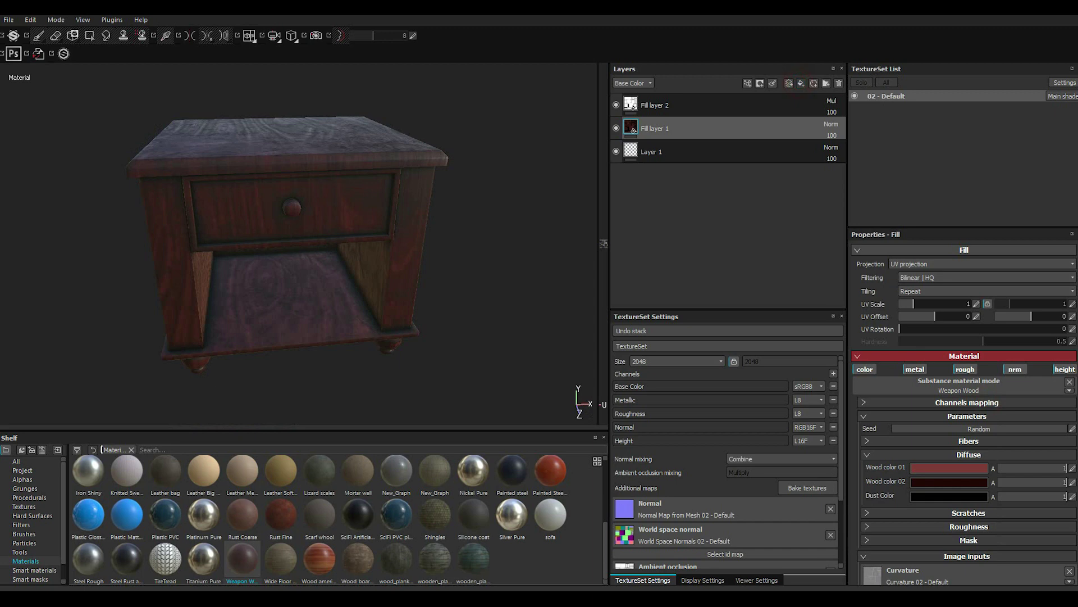
click(802, 83)
Step: Group the new fill layer into Folder 1 and give the folder a black mask
right_click(650, 127)
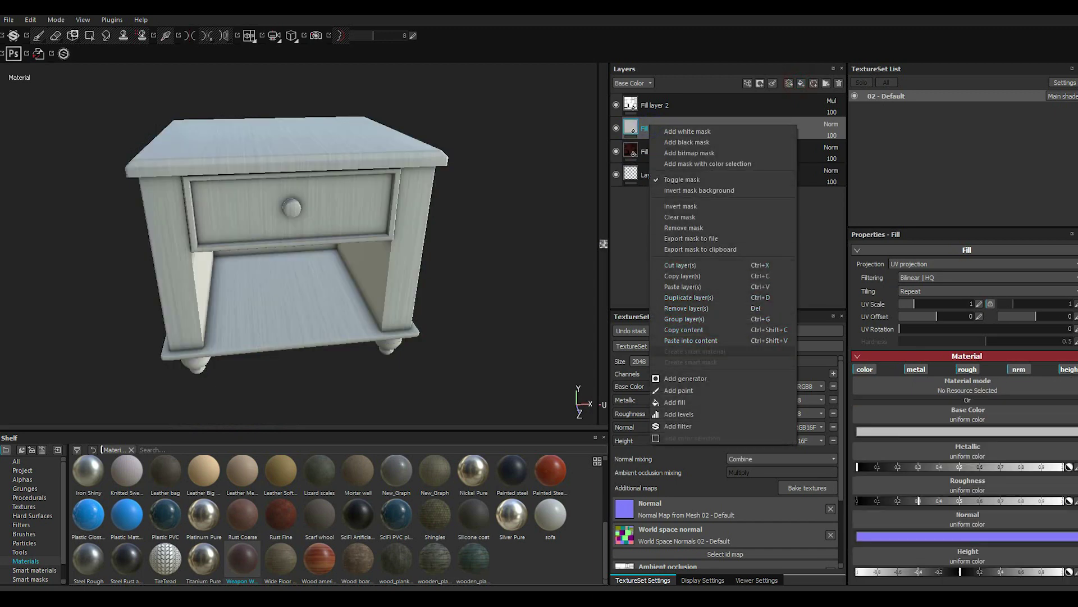
click(683, 319)
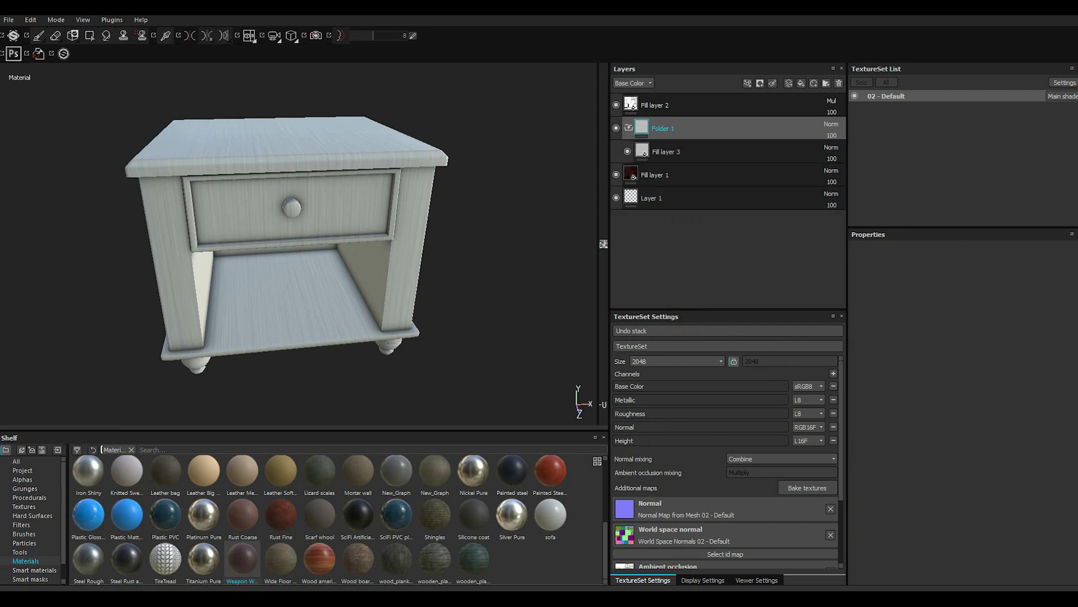
right_click(684, 128)
click(703, 139)
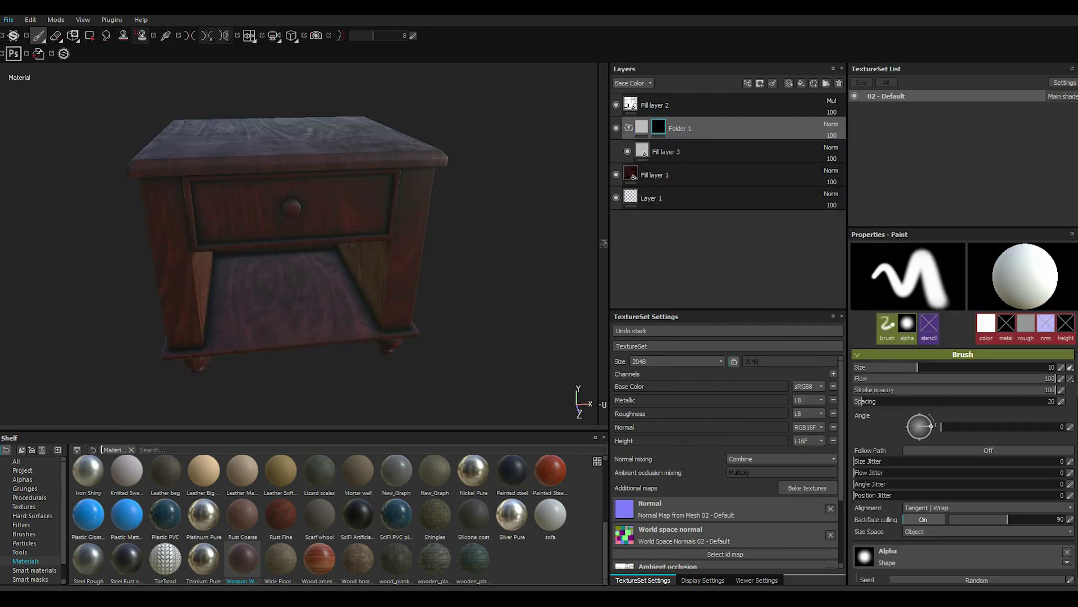
Step: Save the project and add a fill effect to Folder 1's mask
click(9, 20)
click(15, 112)
click(748, 83)
click(775, 132)
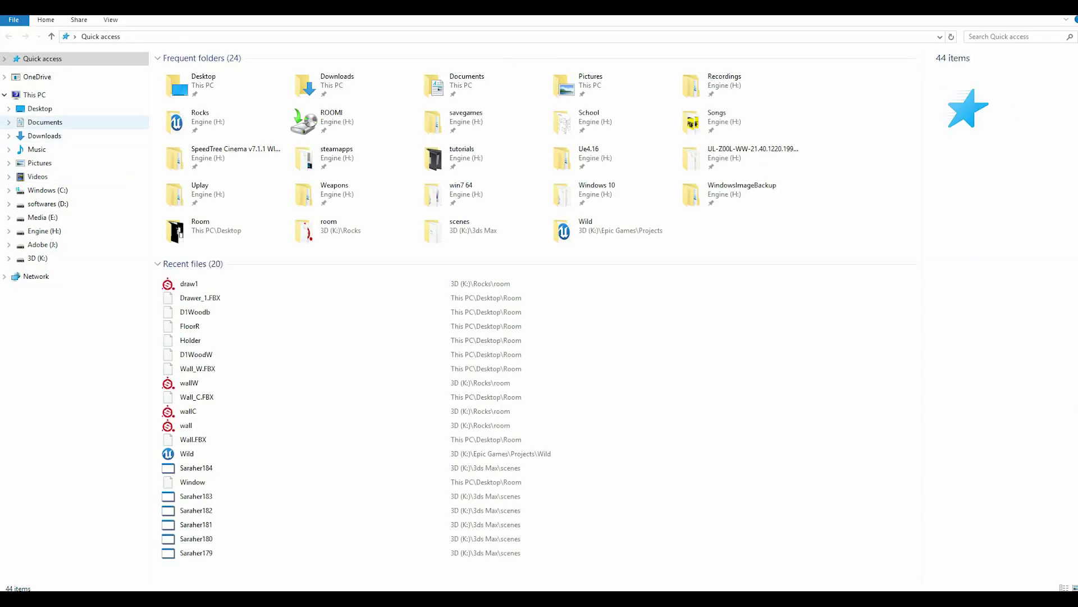
Step: Select D1Woodb, D1WoodW, FloorR and Holder in the Desktop's Room folder and drag them into Substance Painter
click(43, 108)
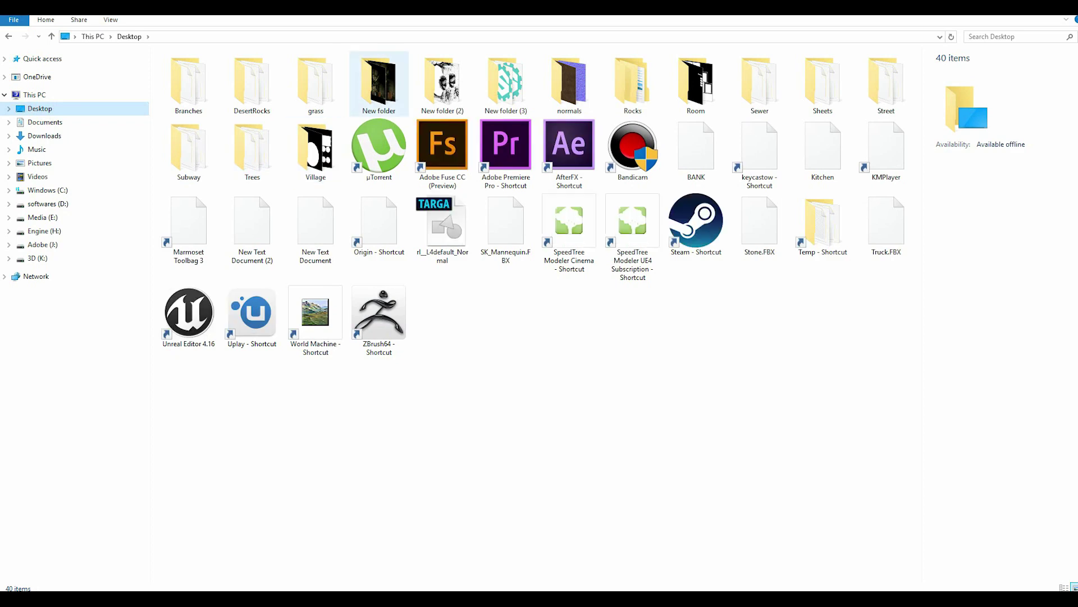
double_click(696, 84)
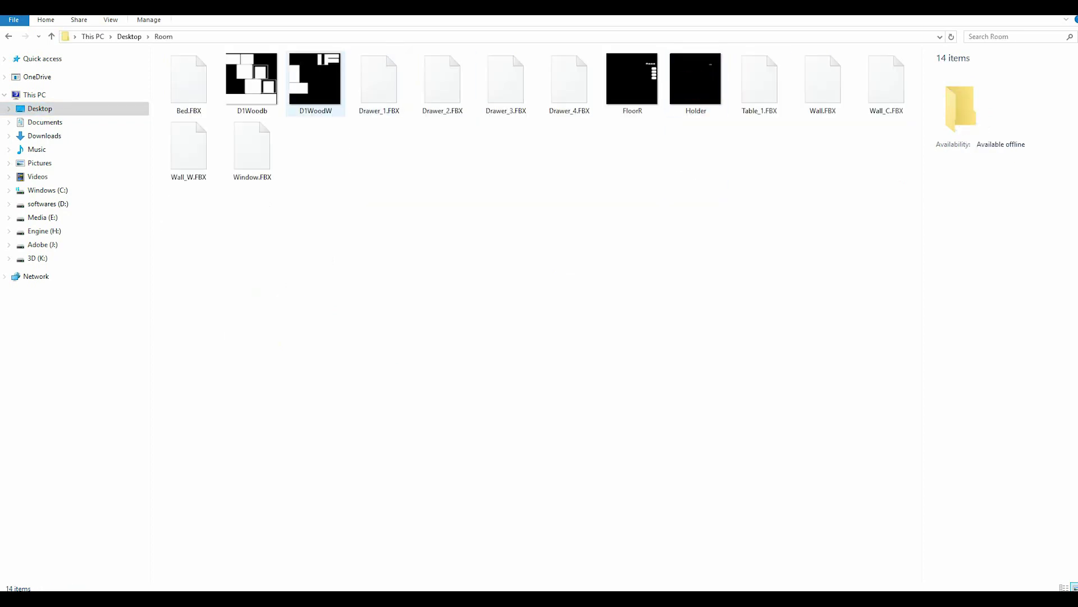
click(252, 84)
ctrl+click(315, 84)
ctrl+click(633, 85)
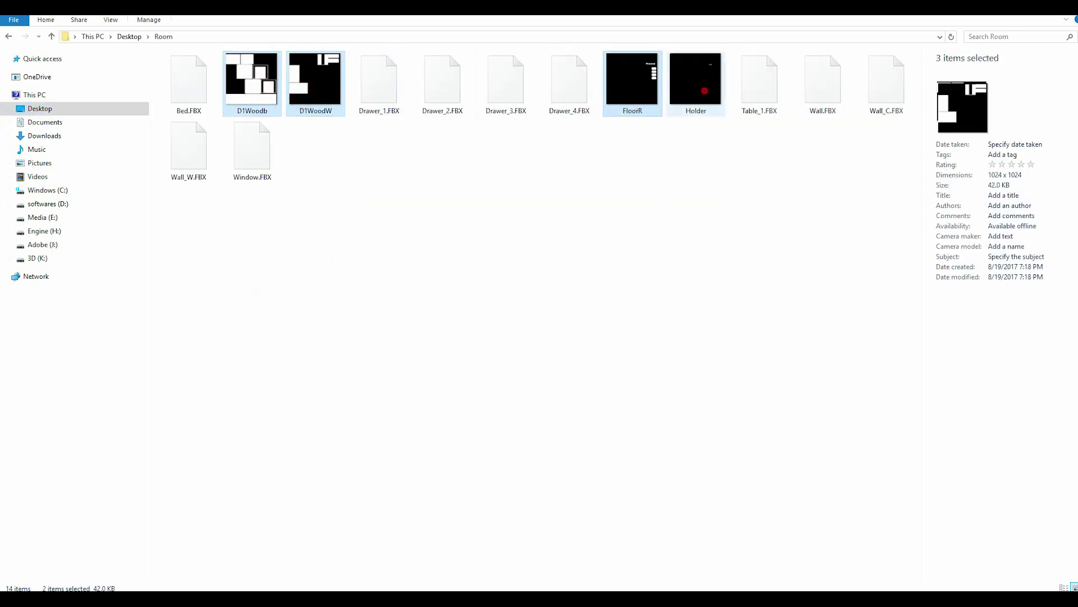
ctrl+click(696, 85)
mouse_move(696, 84)
mouse_down()
mouse_move(142, 565)
mouse_move(186, 528)
mouse_up()
Step: Set all four images' usage to texture and import them into the current project
click(686, 182)
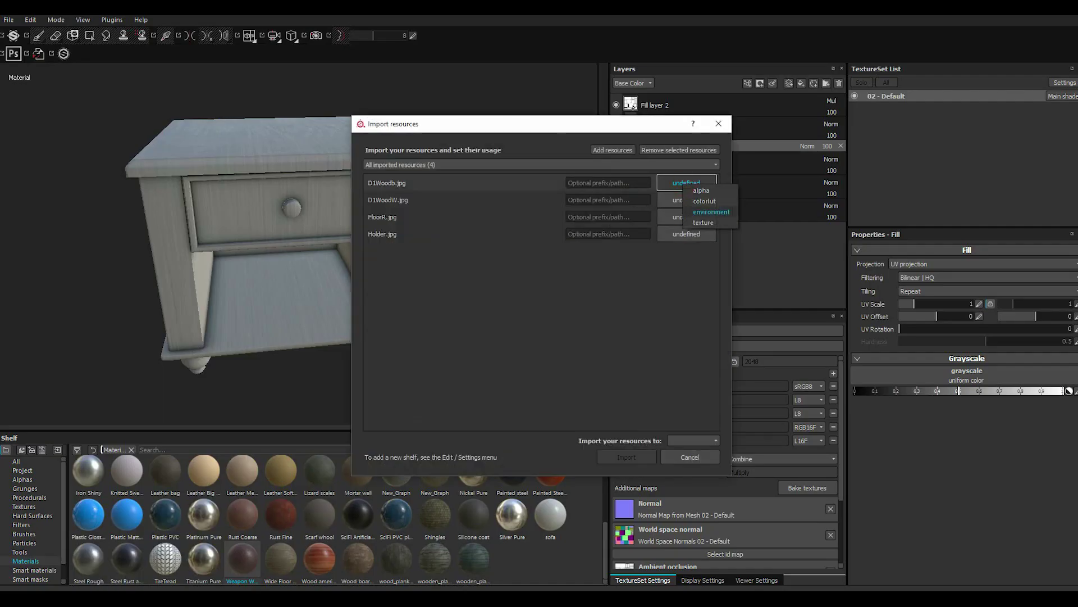
click(713, 211)
click(686, 200)
click(716, 230)
click(687, 217)
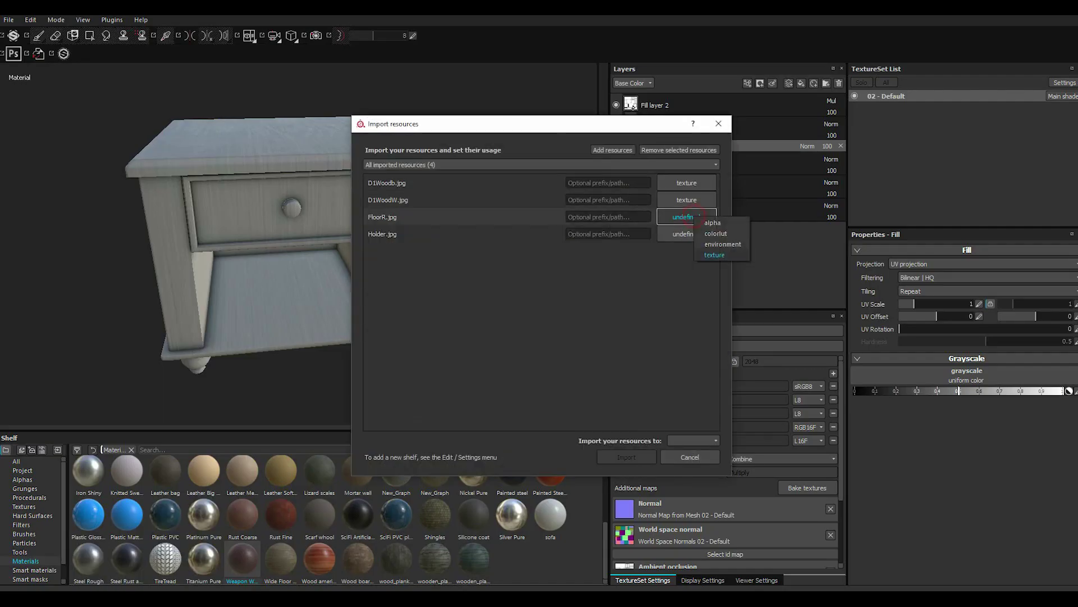
click(713, 247)
click(686, 234)
click(712, 264)
click(694, 440)
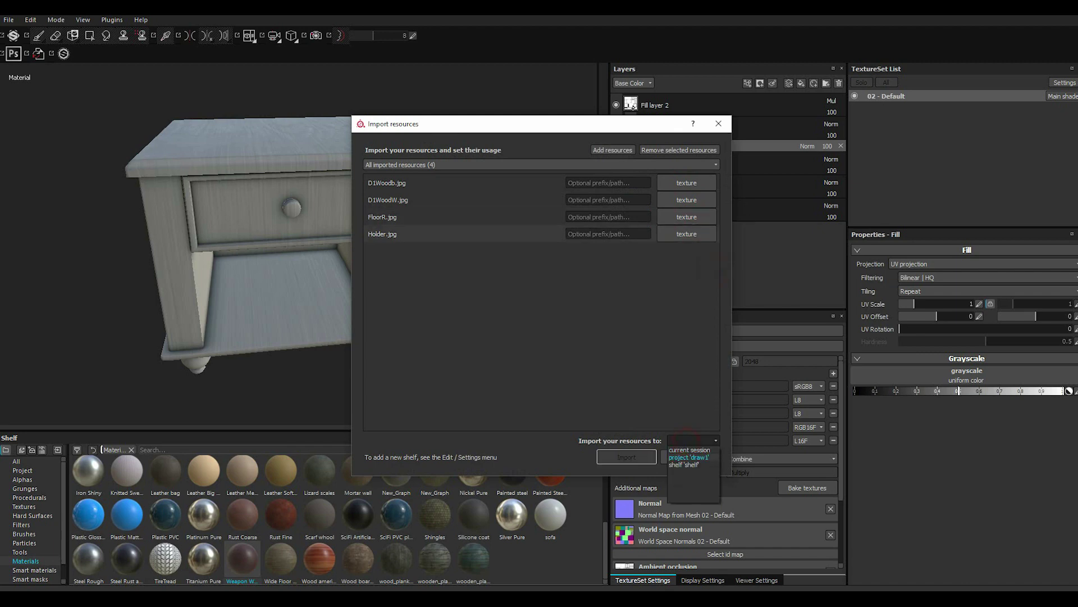
click(694, 463)
click(627, 457)
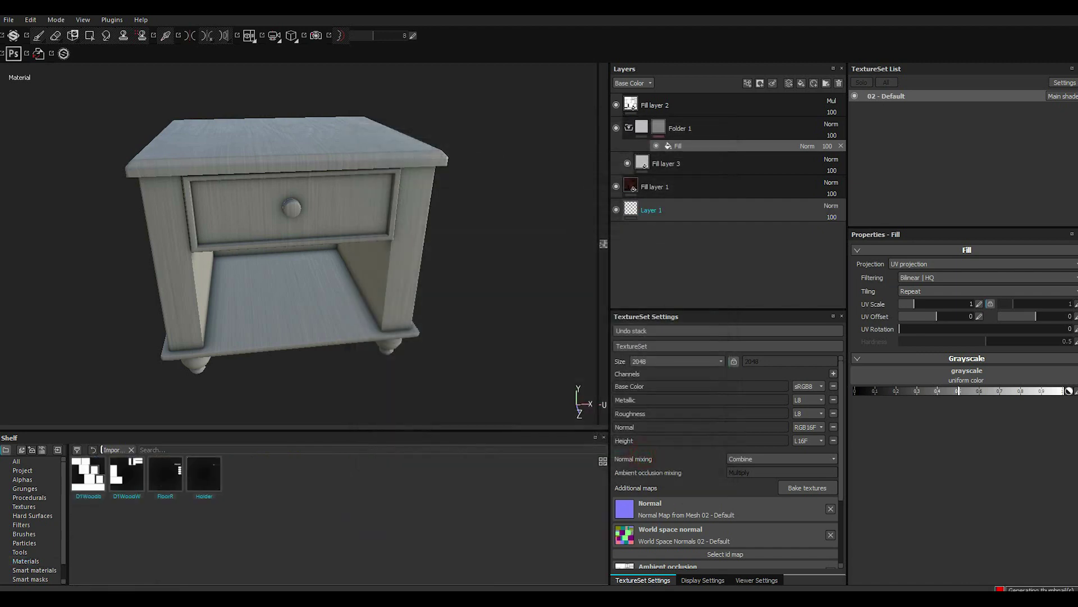
Step: Use the D1WoodW texture as the grayscale source of Folder 1's mask fill
alt+drag(352, 277, 393, 259)
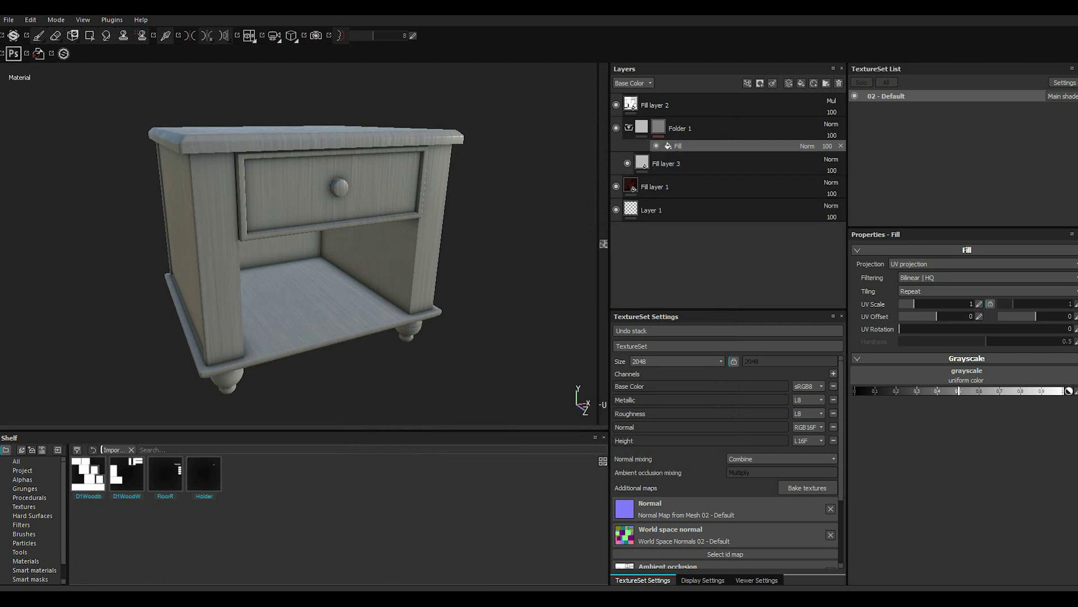
click(119, 483)
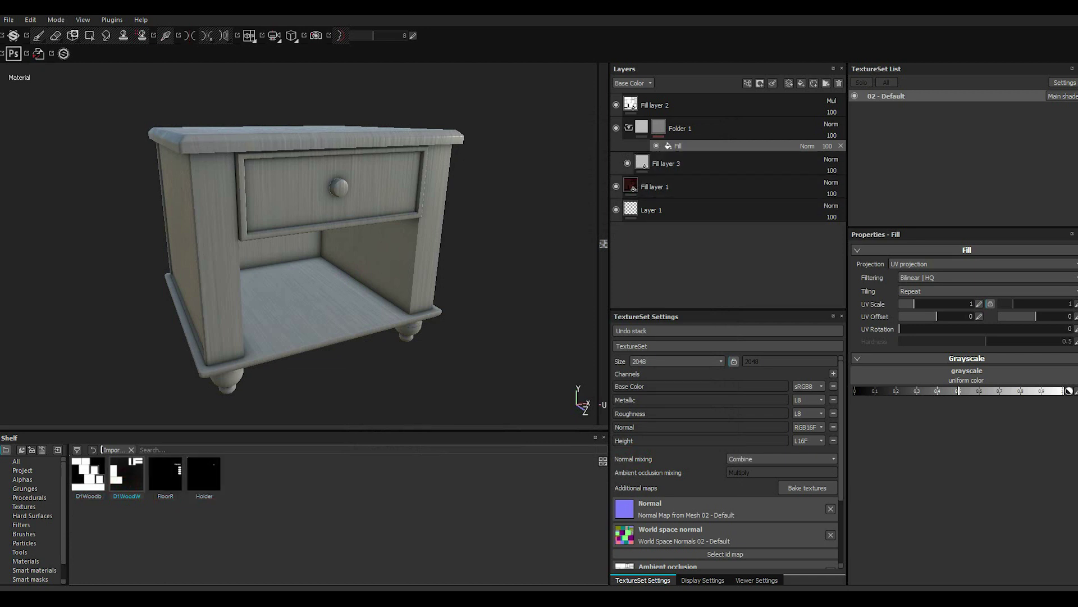
drag(127, 475, 966, 375)
Step: Add a 0.389 Levels effect to the mask and check the drawer front
alt+drag(422, 302, 360, 281)
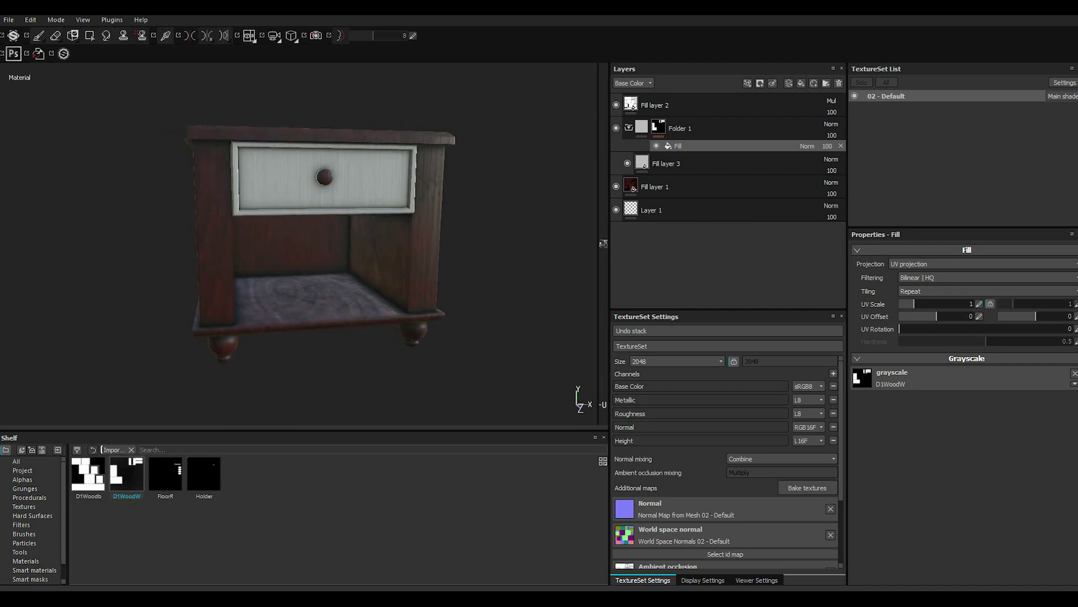
click(747, 84)
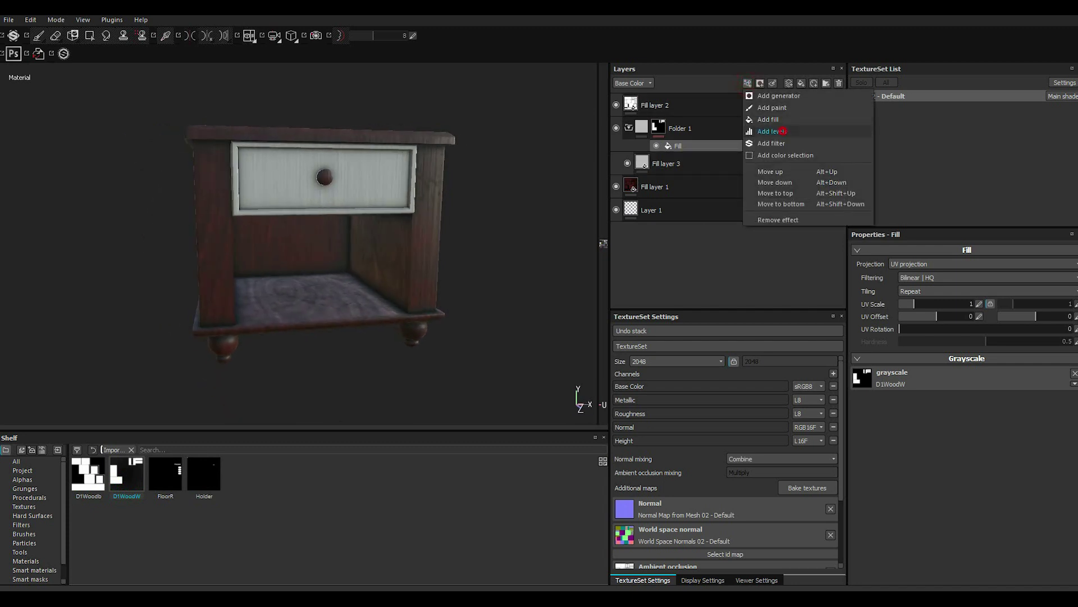
click(783, 131)
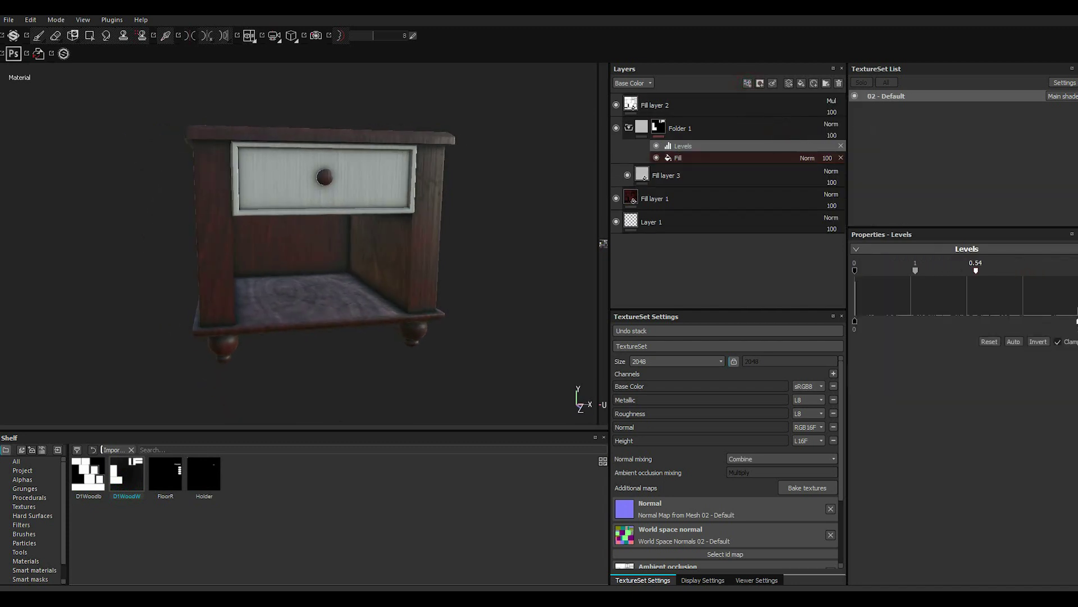
alt+drag(433, 264, 393, 253)
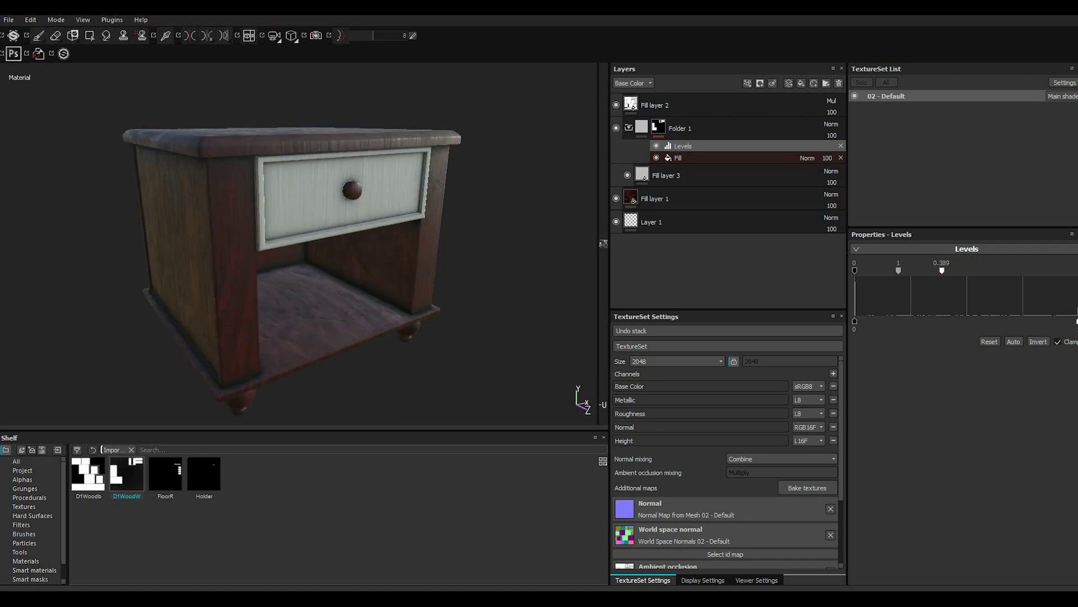
scroll(298, 242, up, 5)
scroll(247, 241, down, 2)
scroll(247, 242, down, 2)
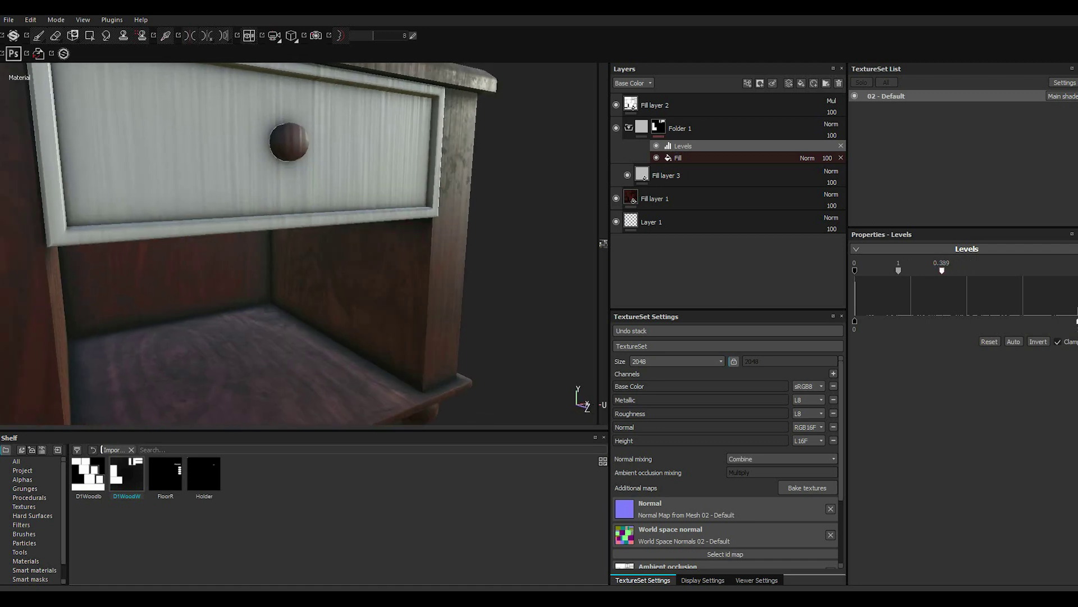
scroll(247, 242, down, 2)
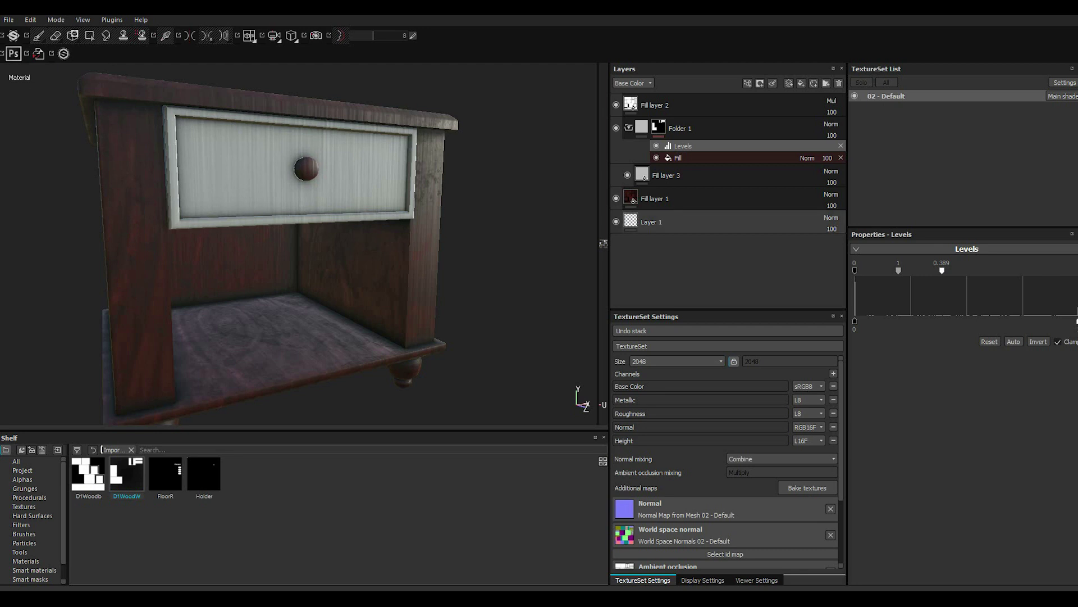
click(673, 175)
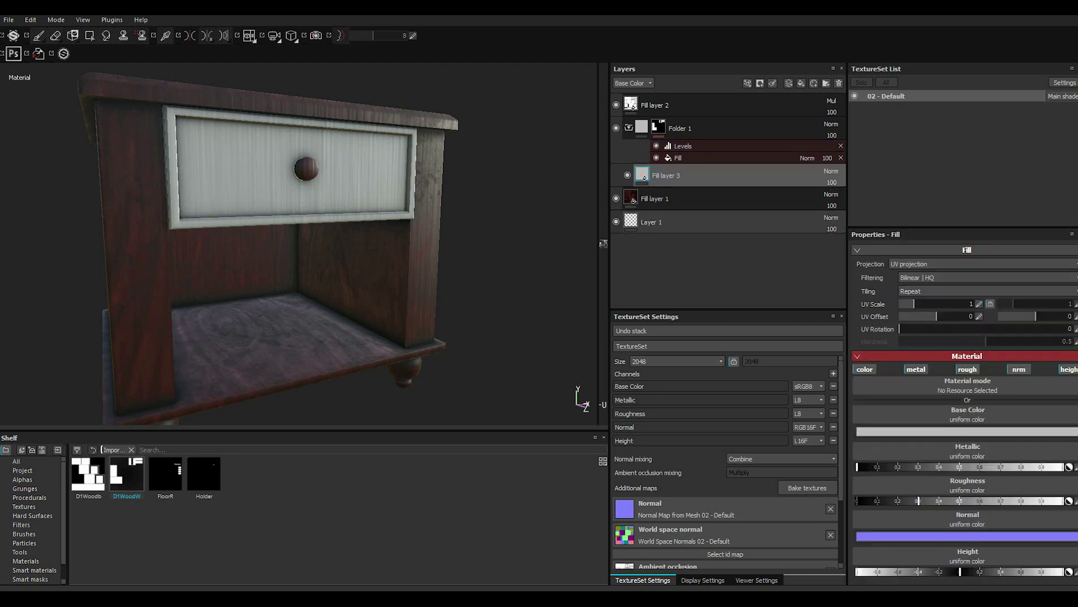
Step: Apply the Weapon Wood material to Fill layer 3
click(26, 561)
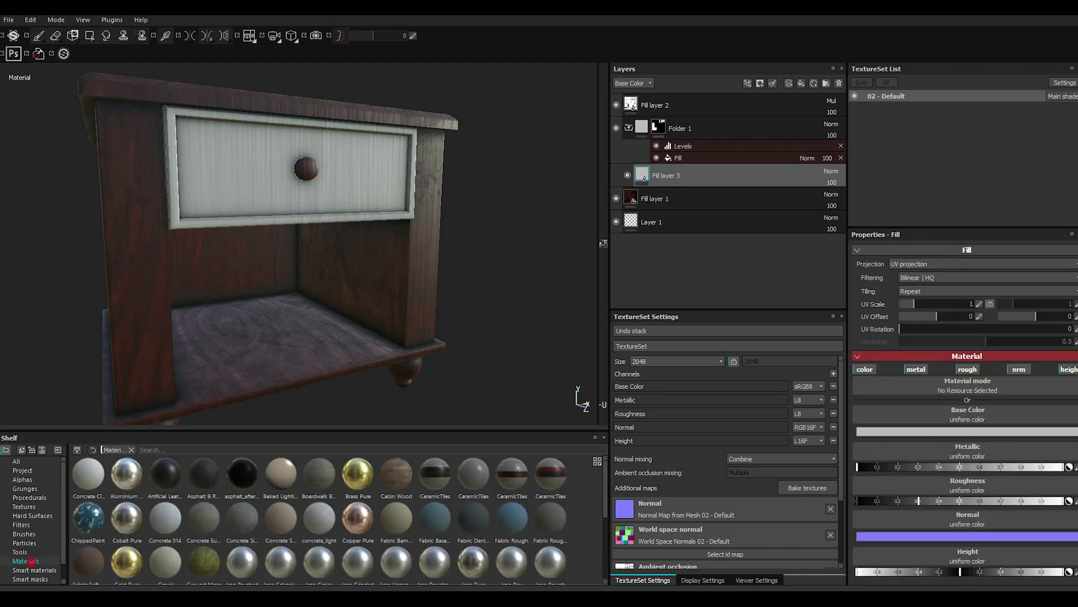
scroll(315, 516, down, 5)
drag(243, 559, 967, 385)
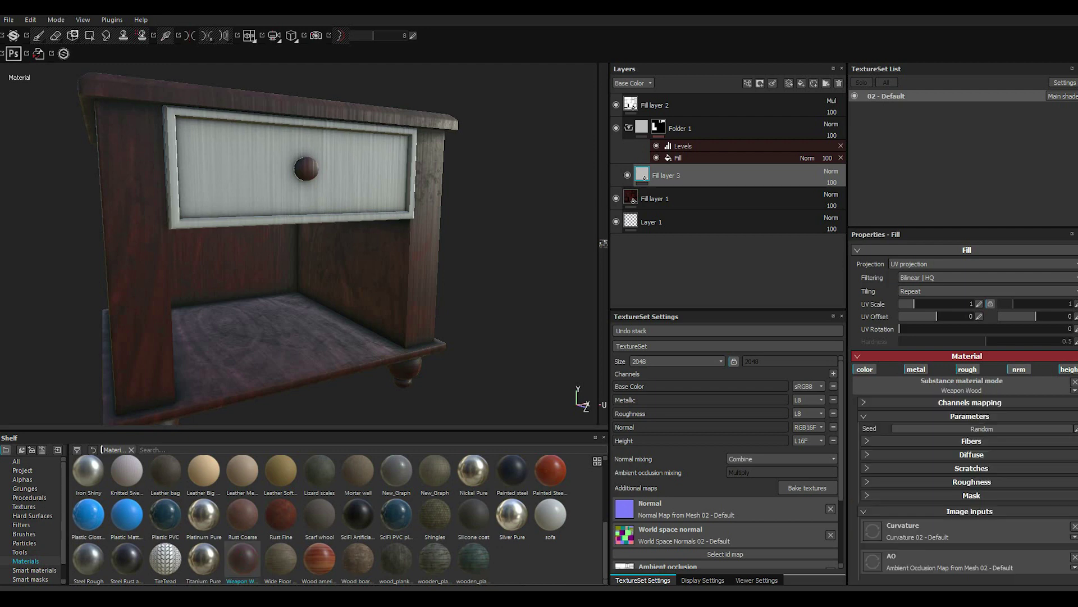
alt+drag(397, 325, 450, 320)
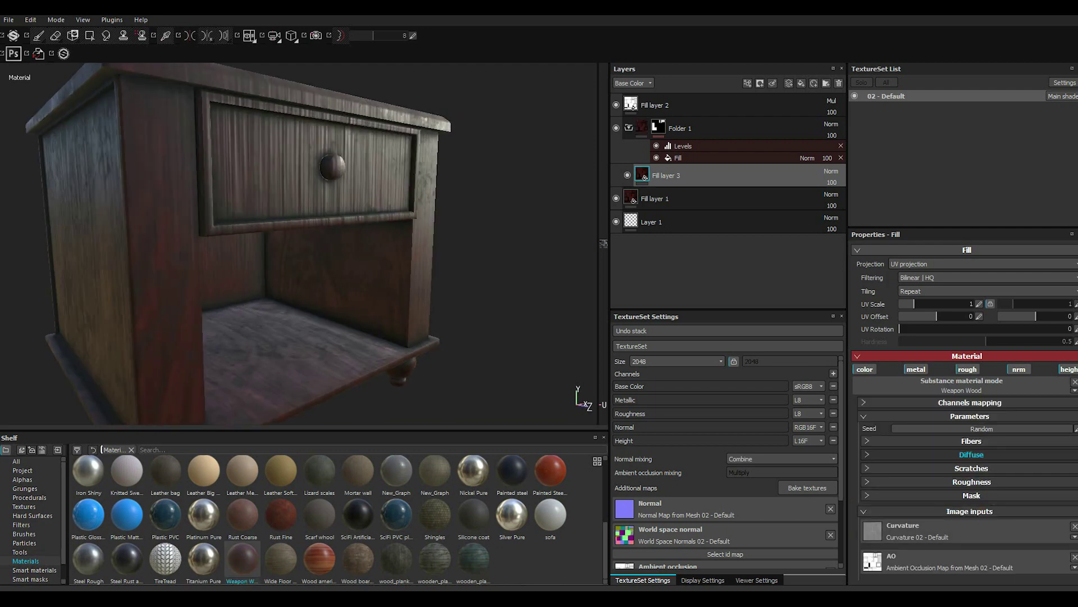
Step: Lower the Weapon Wood dirt level from 0.74 to 0.31 in its mask settings
click(971, 441)
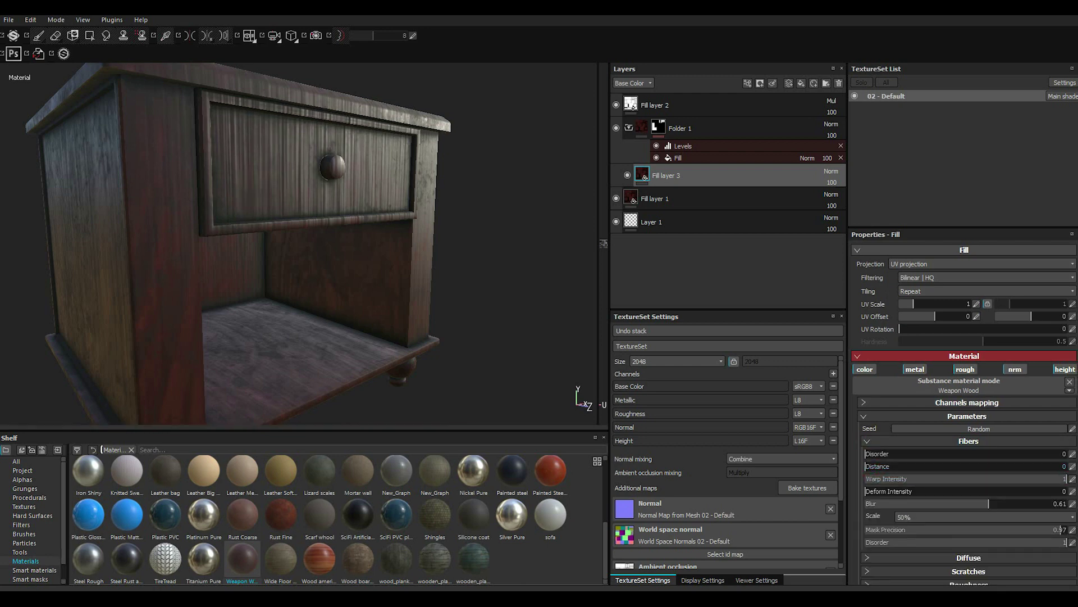
scroll(966, 542, down, 2)
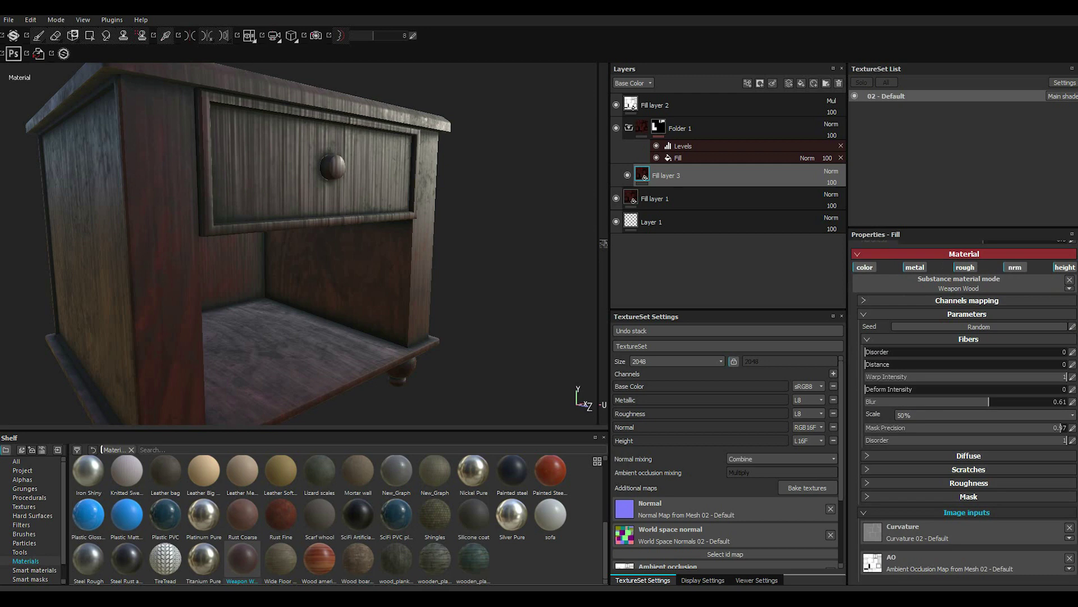
click(867, 470)
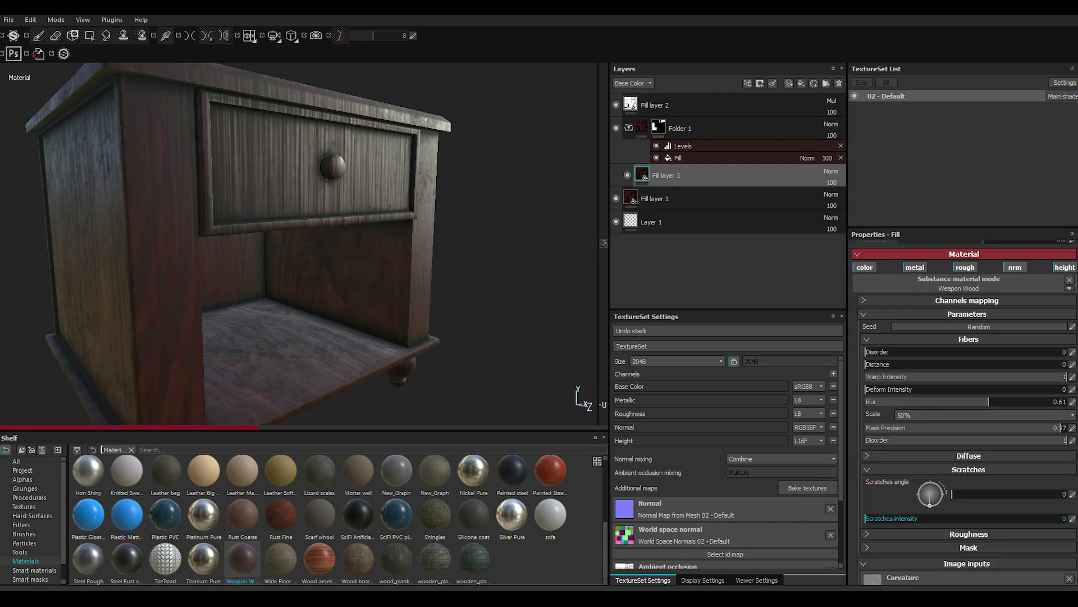
click(867, 469)
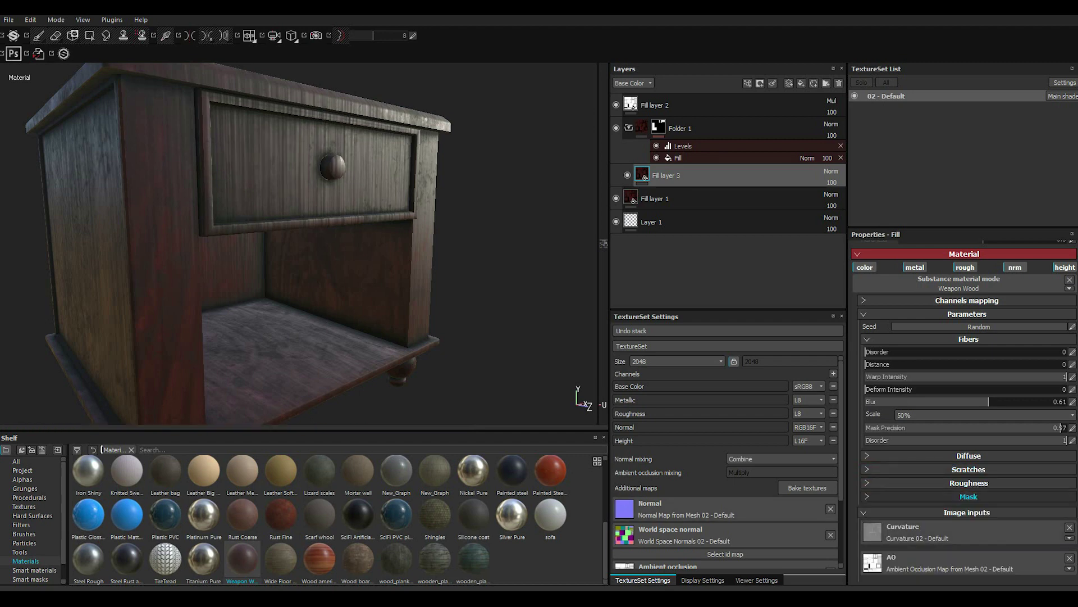
click(867, 497)
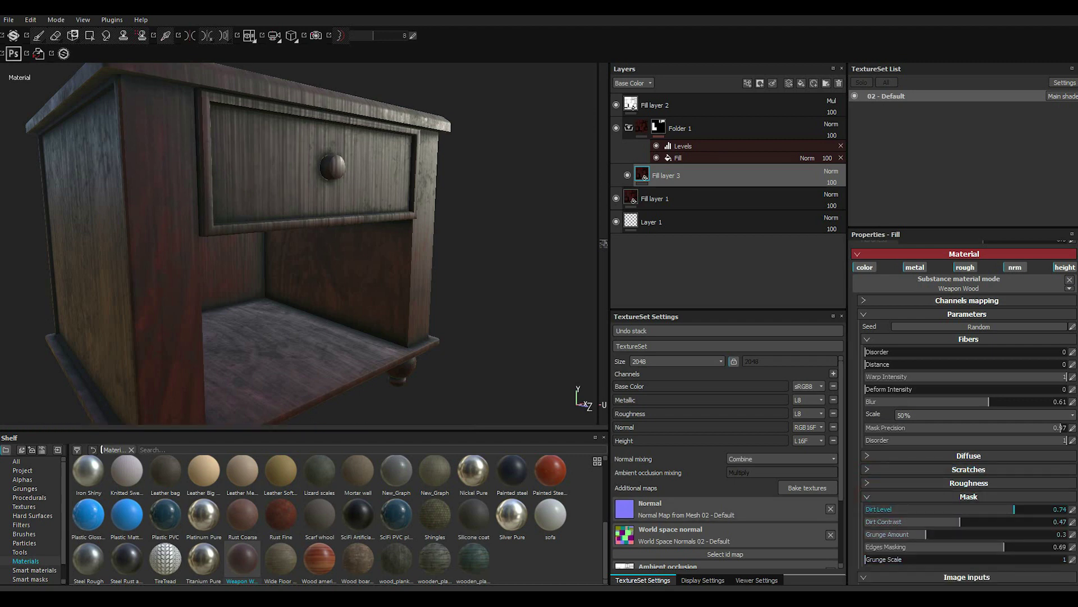
click(927, 509)
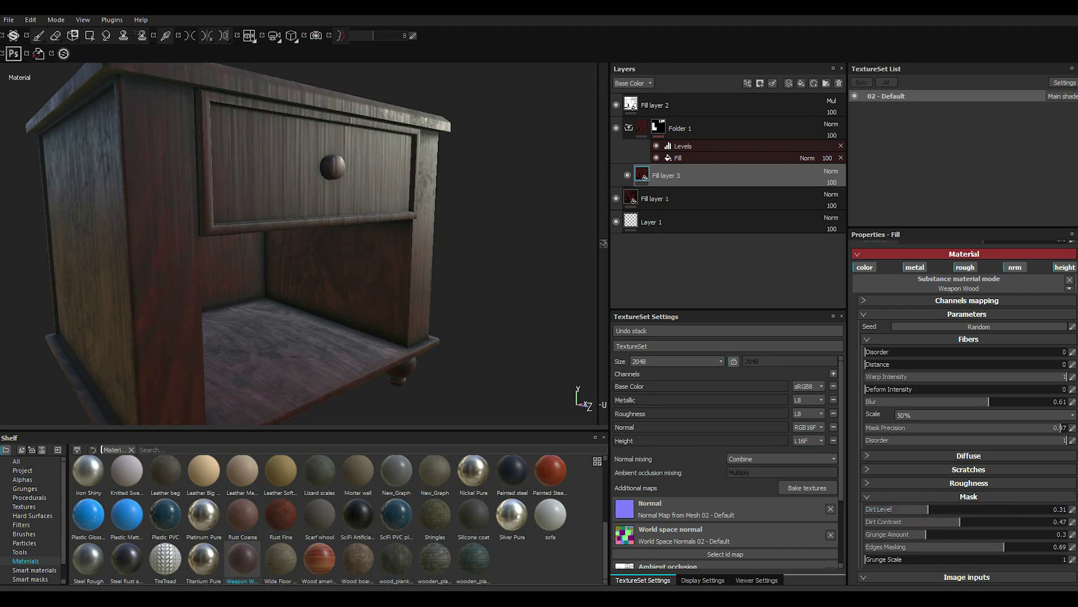
Step: Review the Weapon Wood scratch settings while orbiting around the drawer
alt+drag(298, 241, 404, 248)
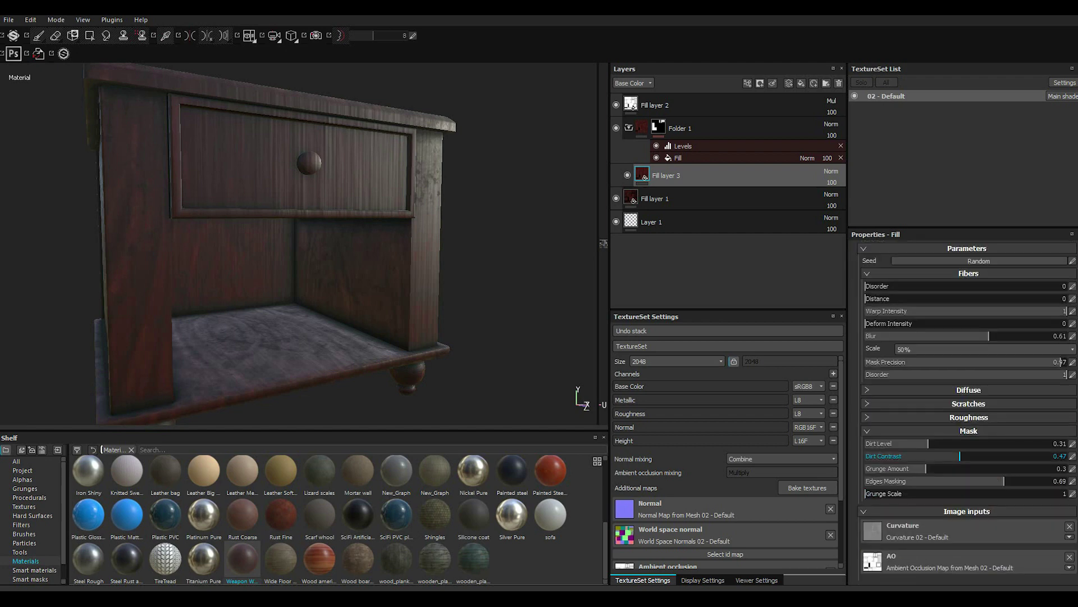
scroll(966, 497, down, 3)
click(868, 404)
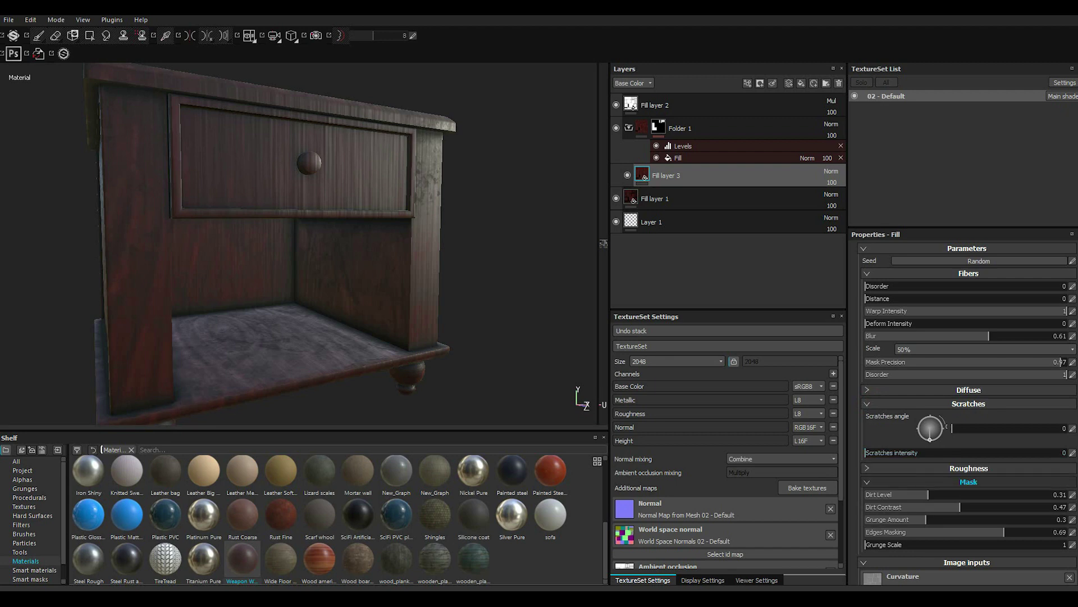
scroll(966, 413, up, 2)
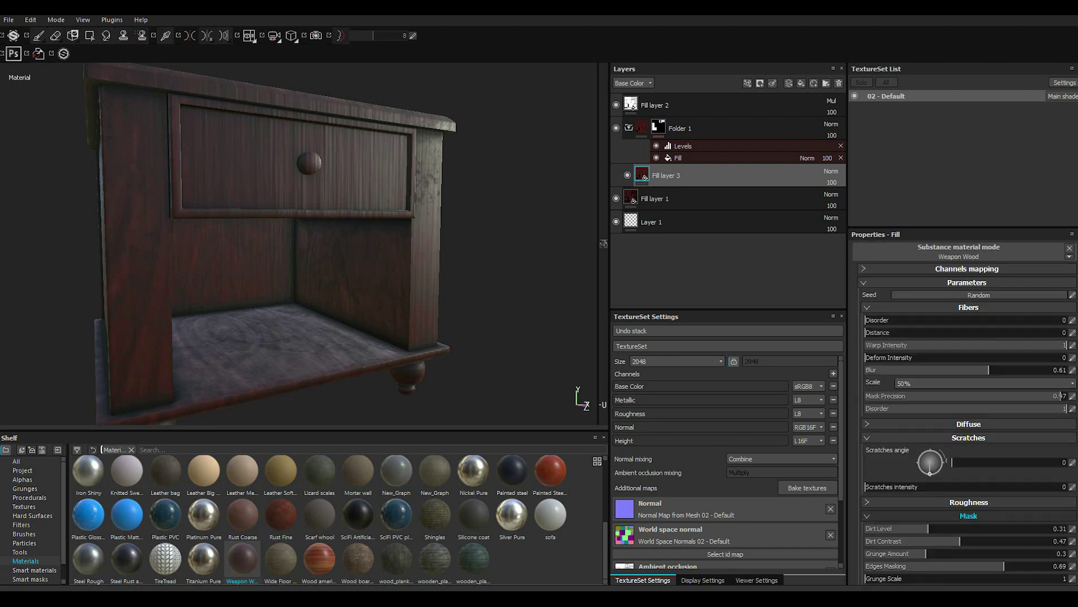
scroll(966, 513, down, 4)
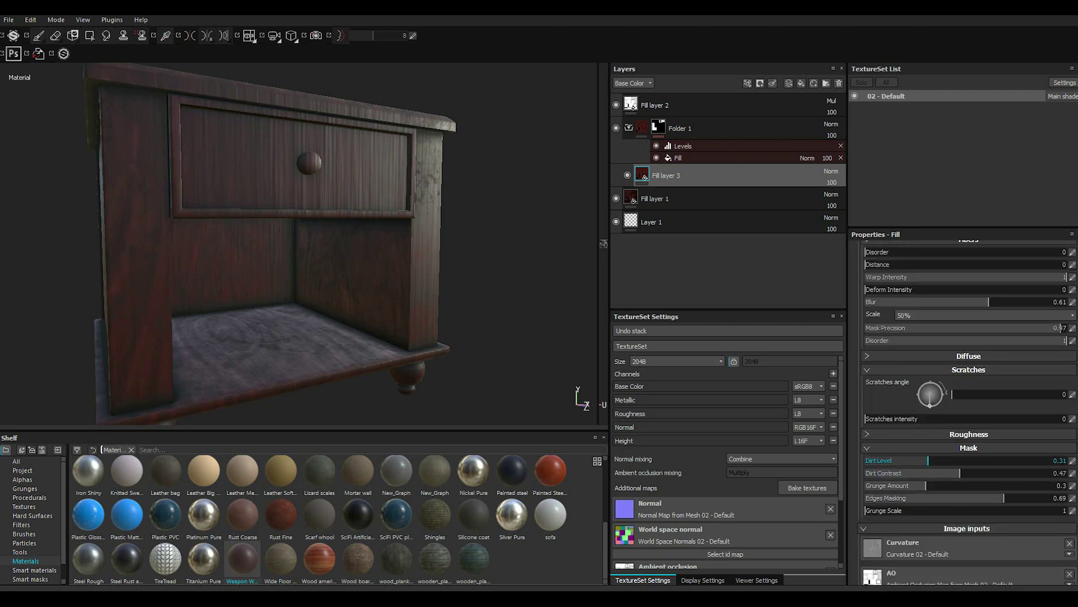
scroll(969, 433, up, 2)
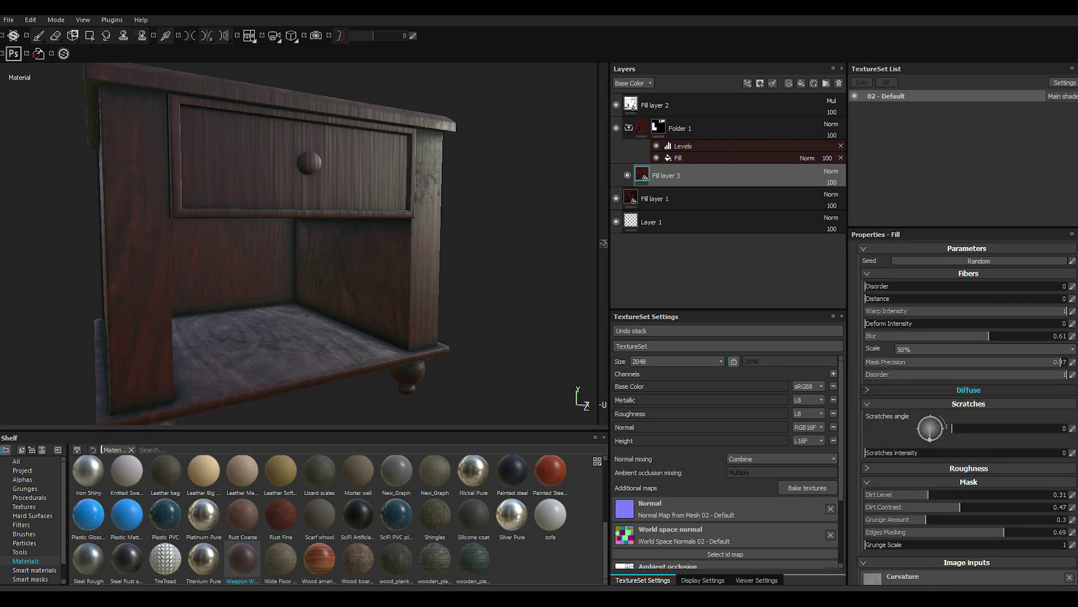
mouse_move(447, 320)
alt+mouse_down()
mouse_move(505, 314)
mouse_move(494, 315)
mouse_move(494, 337)
alt+mouse_up()
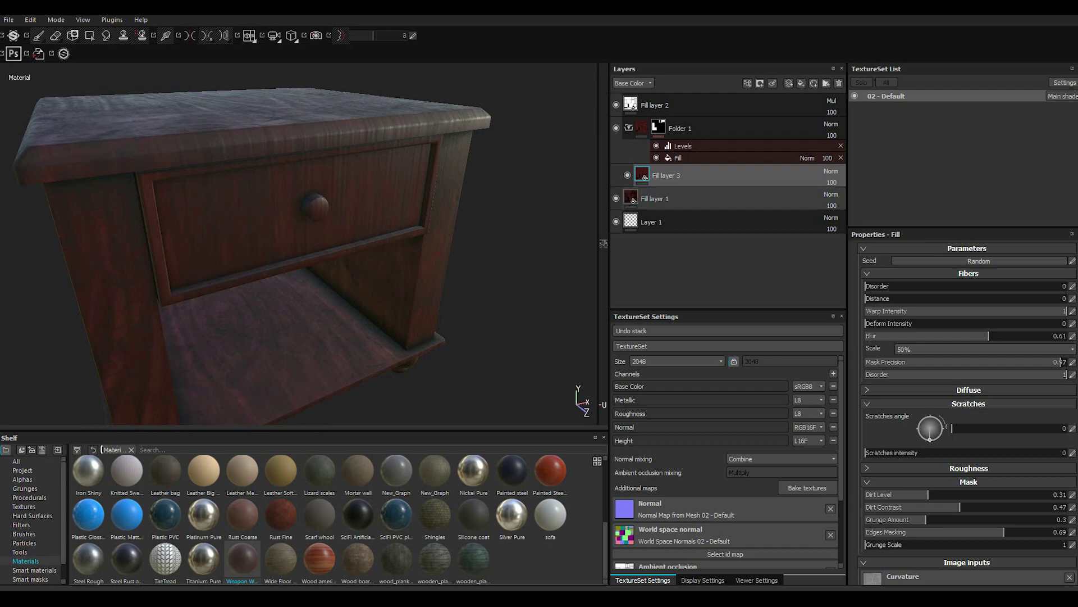
scroll(966, 415, up, 3)
scroll(966, 416, up, 2)
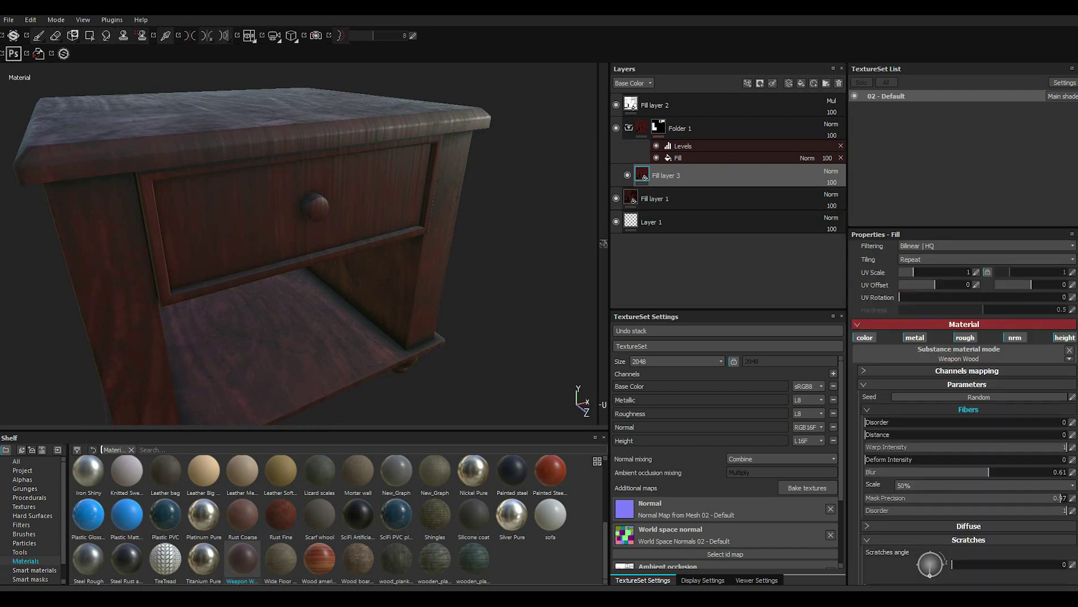
Step: Collapse the Fibers, Scratches and Mask groups and expand Diffuse
click(867, 409)
click(865, 436)
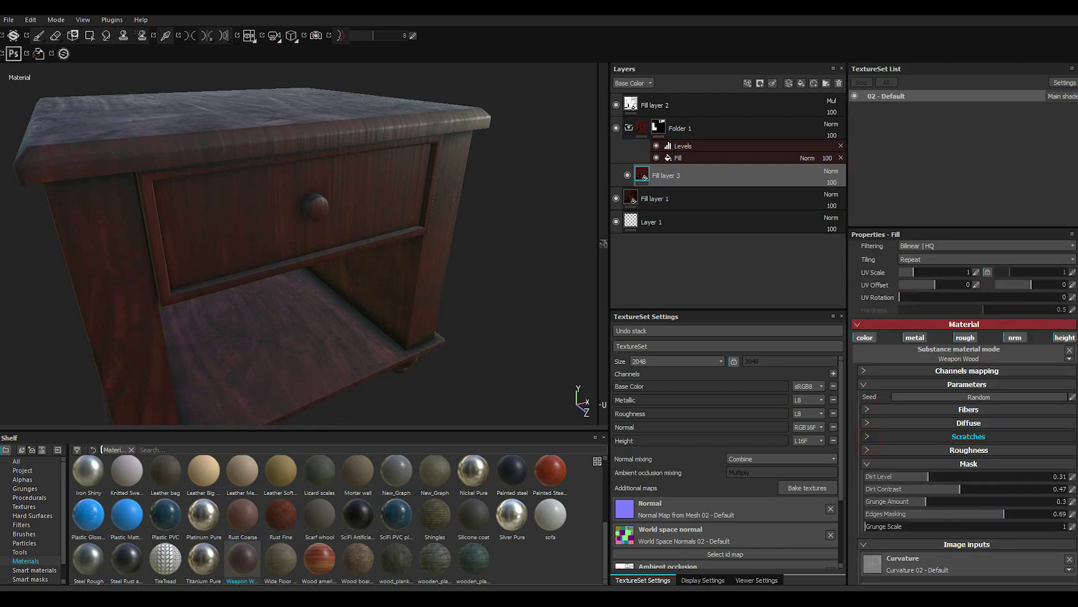
click(867, 463)
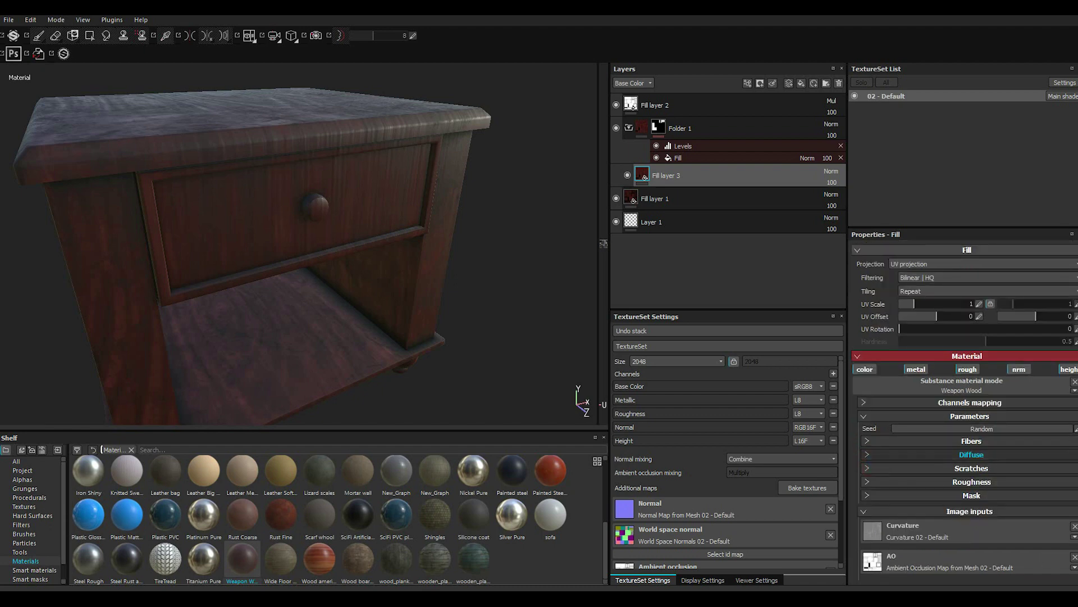
click(972, 454)
Step: Desaturate Wood color 01 and Wood color 02 to pale greys
click(972, 443)
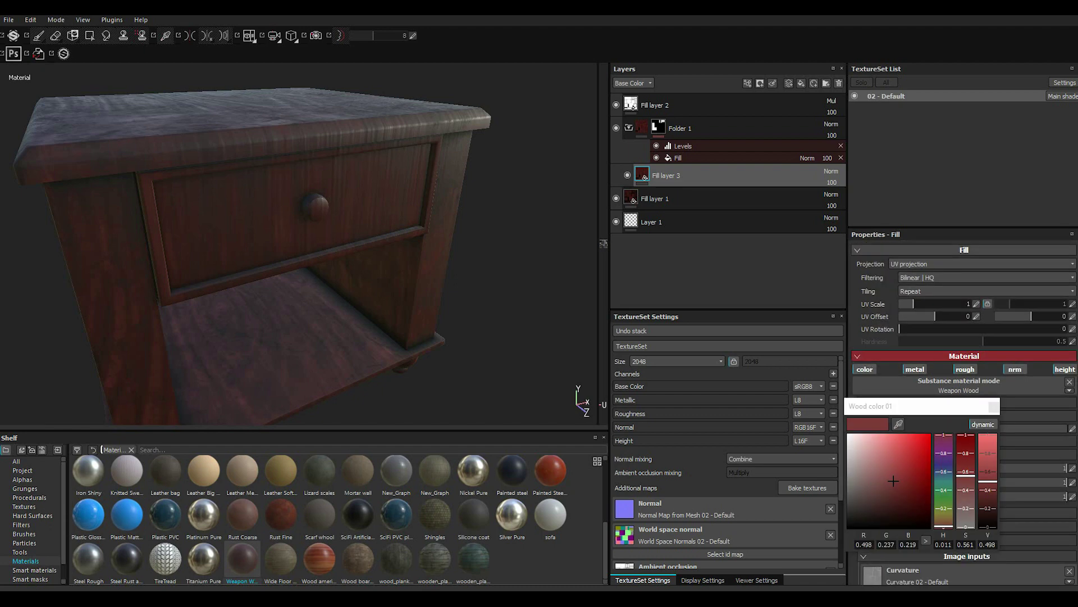
drag(893, 481, 852, 480)
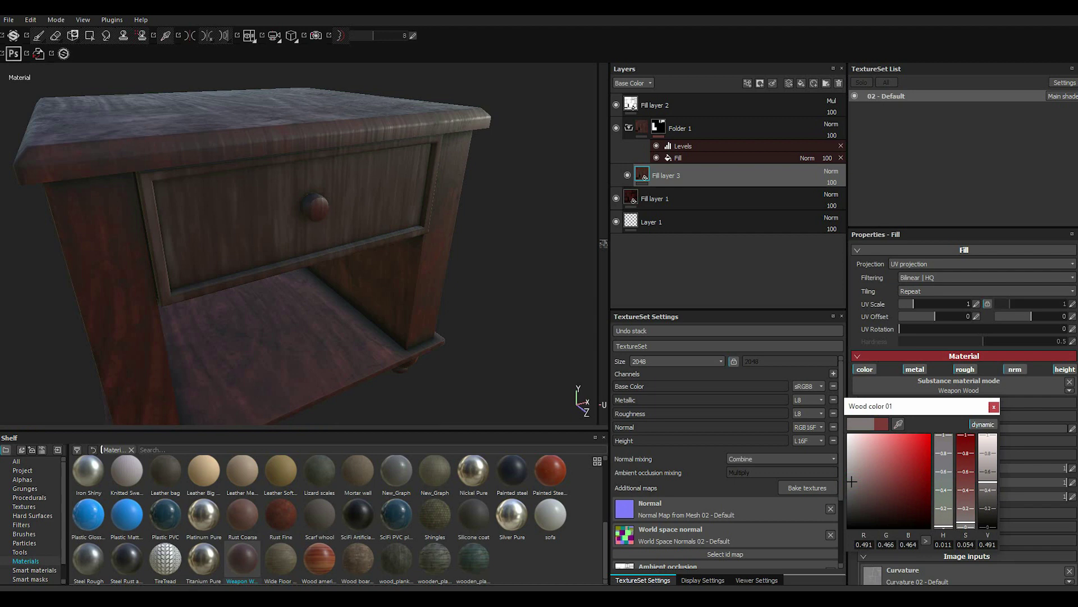
click(994, 408)
click(949, 482)
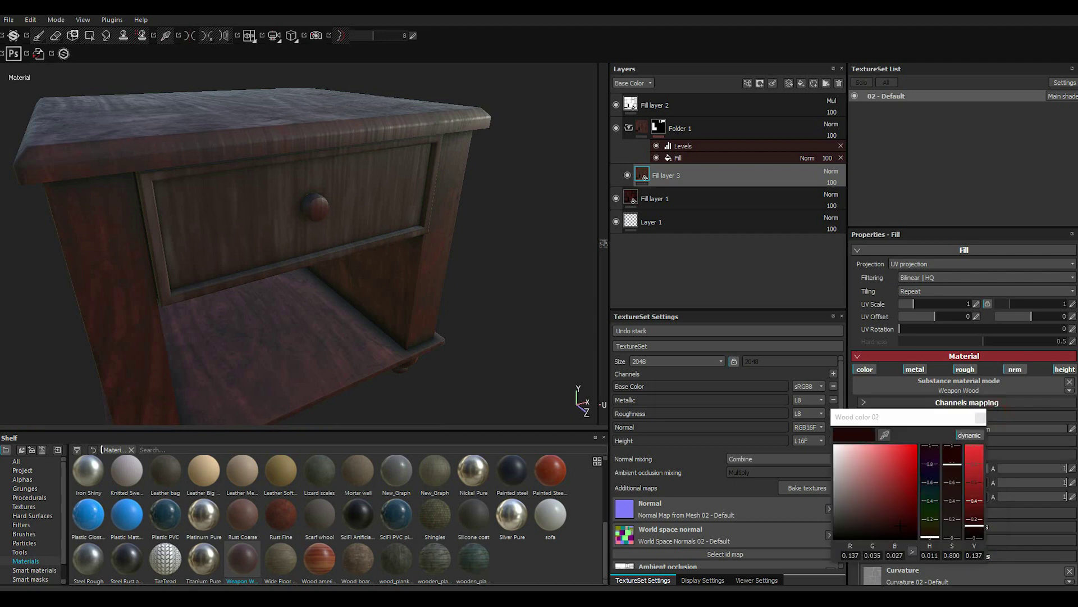
click(837, 499)
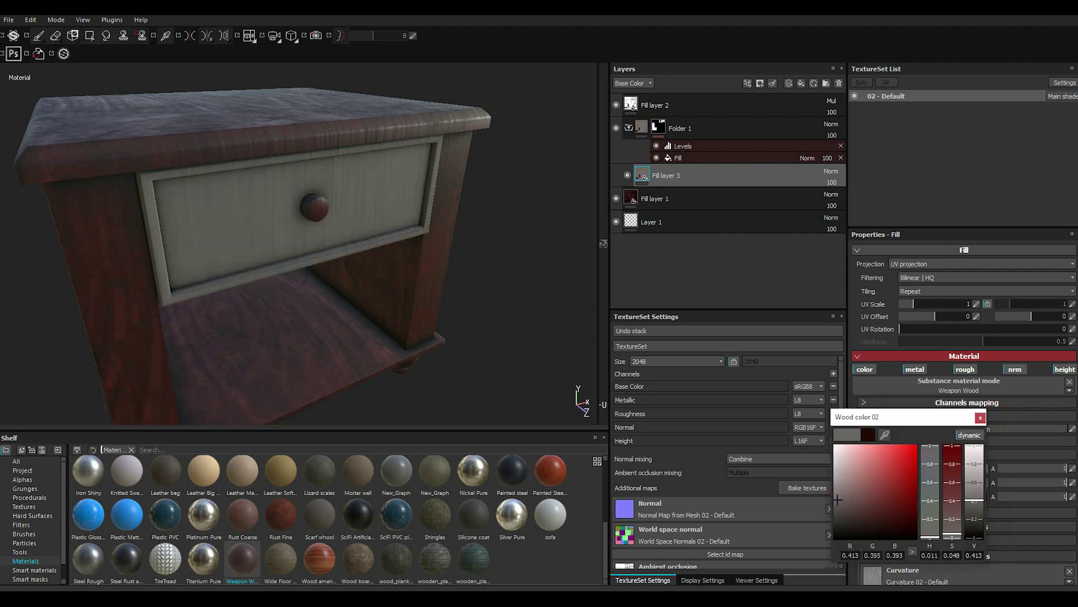
click(980, 416)
mouse_move(292, 253)
alt+mouse_down()
mouse_move(363, 274)
mouse_move(517, 249)
alt+mouse_up()
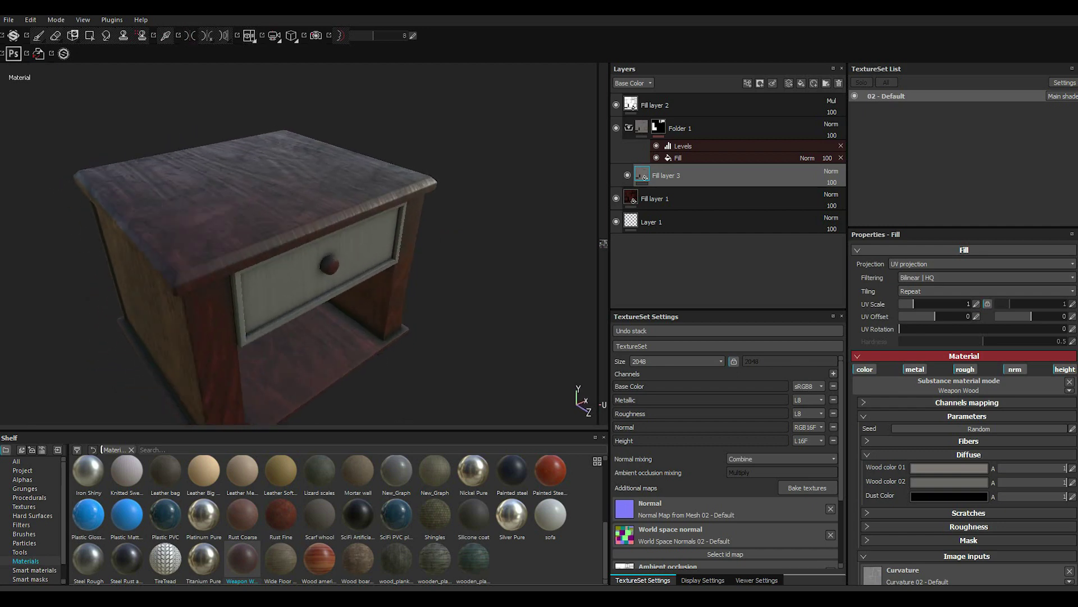
click(658, 127)
Step: Duplicate Folder 1 and mask the copy with the Holder map
right_click(674, 130)
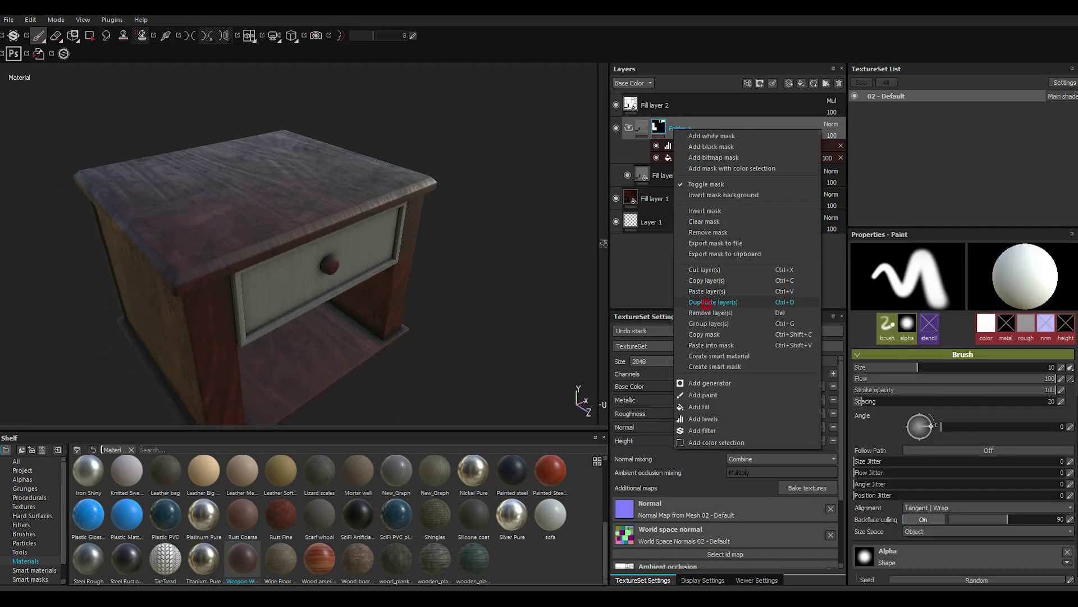
click(712, 301)
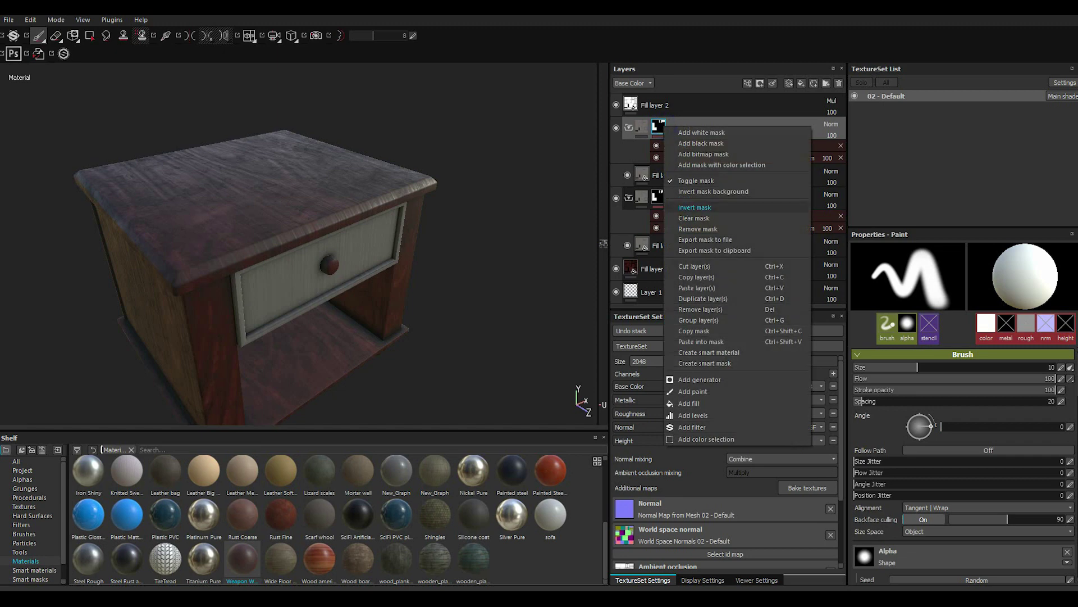
click(820, 158)
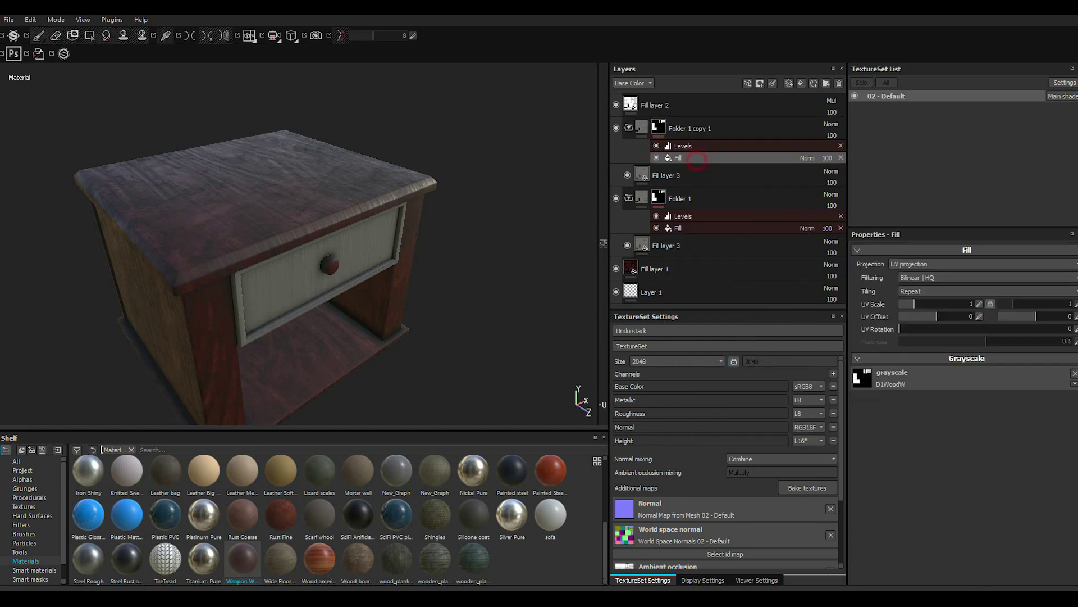
click(23, 471)
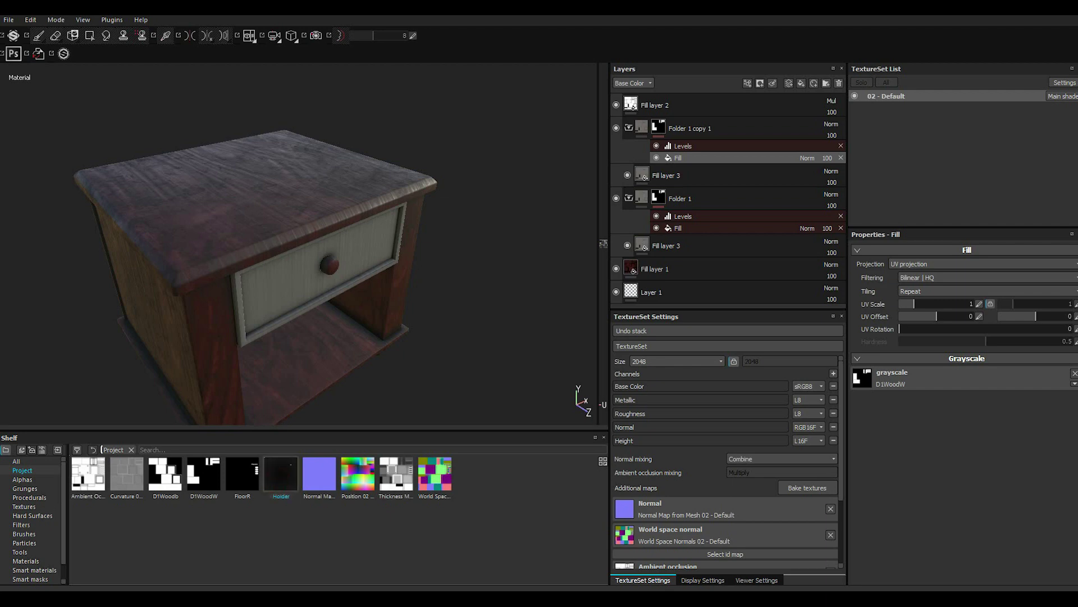
drag(281, 475, 862, 377)
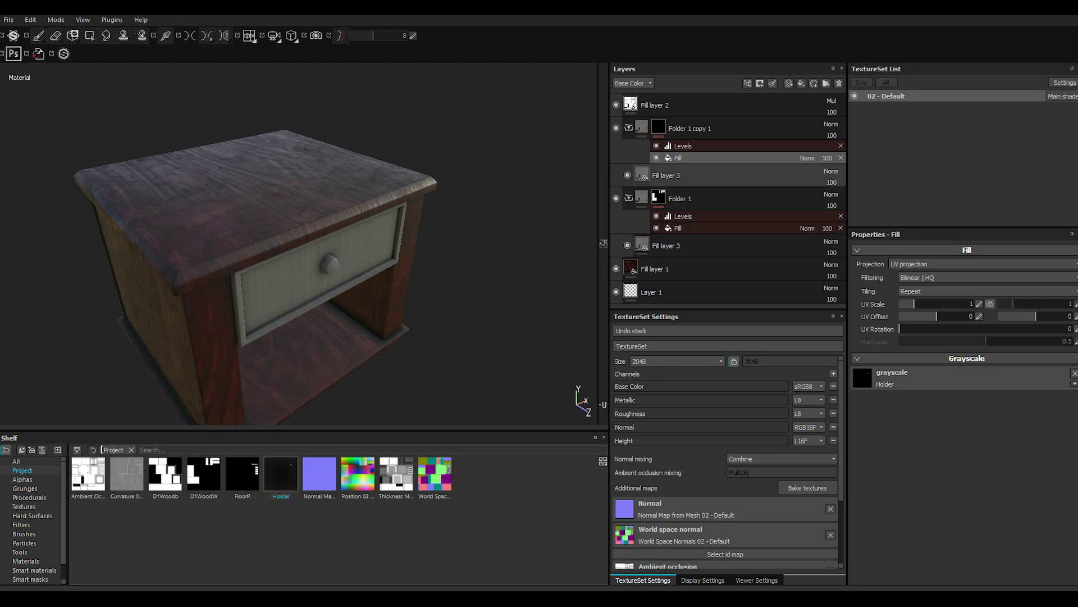
Step: Apply Plastic Matte to the copy's fill layer with a near-black base colour
click(666, 175)
click(25, 561)
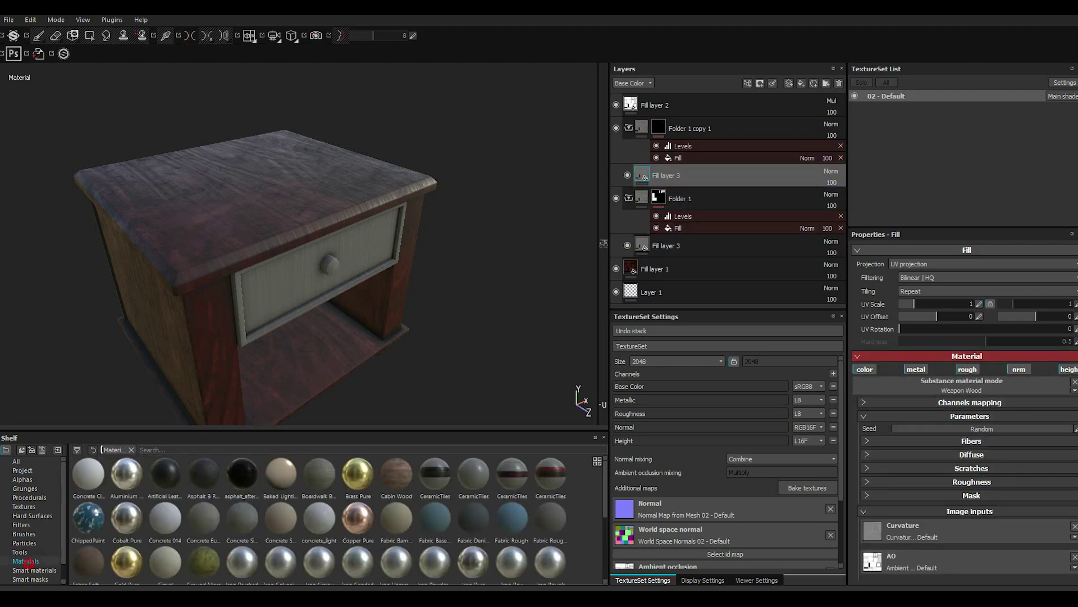
scroll(320, 516, down, 3)
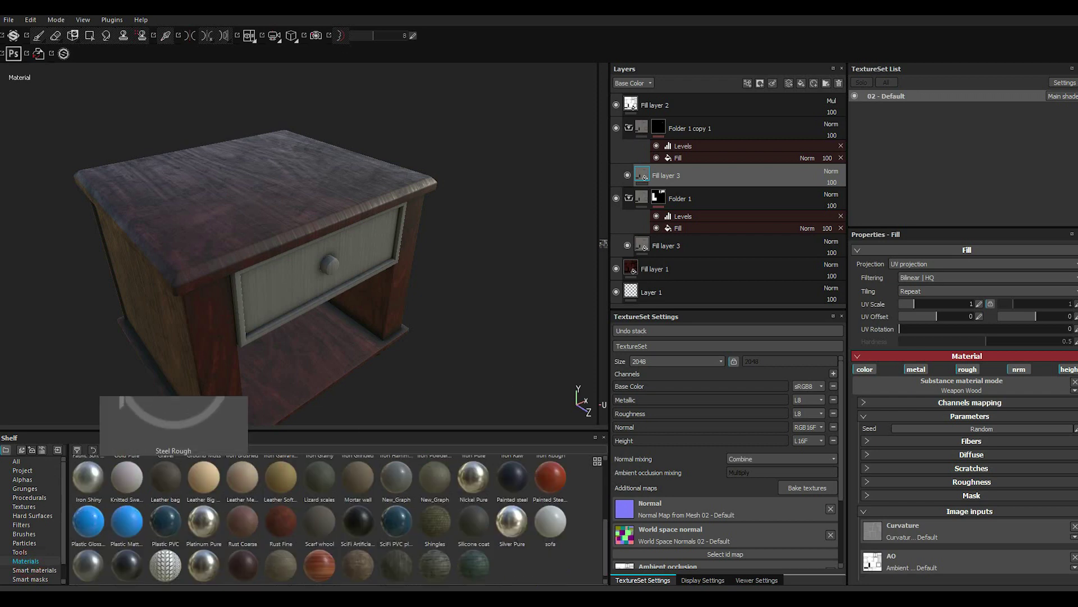
drag(88, 564, 168, 410)
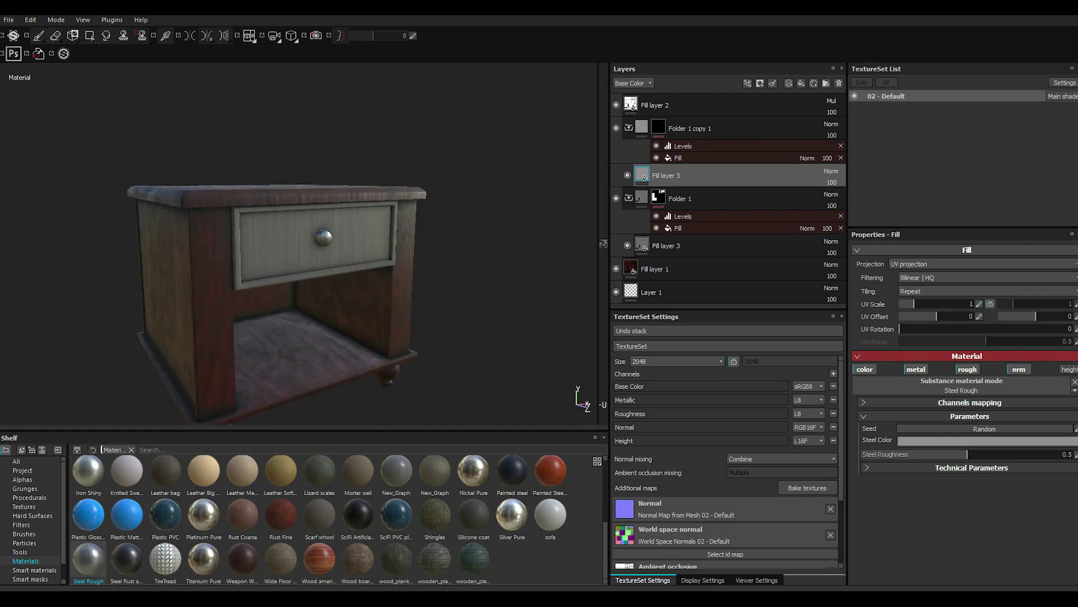
drag(127, 514, 967, 386)
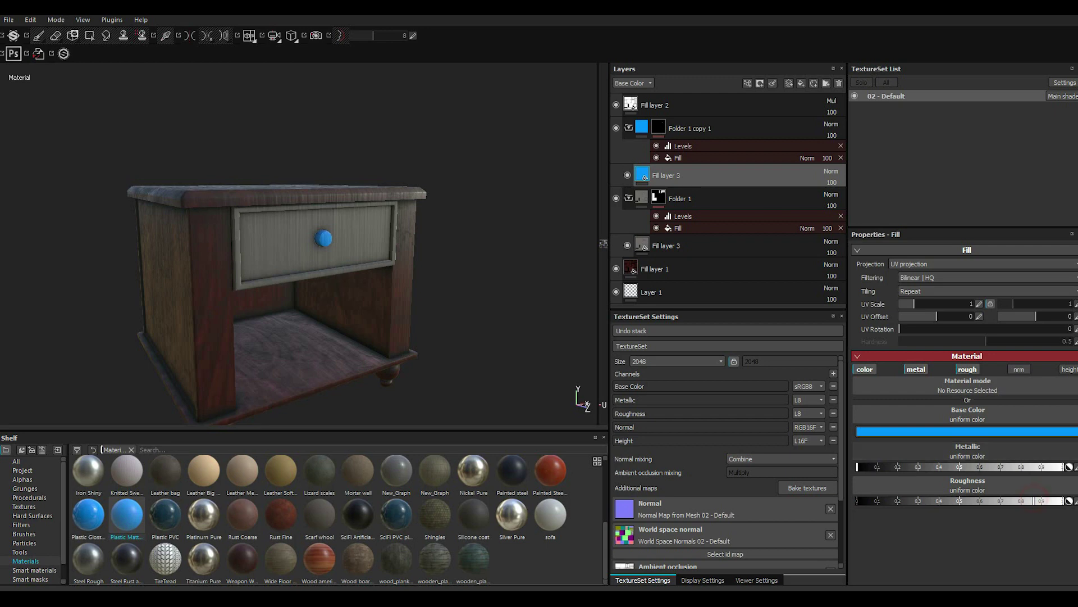
click(890, 432)
click(810, 467)
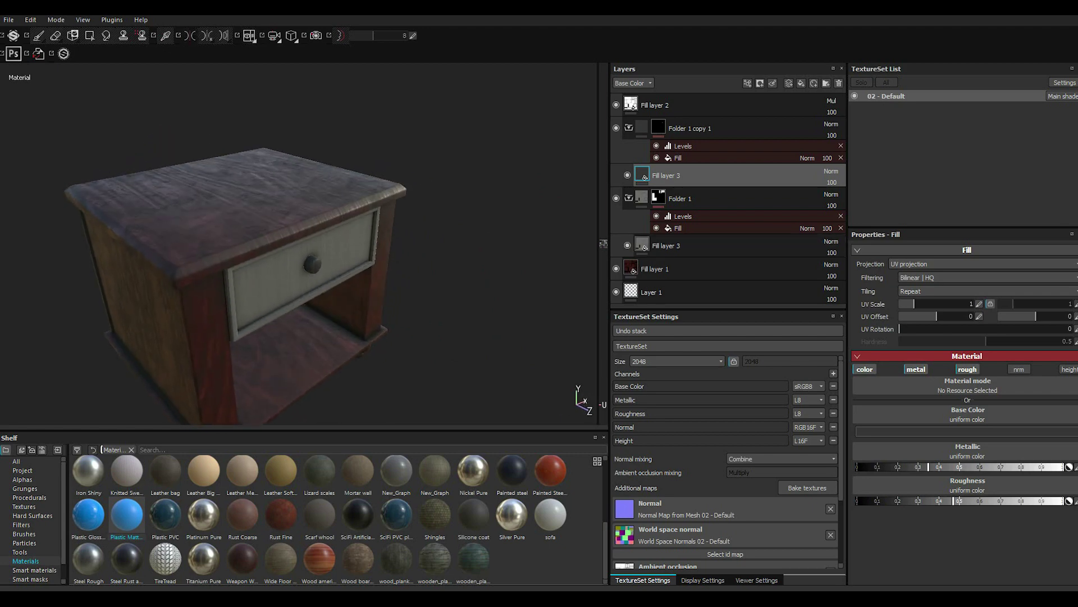
key(1)
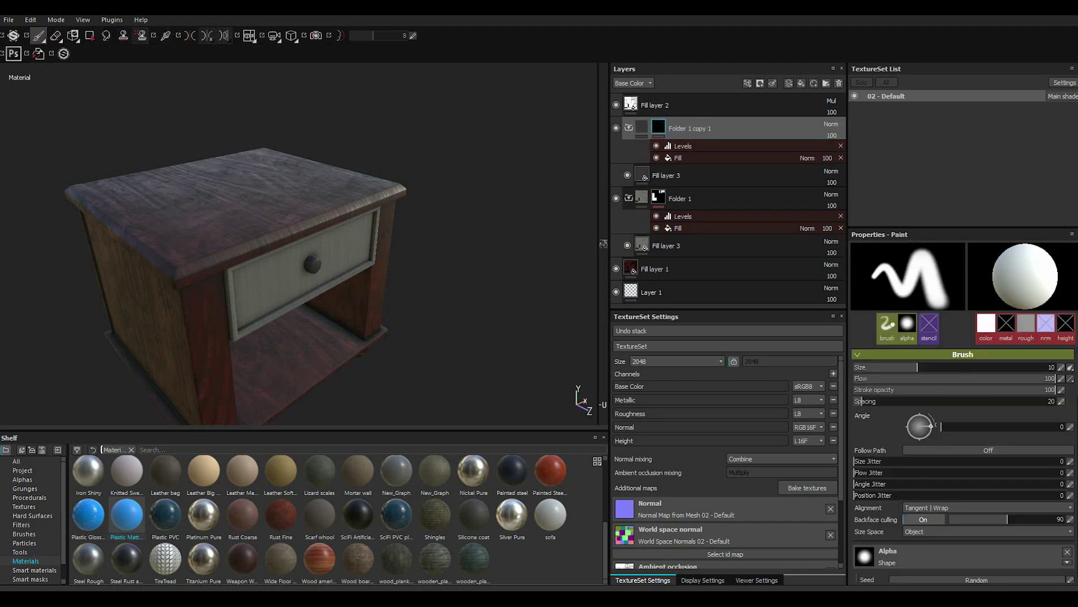
Step: Add a new fill layer above the knob folder and save the project
click(801, 83)
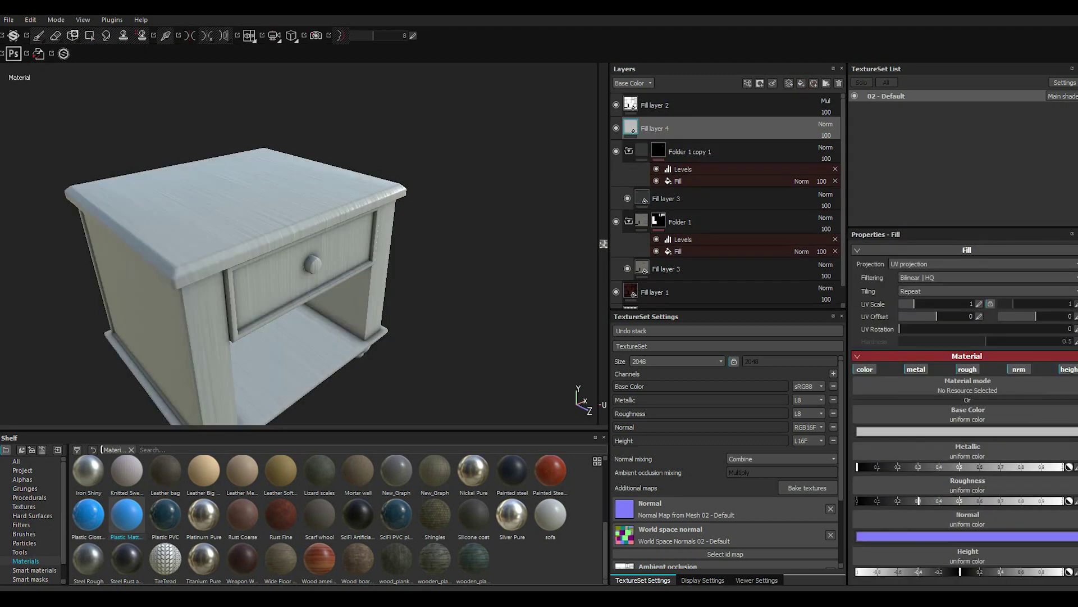
click(42, 578)
click(9, 19)
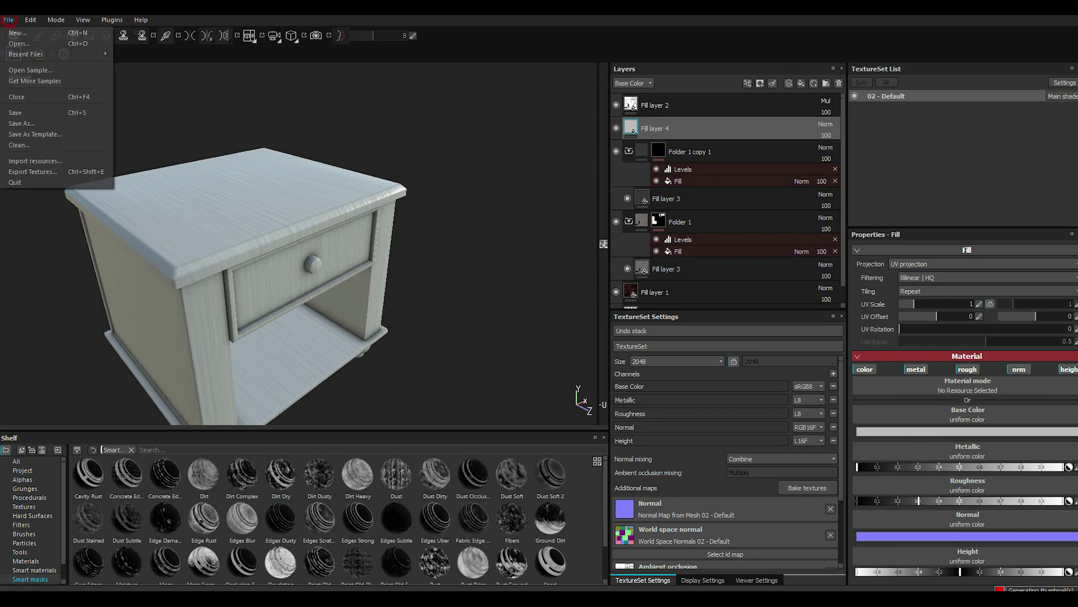
click(18, 115)
Step: Put the MG Mask Editor wear mask onto Fill layer 4
scroll(315, 517, down, 1)
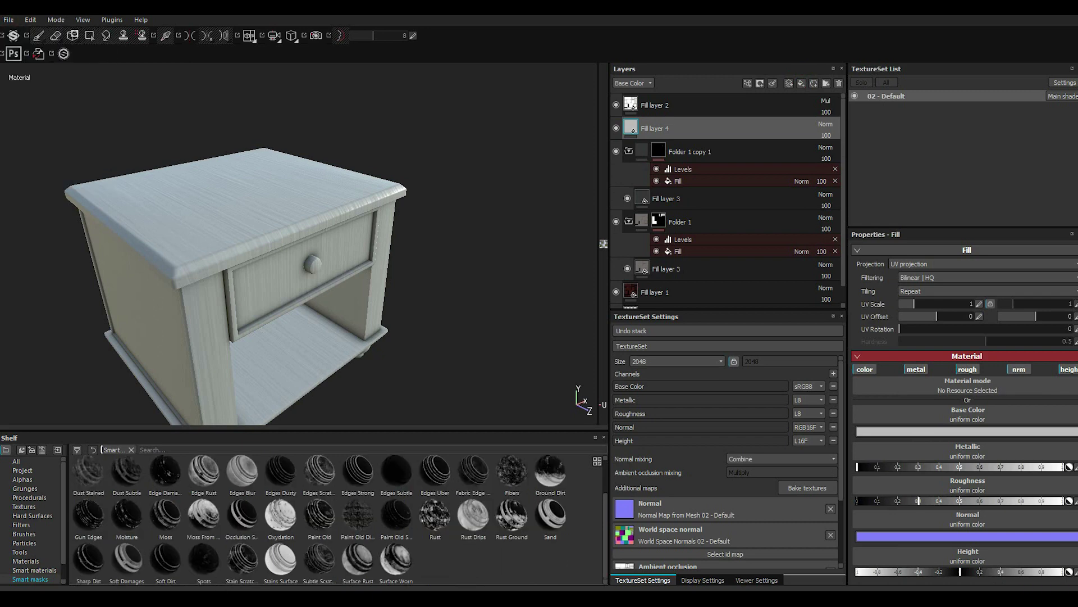
drag(319, 514, 674, 128)
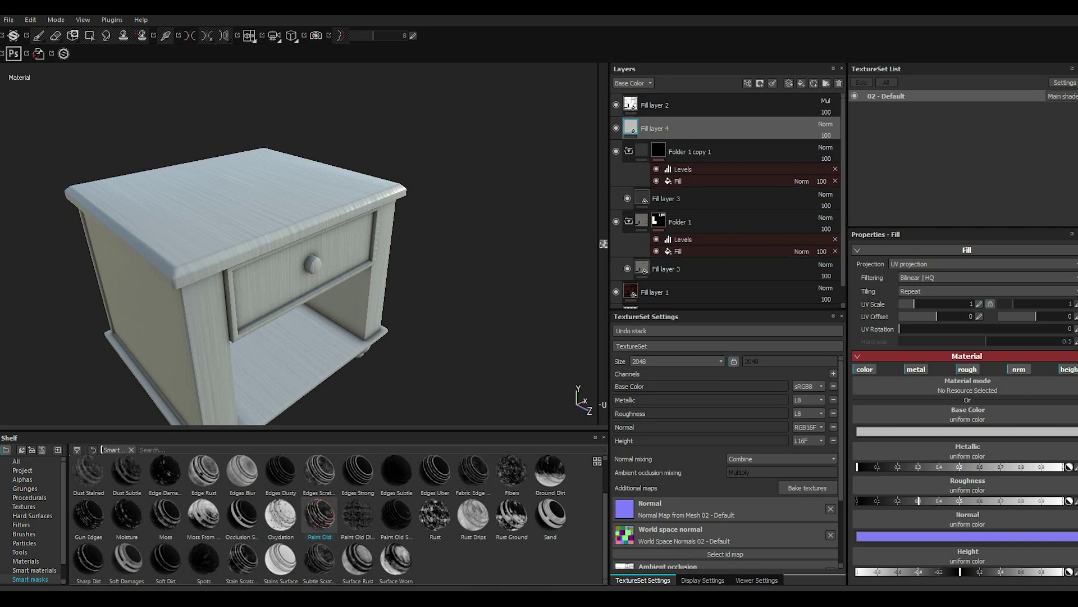
right_click(673, 100)
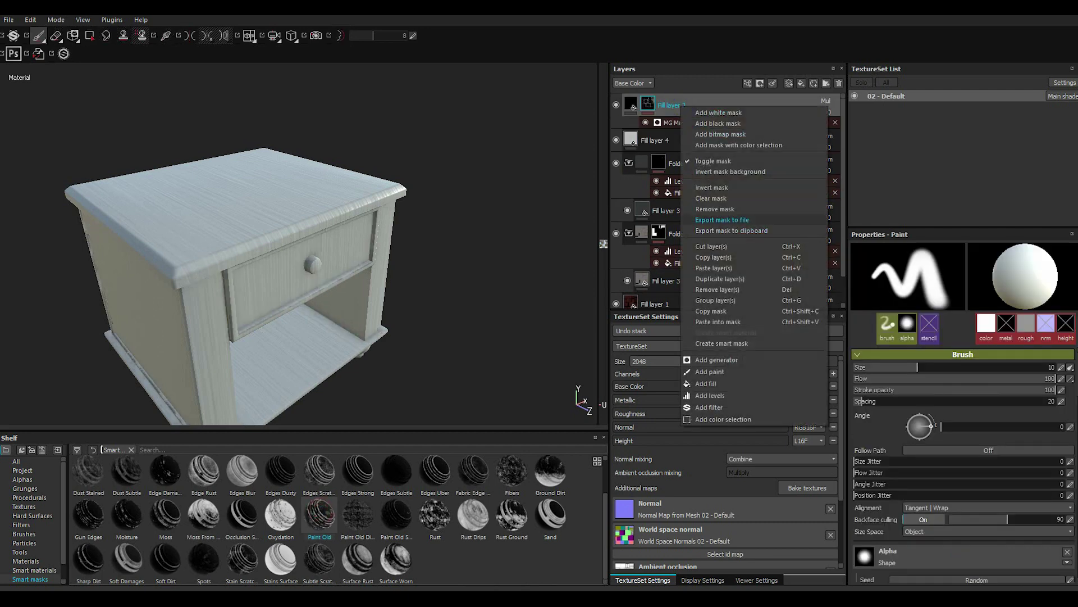
click(719, 211)
key(ctrl+z)
drag(319, 514, 674, 128)
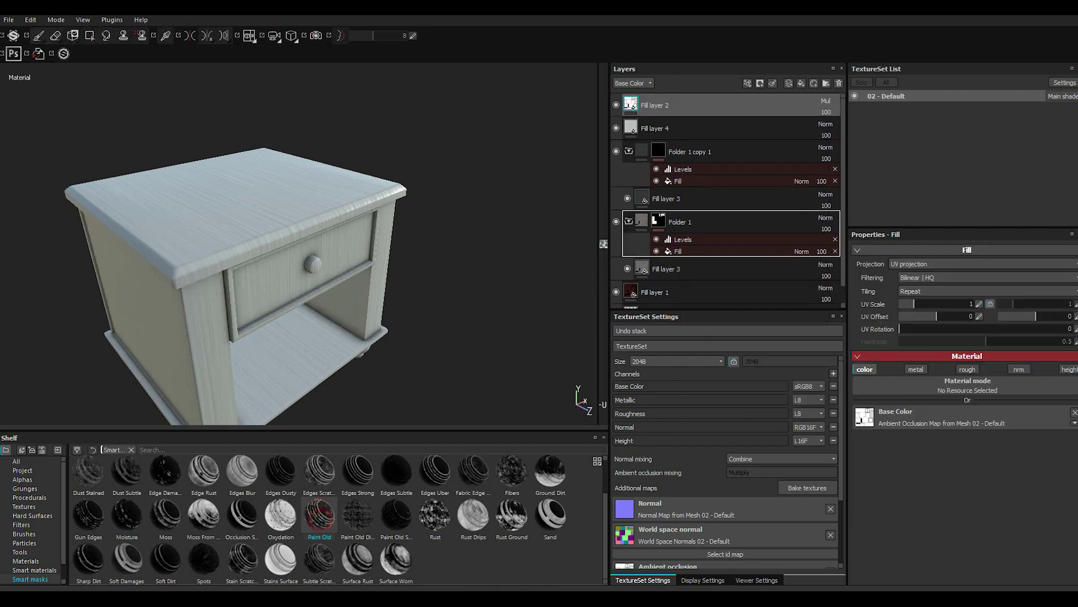
Step: Set the wear mask's Global Balance to 0.17 and raise layer roughness to about 0.6
alt+drag(231, 321, 291, 262)
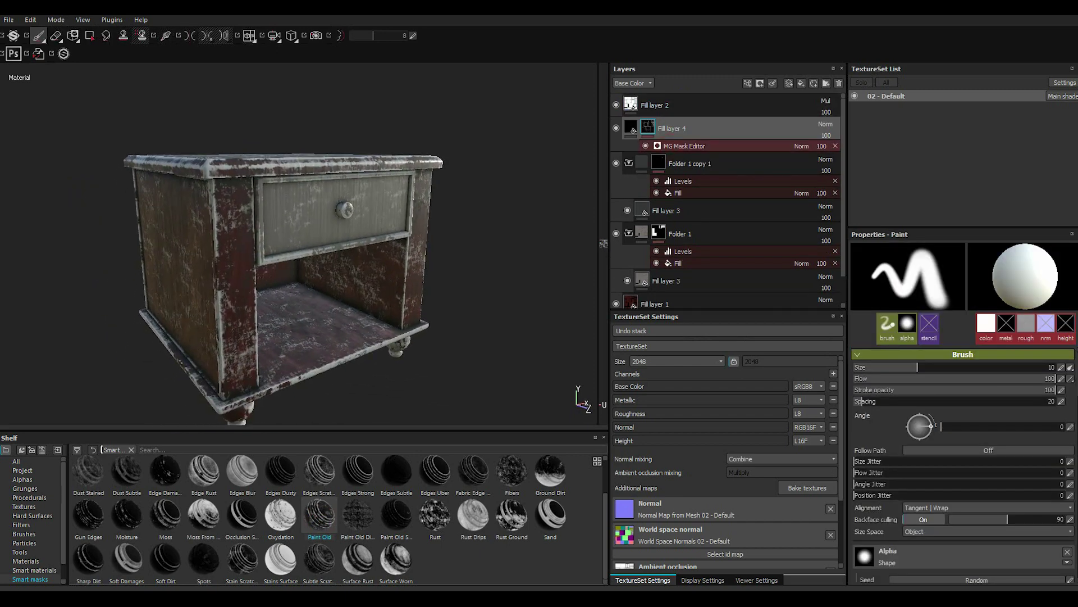
click(702, 146)
drag(929, 321, 900, 321)
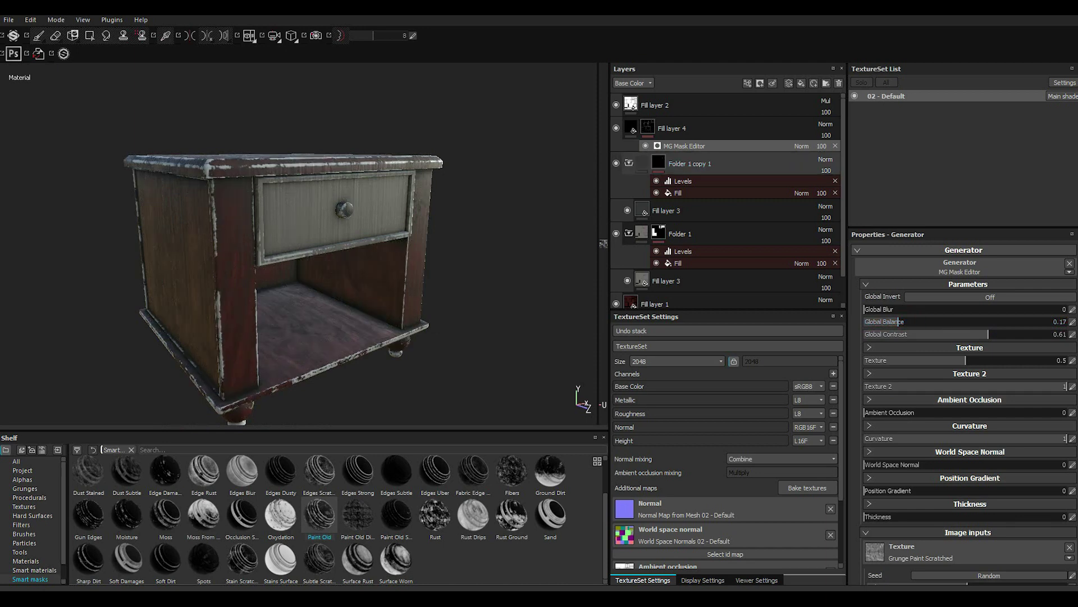
click(631, 128)
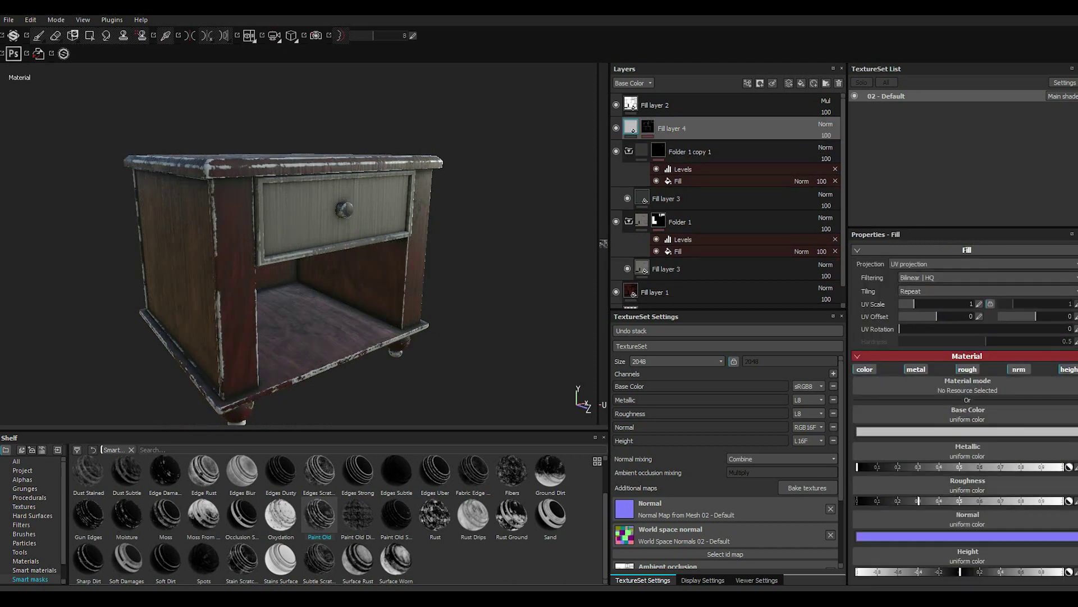
click(983, 501)
Step: Make Fill layer 4's base colour near-black and inspect the worn edges around the nightstand
click(863, 431)
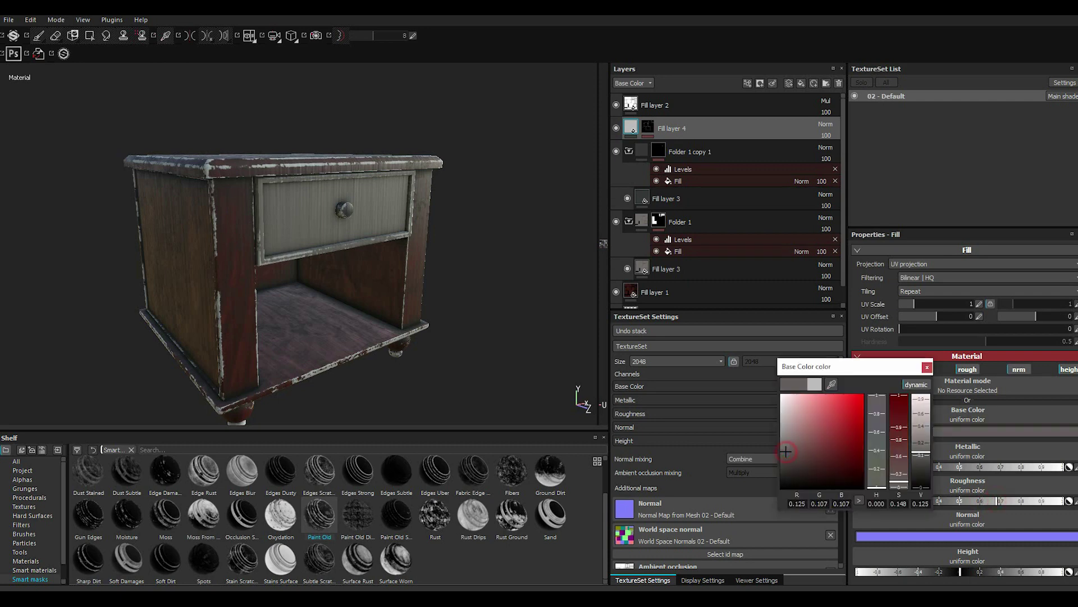
drag(783, 417, 796, 480)
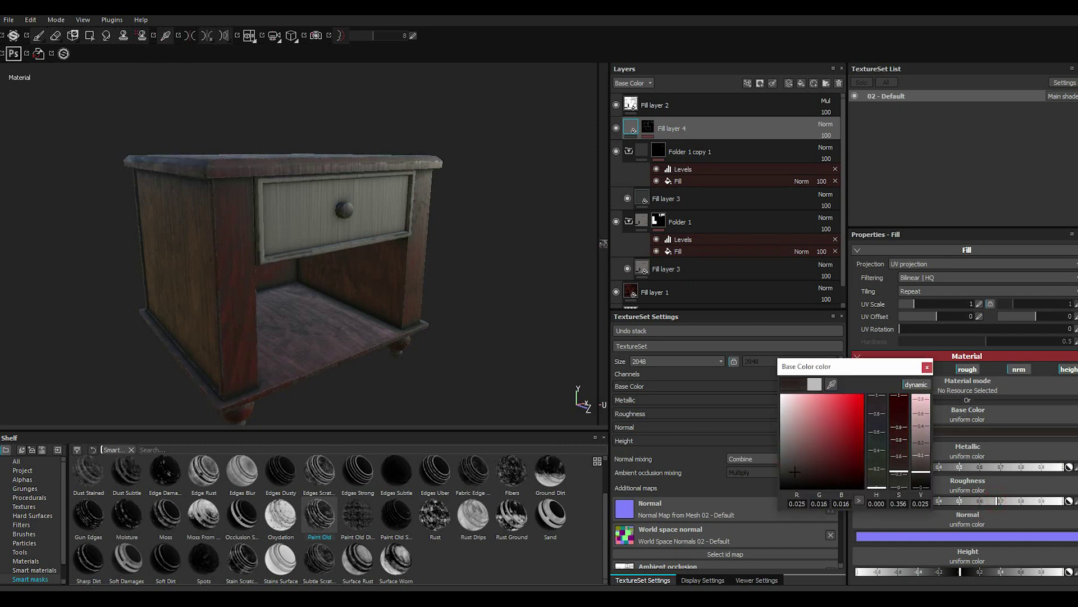
click(926, 366)
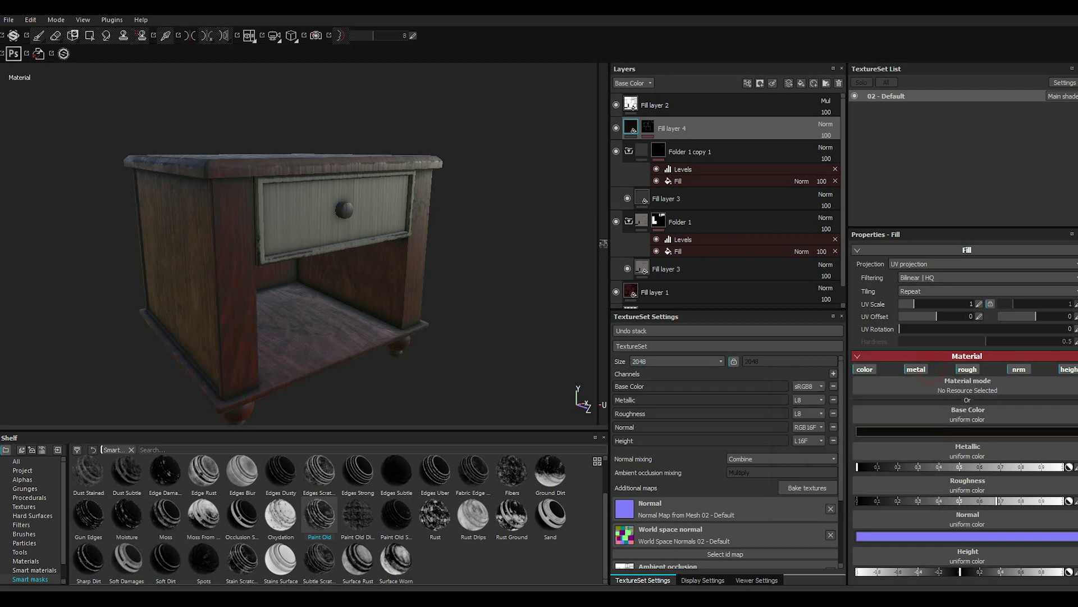
mouse_move(337, 253)
alt+mouse_down()
mouse_move(382, 253)
mouse_move(337, 253)
alt+mouse_up()
alt+right_drag(337, 253, 365, 253)
mouse_move(337, 252)
alt+mouse_down()
mouse_move(373, 284)
mouse_move(404, 284)
mouse_move(337, 270)
alt+mouse_up()
alt+right_drag(337, 253, 309, 252)
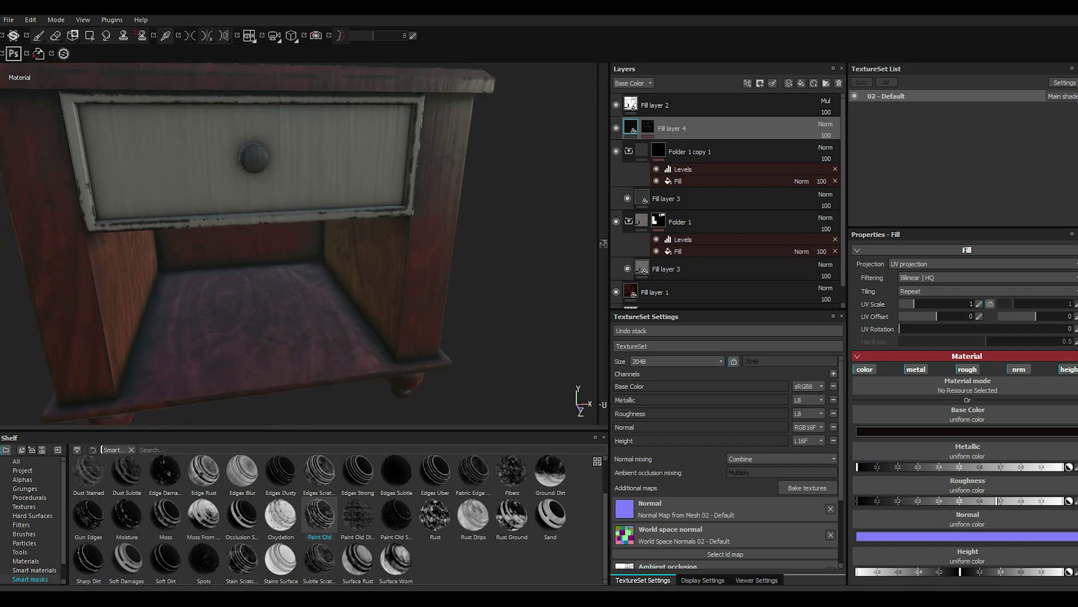
alt+drag(337, 252, 269, 259)
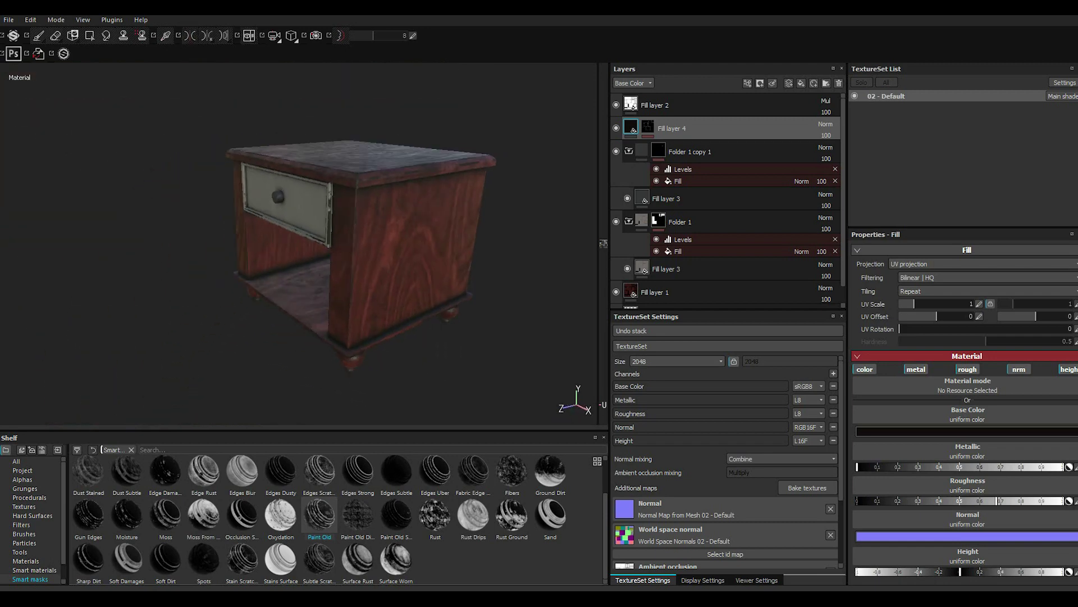
mouse_move(314, 313)
alt+mouse_down()
mouse_move(289, 313)
mouse_move(298, 309)
alt+mouse_up()
alt+right_drag(297, 309, 326, 309)
alt+drag(292, 252, 337, 253)
Step: Compare with Fill layer 4 hidden, then tune its mask to Global Balance 0.21, Texture 0.13
click(616, 127)
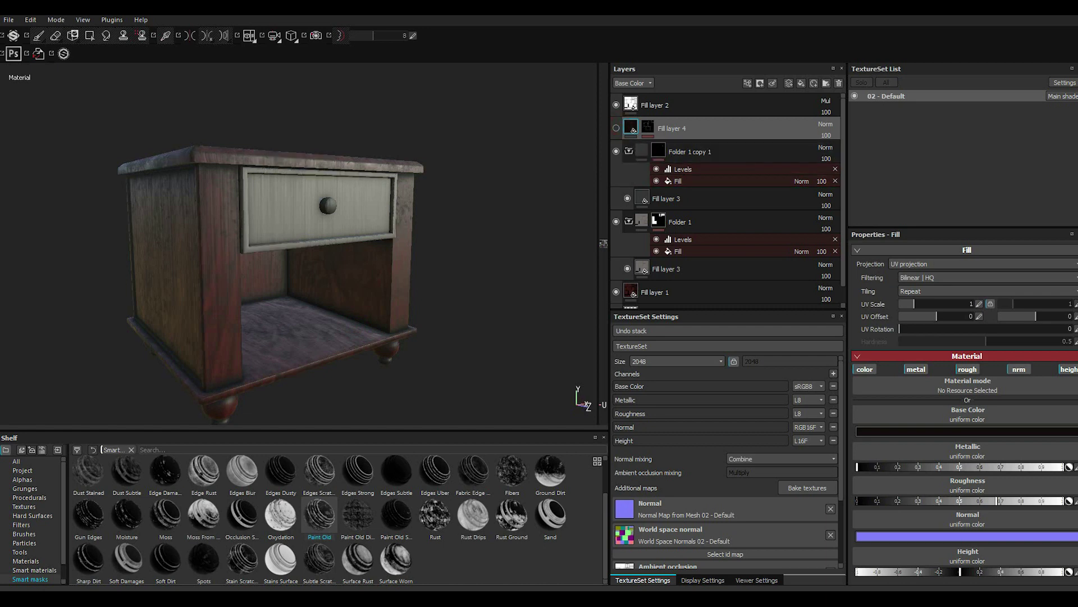
click(616, 128)
drag(319, 514, 673, 128)
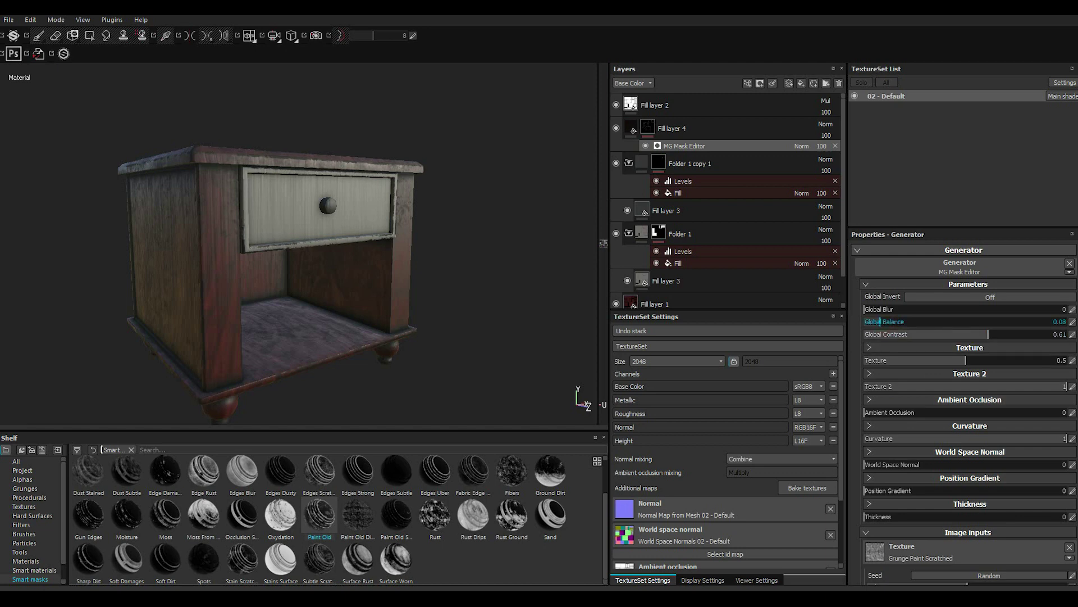
drag(881, 321, 872, 321)
drag(893, 321, 900, 322)
drag(965, 360, 891, 360)
drag(901, 321, 906, 322)
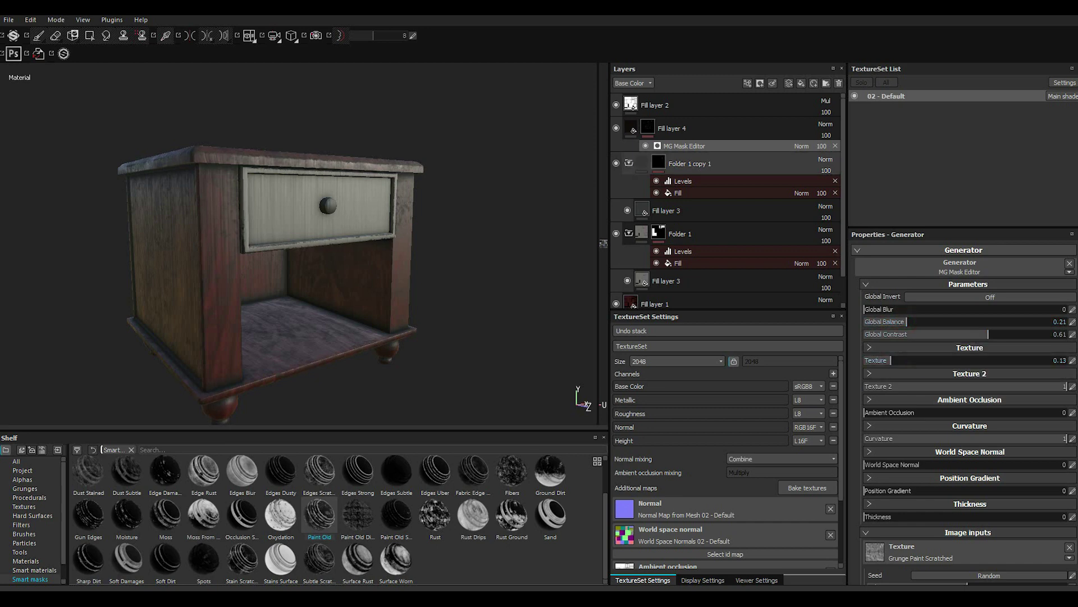
click(674, 128)
Step: Duplicate Fill layer 4, remove the copy's mask and apply the Dust Occlusion smart mask
right_click(677, 128)
click(720, 301)
right_click(681, 129)
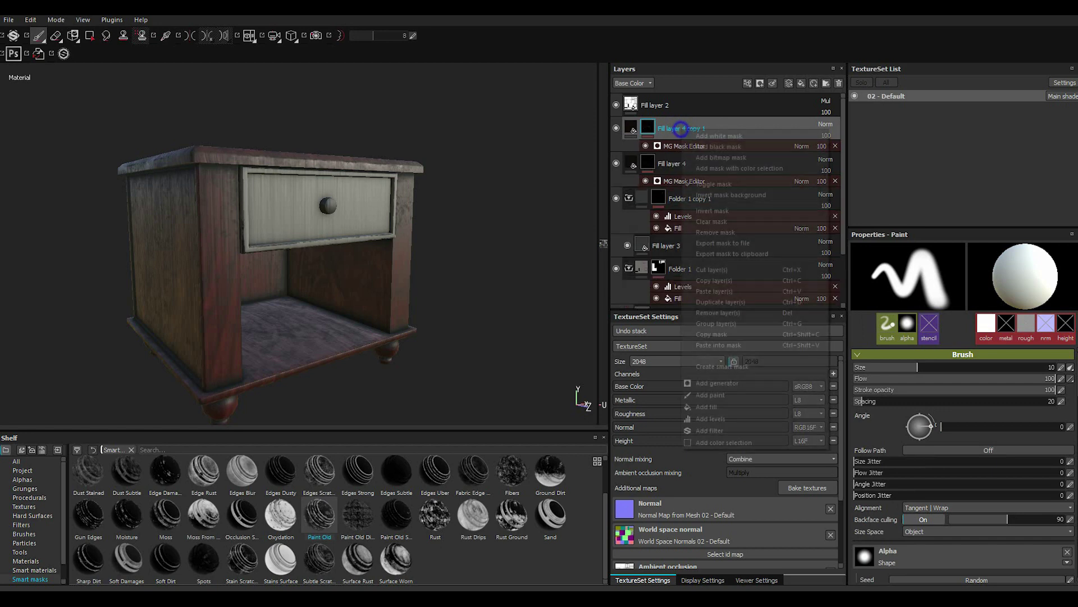
click(712, 232)
scroll(340, 519, up, 1)
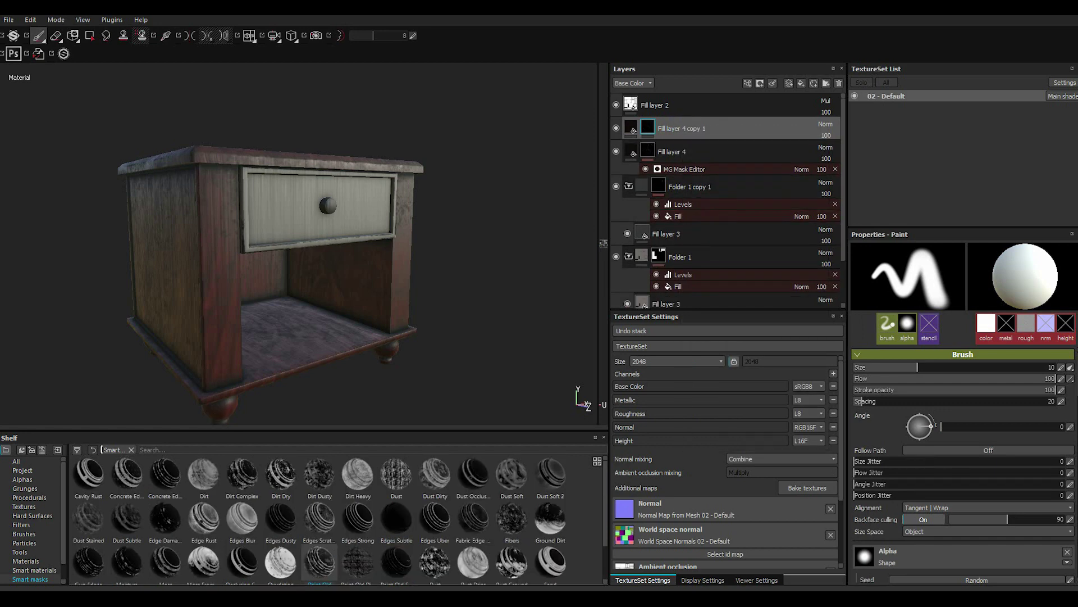
drag(473, 475, 679, 128)
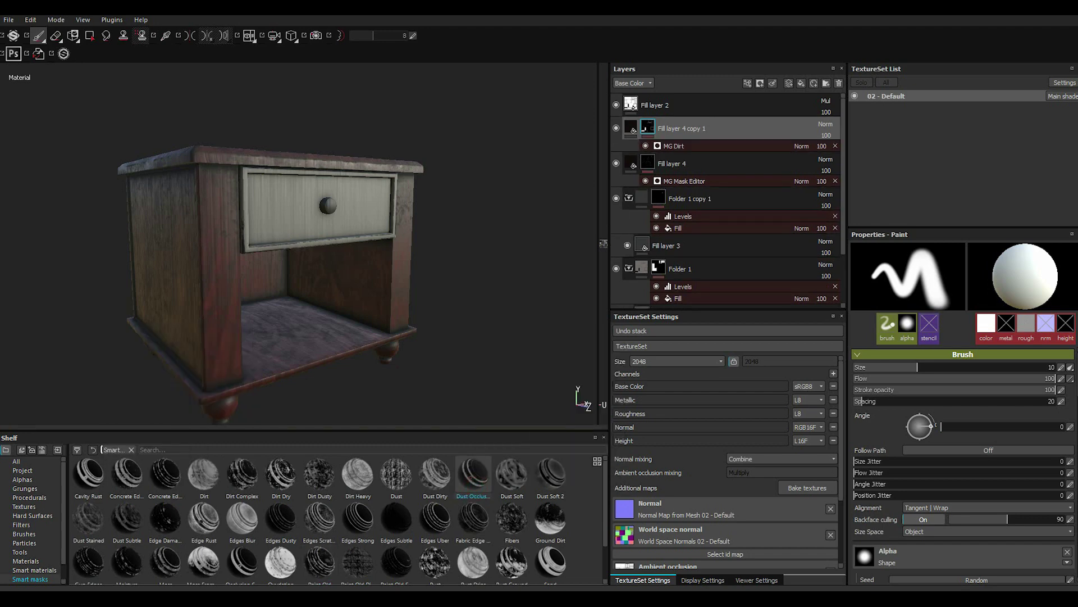
Step: Give the dirt copy a greyish-pink base colour and lower MG Dirt Level to 0.41
click(628, 122)
click(864, 427)
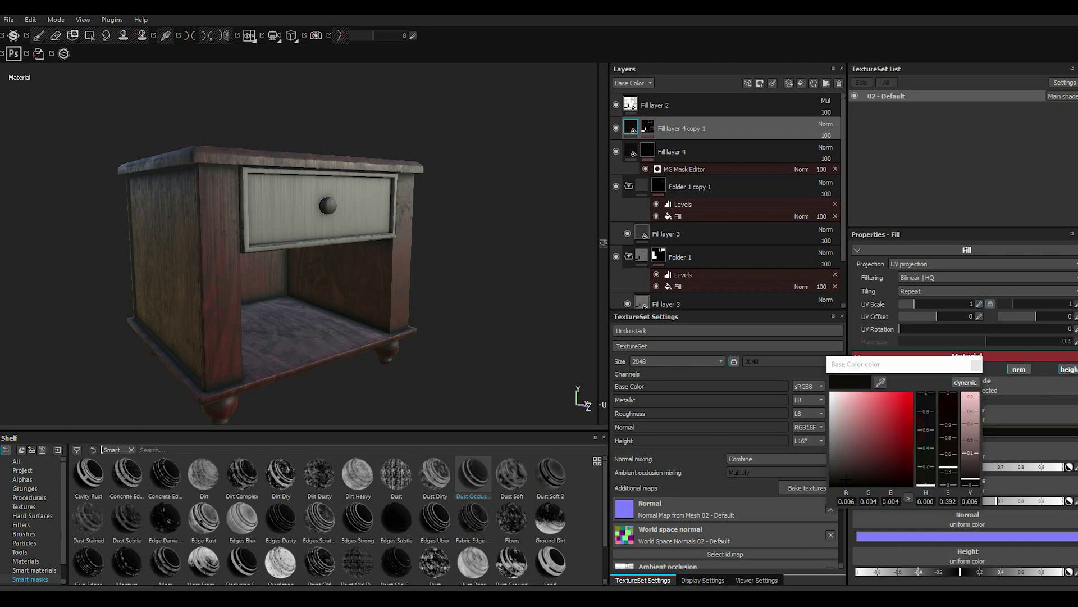
drag(846, 479, 838, 446)
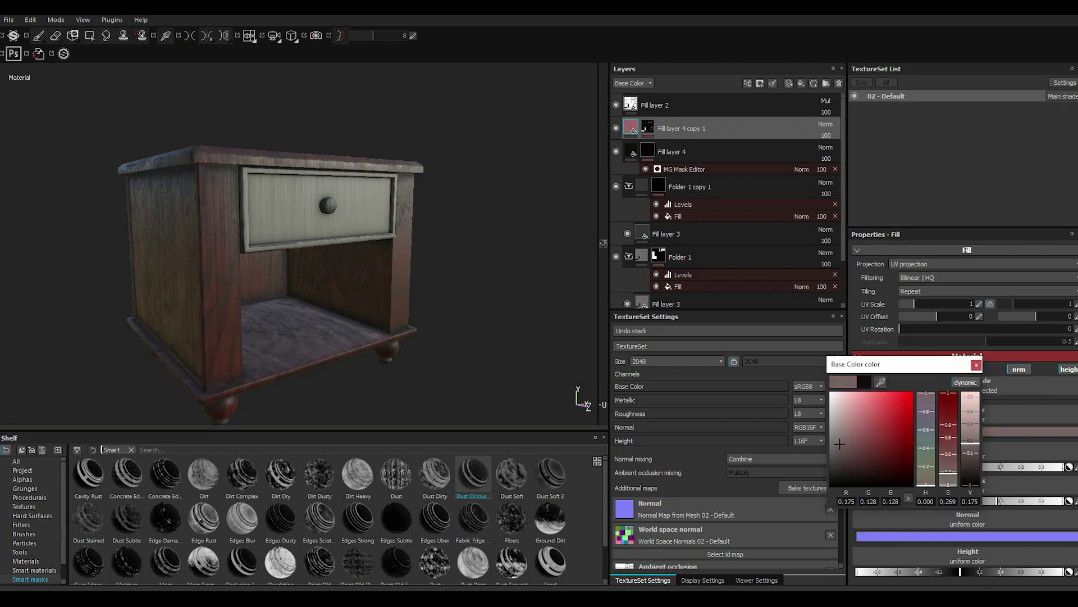
click(976, 365)
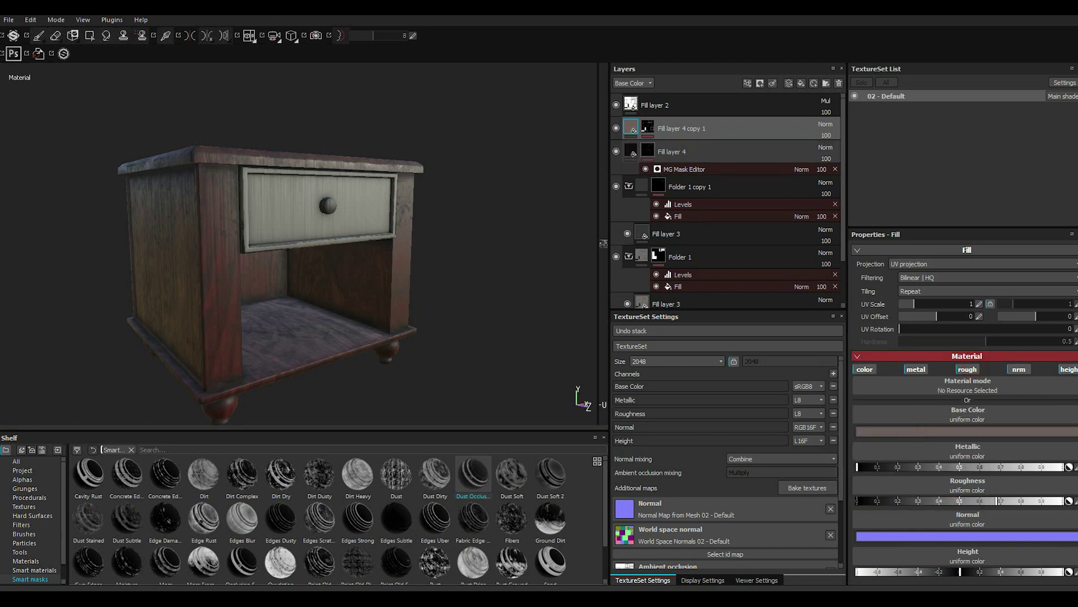
click(651, 128)
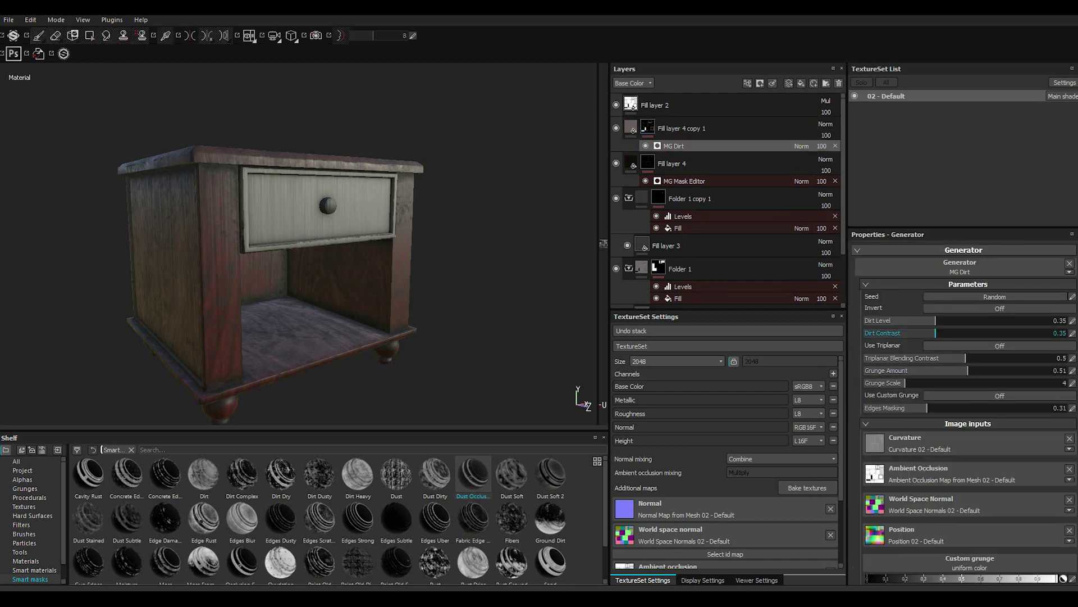
click(970, 319)
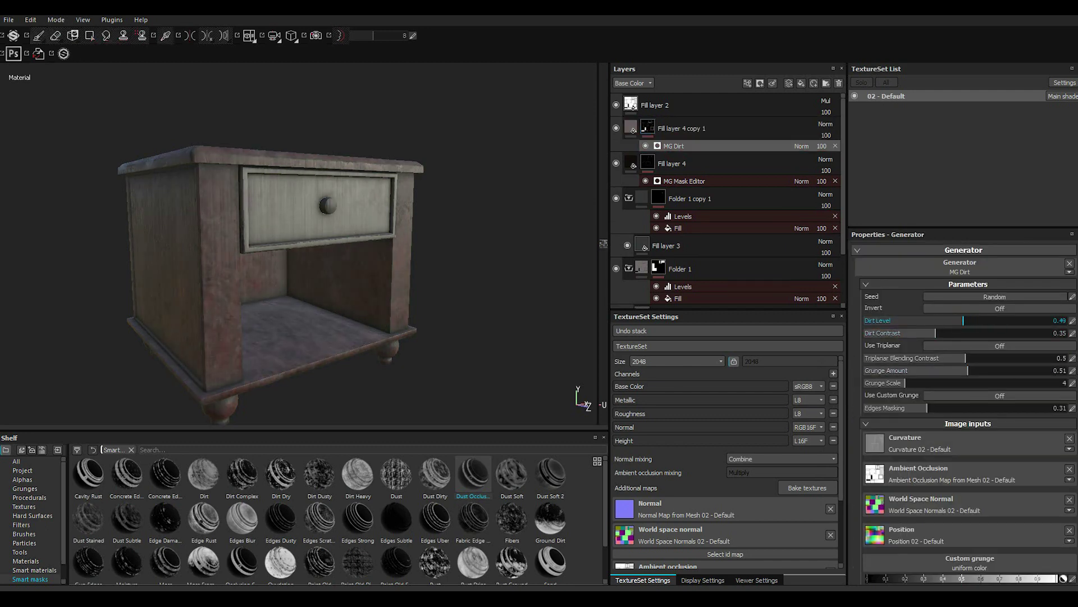
drag(970, 320, 947, 319)
mouse_move(309, 253)
alt+mouse_down()
mouse_move(337, 314)
mouse_move(337, 281)
mouse_move(349, 314)
mouse_move(393, 348)
mouse_move(348, 303)
mouse_move(393, 292)
mouse_move(427, 337)
mouse_move(416, 280)
mouse_move(276, 257)
alt+mouse_up()
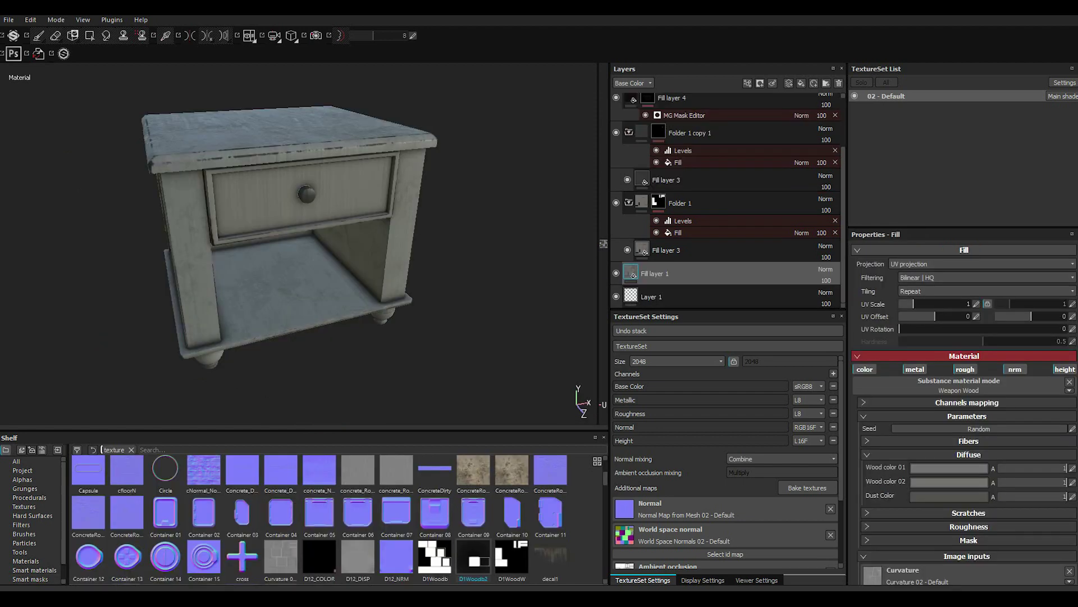
Step: Replace Folder 1's grayscale mask map D1WoodW with D1Woodb2 from the Project shelf
alt+drag(366, 270, 371, 314)
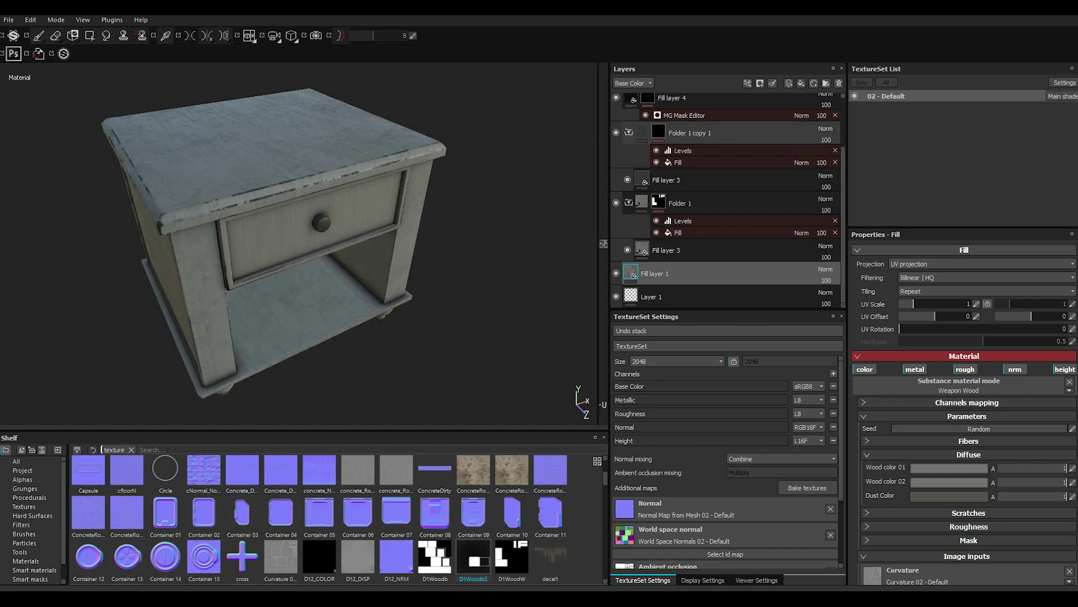
alt+drag(388, 292, 396, 264)
click(616, 203)
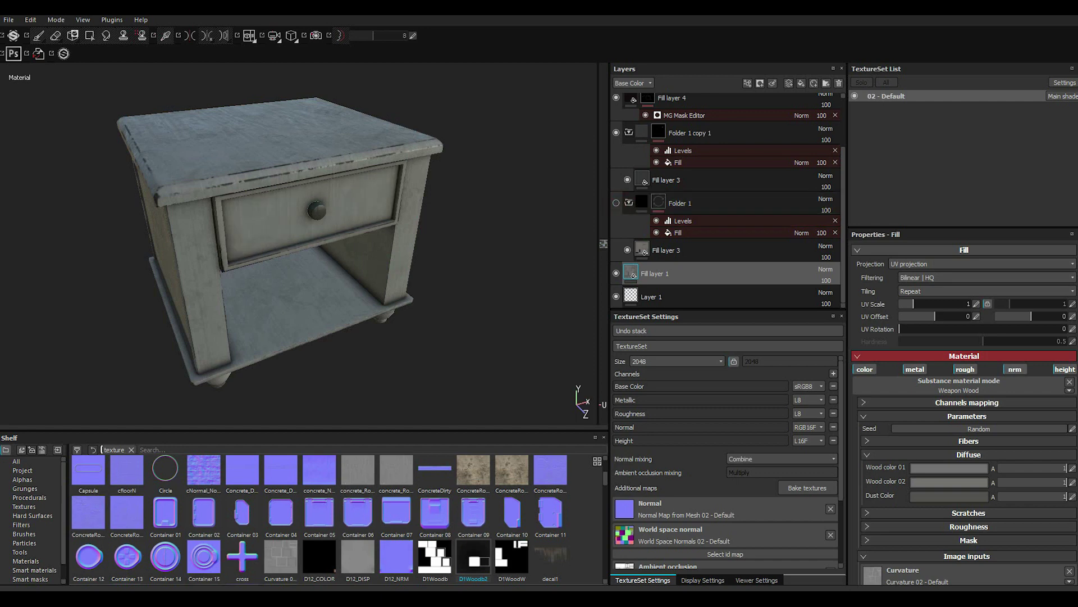
click(678, 232)
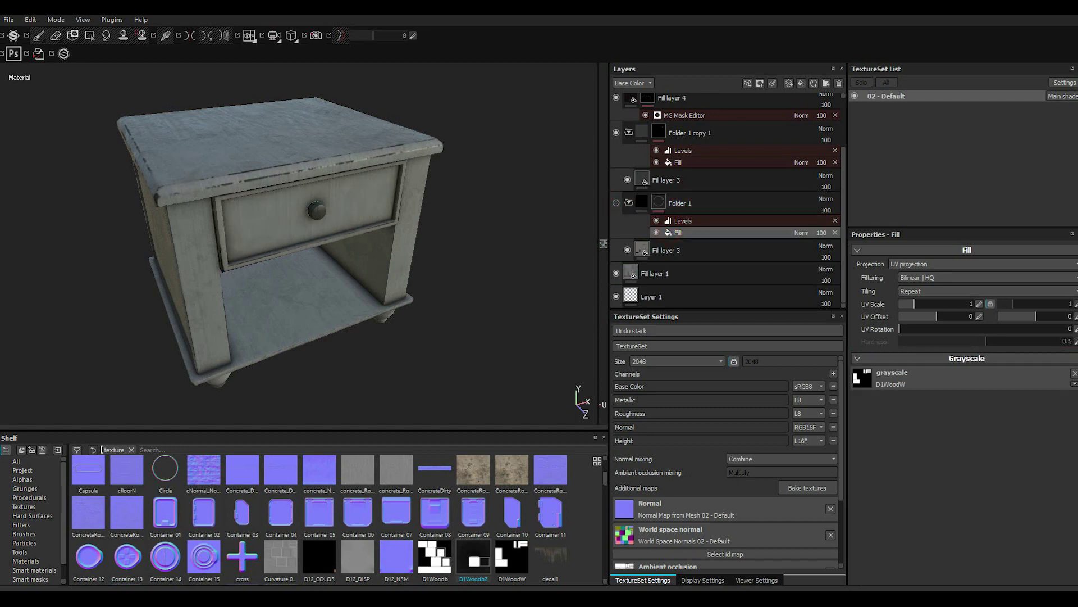
click(22, 470)
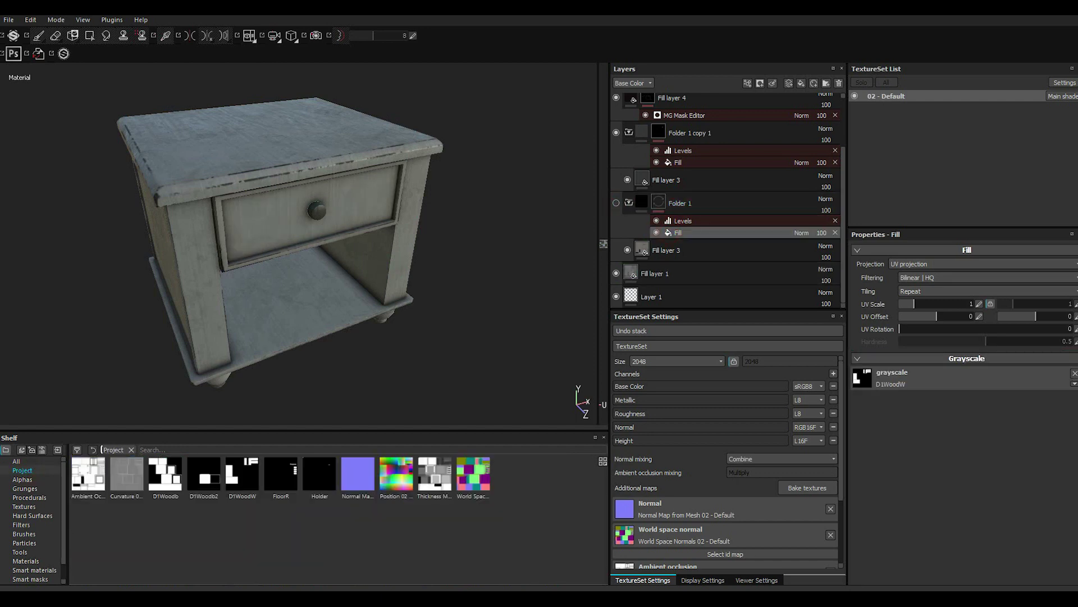
click(208, 494)
drag(204, 477, 863, 377)
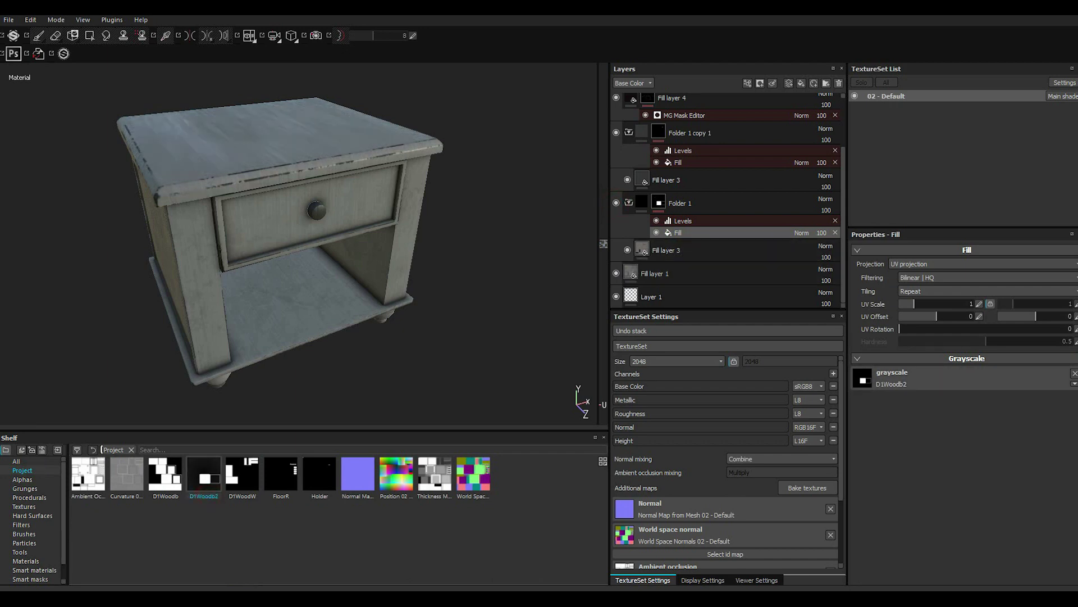
click(668, 250)
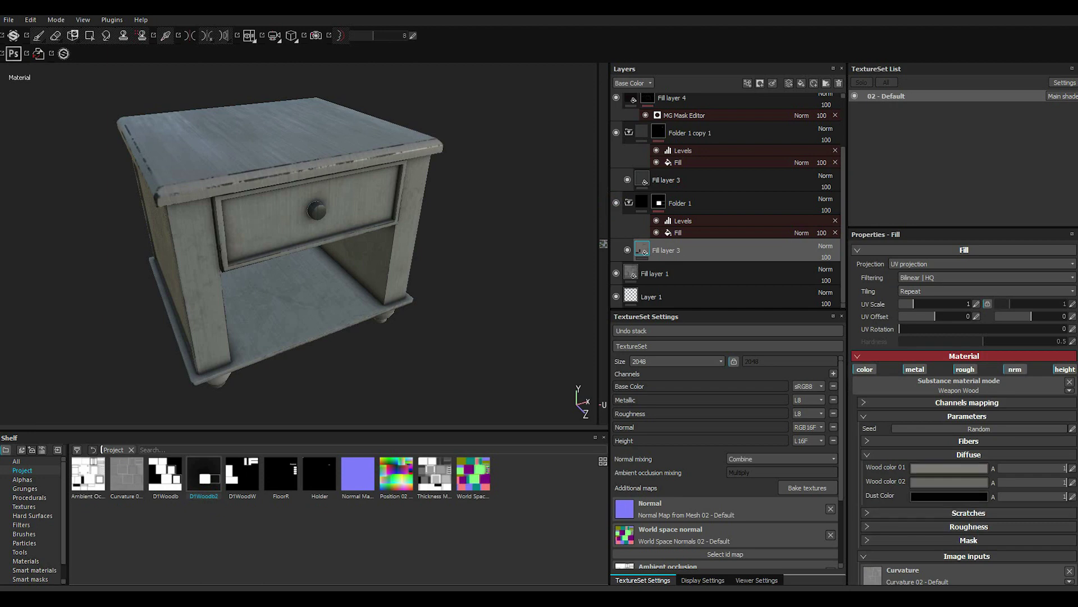
Step: Make Wood color 01 brown and Wood color 02 a darker reddish brown
click(955, 467)
click(890, 487)
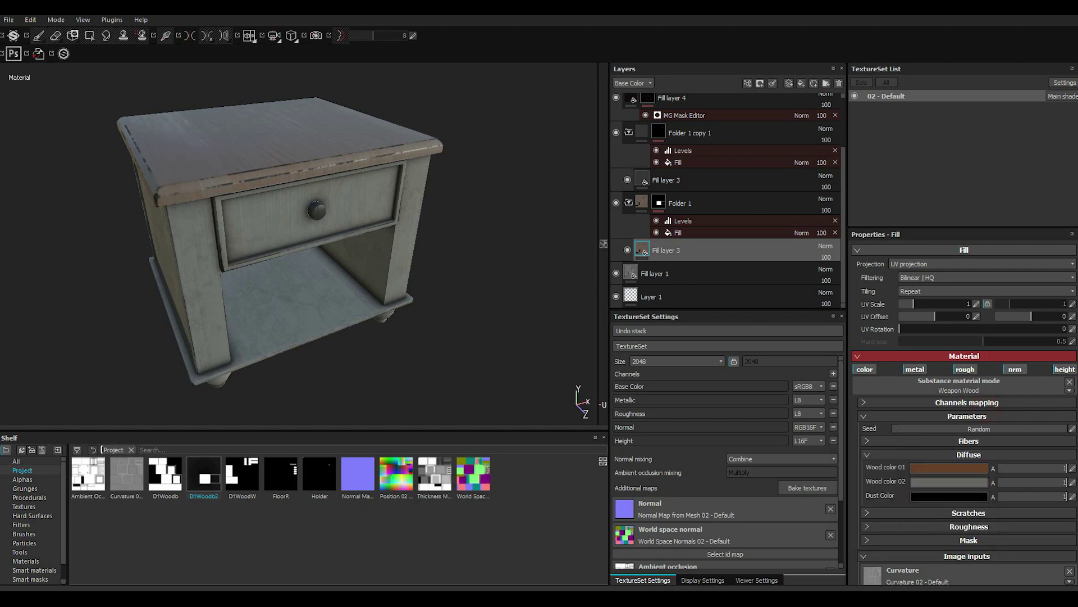
click(963, 482)
drag(944, 539, 944, 535)
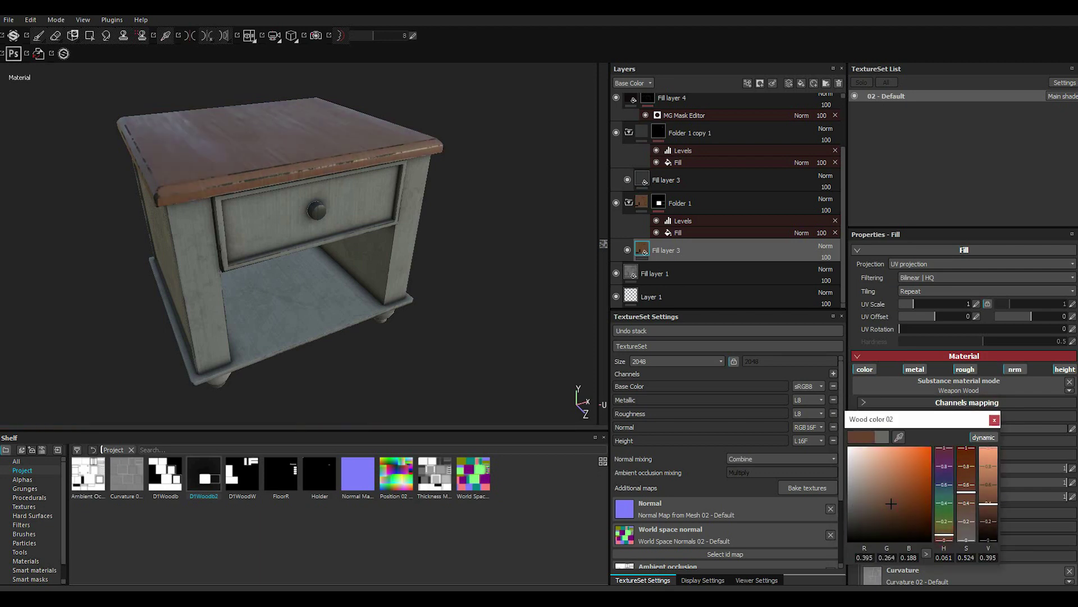
drag(891, 503, 901, 512)
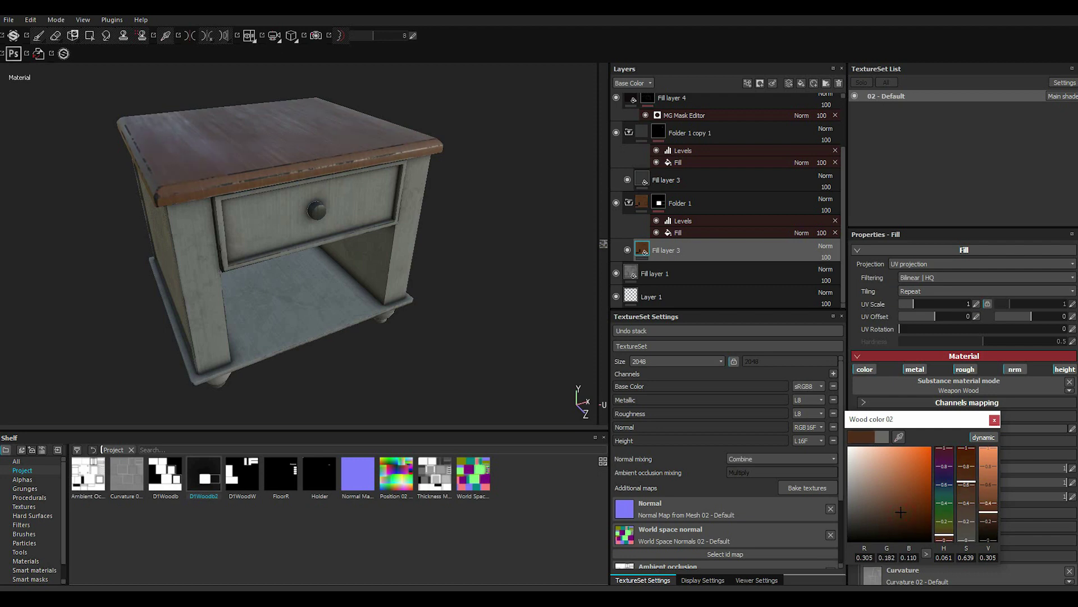
click(994, 420)
Step: Inspect the wooden top under rotated lighting and save the project
mouse_move(337, 236)
alt+mouse_down()
mouse_move(253, 267)
mouse_move(202, 270)
alt+mouse_up()
scroll(252, 267, up, 5)
shift+right_drag(202, 269, 264, 269)
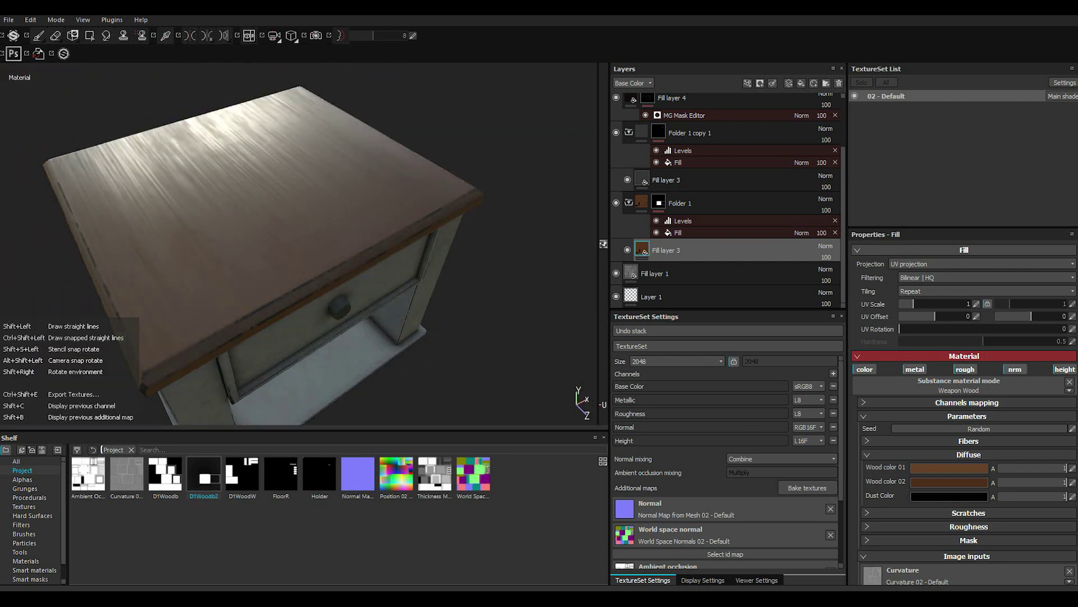
mouse_move(264, 269)
alt+mouse_down()
mouse_move(284, 233)
mouse_move(272, 235)
mouse_move(287, 270)
alt+mouse_up()
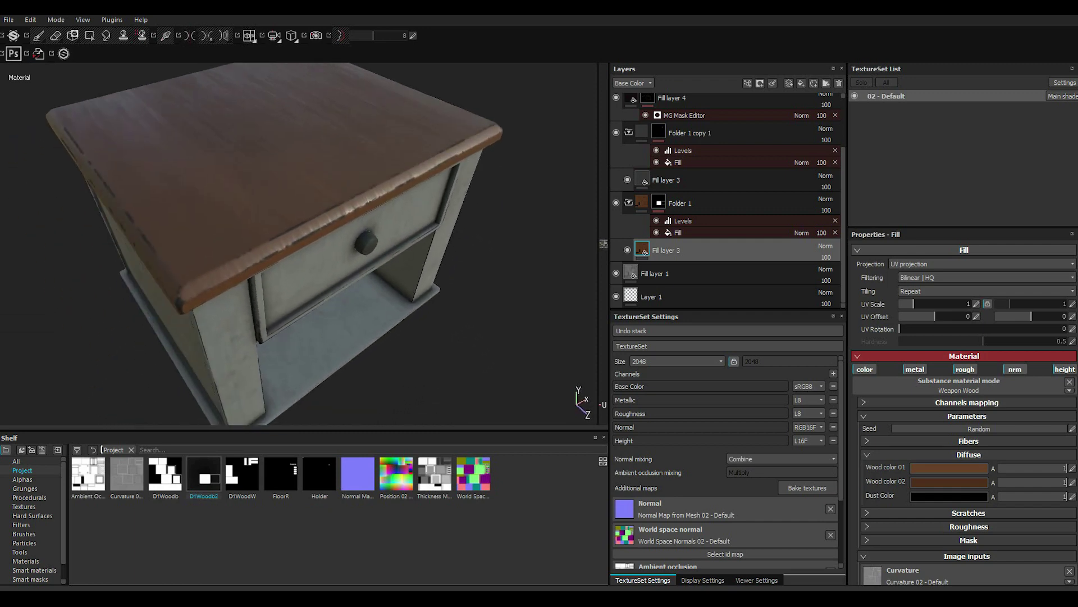
click(9, 20)
click(16, 113)
Step: Change Wood color 01 to a light brown (0.497/0.336/0.227)
alt+drag(281, 253, 326, 230)
click(949, 468)
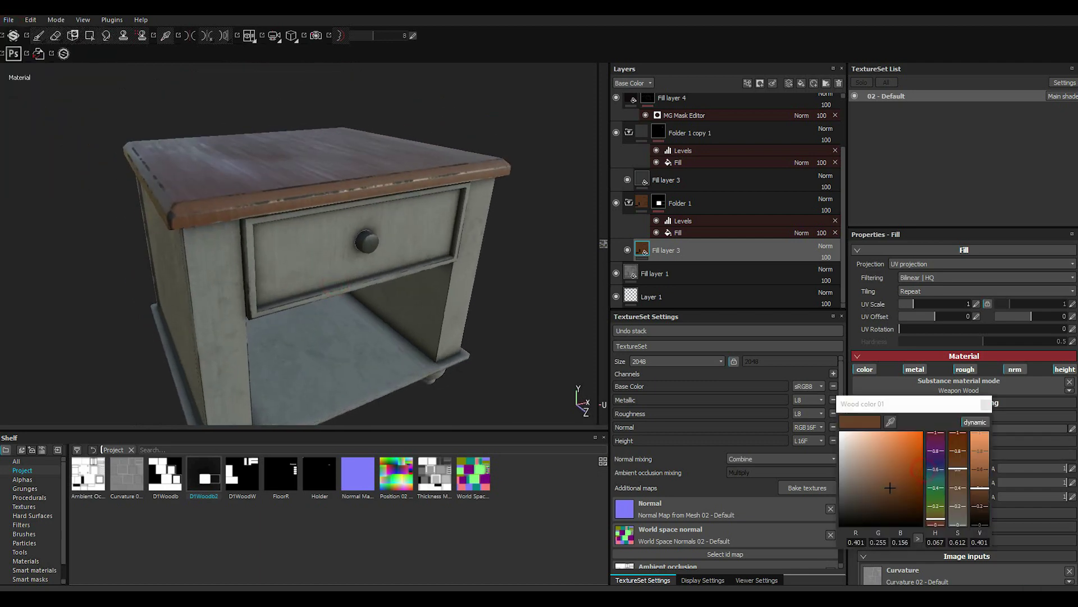
click(884, 478)
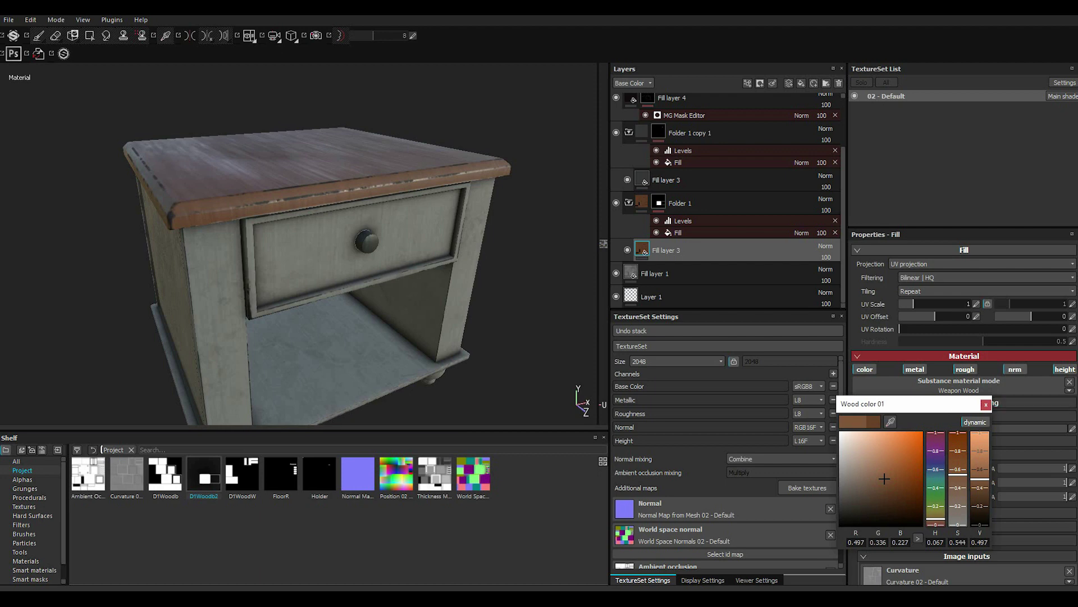
mouse_move(279, 245)
alt+mouse_down()
mouse_move(371, 238)
mouse_move(306, 292)
alt+mouse_up()
scroll(727, 197, up, 1)
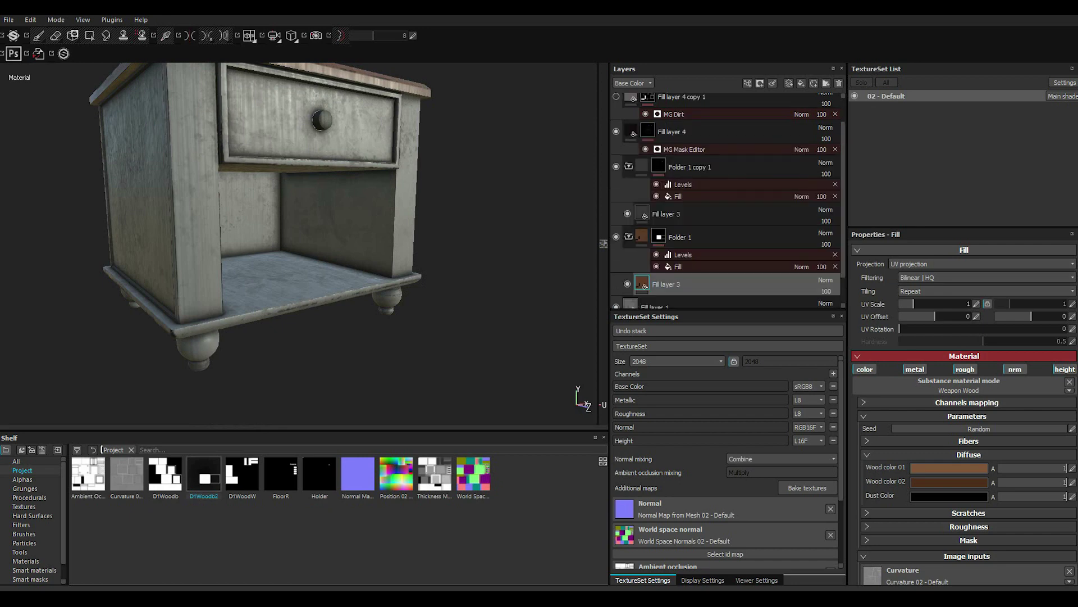
Step: Duplicate Folder 1 copy 1 and mask the copy's fill with the FloorR map
right_click(672, 168)
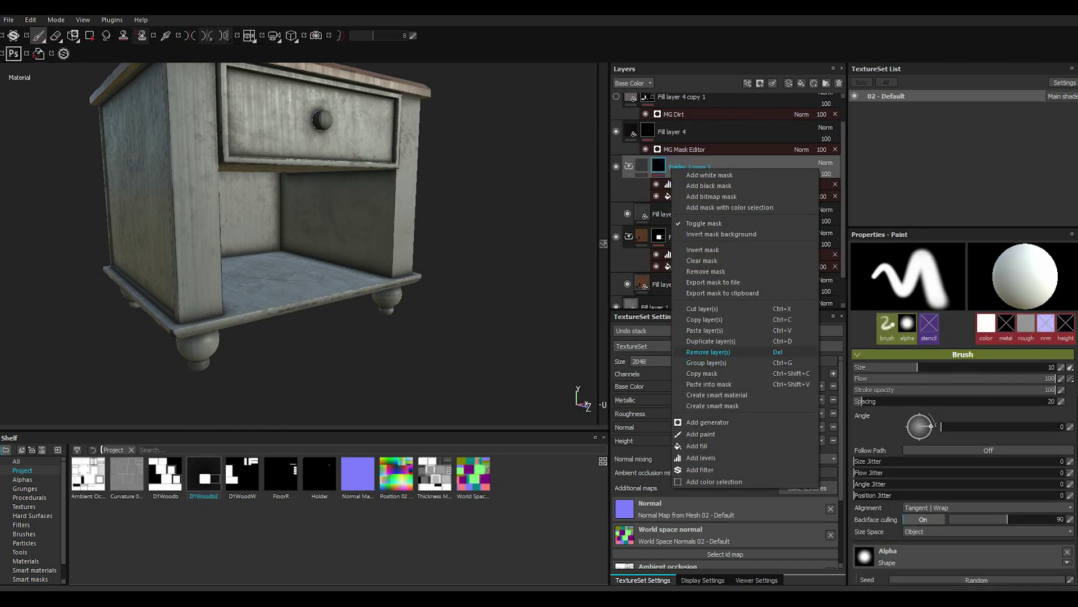
click(711, 341)
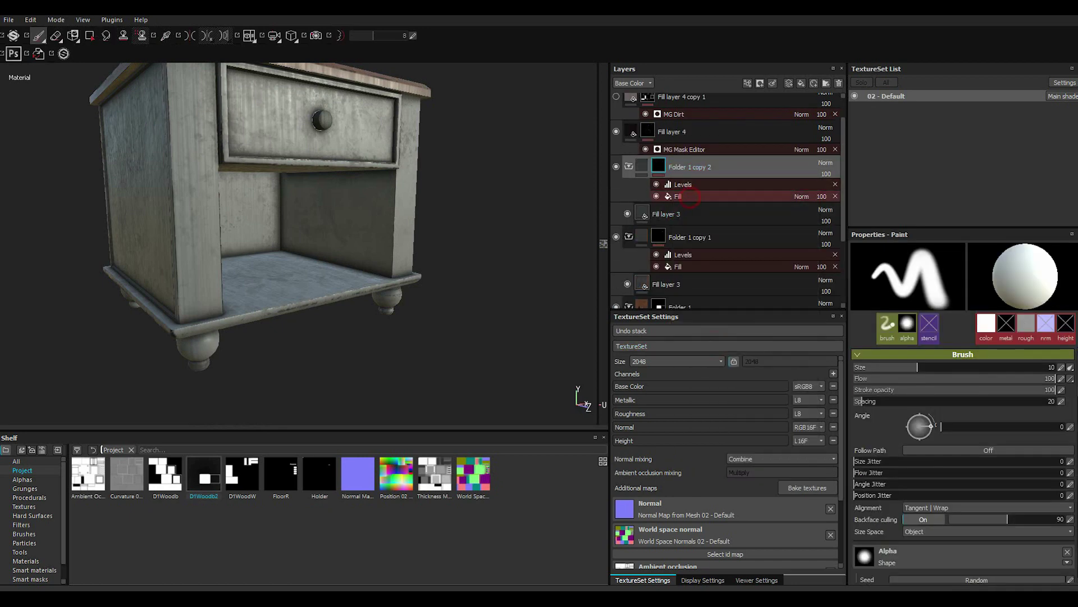
click(690, 196)
click(281, 475)
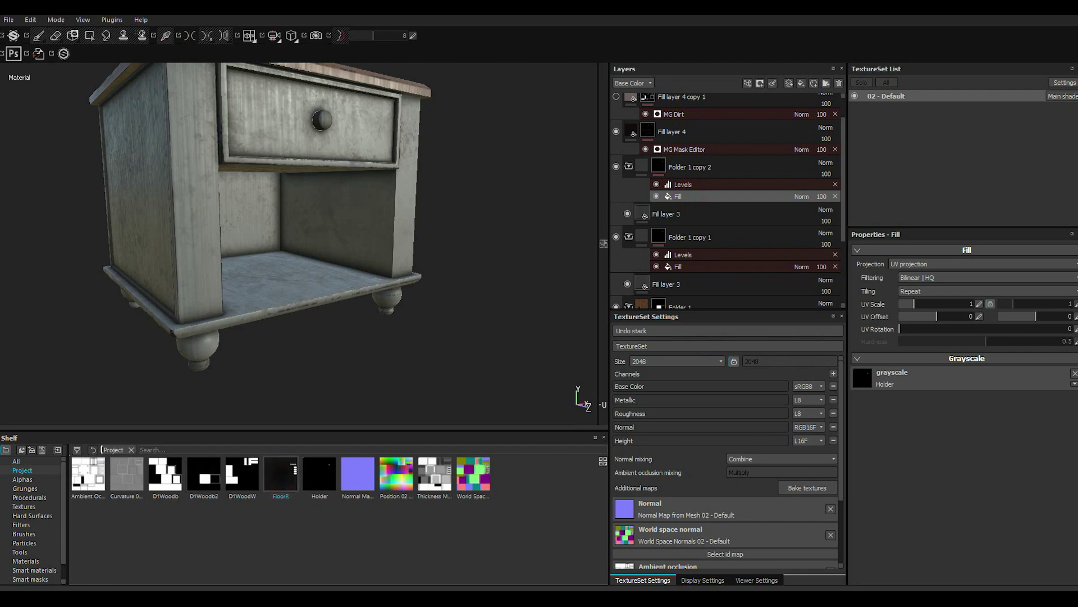
click(666, 214)
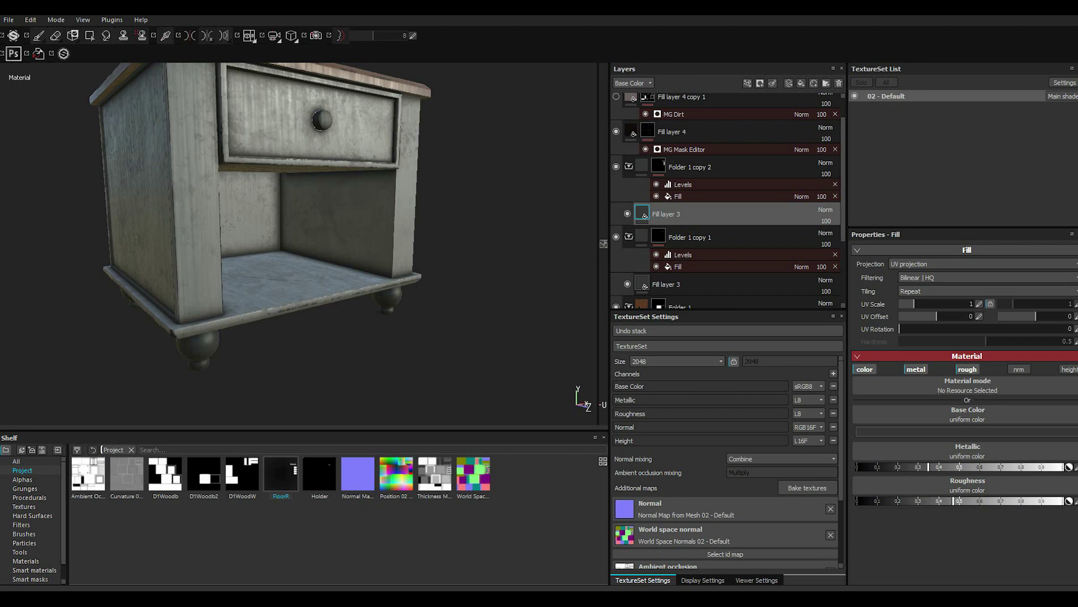
Step: Set the feet fill layer's base colour to a dark brown
click(26, 561)
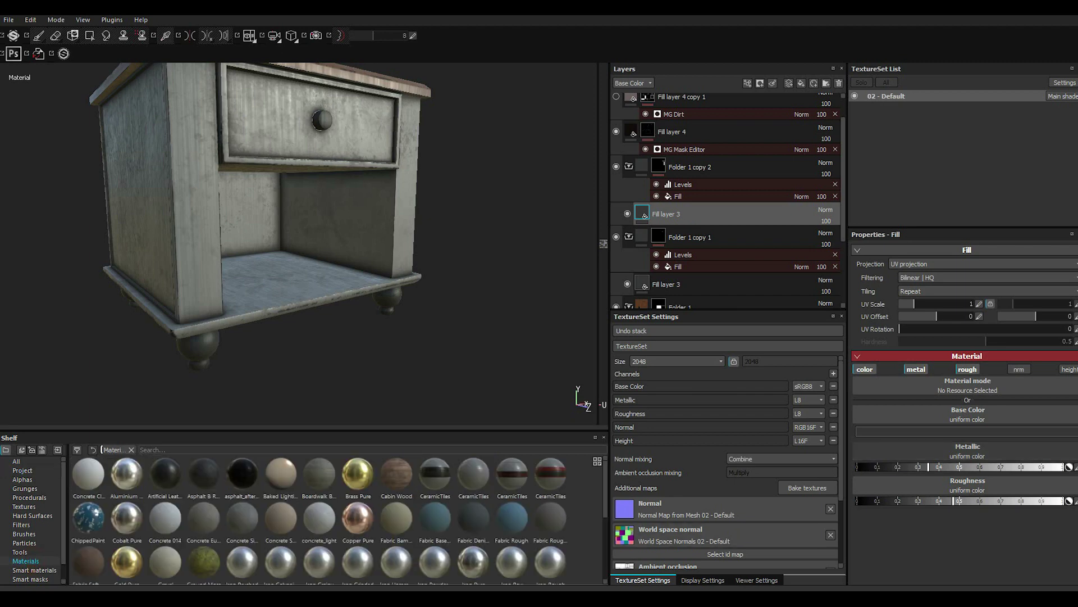
click(966, 430)
drag(784, 469, 786, 478)
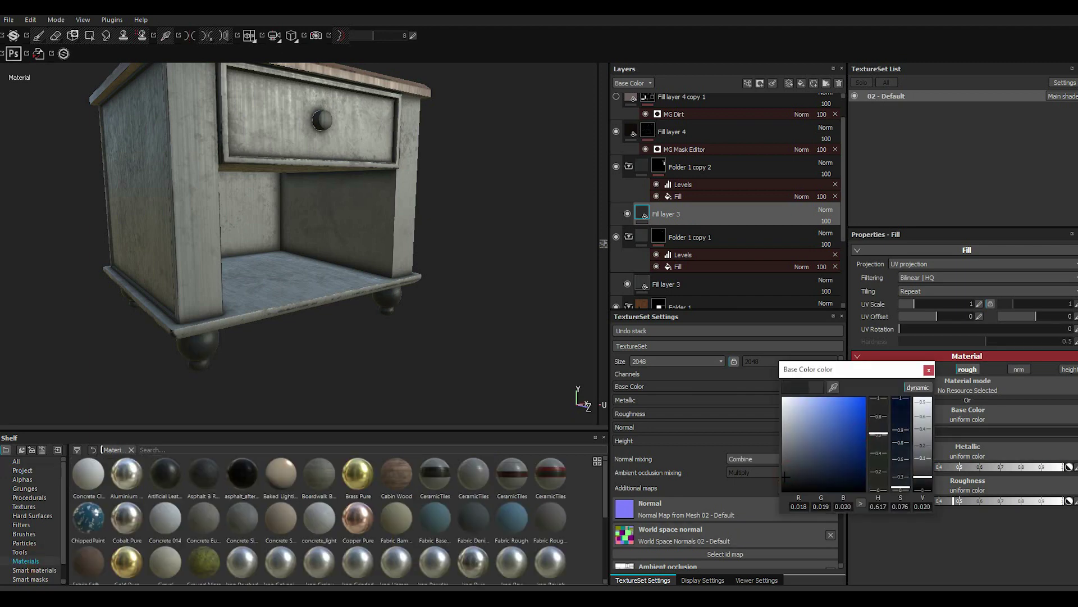
click(880, 484)
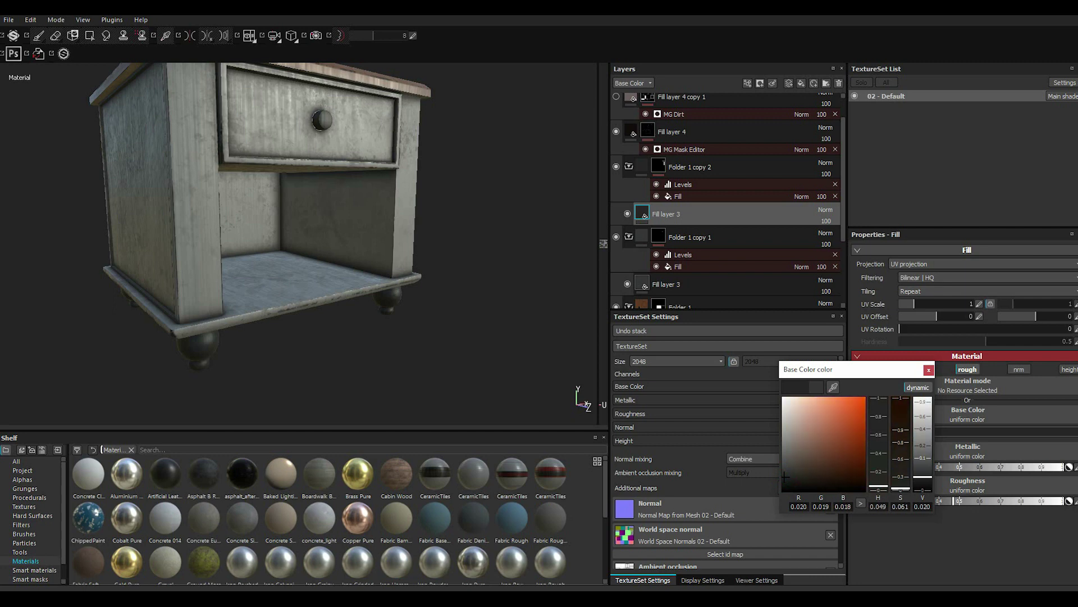
click(826, 461)
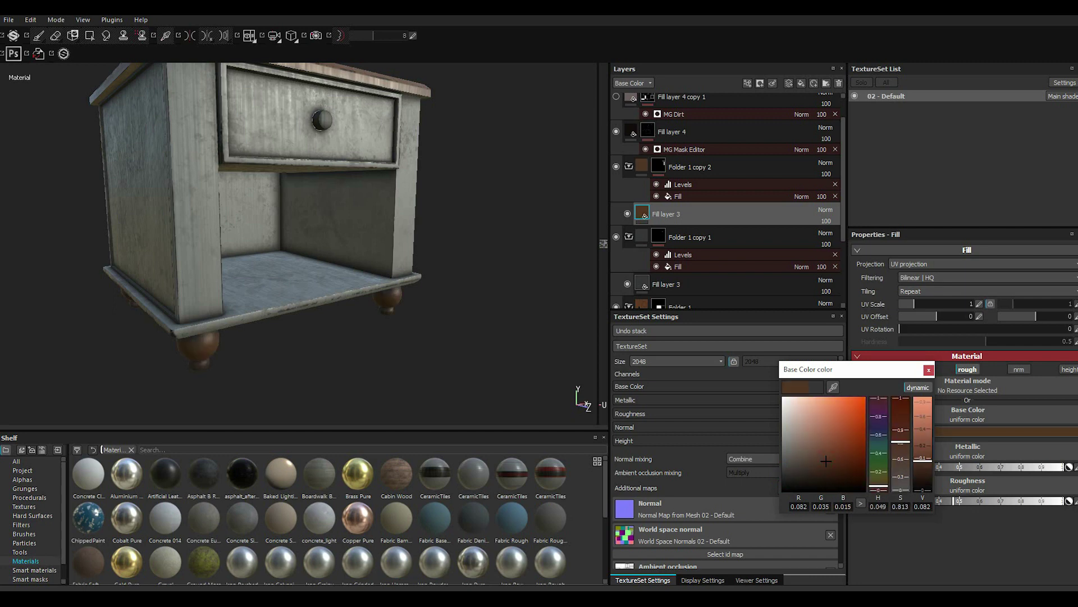
click(929, 370)
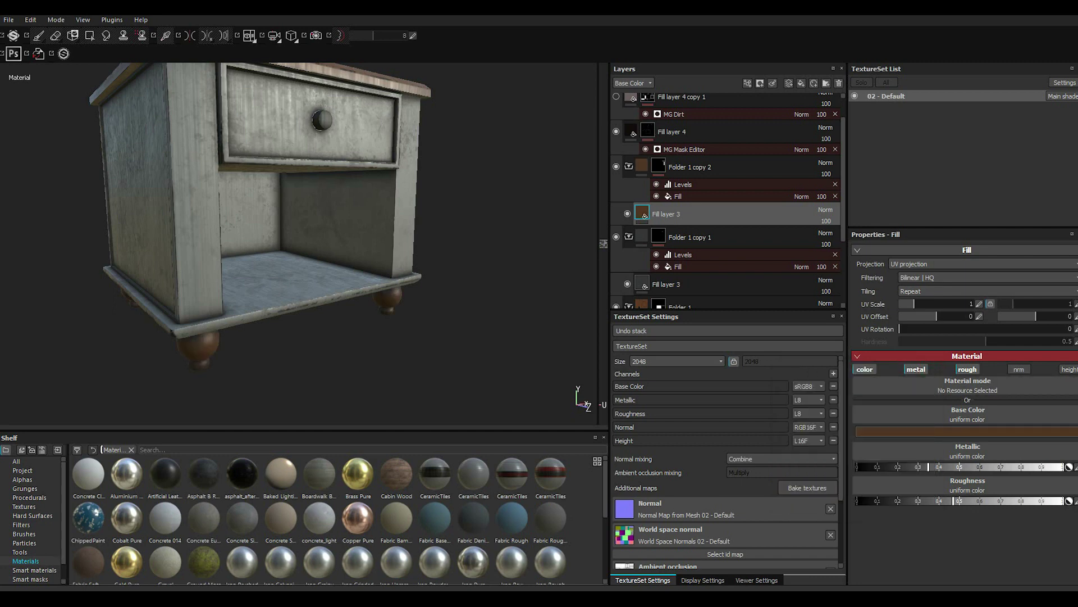
Step: Apply the Weapon Wood material to the feet and re-enable the dirt layer
scroll(320, 516, down, 3)
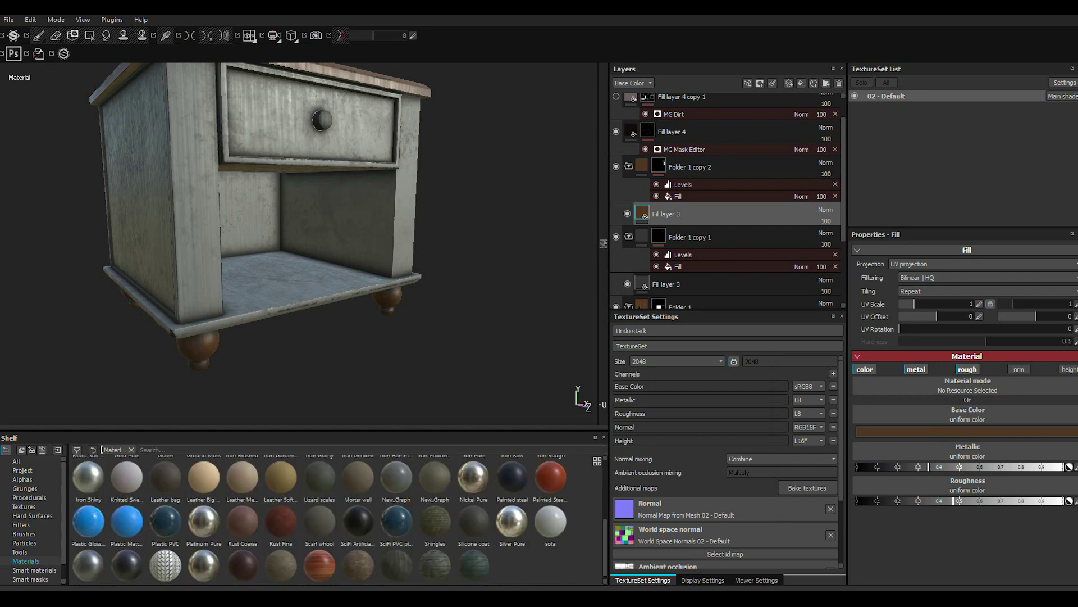
drag(242, 565, 967, 388)
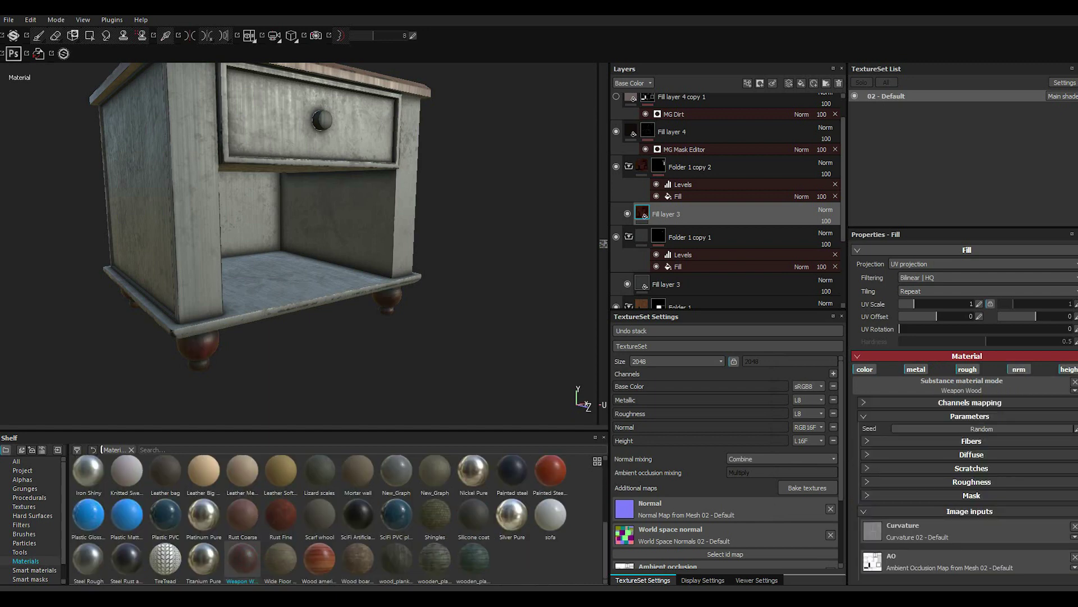
mouse_move(247, 309)
alt+mouse_down()
mouse_move(296, 333)
mouse_move(314, 365)
mouse_move(281, 315)
alt+mouse_up()
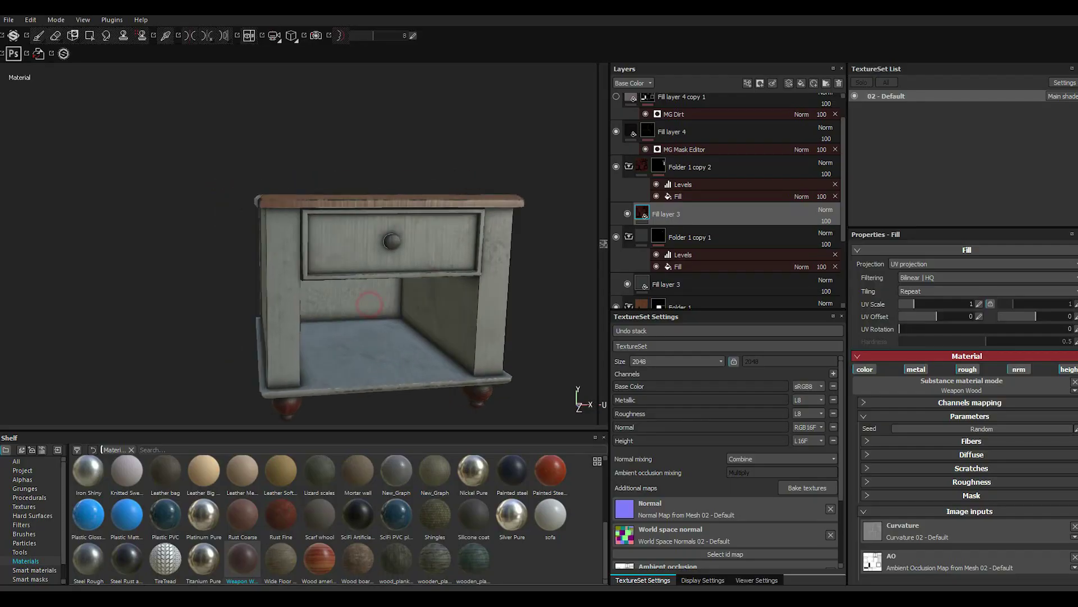
alt+drag(337, 281, 270, 337)
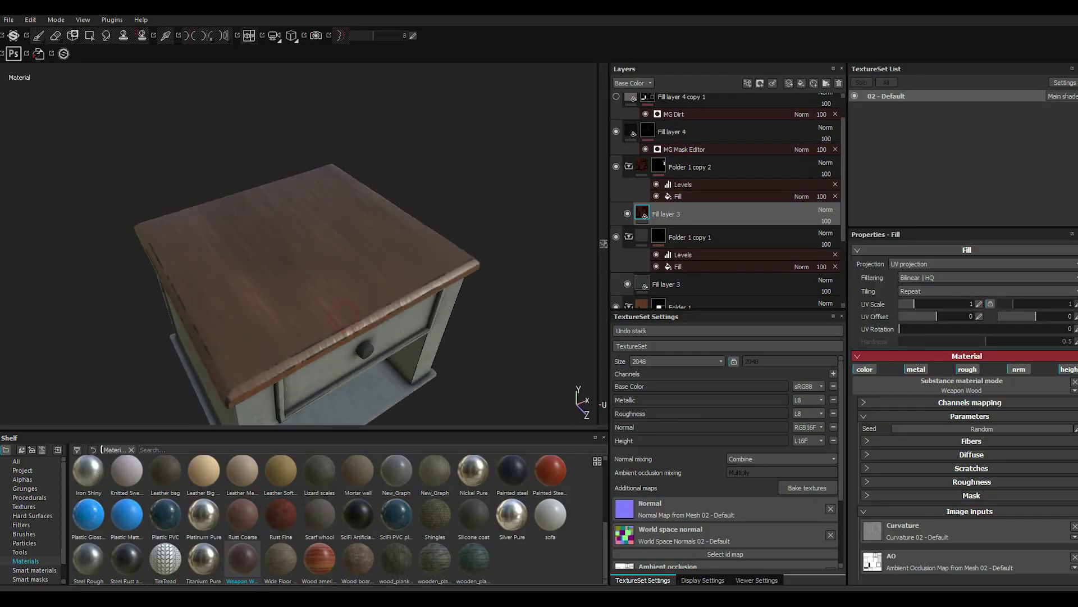
scroll(730, 197, up, 1)
click(616, 129)
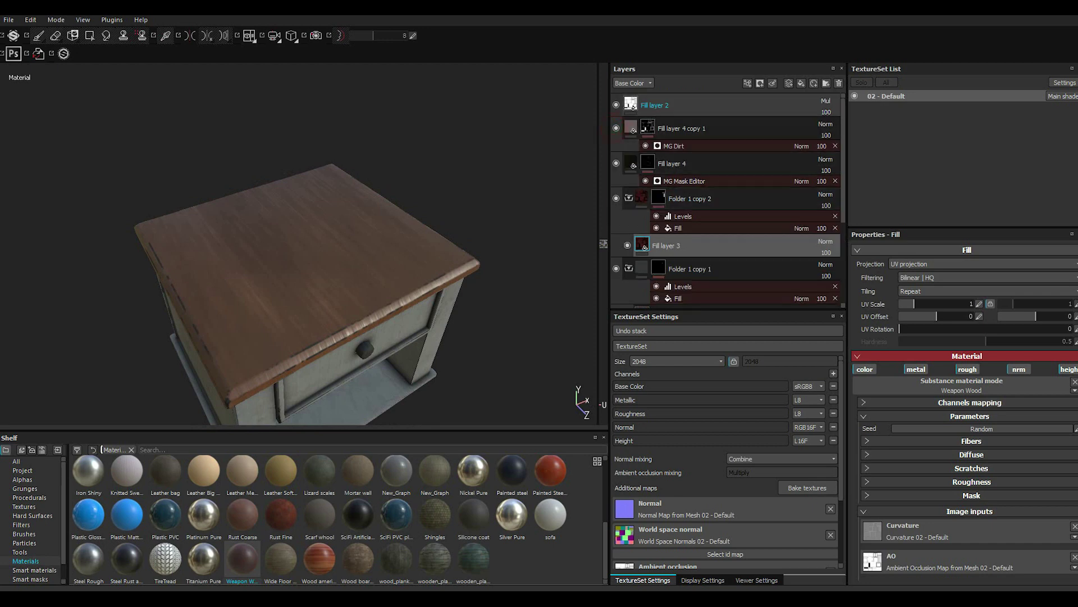
click(631, 163)
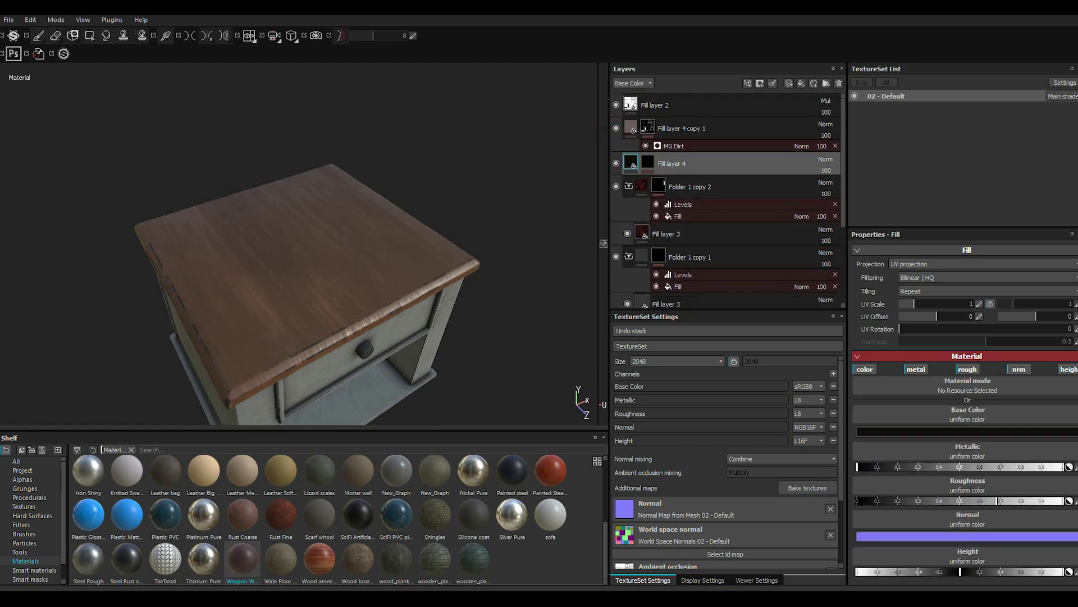
Step: Change Fill layer 4's base colour from black to muted brown 0.168/0.107/0.078
alt+drag(337, 253, 337, 224)
click(882, 430)
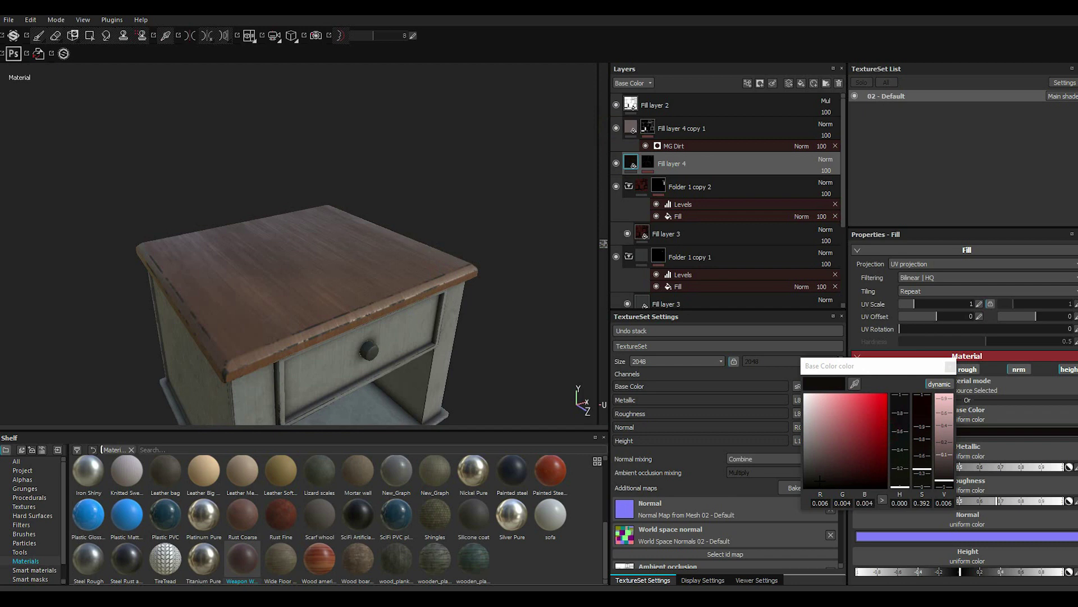
click(808, 468)
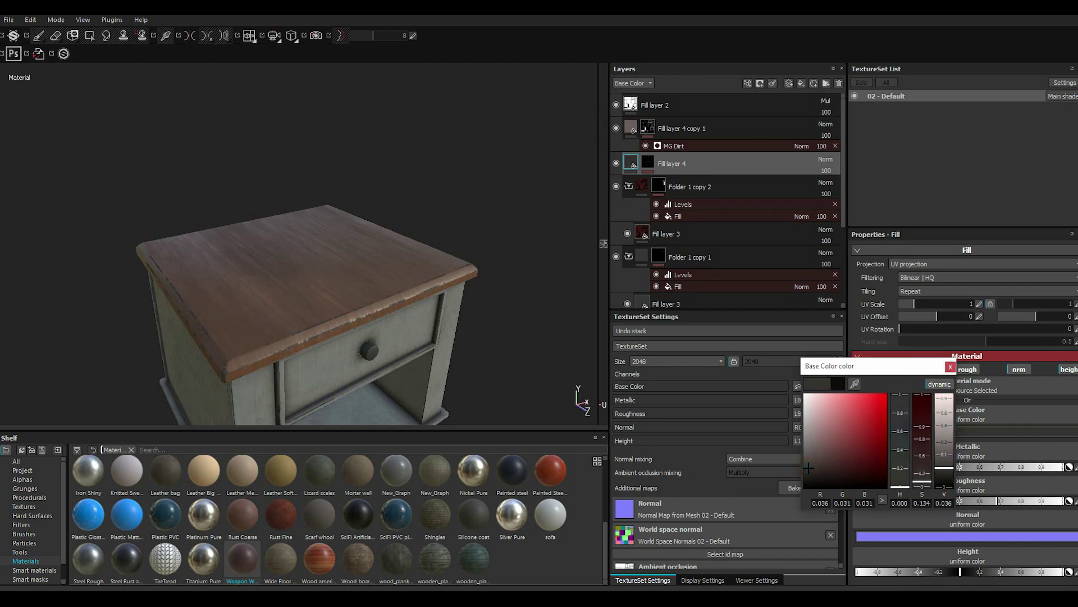
click(900, 478)
drag(808, 468, 836, 459)
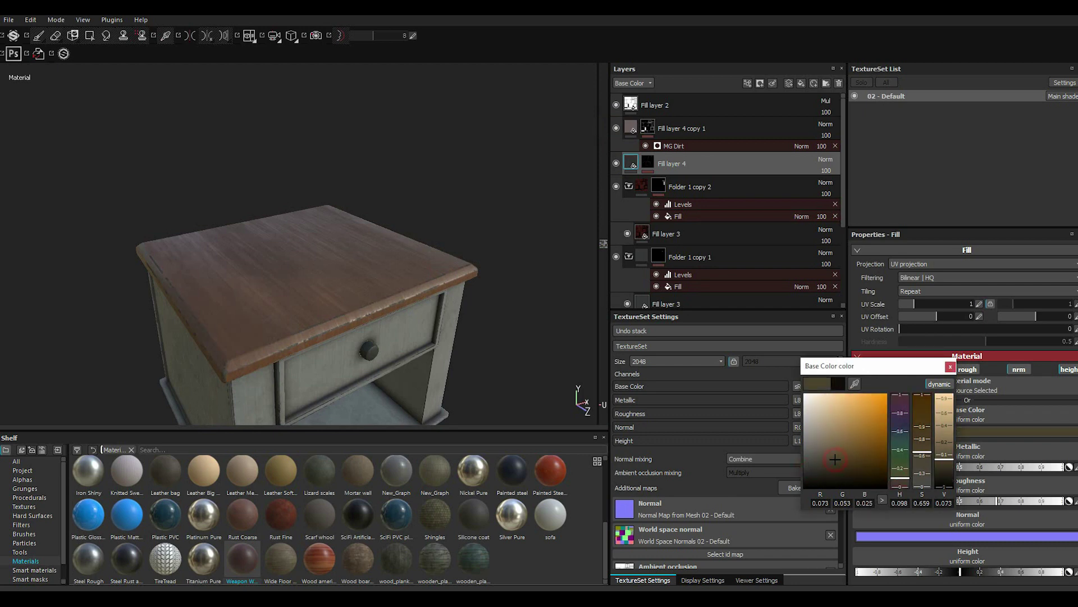
scroll(342, 309, up, 1)
scroll(342, 308, up, 2)
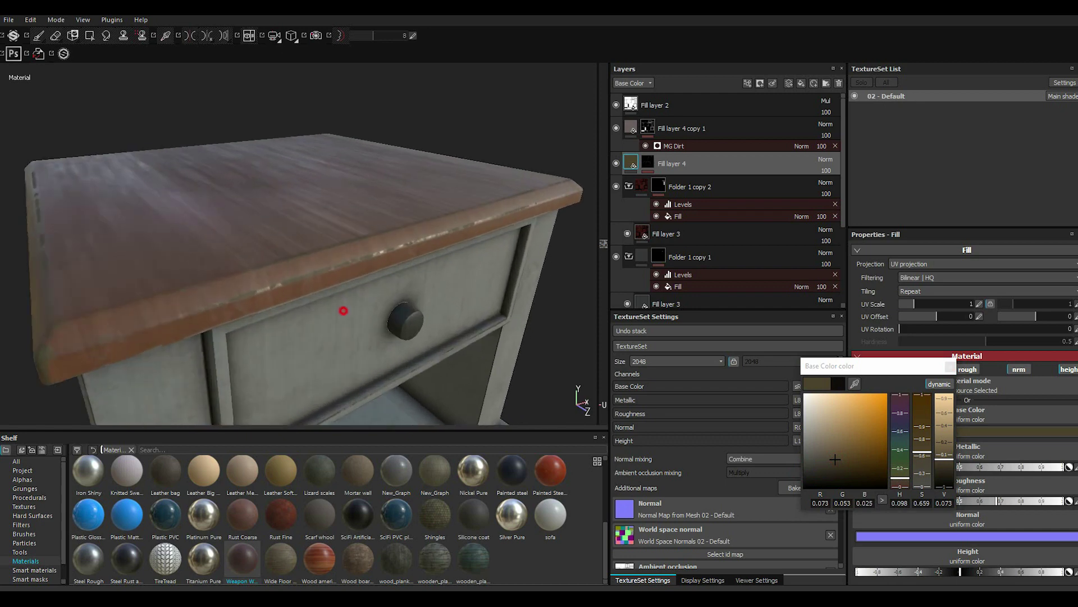
scroll(342, 309, up, 2)
click(855, 384)
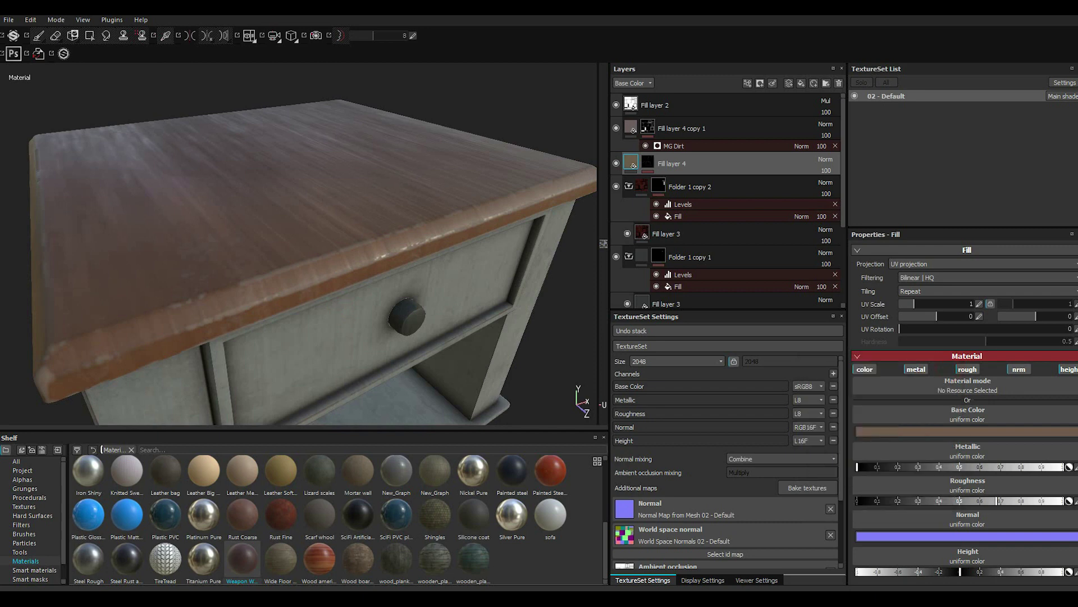
scroll(337, 253, down, 3)
mouse_move(337, 252)
alt+mouse_down()
mouse_move(421, 253)
mouse_move(333, 269)
mouse_move(374, 259)
mouse_move(347, 232)
alt+mouse_up()
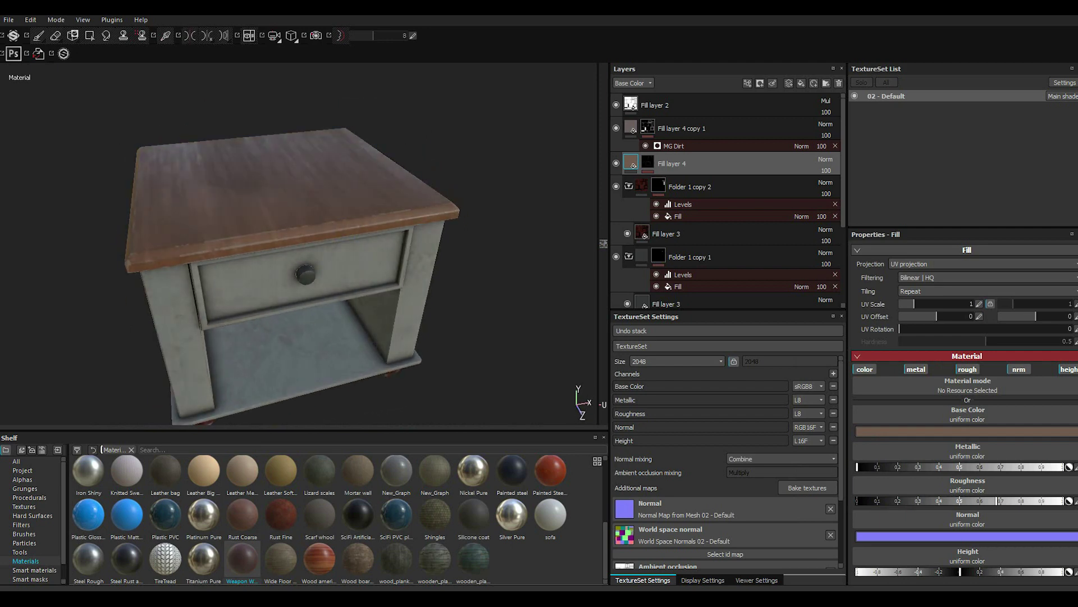
scroll(725, 225, down, 3)
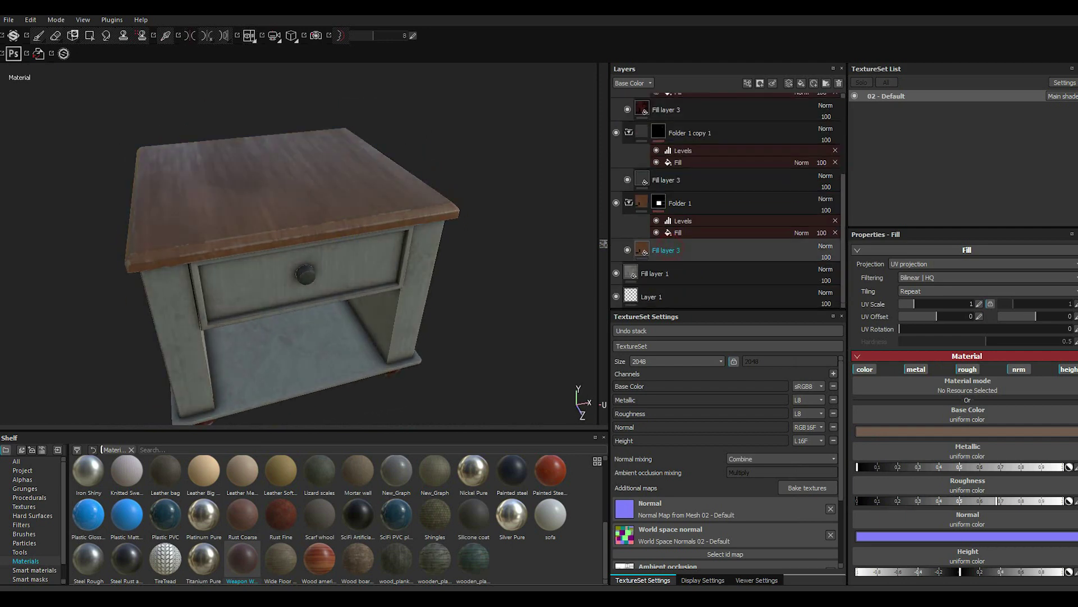
Step: Apply Weapon Wood to the tabletop's fill layer and expand its dirt mask settings
drag(242, 559, 666, 250)
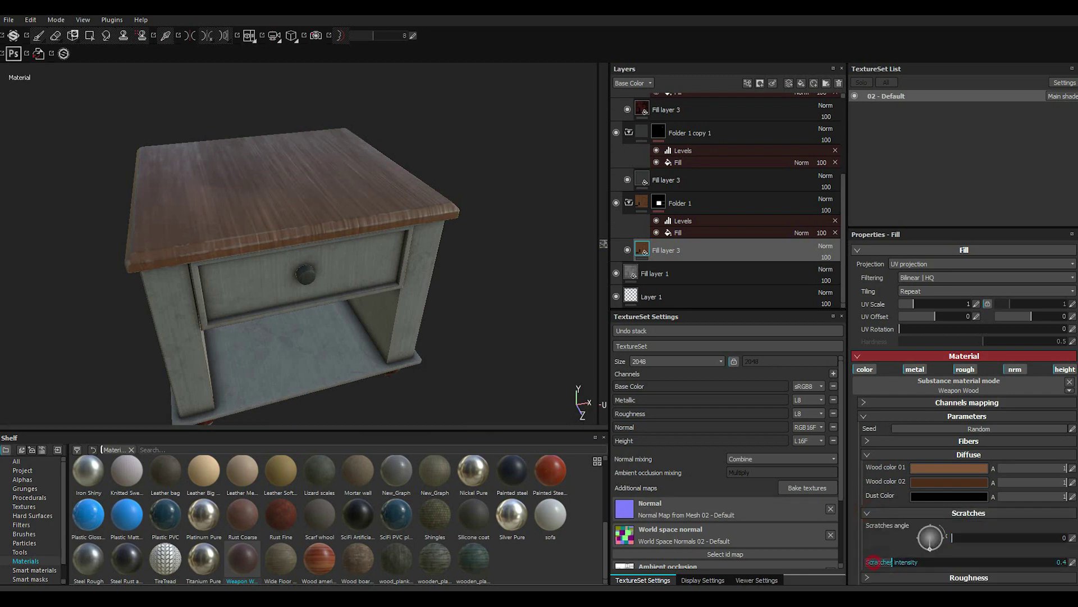
scroll(964, 412, down, 1)
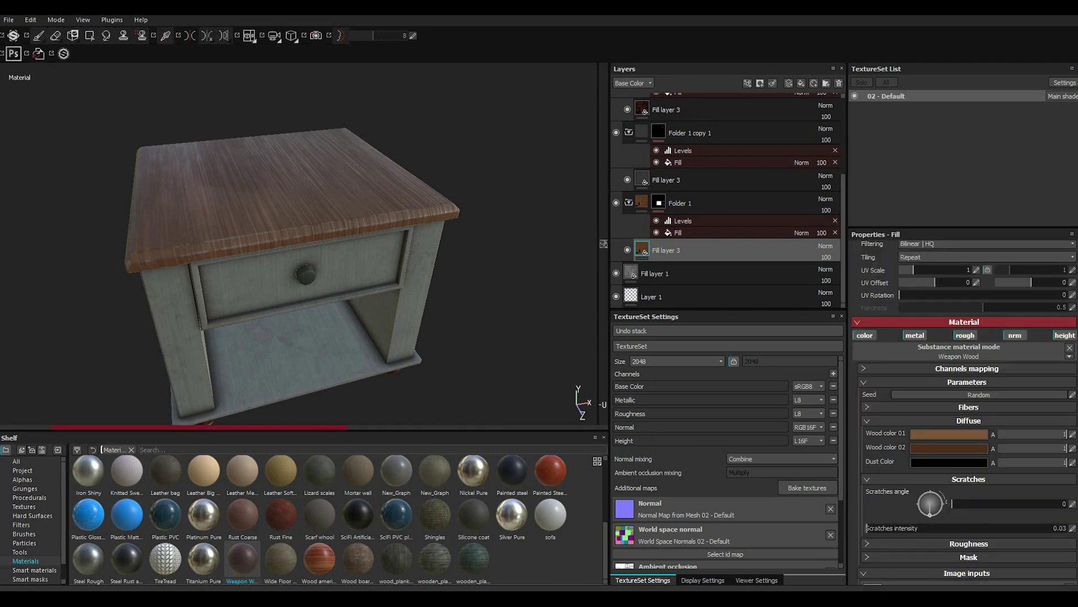
scroll(955, 494, down, 1)
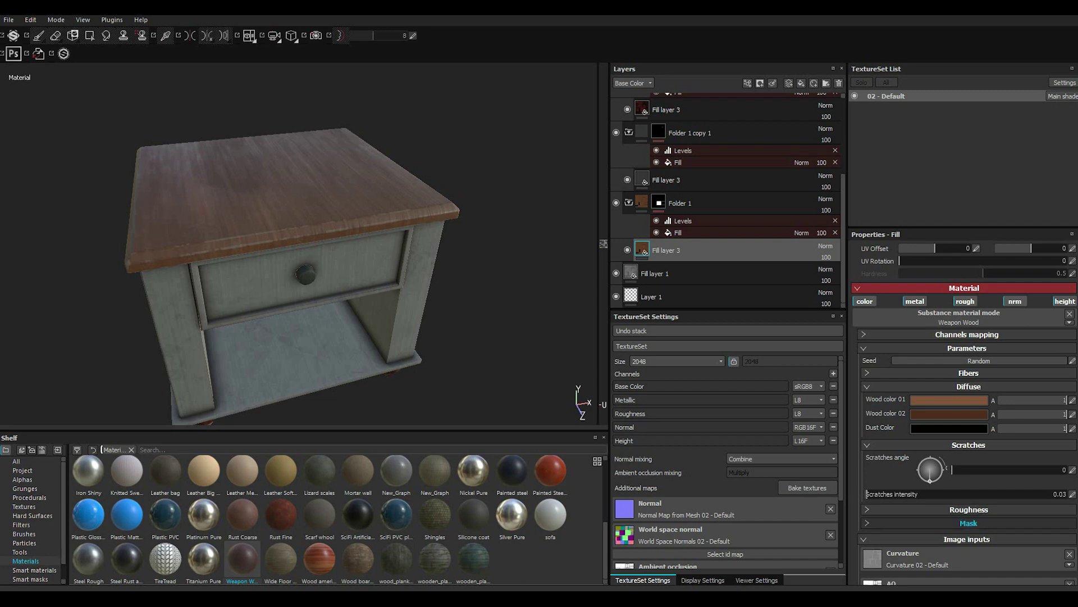
click(869, 522)
scroll(955, 562, down, 1)
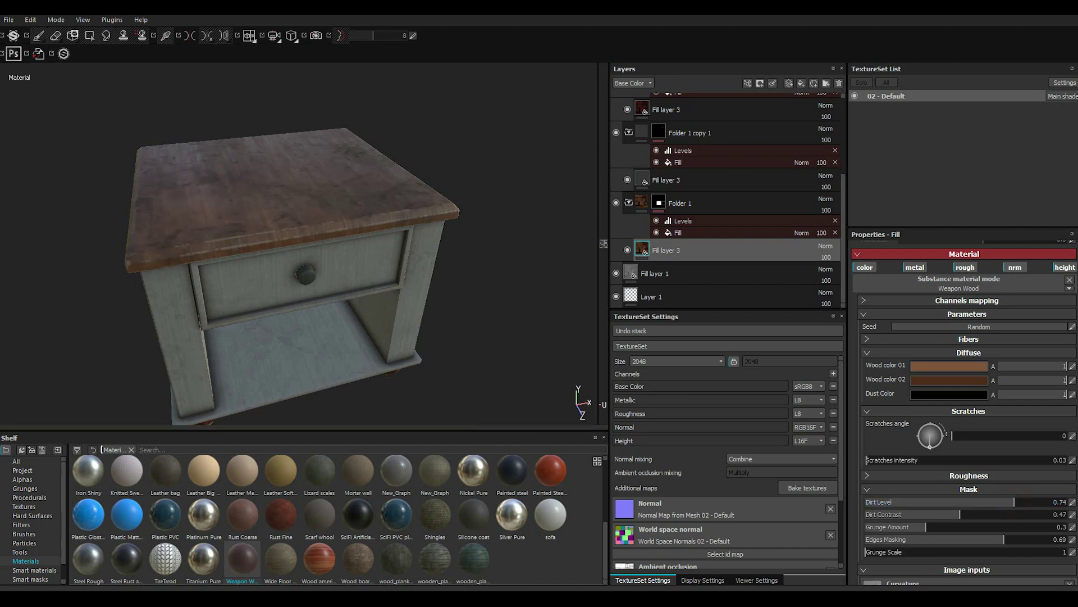
Step: Set the top's dust colour to a dark muted brown (0.281/0.216/0.216)
click(919, 394)
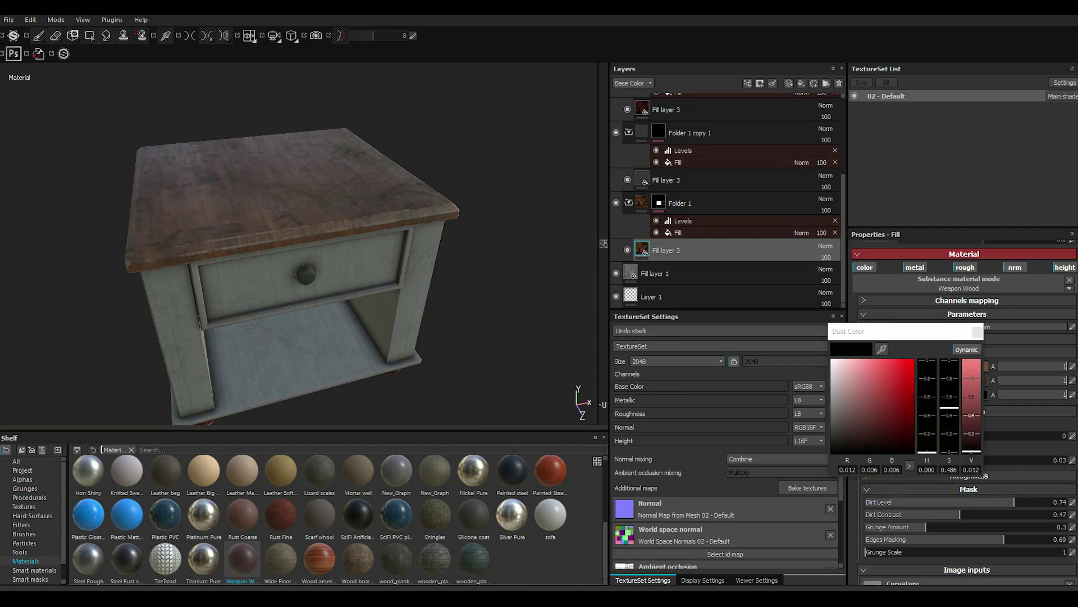
click(850, 427)
alt+drag(290, 263, 247, 264)
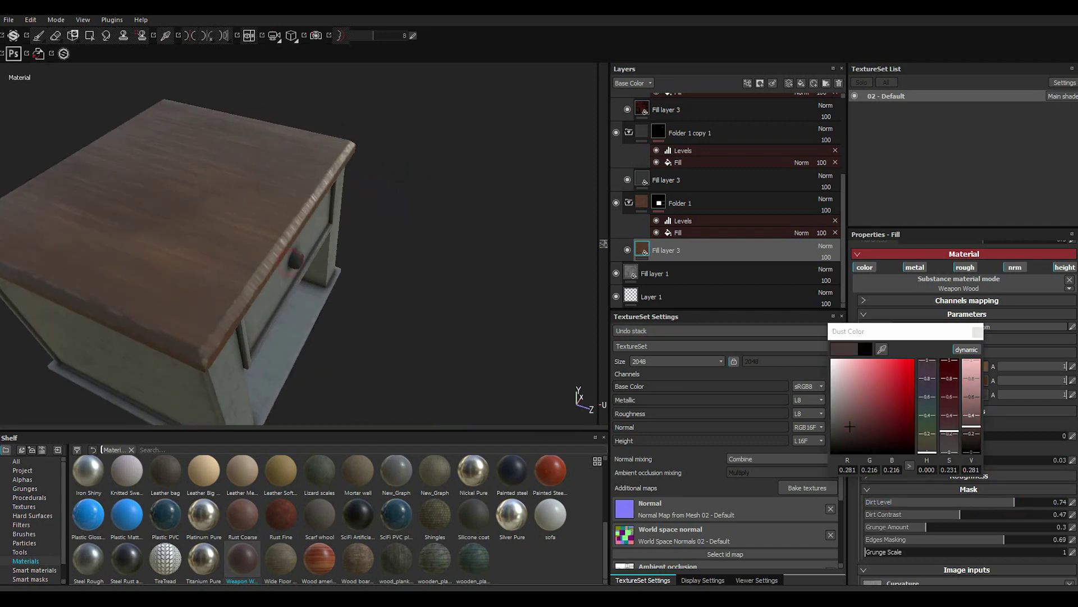
scroll(247, 264, up, 3)
scroll(247, 264, up, 3)
key(f)
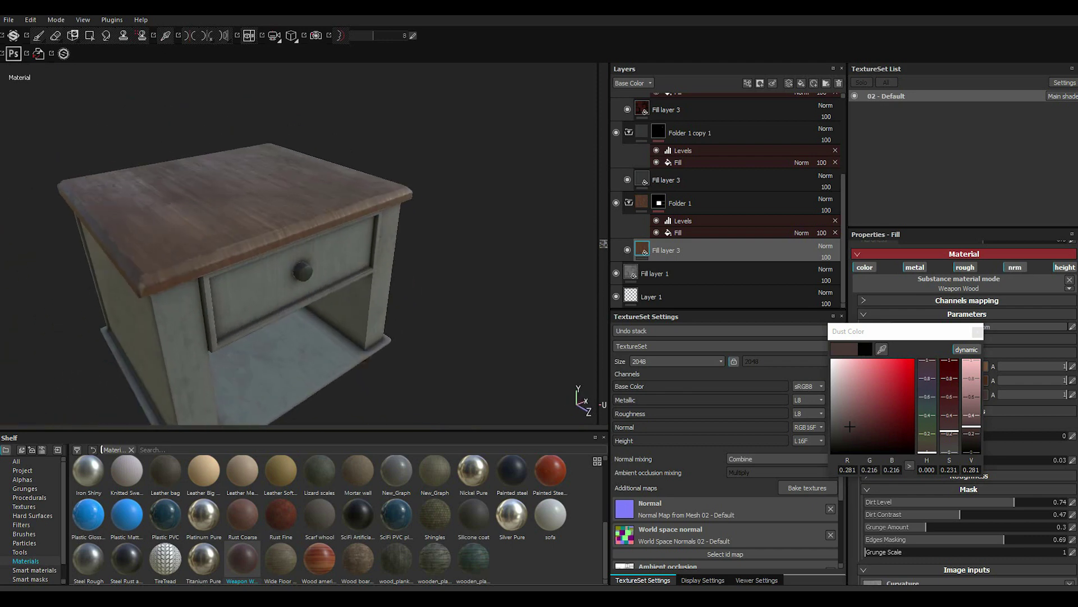
click(977, 332)
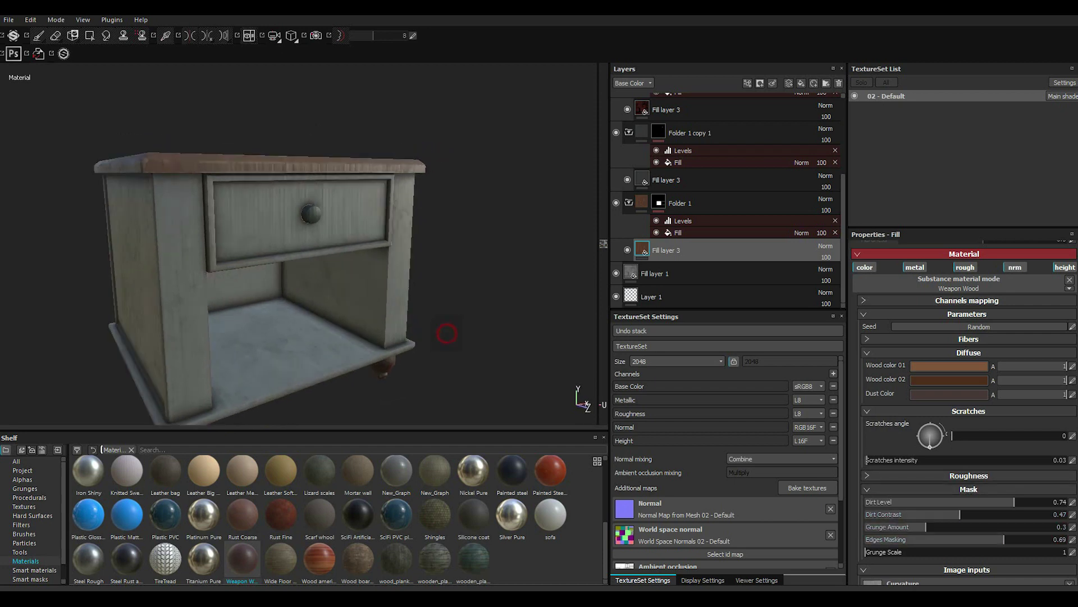
alt+drag(443, 337, 337, 314)
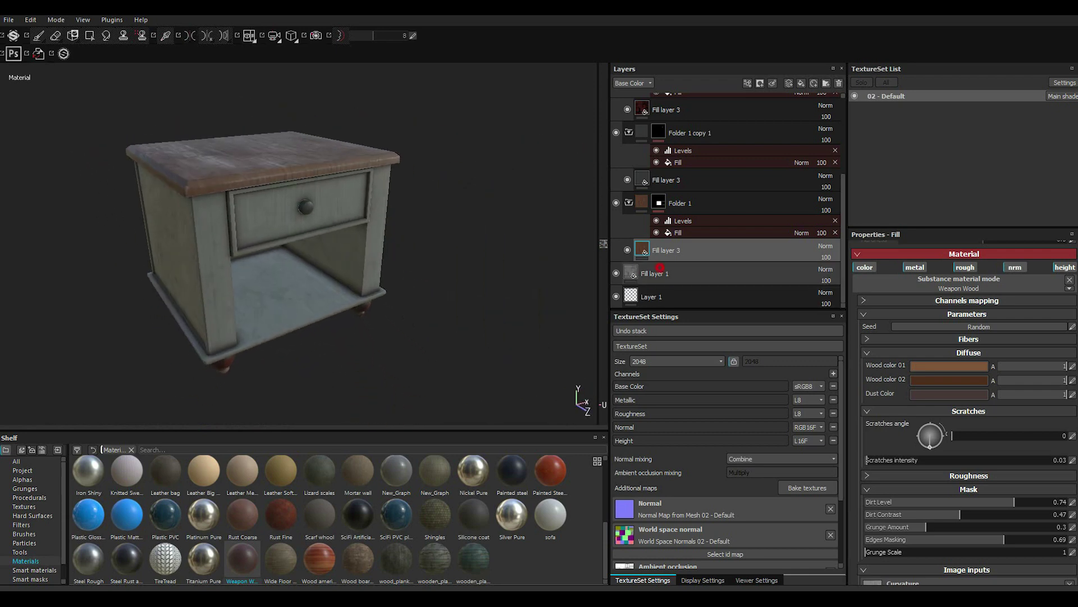
Step: Set Fill layer 1's dust colour to a warm greyish brown (0.335/0.281/0.244)
click(633, 274)
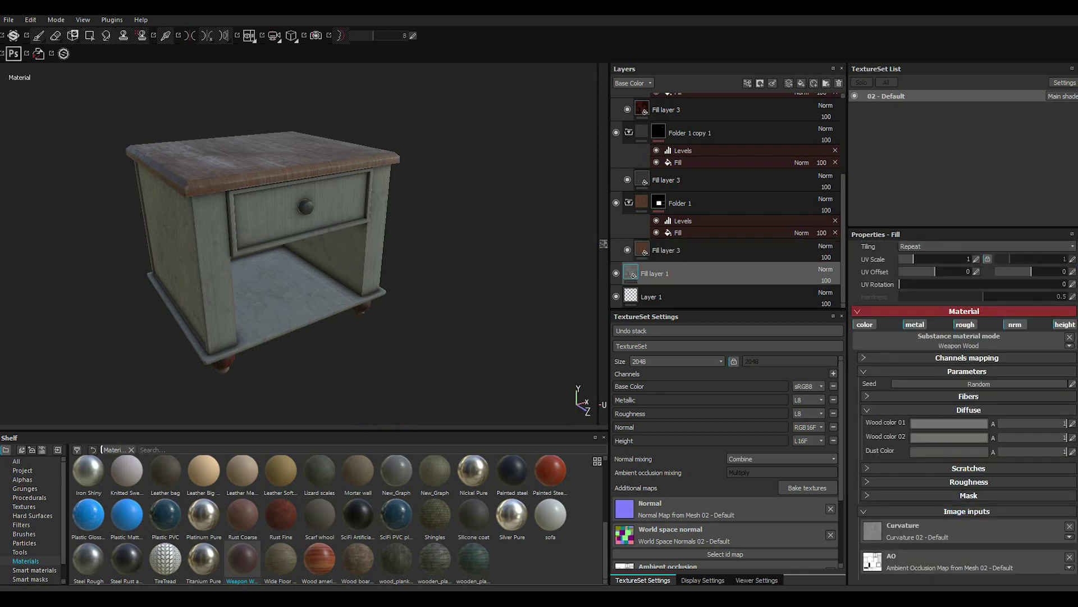
click(898, 495)
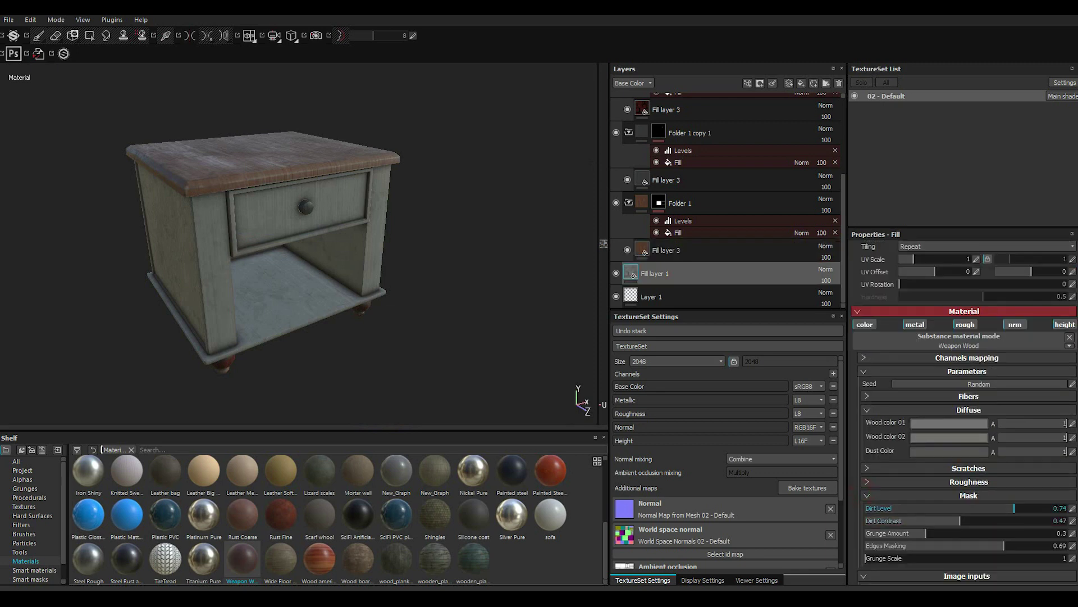
click(927, 451)
drag(849, 481, 874, 480)
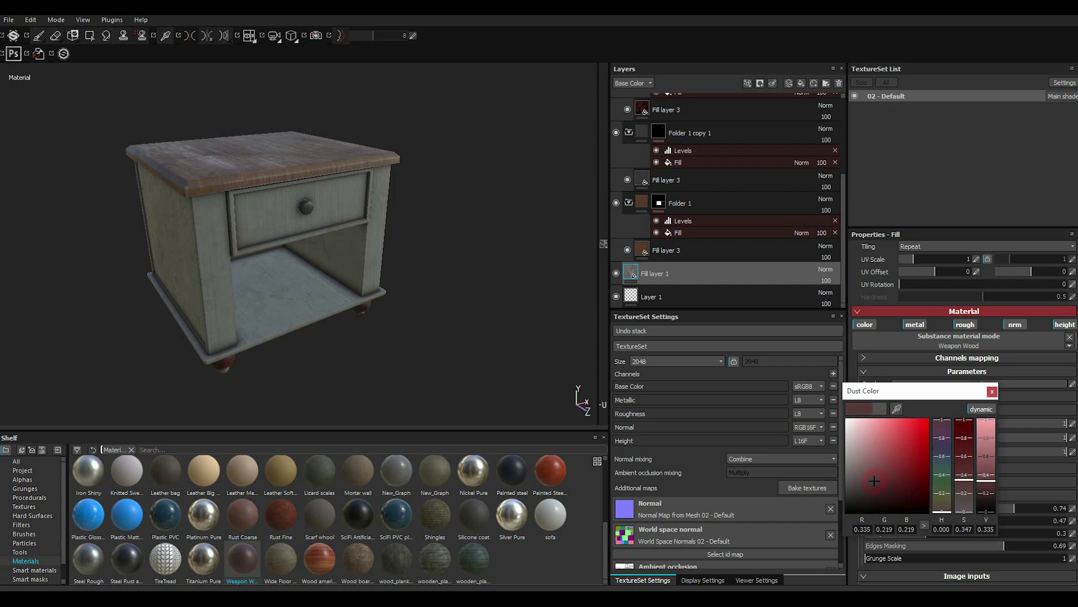
alt+drag(253, 314, 279, 316)
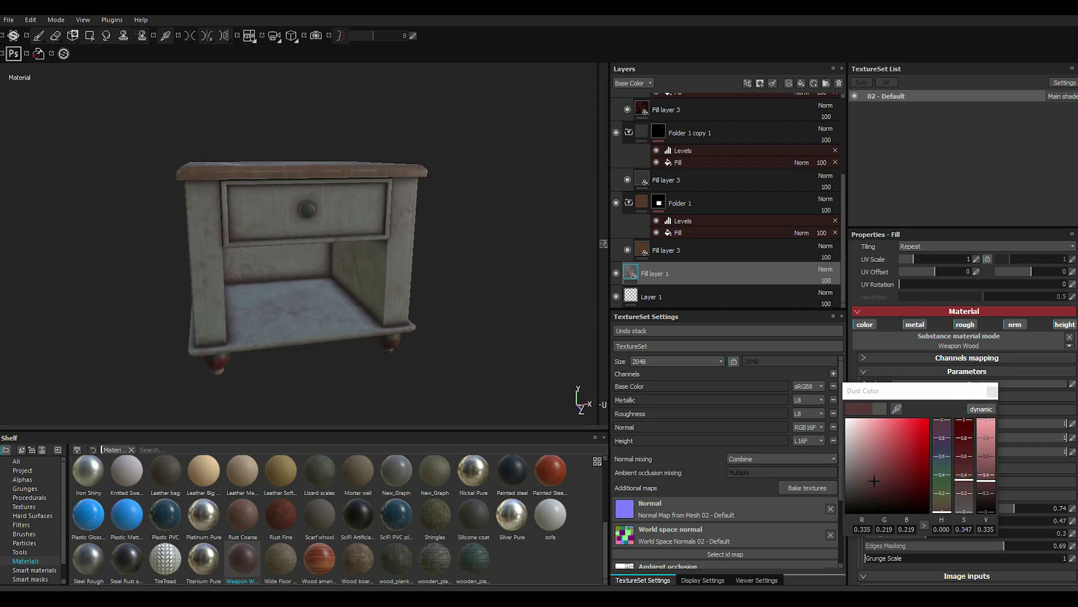
scroll(279, 315, up, 3)
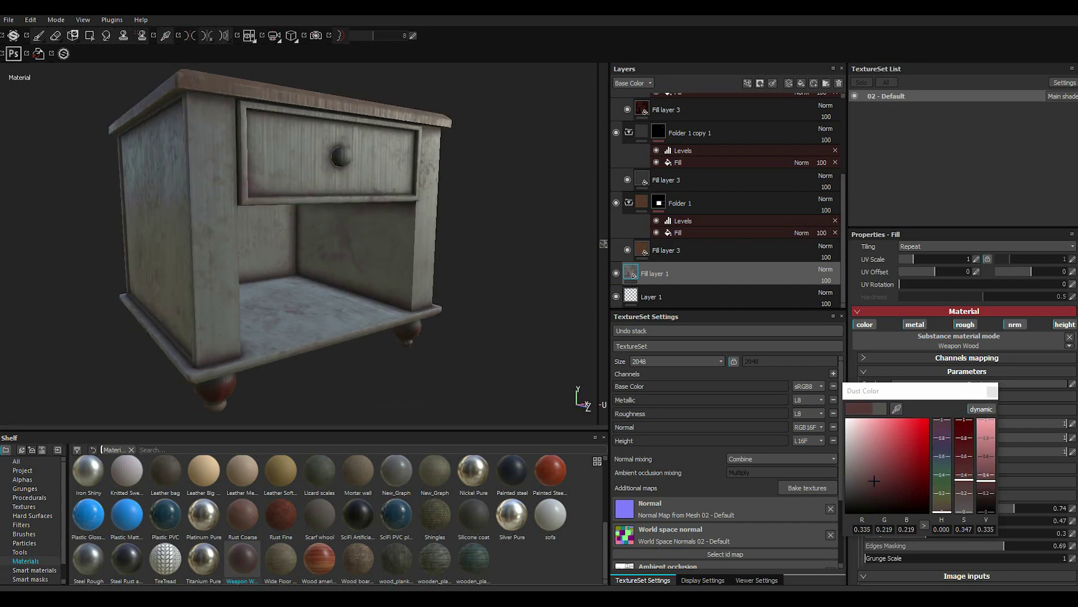
click(942, 505)
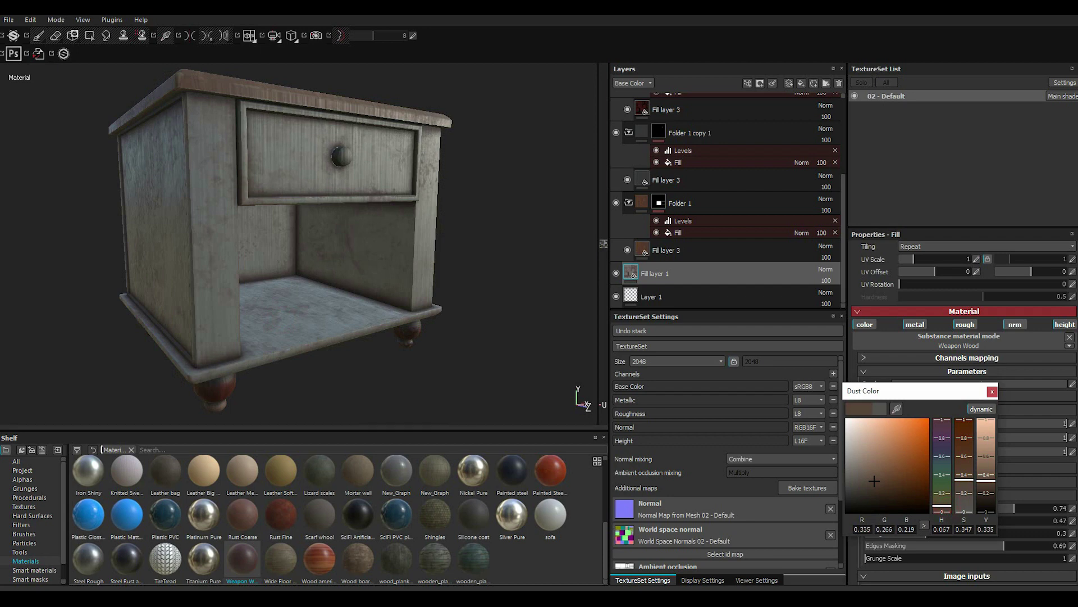
drag(873, 481, 868, 480)
key(Escape)
alt+drag(303, 236, 264, 214)
scroll(725, 197, up, 3)
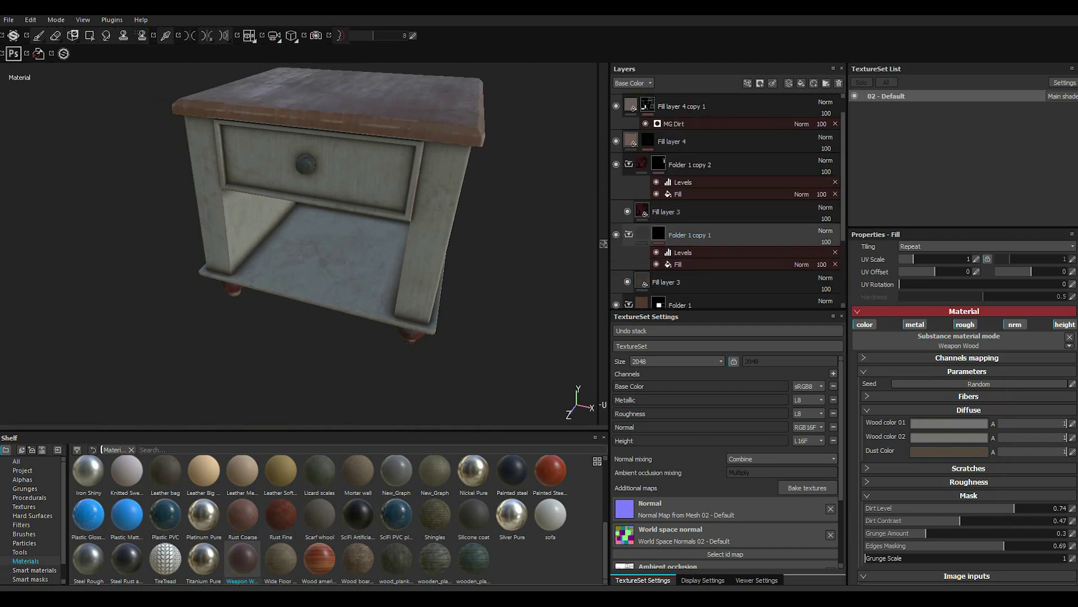
click(666, 281)
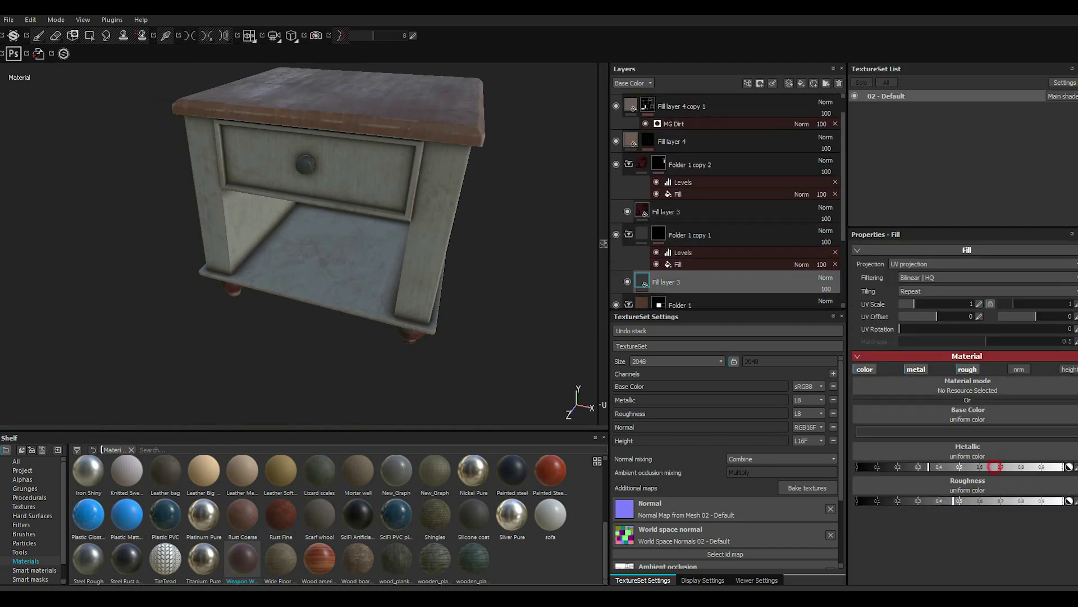
alt+drag(303, 236, 354, 210)
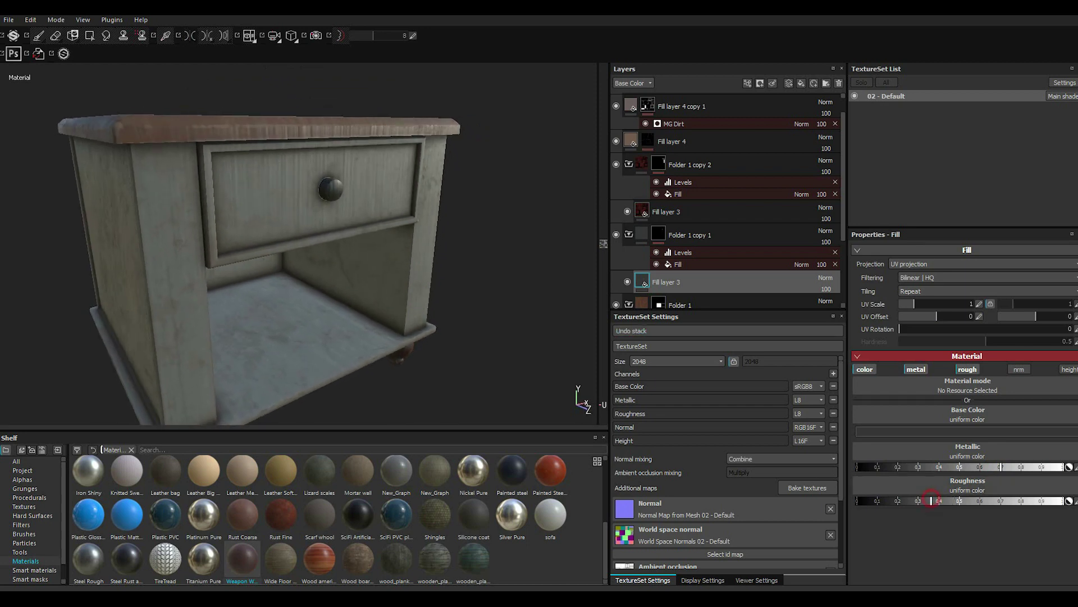
mouse_move(303, 253)
alt+mouse_down()
mouse_move(314, 292)
mouse_move(337, 303)
mouse_move(306, 247)
mouse_move(309, 236)
mouse_move(309, 258)
mouse_move(326, 236)
mouse_move(315, 225)
mouse_move(329, 203)
alt+mouse_up()
scroll(725, 225, down, 3)
Step: Raise Fill layer 1's Fibers warp intensity to 0.92
click(655, 274)
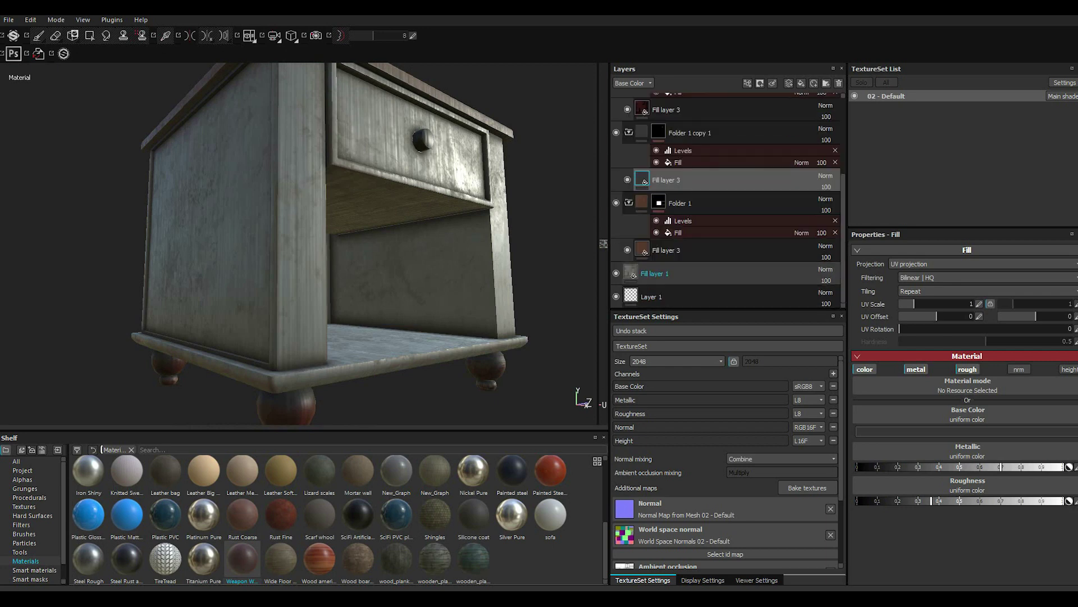
drag(241, 559, 967, 388)
scroll(966, 449, down, 1)
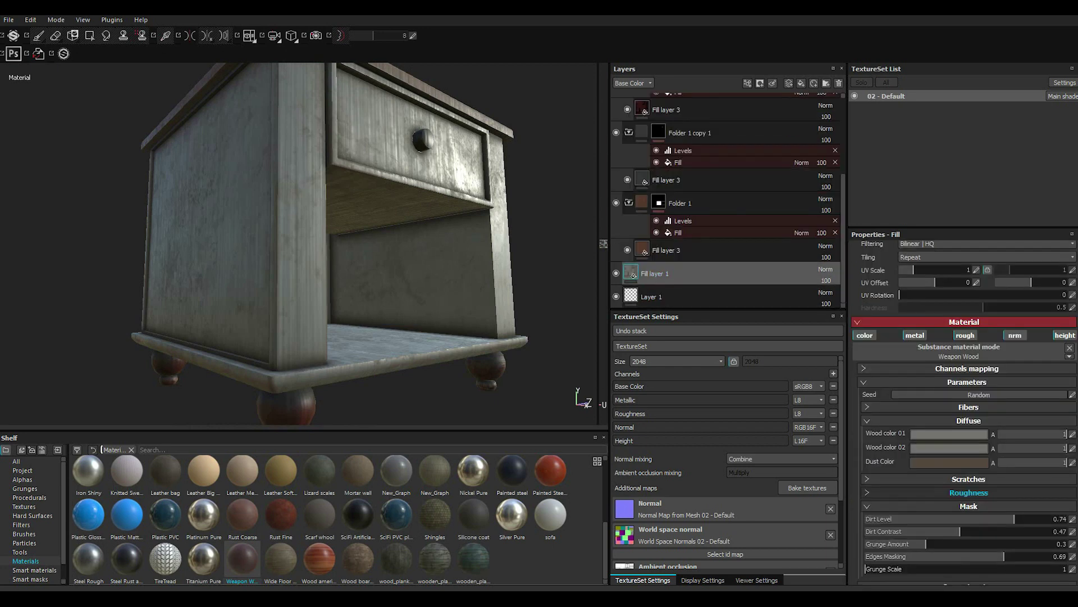
click(879, 407)
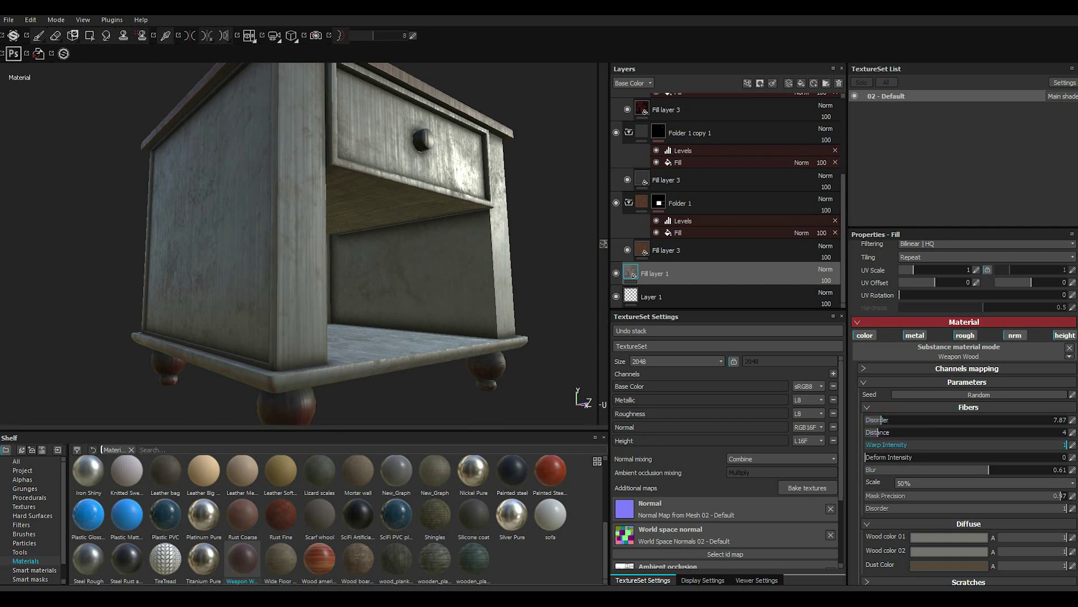
click(1000, 444)
alt+drag(397, 344, 435, 336)
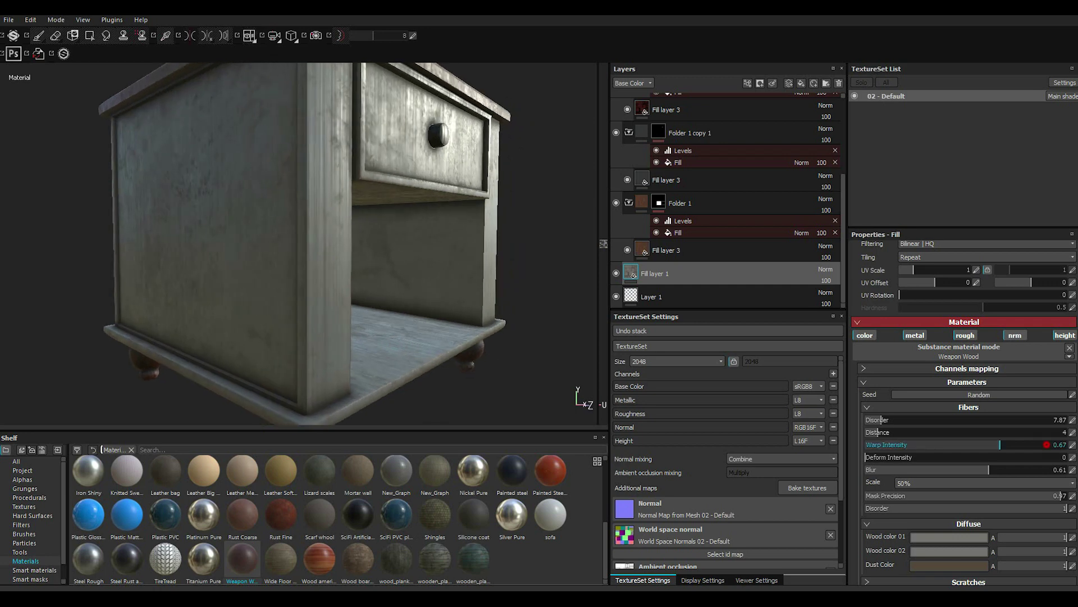
click(1050, 444)
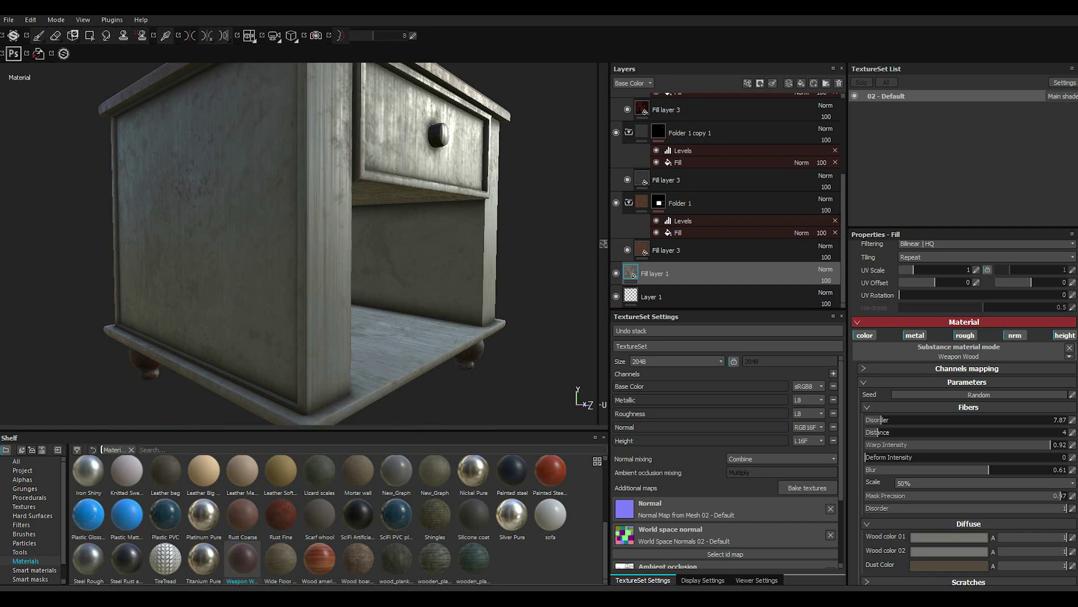
Step: Retune the tone of Wood color 01 and save the project
click(949, 536)
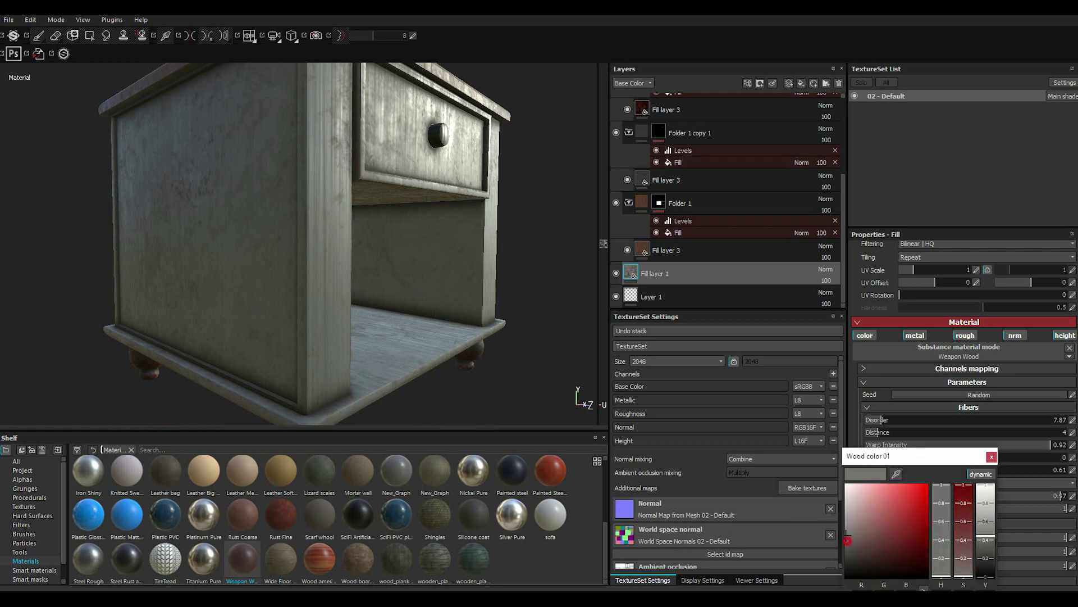
drag(847, 533, 848, 540)
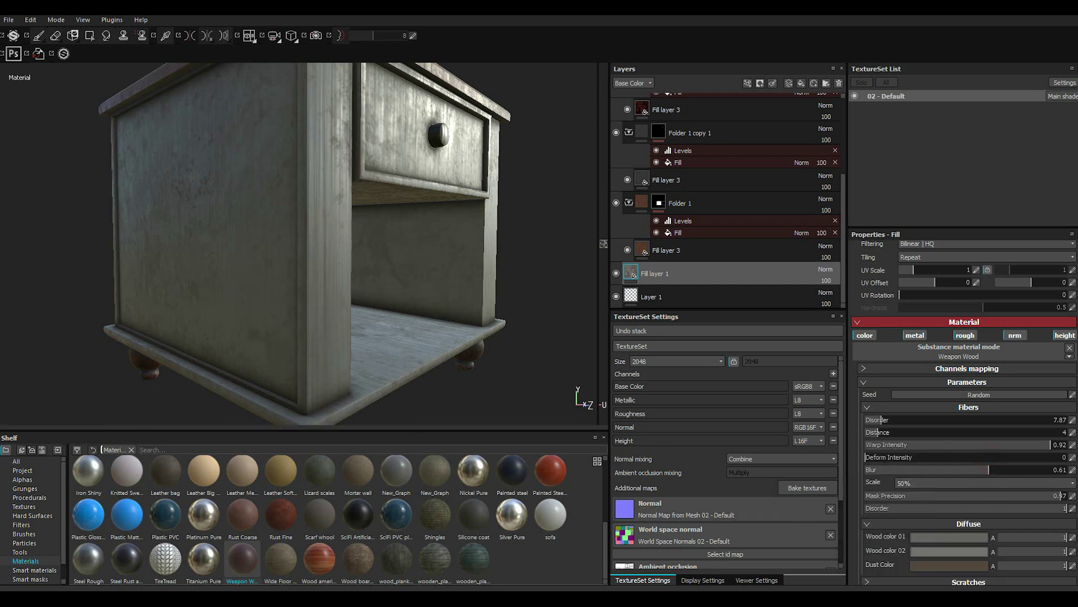
mouse_move(315, 337)
alt+mouse_down()
mouse_move(394, 380)
mouse_move(438, 371)
alt+mouse_up()
scroll(393, 380, down, 3)
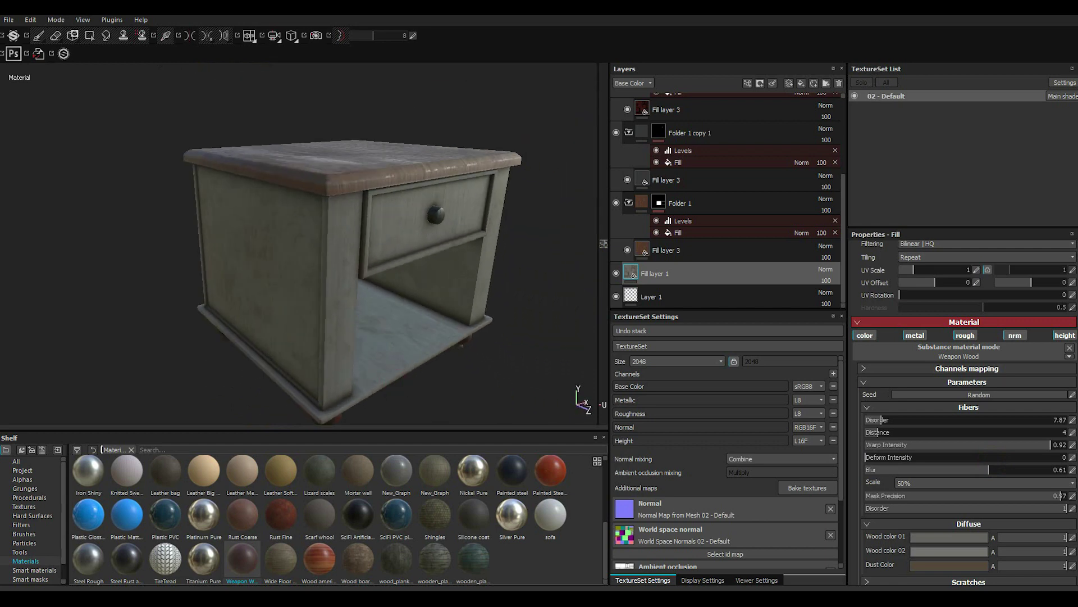
scroll(438, 371, down, 2)
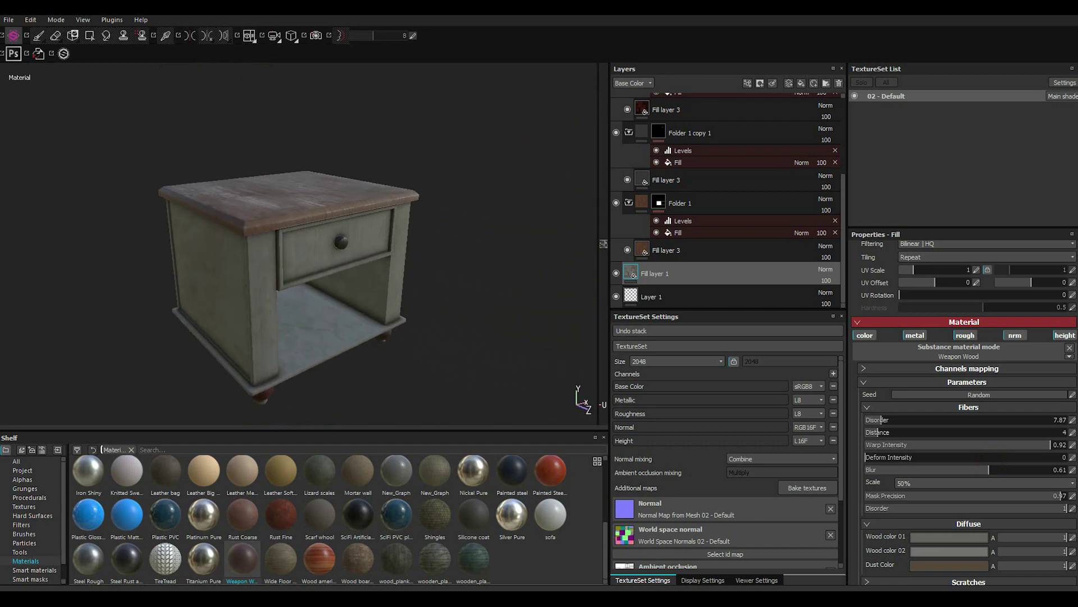
click(12, 20)
click(14, 112)
Step: Set the texture export destination to a new folder H:/Game Project/Room/Drwa1
click(8, 20)
click(41, 171)
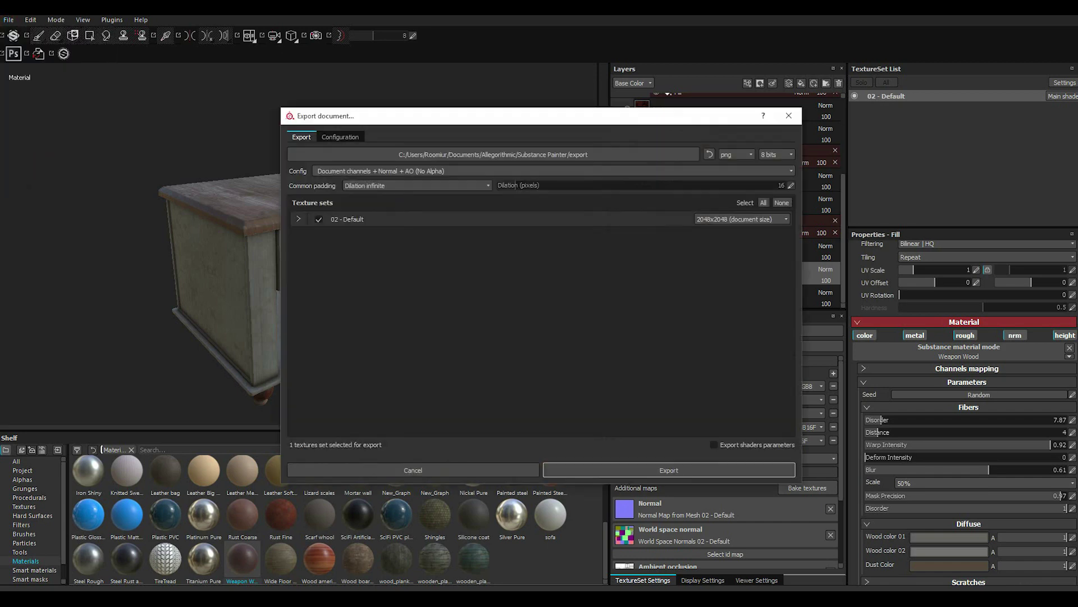
click(494, 155)
click(331, 327)
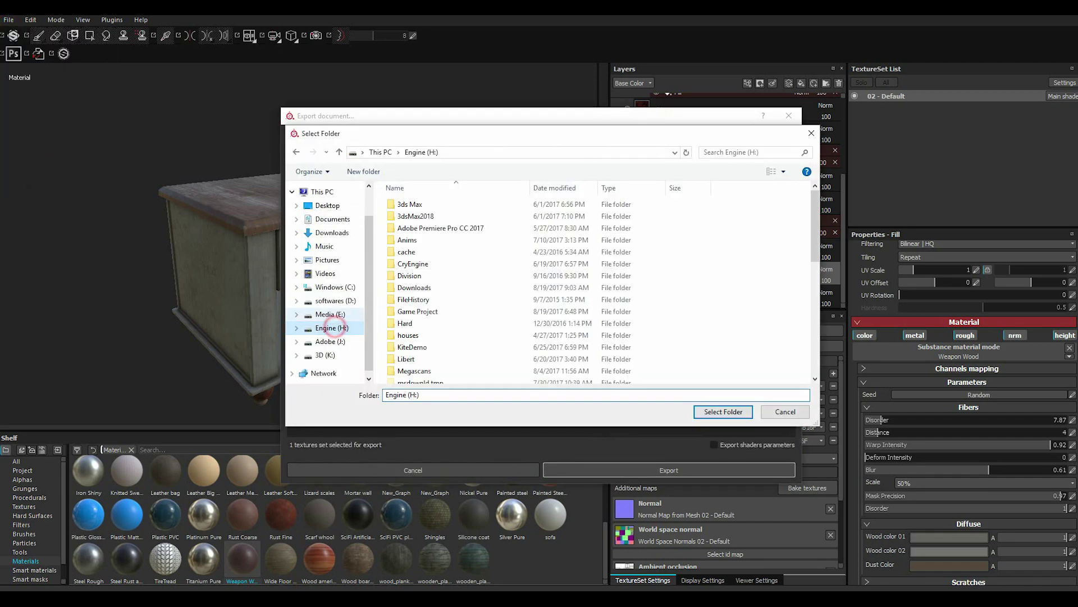
double_click(419, 312)
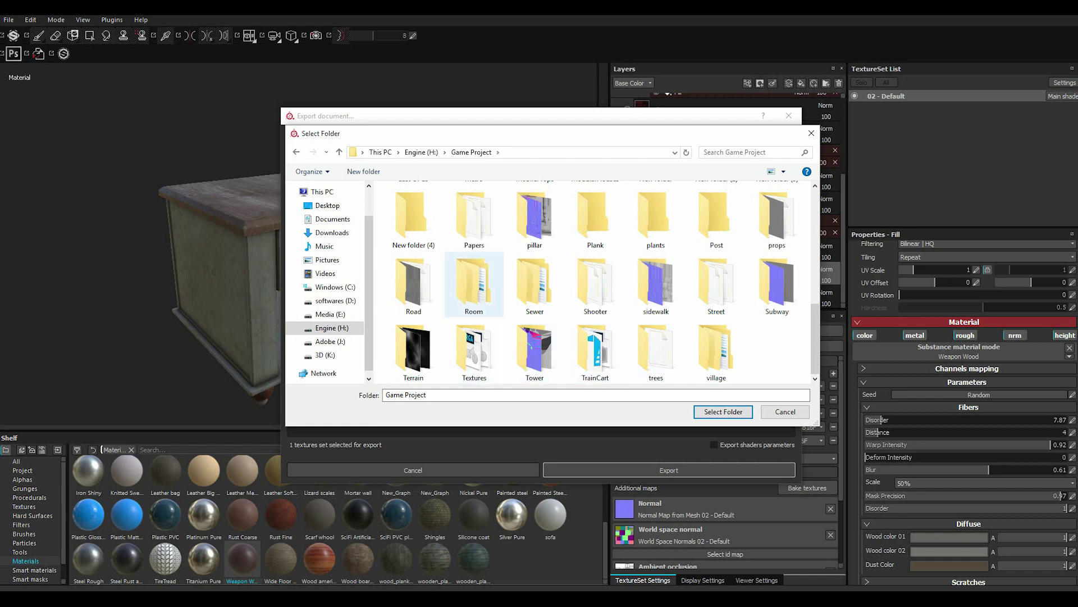
double_click(473, 286)
click(352, 172)
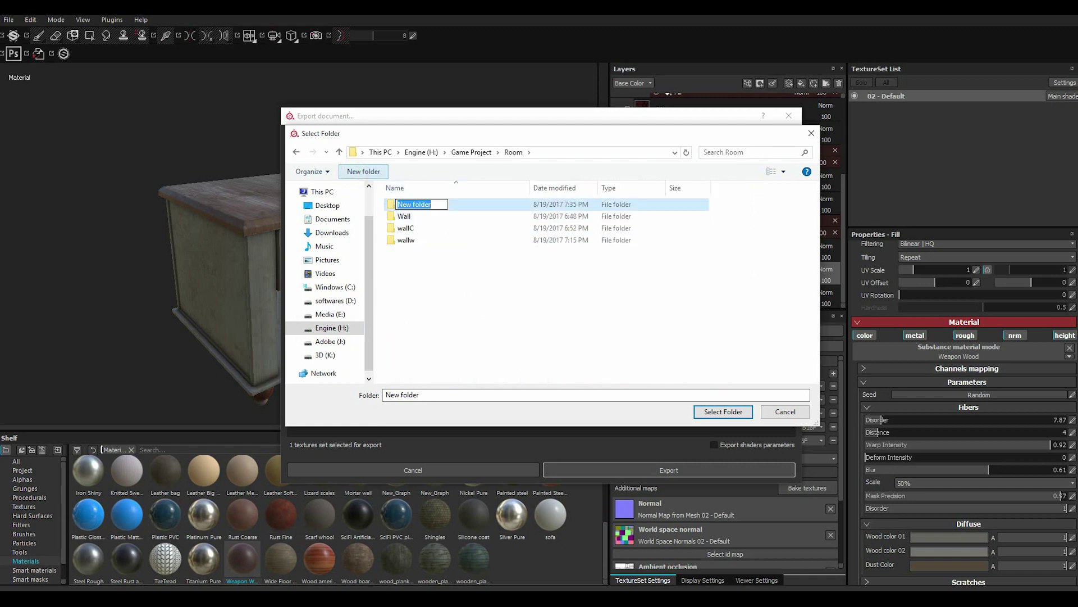
text(Drwa1)
key(Return)
key(Return)
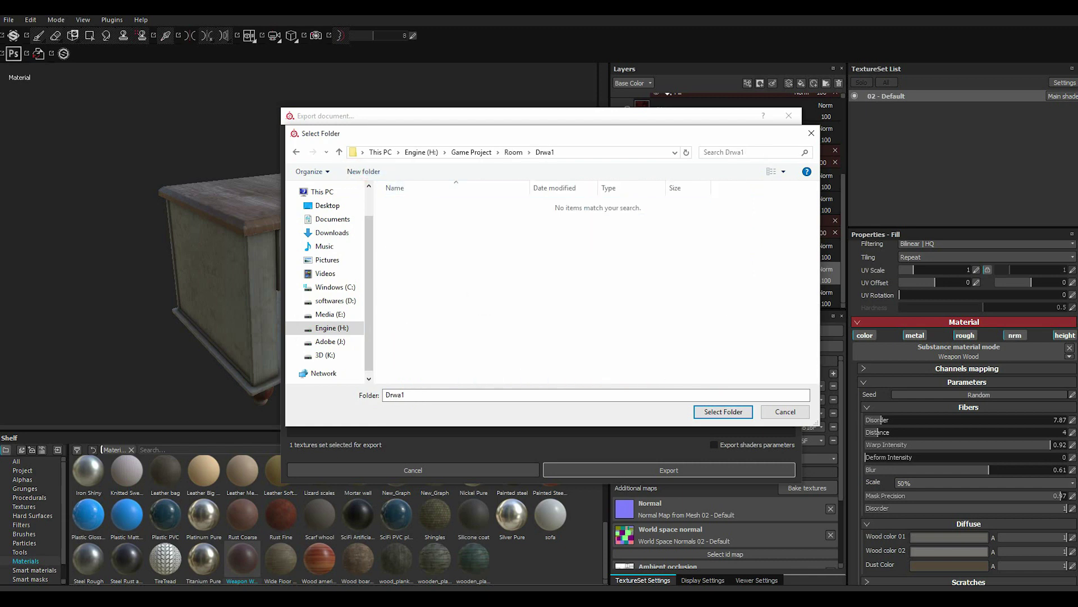
click(722, 411)
Step: Export the textures with the Unreal Engine 4 (Packed)_copy preset
click(382, 170)
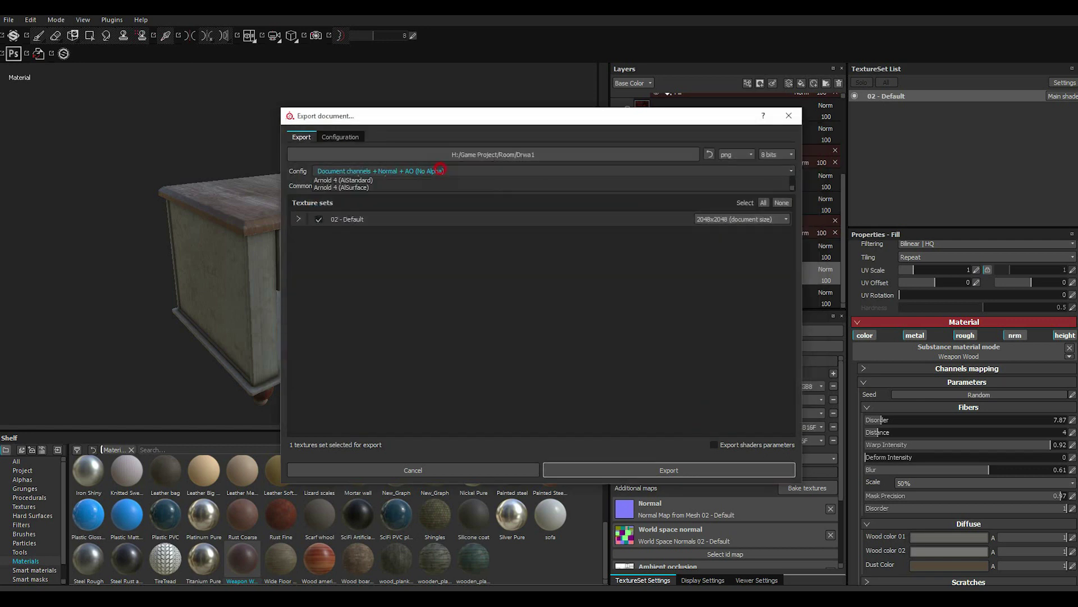
scroll(365, 213, down, 2)
scroll(366, 214, down, 2)
click(348, 231)
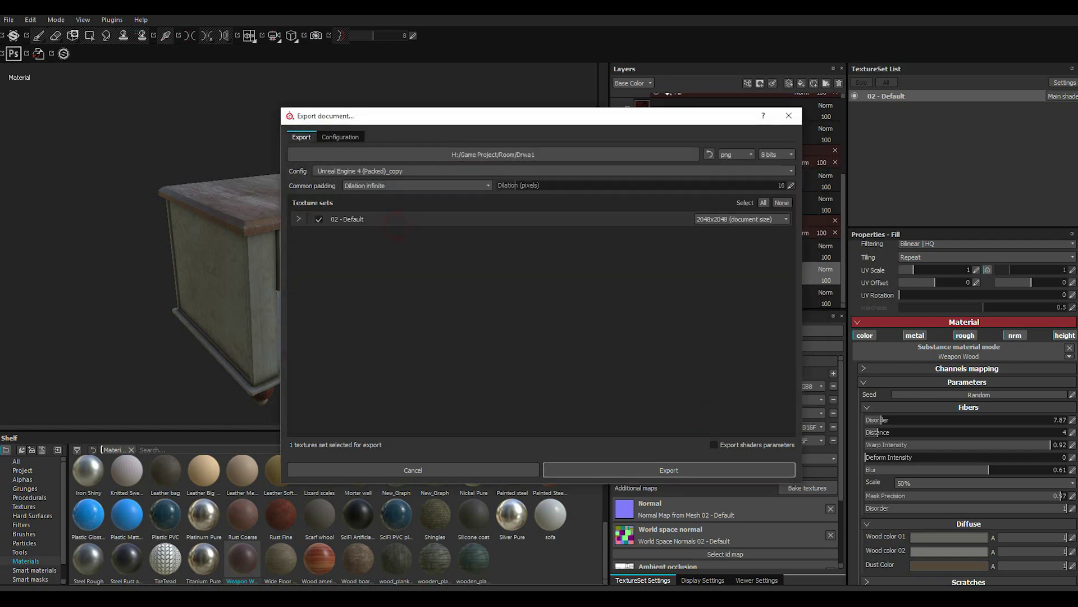
click(713, 466)
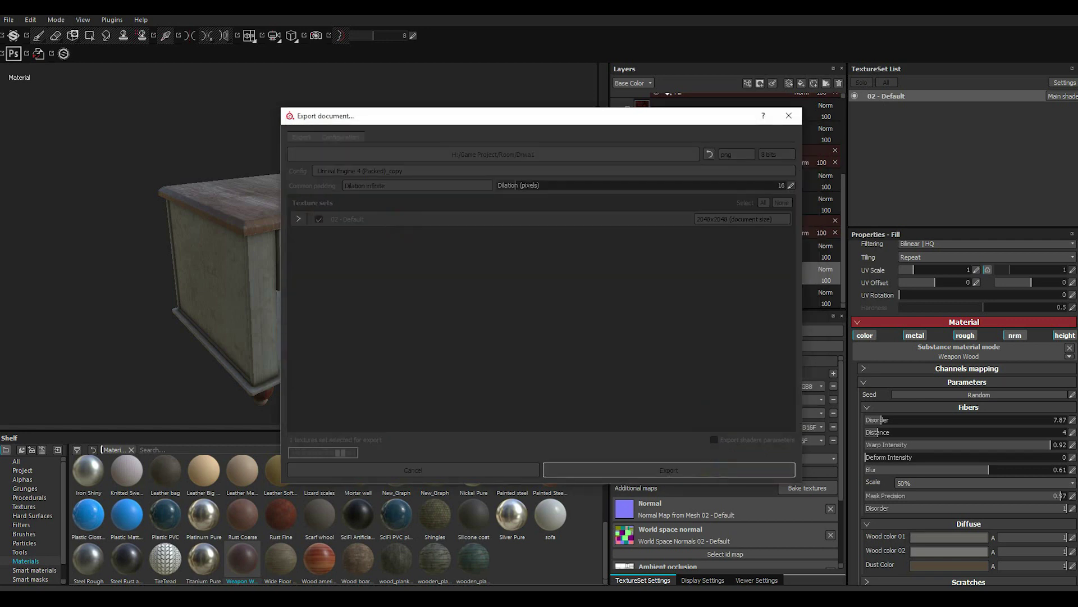
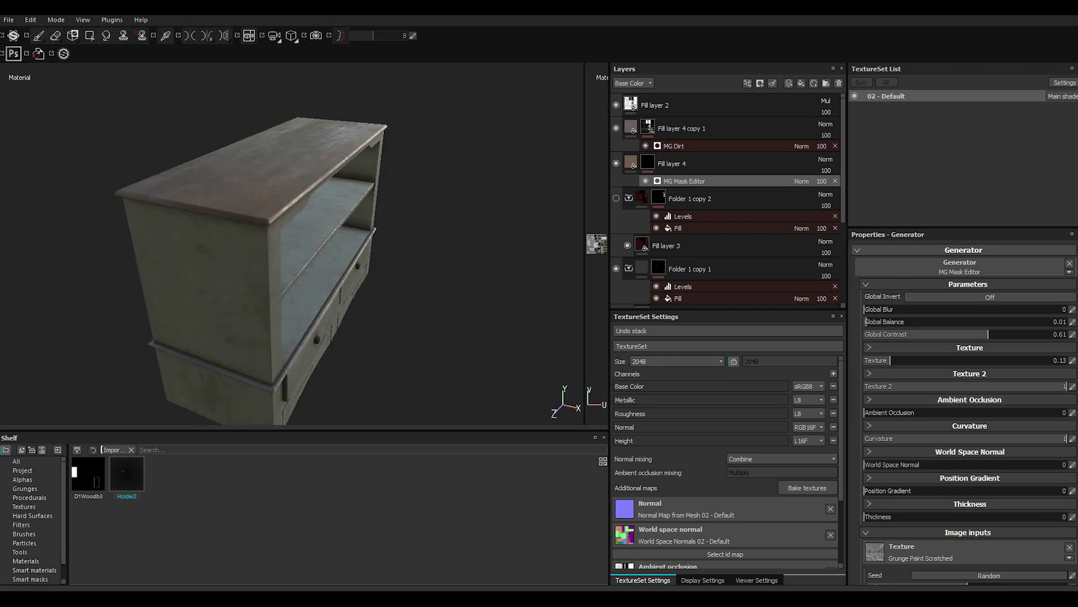
Step: Start a texture export in Substance Painter and create a new folder inside Room
click(8, 20)
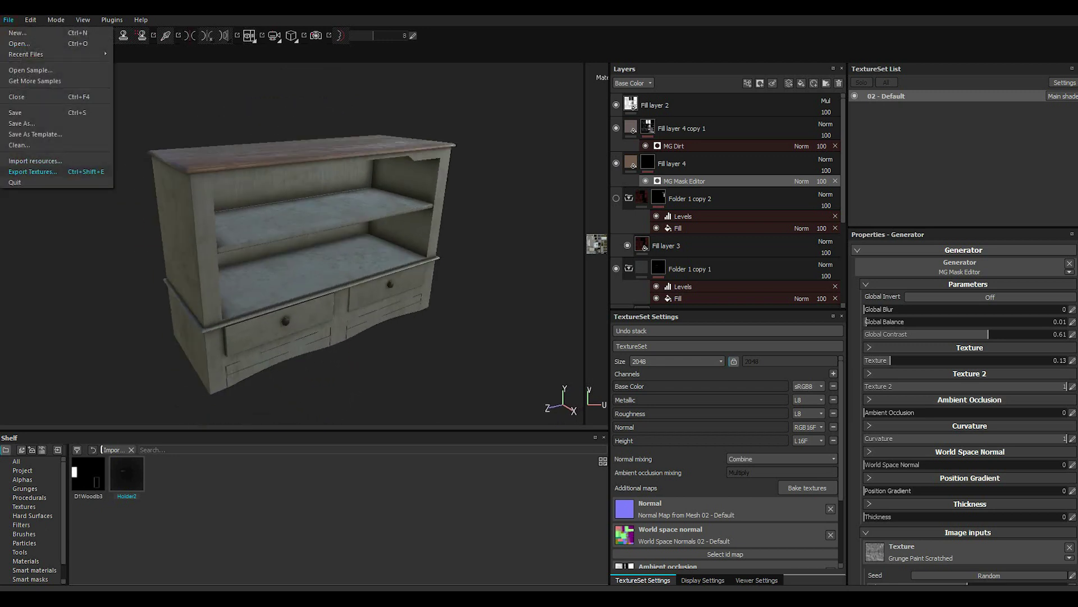
click(34, 171)
click(497, 154)
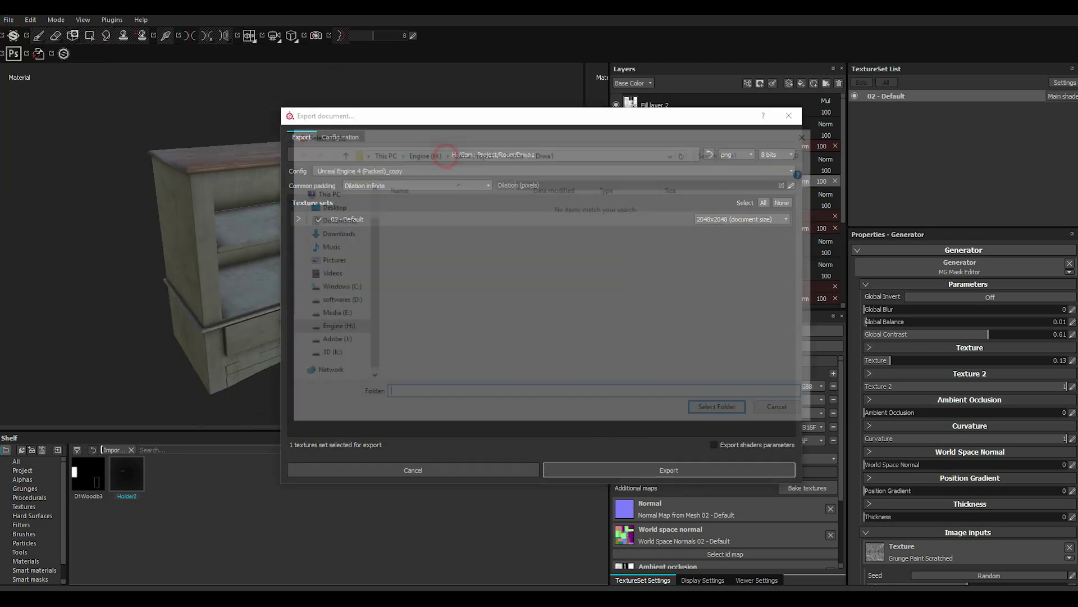
click(513, 152)
click(364, 171)
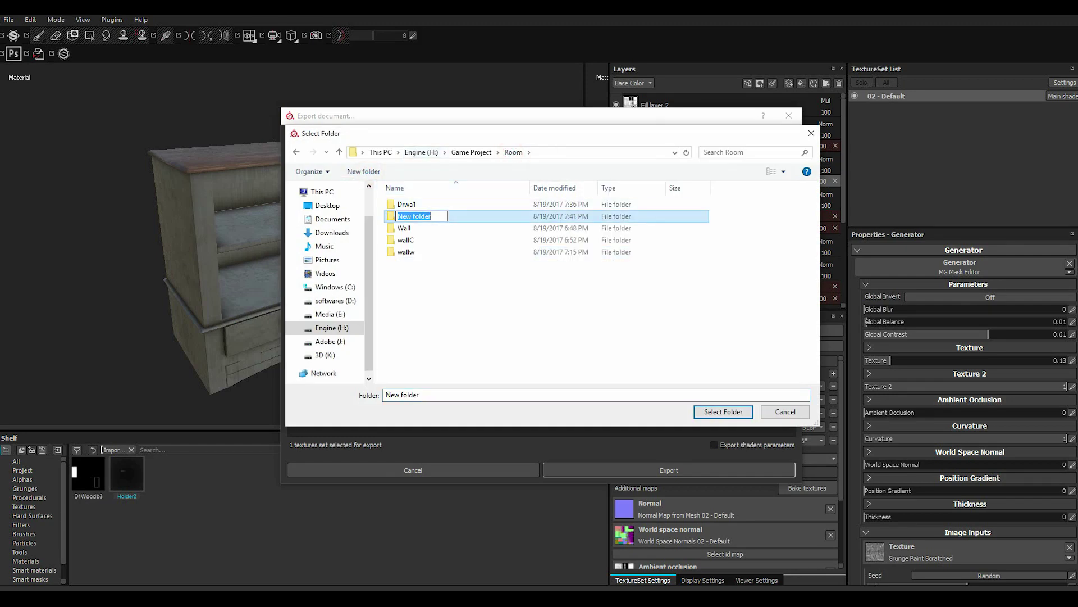
Step: Name the new folder 'draw2', choose it as the destination, and export the textures
text(sraw2)
key(Home)
key(shift+Right)
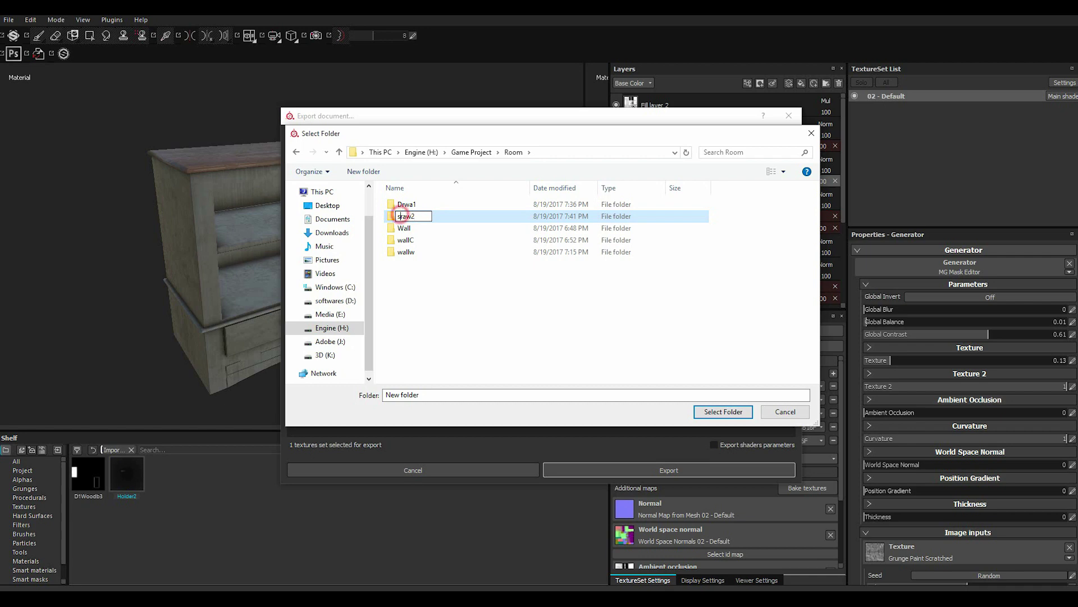
text(d)
key(Return)
key(Return)
click(723, 411)
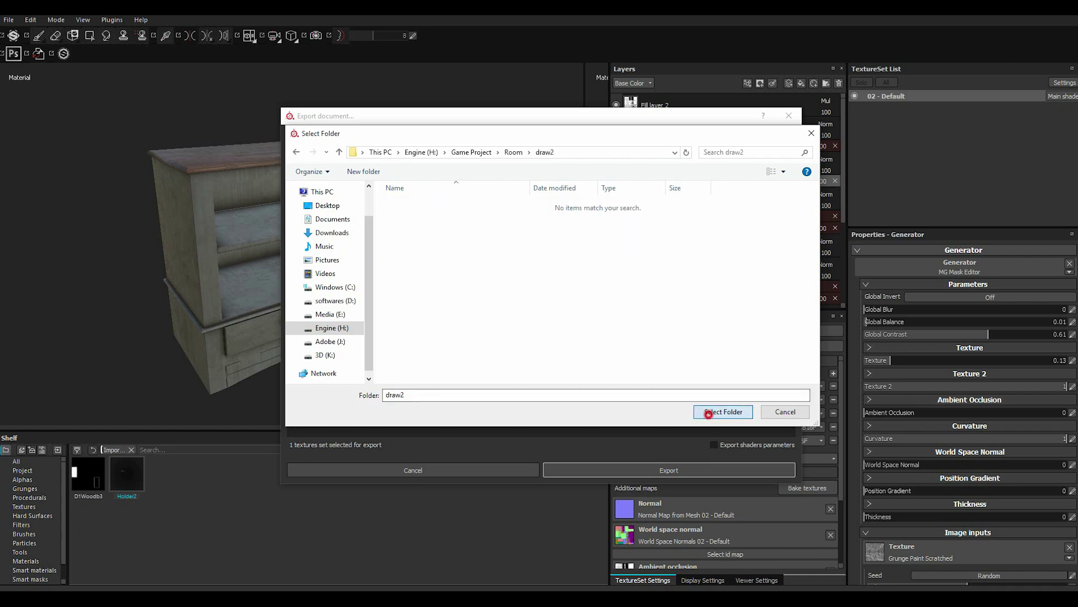
click(668, 470)
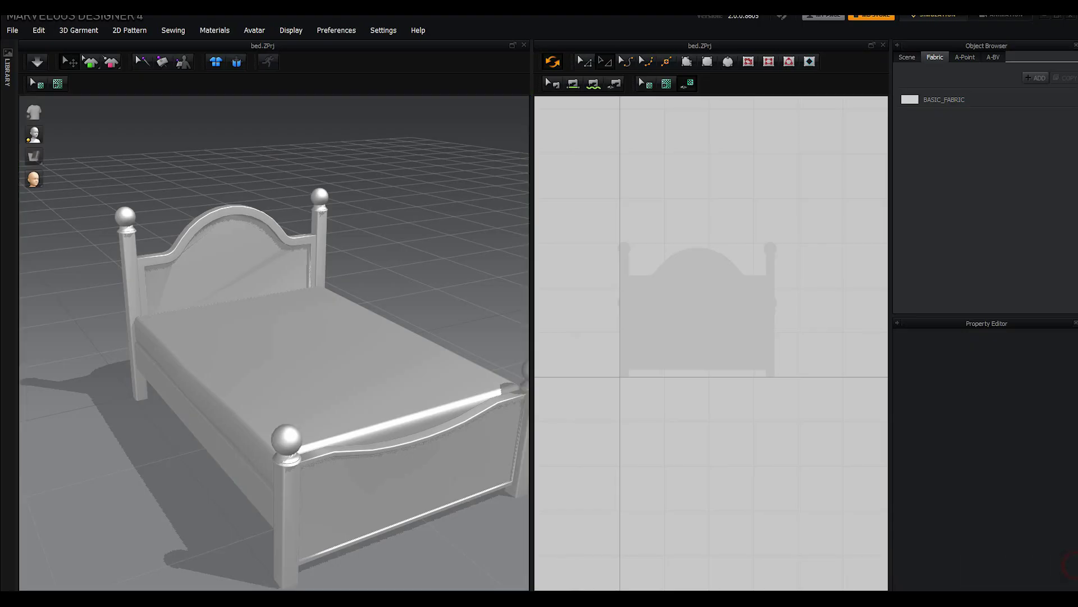
Step: Draw a square rectangle pattern over the bed silhouette in the 2D Pattern window
click(707, 61)
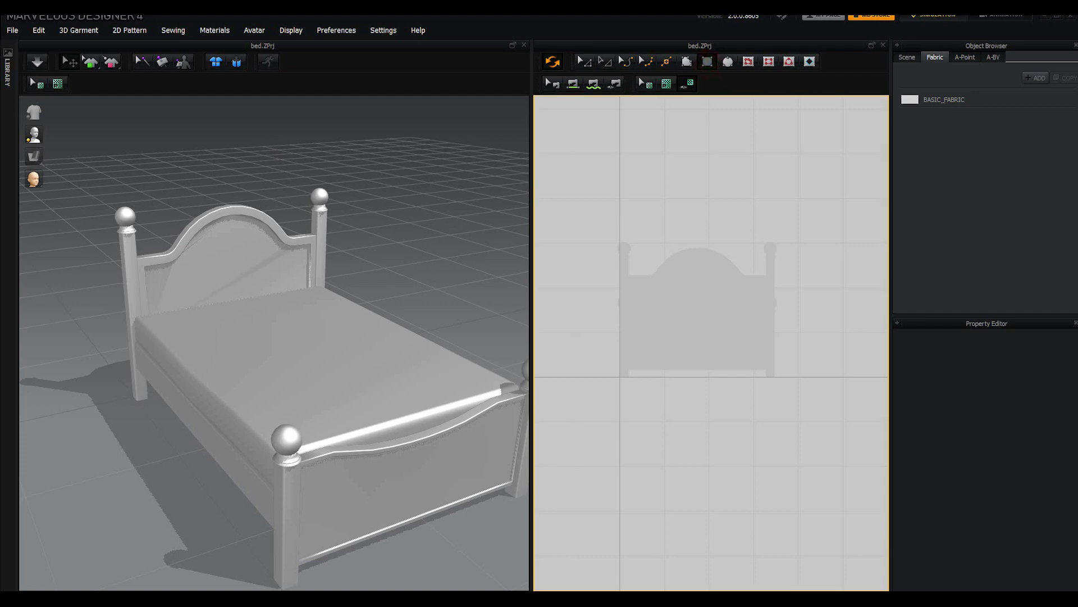
mouse_move(610, 229)
mouse_down()
mouse_move(787, 332)
mouse_move(783, 396)
mouse_up()
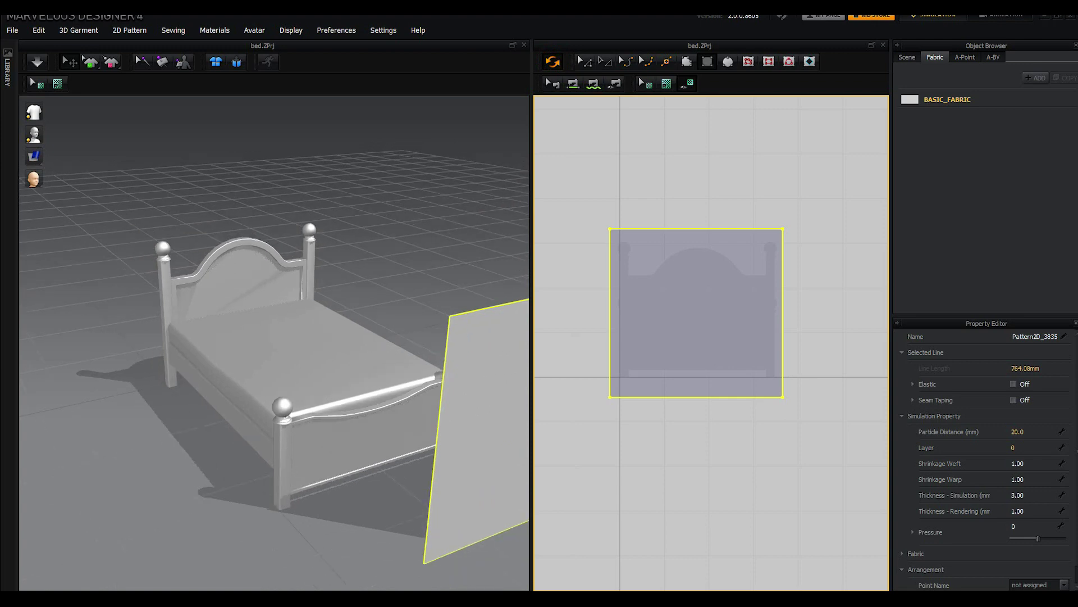
Step: Select the new panel in 3D and move it over the middle of the bed
click(301, 449)
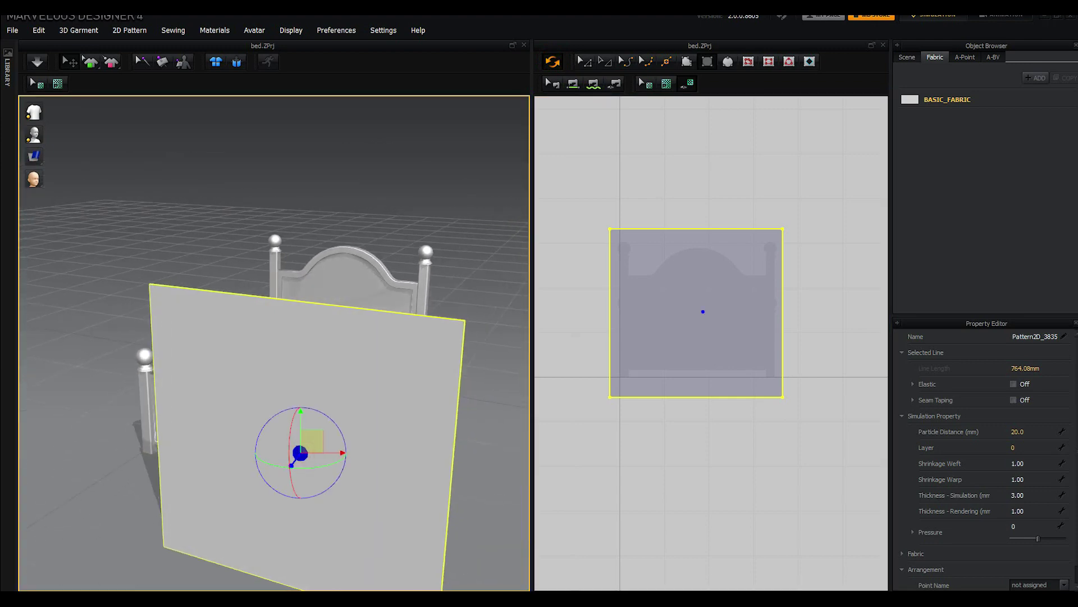
drag(291, 466, 293, 465)
right_drag(293, 465, 169, 455)
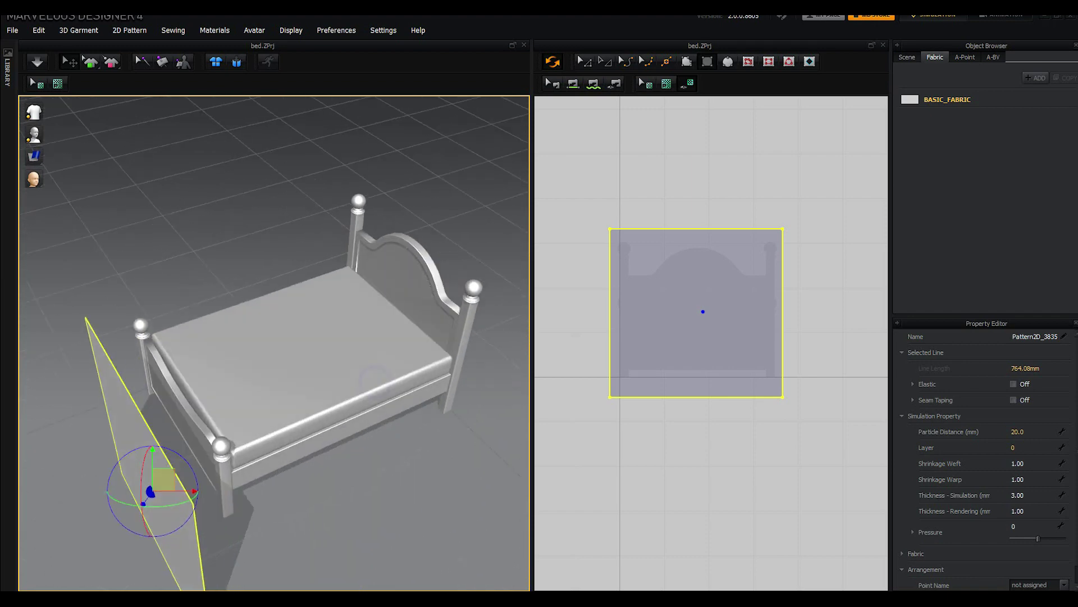
mouse_move(145, 462)
mouse_down()
mouse_move(358, 461)
mouse_move(333, 310)
mouse_up()
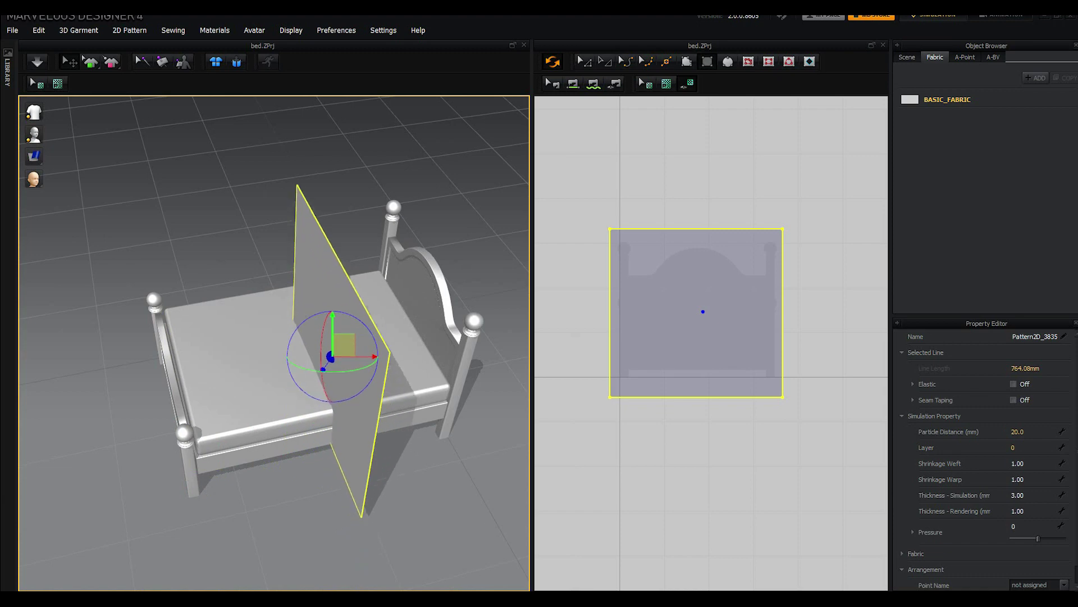
Step: Rotate the panel with the gizmo rings until it lies horizontal
right_drag(337, 393, 236, 393)
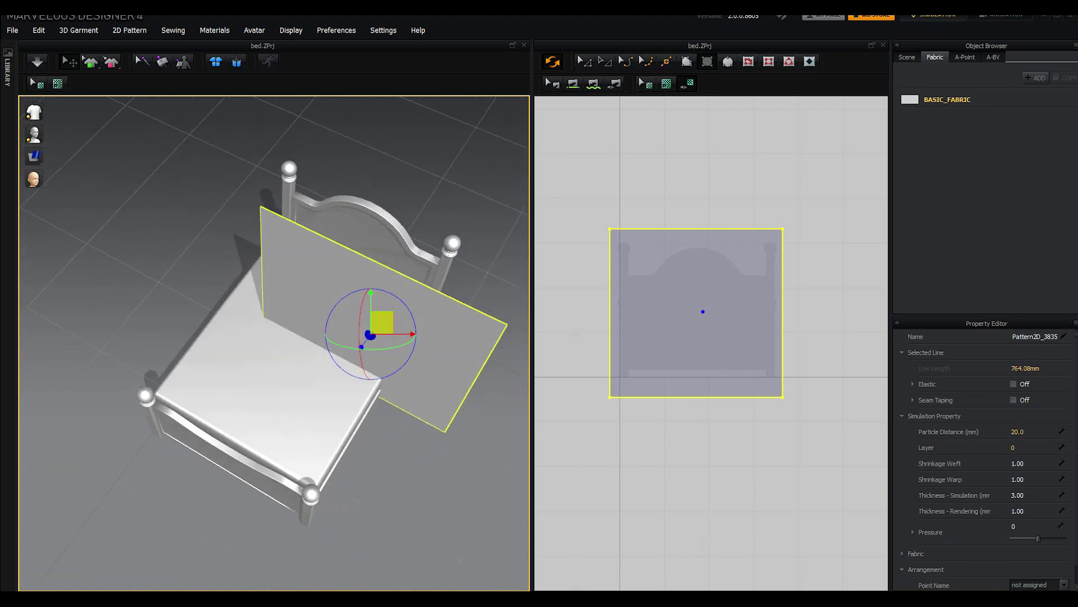
right_drag(359, 393, 337, 393)
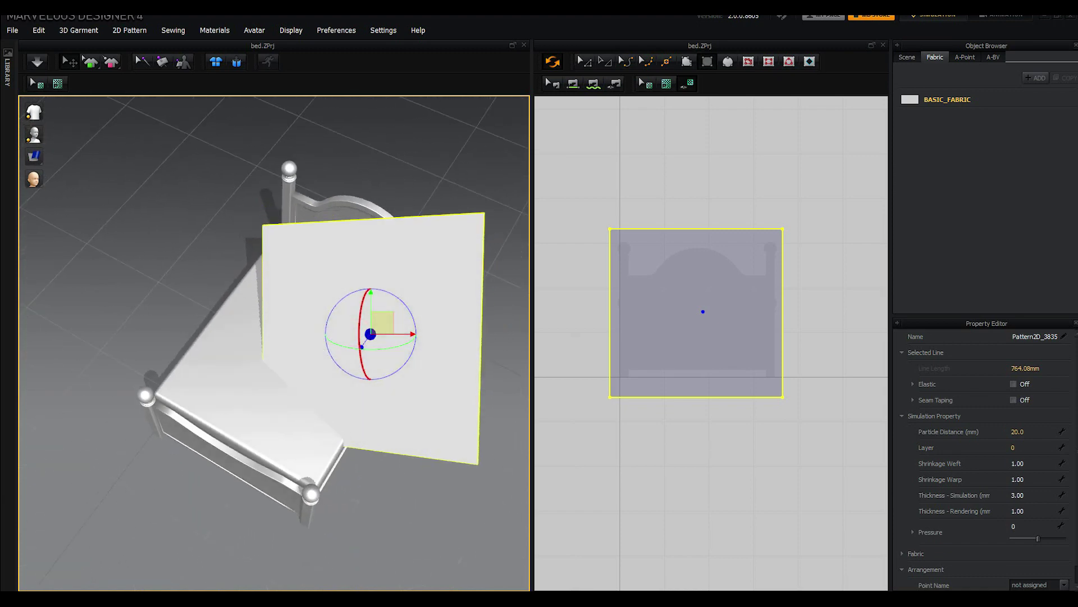
mouse_move(337, 348)
right_down()
mouse_move(327, 385)
mouse_move(360, 360)
right_up()
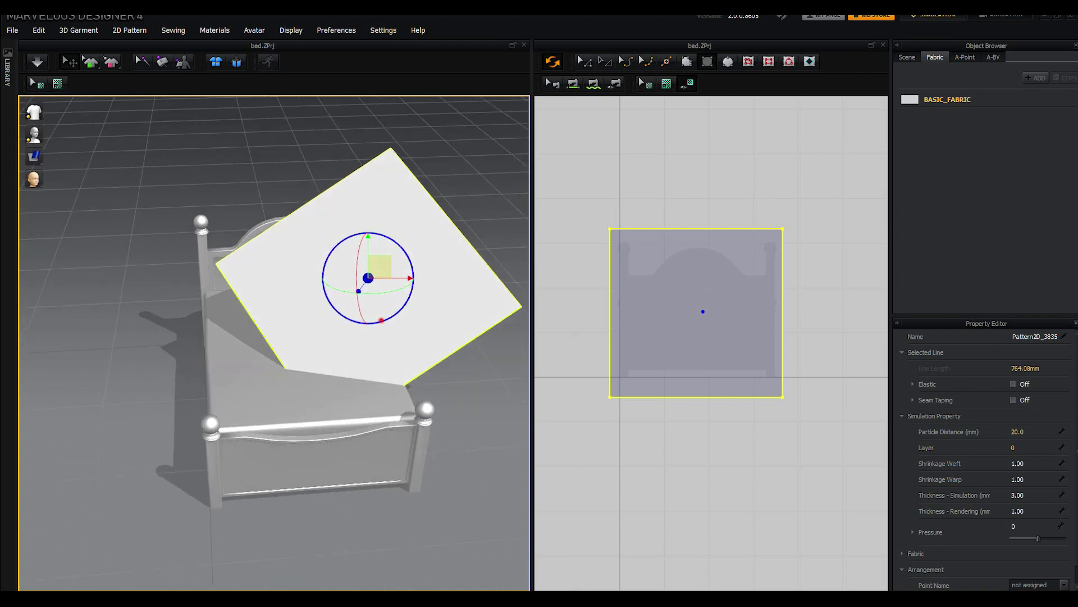
drag(380, 321, 331, 311)
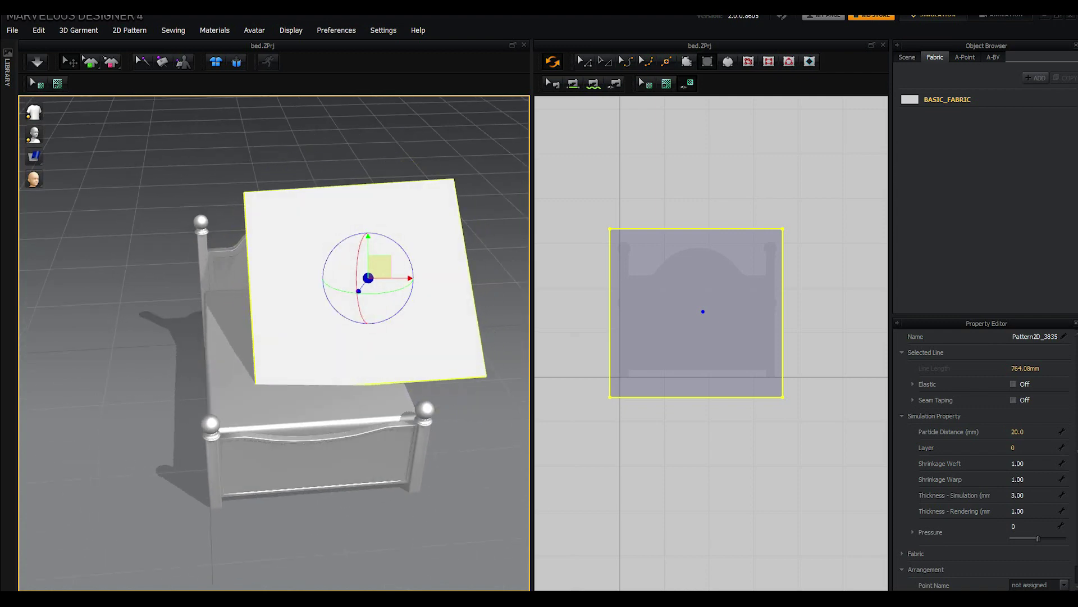
drag(357, 264, 360, 320)
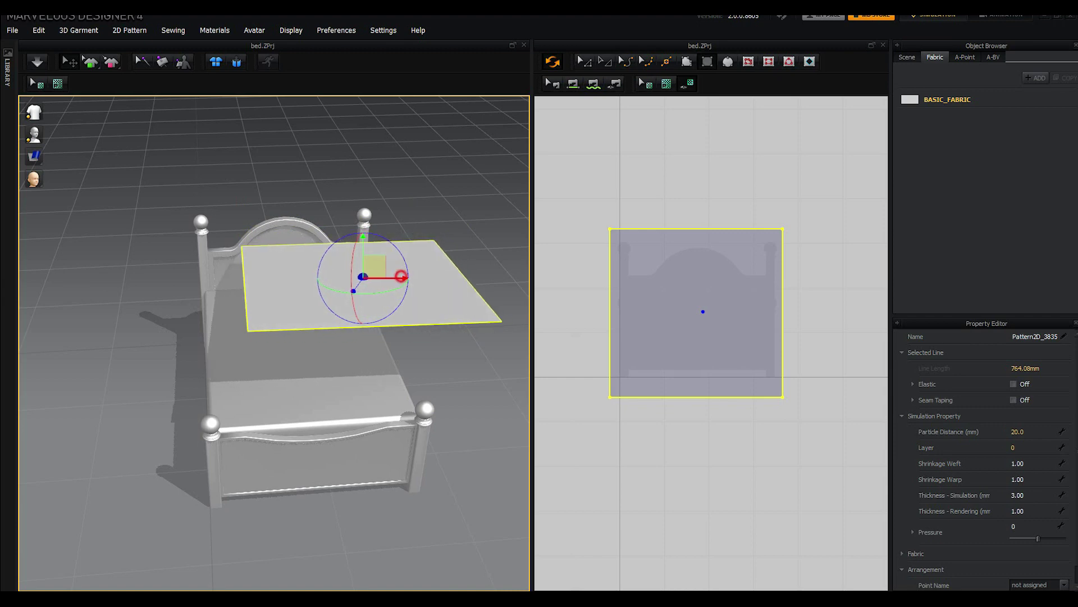
Step: Centre the flat panel over the bed, align it, and lower it just above the mattress
drag(405, 277, 334, 278)
click(304, 349)
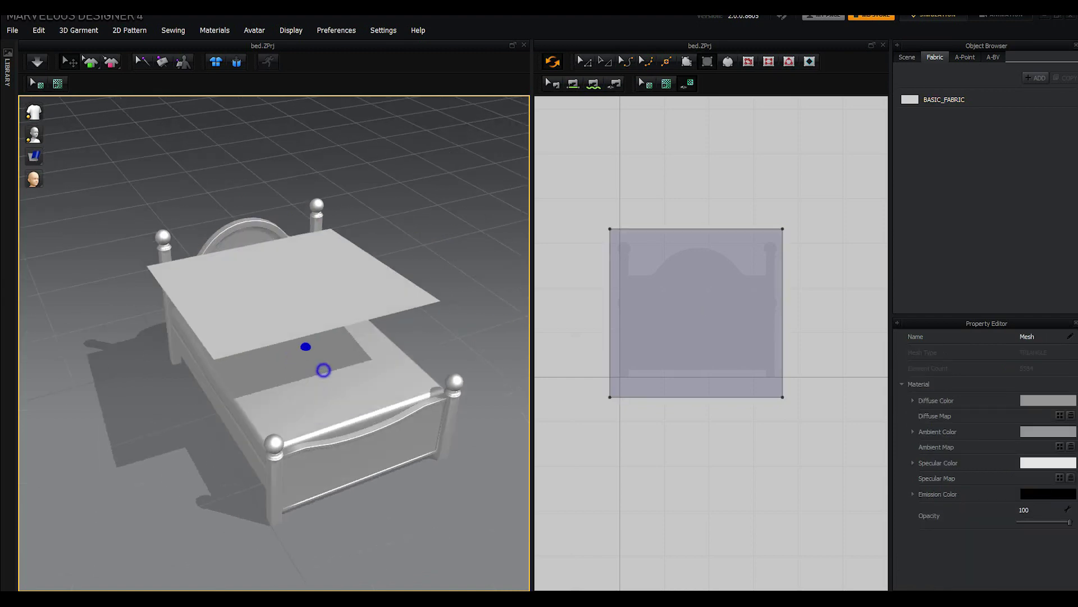
right_drag(303, 349, 306, 342)
click(330, 282)
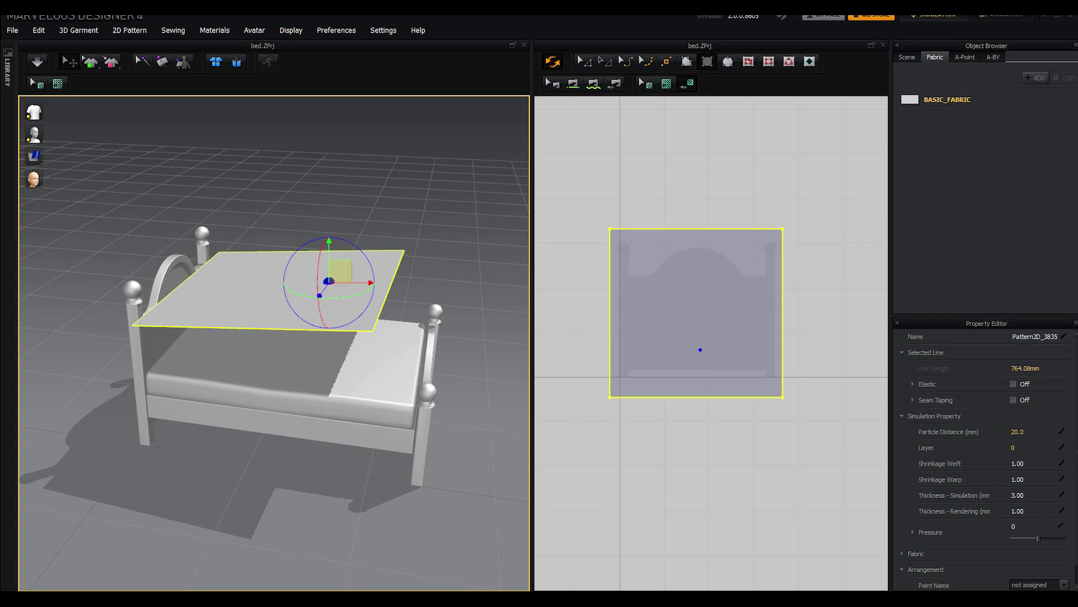
drag(365, 282, 391, 282)
drag(326, 293, 371, 296)
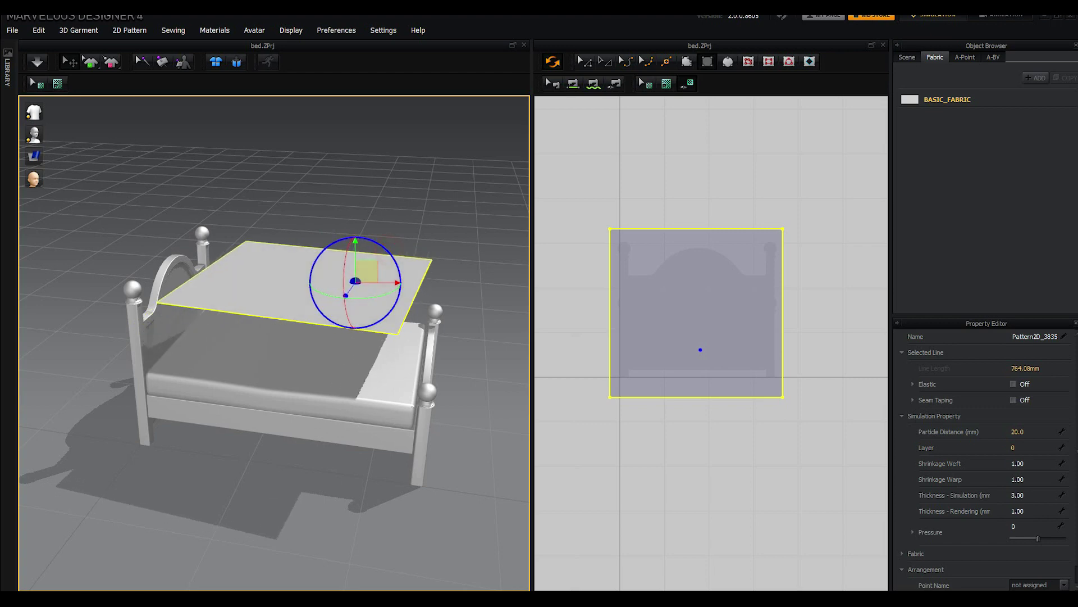
drag(355, 256, 354, 317)
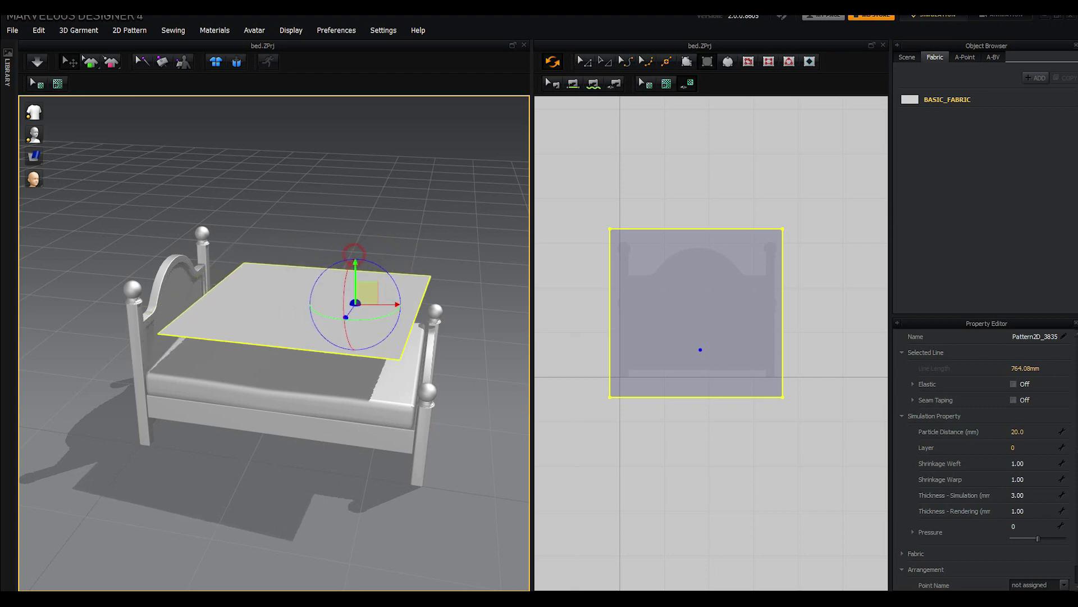
mouse_move(427, 393)
right_down()
mouse_move(452, 394)
mouse_move(304, 339)
right_up()
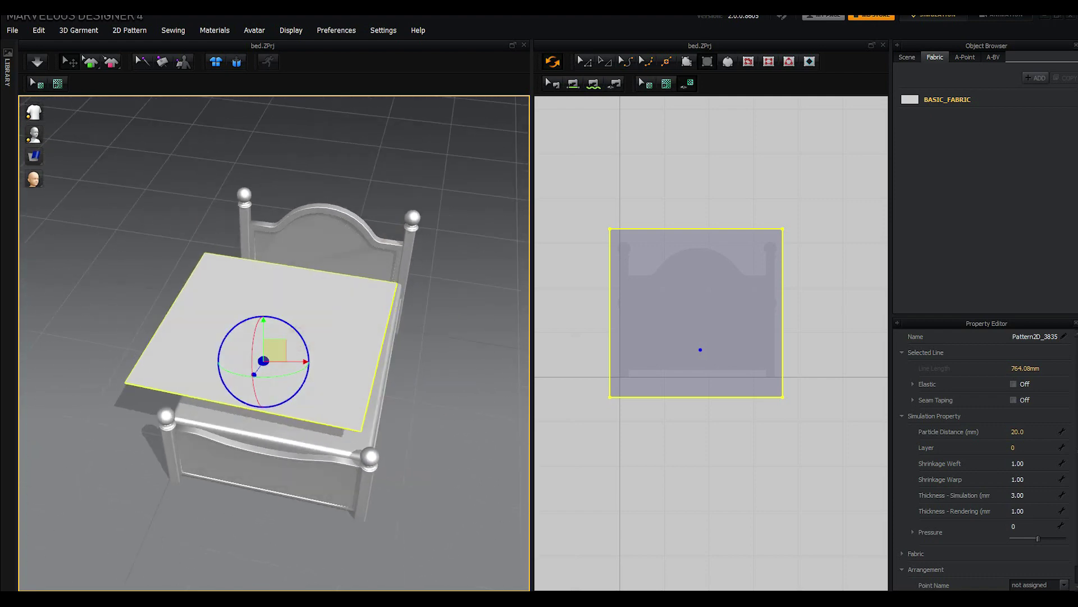
drag(256, 340, 251, 350)
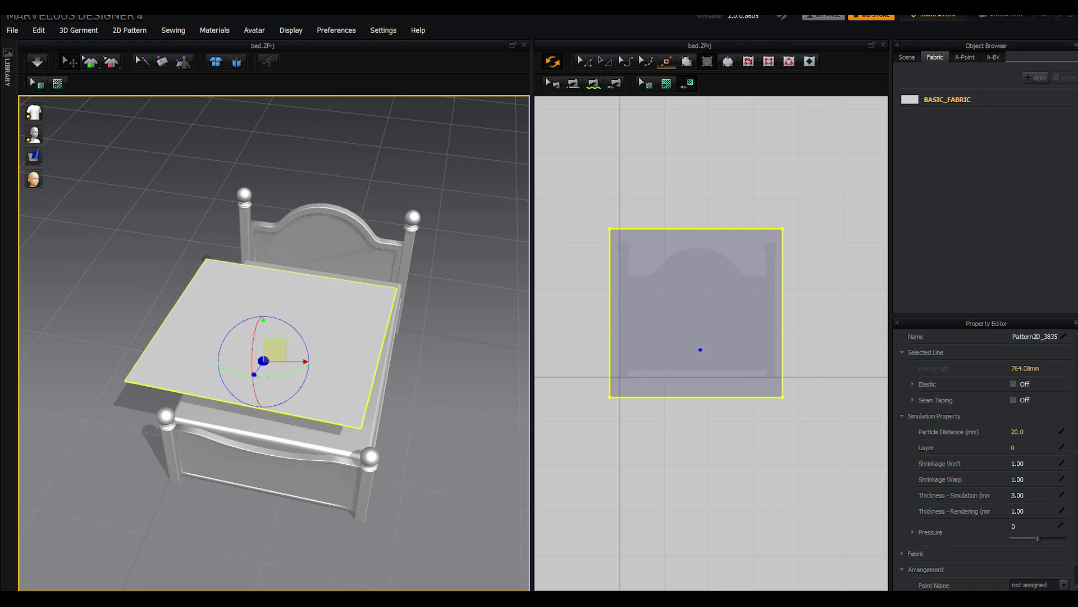
Step: Widen the pattern on both sides and raise its top edge with Transform Pattern
click(604, 60)
click(670, 270)
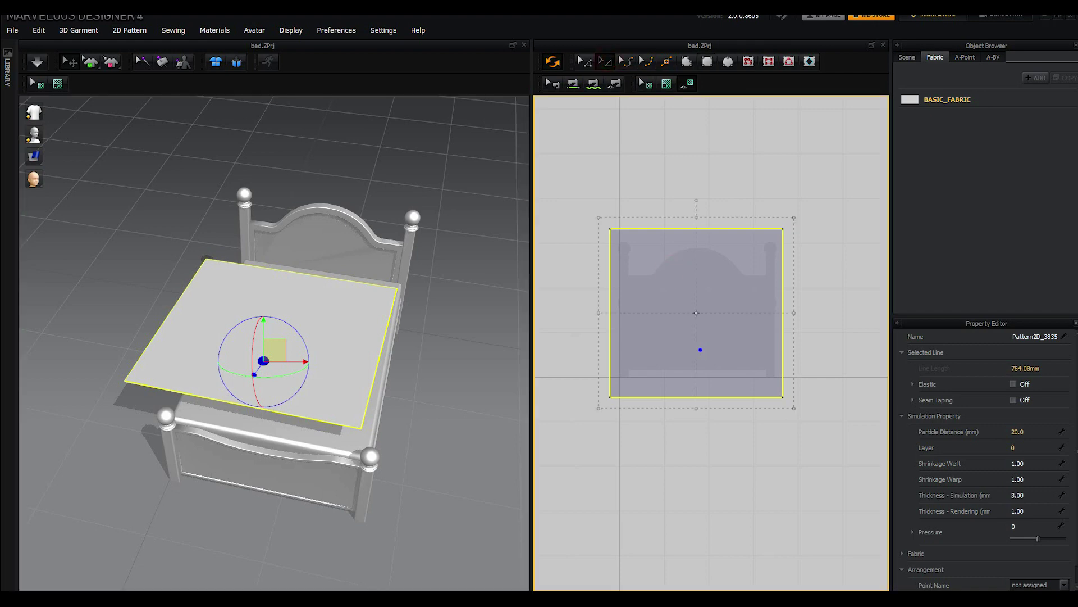
drag(794, 313, 839, 313)
drag(598, 313, 570, 313)
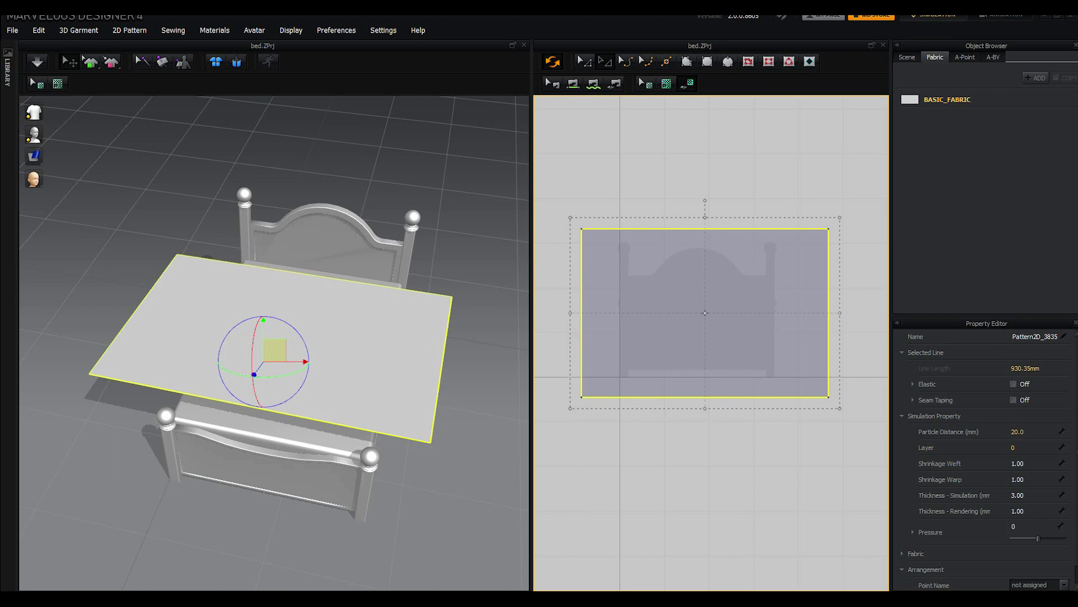
click(706, 217)
click(705, 245)
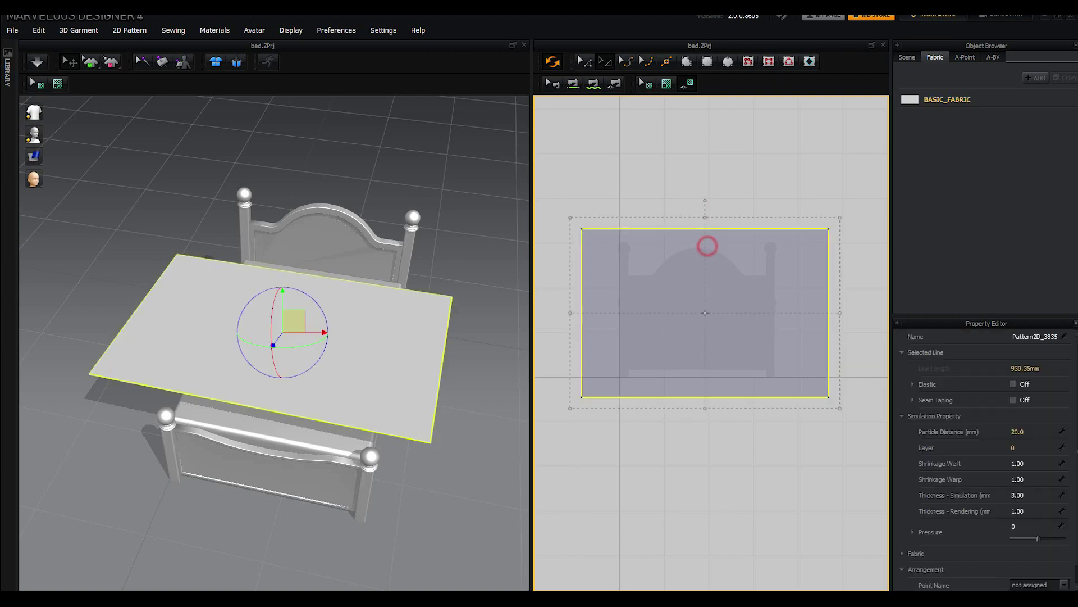
drag(705, 217, 705, 192)
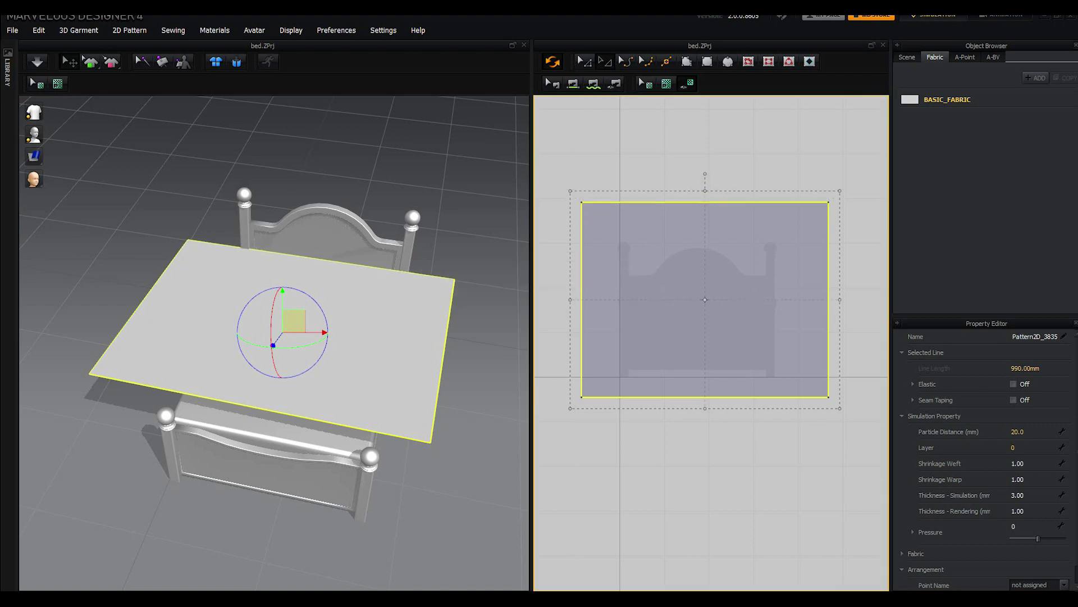
Step: Extend the pattern's left and right edges further out, to about 1100.42 mm wide
right_drag(292, 213, 400, 202)
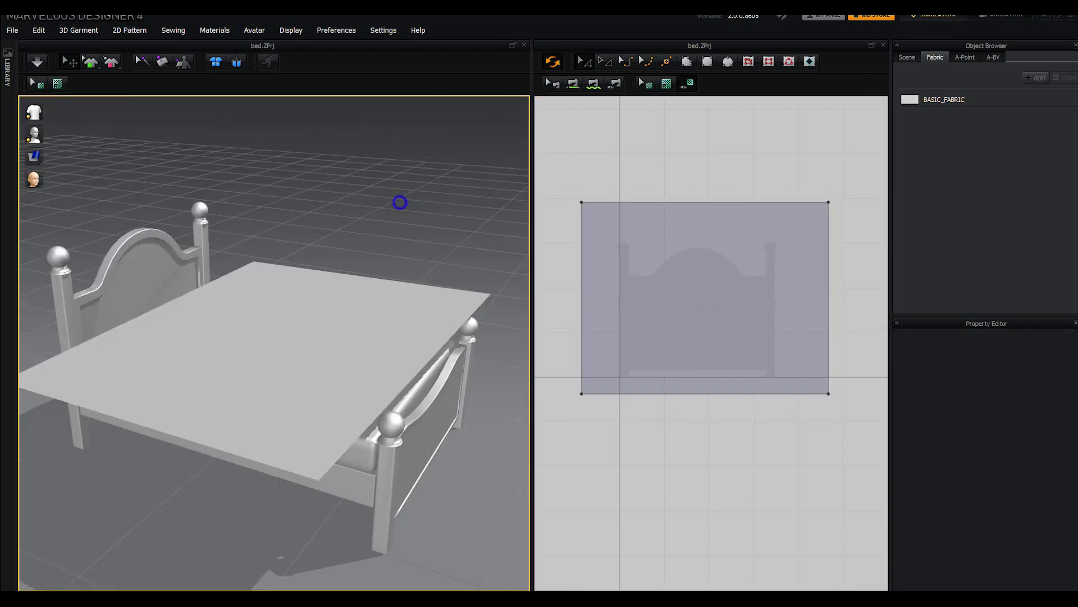
click(605, 61)
click(680, 272)
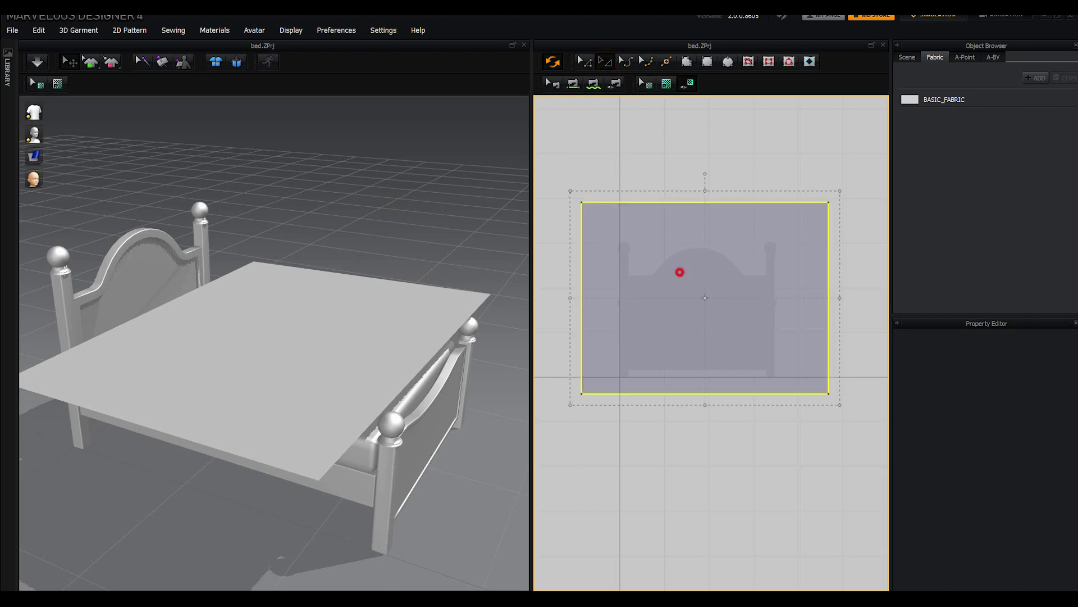
drag(582, 297, 554, 298)
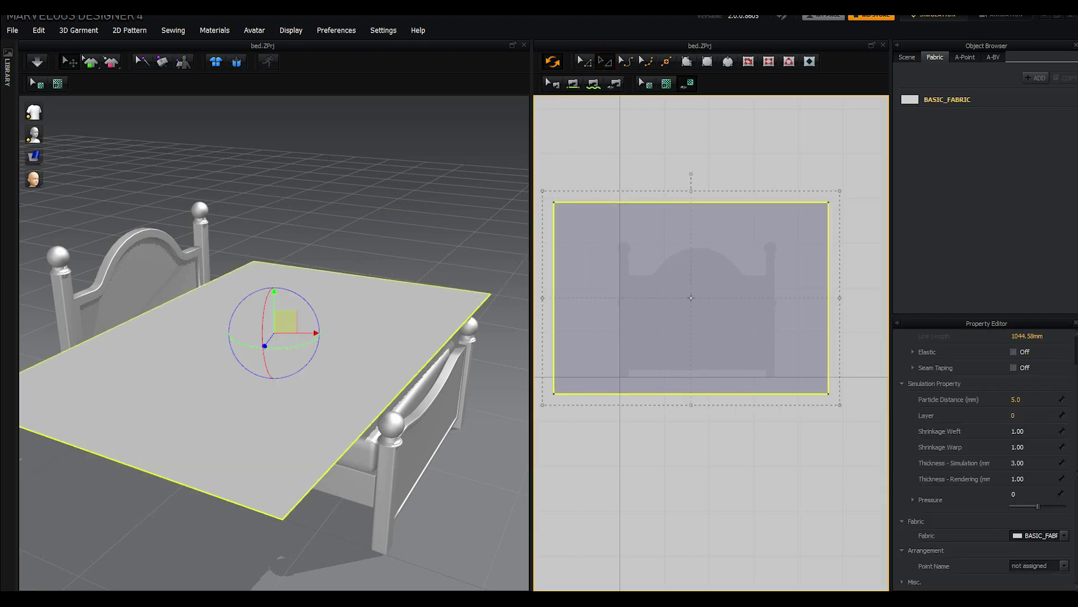
drag(840, 299, 865, 298)
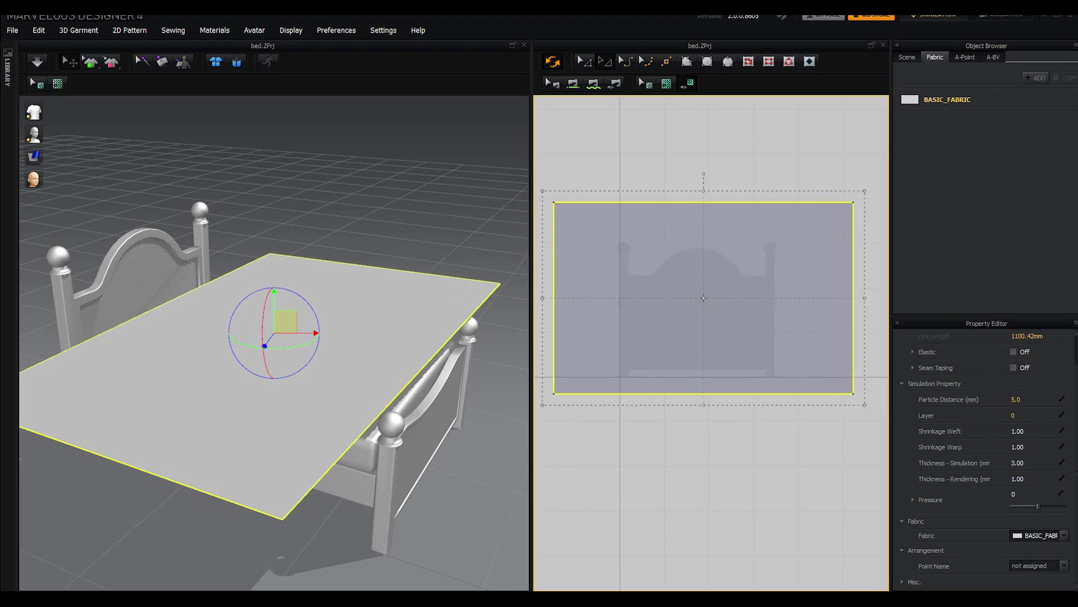
Step: Simulate the fabric draping over the bed and pull the cloth's right edge outward
key(space)
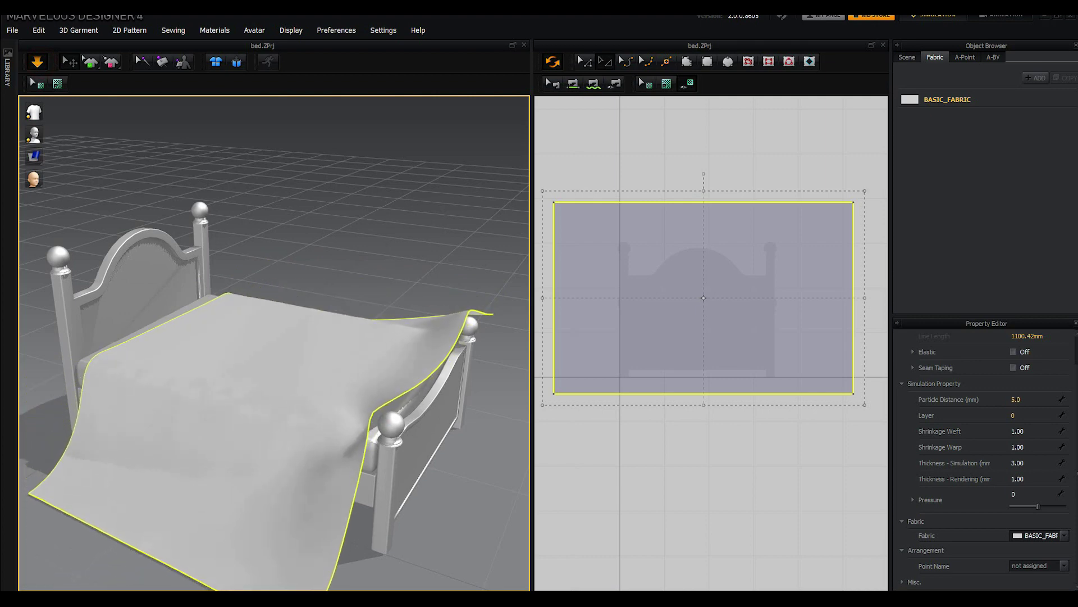
mouse_move(397, 277)
right_down()
mouse_move(478, 281)
mouse_move(337, 283)
right_up()
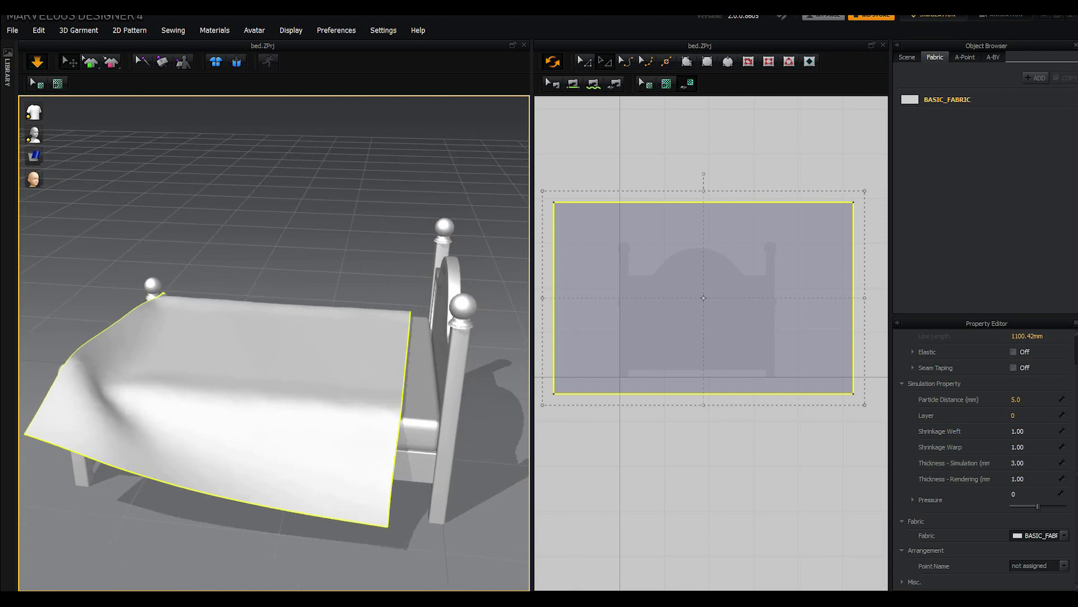
mouse_move(404, 409)
mouse_down()
mouse_move(437, 414)
mouse_move(433, 405)
mouse_up()
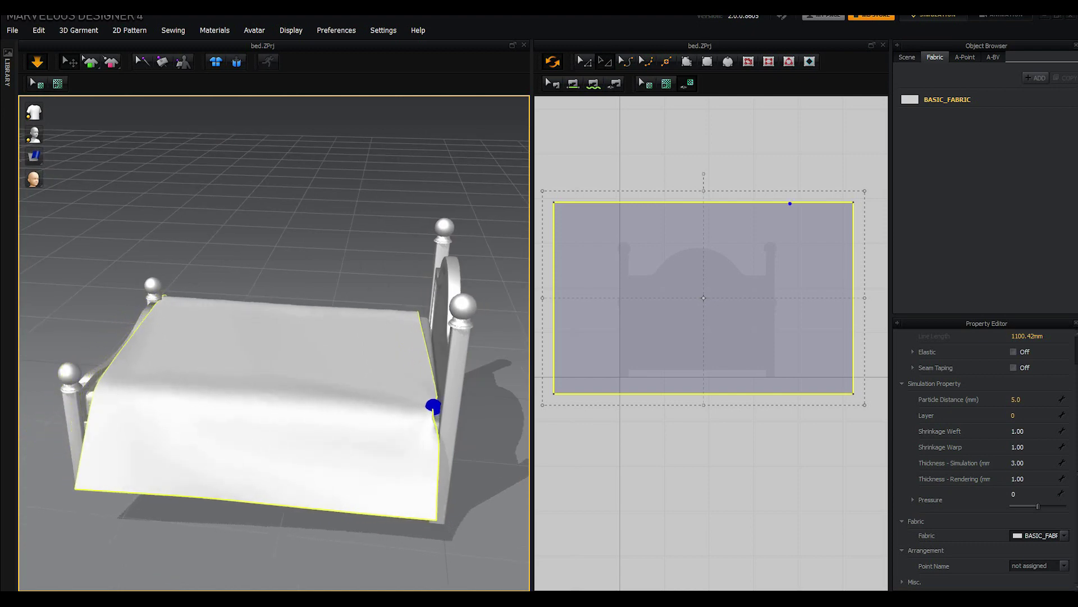
click(236, 270)
mouse_move(235, 270)
right_down()
mouse_move(264, 270)
mouse_move(242, 269)
right_up()
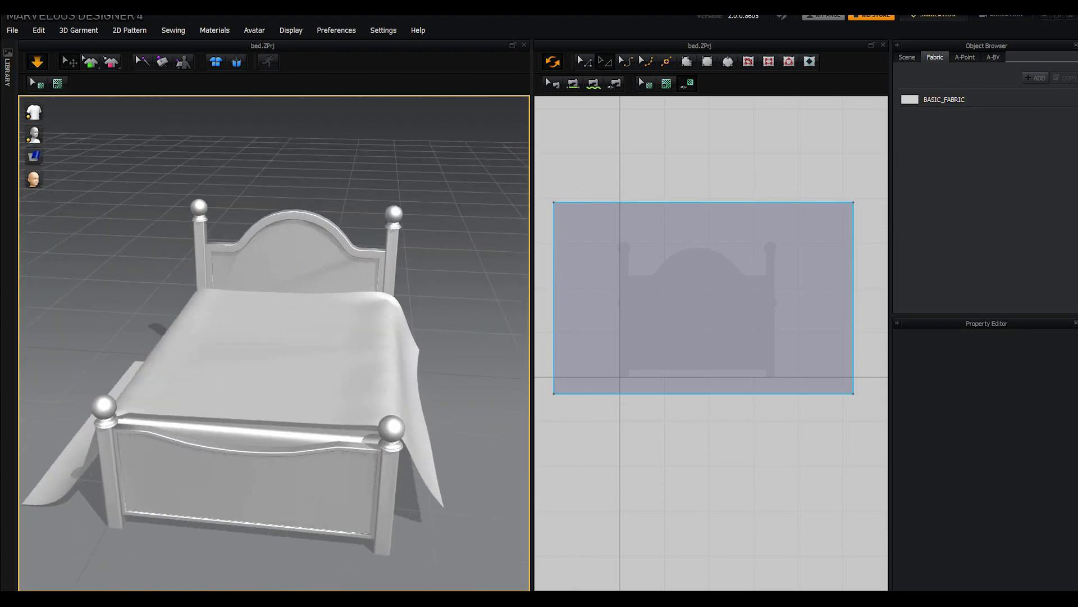
Step: Widen the sheet pattern on its right side and move its left edge inward
click(761, 322)
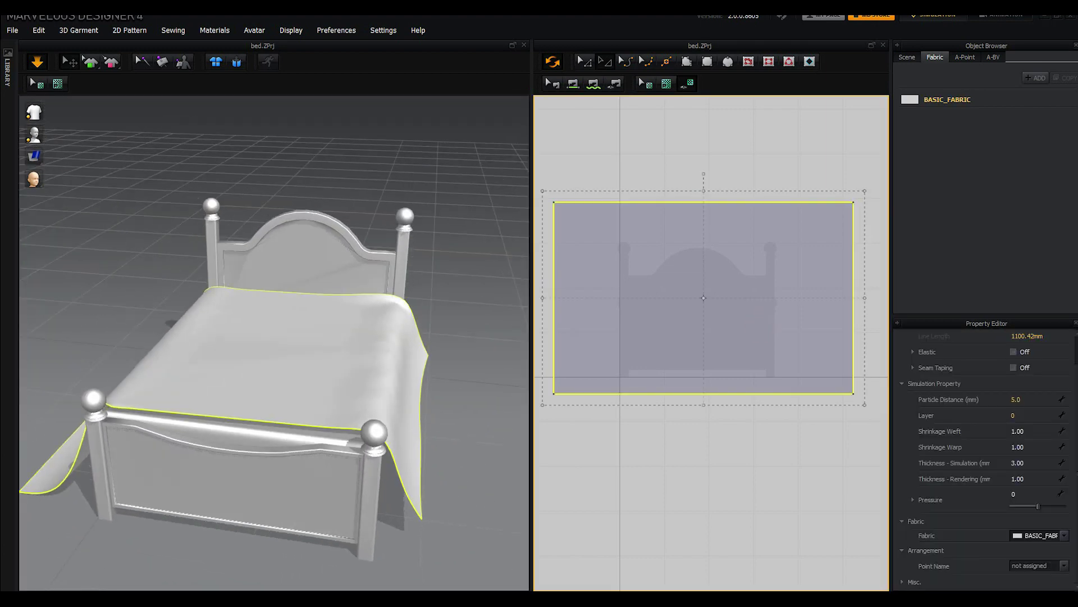
drag(853, 298, 888, 297)
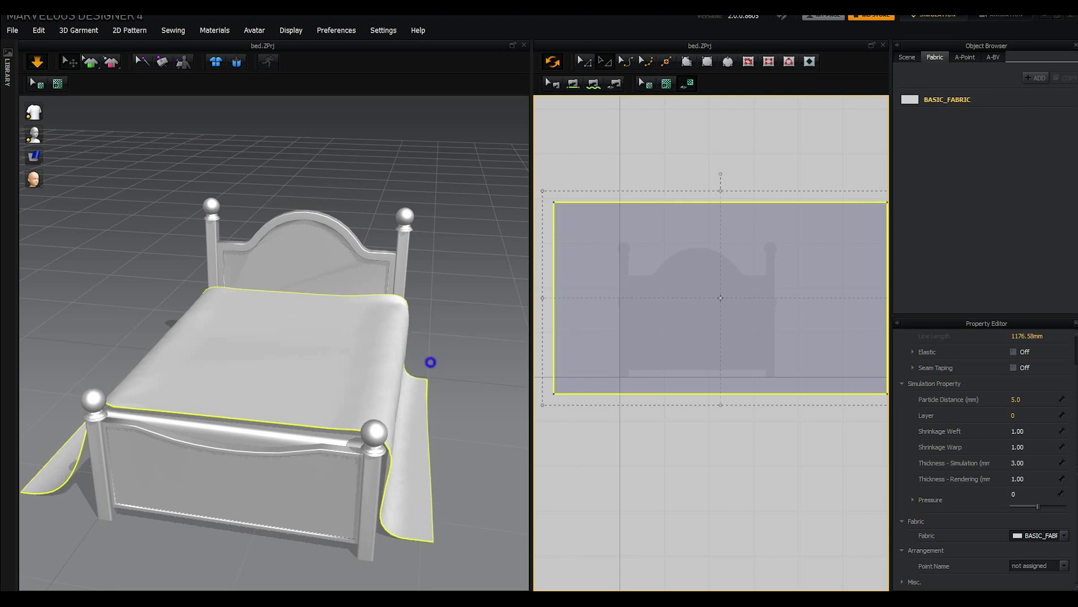
right_drag(429, 363, 494, 362)
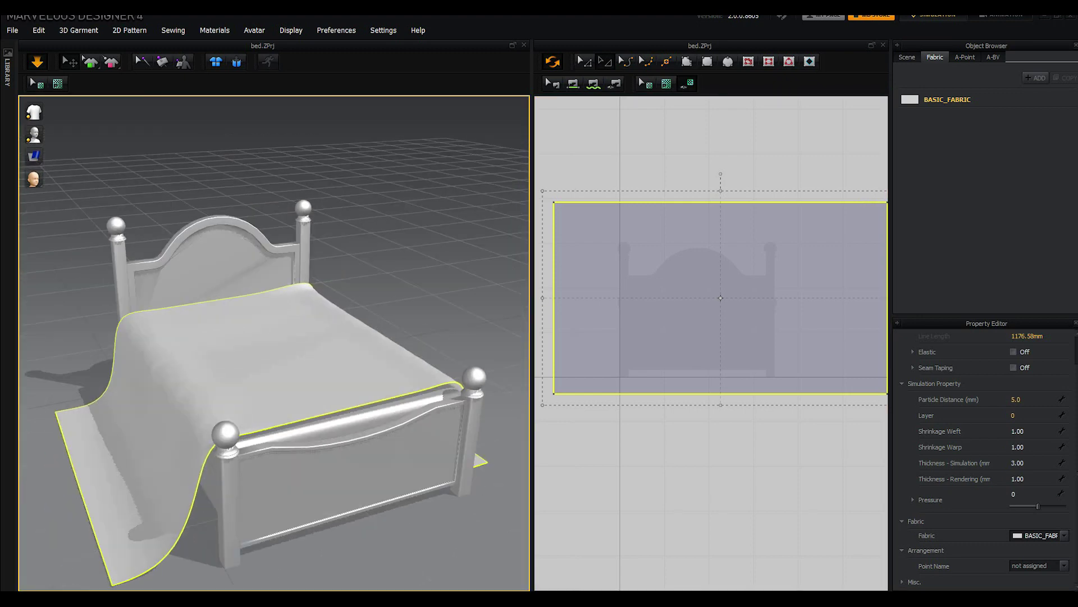
drag(543, 297, 561, 298)
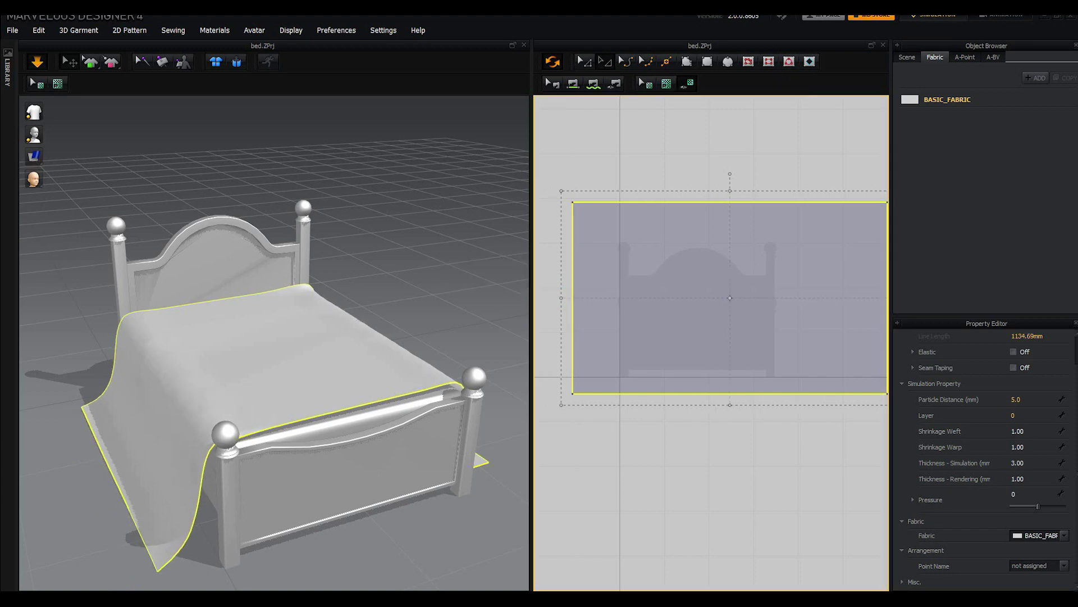
click(391, 303)
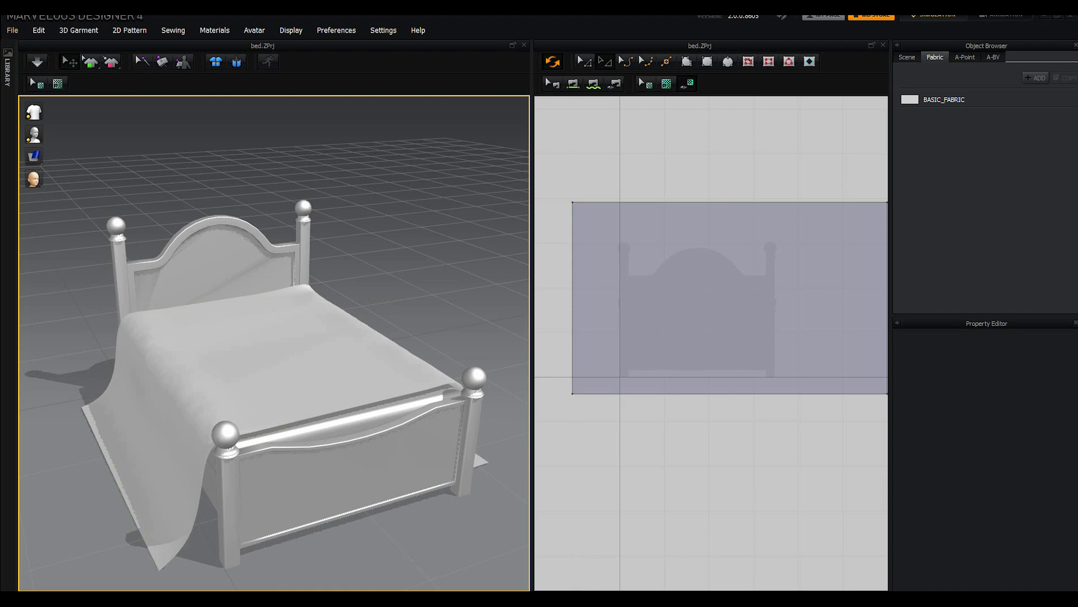
right_drag(483, 279, 514, 278)
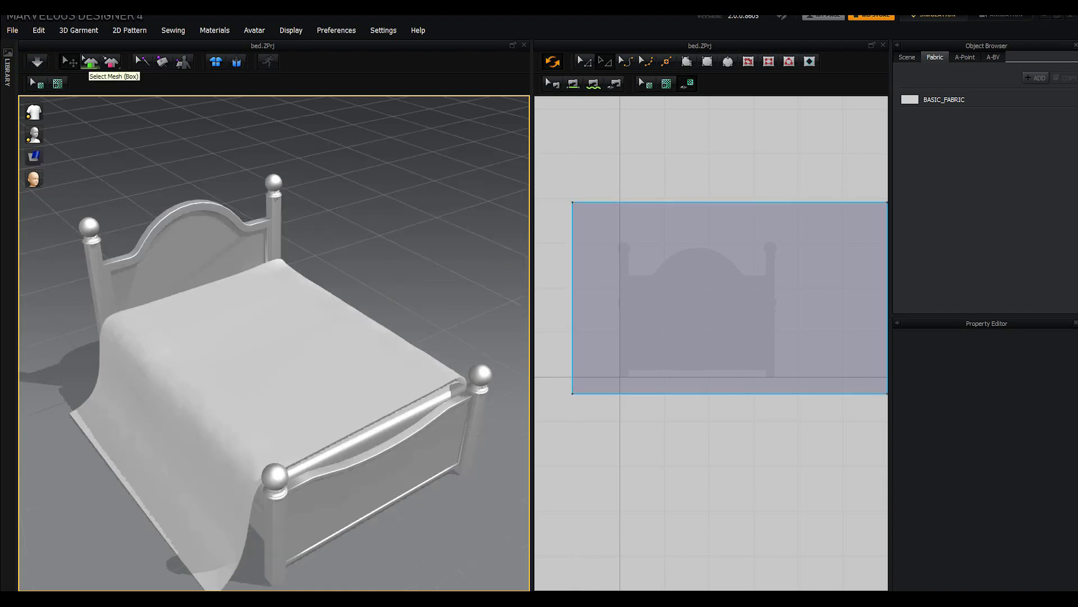
click(111, 62)
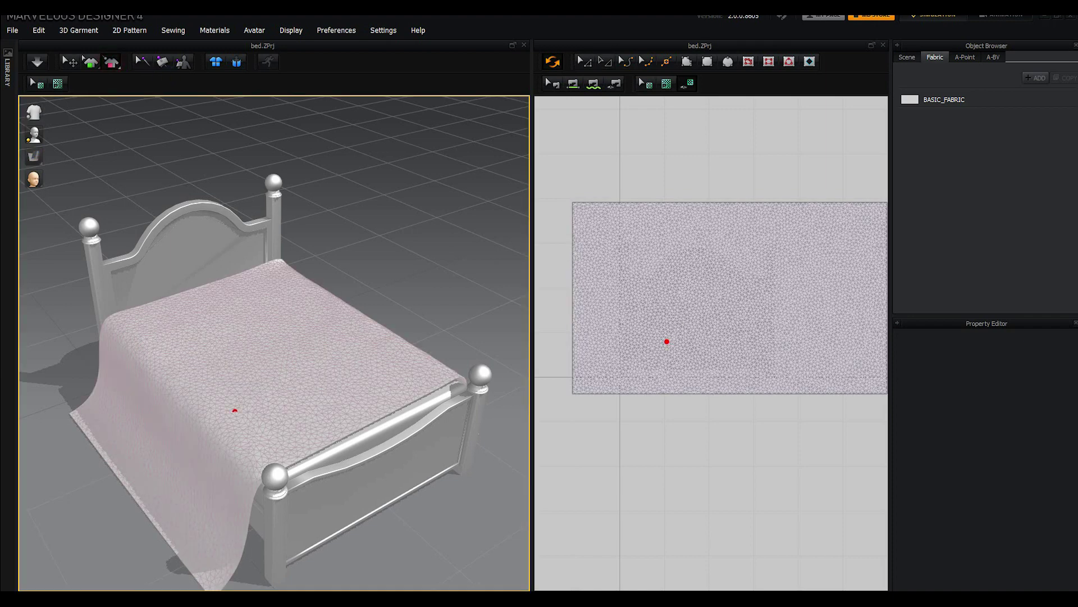
Step: Pin the draped sheet at four points along its left hanging side
click(242, 471)
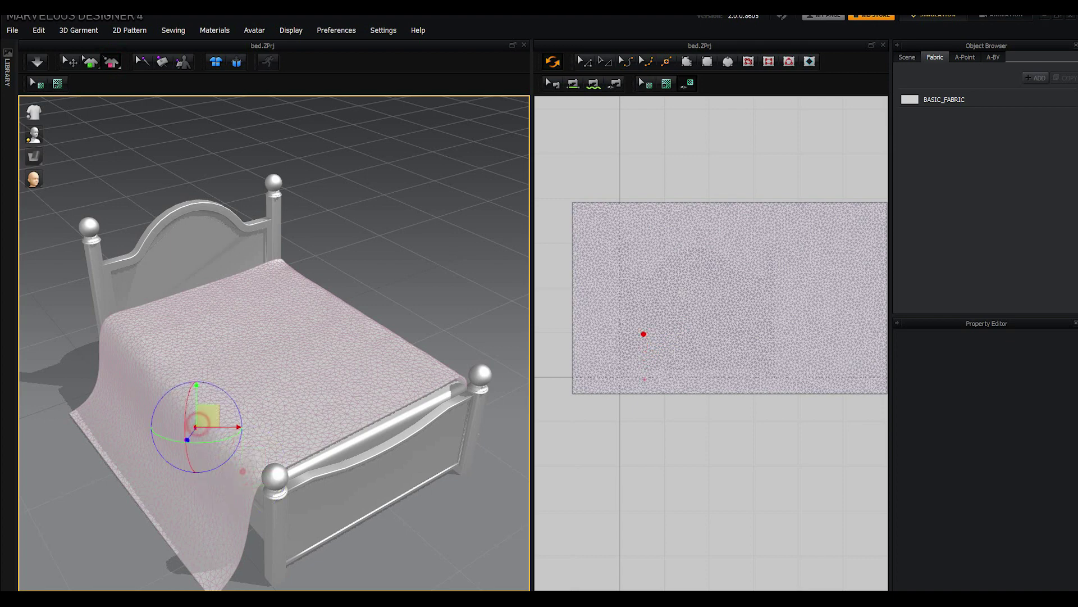
click(161, 384)
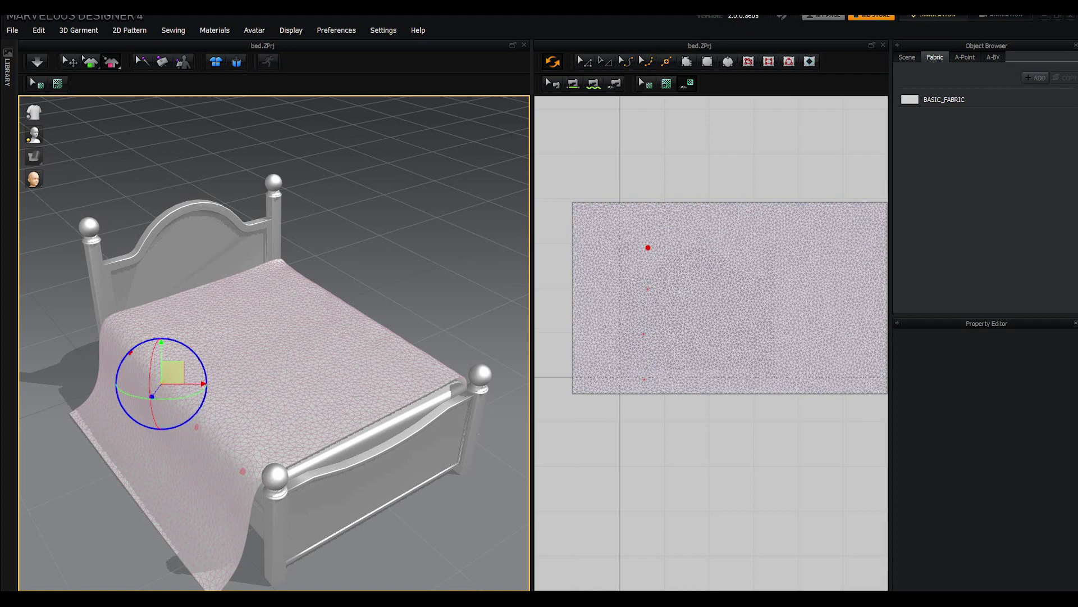
click(123, 346)
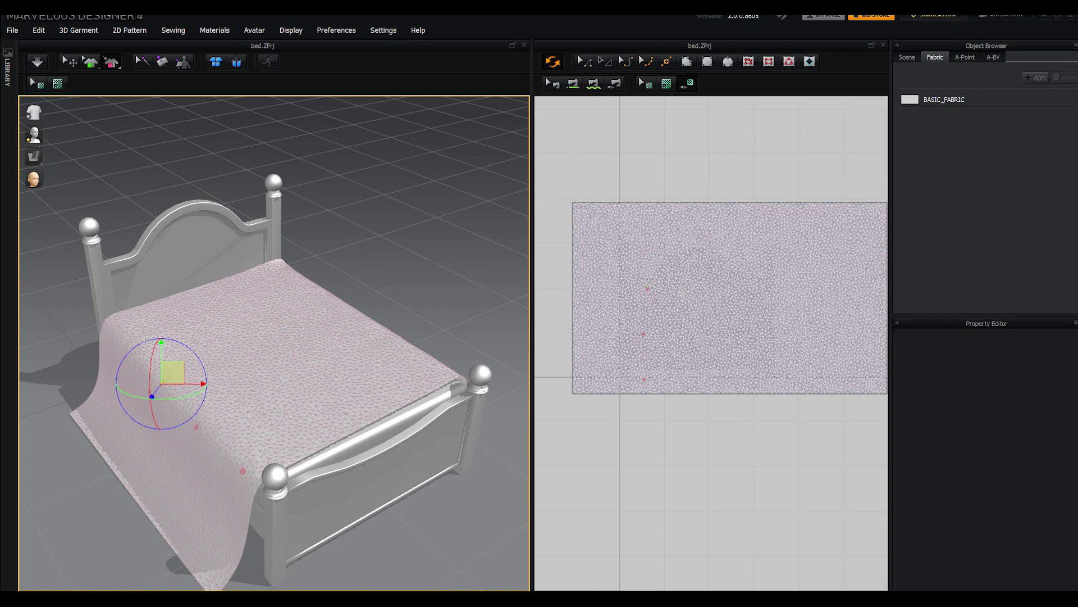
click(123, 347)
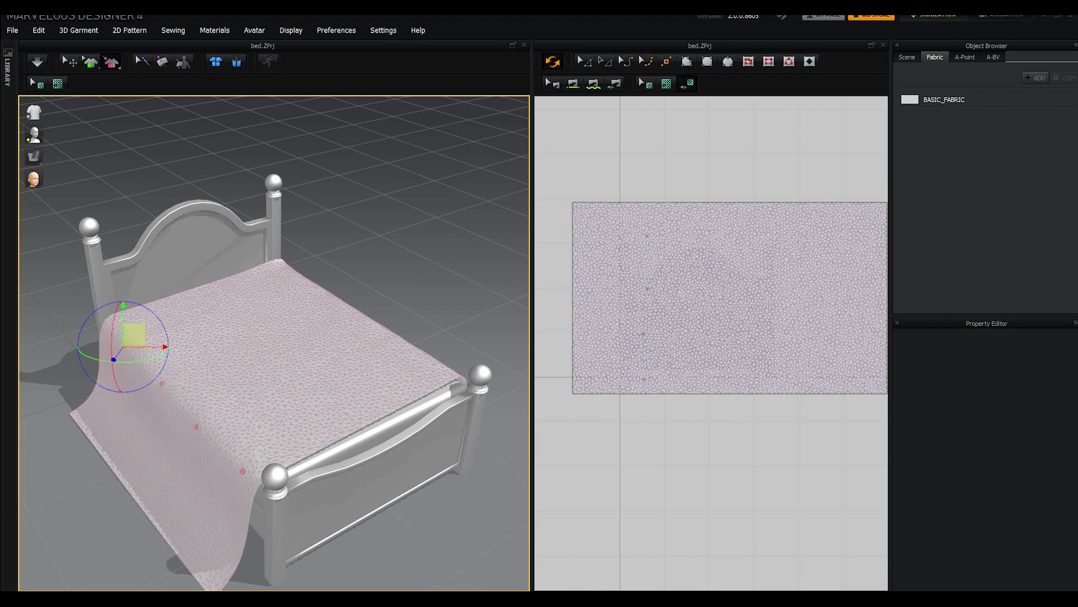
Step: Pin a row along the sheet's right side and bed-top centre, then resume simulation
right_drag(140, 449, 250, 456)
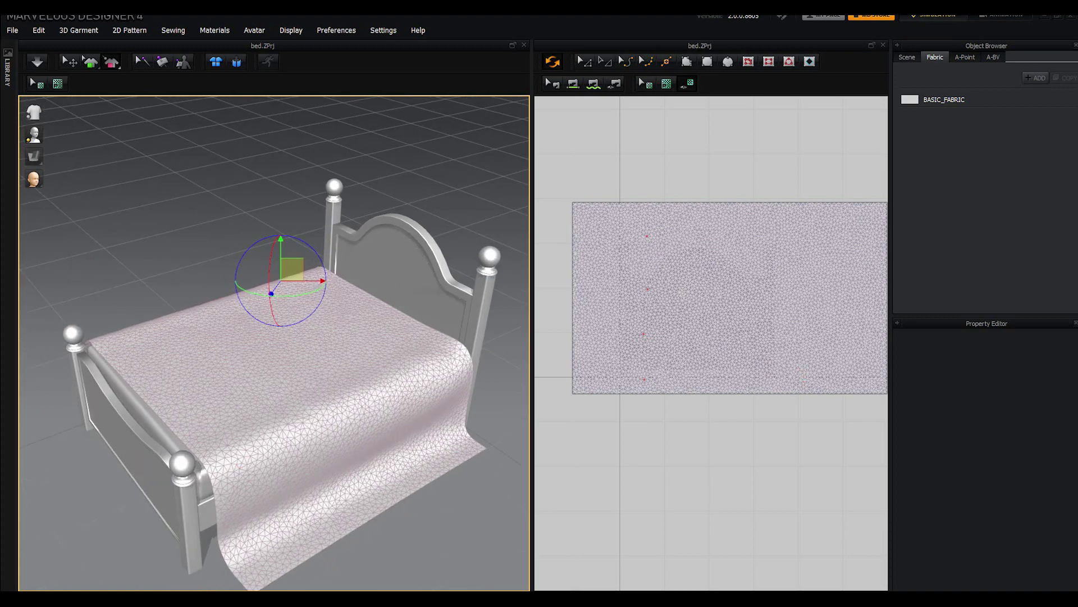
click(223, 470)
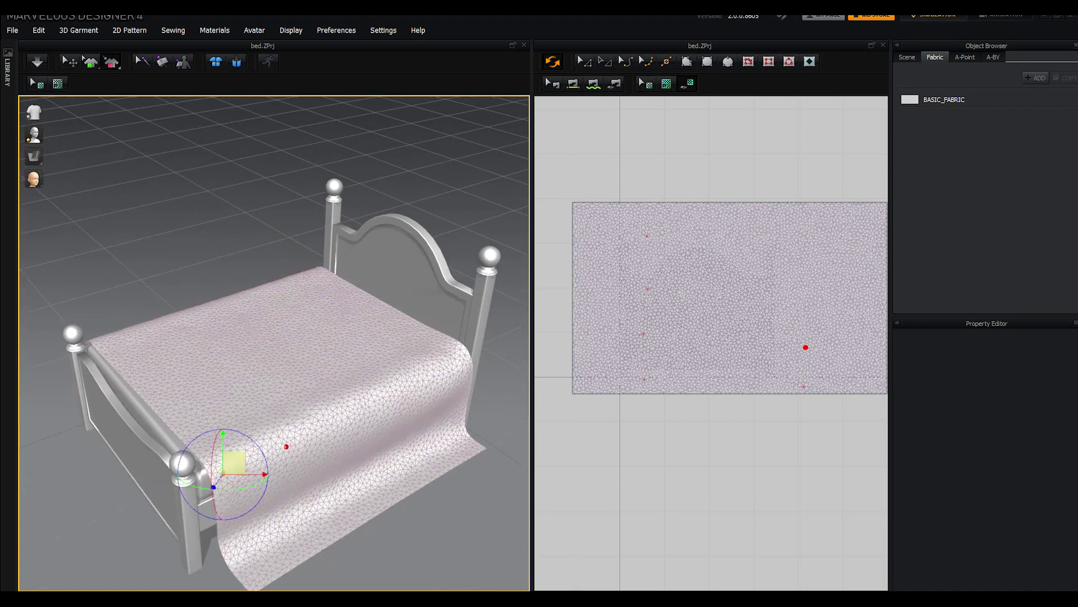
click(286, 447)
click(348, 417)
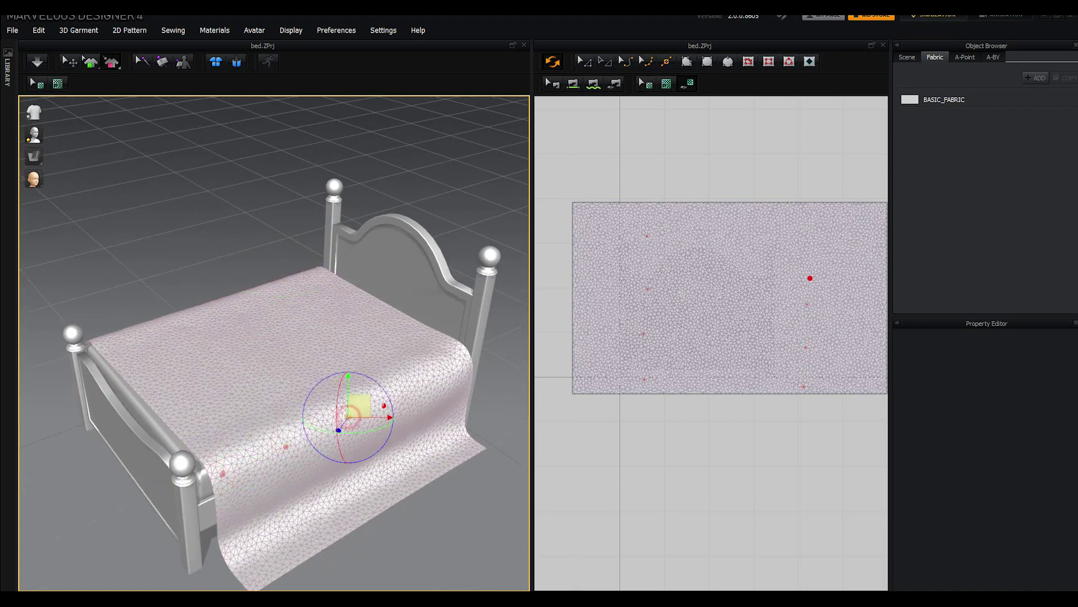
click(402, 392)
click(450, 366)
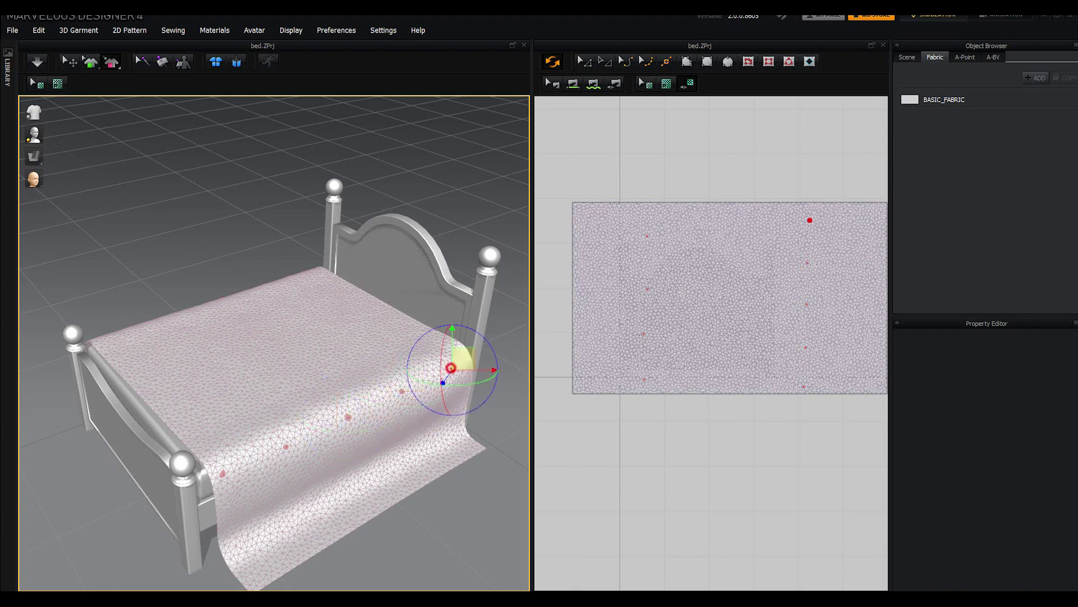
click(246, 366)
right_drag(245, 366, 326, 355)
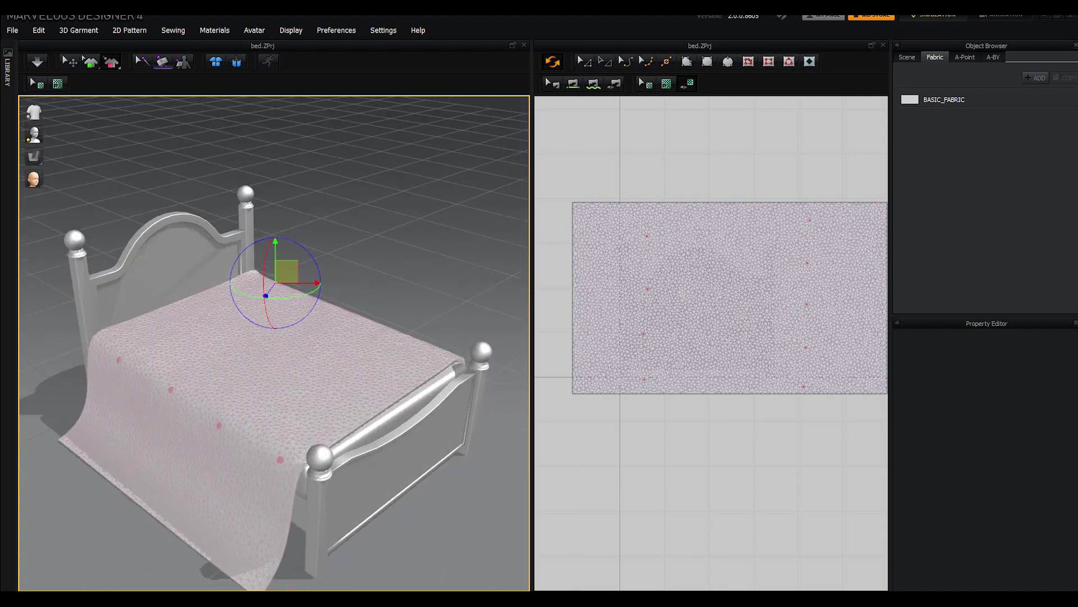
click(69, 62)
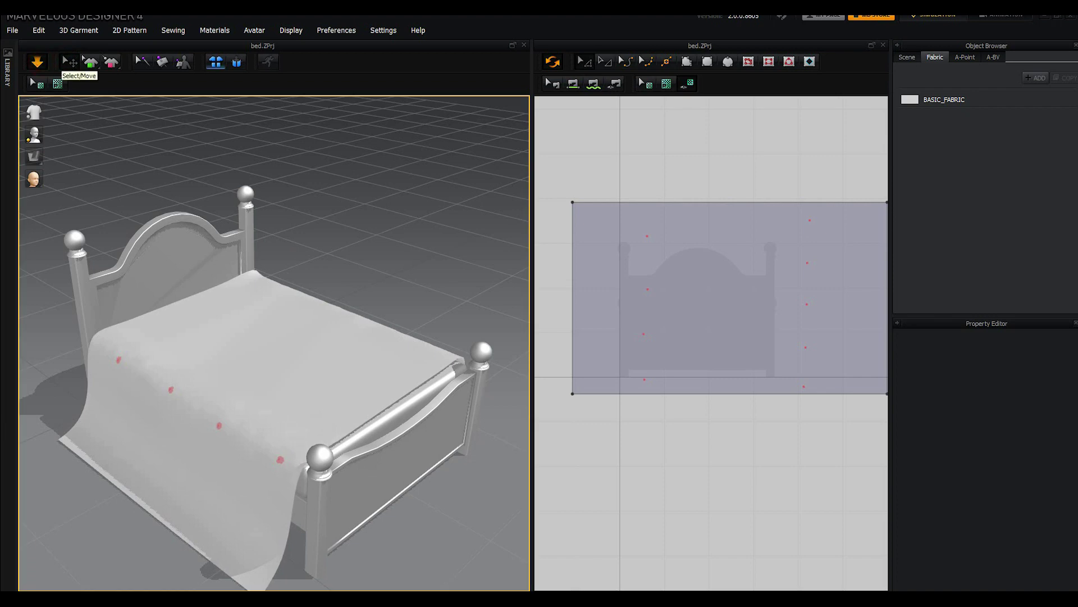
Step: Drag cloth points up and left, then pinch a gathered wrinkle near the footboard
right_drag(431, 480, 449, 482)
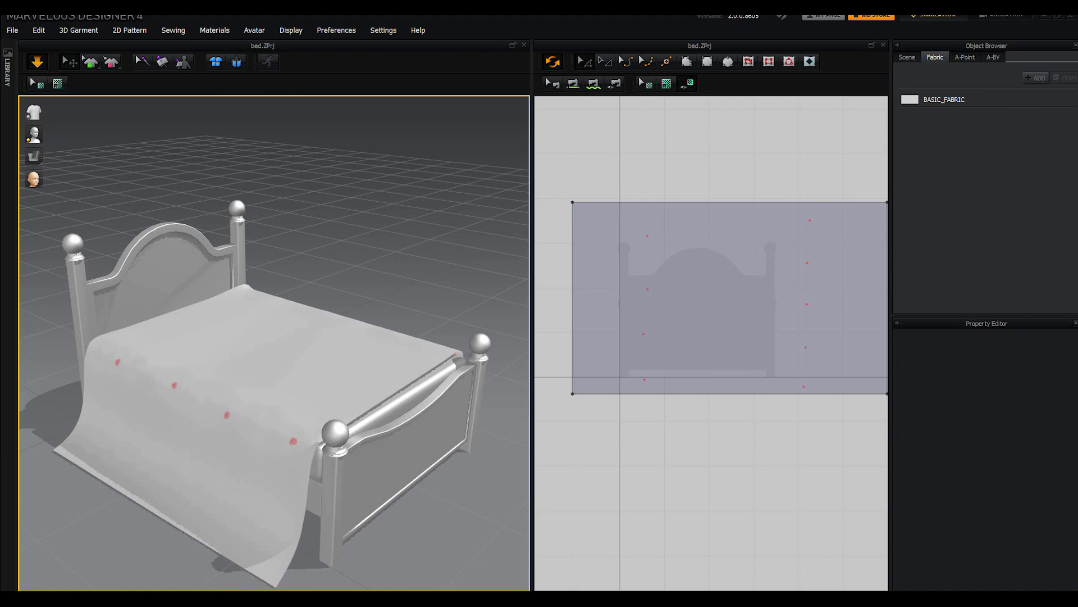
right_drag(431, 481, 438, 461)
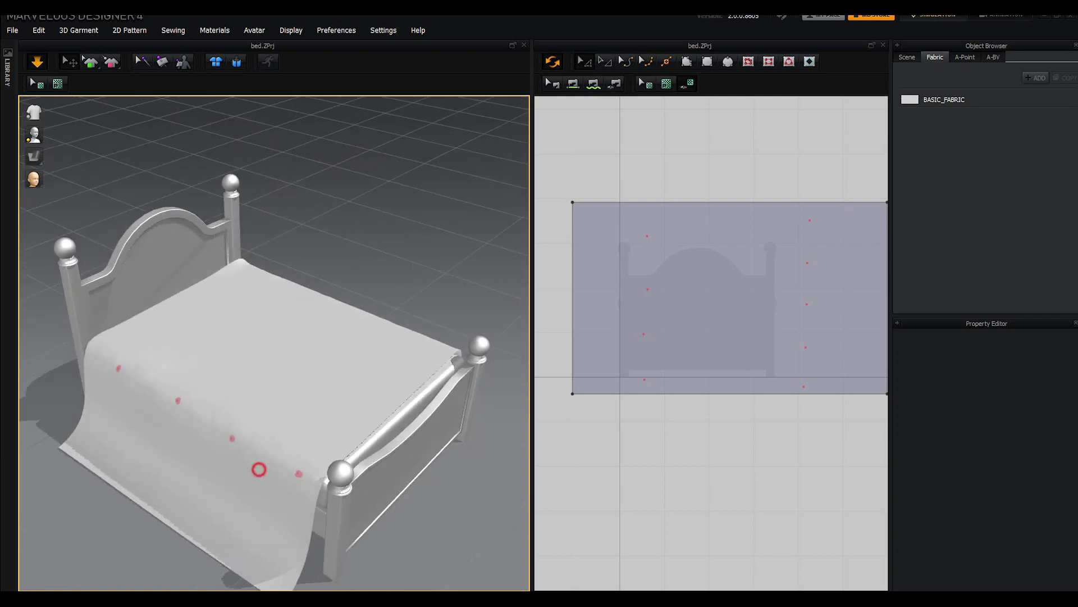
click(258, 469)
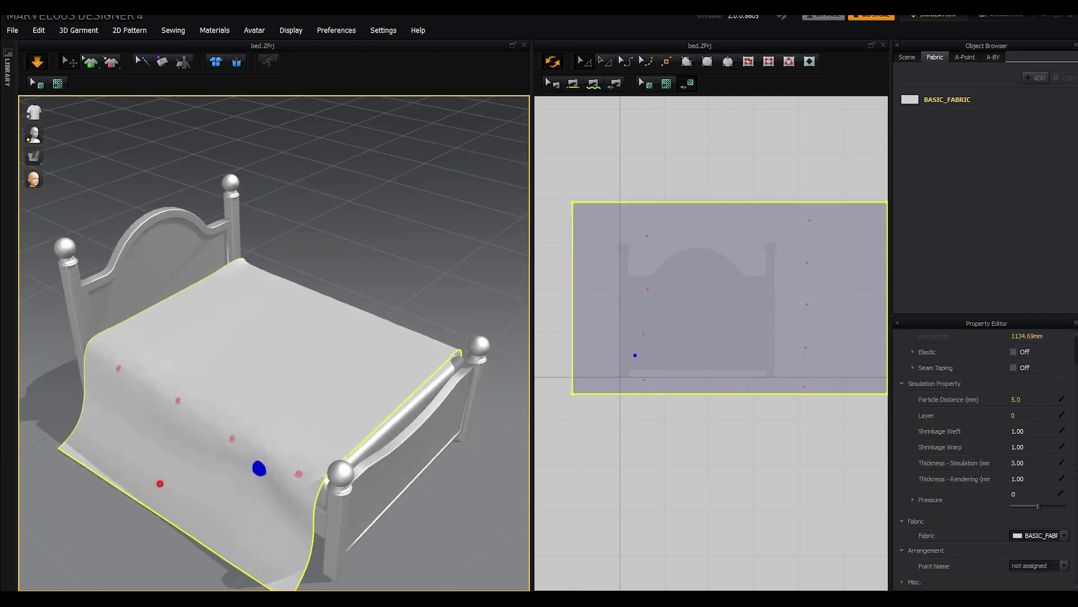
drag(259, 469, 170, 472)
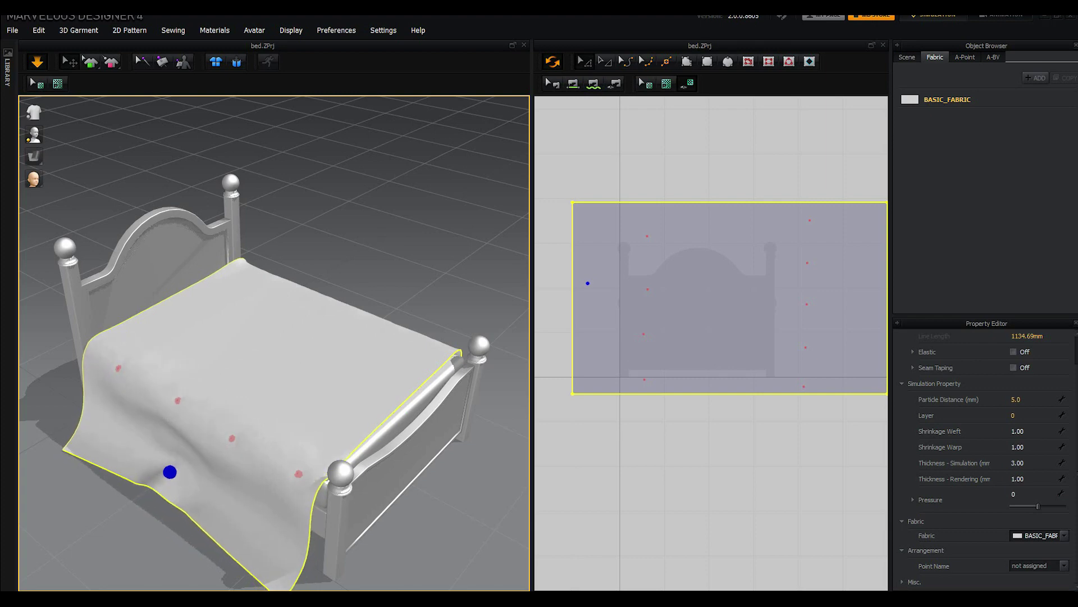
mouse_move(169, 472)
mouse_down()
mouse_move(94, 436)
mouse_move(109, 422)
mouse_up()
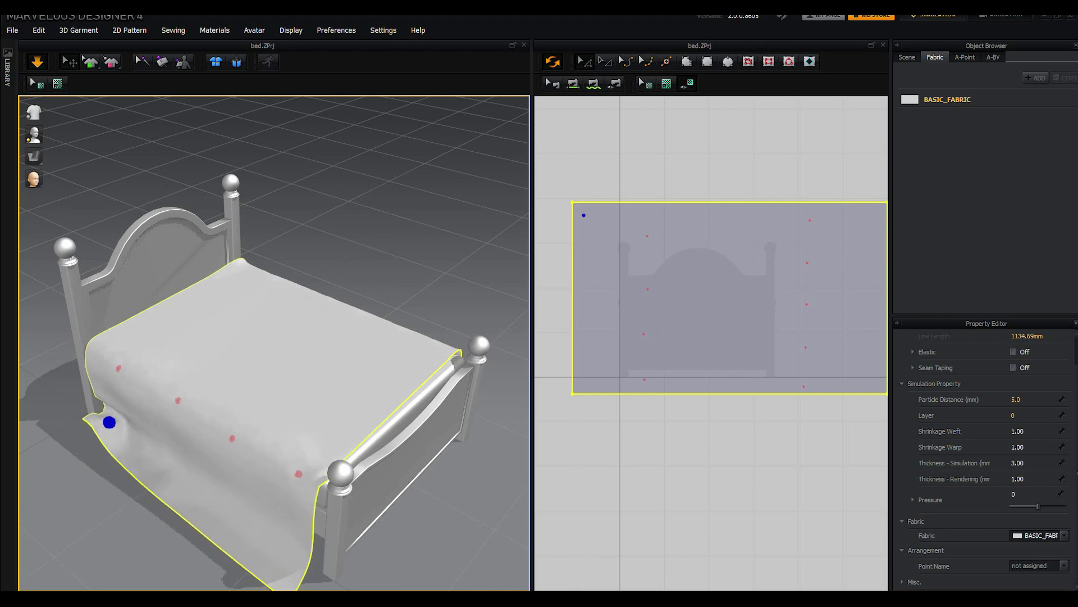
mouse_move(182, 418)
mouse_down()
mouse_move(170, 413)
mouse_move(181, 419)
mouse_up()
drag(212, 471, 214, 468)
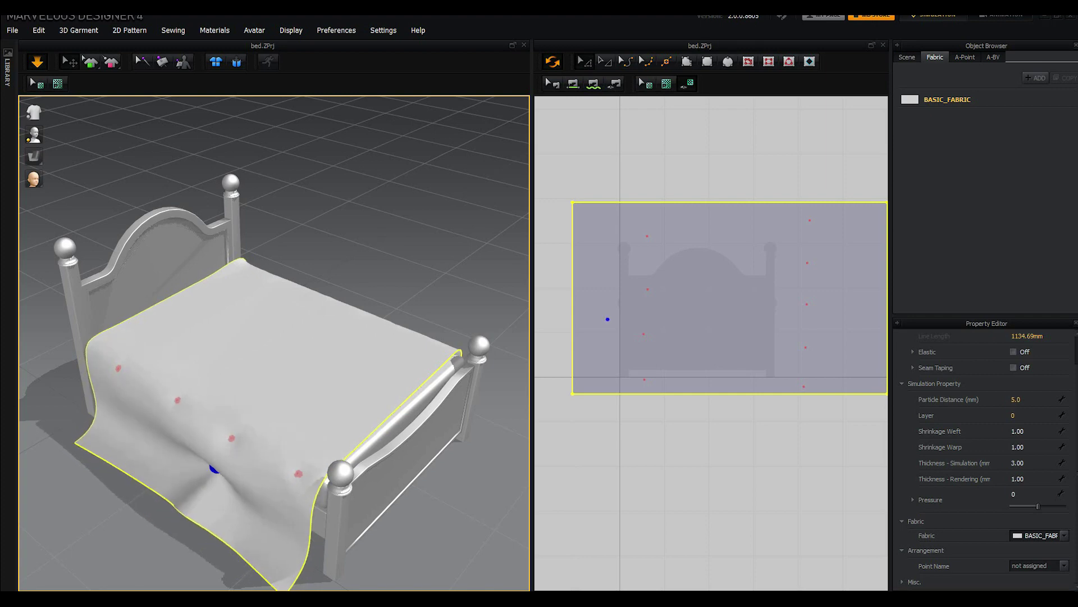
right_drag(378, 529, 315, 508)
drag(180, 442, 179, 436)
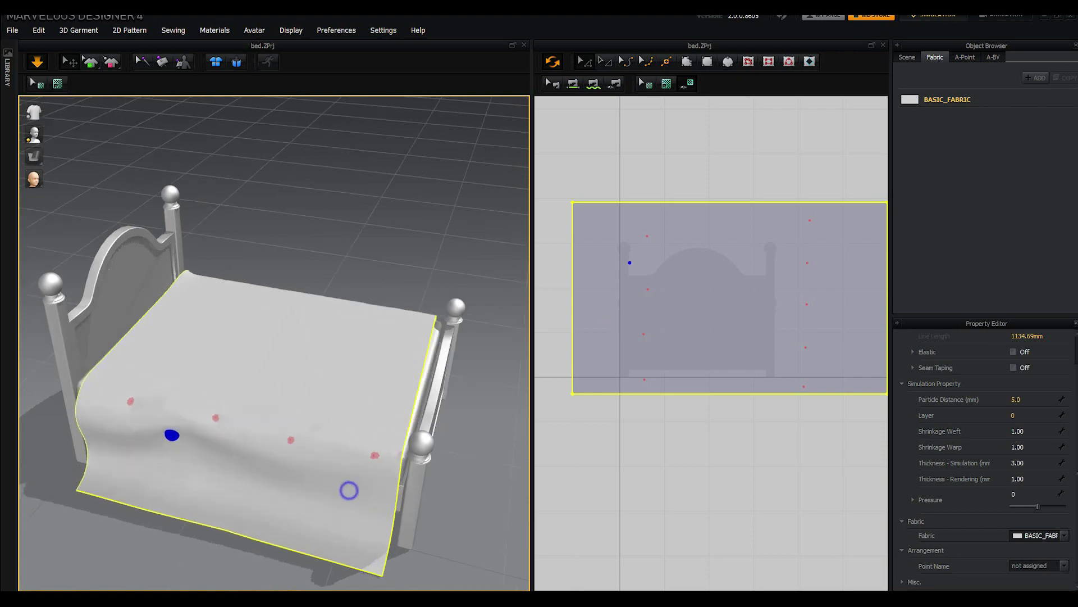
right_drag(347, 489, 213, 471)
drag(213, 470, 214, 467)
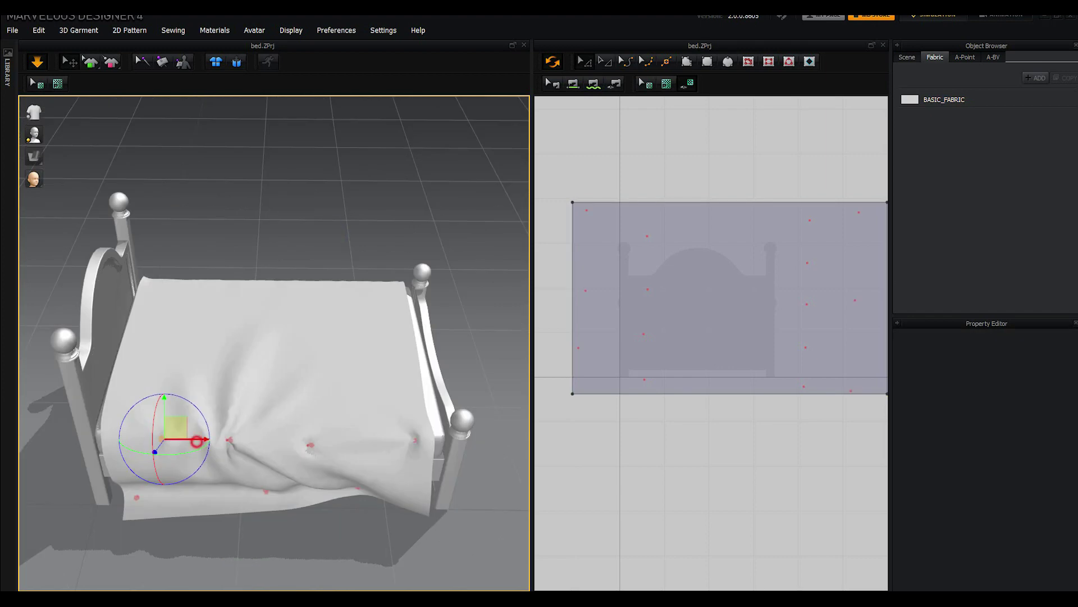
Step: Move the pinned cloth region left and shift the bottom-edge pin right along X
mouse_move(196, 441)
mouse_down()
mouse_move(158, 441)
mouse_move(171, 439)
mouse_move(138, 410)
mouse_up()
right_drag(276, 337, 370, 312)
right_drag(168, 511, 219, 509)
click(283, 496)
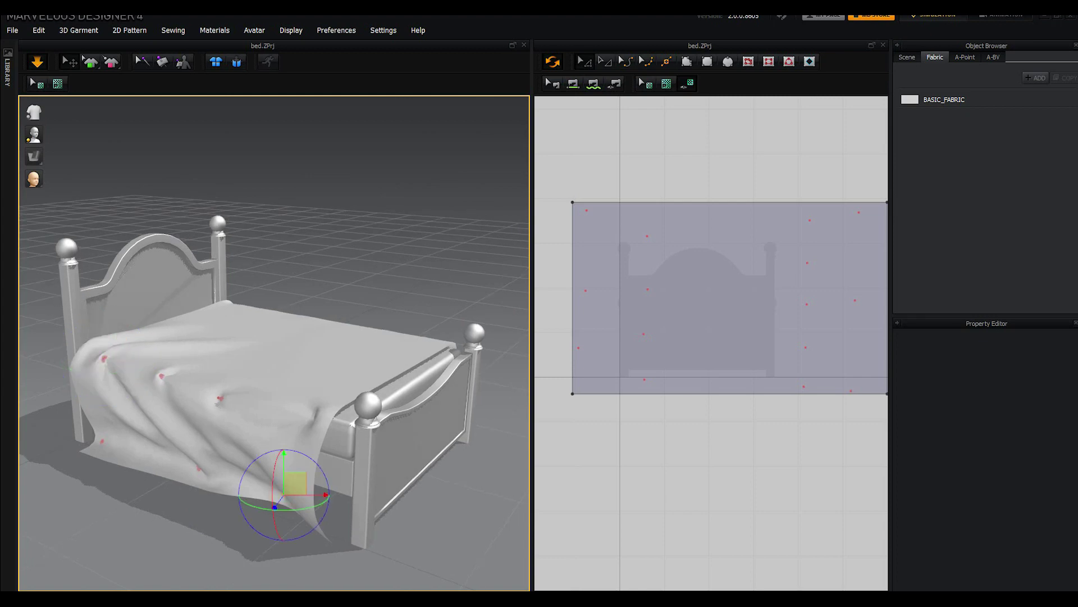
right_drag(315, 506, 384, 495)
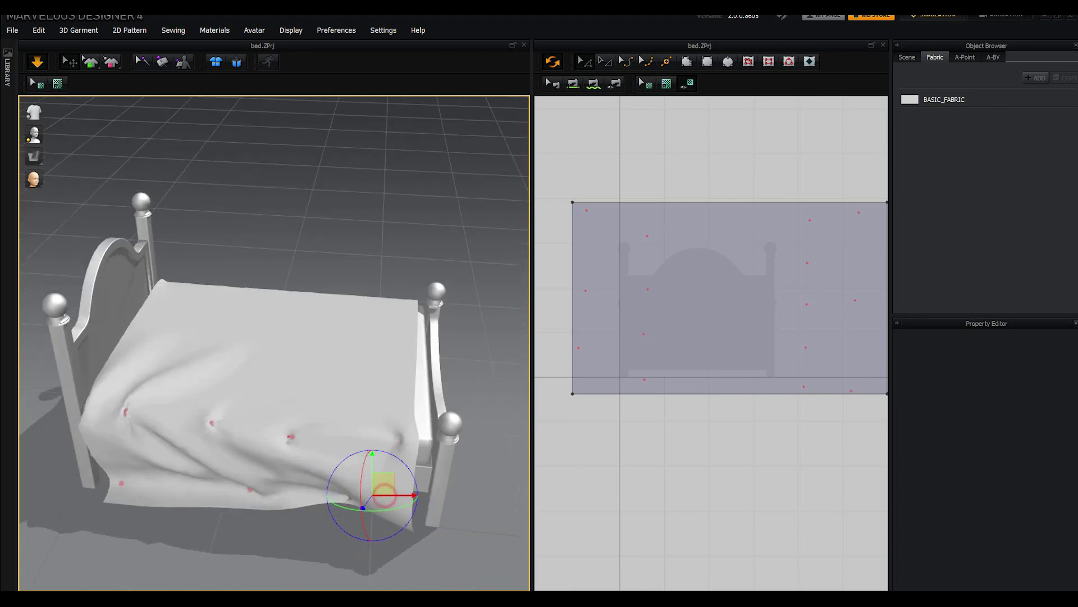
drag(384, 494, 392, 494)
mouse_move(451, 512)
right_down()
mouse_move(287, 510)
mouse_move(331, 481)
mouse_move(382, 480)
right_up()
Step: Slide three pins along the sheet's front edge sideways so the cloth bunches into folds
click(279, 487)
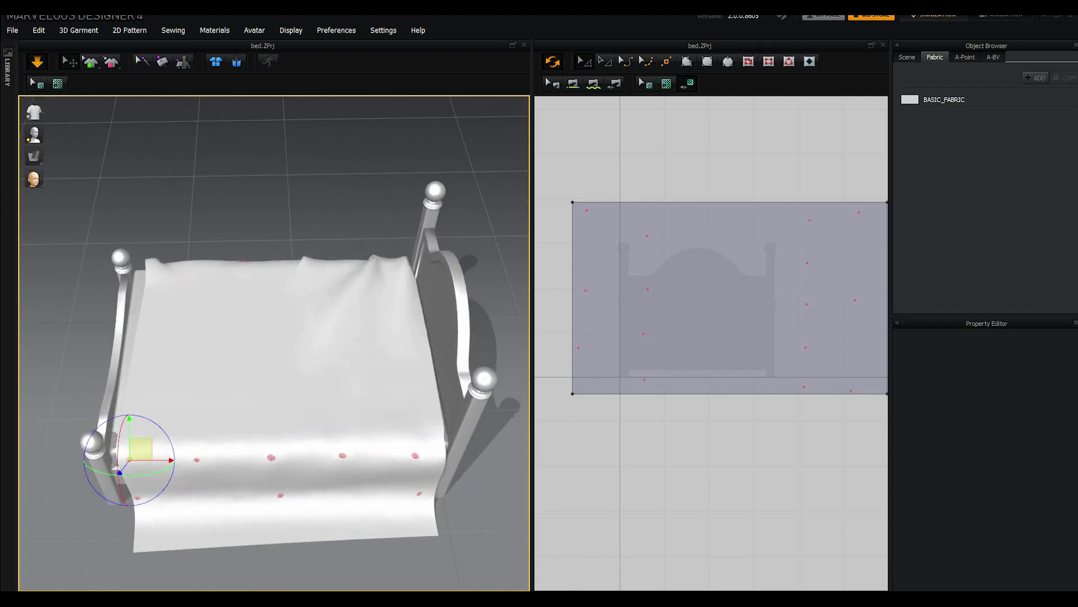
drag(166, 459, 142, 459)
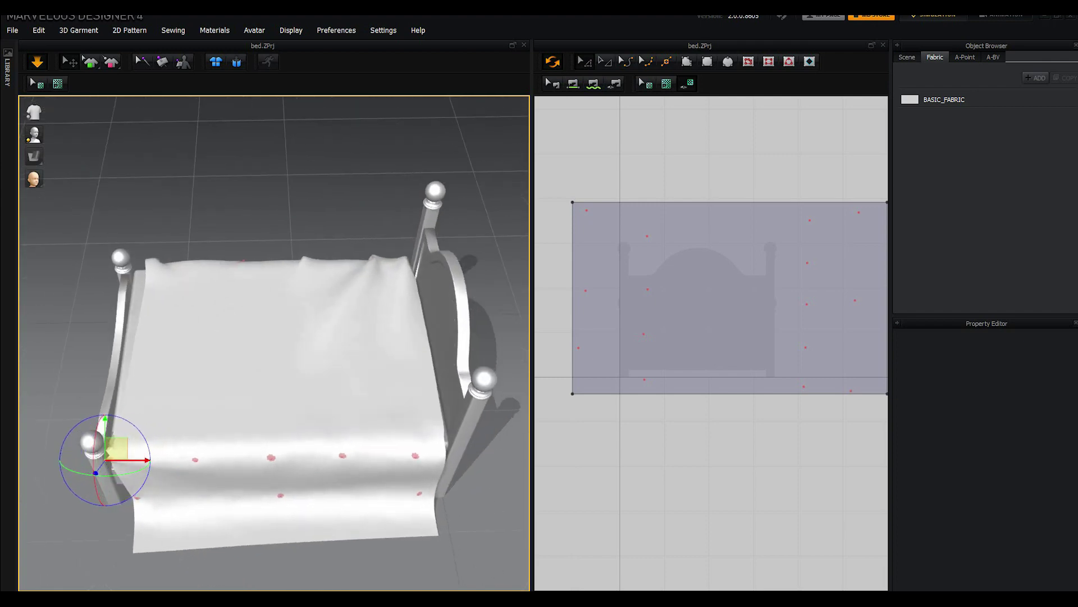
click(194, 461)
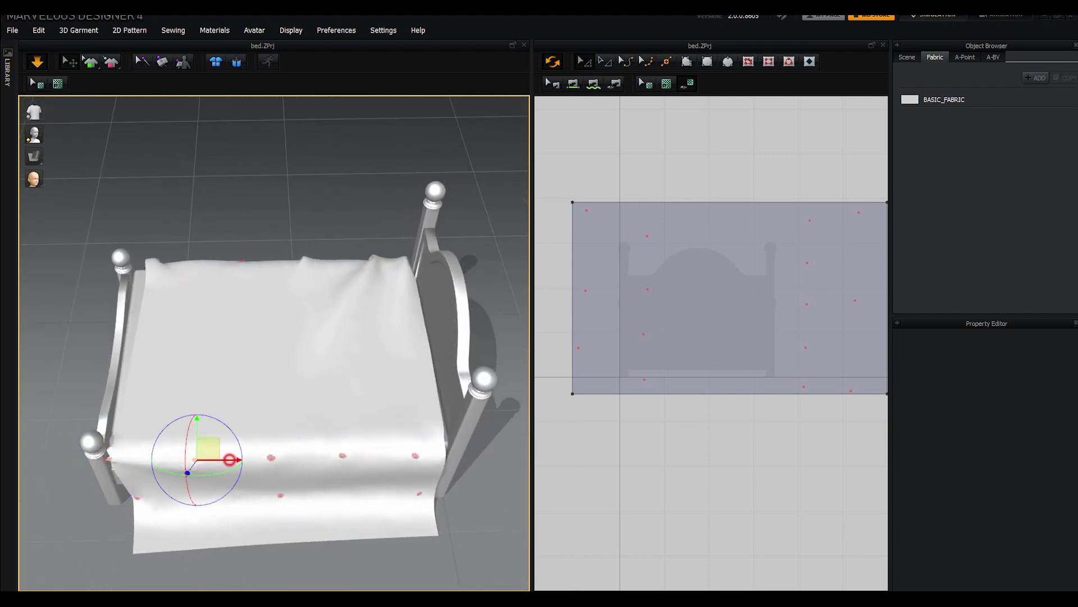
mouse_move(229, 459)
mouse_down()
mouse_move(254, 460)
mouse_move(193, 459)
mouse_up()
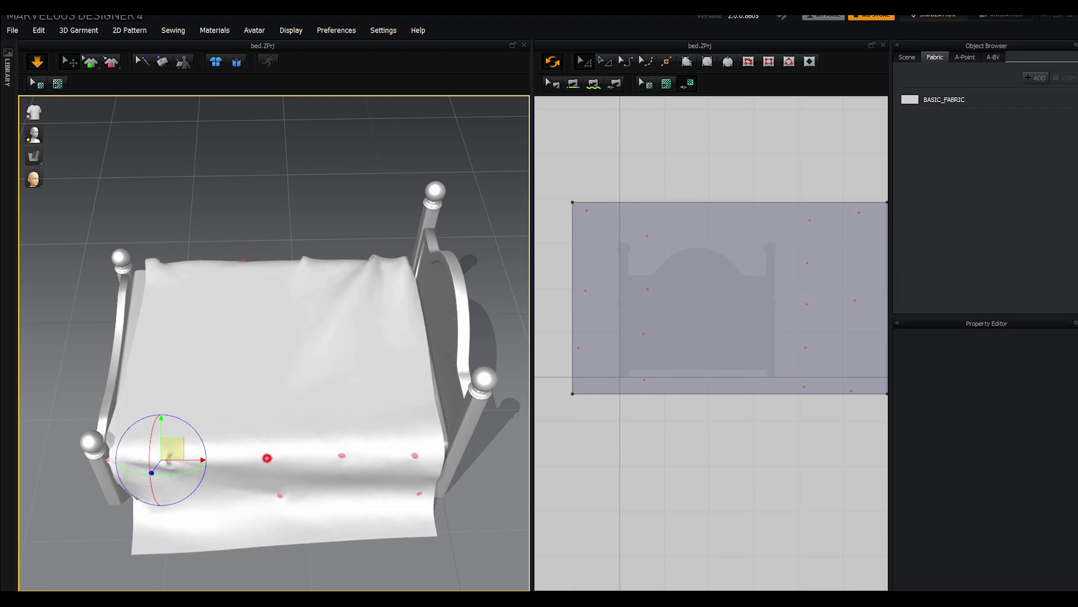
click(267, 458)
mouse_move(267, 458)
mouse_down()
mouse_move(228, 457)
mouse_move(264, 458)
mouse_move(265, 442)
mouse_move(265, 452)
mouse_move(412, 453)
mouse_up()
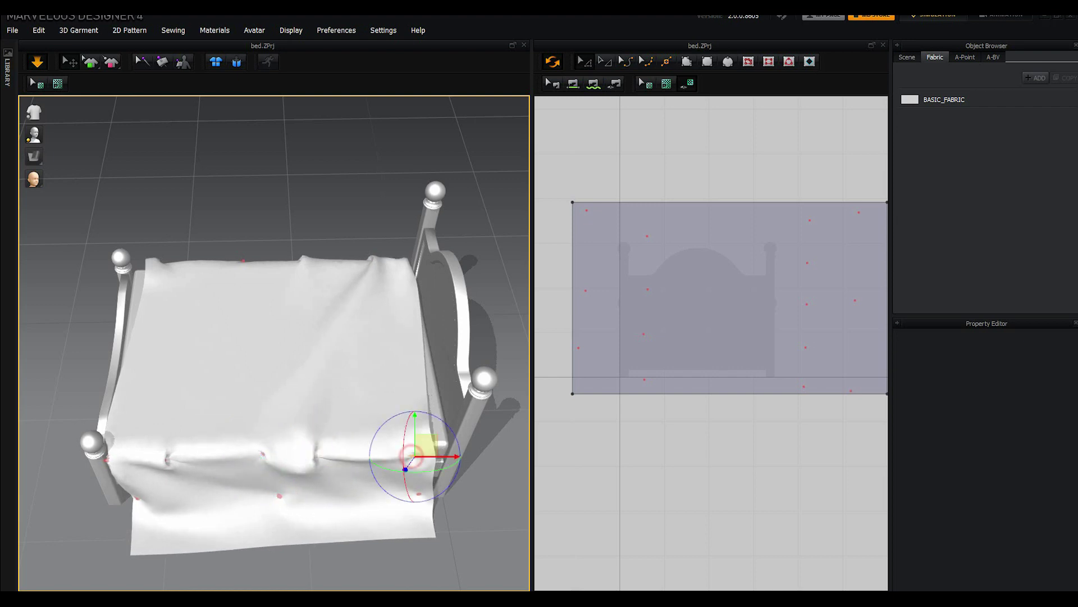
Step: Nudge the right-side pin slightly right, view toward the headboard, and restart simulation
click(444, 455)
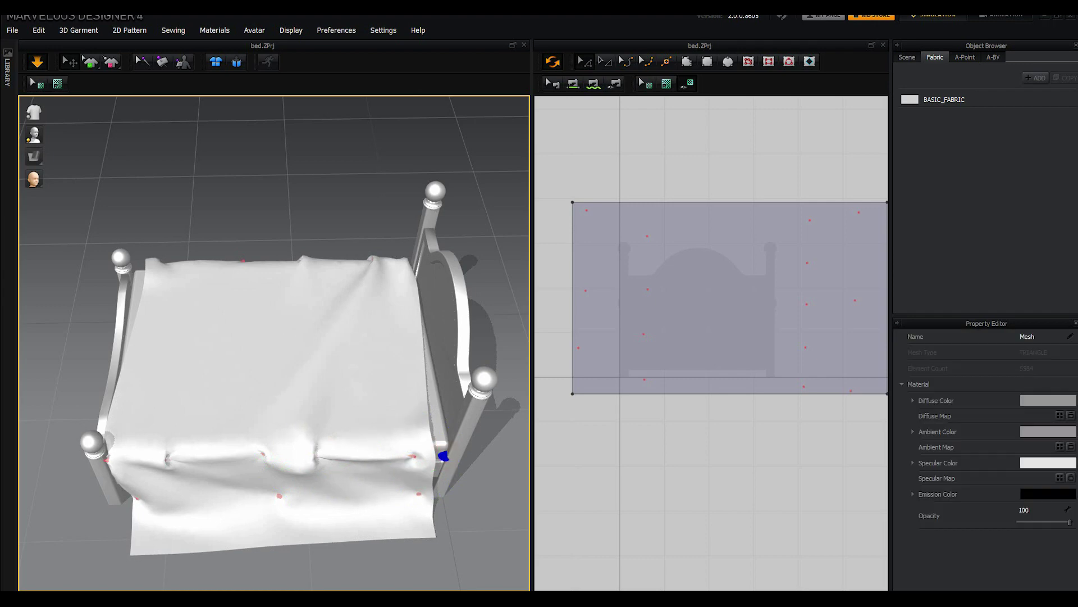
click(413, 457)
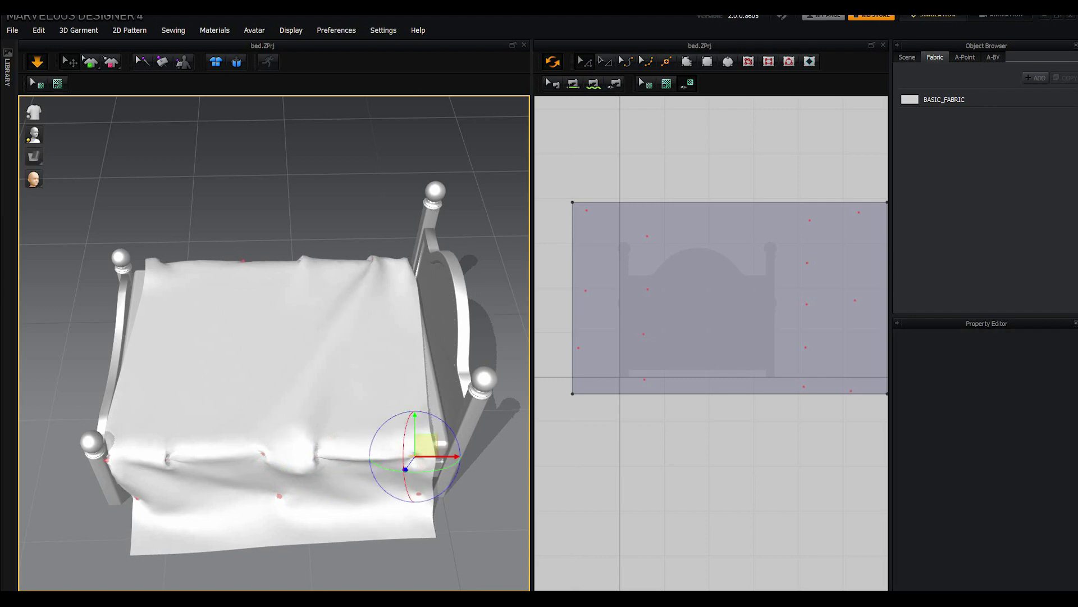
drag(446, 456, 457, 456)
right_drag(443, 455, 476, 434)
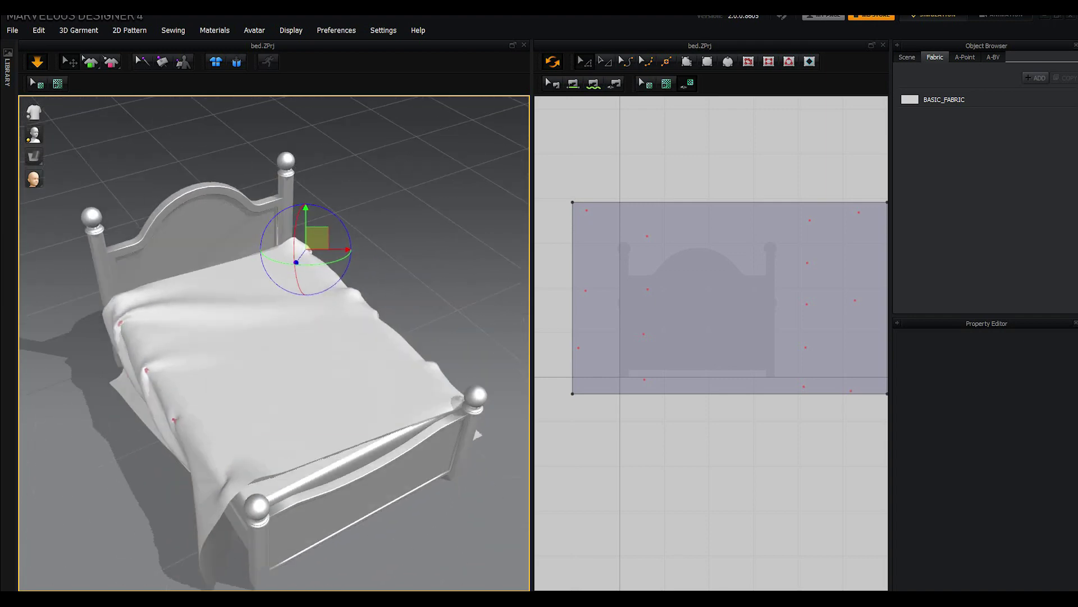
right_drag(476, 434, 522, 437)
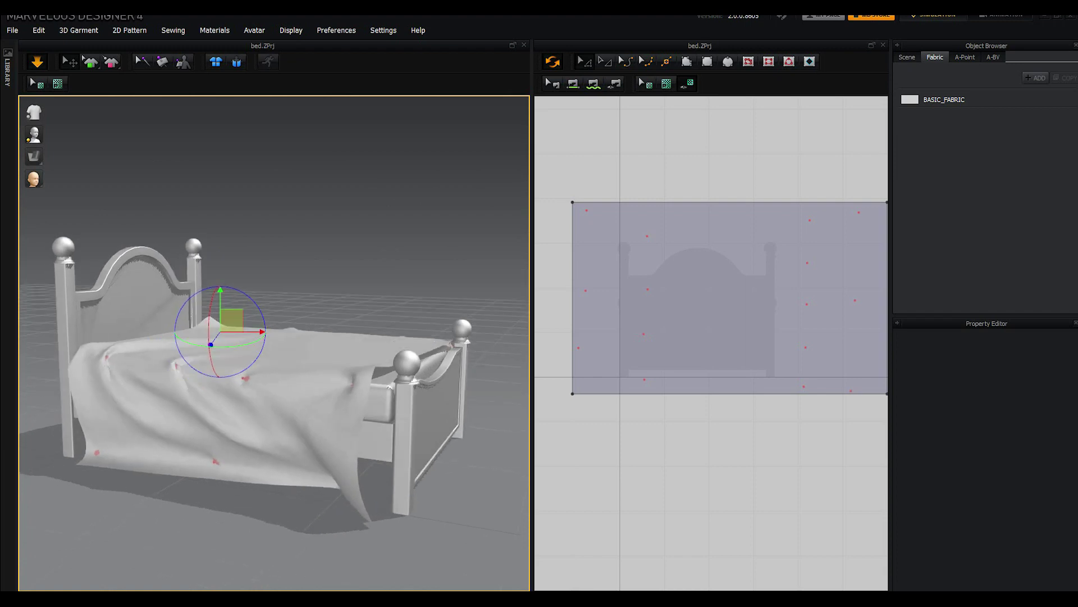
key(space)
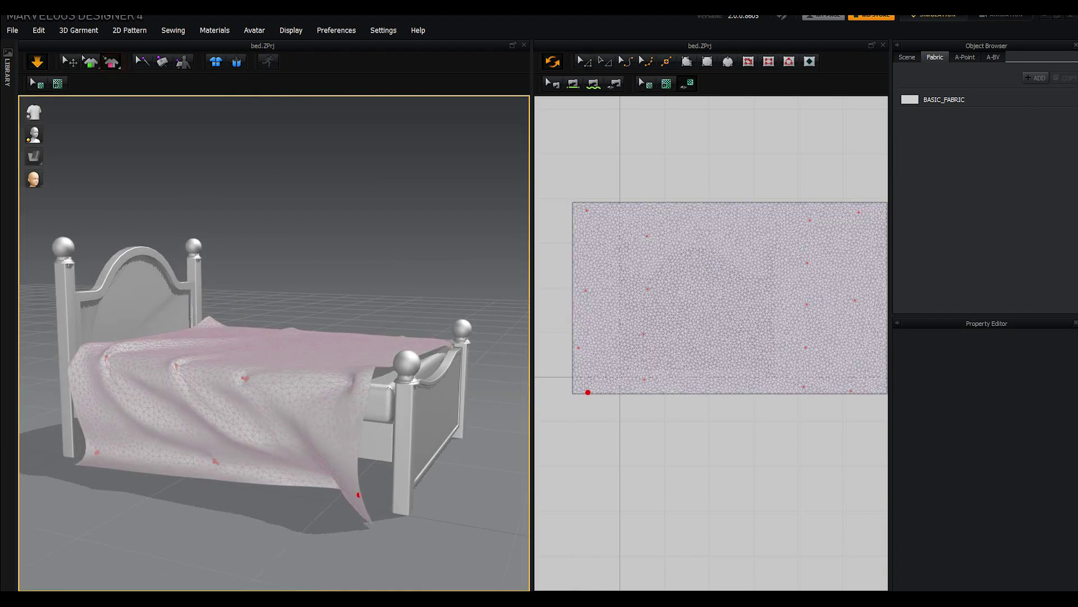
Step: Stop the simulation and pull the sheet's hanging bottom corner to the right
click(358, 510)
right_drag(435, 508, 466, 506)
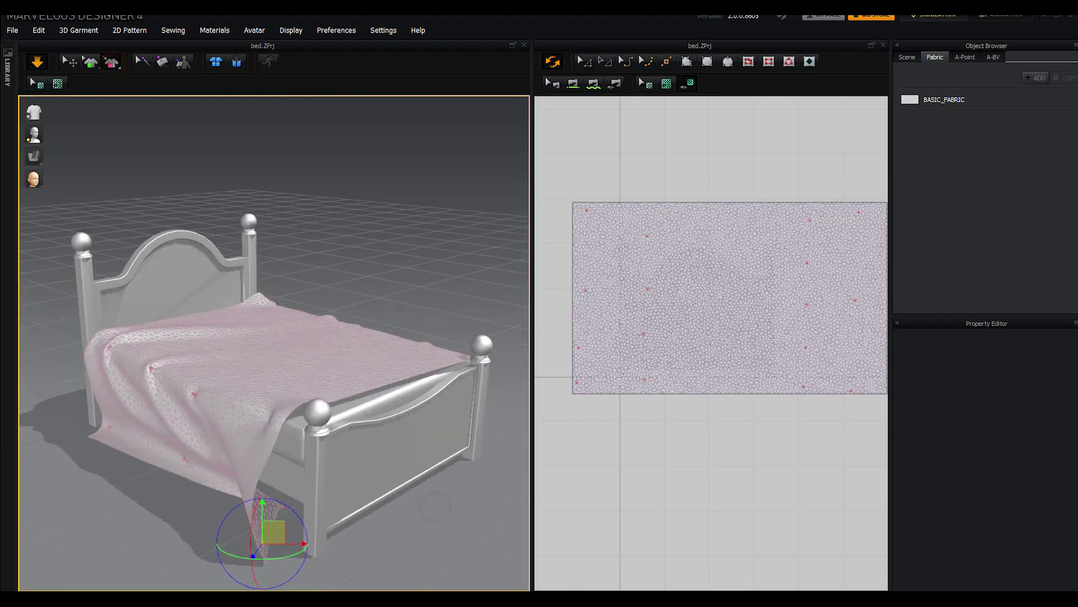
key(space)
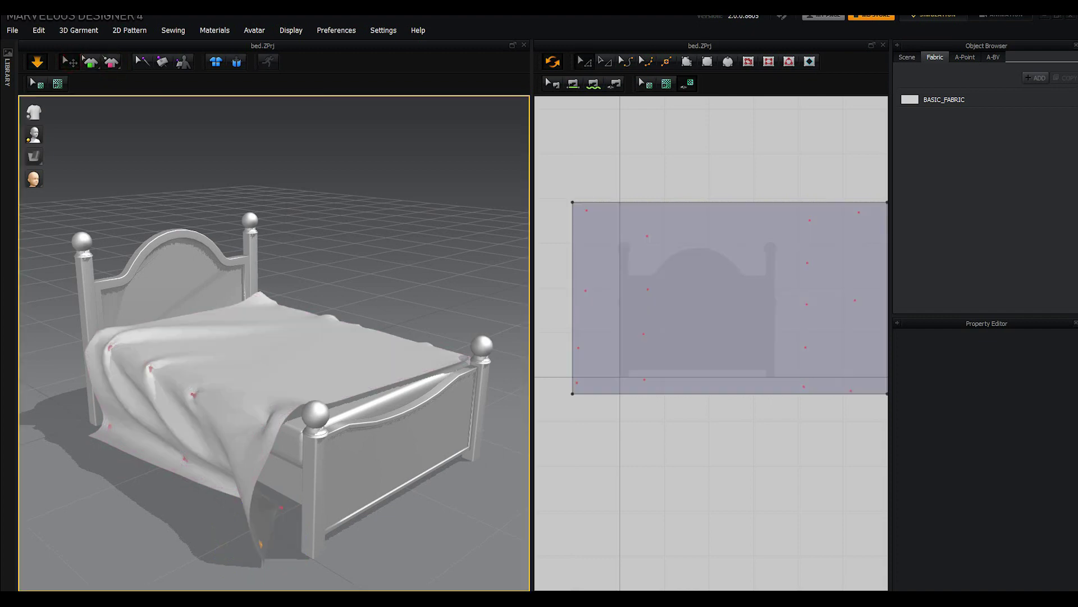
click(260, 543)
right_drag(337, 540, 393, 539)
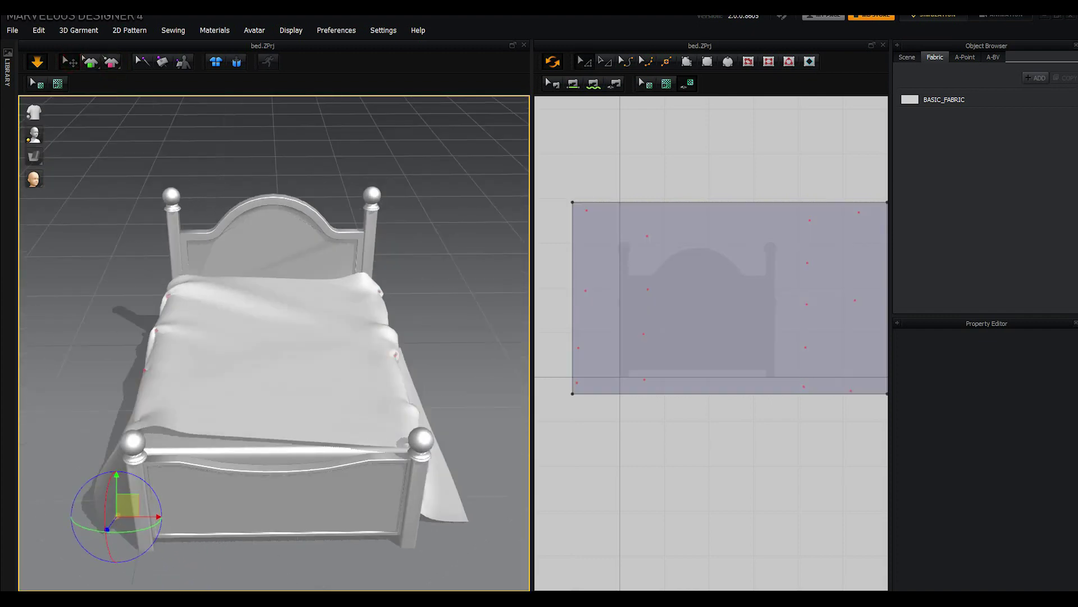
drag(128, 504, 180, 505)
mouse_move(337, 337)
right_down()
mouse_move(427, 334)
mouse_move(360, 337)
mouse_move(427, 337)
mouse_move(382, 337)
mouse_move(415, 337)
right_up()
Step: Tuck the sheet edge behind the footboard and pick a point on its front edge
click(170, 398)
mouse_move(255, 432)
right_down()
mouse_move(261, 452)
mouse_move(452, 402)
right_up()
mouse_move(232, 433)
mouse_down()
mouse_move(265, 447)
mouse_move(232, 431)
mouse_up()
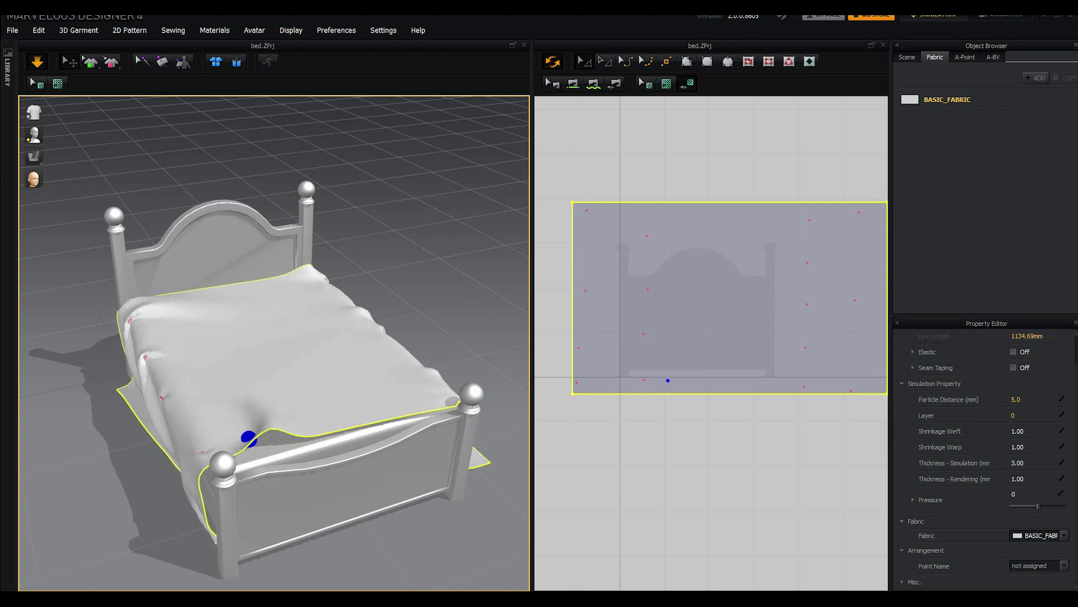
mouse_move(231, 430)
right_down()
mouse_move(258, 436)
mouse_move(354, 410)
mouse_move(360, 425)
right_up()
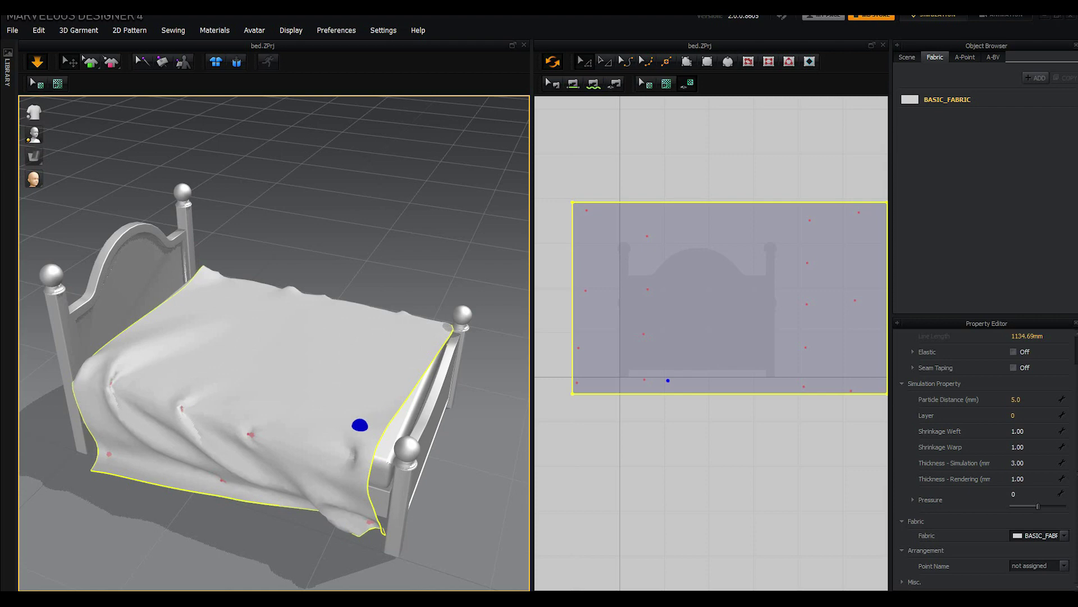
click(111, 62)
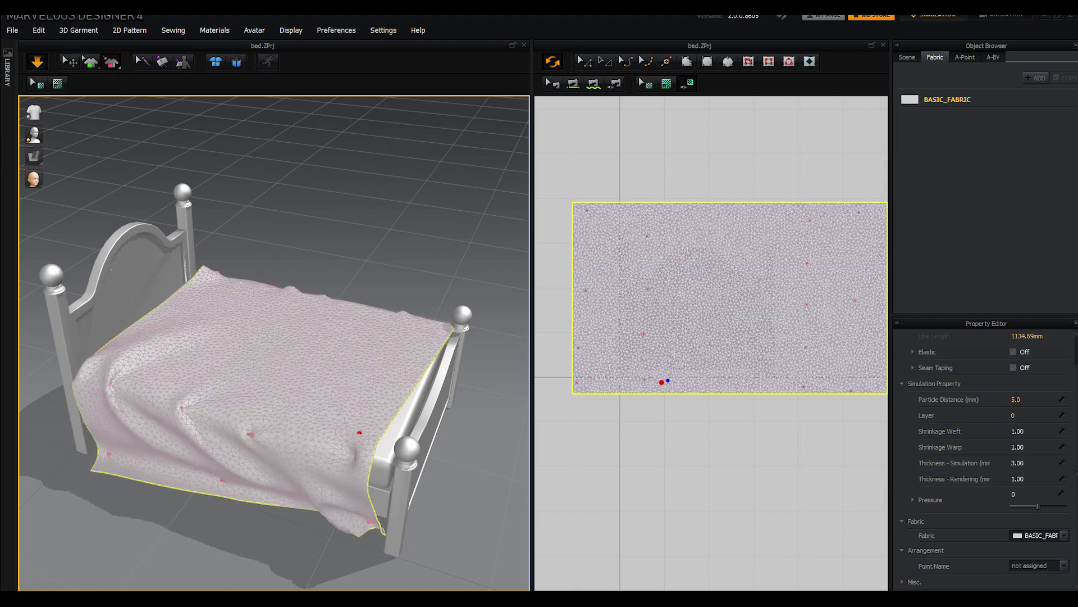
click(360, 433)
right_drag(359, 433, 292, 433)
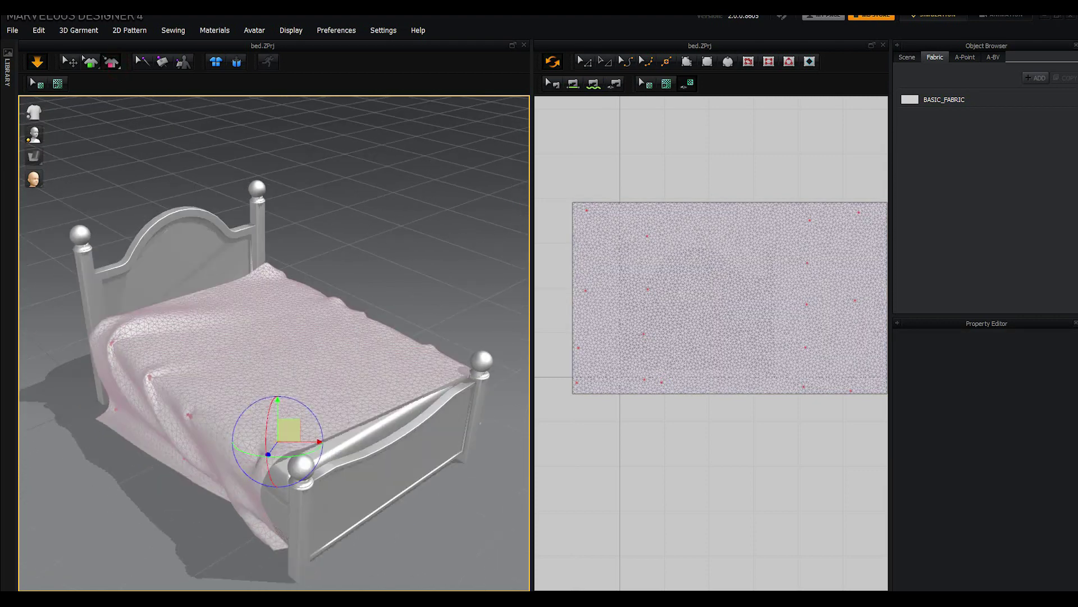
Step: Pull the sheet sideways at the front bedpost and drag its centre pin left into folds
click(273, 350)
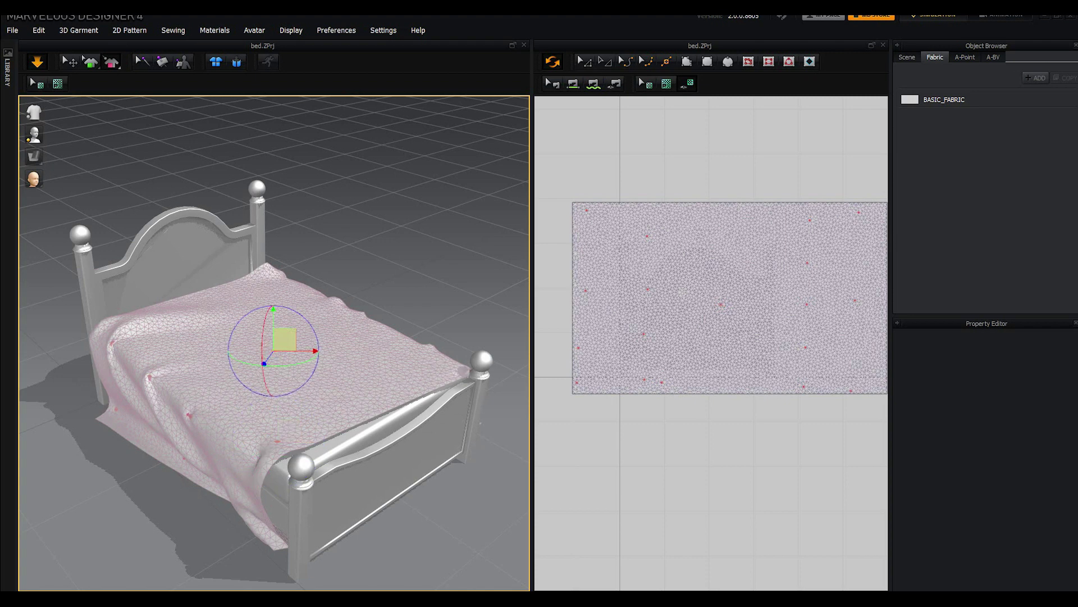
key(q)
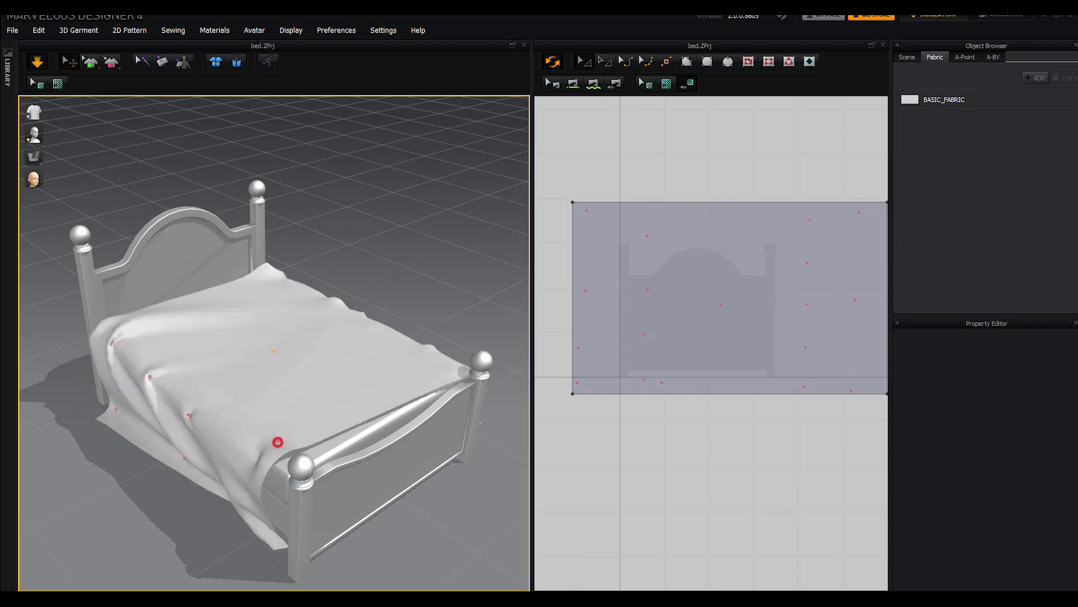
click(278, 442)
drag(270, 430, 321, 431)
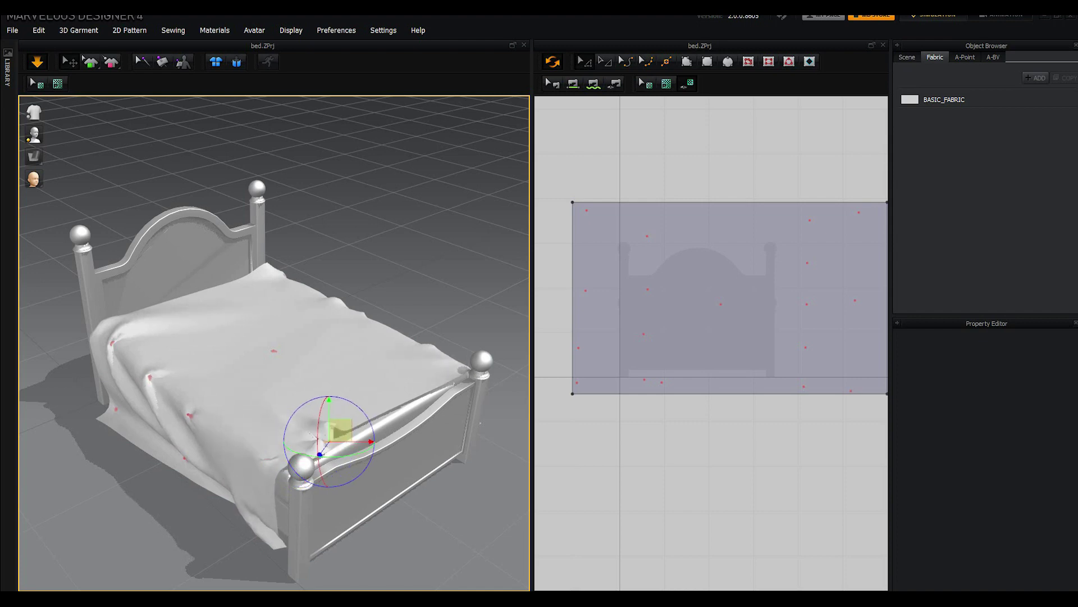
mouse_move(321, 430)
right_down()
mouse_move(402, 514)
mouse_move(251, 469)
right_up()
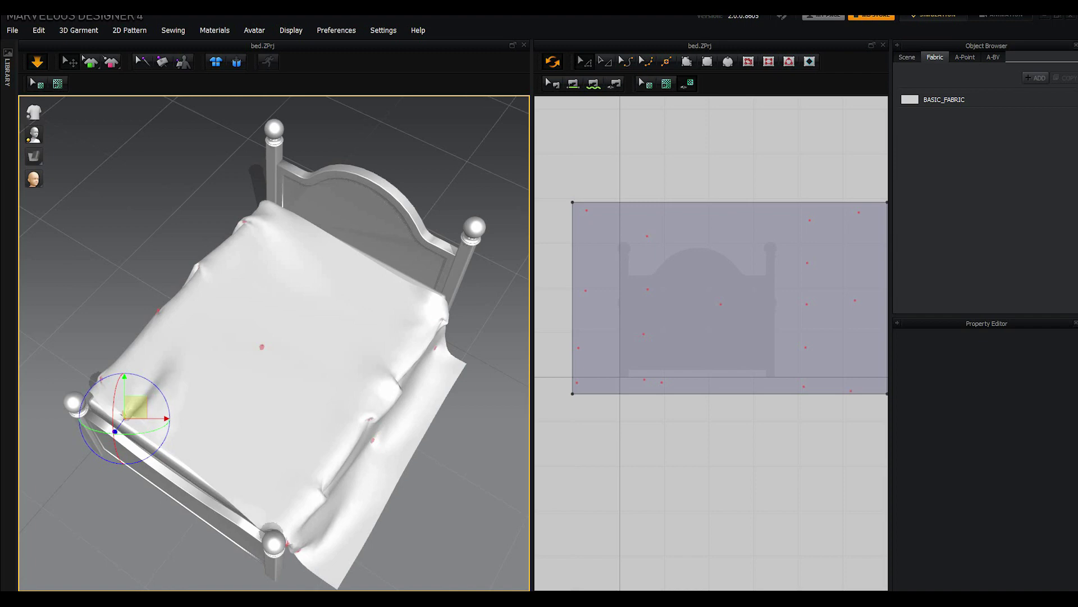
click(262, 346)
right_drag(310, 393, 320, 460)
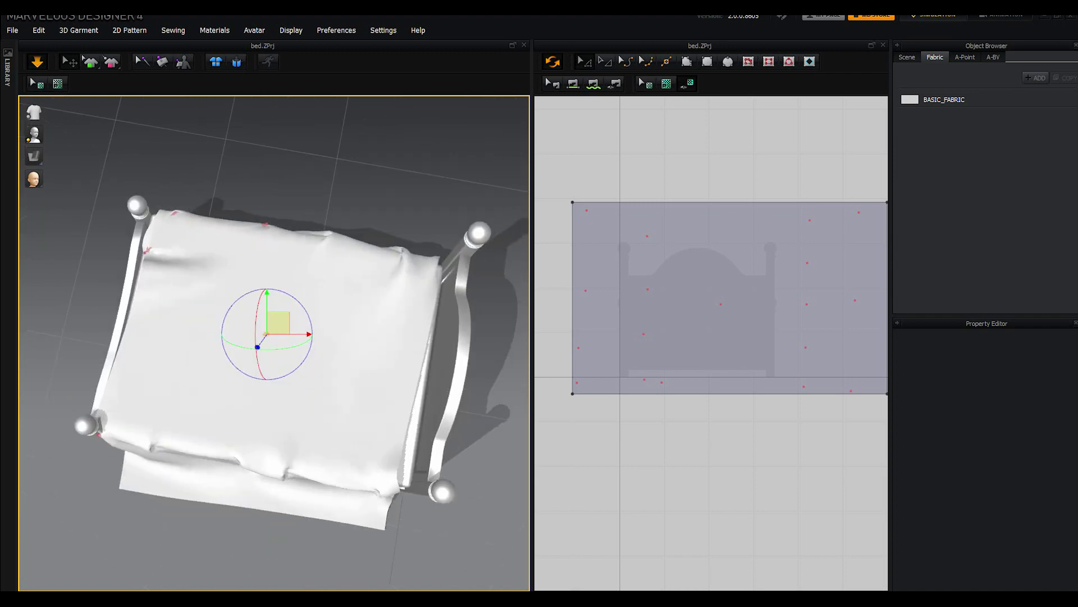
drag(278, 322, 240, 322)
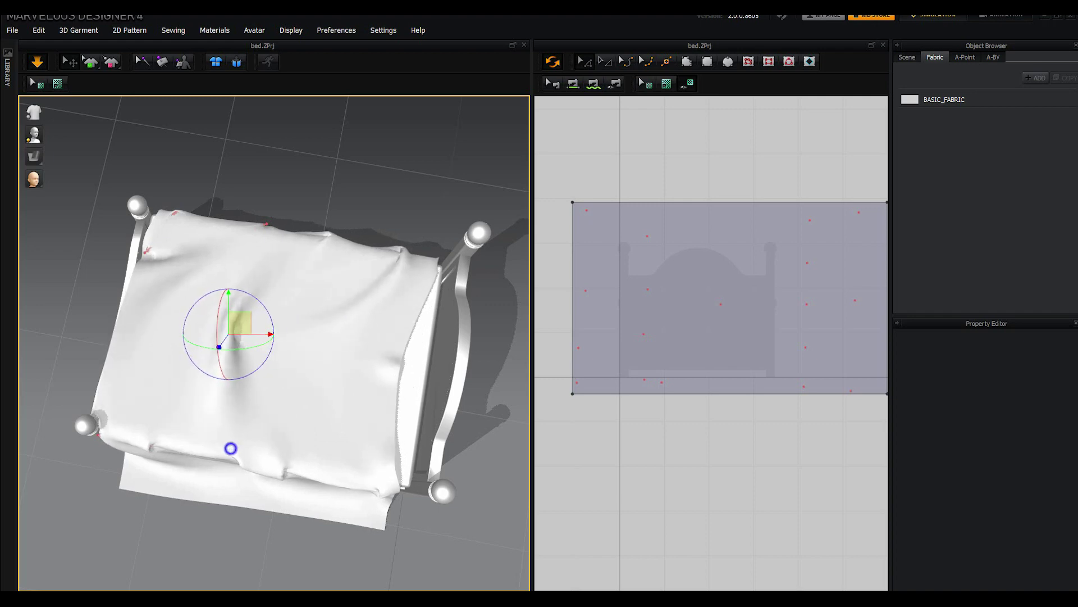
Step: Drape the cloth over the front-right bedpost and slide the pinned corner left over it
right_drag(230, 448, 264, 416)
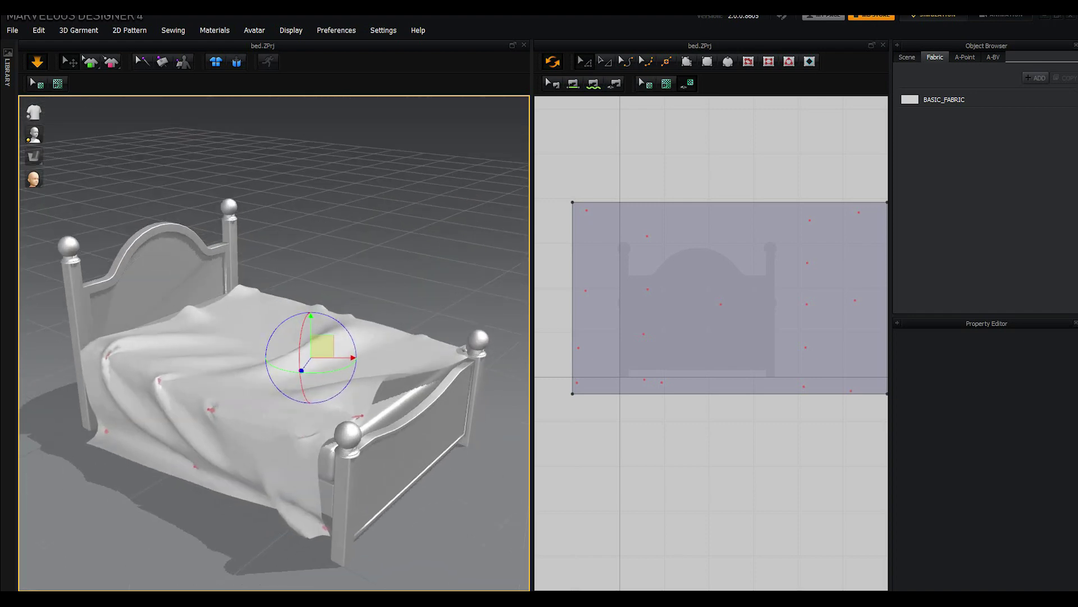
right_drag(264, 416, 314, 414)
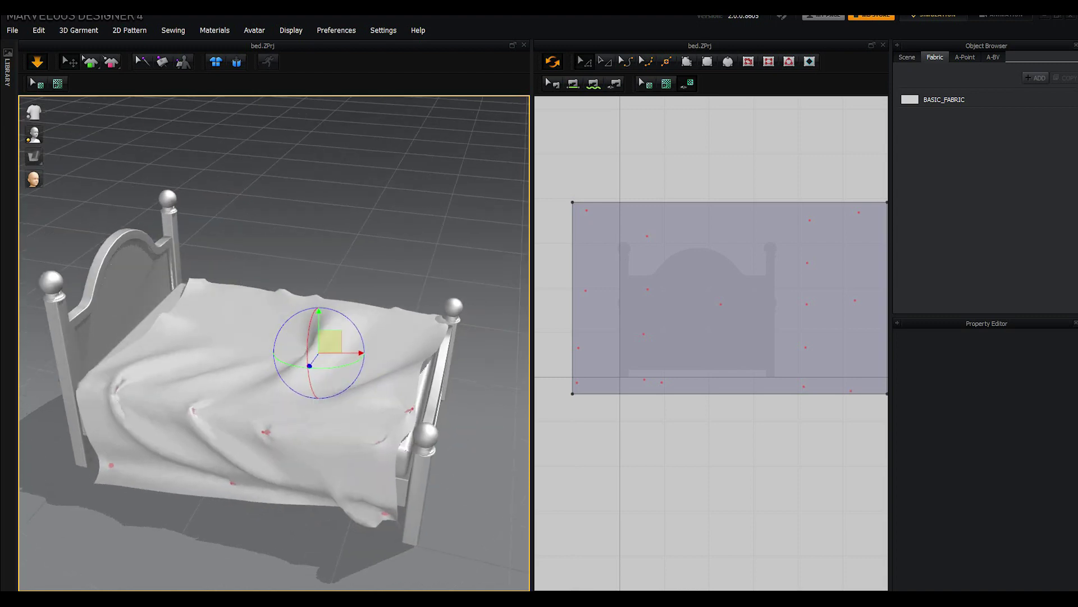
mouse_move(330, 341)
mouse_down()
mouse_move(423, 396)
mouse_move(481, 409)
mouse_up()
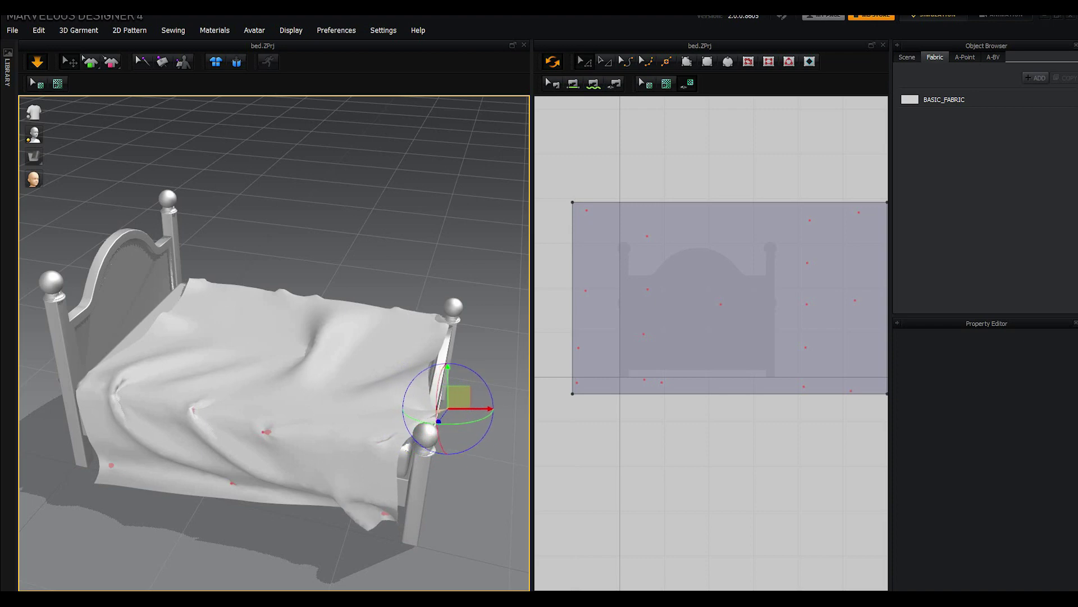
right_drag(489, 393, 427, 387)
drag(285, 461, 254, 462)
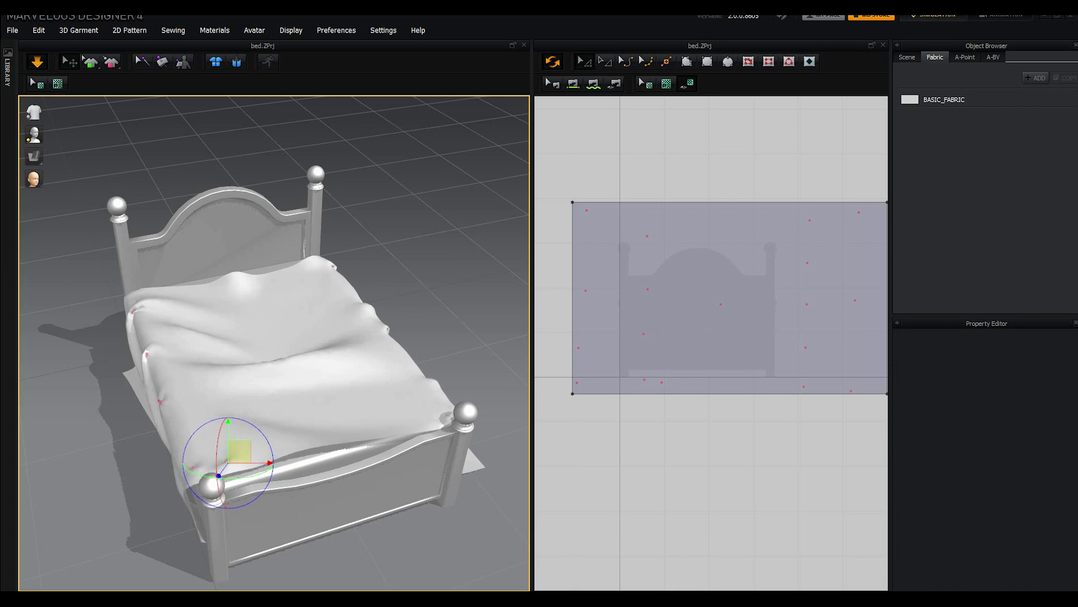
mouse_move(344, 504)
right_down()
mouse_move(459, 389)
mouse_move(480, 400)
mouse_move(298, 382)
right_up()
Step: Pull the cloth centre further left into a fold, stop simulation, and inspect the drape
click(304, 330)
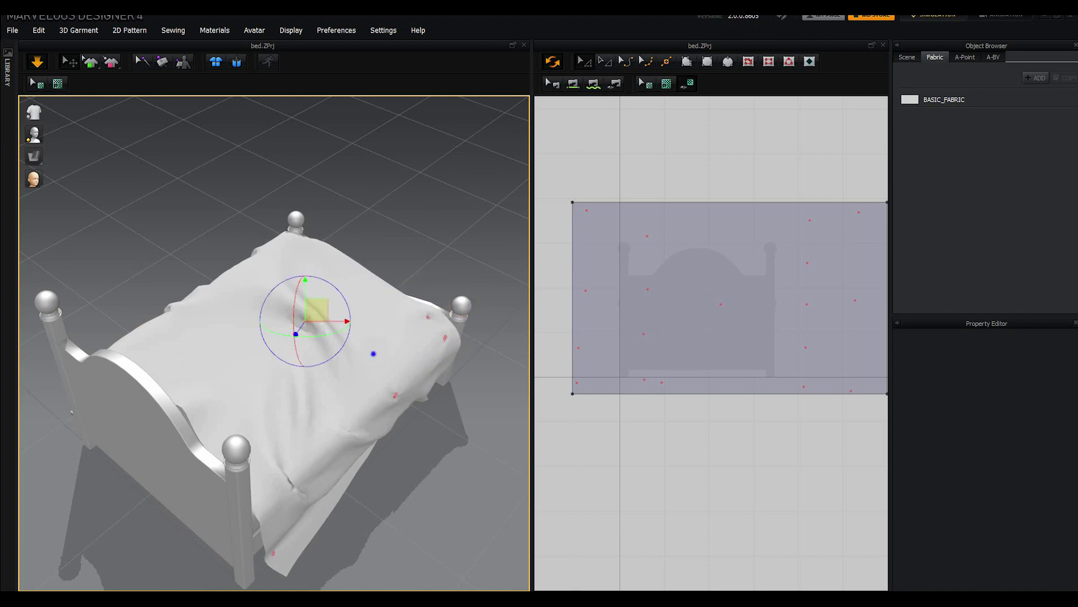
right_drag(303, 330, 326, 427)
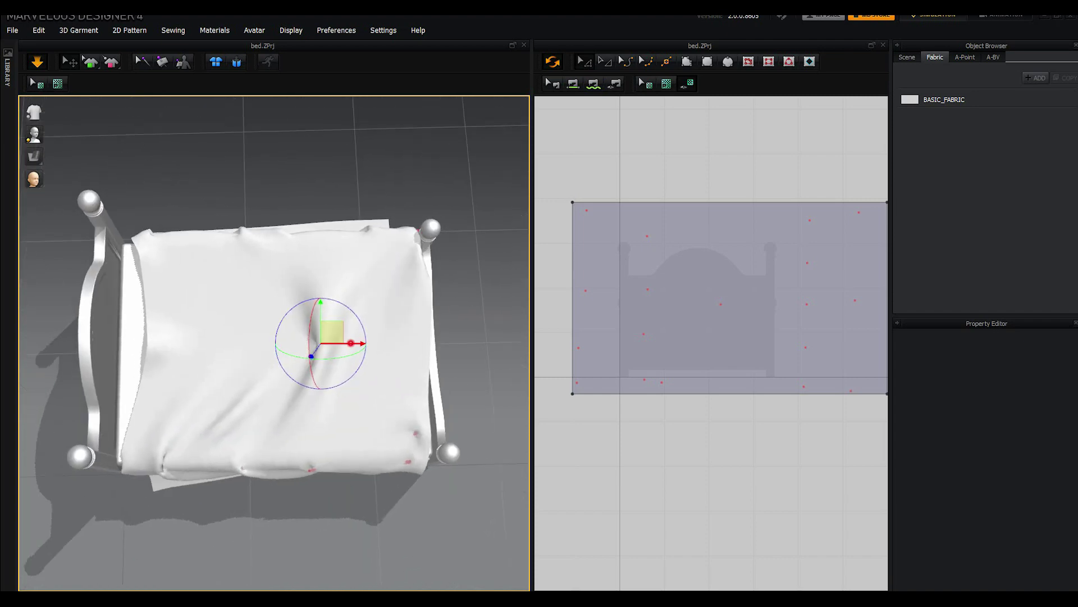
drag(331, 332, 312, 331)
drag(330, 343, 294, 344)
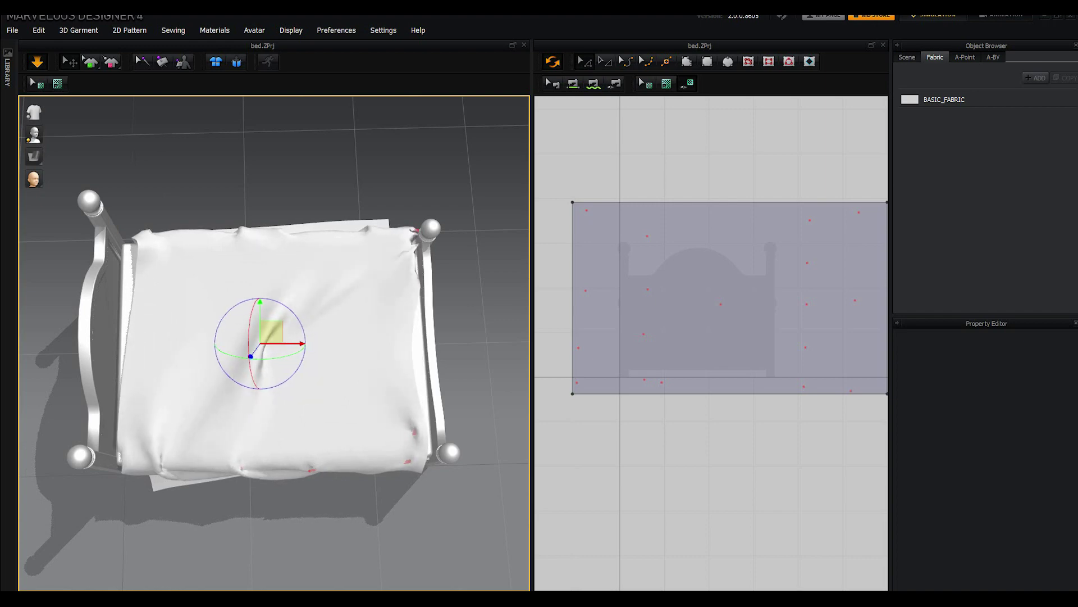
click(37, 62)
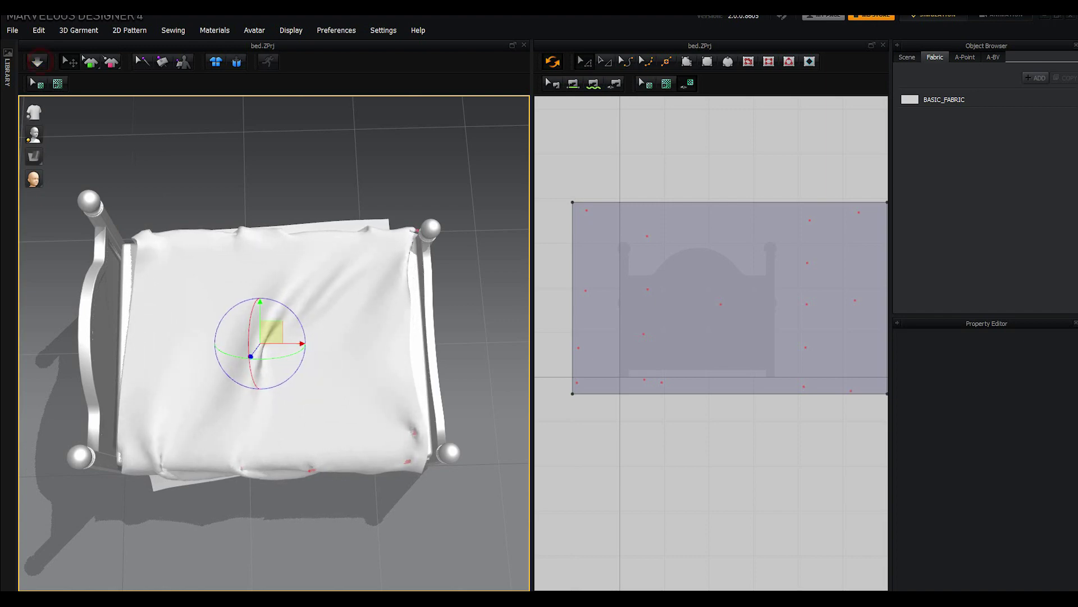
right_drag(337, 393, 404, 292)
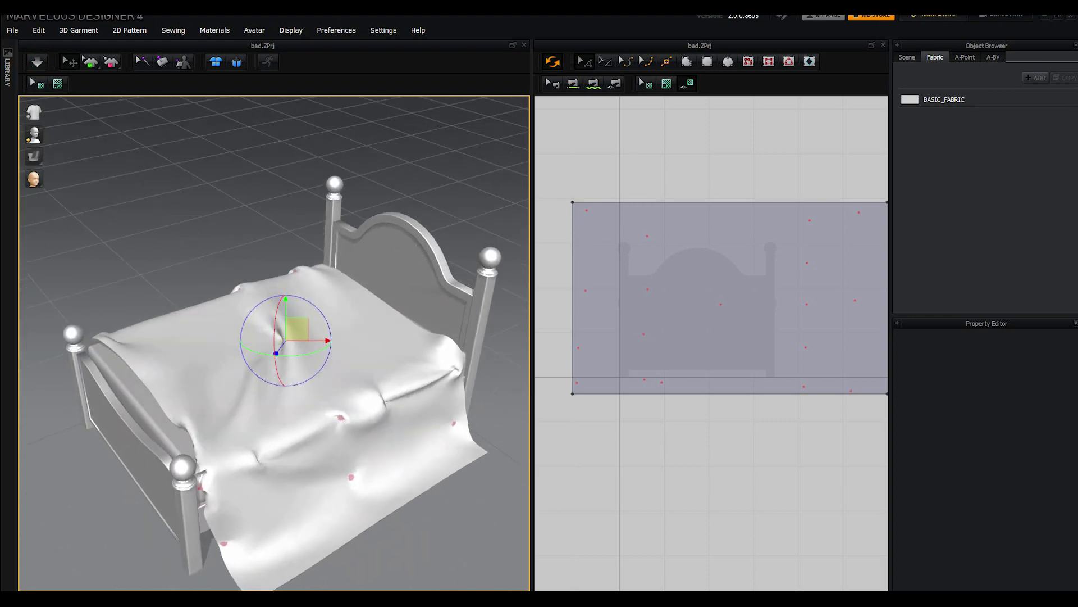
right_drag(223, 436, 236, 432)
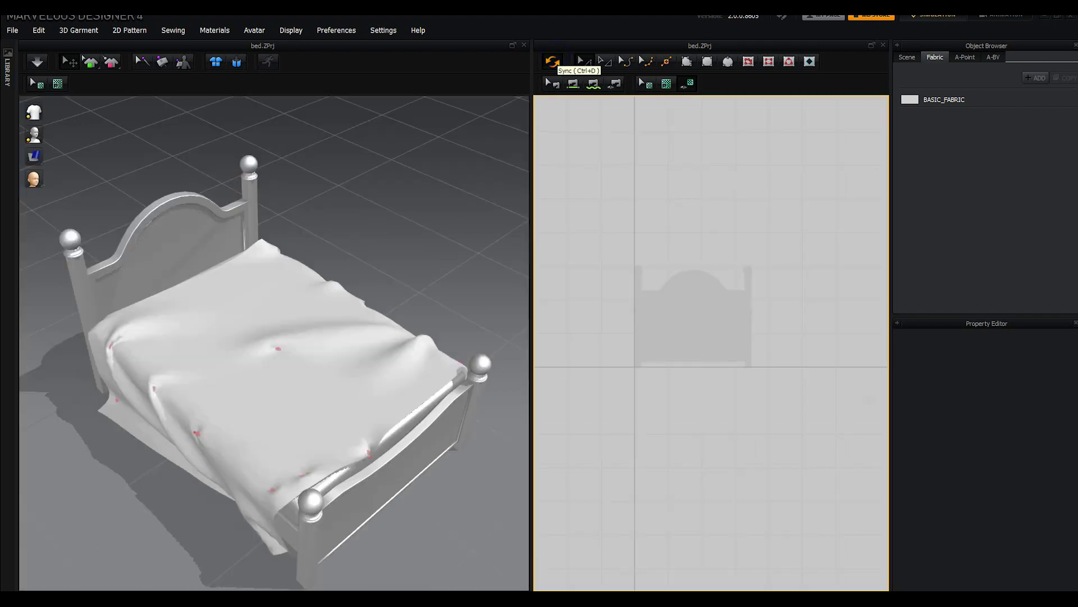
Step: Draw a new square pattern in the 2D window, appearing as an upright panel before the bed
drag(572, 98, 751, 137)
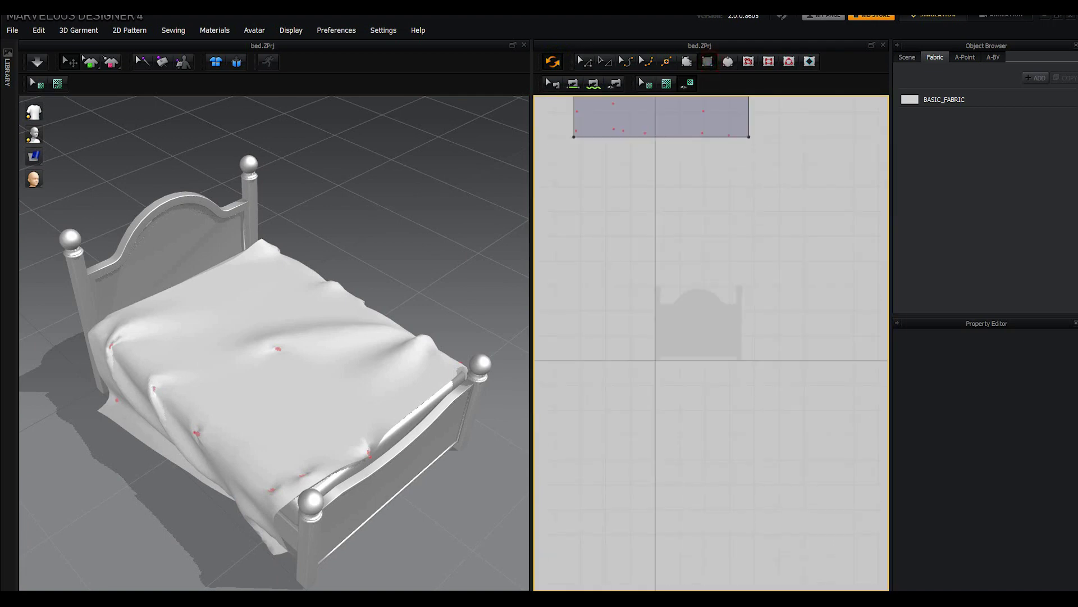
scroll(711, 343, down, 3)
scroll(696, 328, up, 5)
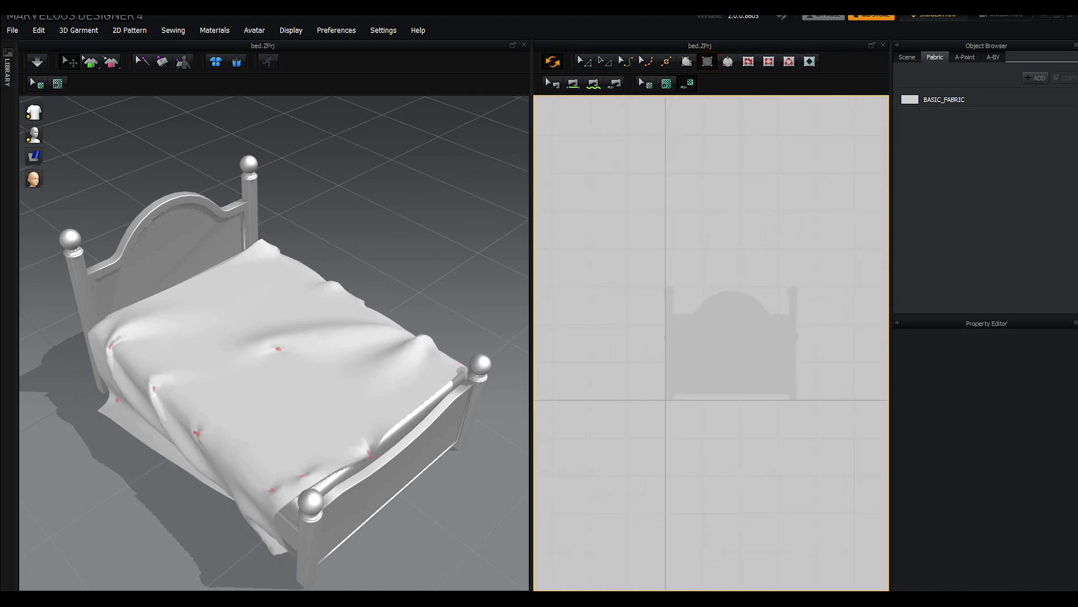
drag(629, 269, 750, 400)
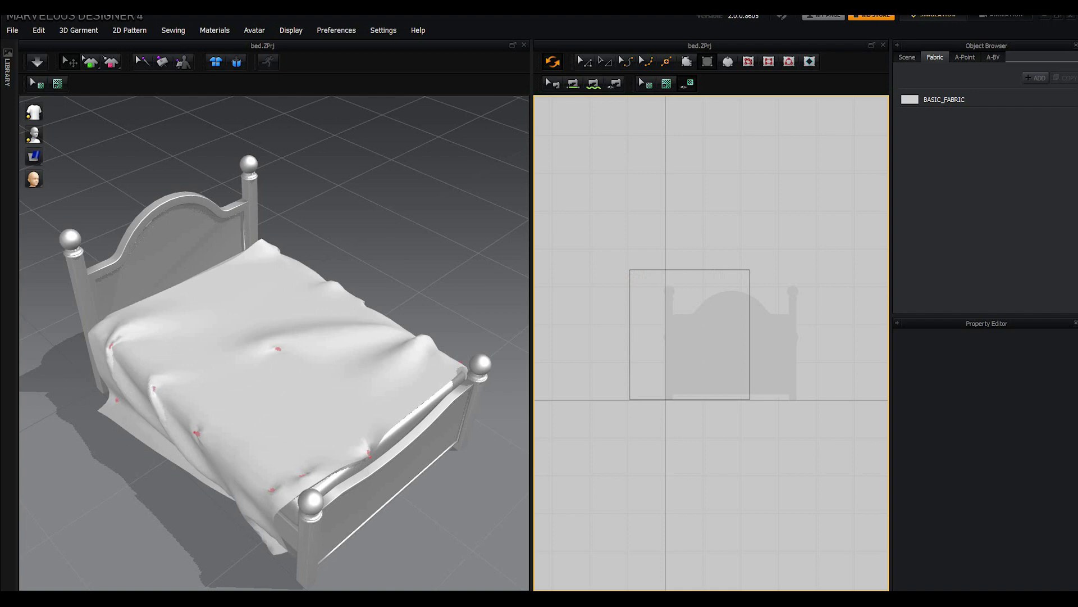
scroll(275, 343, down, 3)
scroll(275, 343, down, 2)
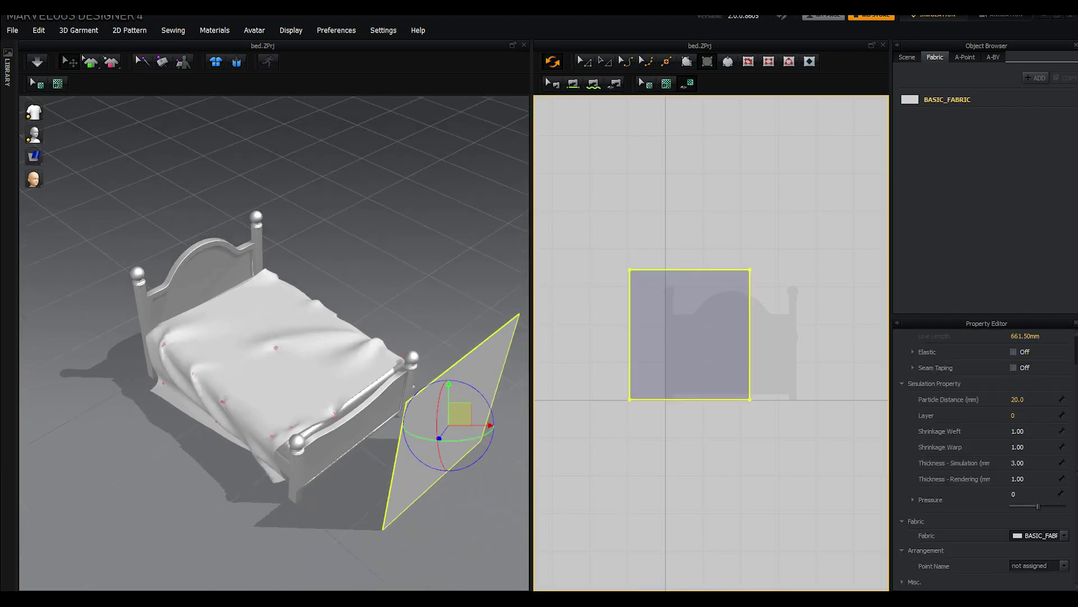
right_drag(382, 393, 315, 390)
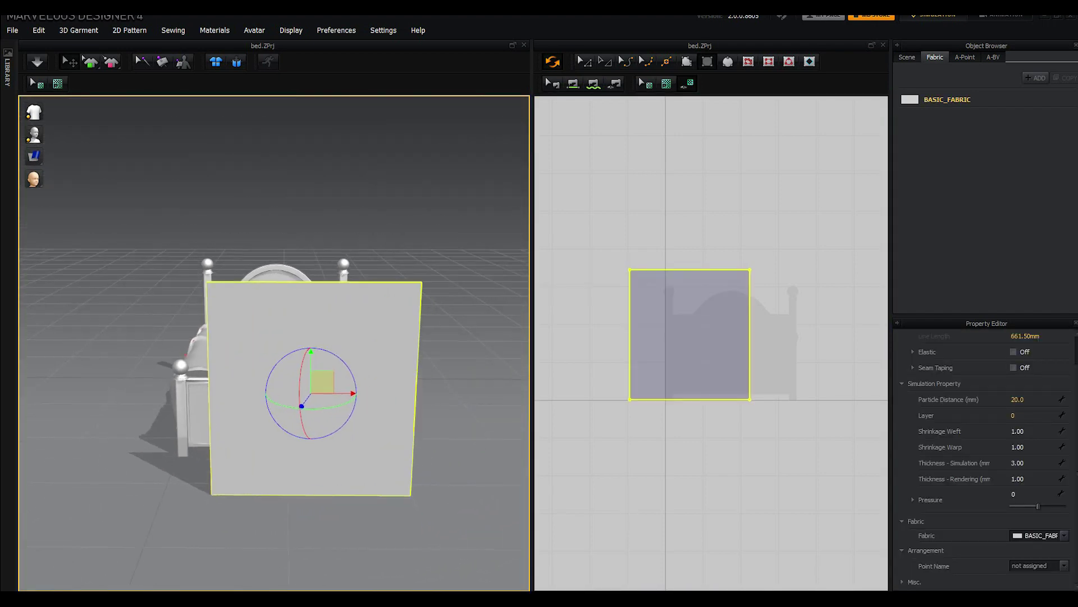
Step: Shift the 2D view left and select the square pattern with Transform Pattern
right_click(787, 369)
key(Escape)
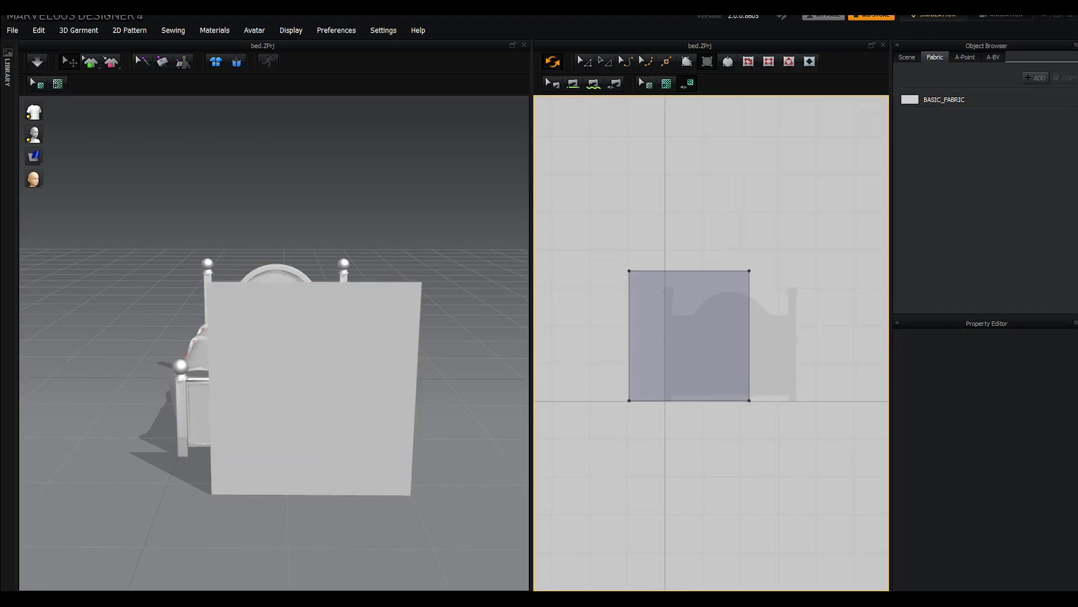
right_drag(787, 369, 706, 389)
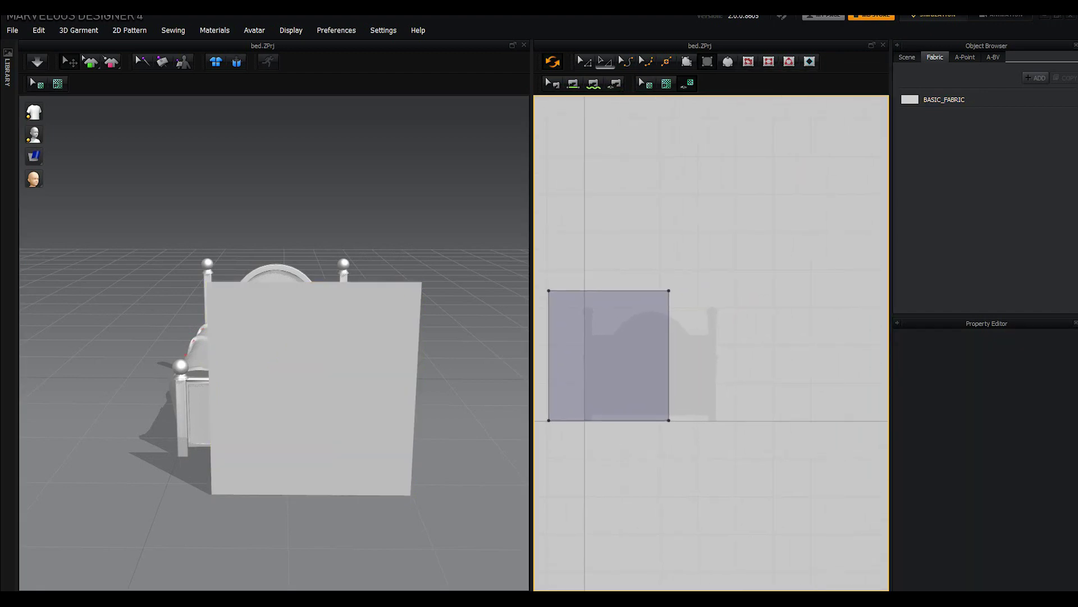
click(584, 60)
click(609, 354)
click(627, 324)
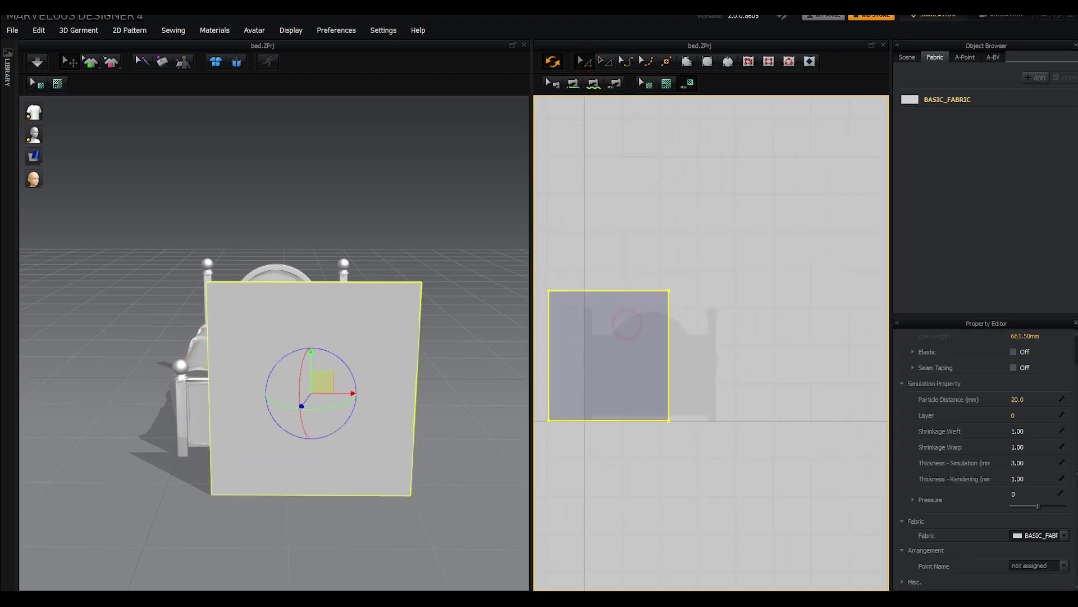
click(631, 347)
Step: Copy the square pattern, paste it, and move the copy over the original
right_click(621, 353)
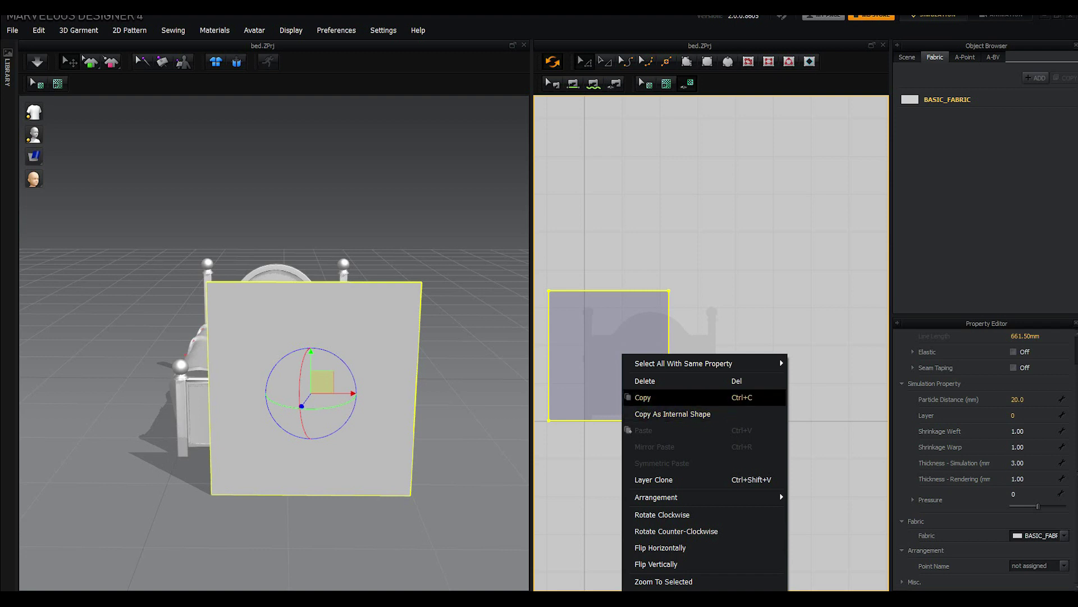
click(597, 375)
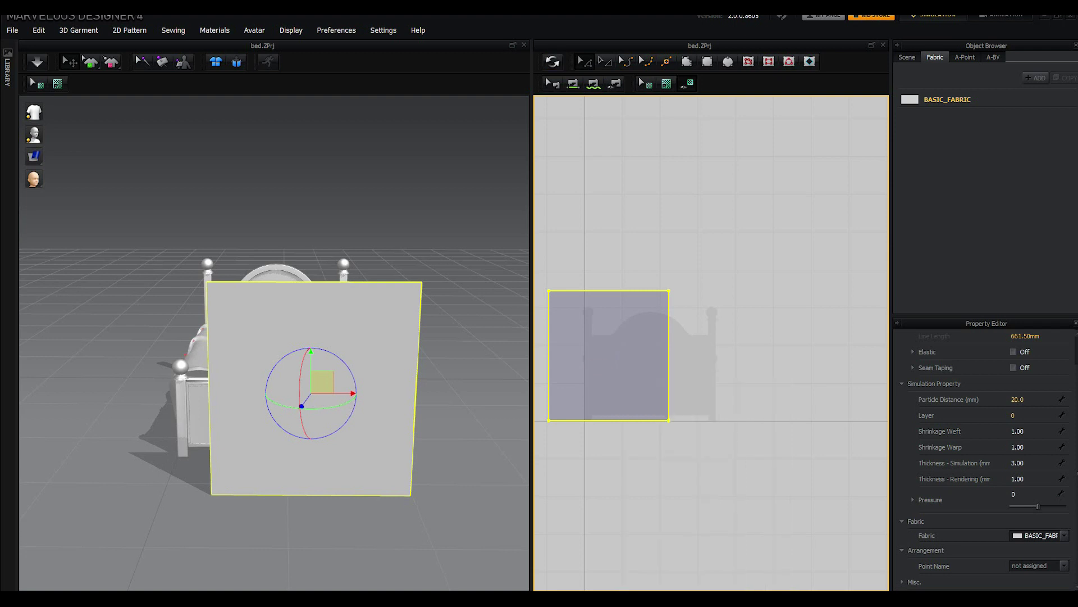
click(601, 373)
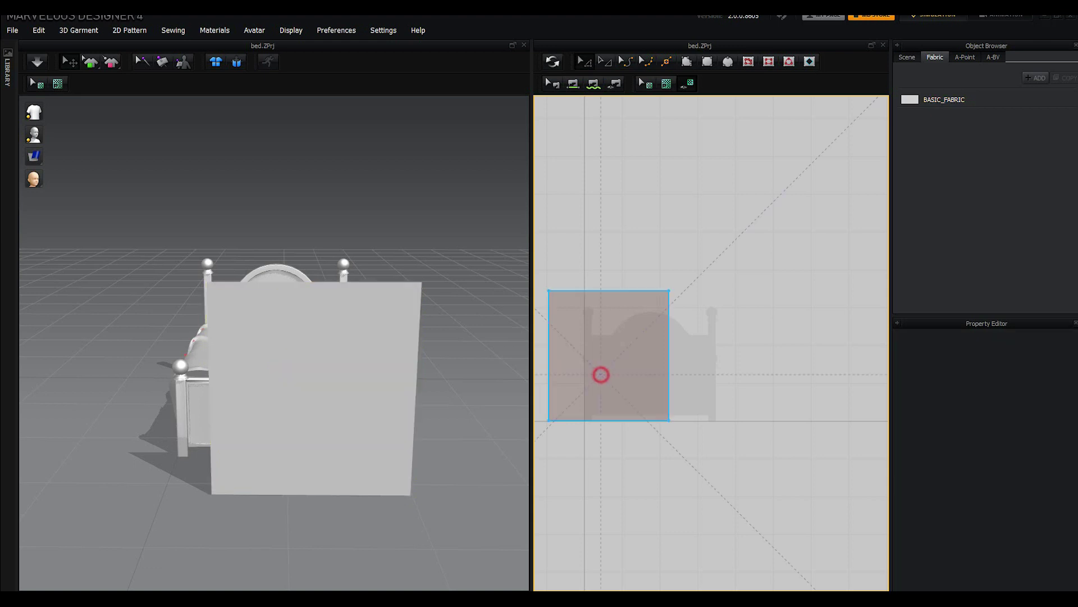
click(582, 366)
key(ctrl+v)
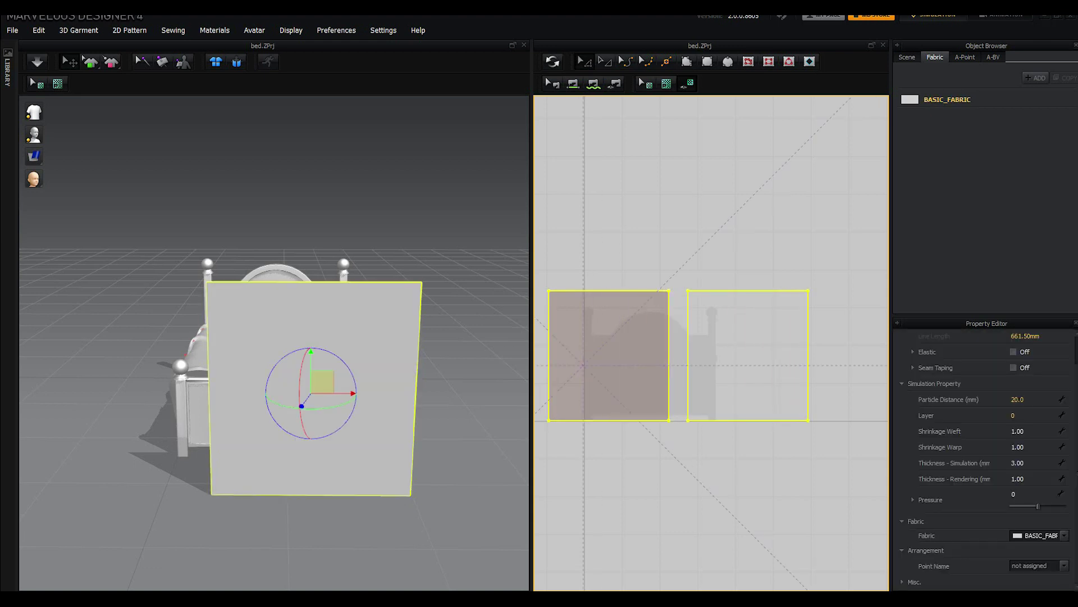
click(722, 366)
drag(712, 361, 610, 359)
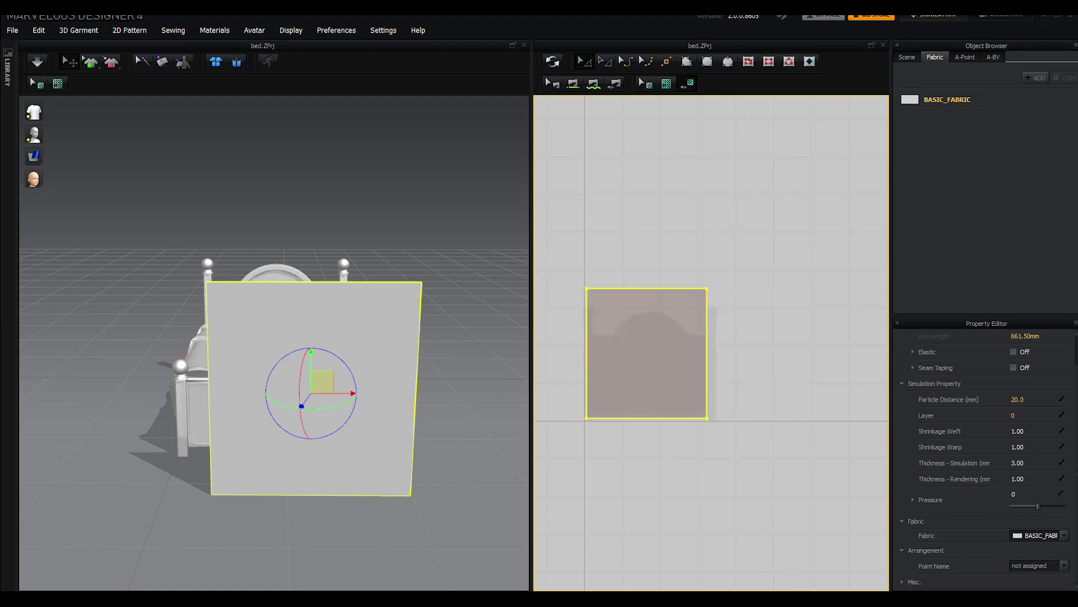
scroll(611, 353, down, 2)
scroll(612, 353, up, 2)
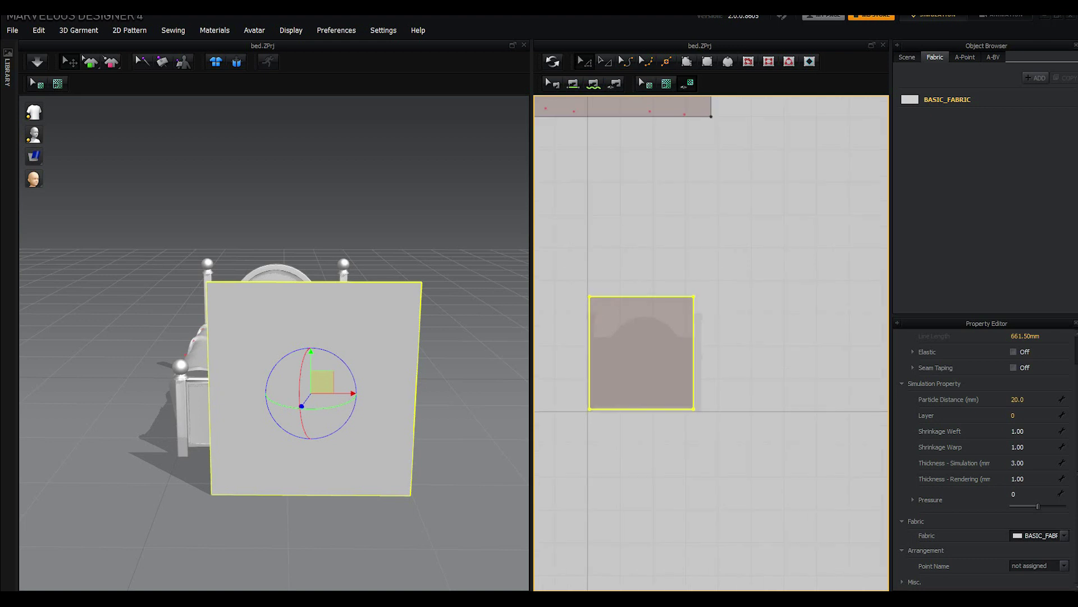
Step: Copy the square again, paste it into empty 2D space, and widen the 2D window
right_click(611, 355)
click(641, 396)
click(725, 369)
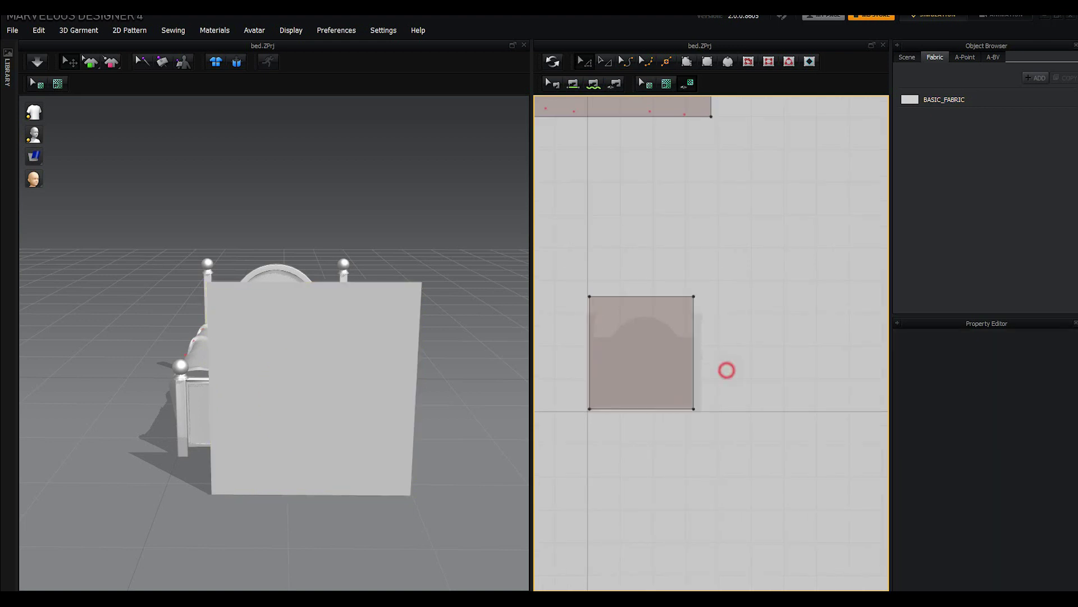
right_click(725, 368)
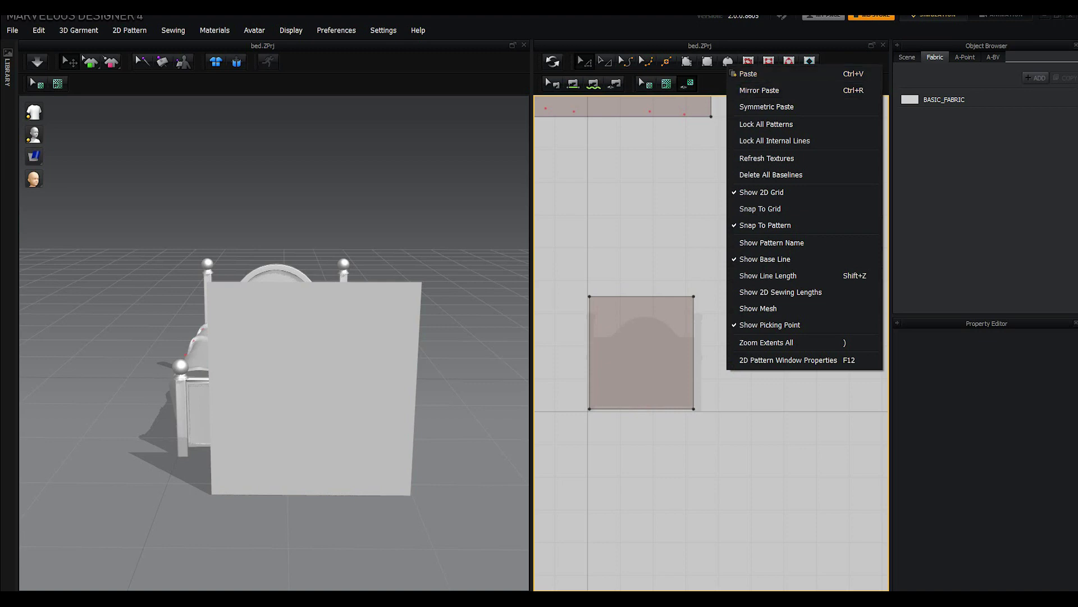
click(747, 73)
scroll(634, 348, down, 2)
scroll(635, 348, up, 3)
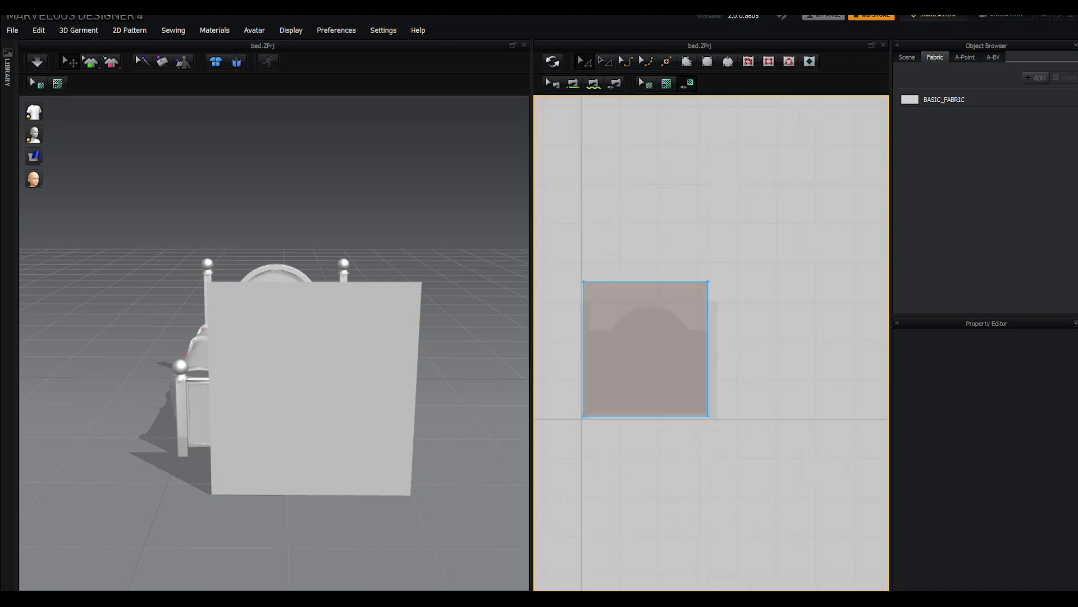
scroll(635, 348, up, 3)
middle_drag(634, 348, 639, 350)
click(702, 539)
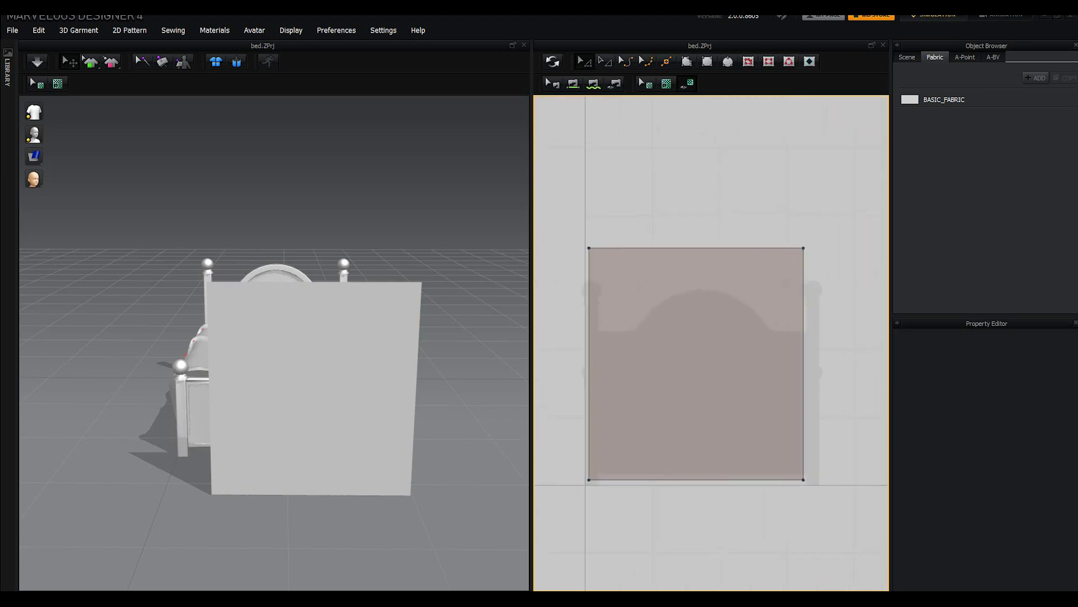
drag(531, 415, 495, 414)
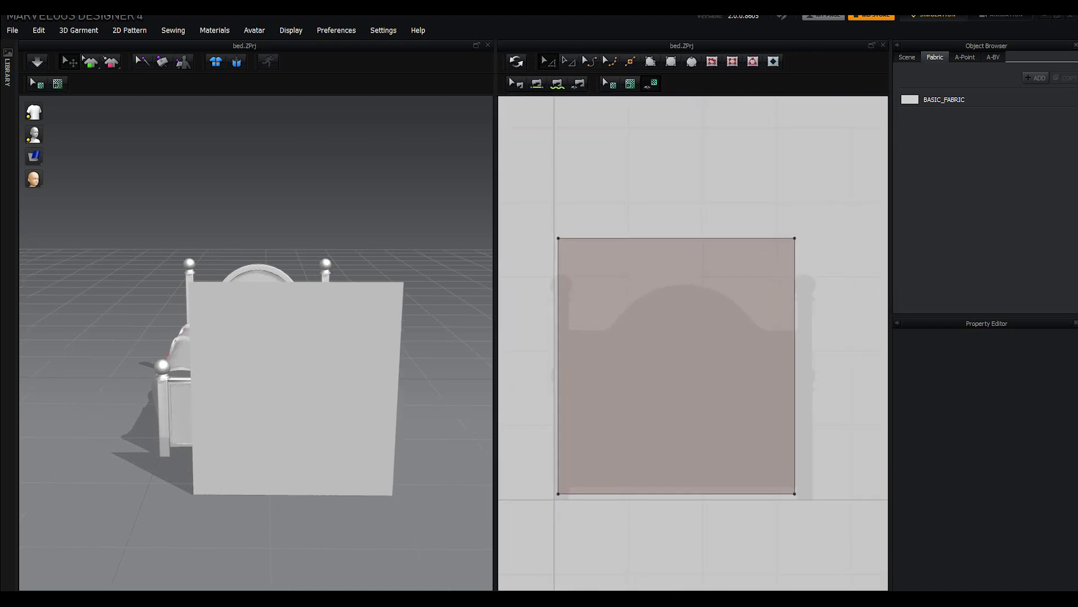
Step: Cycle through the pattern tools and select the square pattern with Transform Pattern
key(v)
key(Escape)
click(537, 83)
key(c)
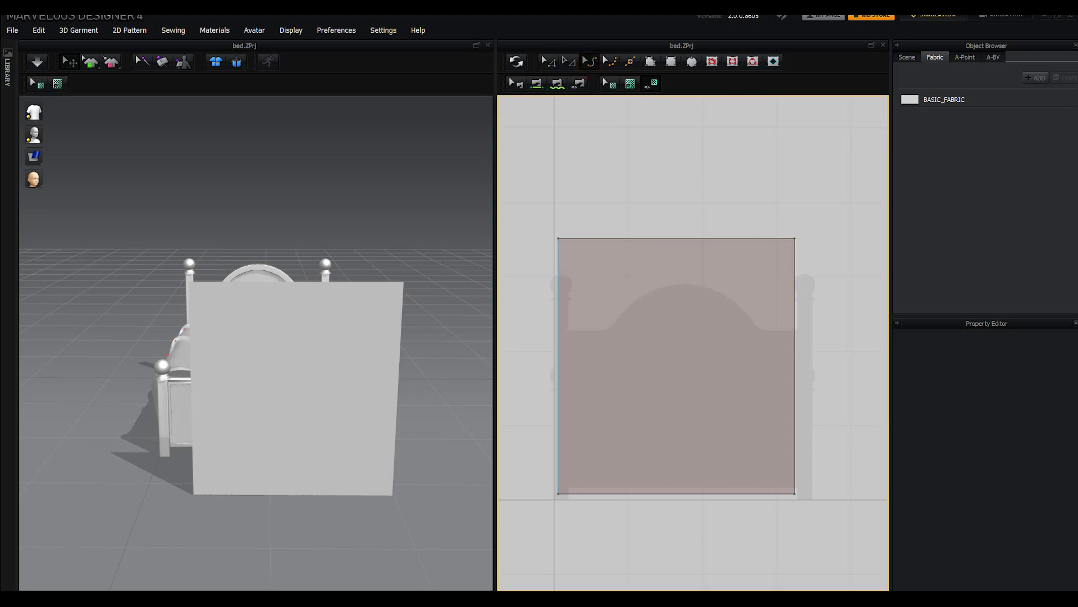
key(a)
click(575, 267)
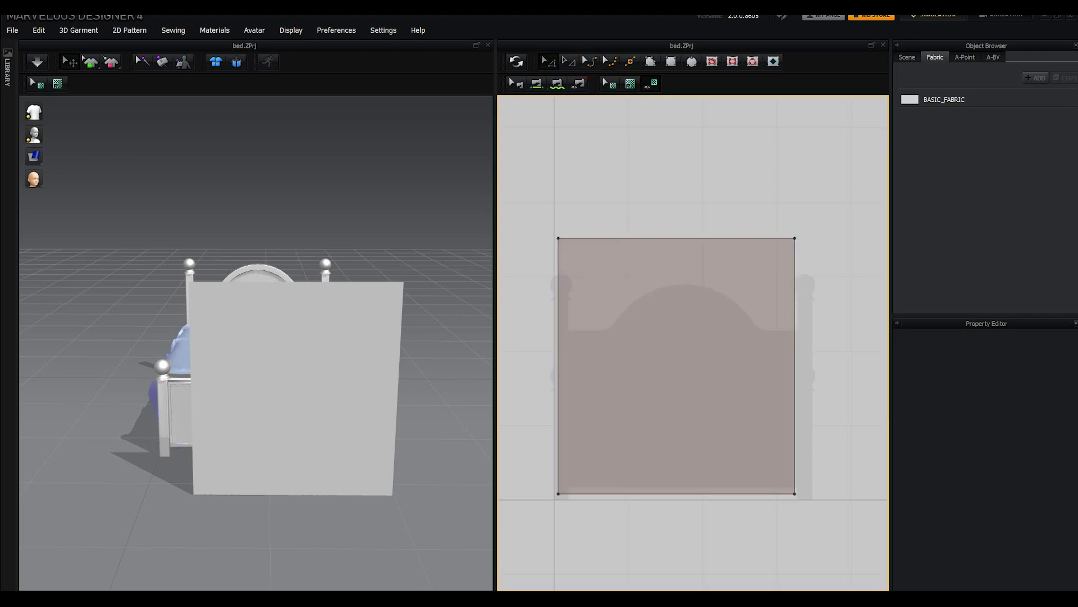
Step: Draw three horizontal internal lines across the square, edge to edge
click(711, 61)
click(558, 282)
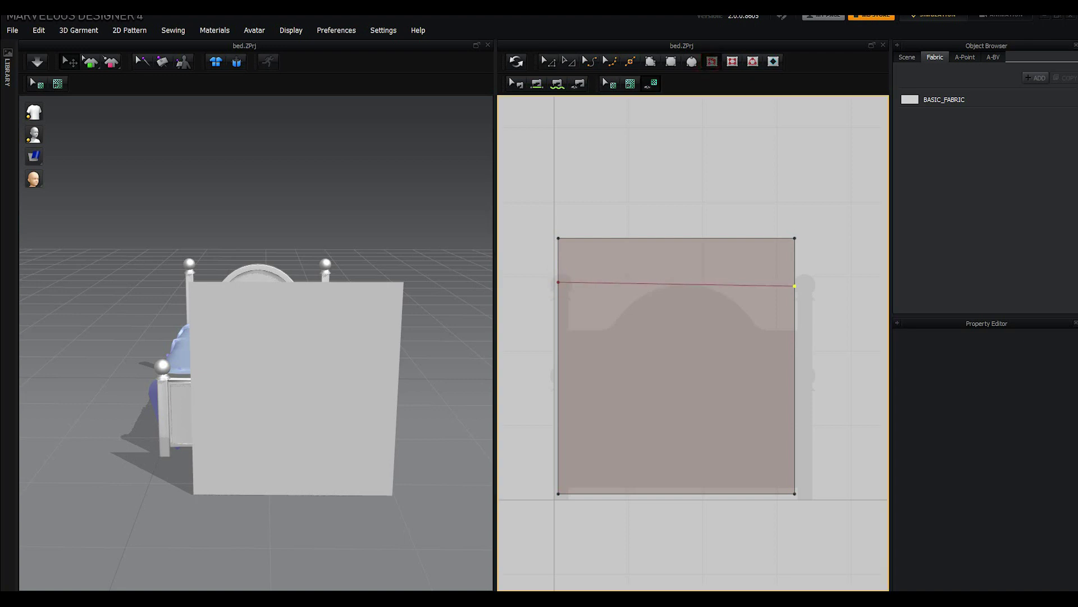
click(795, 282)
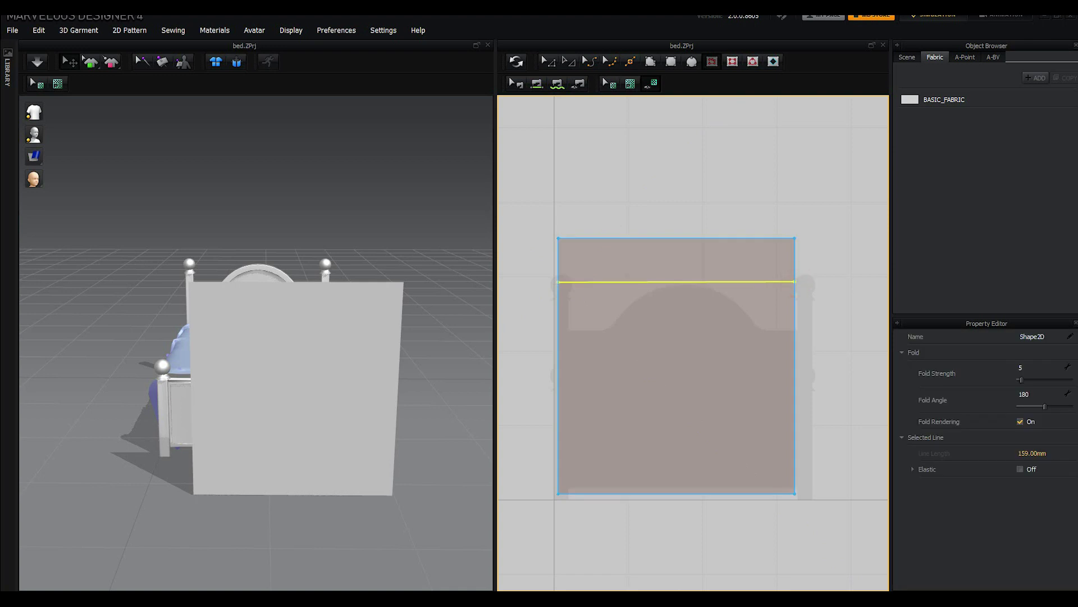
click(558, 349)
click(795, 349)
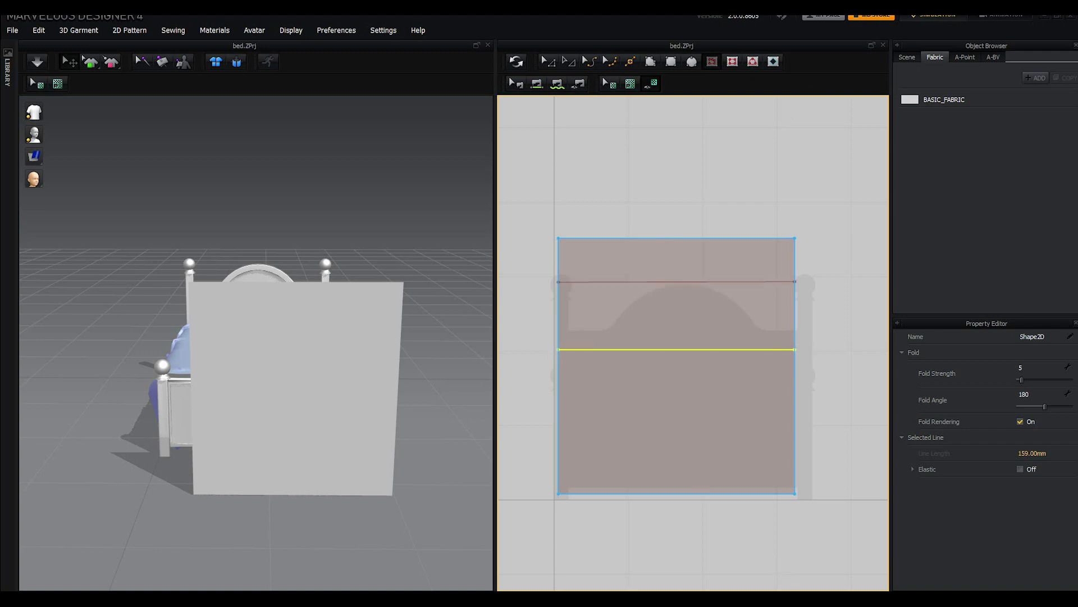
click(558, 420)
click(794, 420)
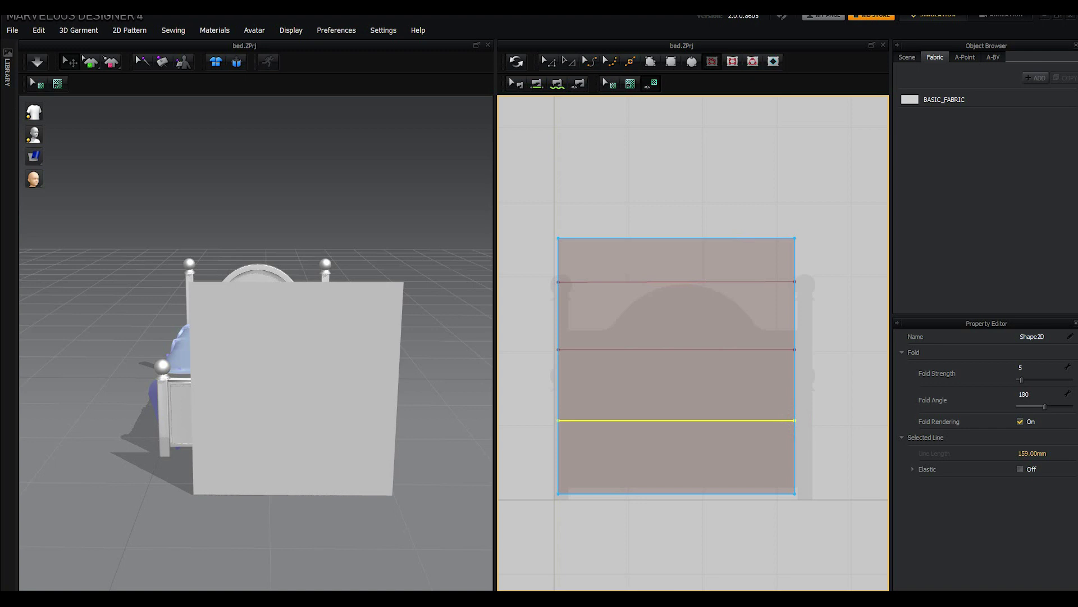
Step: Draw four vertical internal lines from bottom to top edge, completing a 5-by-4 grid
click(609, 494)
click(609, 238)
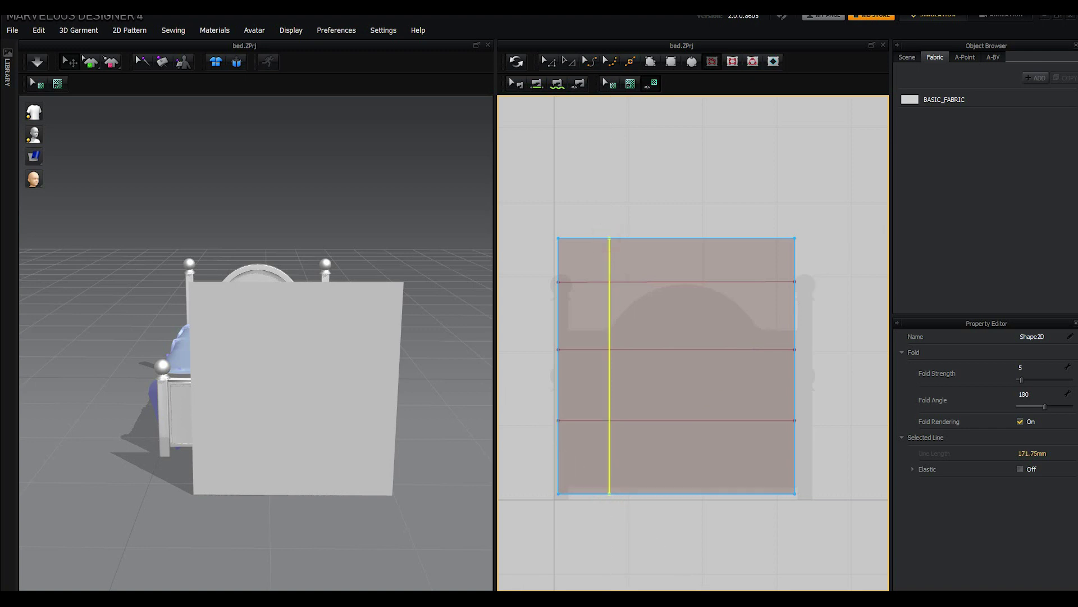
click(663, 493)
click(663, 239)
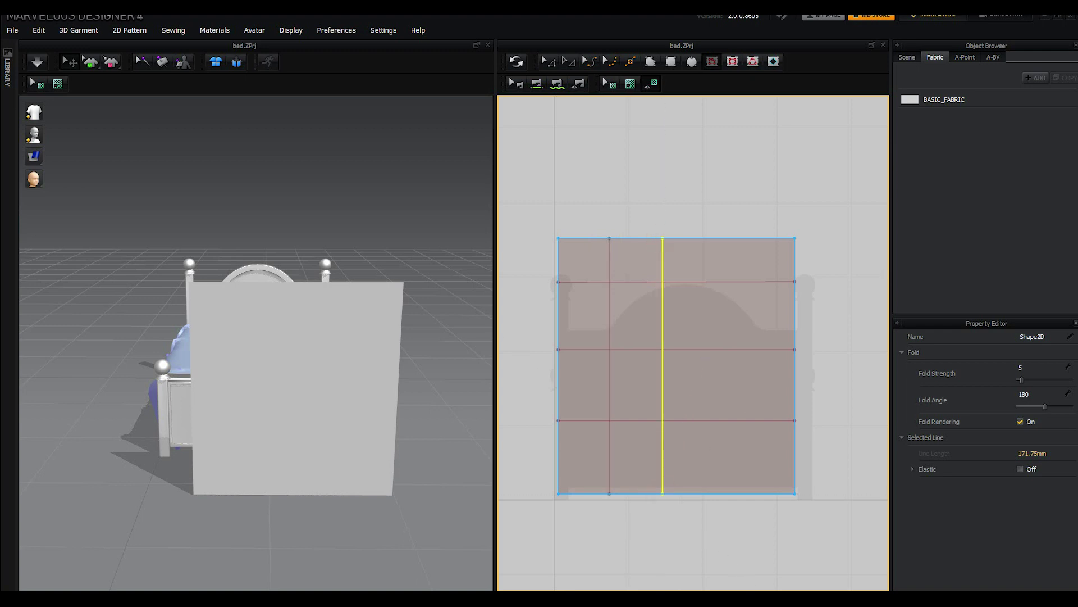
click(714, 494)
click(714, 239)
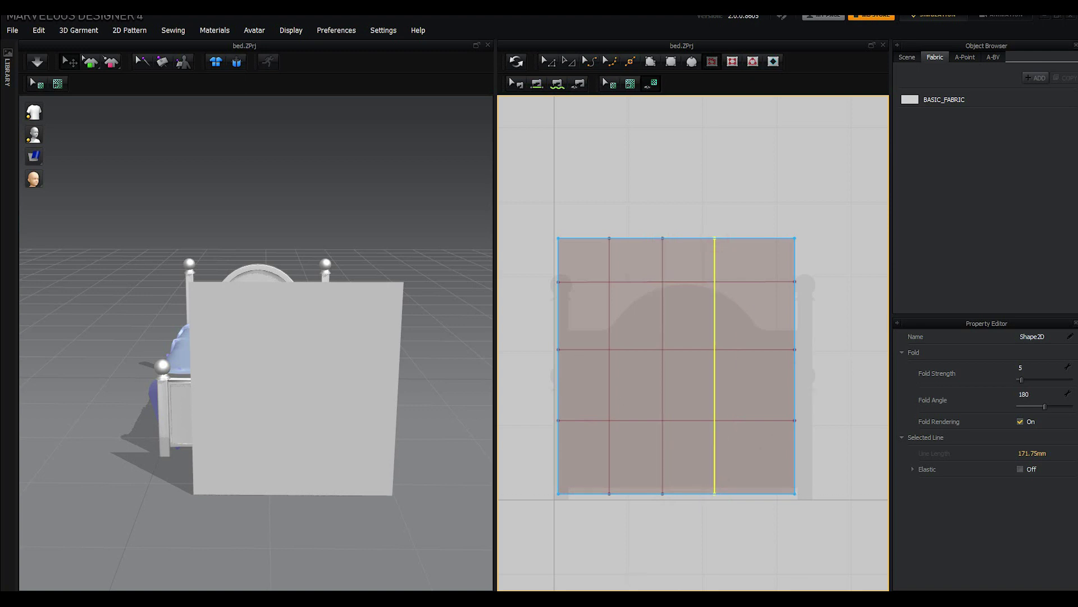
click(759, 494)
click(758, 239)
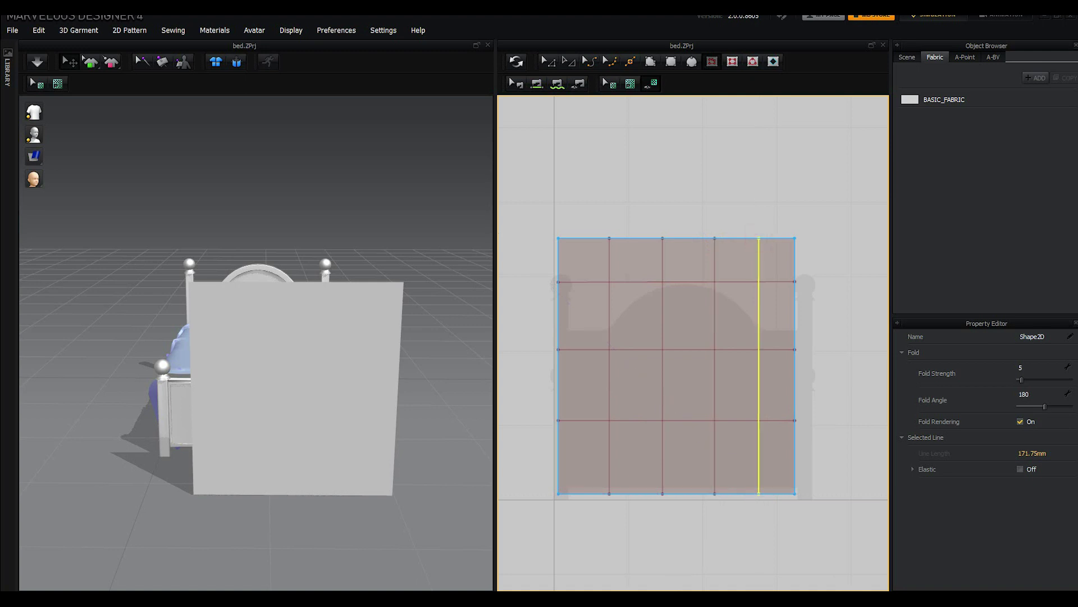
Step: Exit line drawing and box-select the whole gridded pattern
key(Escape)
right_click(715, 352)
key(Escape)
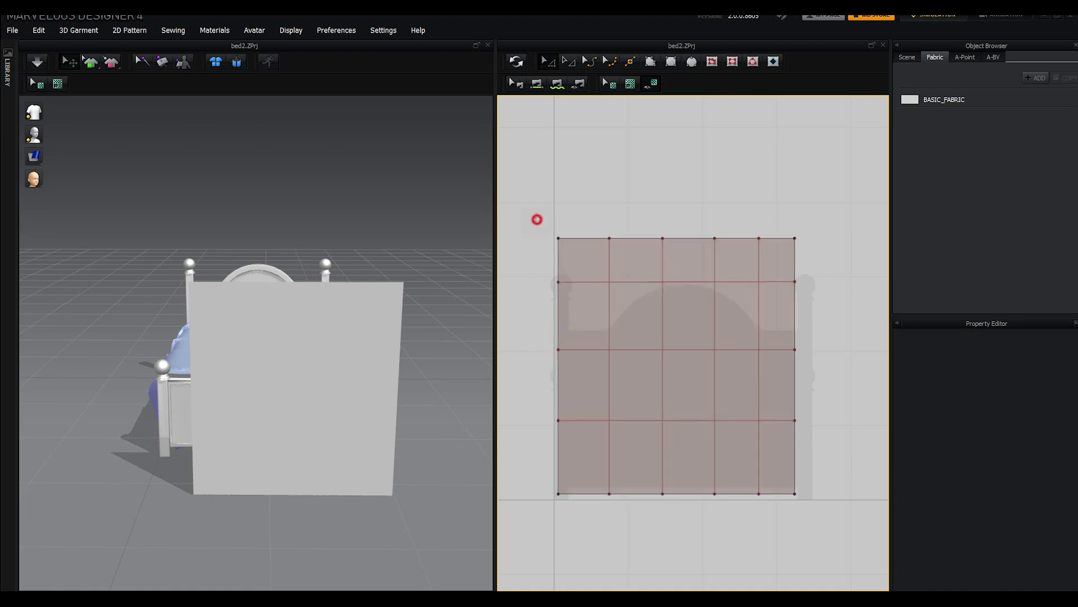
drag(537, 219, 845, 514)
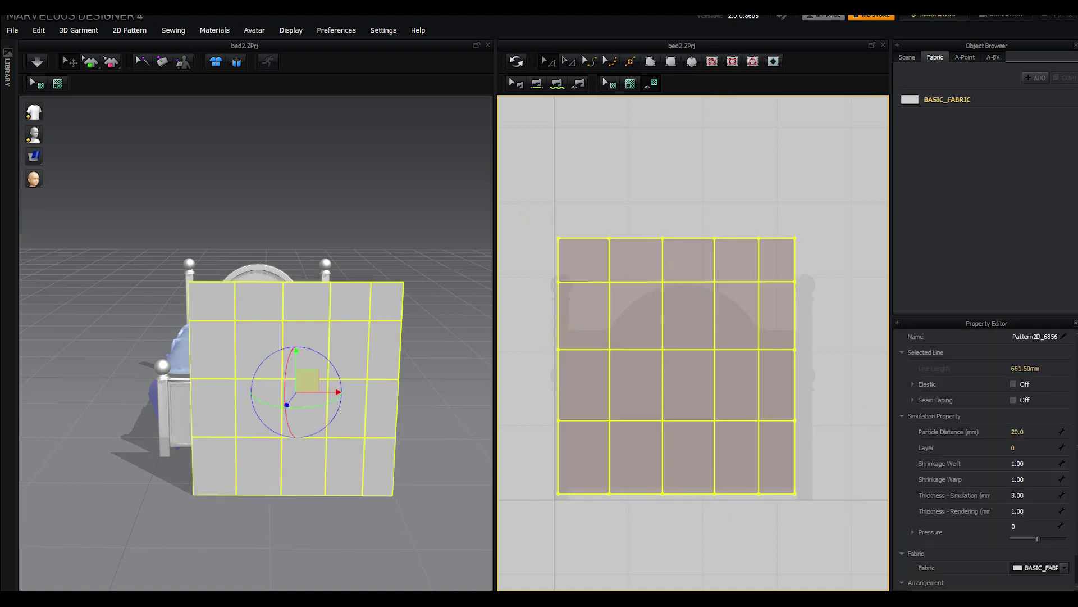
Step: Symmetric-paste a mirrored copy of the gridded pattern to the right of the original
right_click(613, 373)
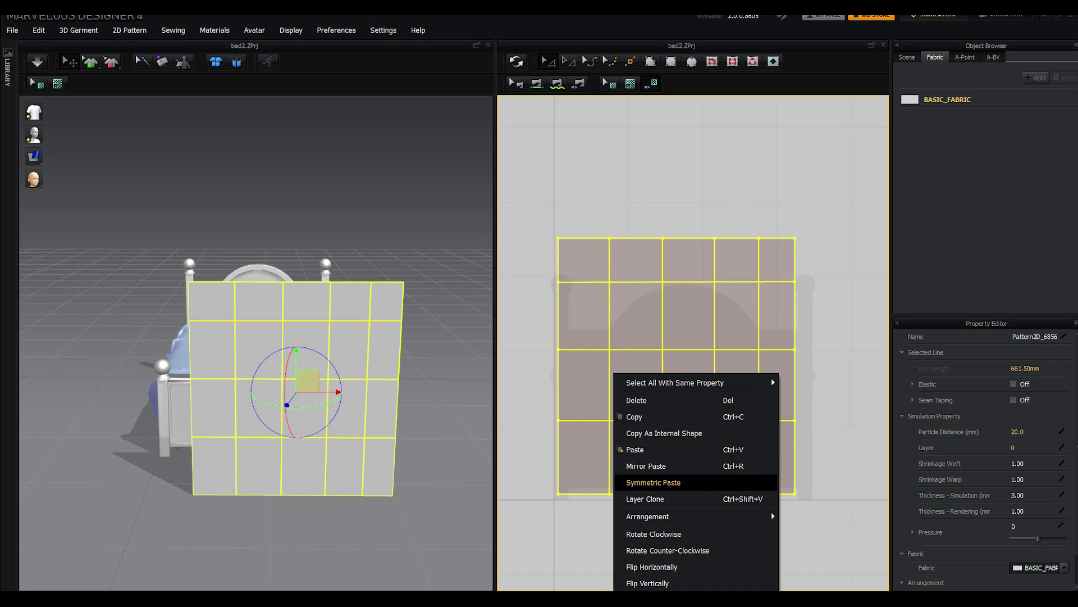
click(681, 481)
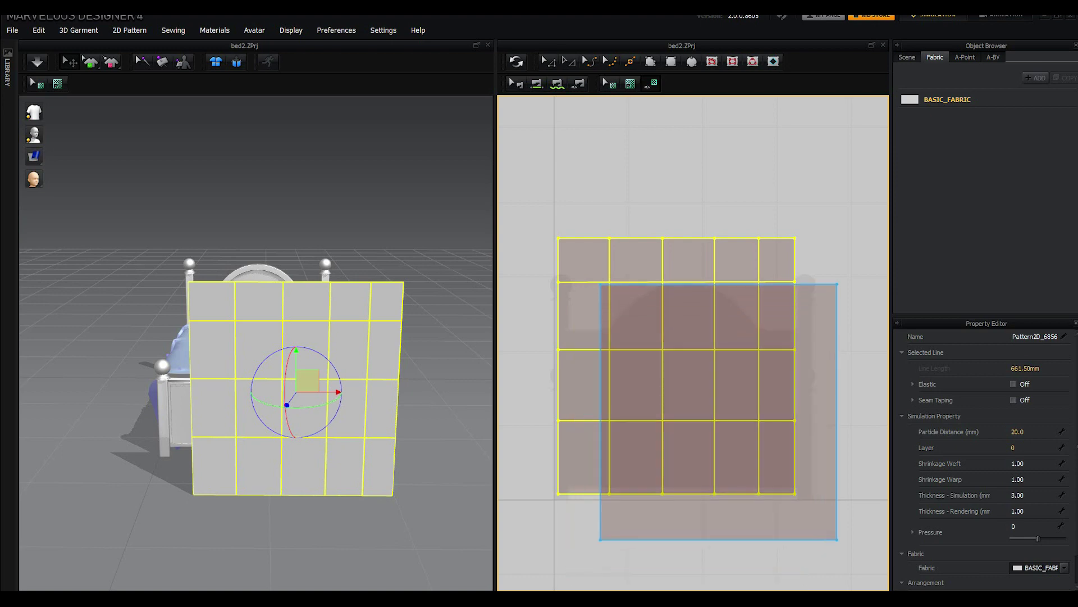
scroll(699, 417, down, 5)
scroll(797, 410, up, 1)
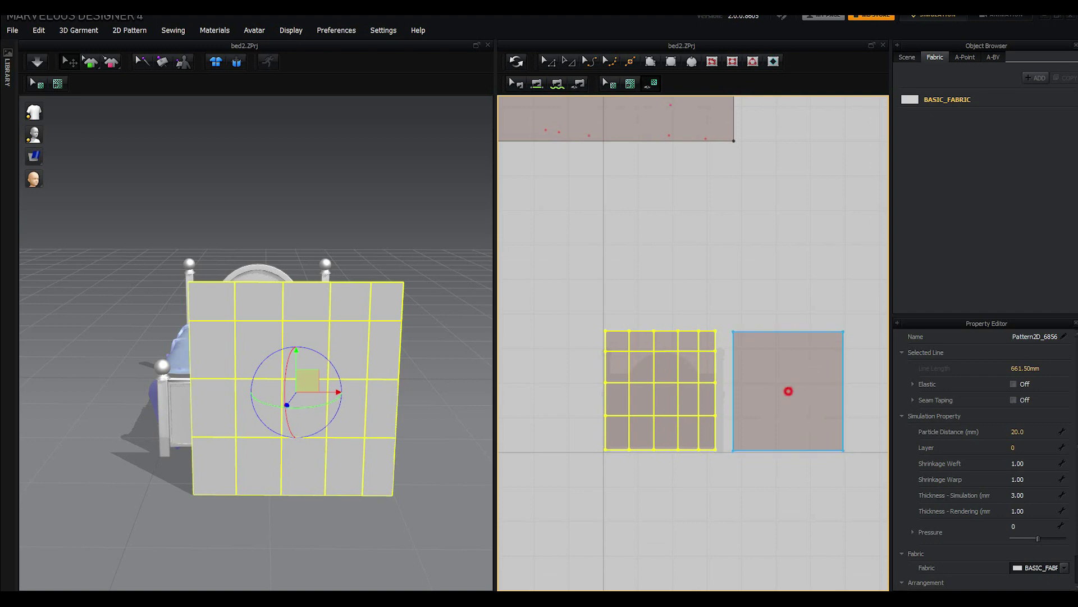
click(788, 392)
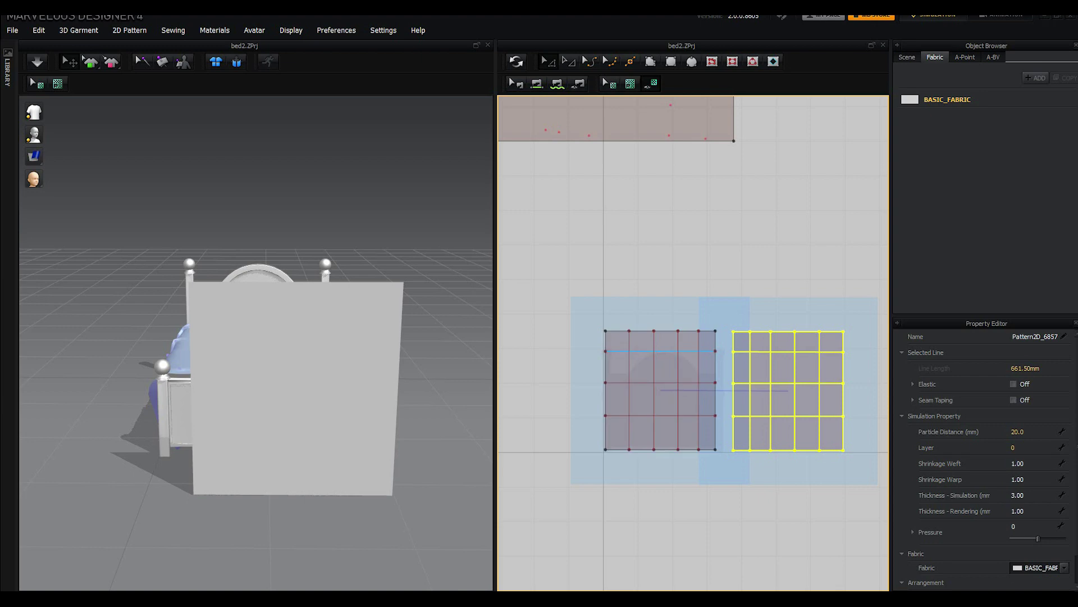
click(603, 278)
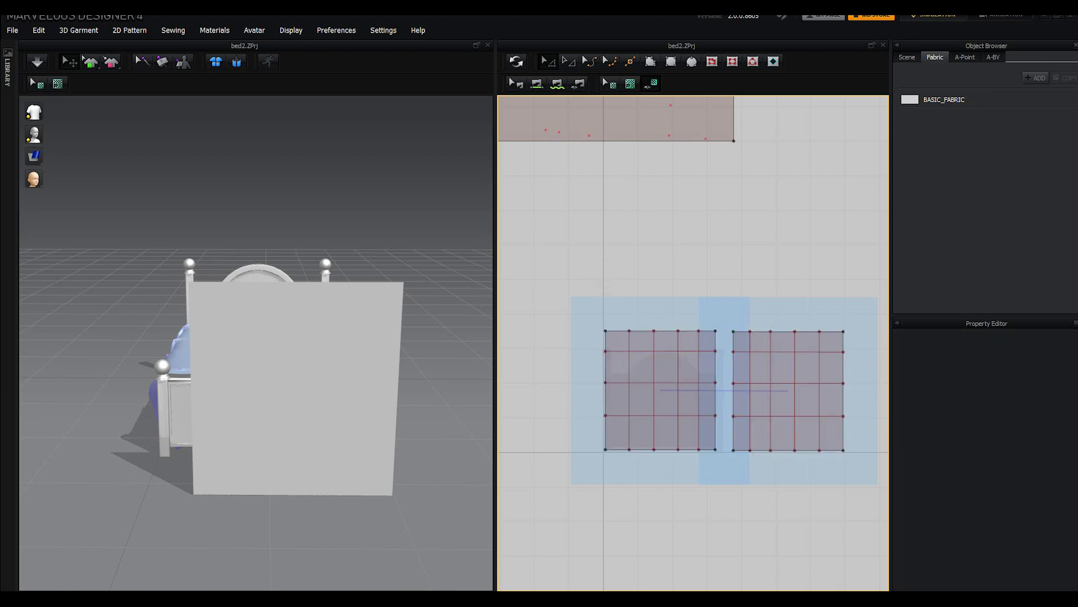
Step: Orbit the 3D view and reset the camera to front view
right_drag(309, 413, 422, 393)
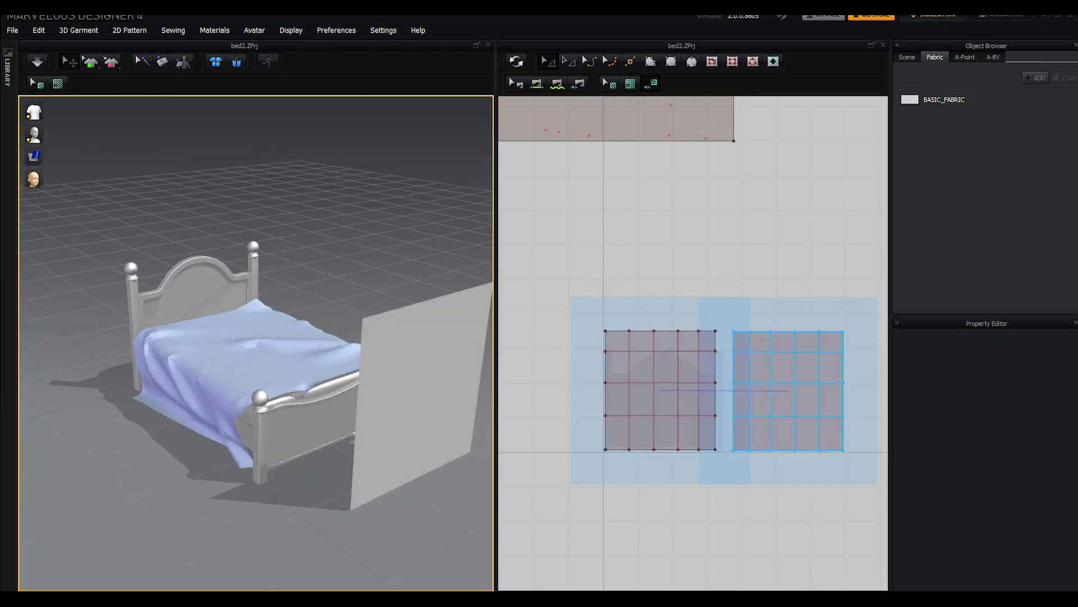
scroll(751, 400, up, 3)
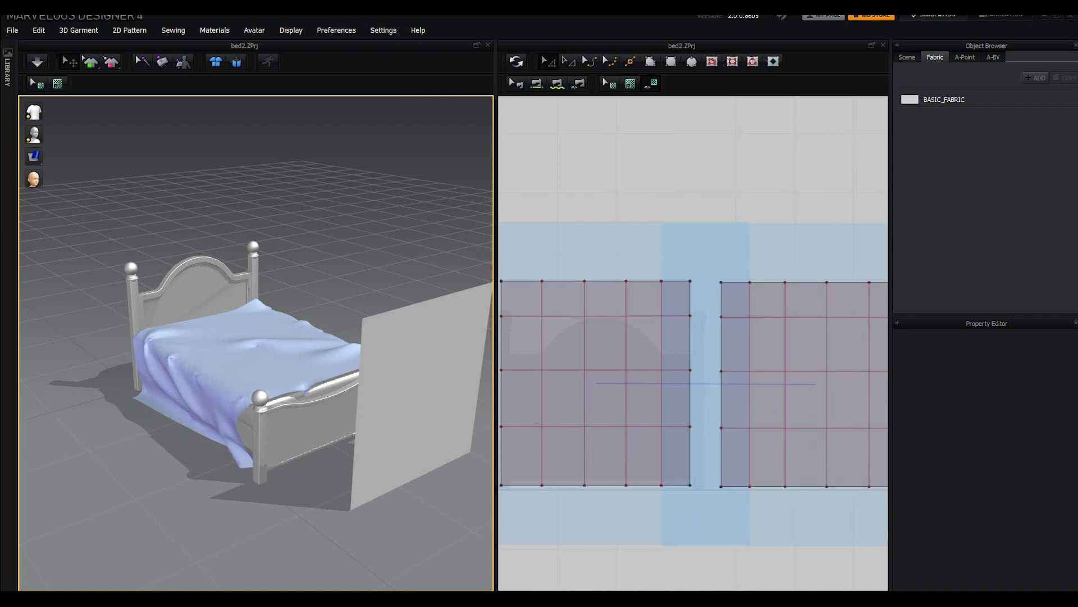
click(515, 61)
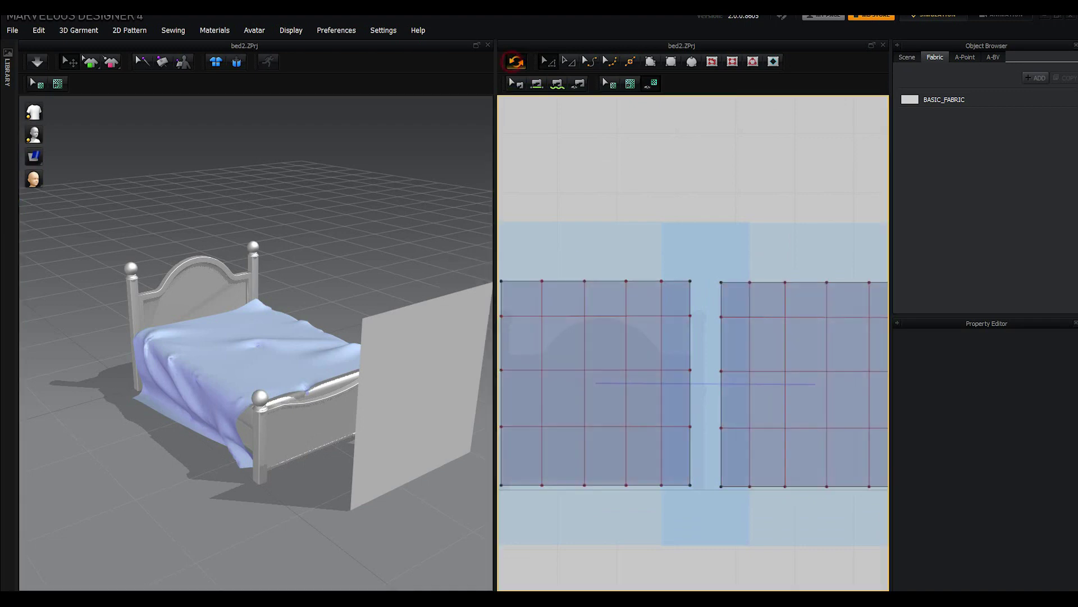
click(379, 302)
key(2)
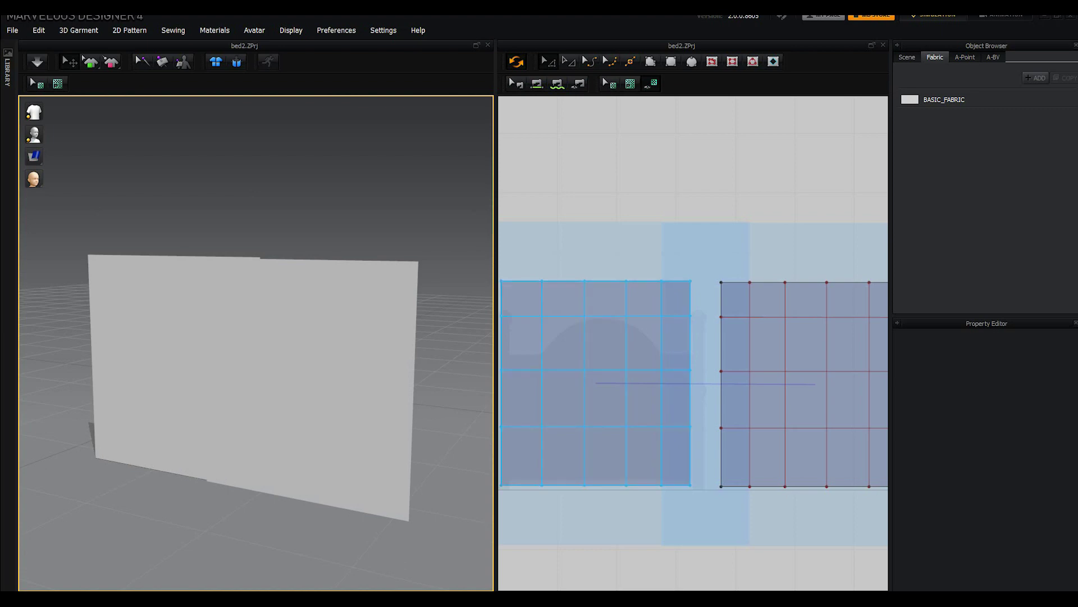
Step: Select the copied panel and move it right in 2D and along X in 3D
scroll(695, 406, down, 5)
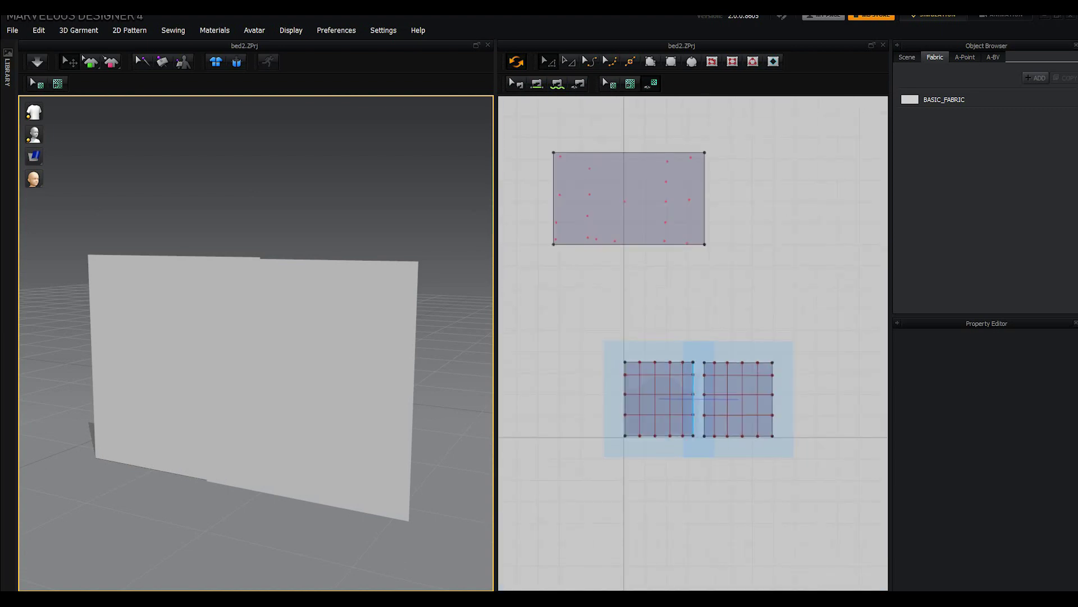
click(739, 398)
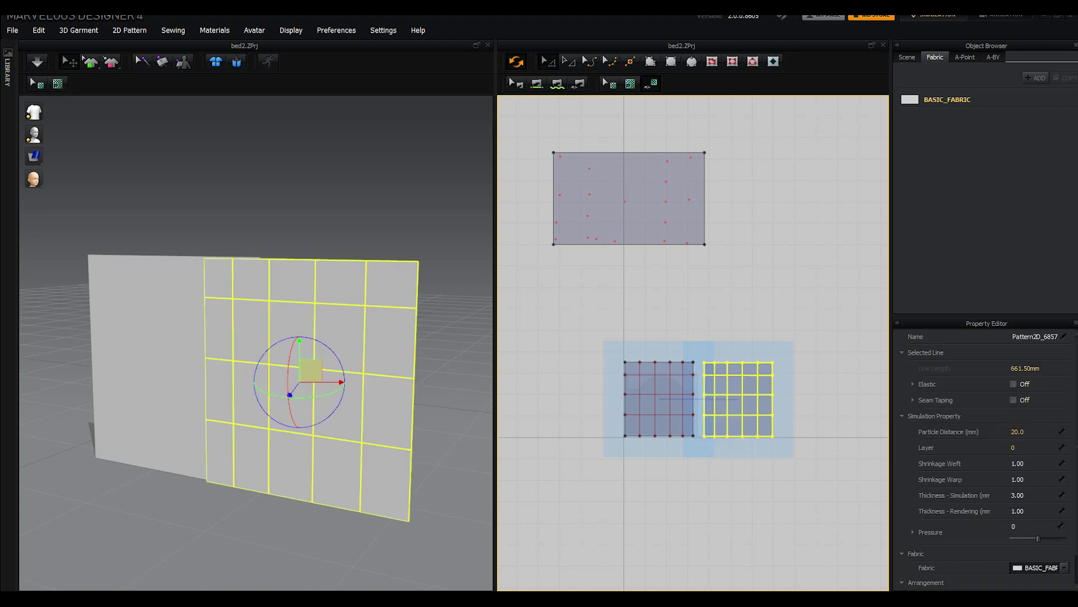
click(734, 399)
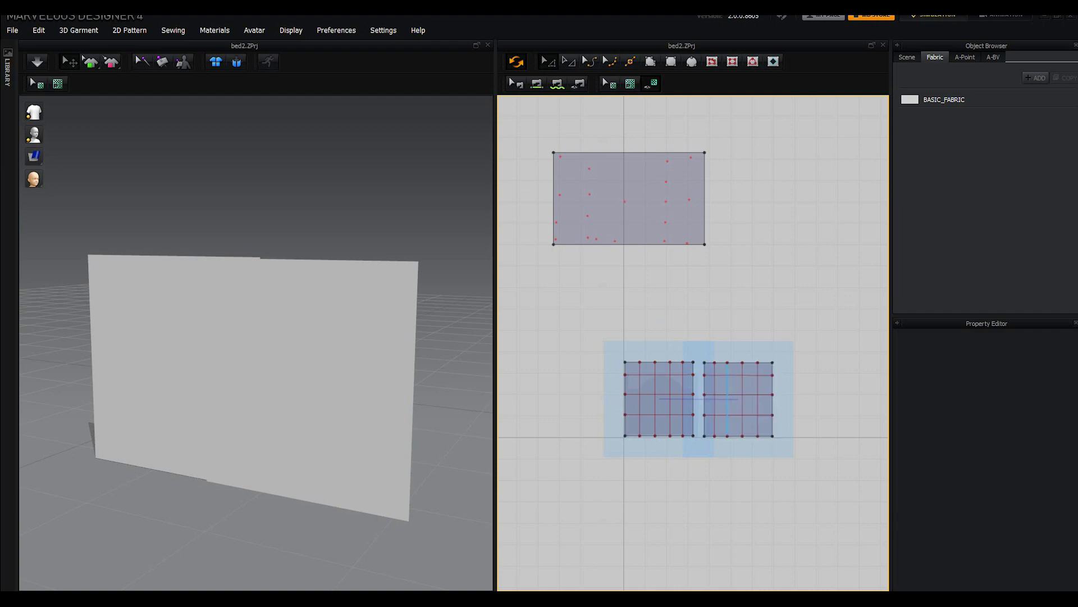
click(739, 370)
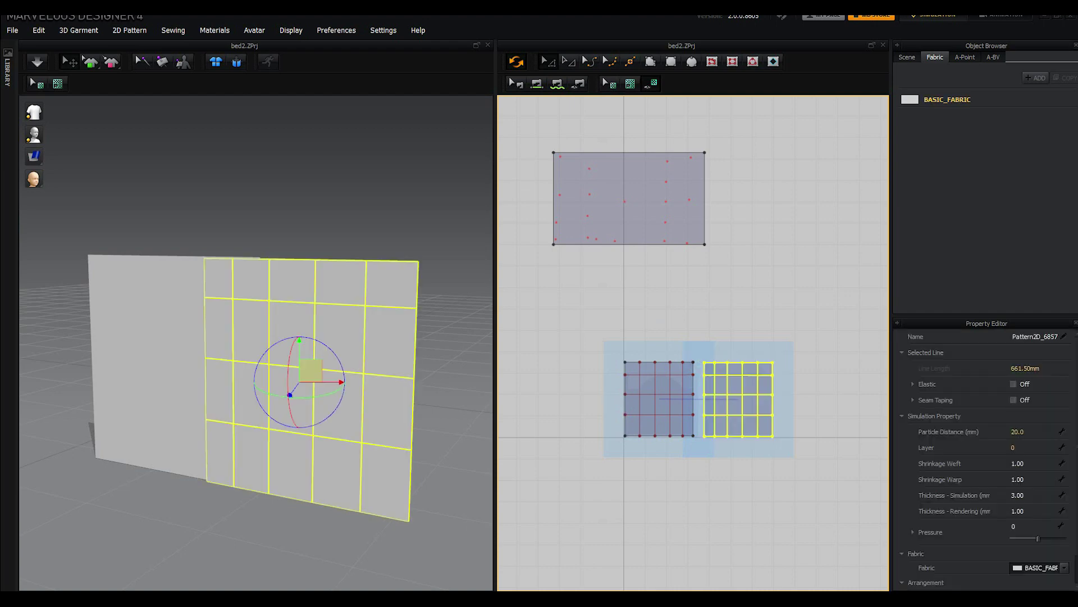
drag(743, 416, 768, 416)
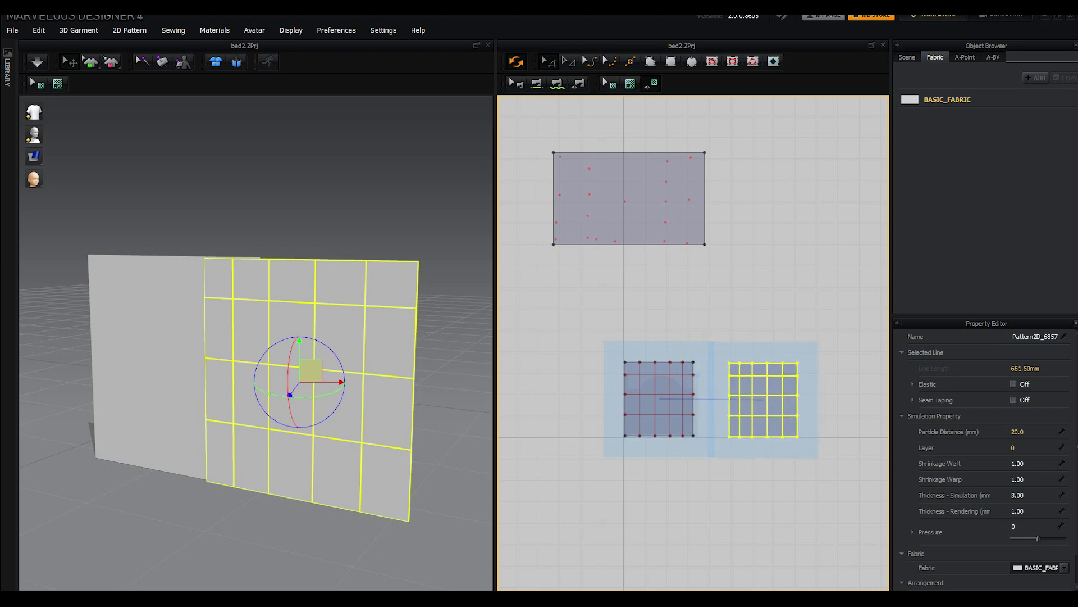
mouse_move(397, 408)
right_down()
mouse_move(396, 444)
mouse_move(359, 427)
right_up()
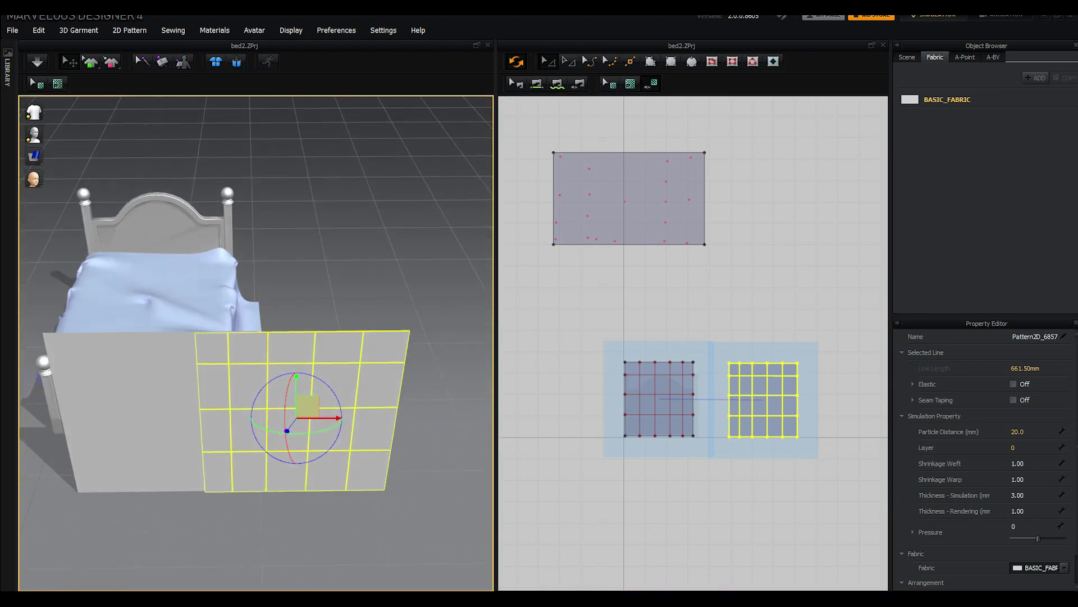
drag(339, 418, 418, 418)
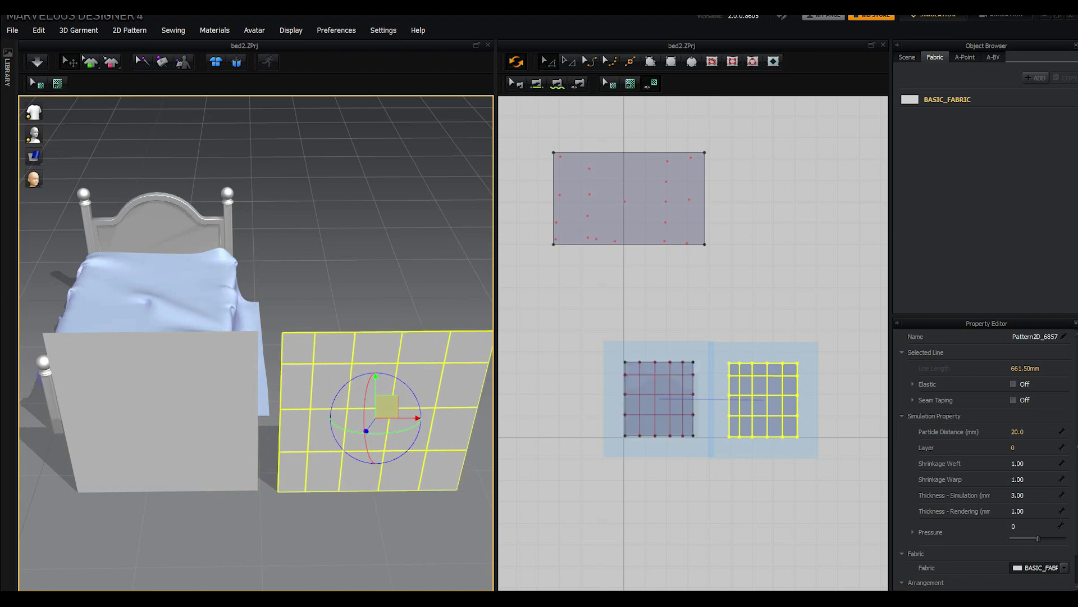
scroll(706, 421, up, 2)
scroll(706, 421, up, 2)
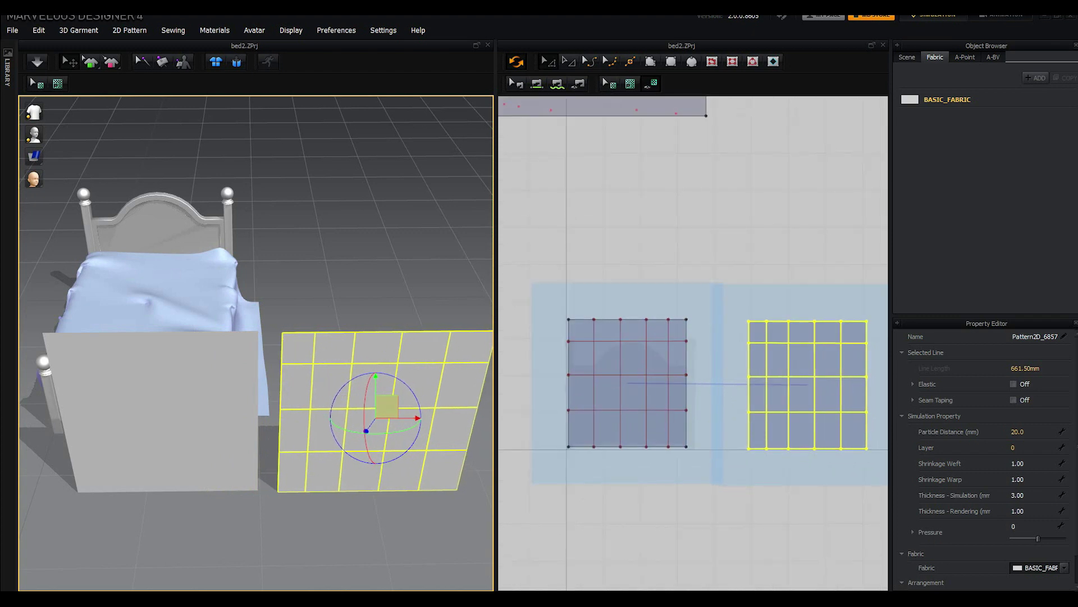
Step: Box-select the right panel and drag it back left, leaving a small gap
drag(496, 385, 457, 385)
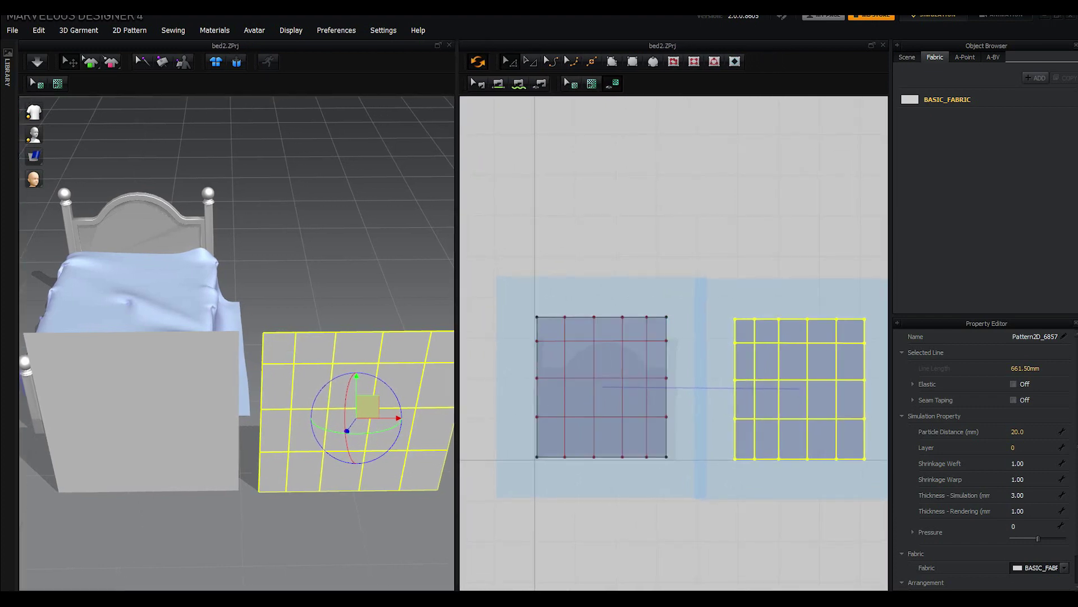
key(Escape)
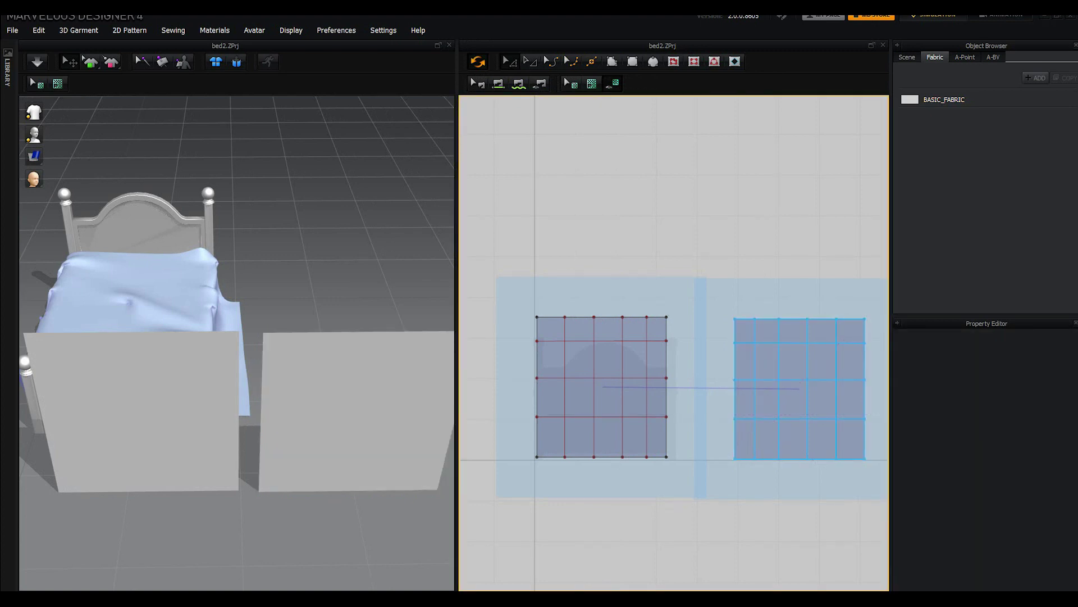
drag(805, 399, 725, 311)
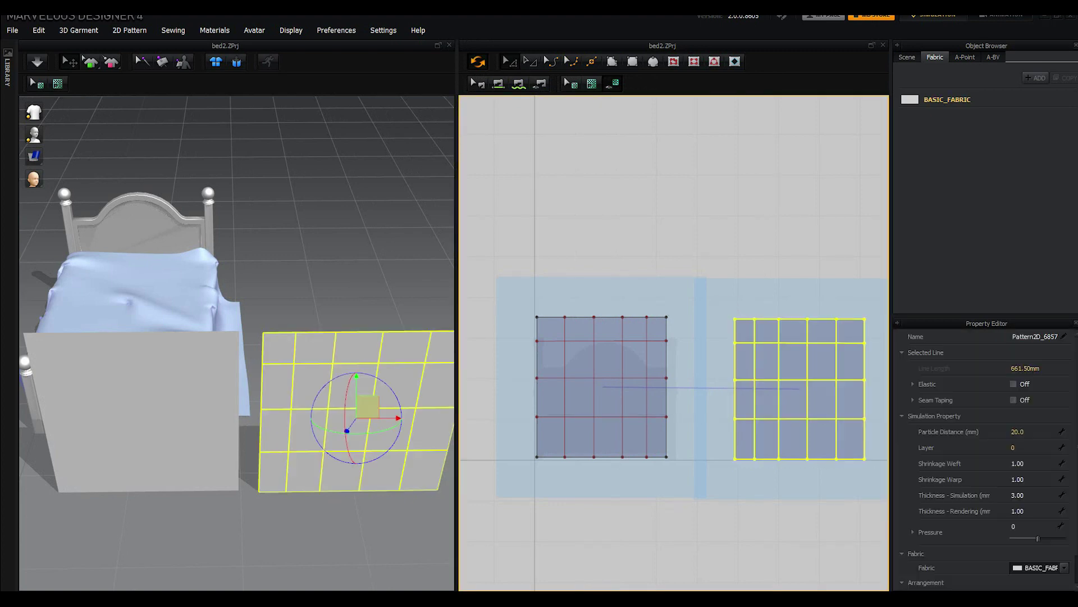
drag(786, 424, 743, 423)
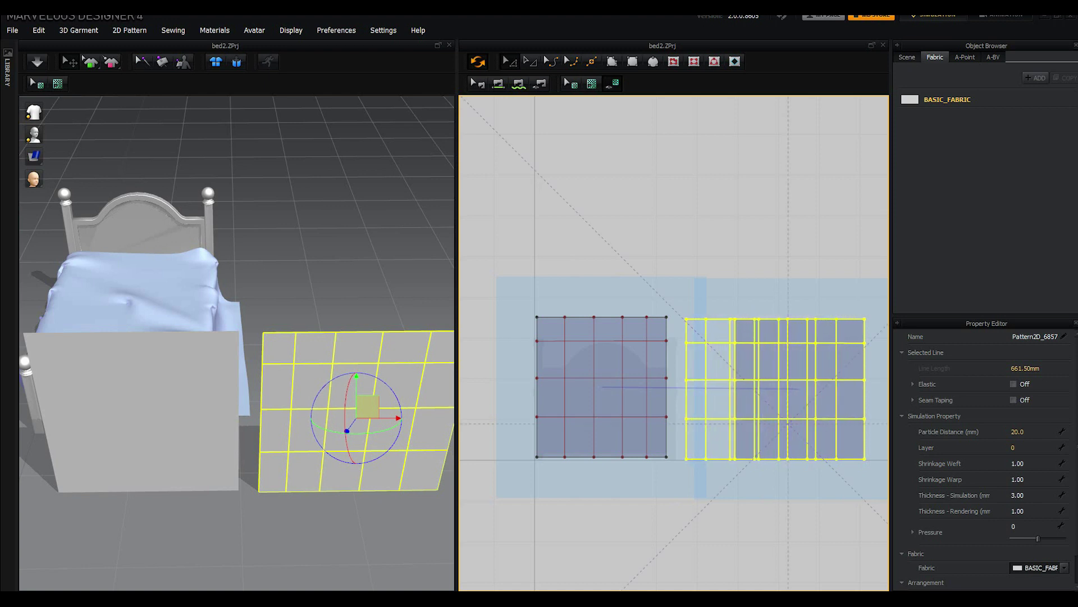
scroll(646, 363, down, 2)
scroll(647, 365, up, 2)
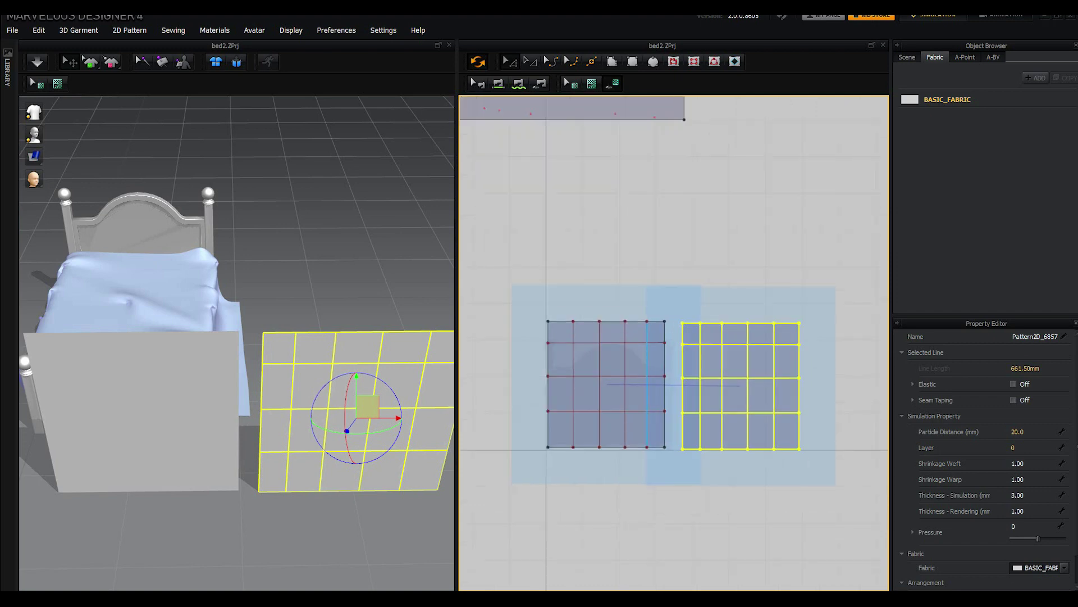
scroll(641, 368, up, 2)
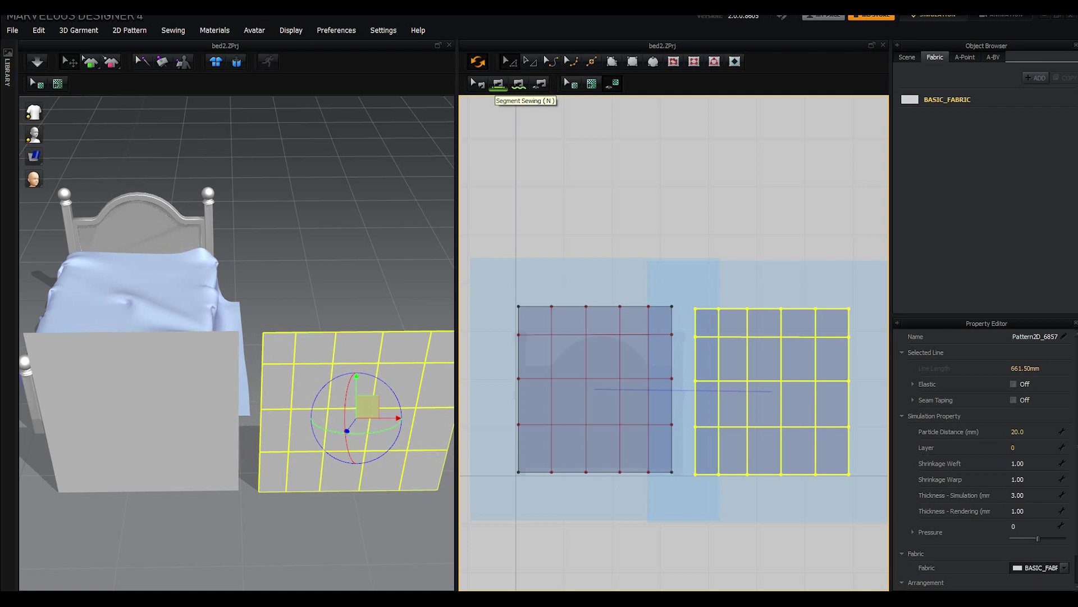
Step: Segment-sew the left and right panels' top edges, then their bottom edges
click(518, 83)
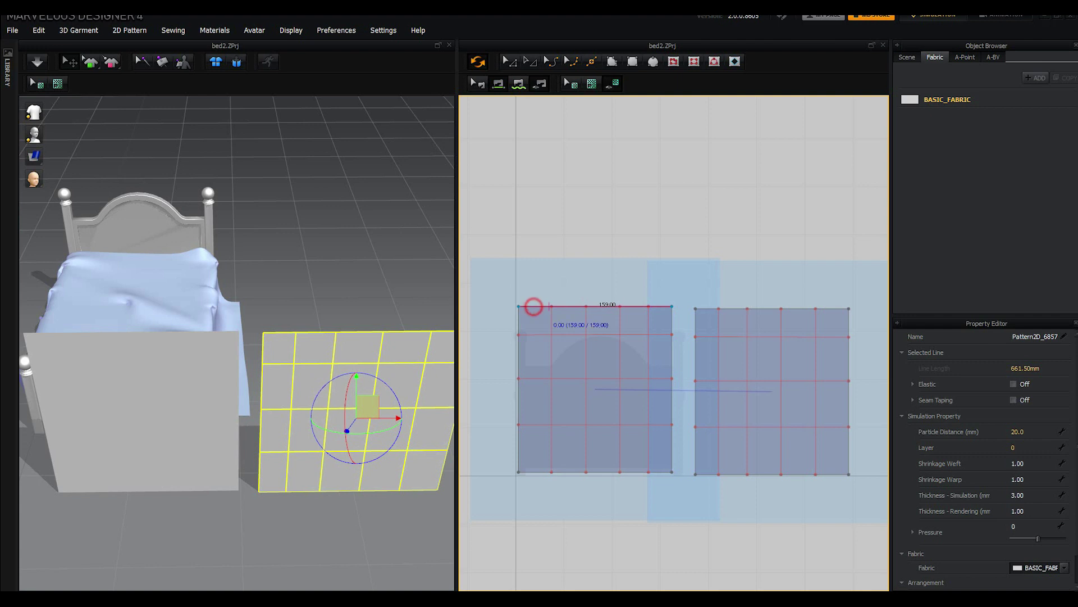
click(550, 306)
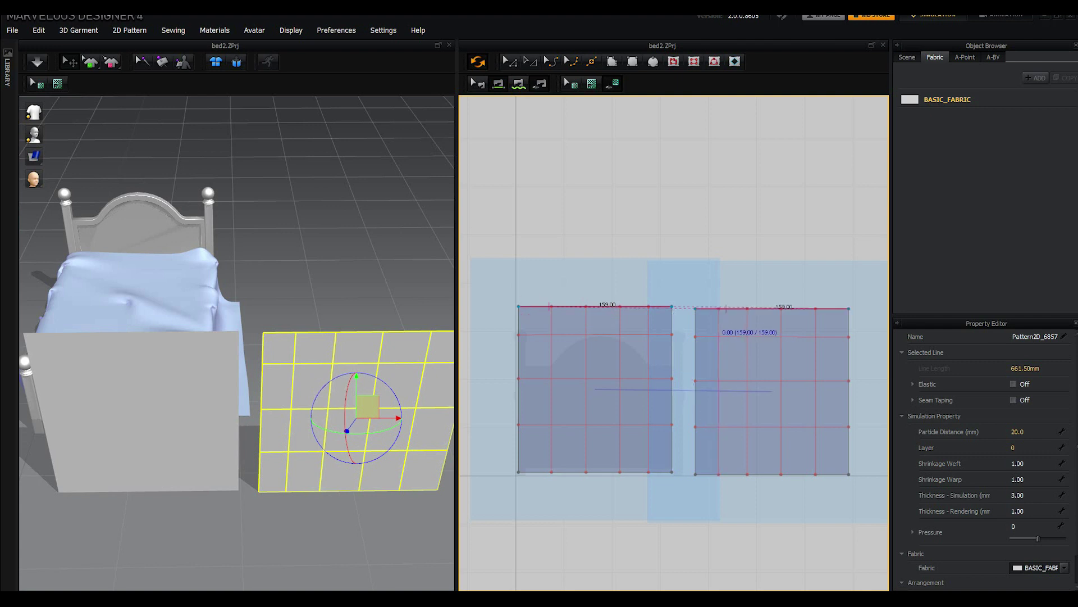
click(712, 307)
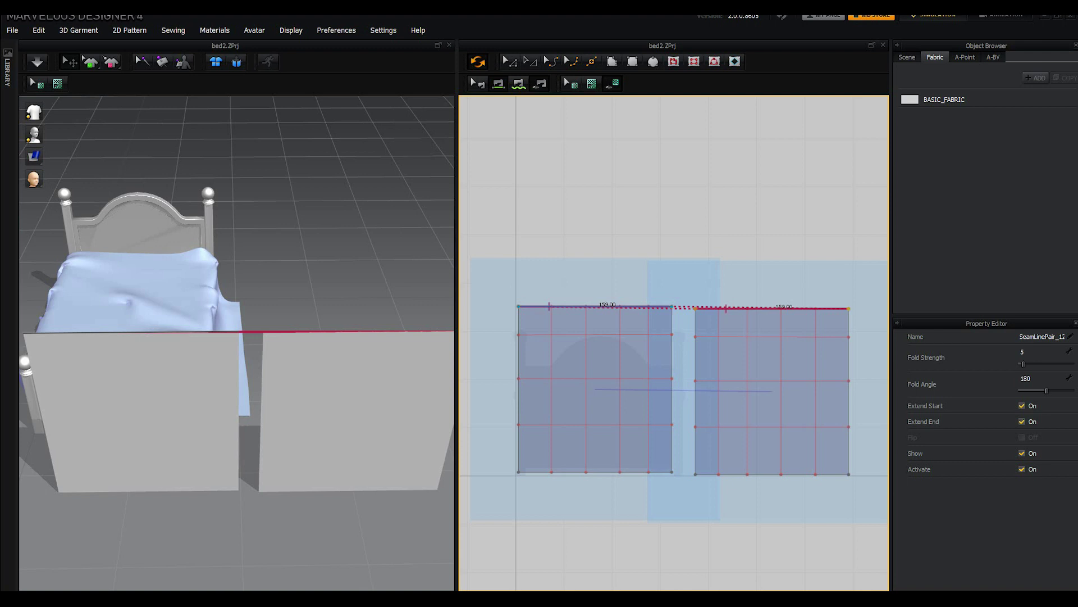
click(584, 307)
click(538, 472)
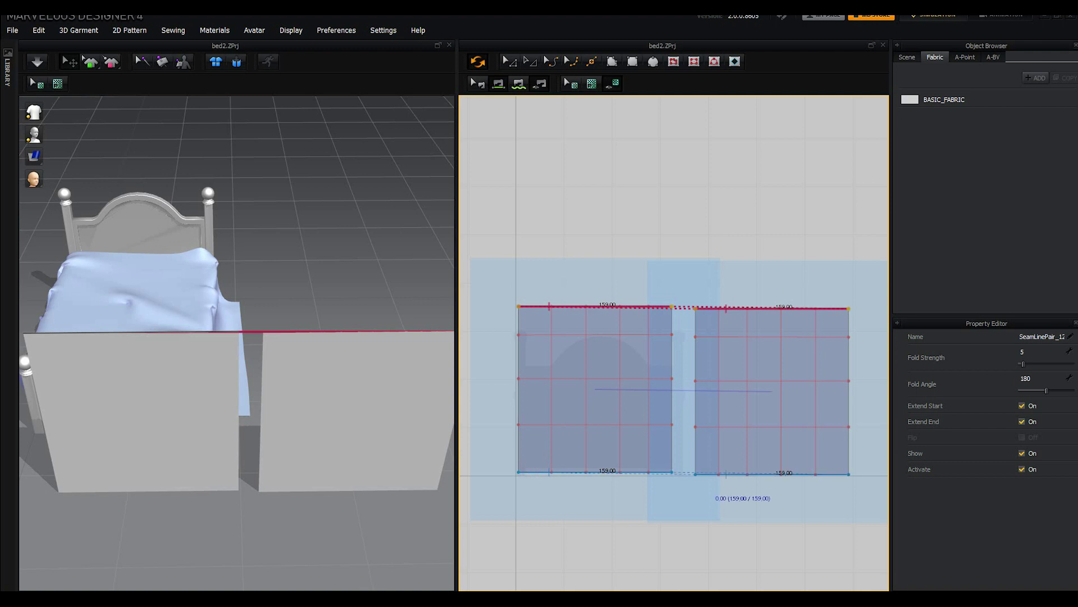
click(705, 474)
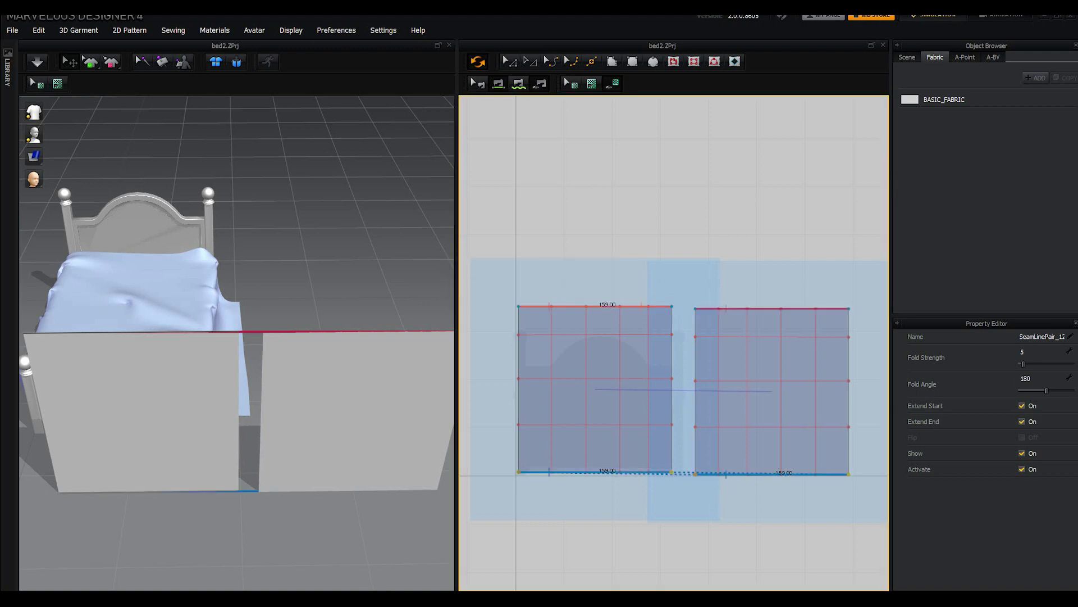
scroll(671, 313, down, 2)
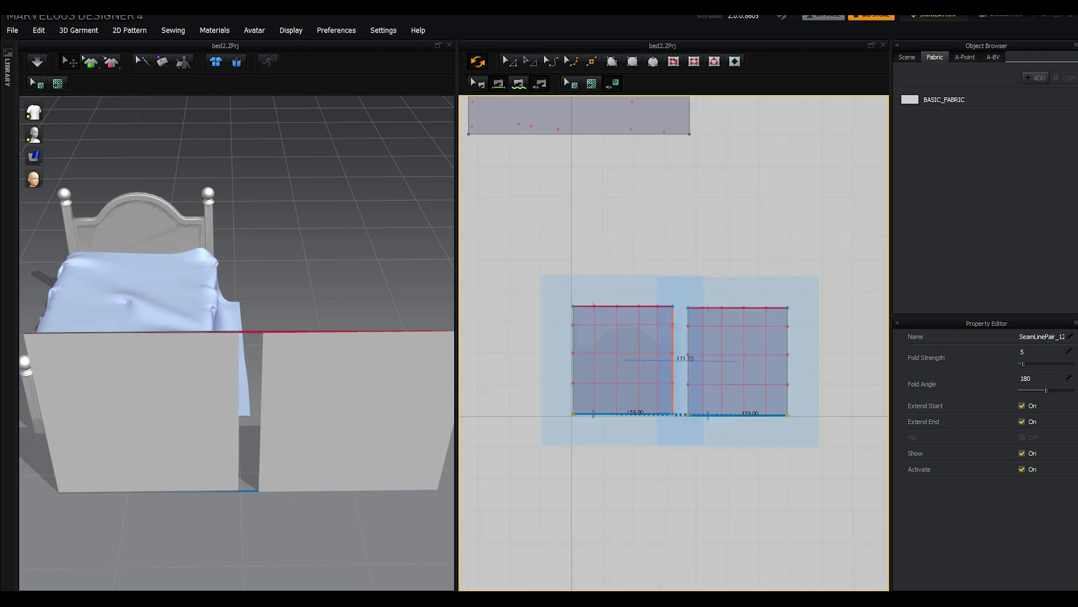
scroll(672, 313, up, 1)
scroll(671, 314, up, 5)
Step: Select the top-edge seam and open then dismiss the pattern window's context menu
click(853, 296)
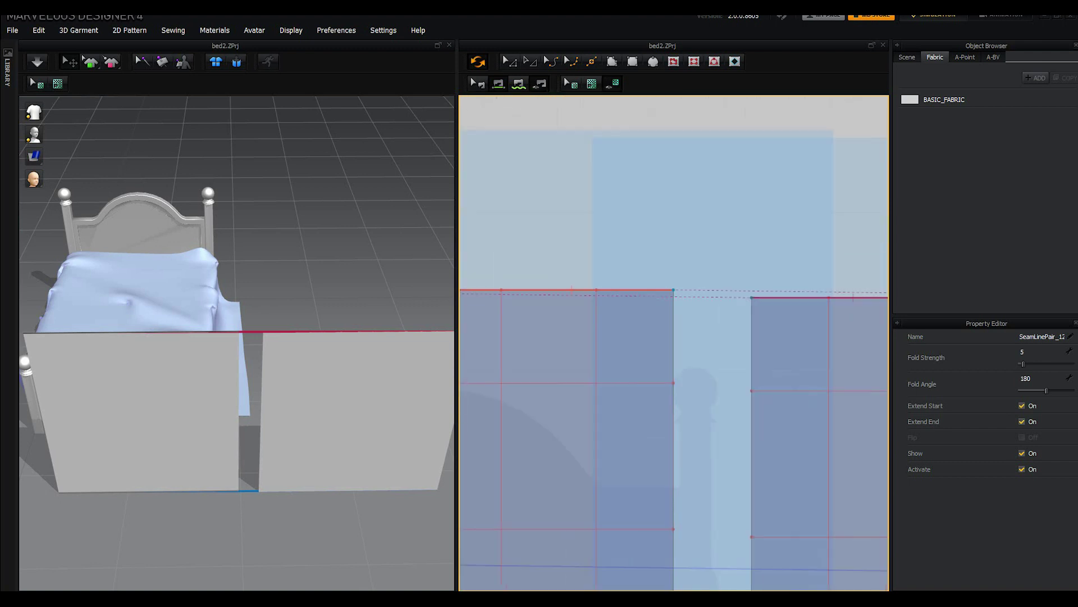
right_click(655, 290)
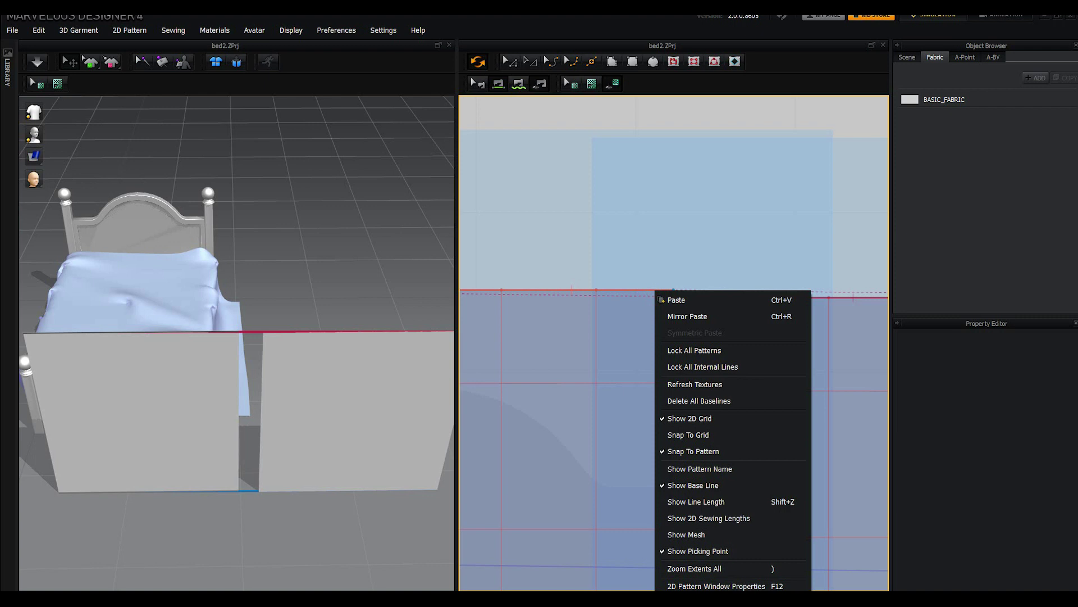
right_click(640, 292)
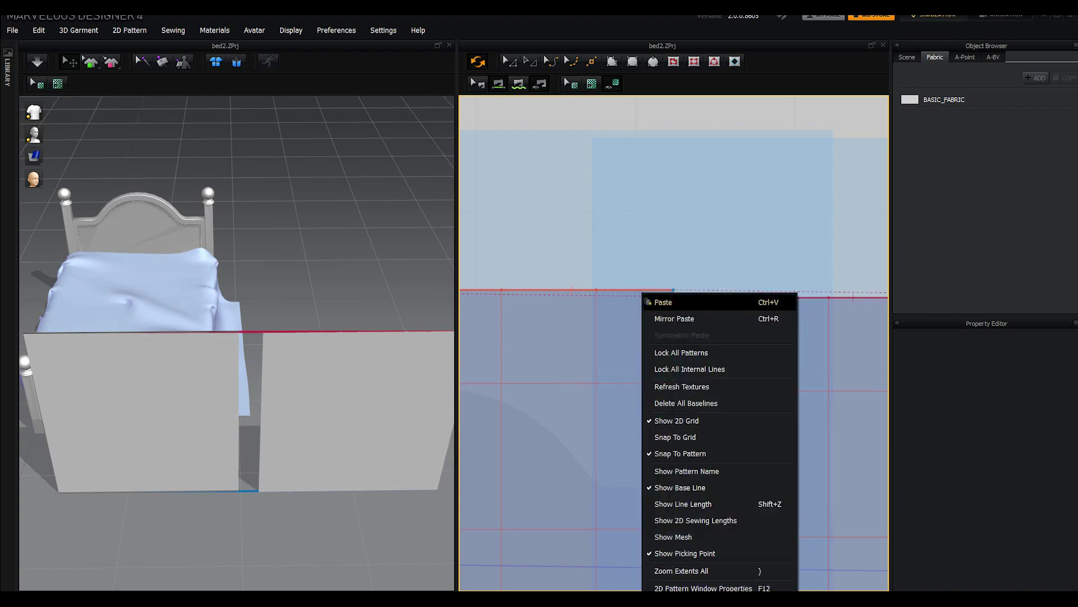
key(Escape)
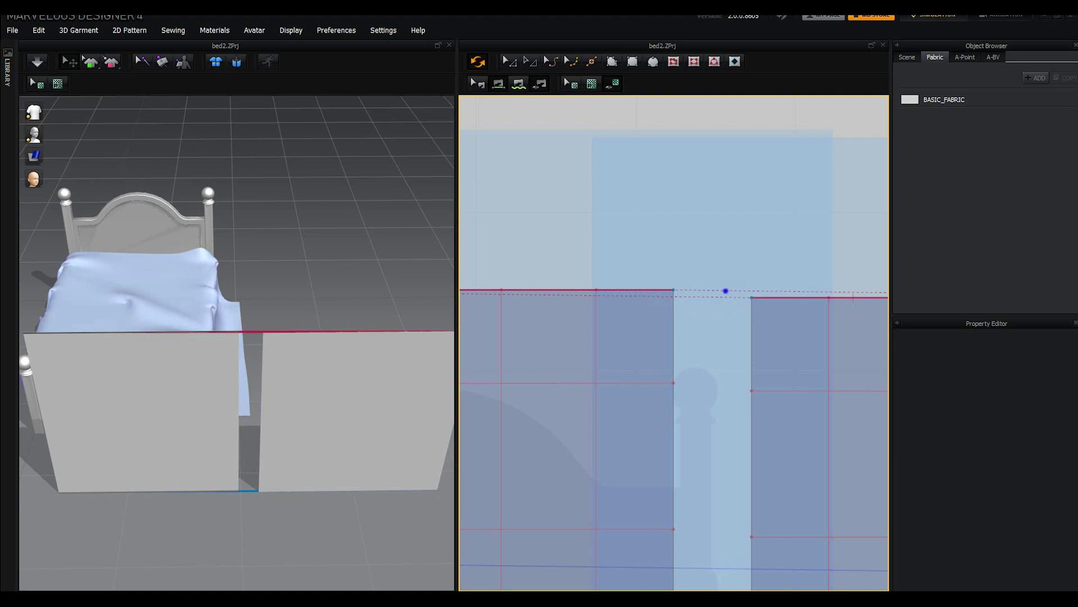
right_click(726, 293)
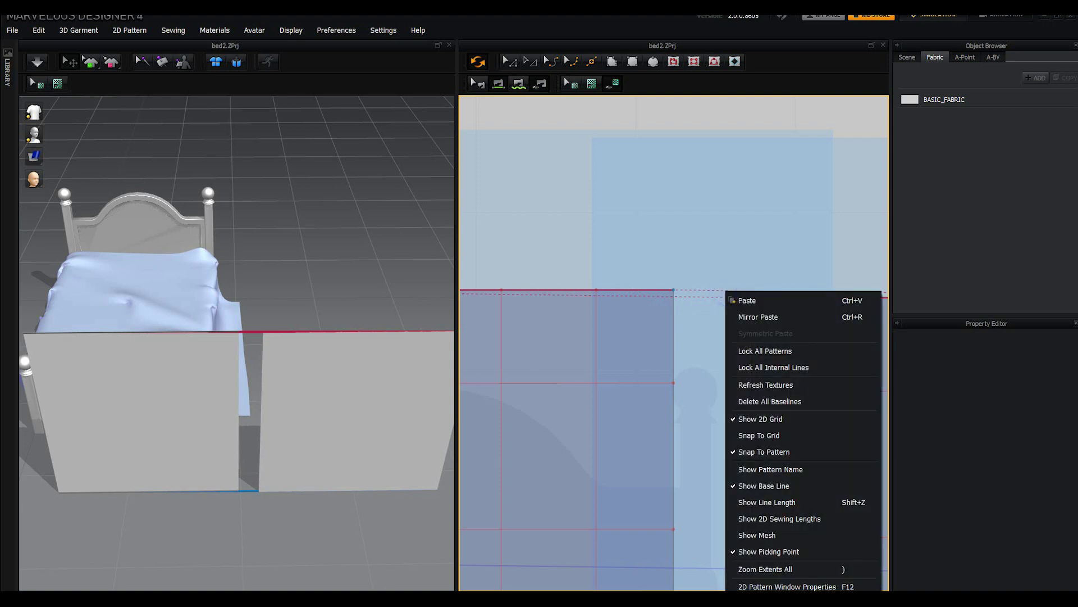
key(Escape)
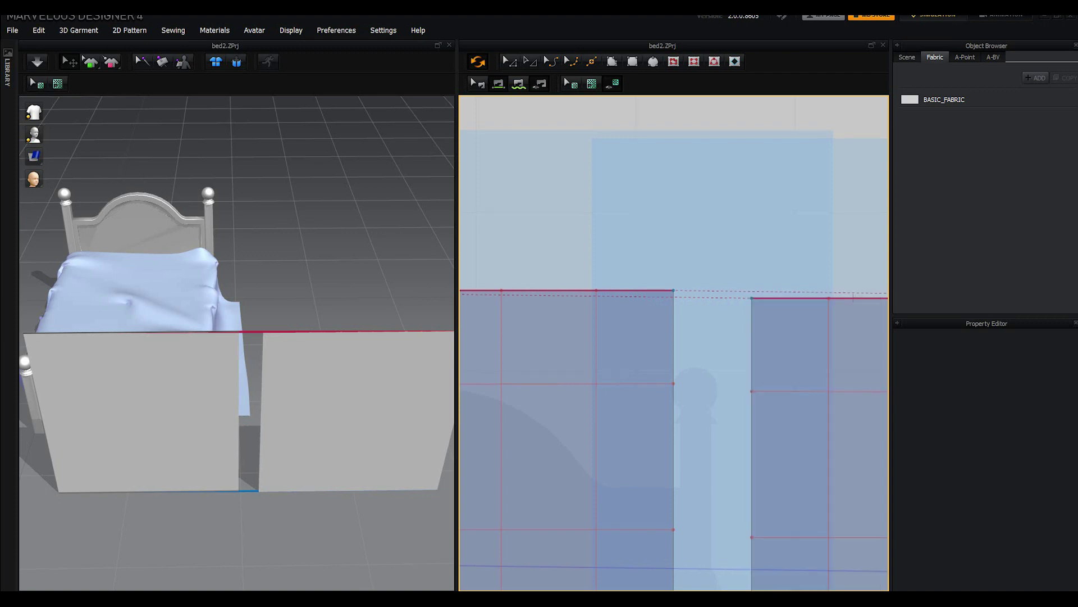
Step: Zoom the 2D view and sew the left panel's edge onto the right panel
scroll(670, 261, down, 2)
scroll(670, 261, down, 2)
scroll(669, 262, down, 4)
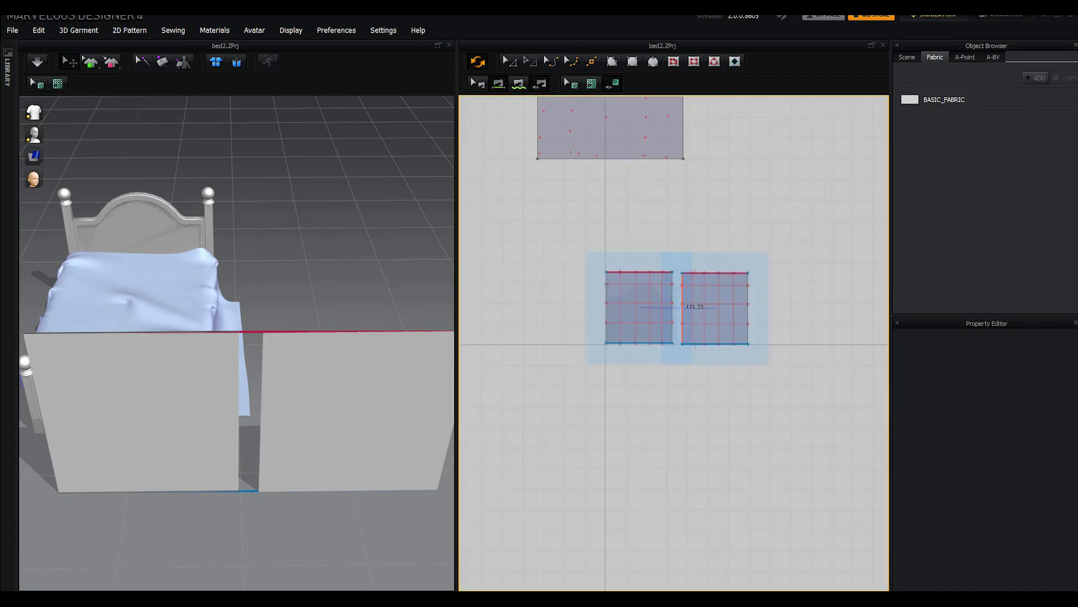
scroll(678, 283, up, 2)
scroll(678, 283, up, 2)
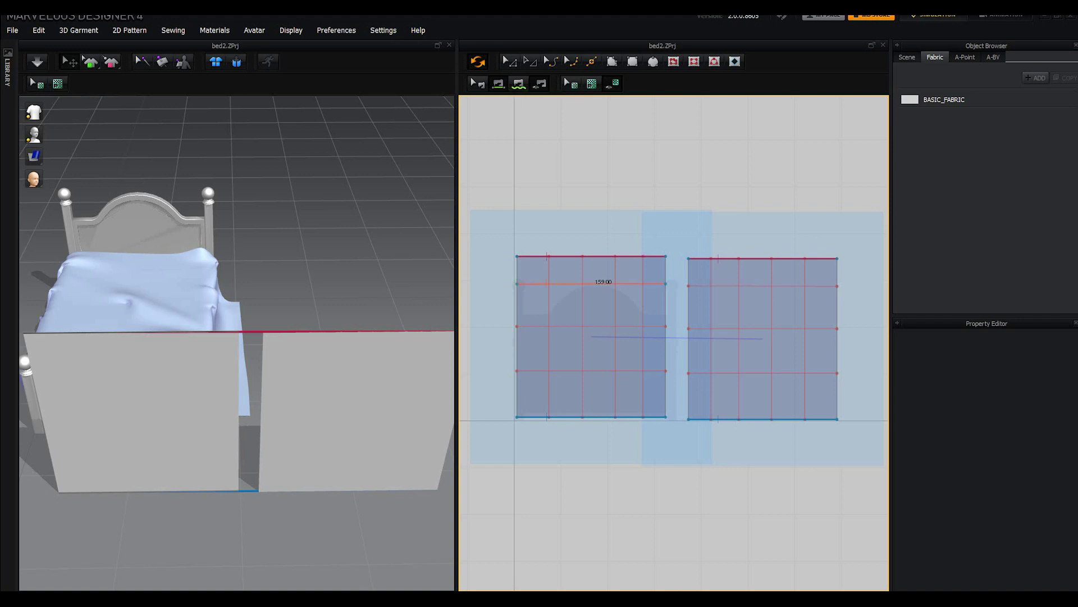
click(517, 272)
click(837, 294)
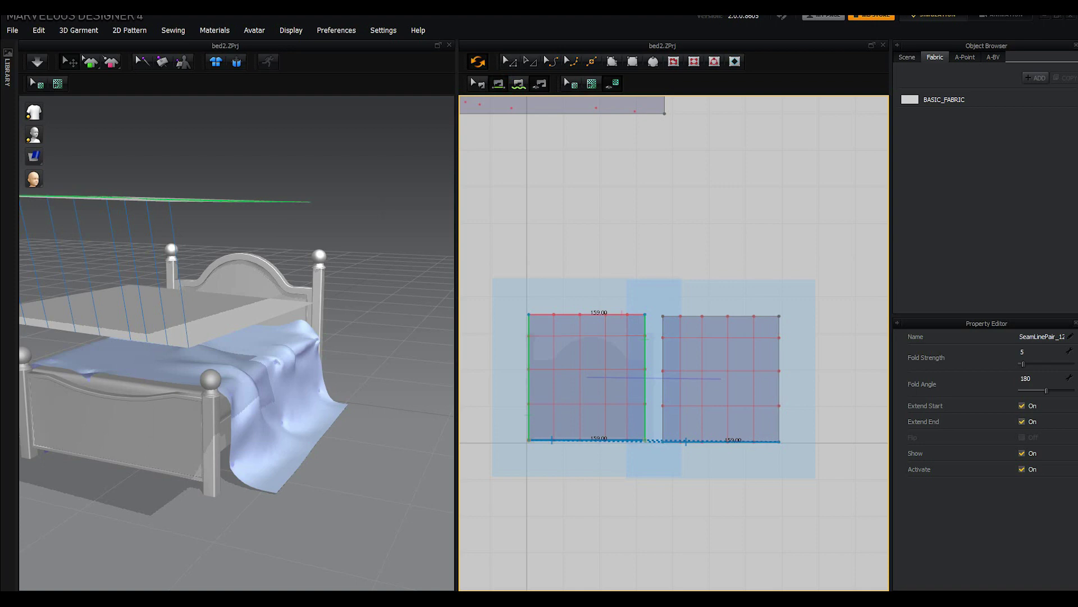
click(622, 312)
Step: Finish the top-edge seam and reverse it so its lines run parallel
click(676, 315)
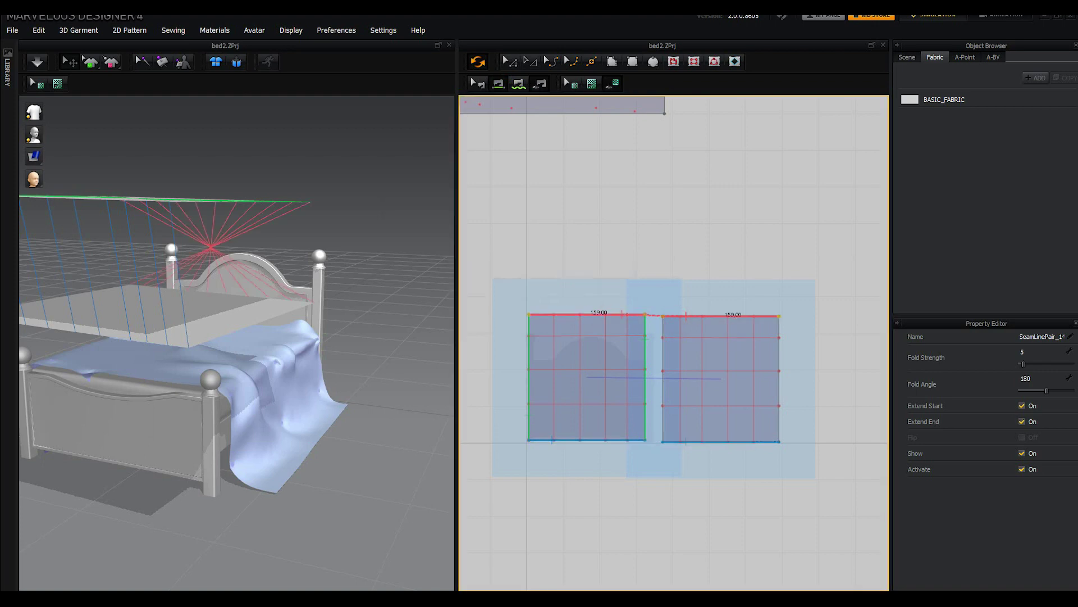
right_click(652, 313)
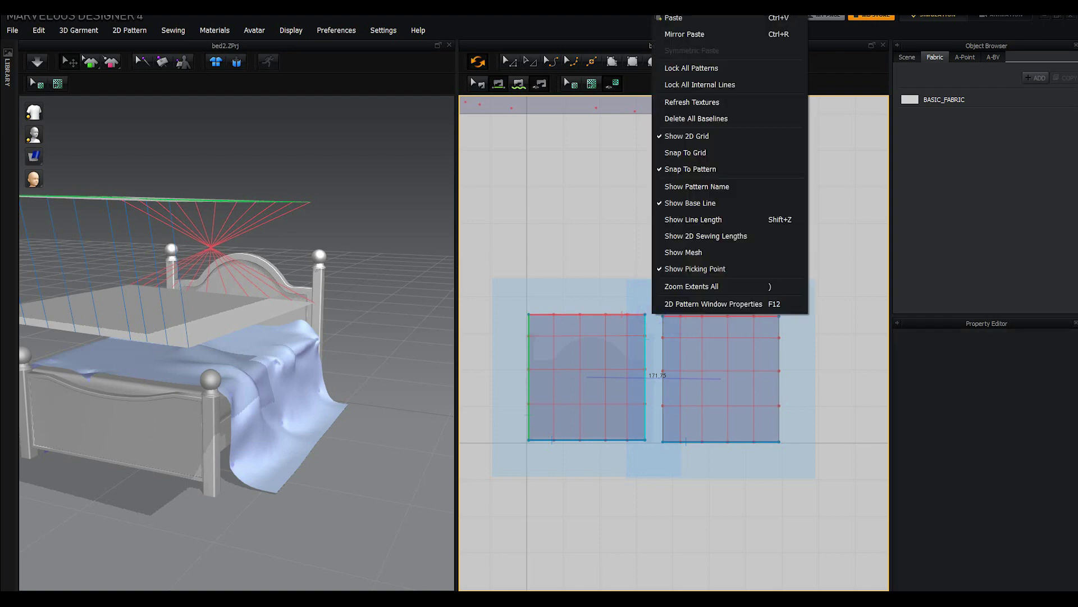
click(643, 315)
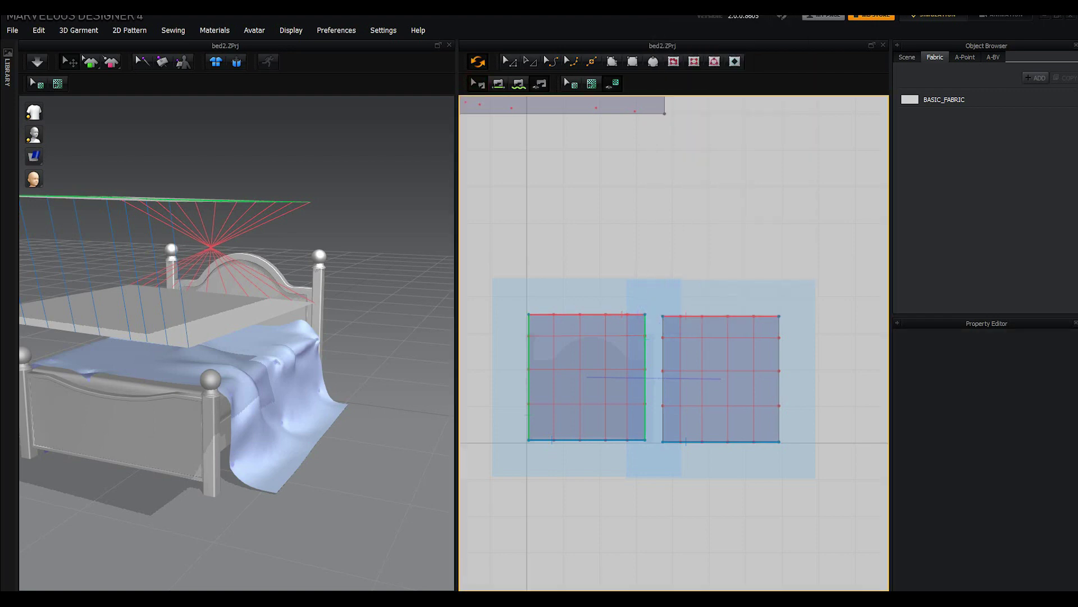
click(638, 315)
right_click(638, 315)
click(654, 320)
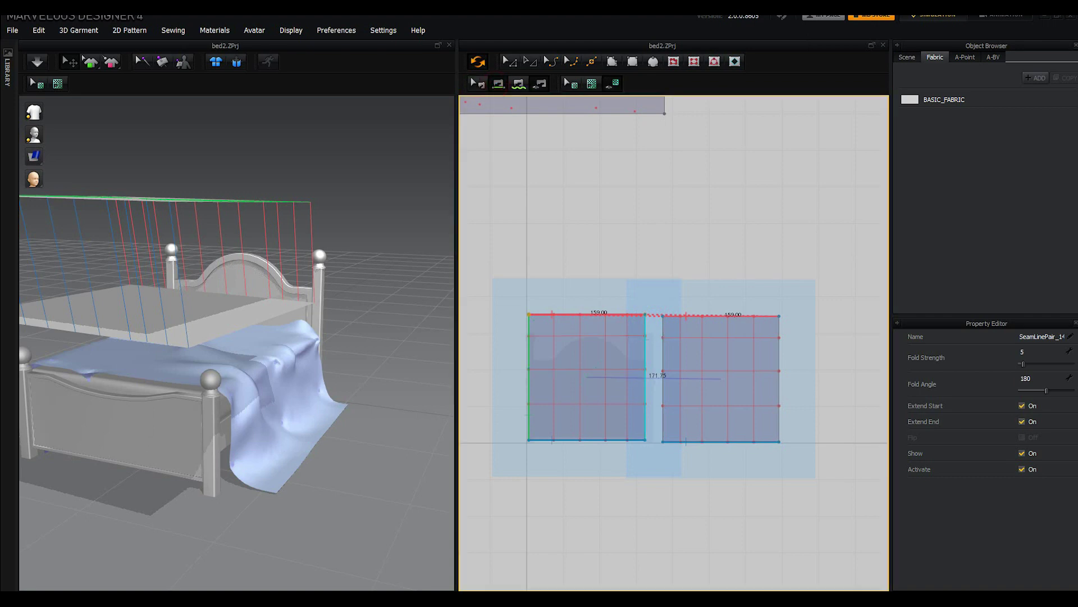
Step: Add a right-edge seam, then delete the misplaced side seams
click(646, 388)
click(778, 393)
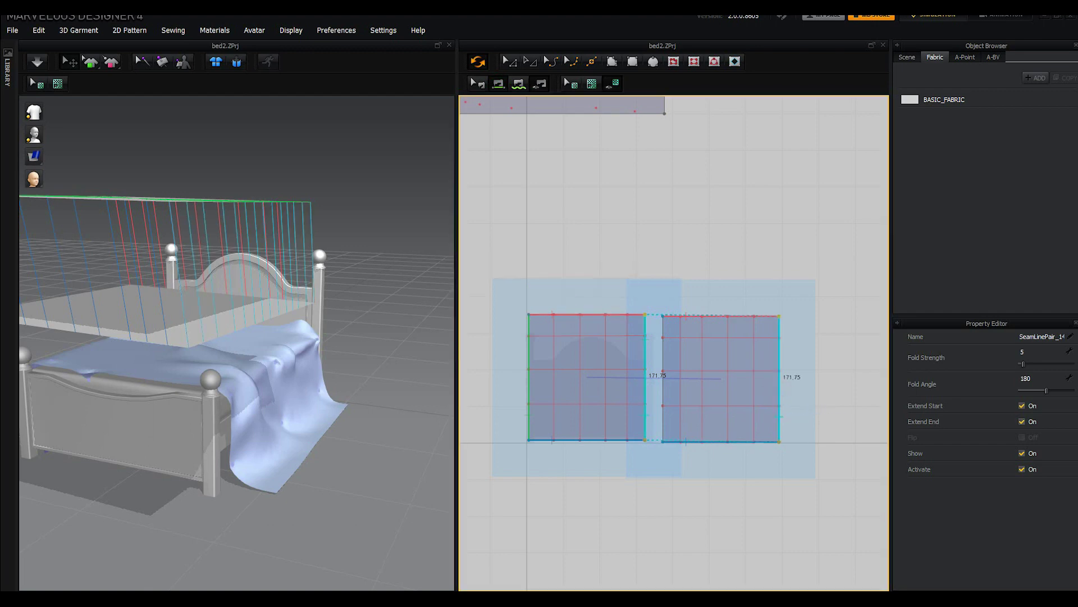
mouse_move(270, 337)
right_down()
mouse_move(324, 342)
mouse_move(264, 342)
right_up()
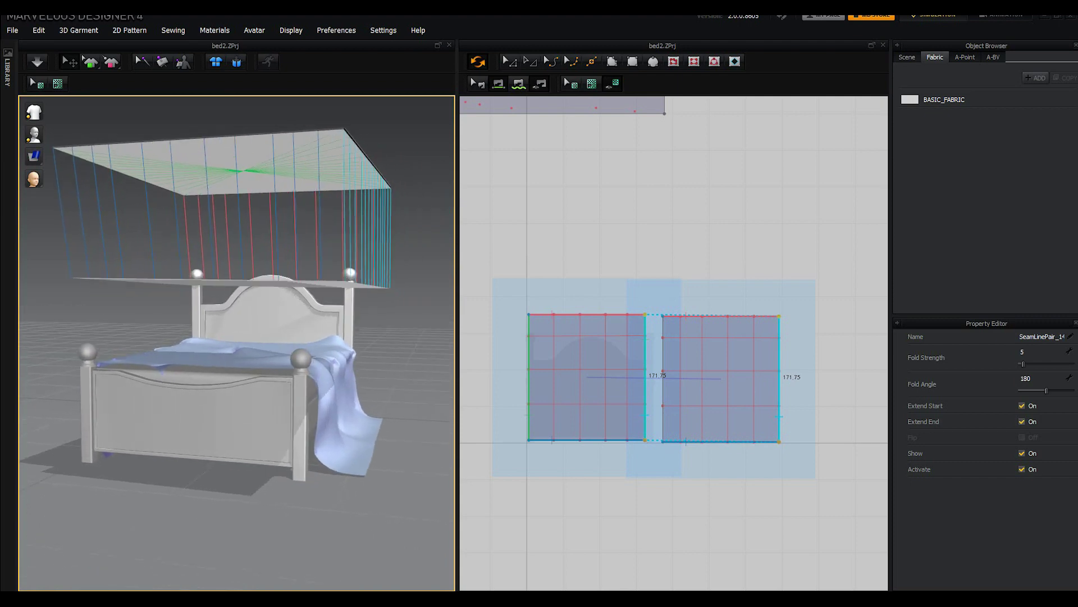
key(Delete)
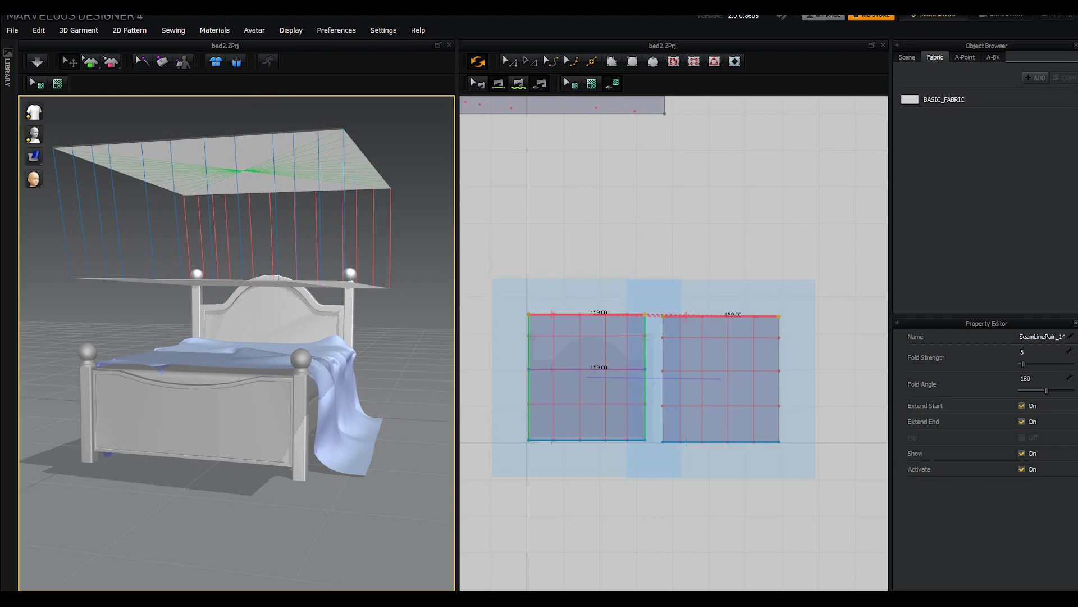
click(477, 83)
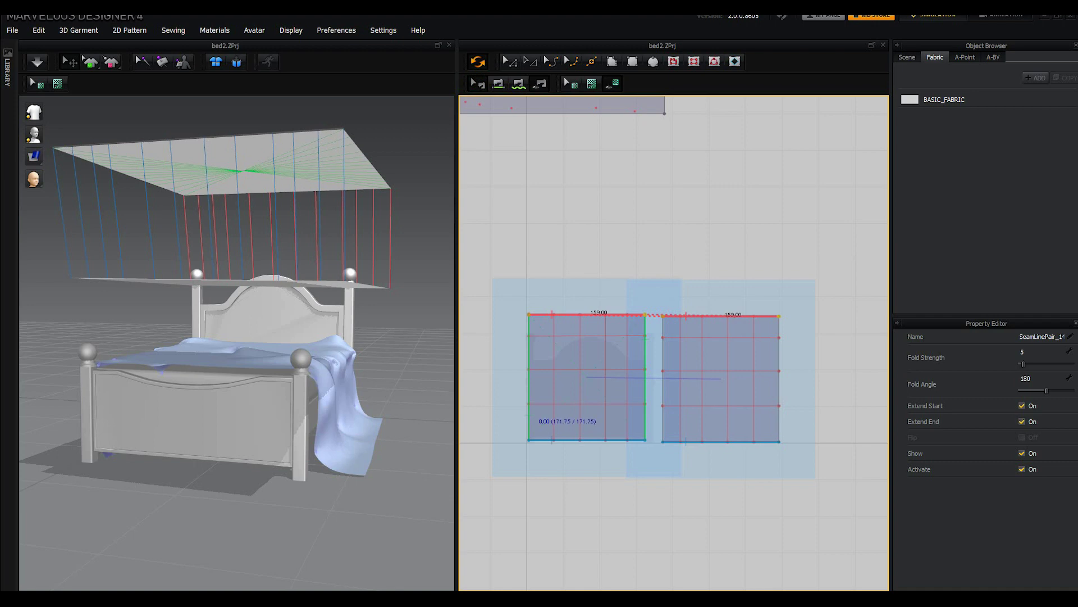
right_click(528, 397)
click(549, 422)
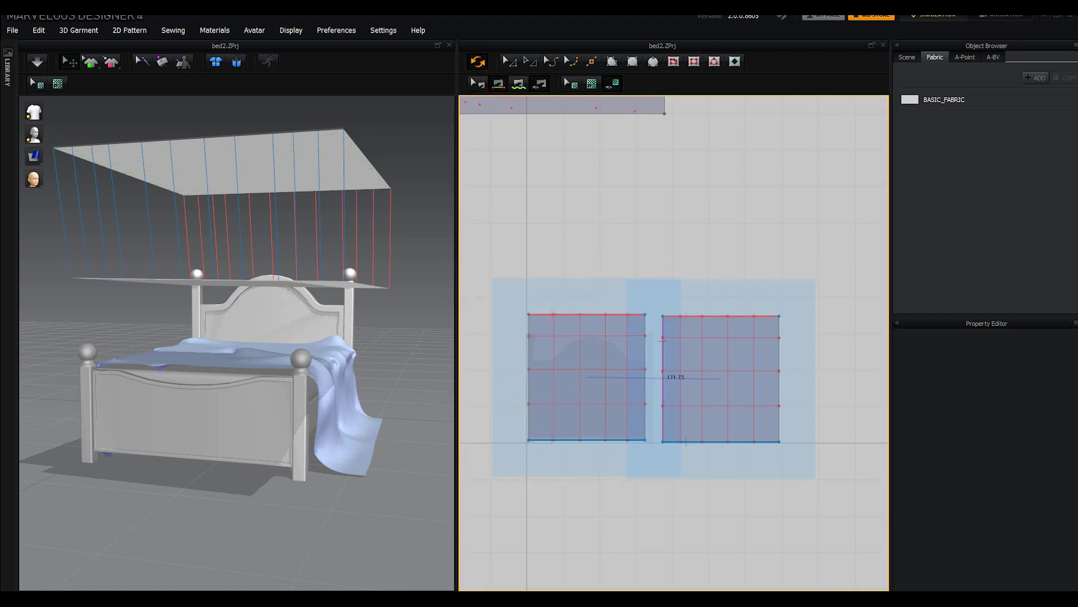
Step: Sew the right edges together and the left edges together, then check in 3D
click(645, 384)
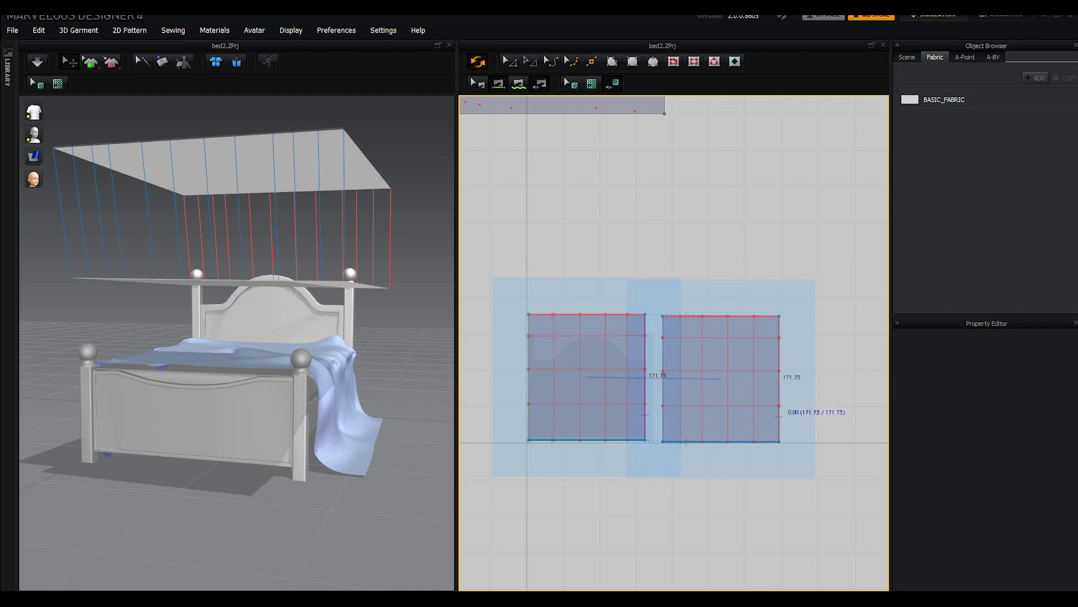
click(779, 388)
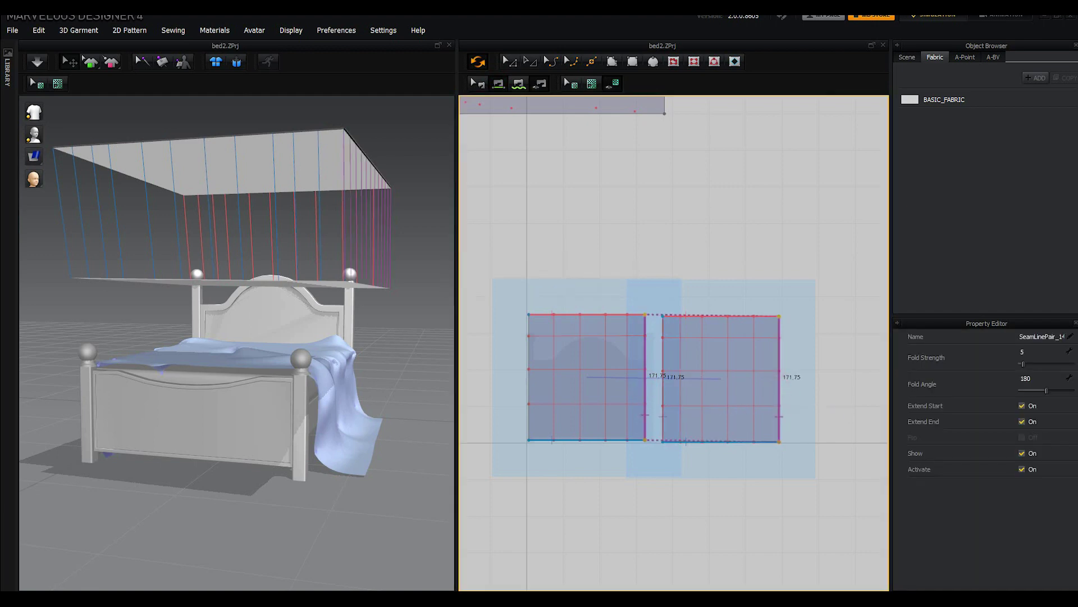
click(663, 395)
click(531, 393)
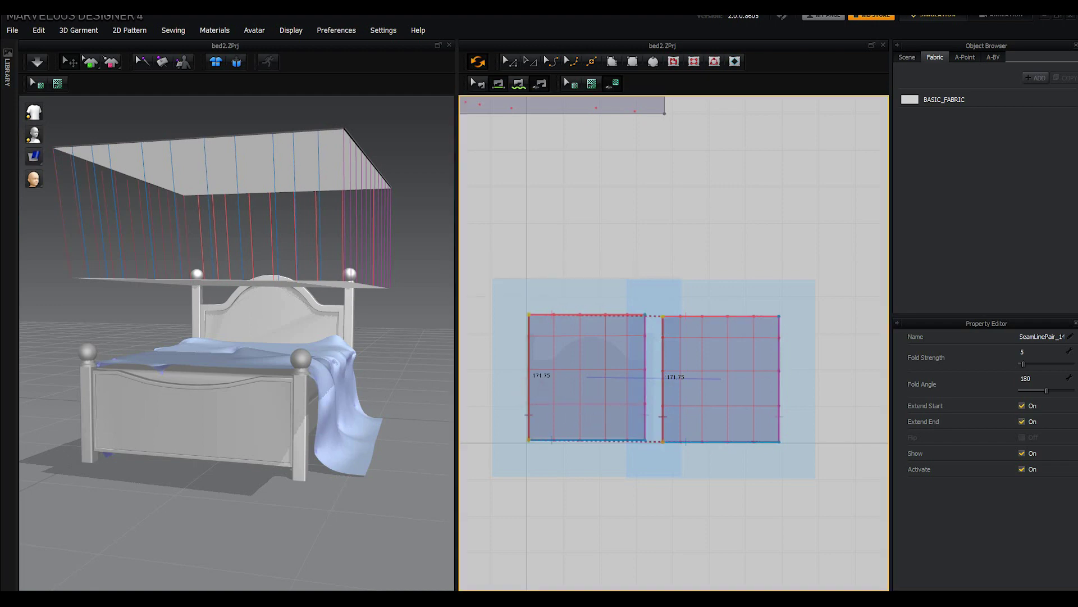
mouse_move(348, 365)
right_down()
mouse_move(401, 363)
mouse_move(388, 315)
right_up()
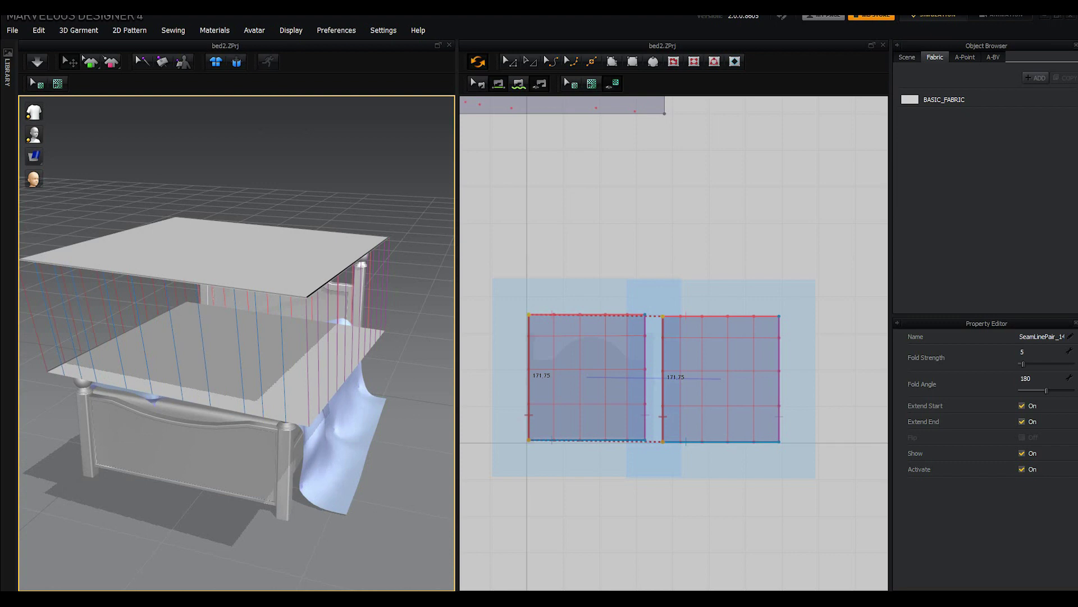
Step: Return to pattern selection mode and select the left grid panel
click(509, 61)
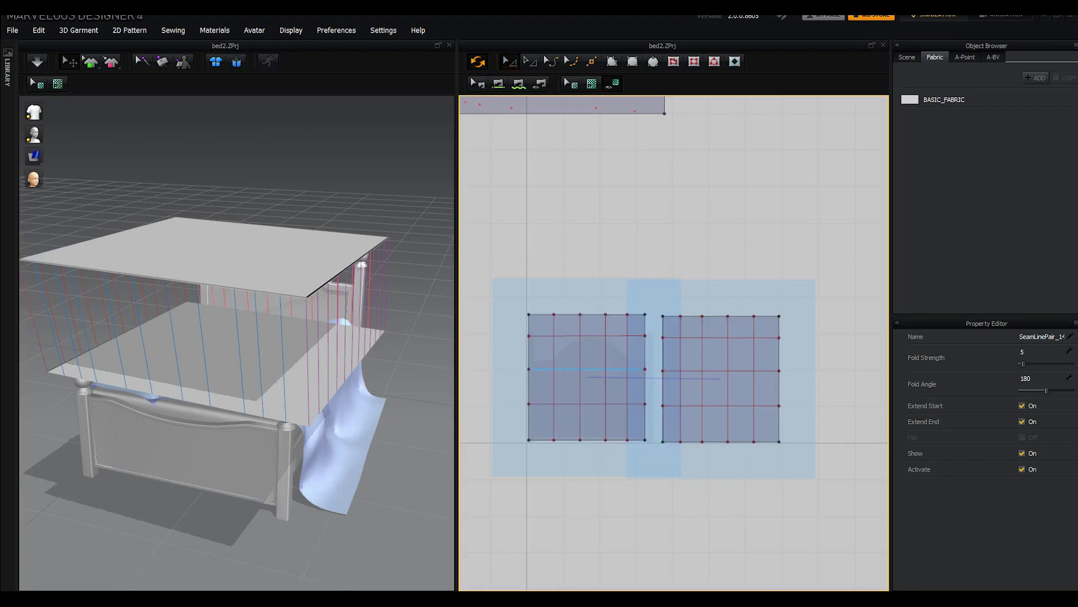
click(587, 371)
click(535, 296)
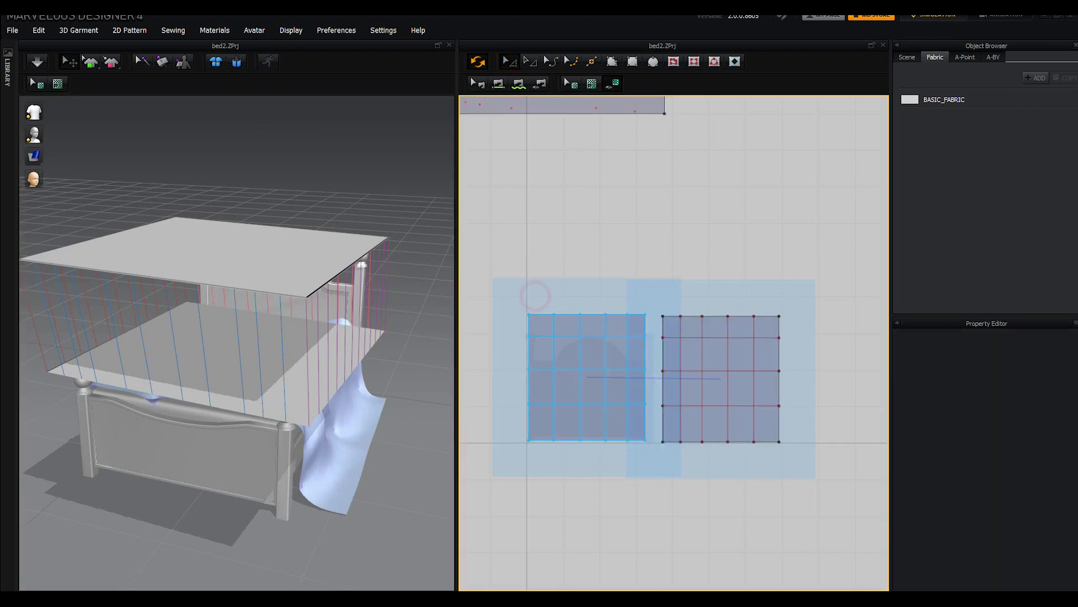
click(543, 322)
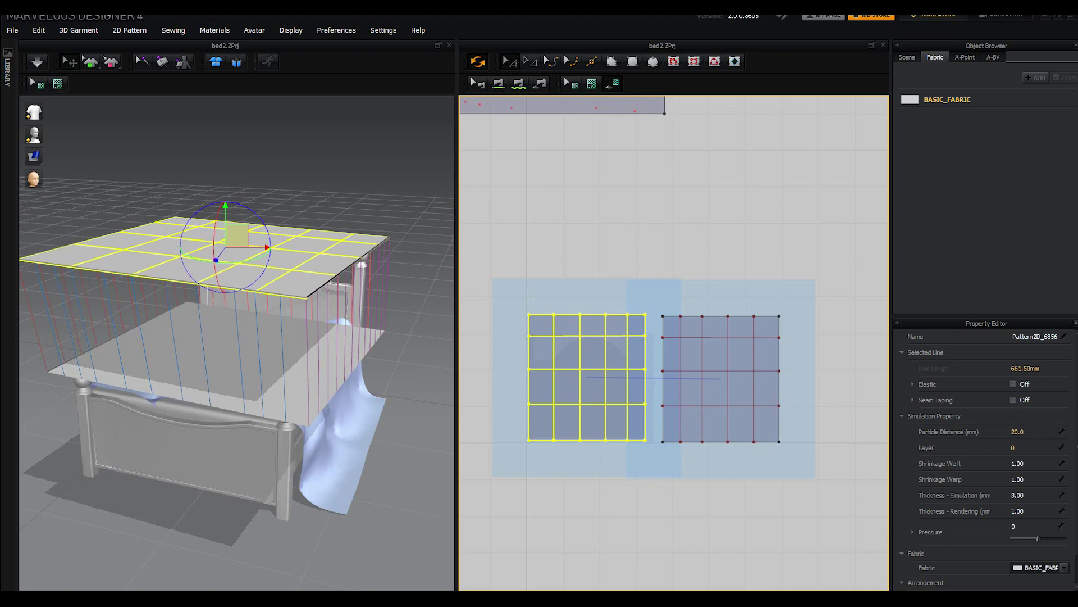
scroll(539, 343, down, 2)
scroll(539, 342, up, 2)
scroll(539, 343, up, 1)
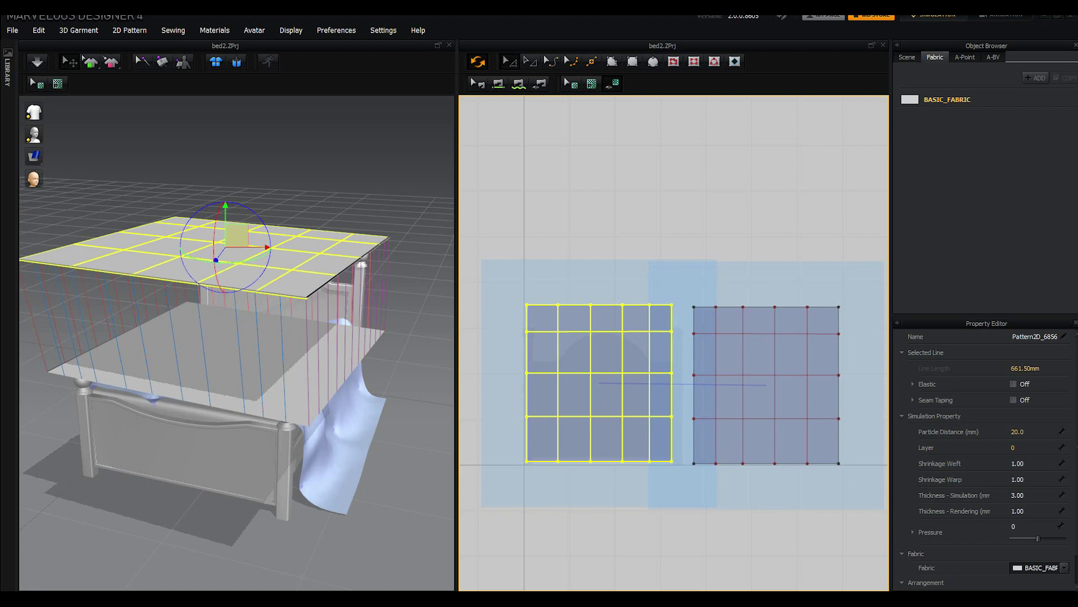
Step: Set fold strength 15 on the left panel's three horizontal and four vertical inner lines
click(570, 372)
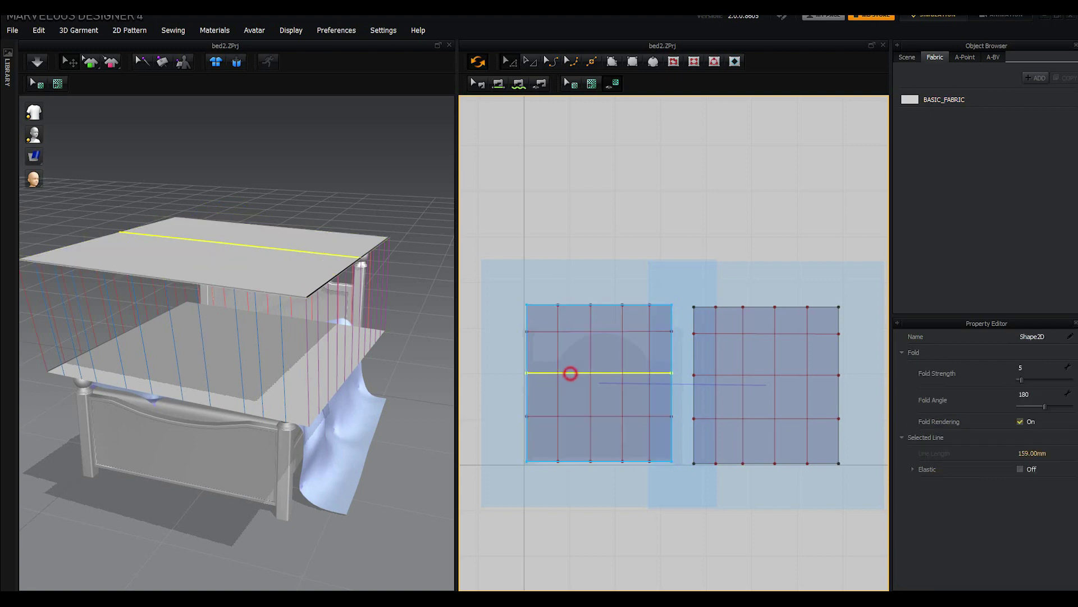
click(568, 415)
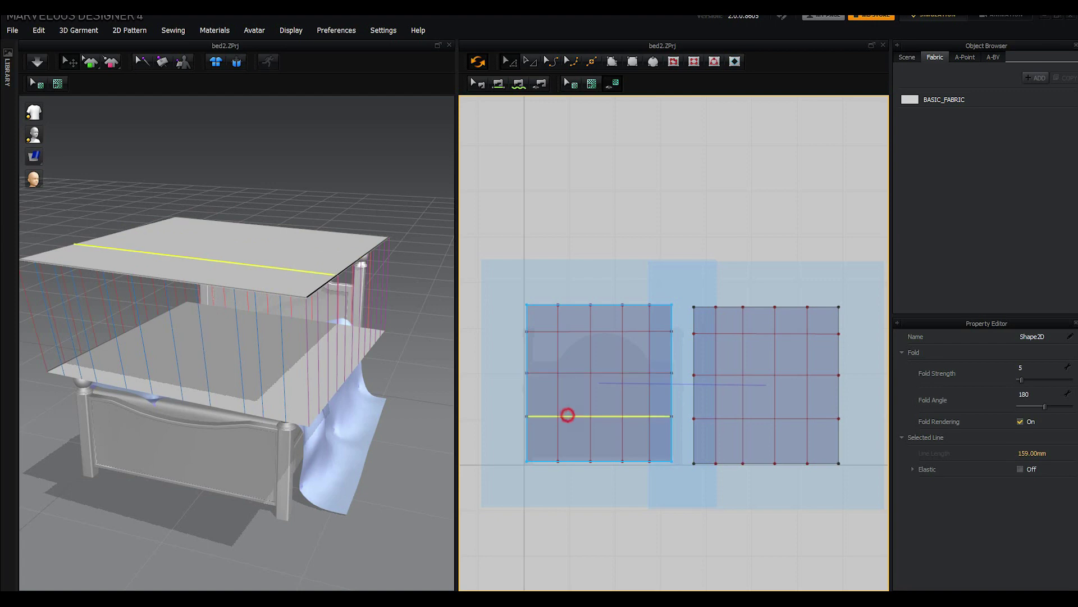
shift+click(569, 373)
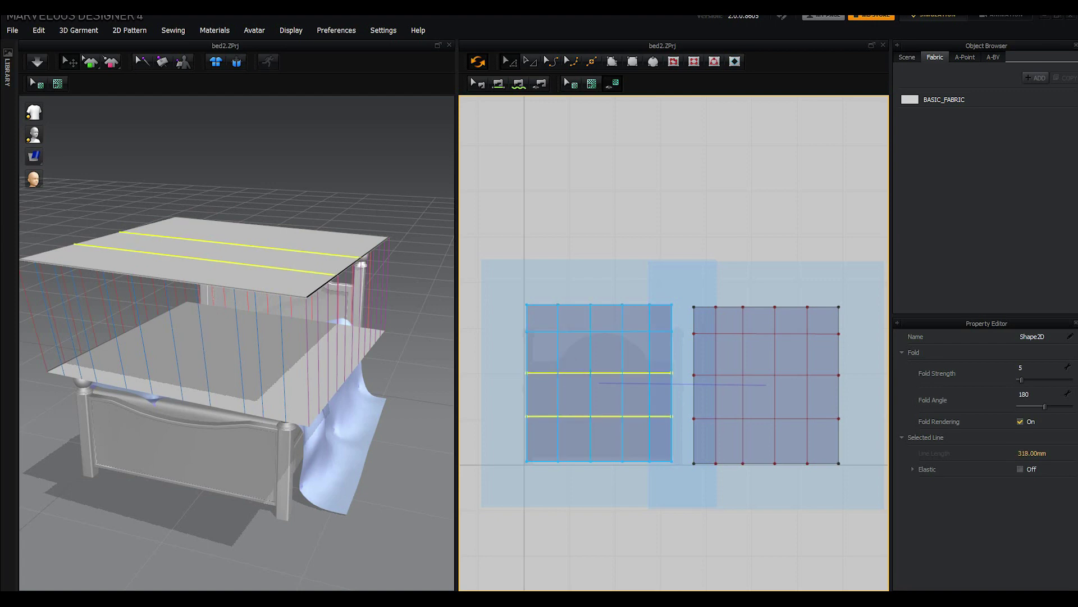
shift+click(575, 331)
shift+click(558, 344)
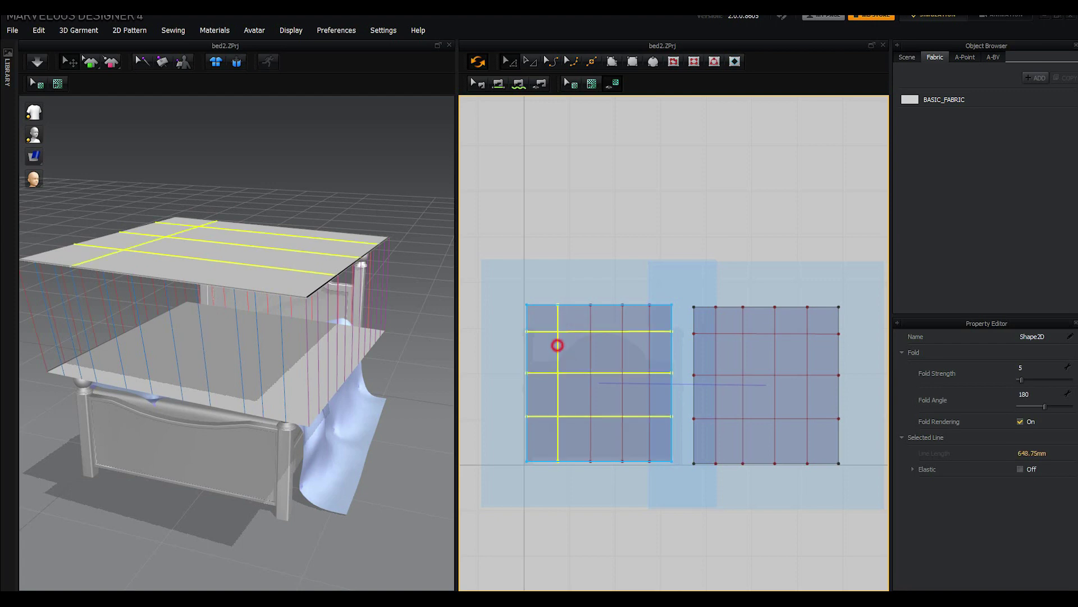
shift+click(590, 356)
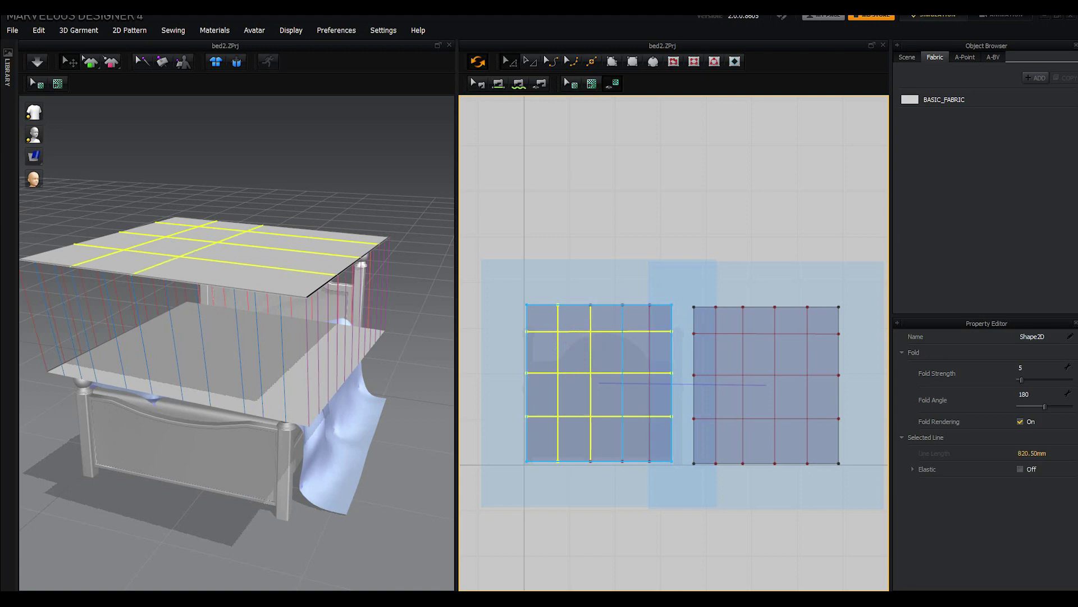
shift+click(622, 365)
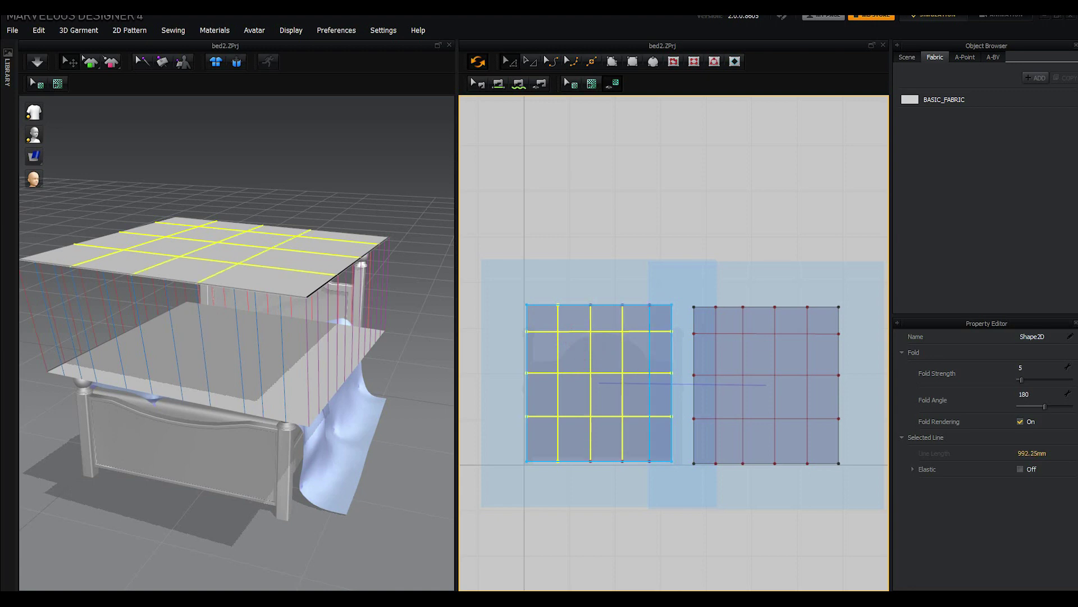
shift+click(650, 378)
click(1028, 367)
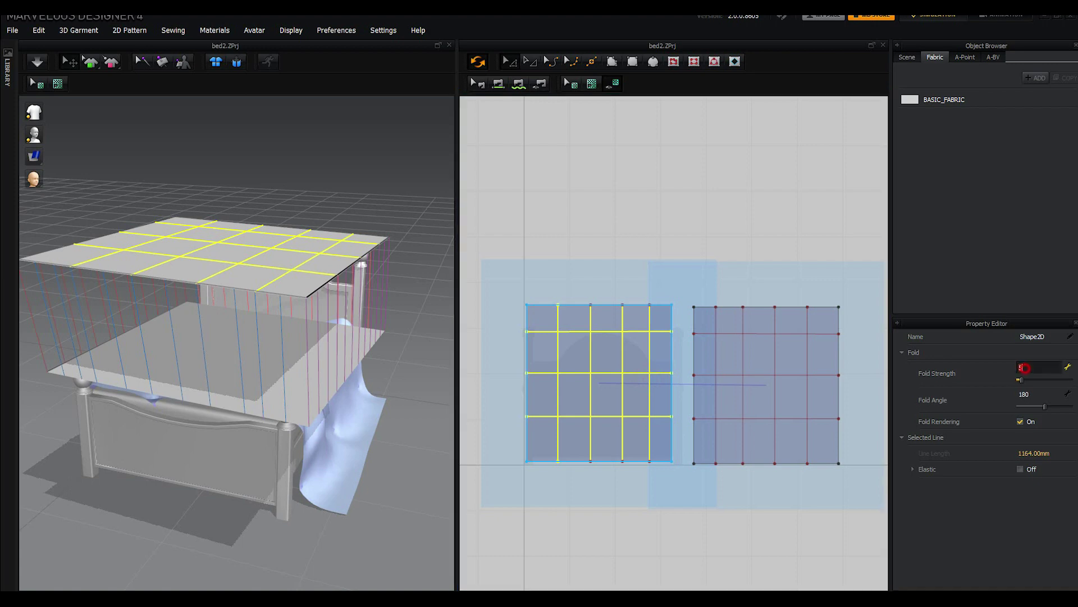
text(1)
text(5)
key(Return)
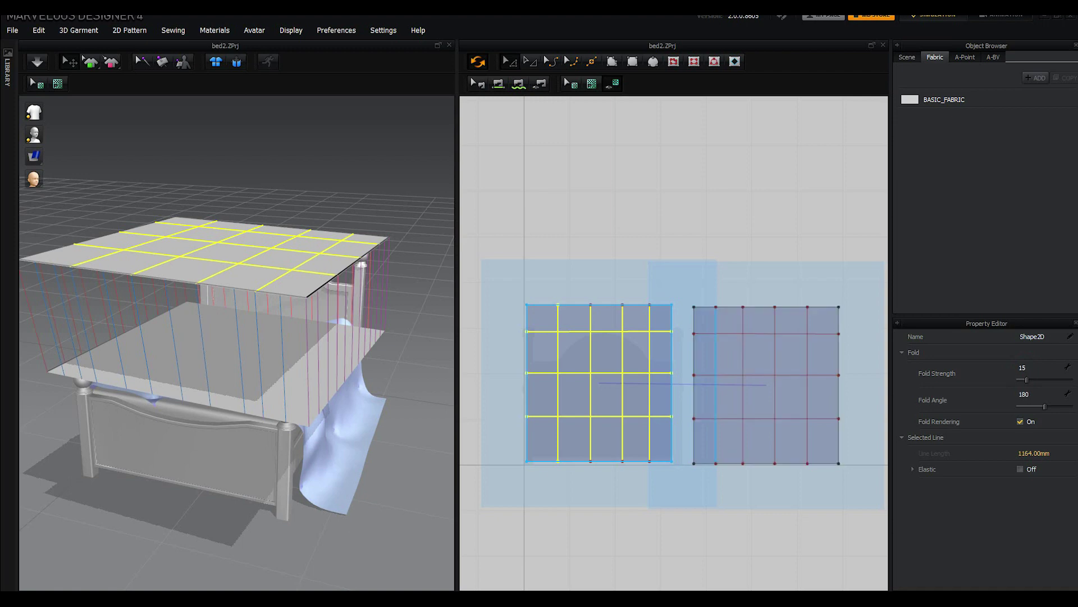
Step: Select the right panel's vertical and horizontal inner grid lines and edit their fold strength
click(715, 405)
shift+click(742, 426)
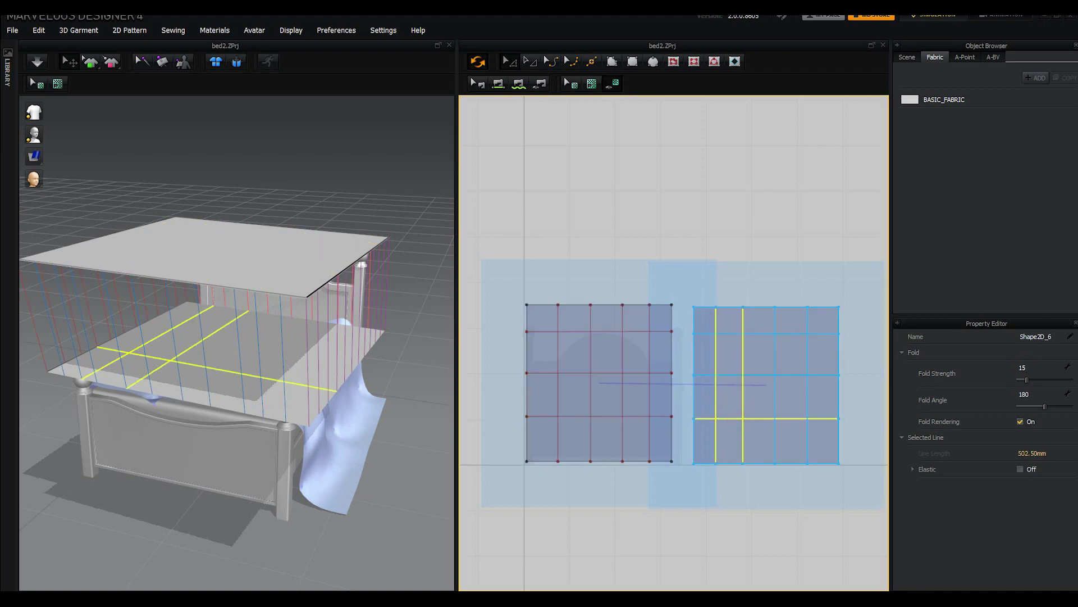
shift+click(775, 435)
shift+click(807, 444)
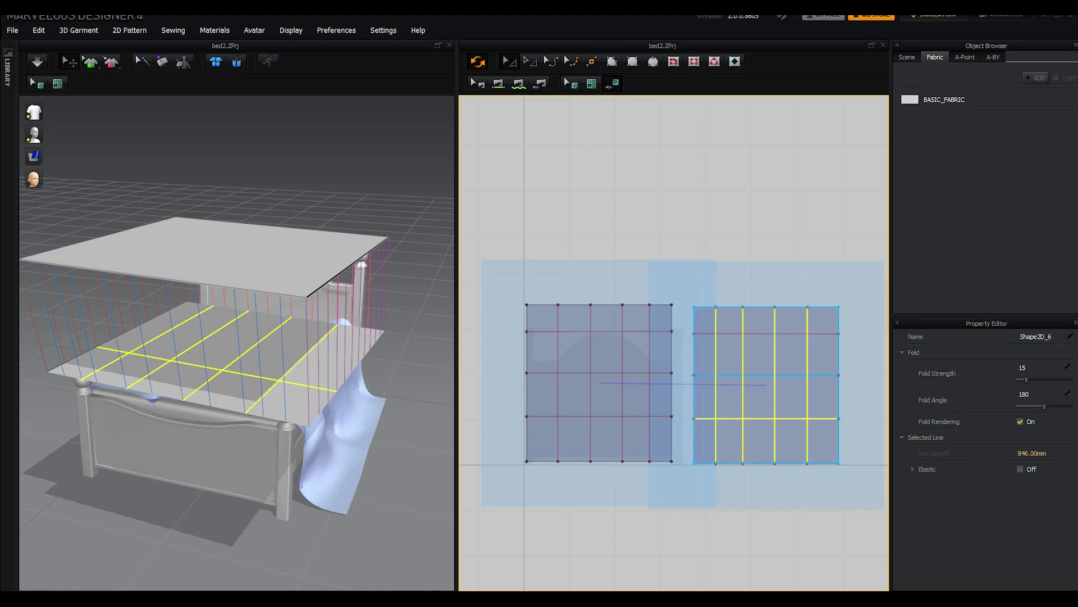
shift+click(787, 374)
shift+click(788, 335)
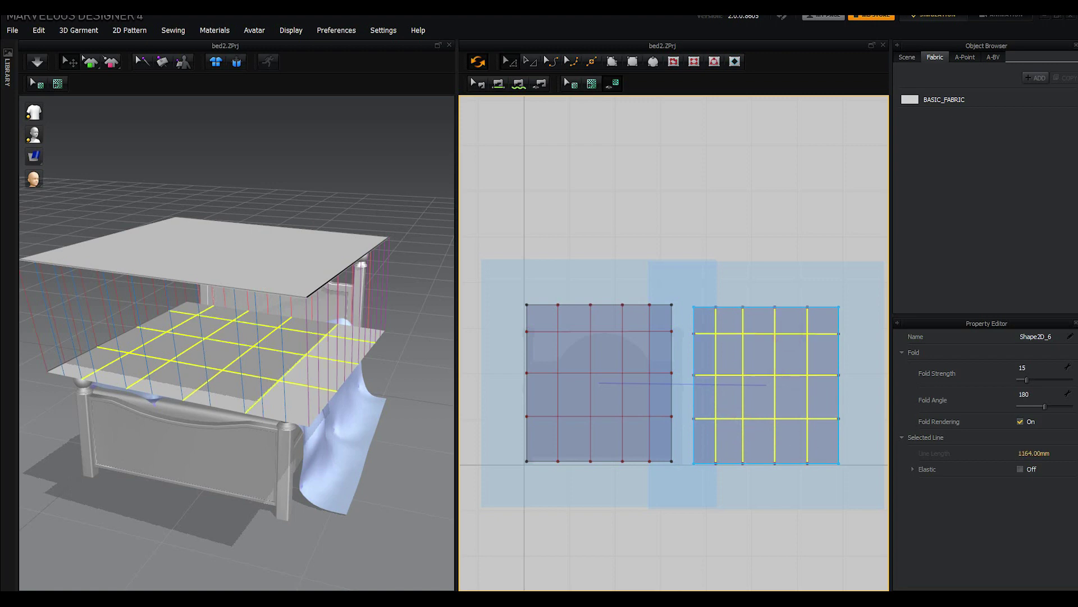
click(1038, 368)
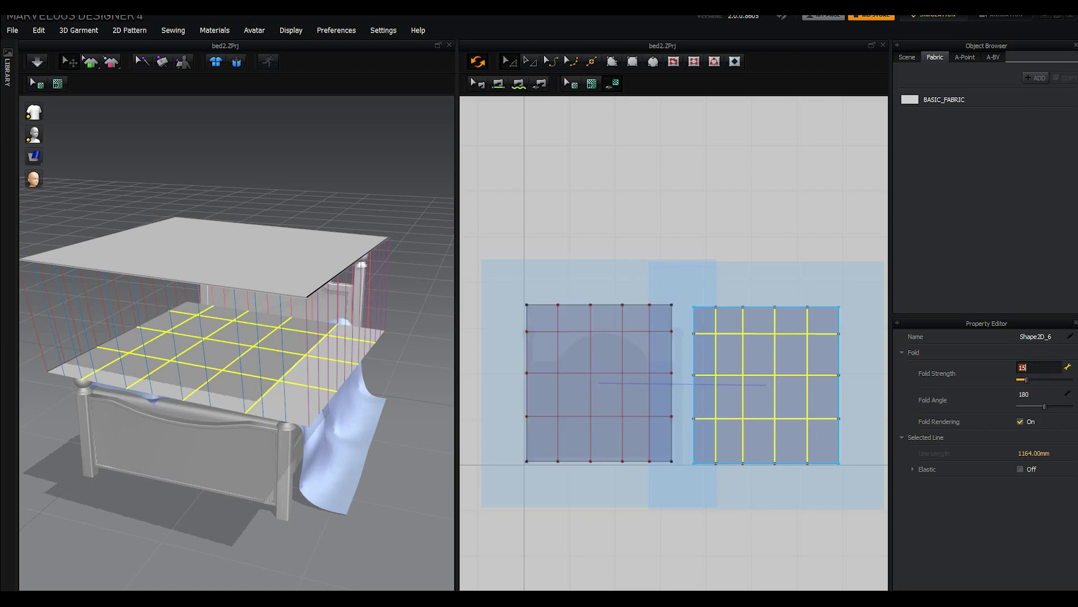
Step: Set particle distance to 8.0 on both patterns together
drag(507, 288, 776, 432)
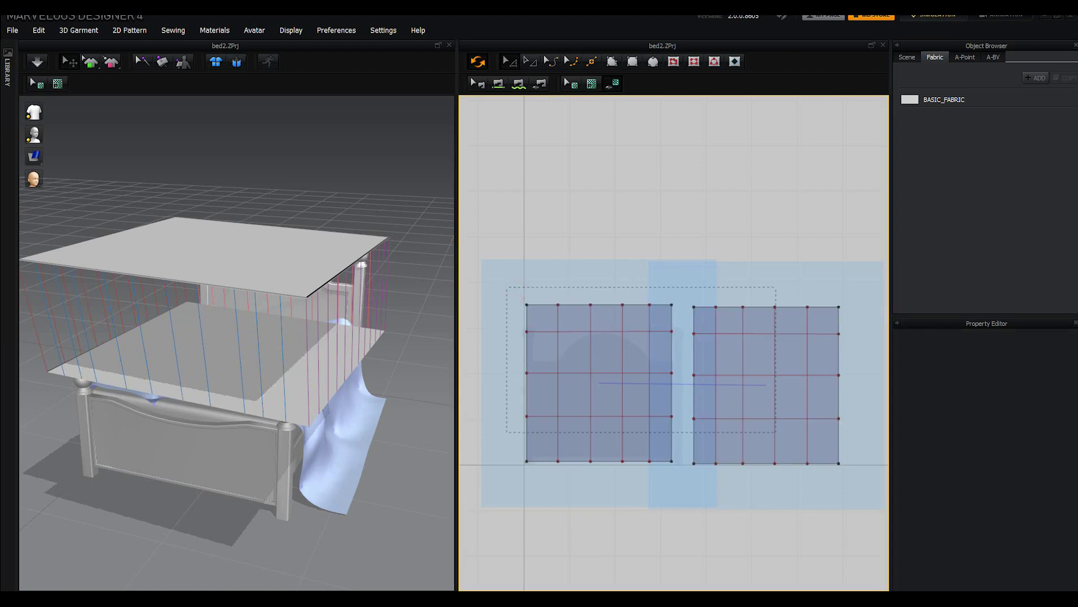
drag(863, 475, 863, 474)
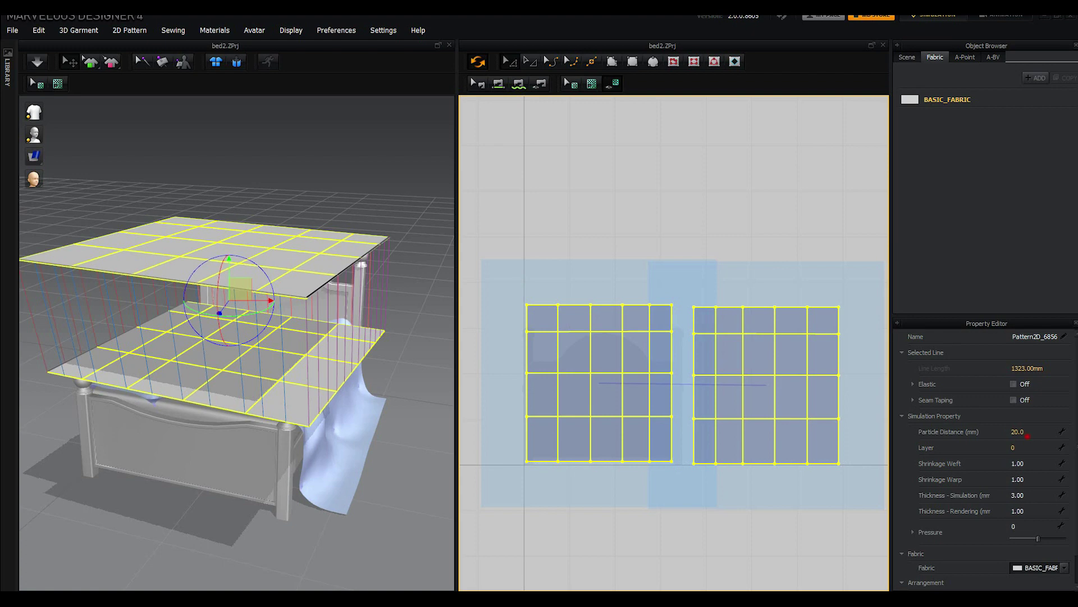
click(1018, 431)
text(8)
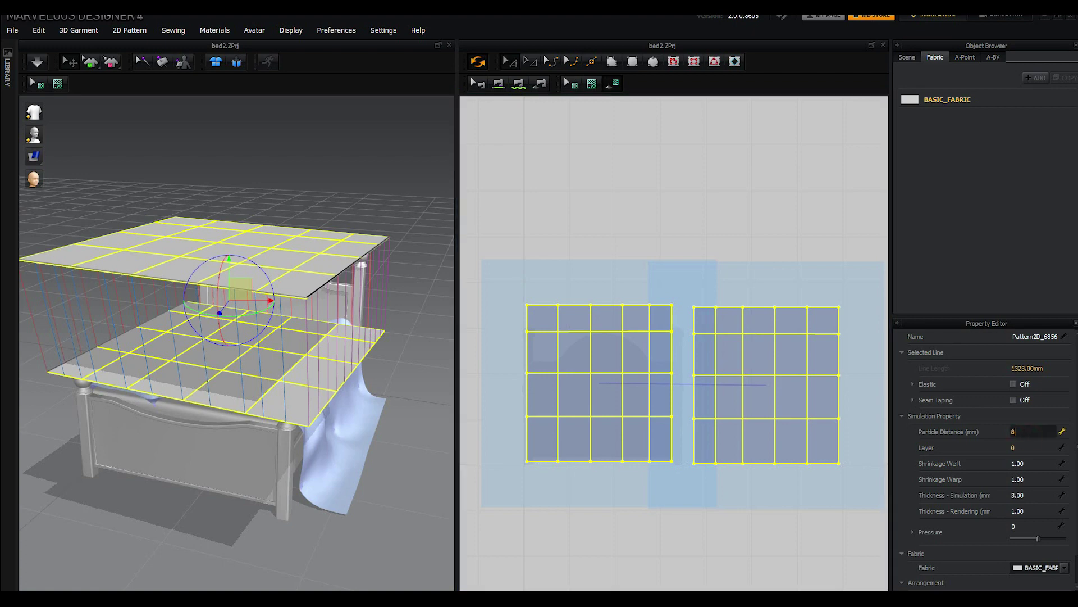
key(Return)
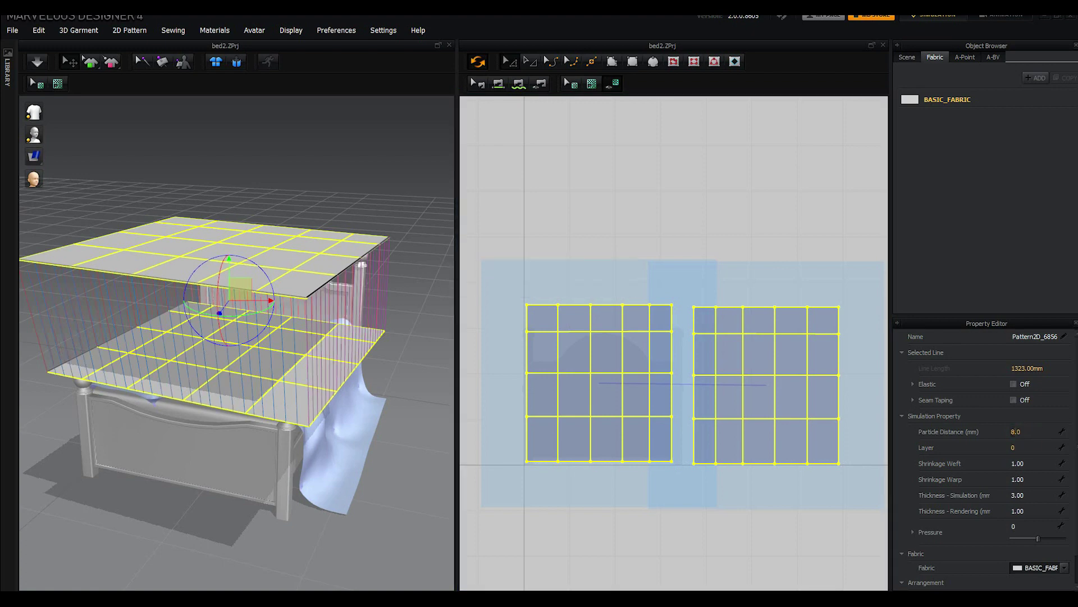
Step: Test-drape the cloth, reset it to its flat arrangement, and orbit around the bed
key(space)
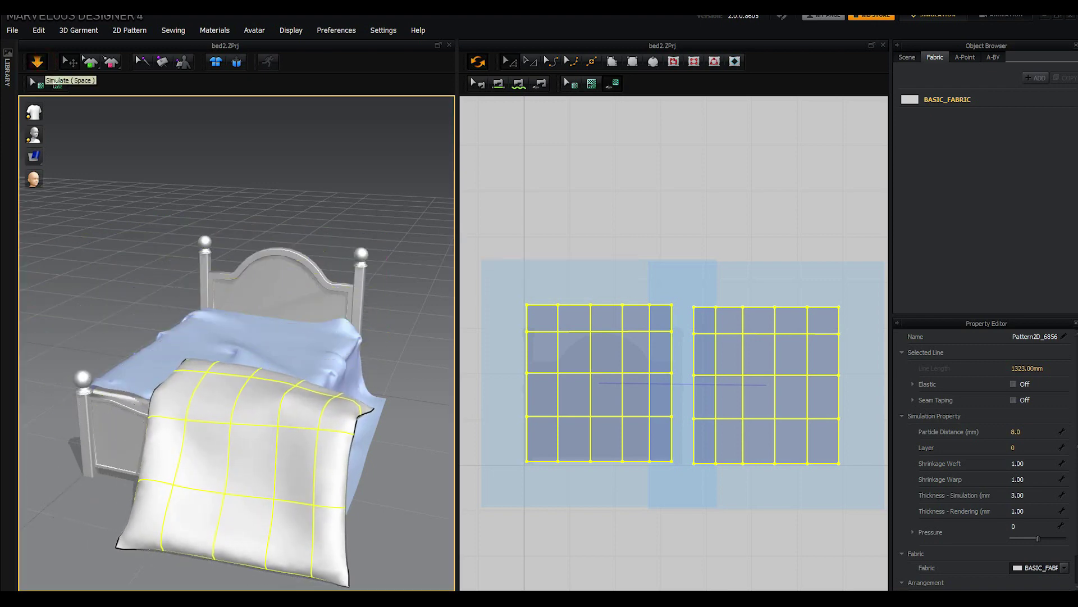
click(236, 62)
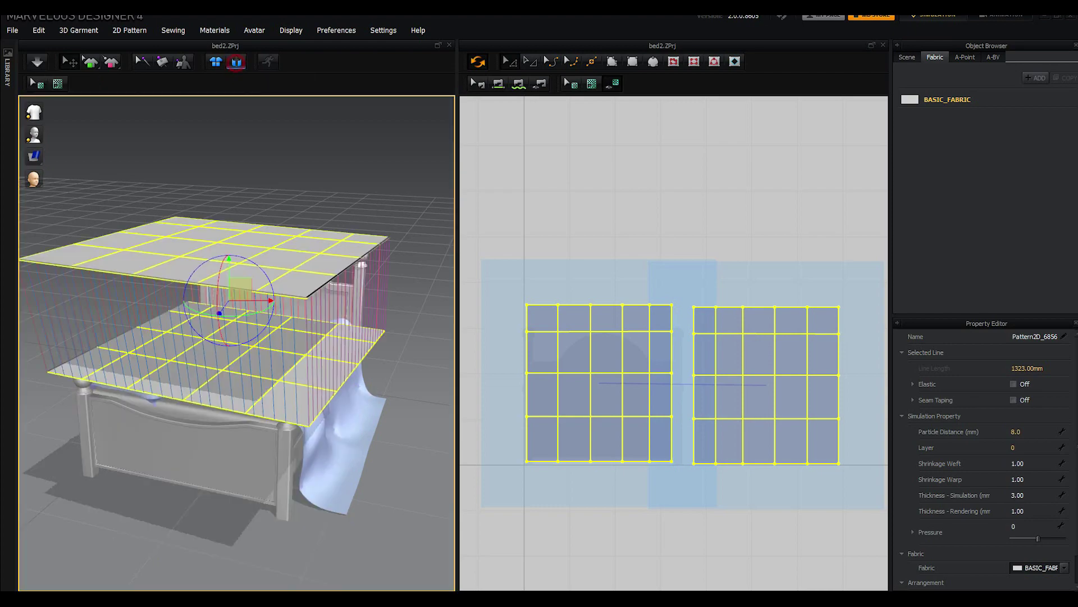
right_drag(236, 337, 169, 337)
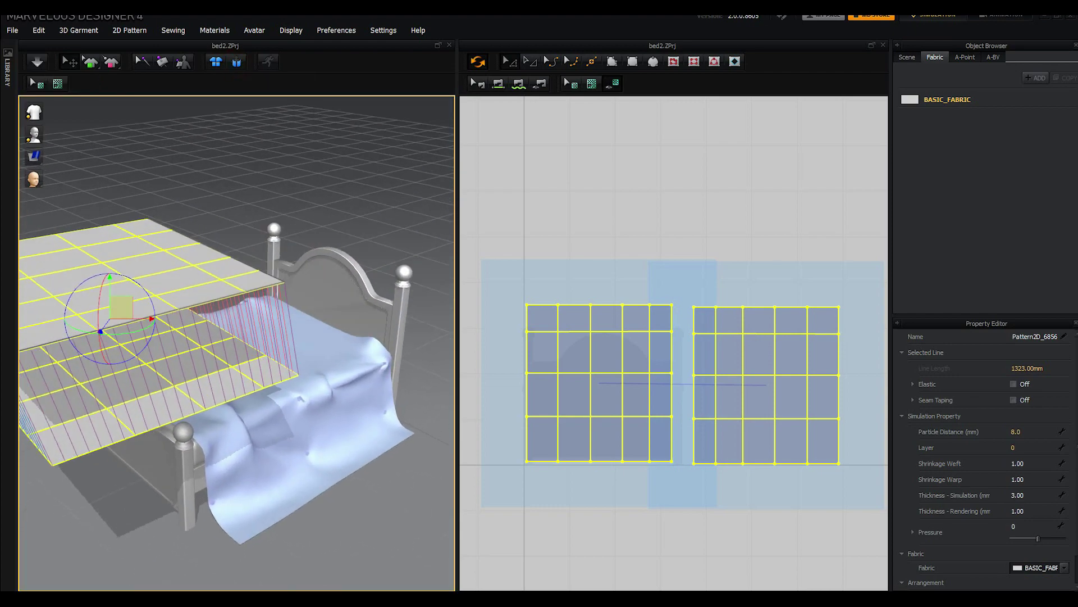
right_drag(235, 337, 292, 337)
mouse_move(236, 337)
right_down()
mouse_move(214, 314)
mouse_move(281, 326)
mouse_move(236, 337)
mouse_move(292, 331)
mouse_move(270, 315)
mouse_move(360, 314)
right_up()
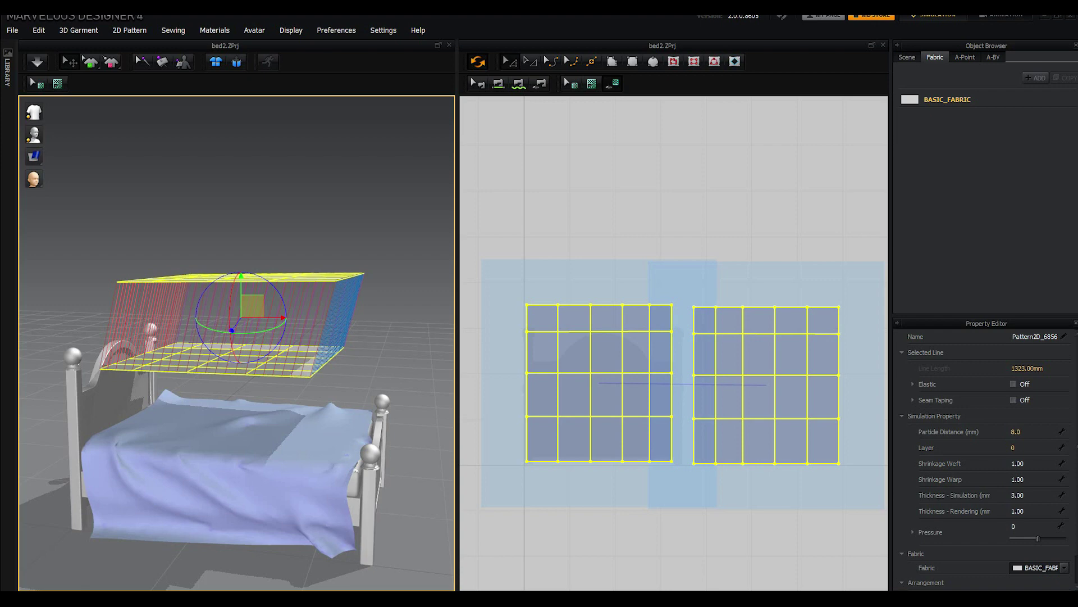
Step: Set pressure to 1 and simulate the cloth onto the bed
click(1017, 527)
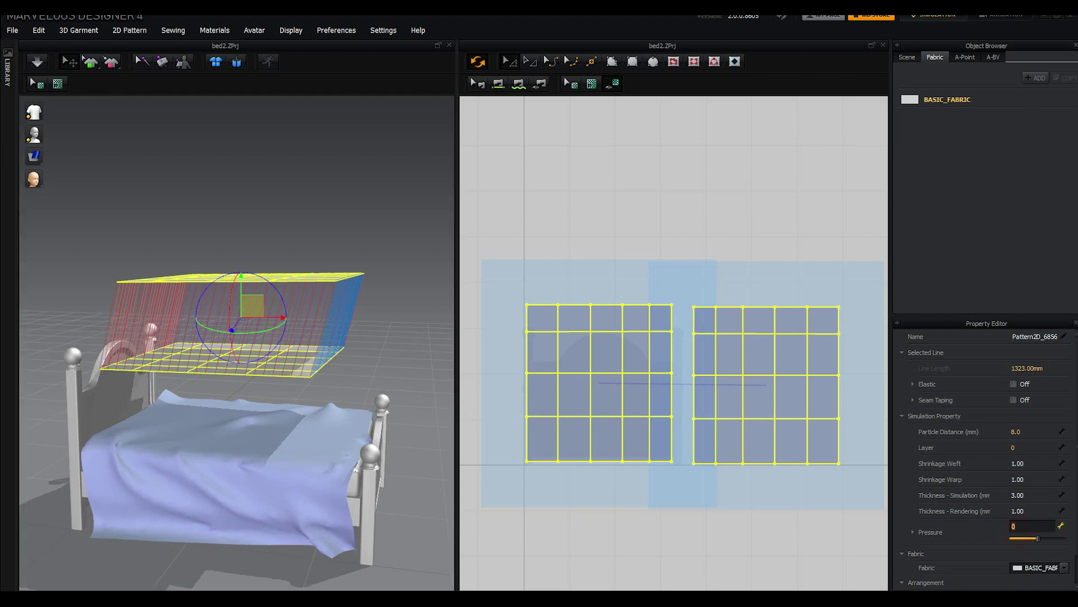
text(1)
key(Return)
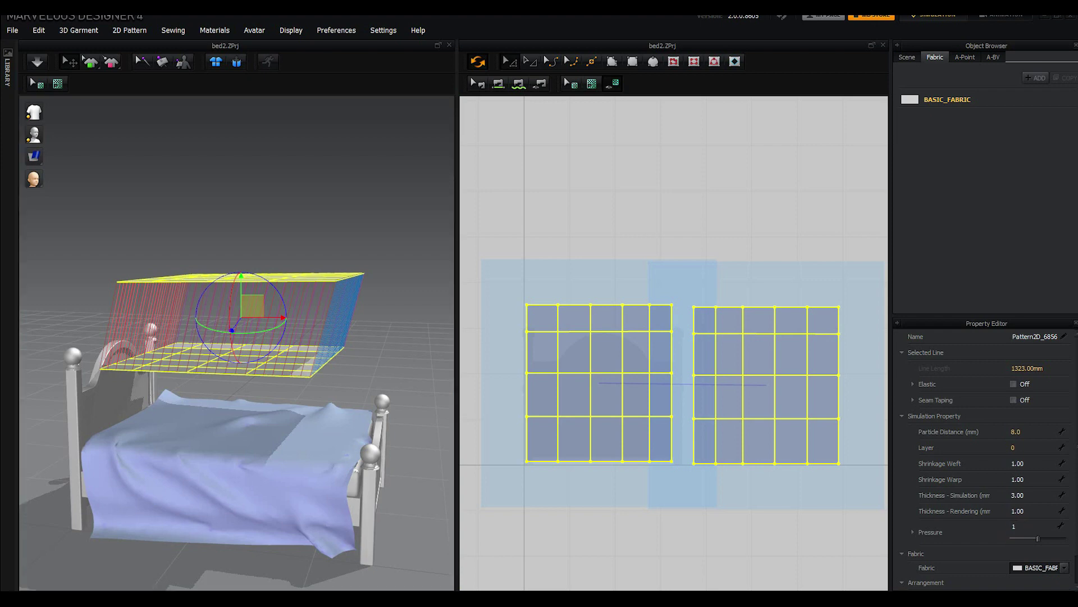
click(38, 61)
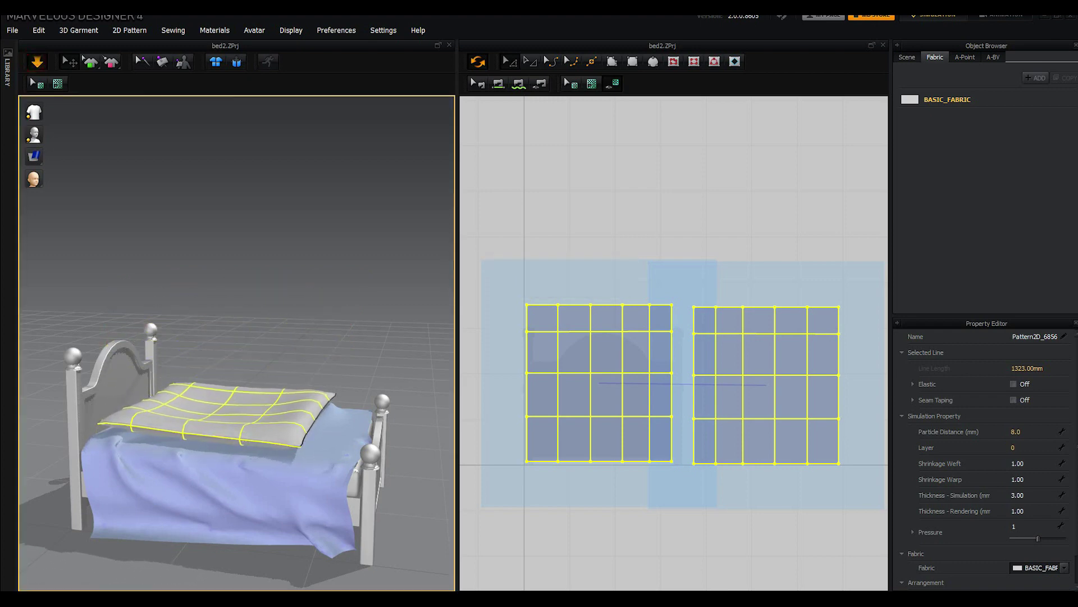
Step: Inspect the puffy pillow from above, then stop the simulation
click(337, 337)
right_drag(325, 344, 365, 394)
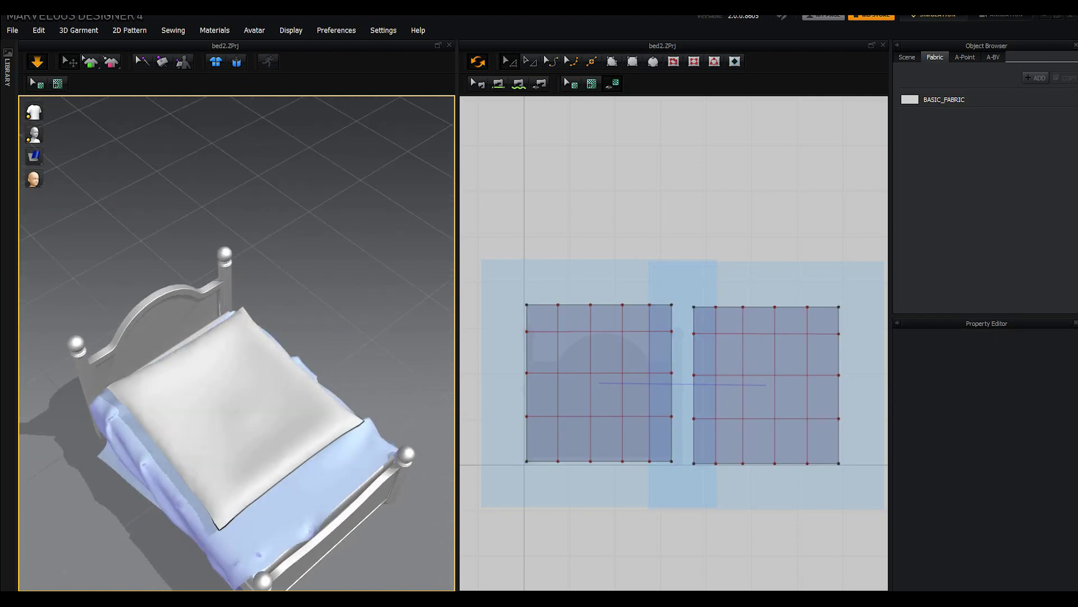
scroll(236, 393, up, 3)
scroll(235, 393, up, 3)
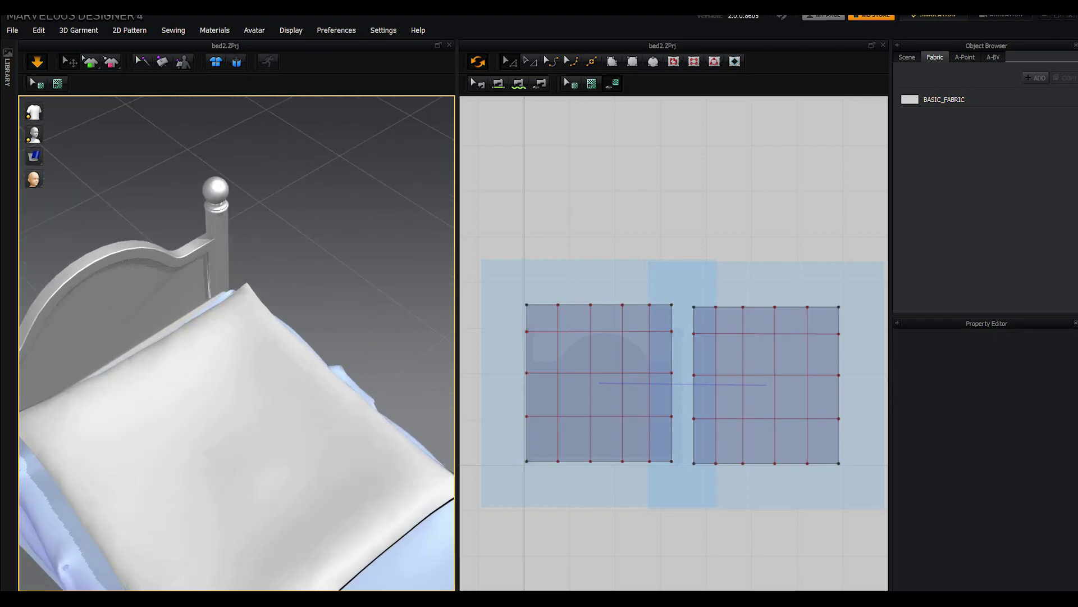
scroll(246, 423, down, 2)
scroll(245, 423, down, 2)
right_drag(246, 423, 250, 388)
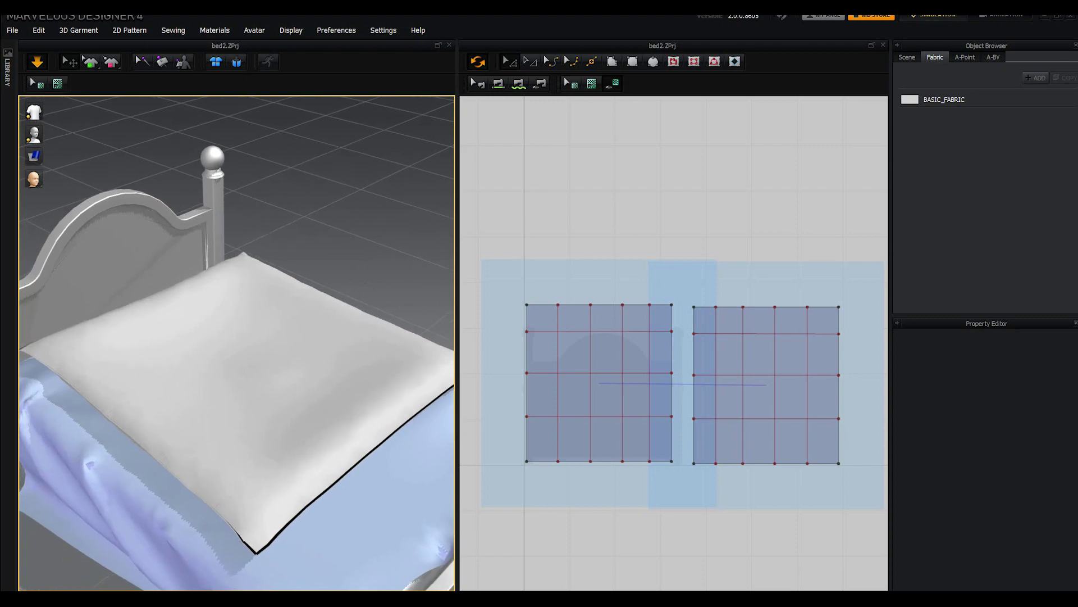
scroll(236, 342, up, 2)
scroll(236, 343, up, 2)
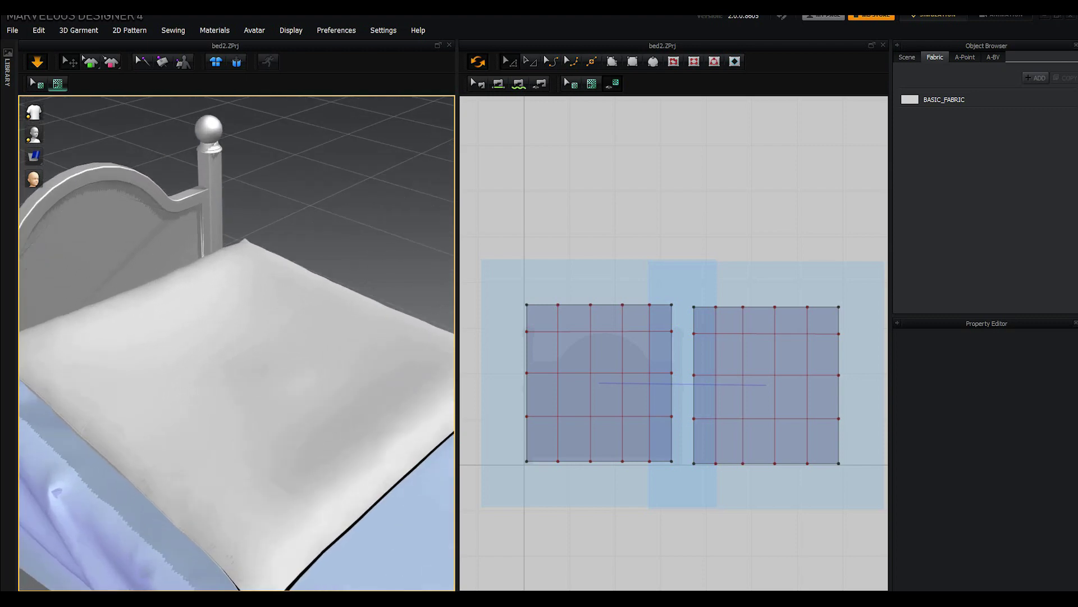
key(space)
Step: Select the left pattern's internal grid lines, four vertical and three horizontal
click(558, 378)
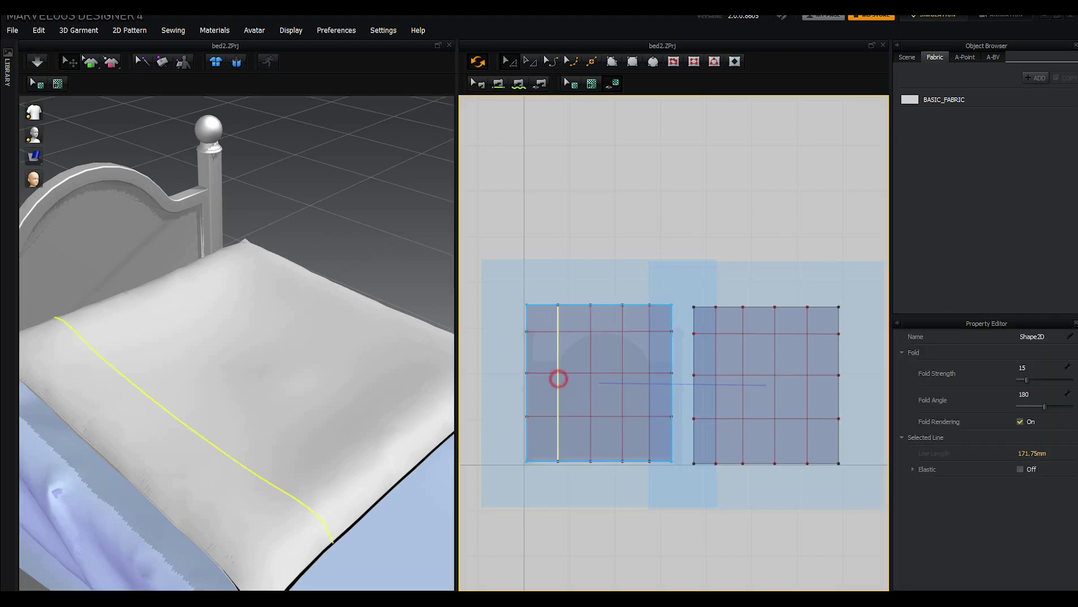
shift+click(590, 399)
key(ctrl+a)
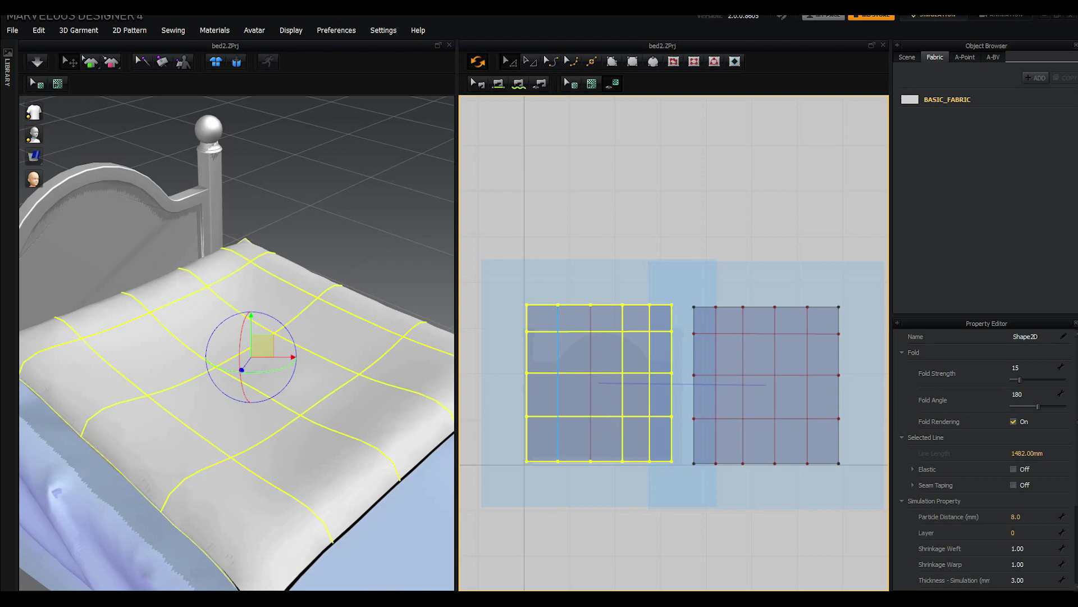
click(558, 350)
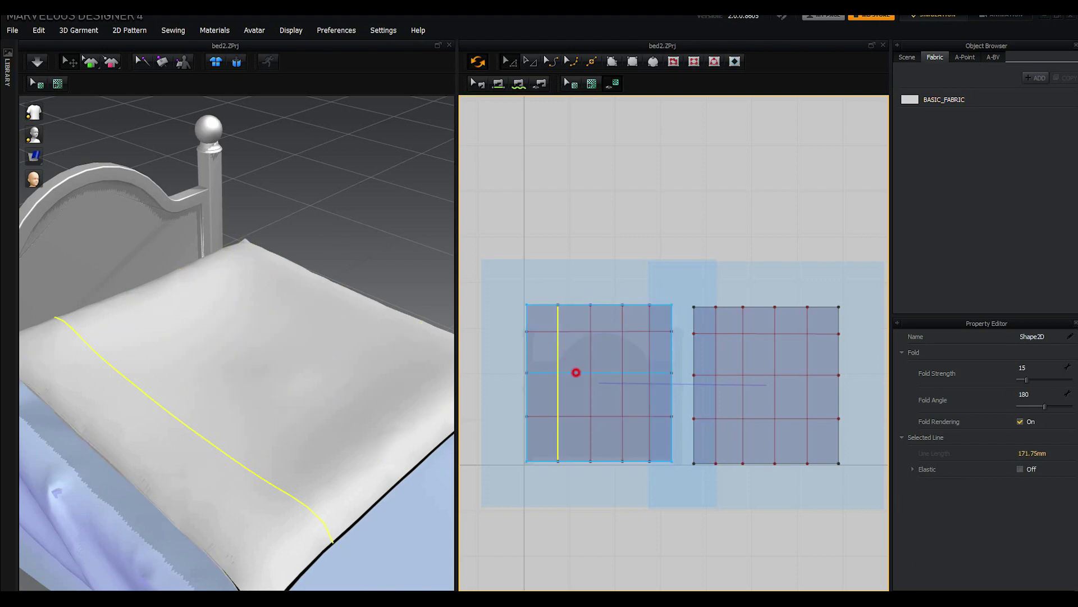
shift+click(575, 372)
shift+click(590, 382)
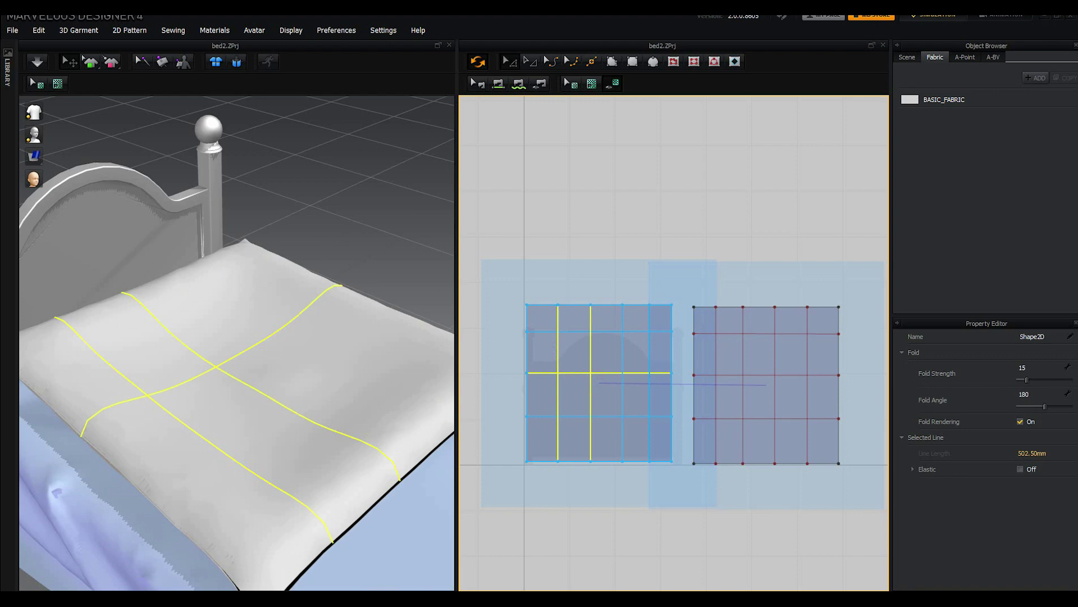
shift+click(623, 397)
shift+click(650, 410)
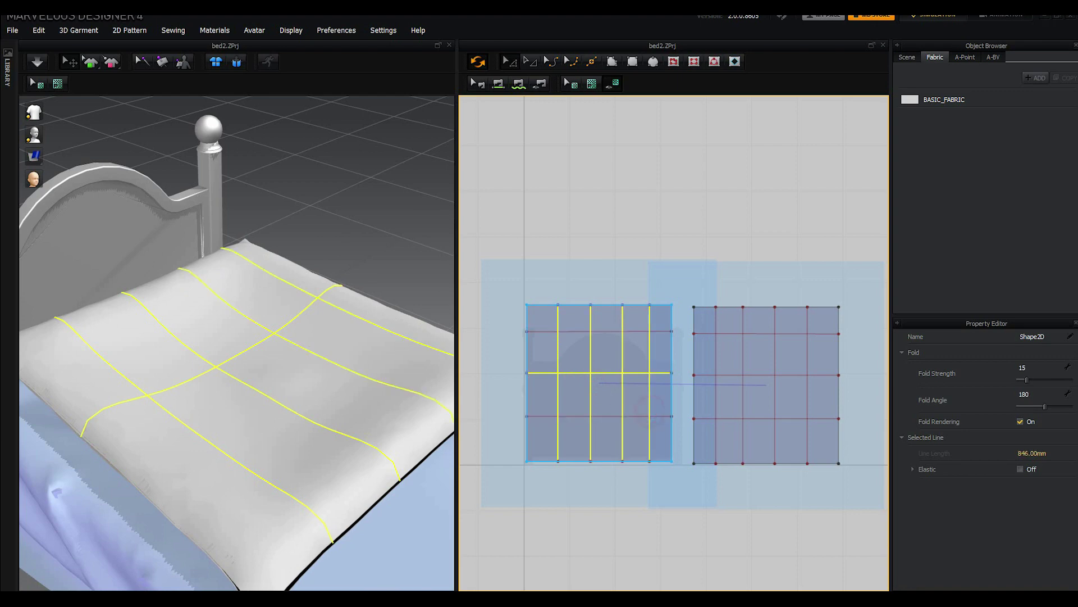
shift+click(627, 331)
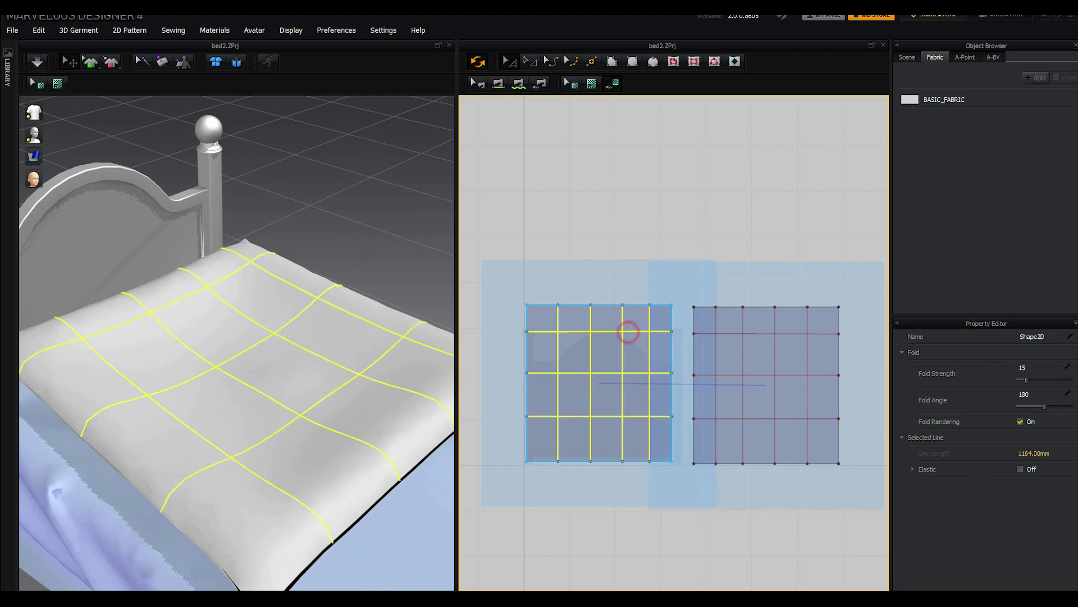
Step: Give those lines fold strength 35, then select the right pattern
click(1031, 366)
text(35)
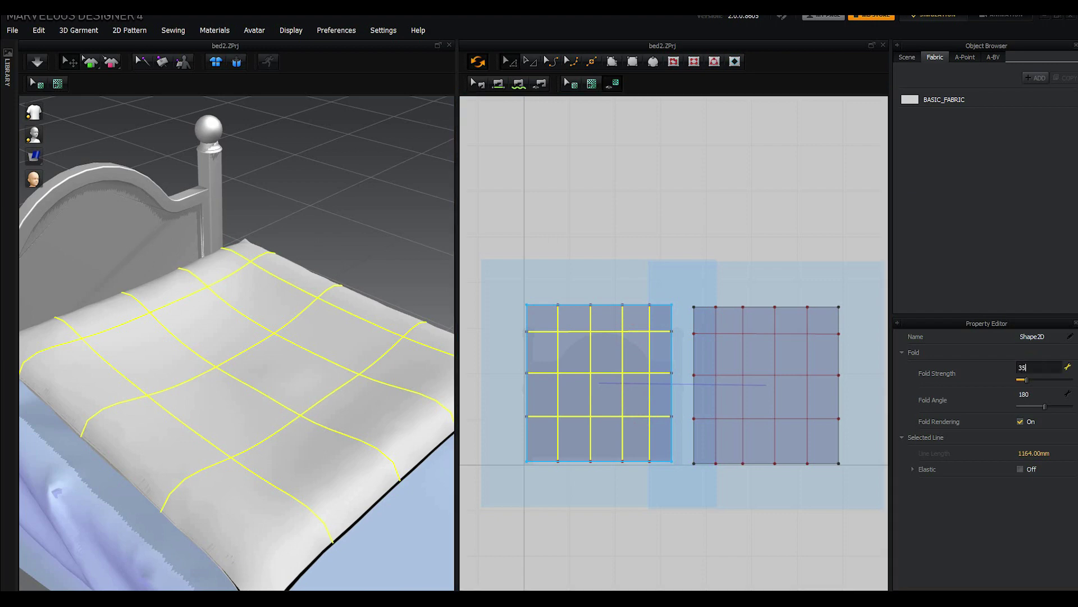
key(Return)
key(ctrl+a)
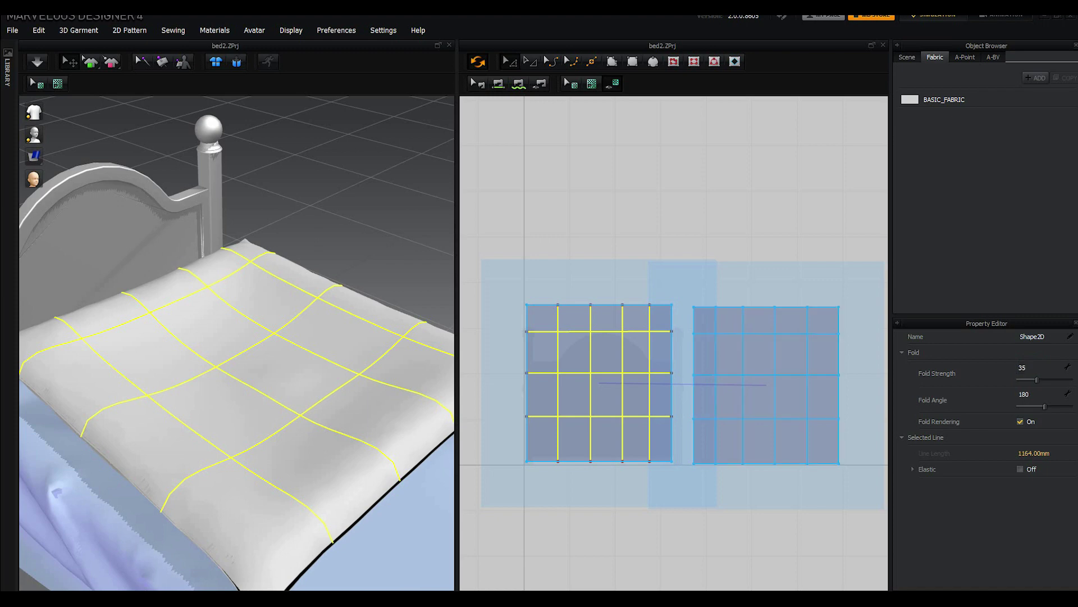
click(740, 399)
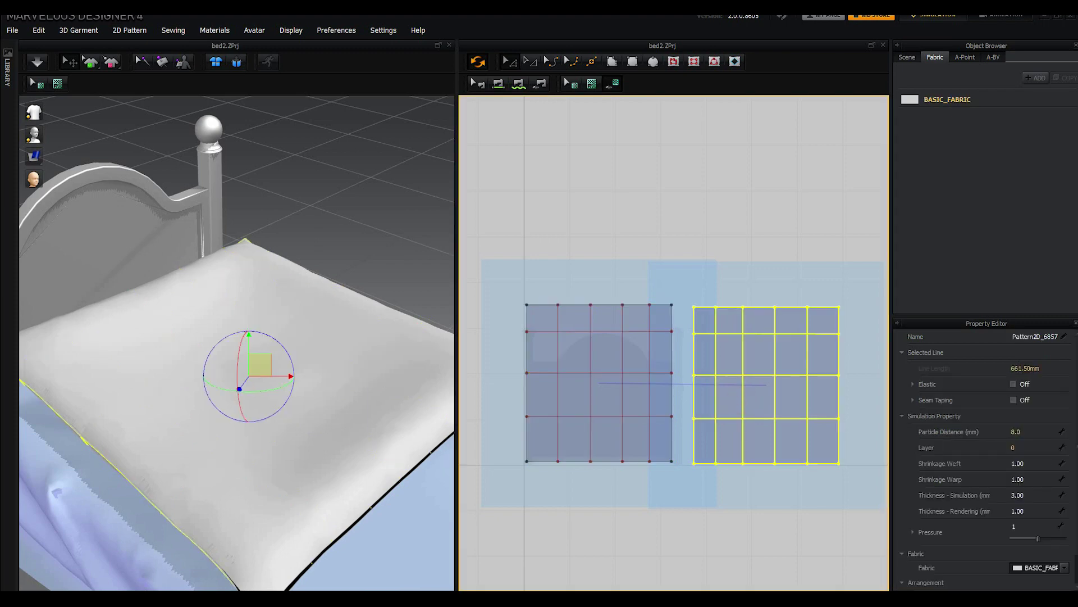
Step: Select the right panel's vertical fold line, reset the pillow flat, and re-drape it onto the mattress
click(750, 486)
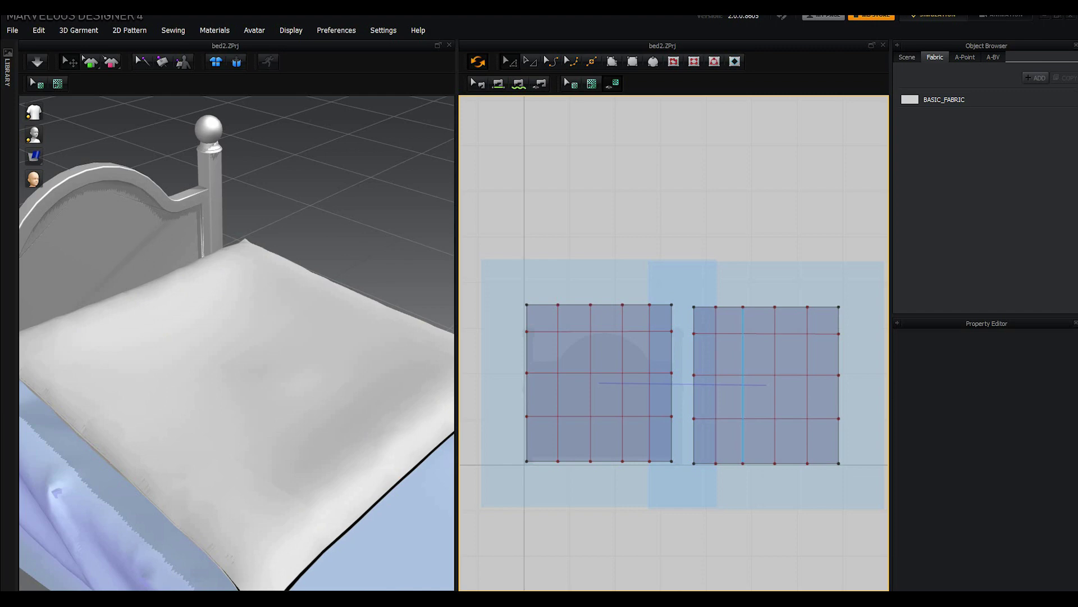
click(743, 441)
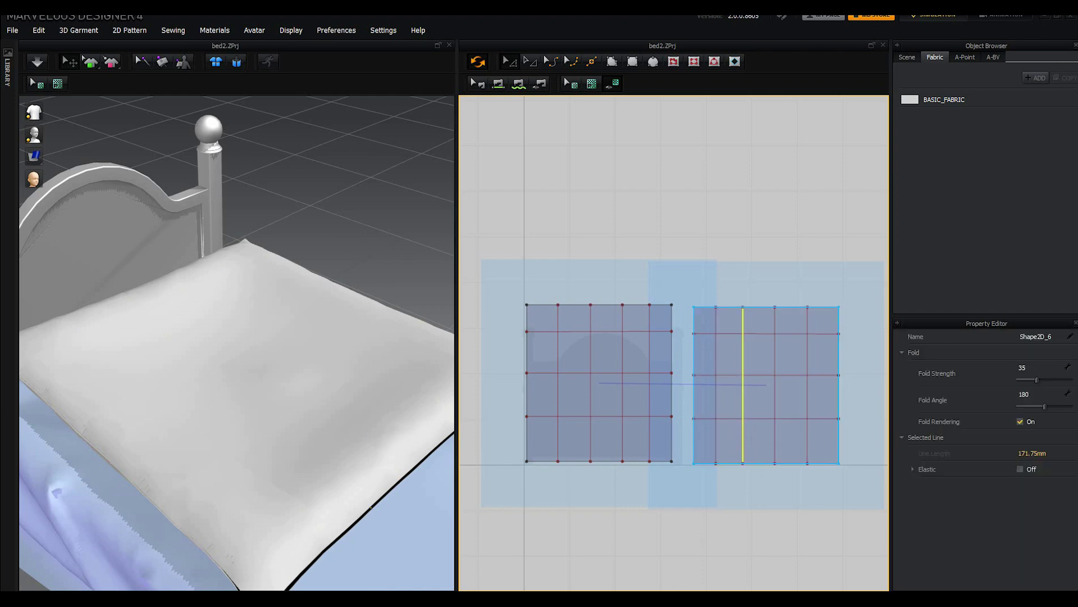
click(236, 63)
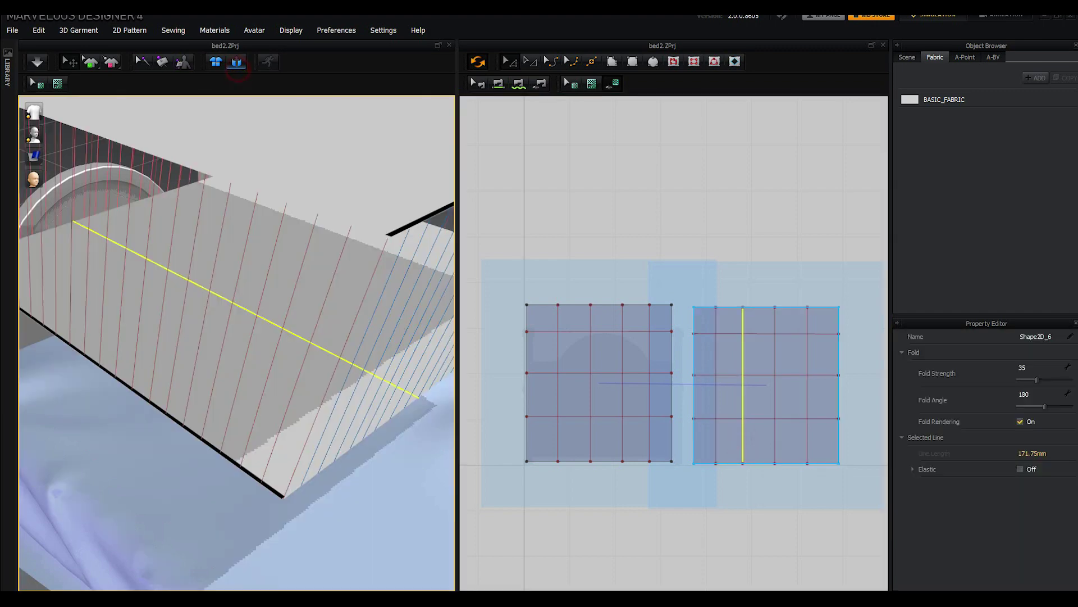
mouse_move(316, 390)
right_down()
mouse_move(315, 337)
mouse_move(236, 315)
right_up()
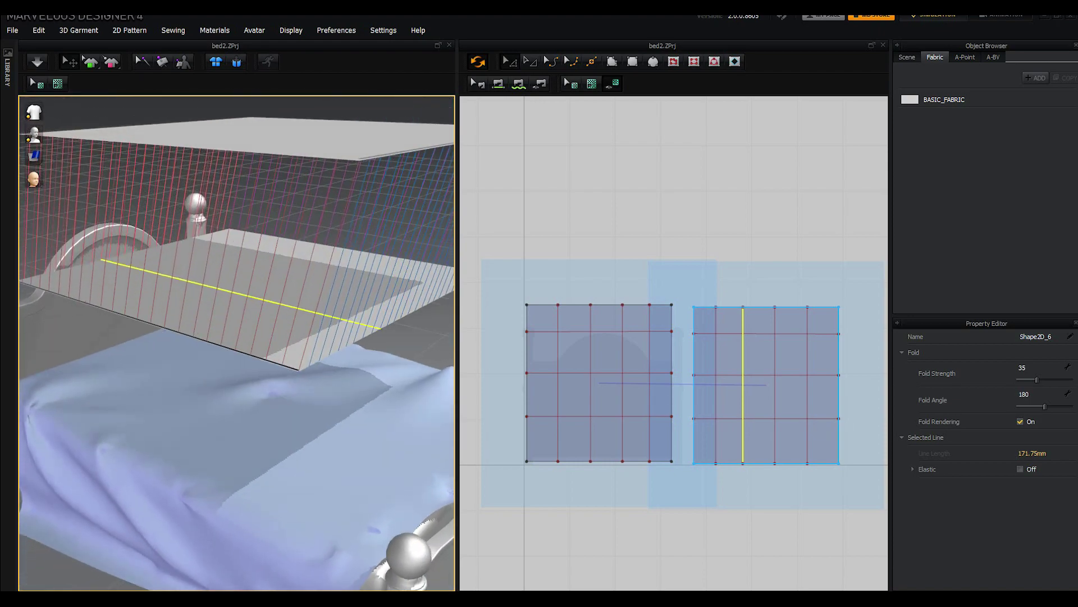
click(37, 61)
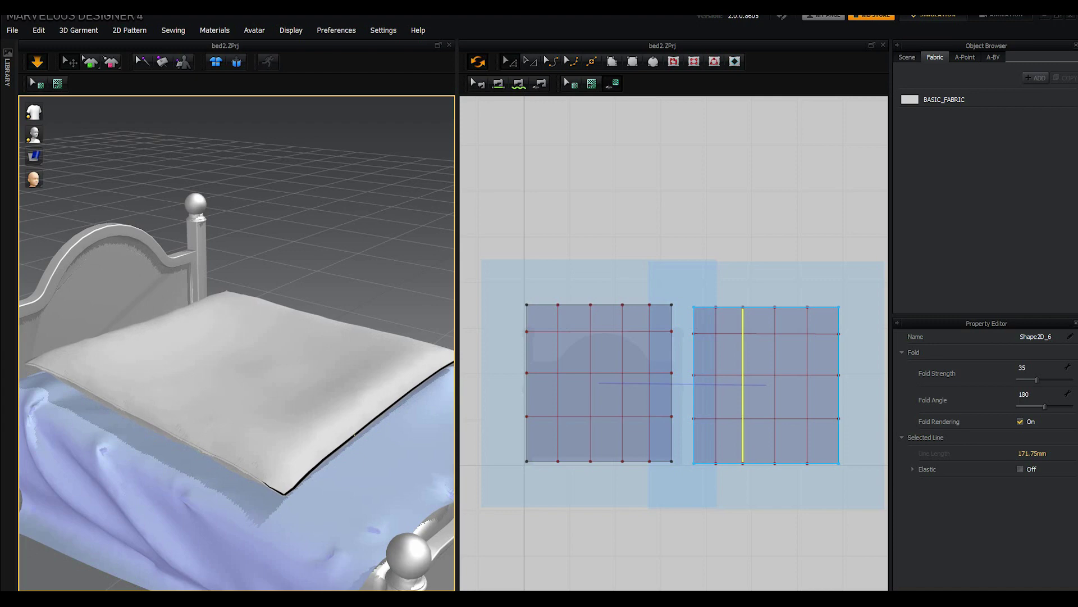
right_drag(353, 435, 315, 304)
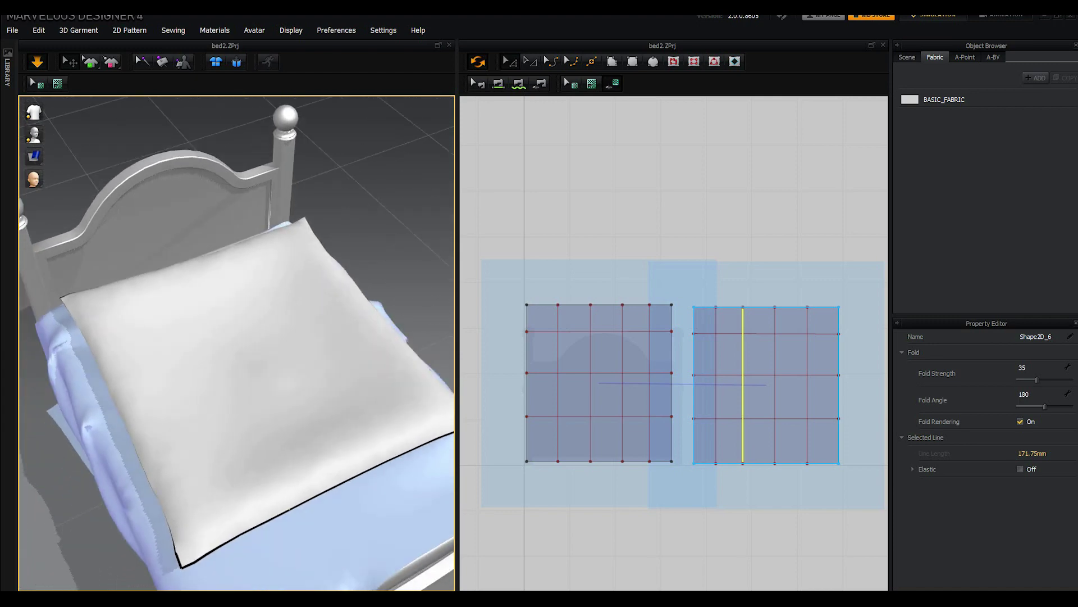
click(627, 277)
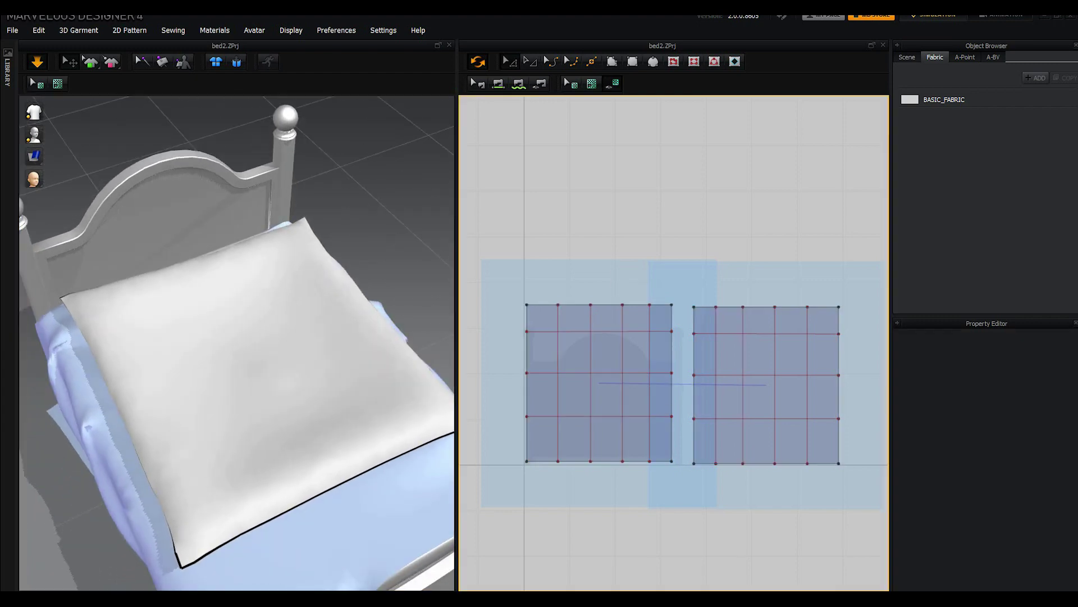
click(37, 61)
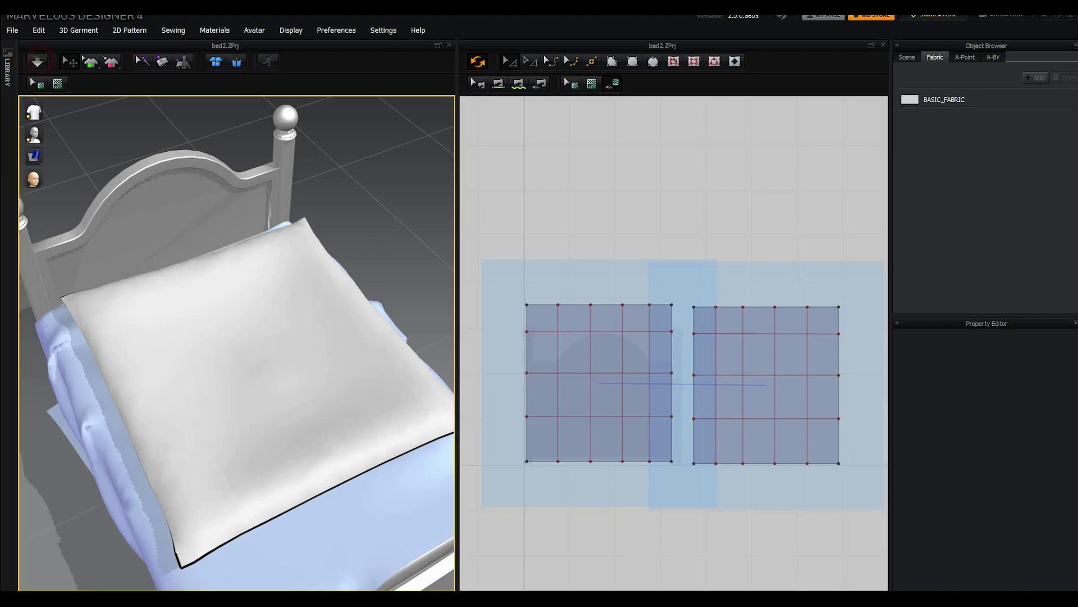
Step: Transform both panels larger: stretch them taller up and down and wider to the left
drag(504, 287, 822, 443)
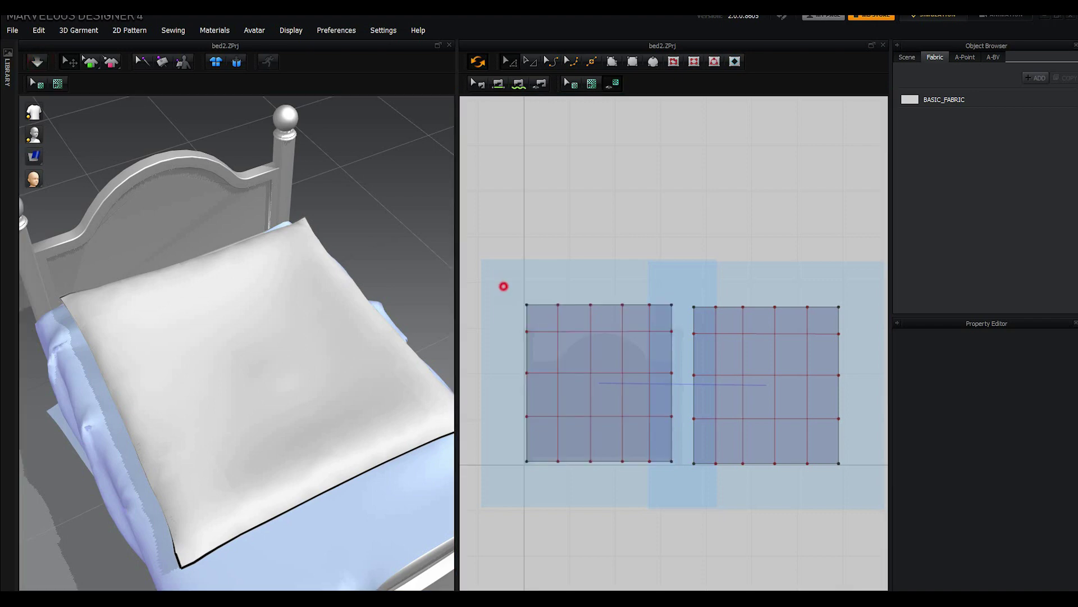
drag(867, 476, 867, 476)
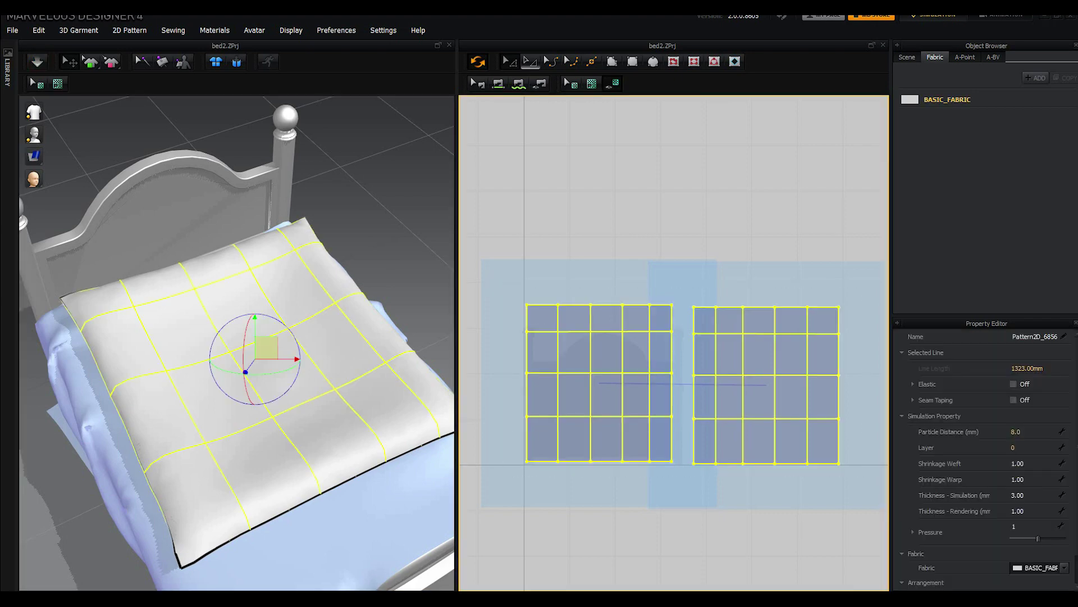
click(530, 63)
drag(682, 478, 682, 497)
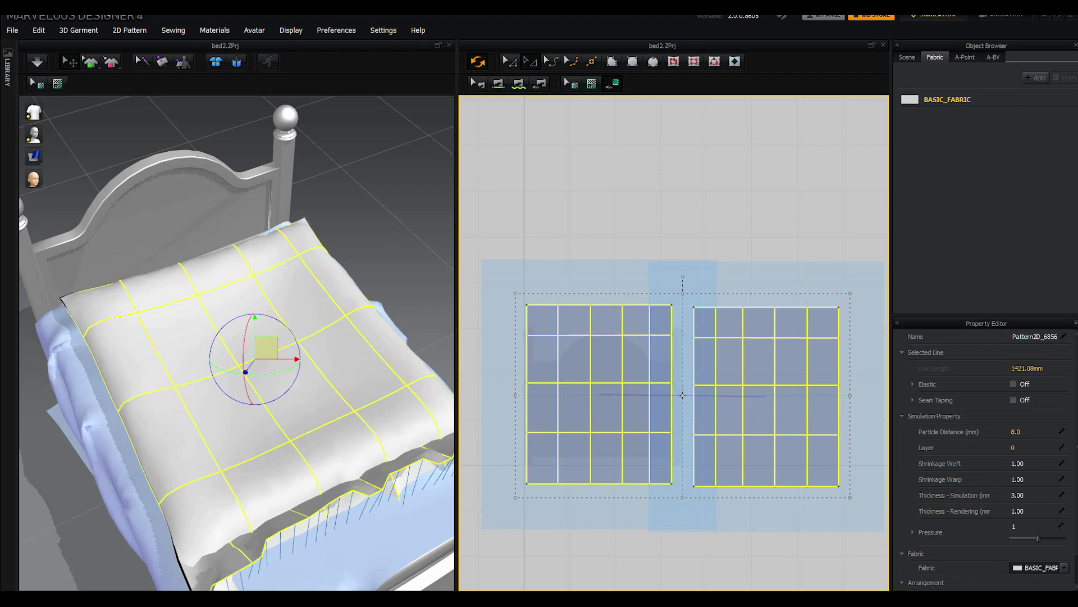
scroll(235, 343, up, 5)
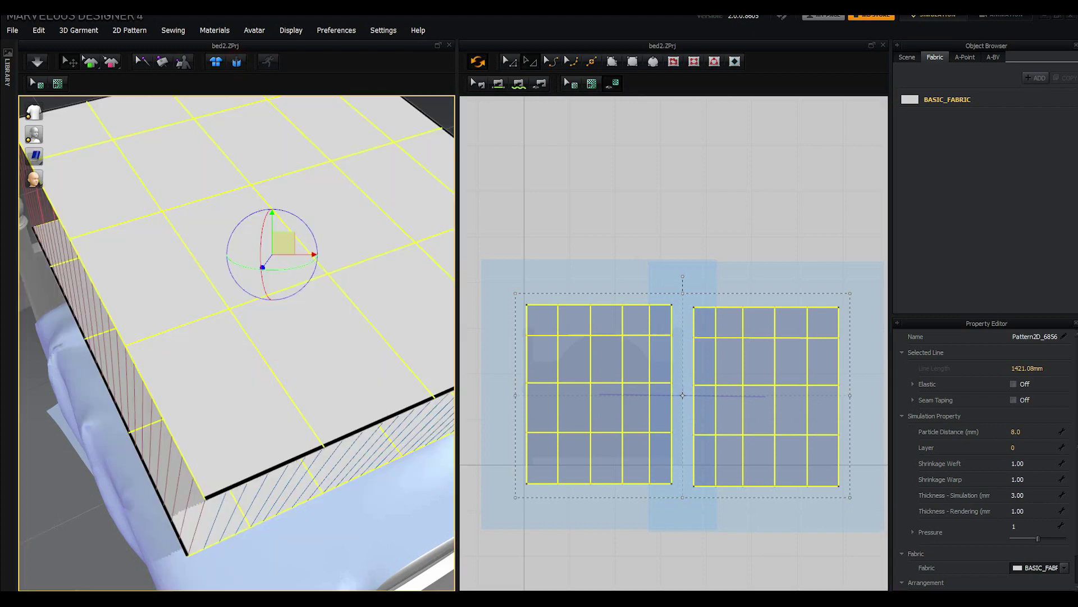
drag(681, 292, 682, 246)
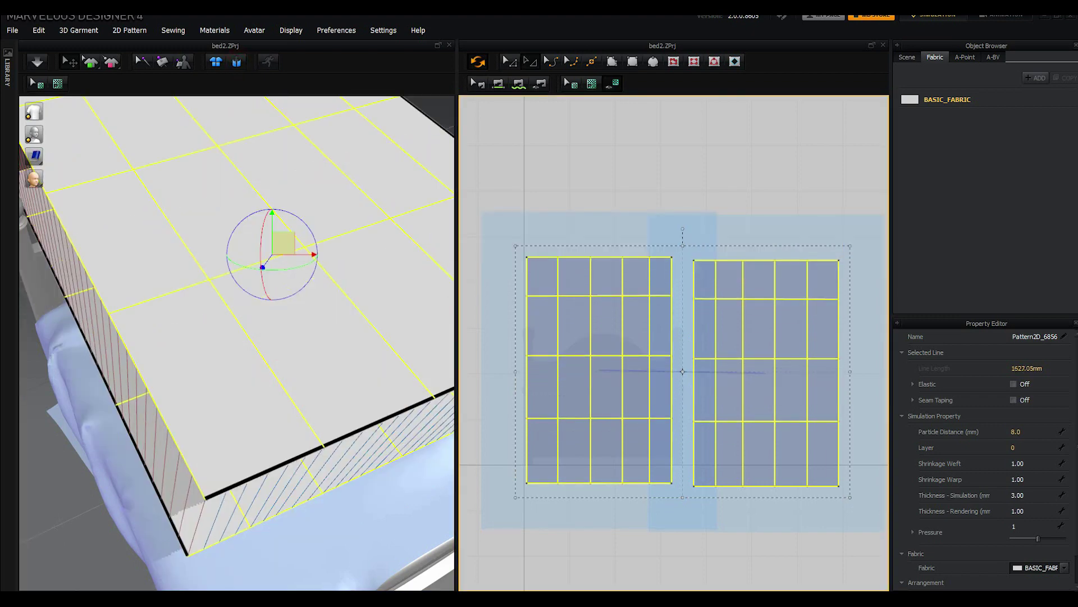
drag(515, 371, 477, 371)
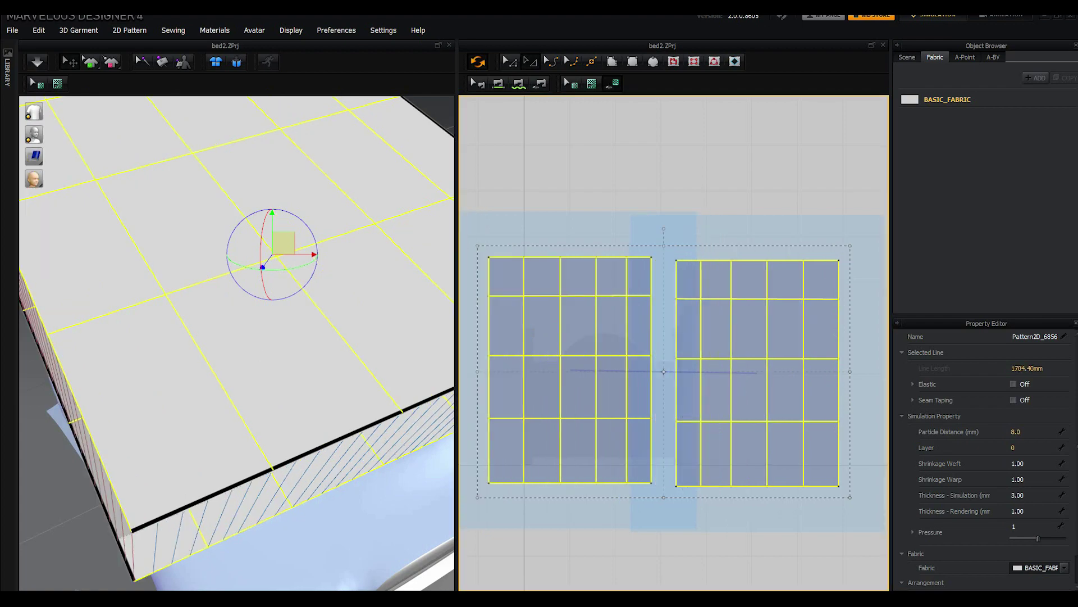
scroll(281, 474, down, 3)
Step: Drape the enlarged cover over the bed, stop simulating, and widen the panels further left
mouse_move(281, 474)
right_down()
mouse_move(263, 377)
mouse_move(315, 377)
right_up()
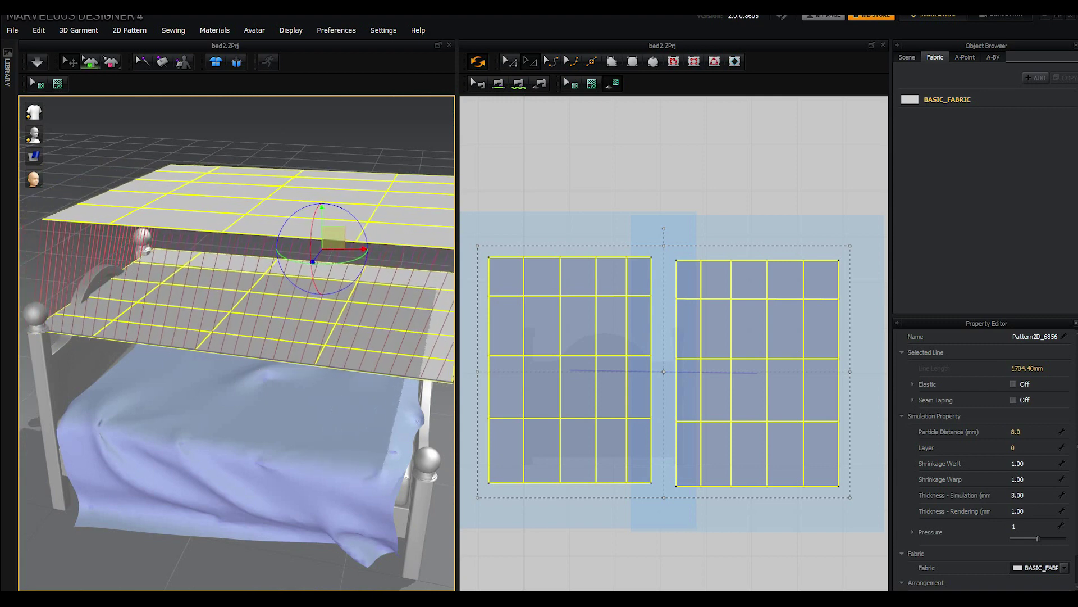
click(37, 61)
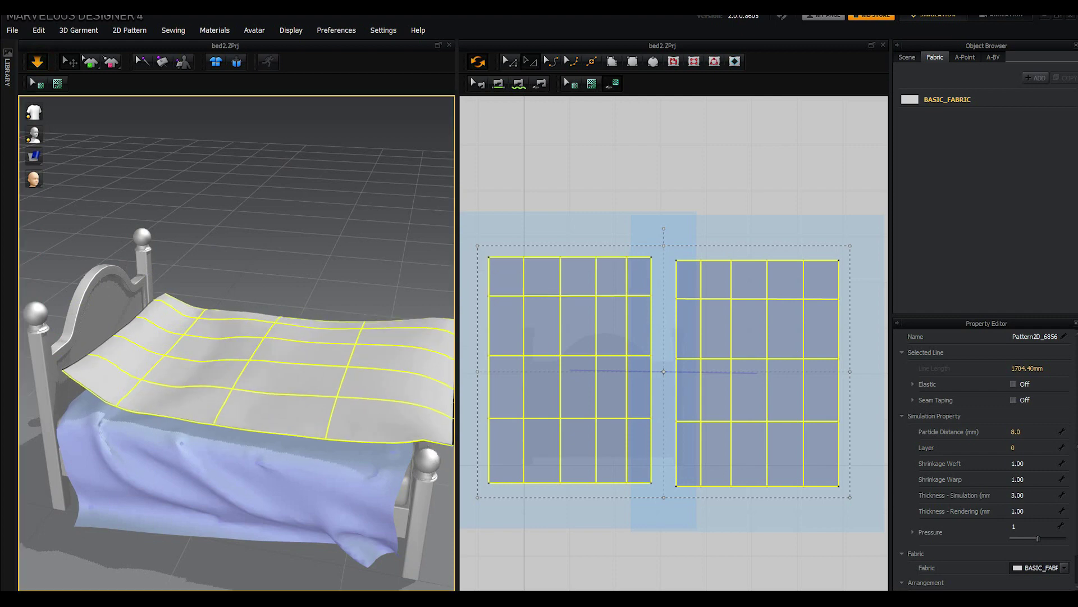
right_drag(306, 303, 393, 304)
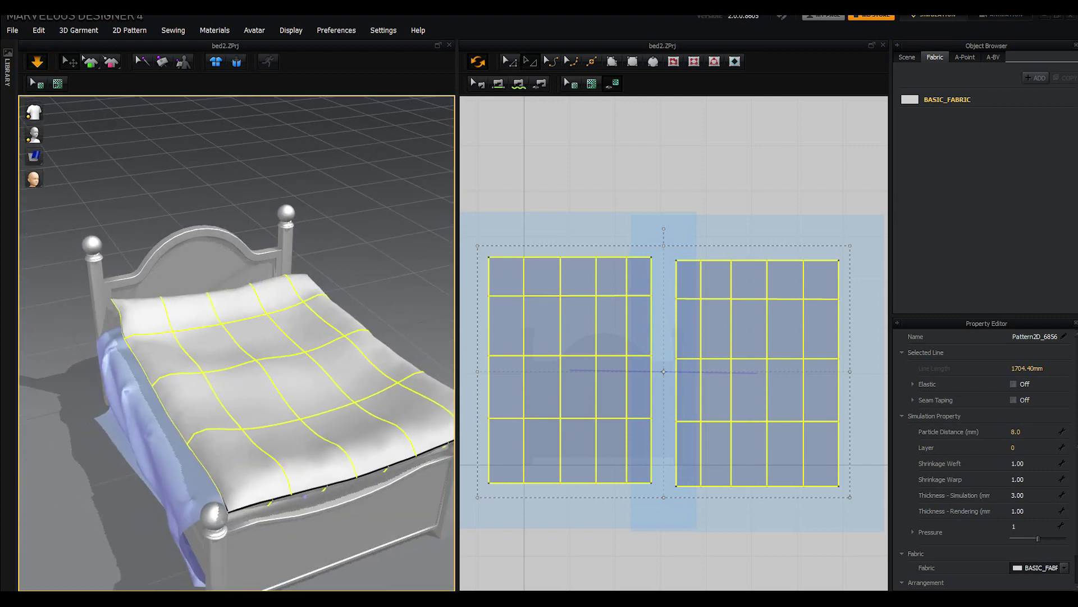
key(space)
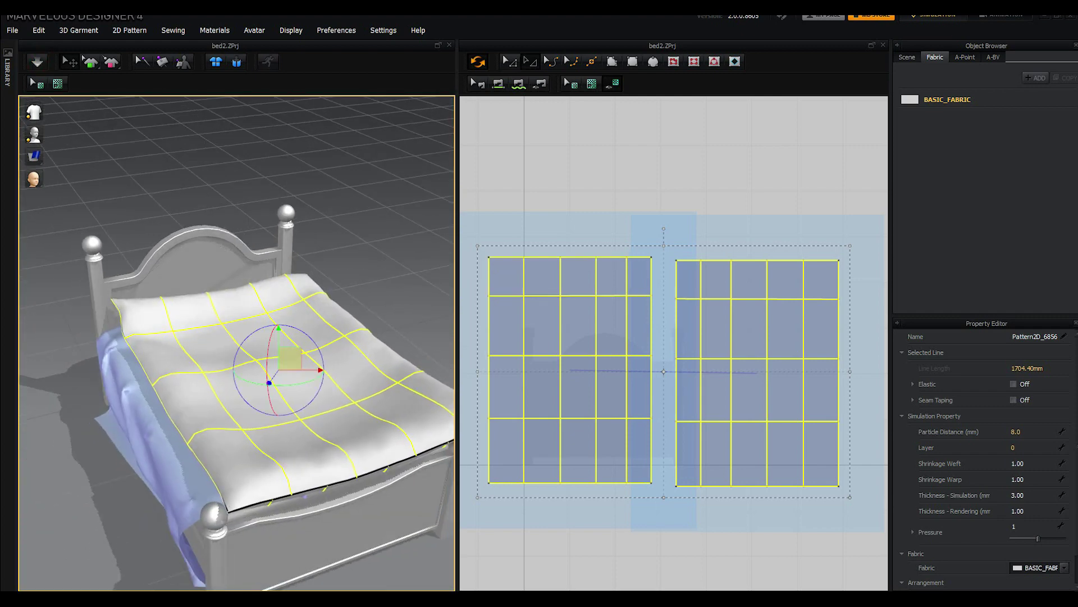
right_click(583, 127)
middle_drag(583, 127, 654, 139)
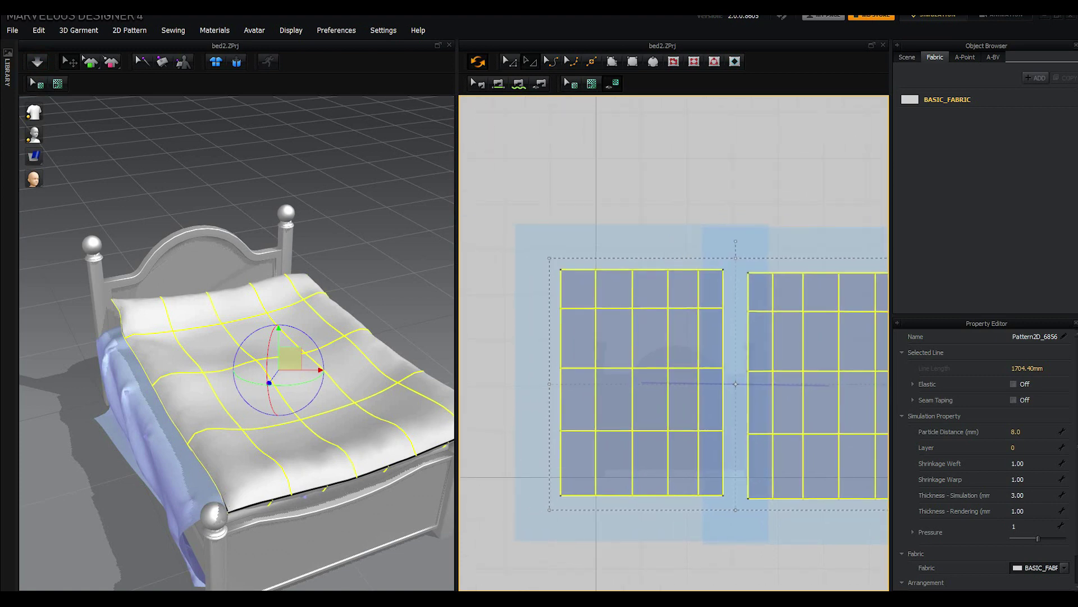
drag(549, 384, 513, 384)
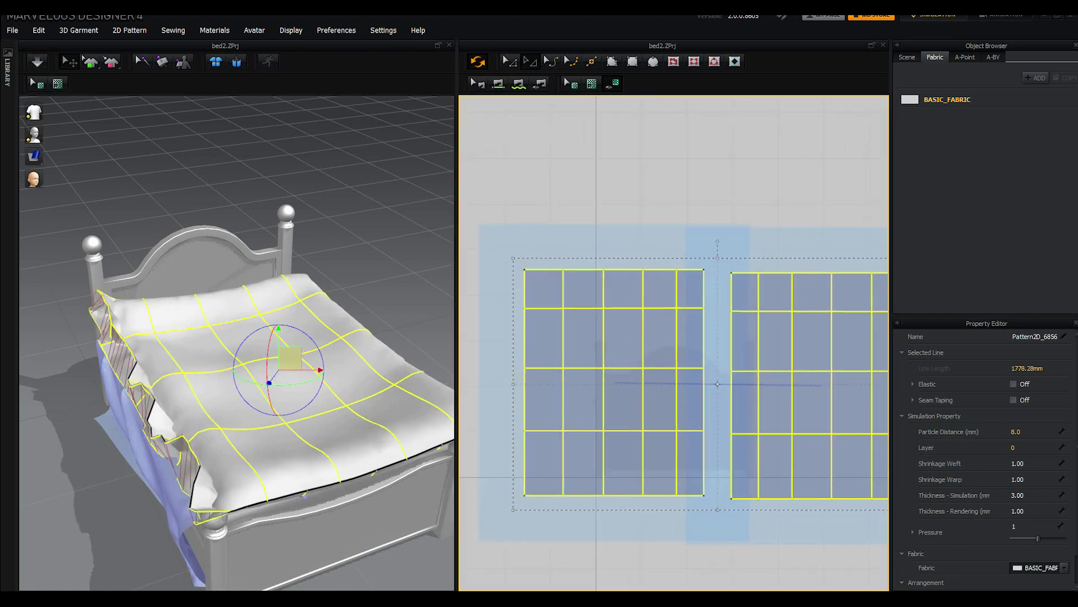
Step: Widen the panels left and right, lengthen the bottom, and re-drape the comforter across the bed
drag(513, 380, 503, 382)
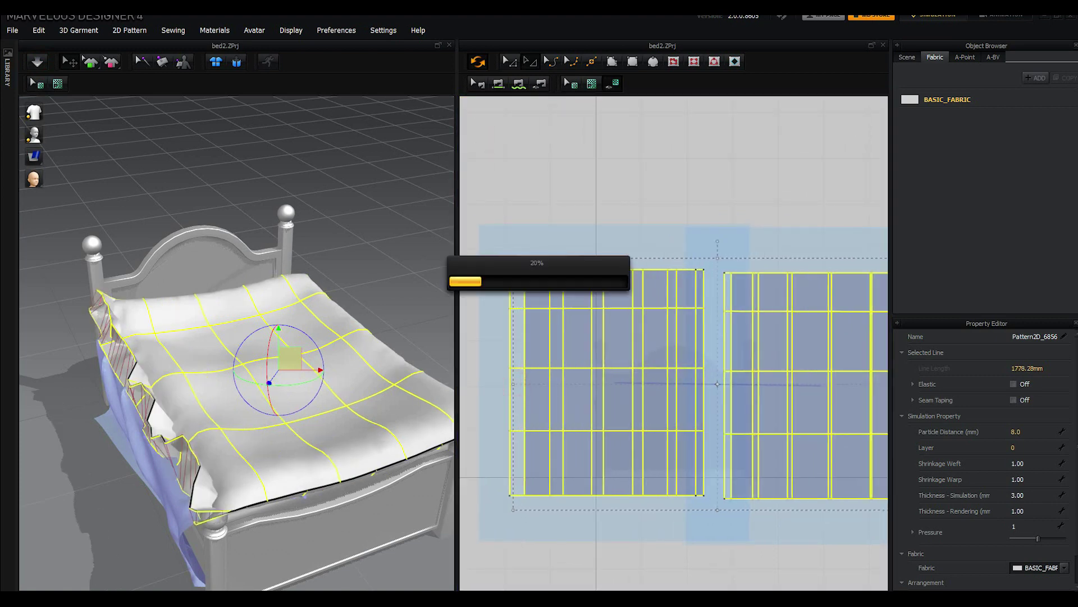
scroll(494, 410, down, 3)
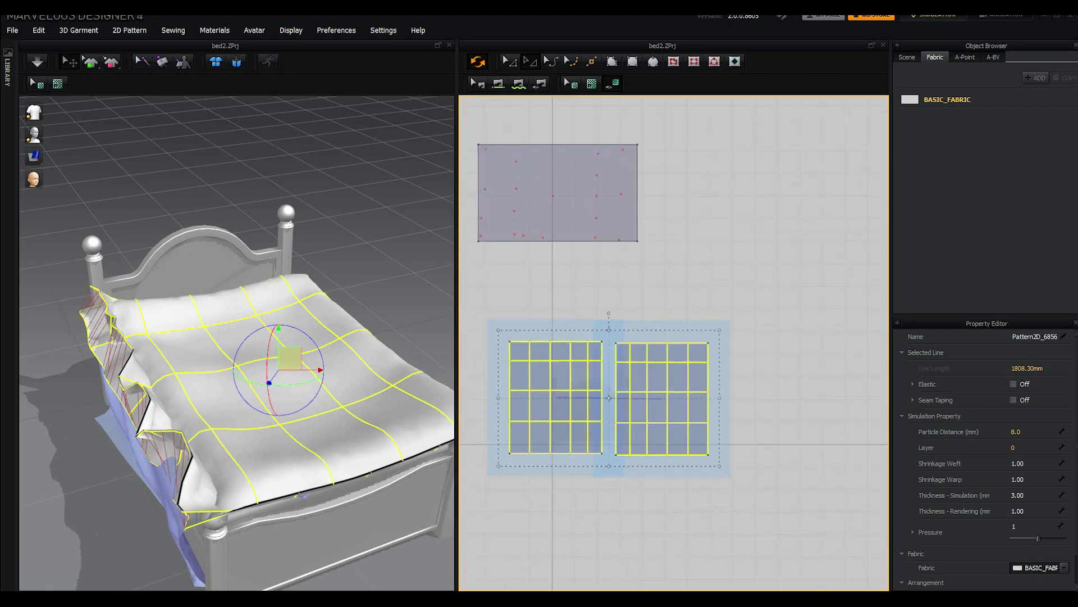
drag(719, 398, 743, 397)
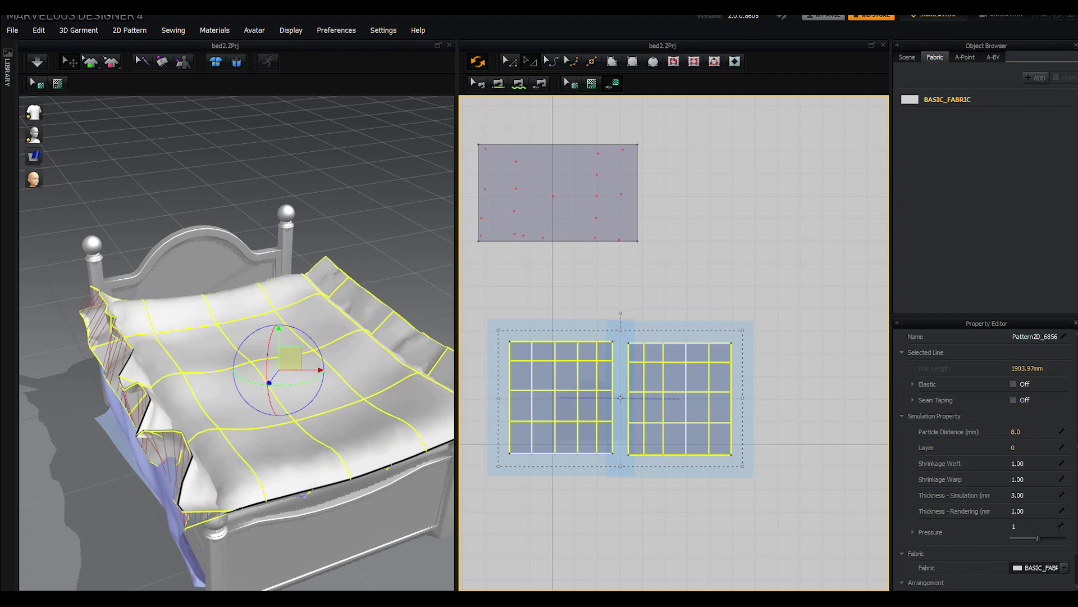
drag(621, 466, 621, 476)
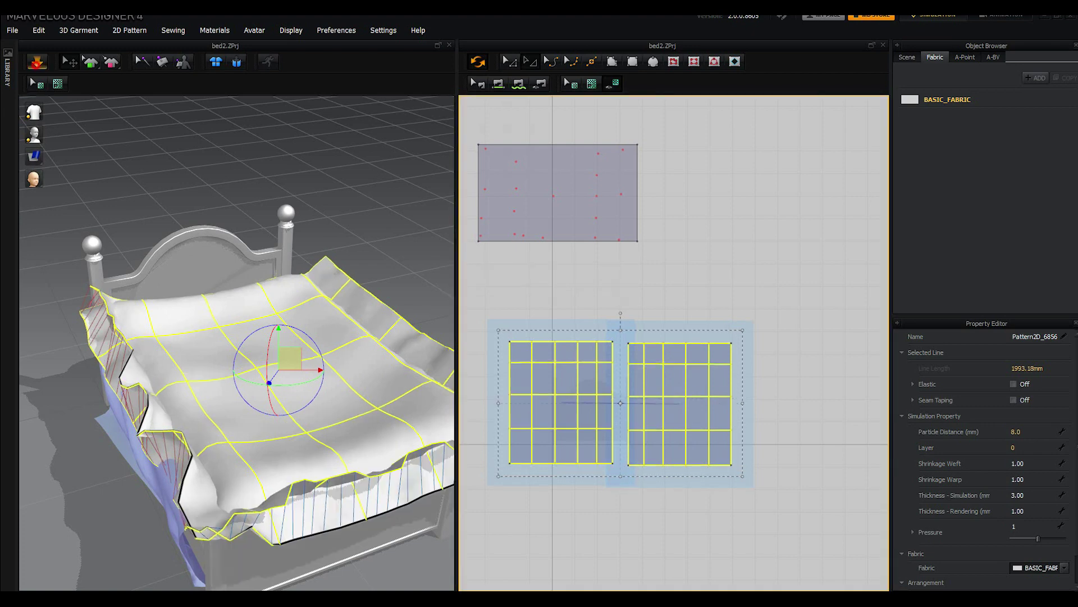
key(space)
key(ctrl+z)
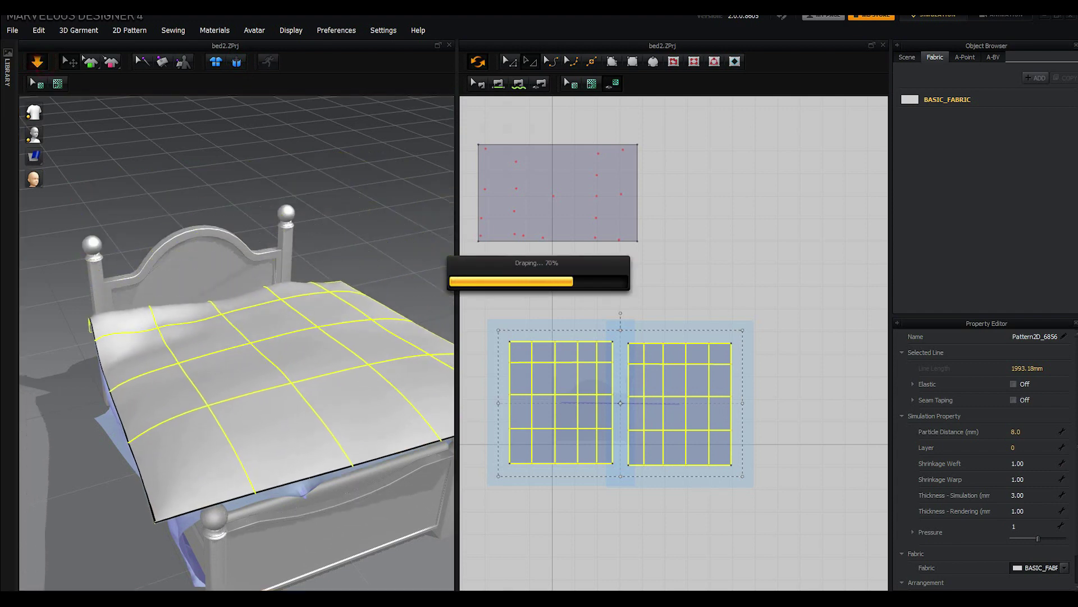
click(45, 62)
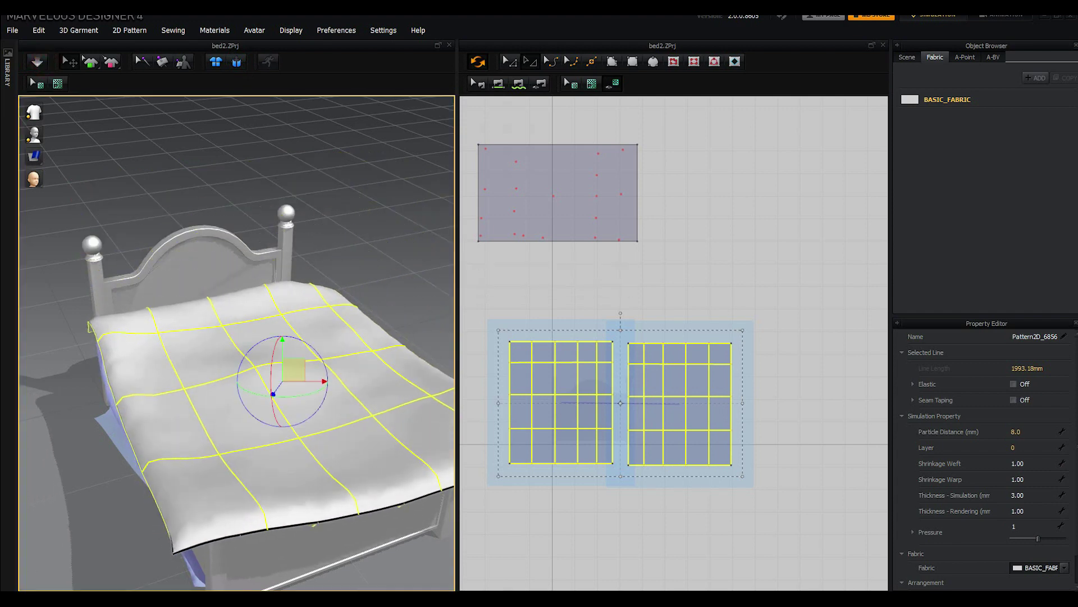
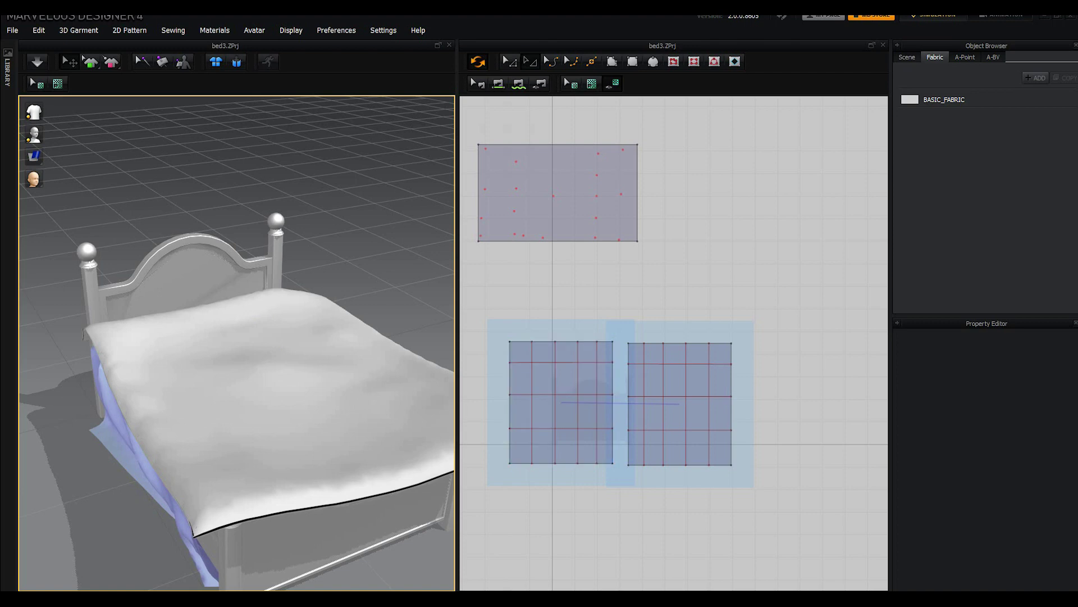
Step: Select both lower sheet patterns and change their particle distance from 8.0 to 5
click(501, 329)
drag(501, 332, 770, 475)
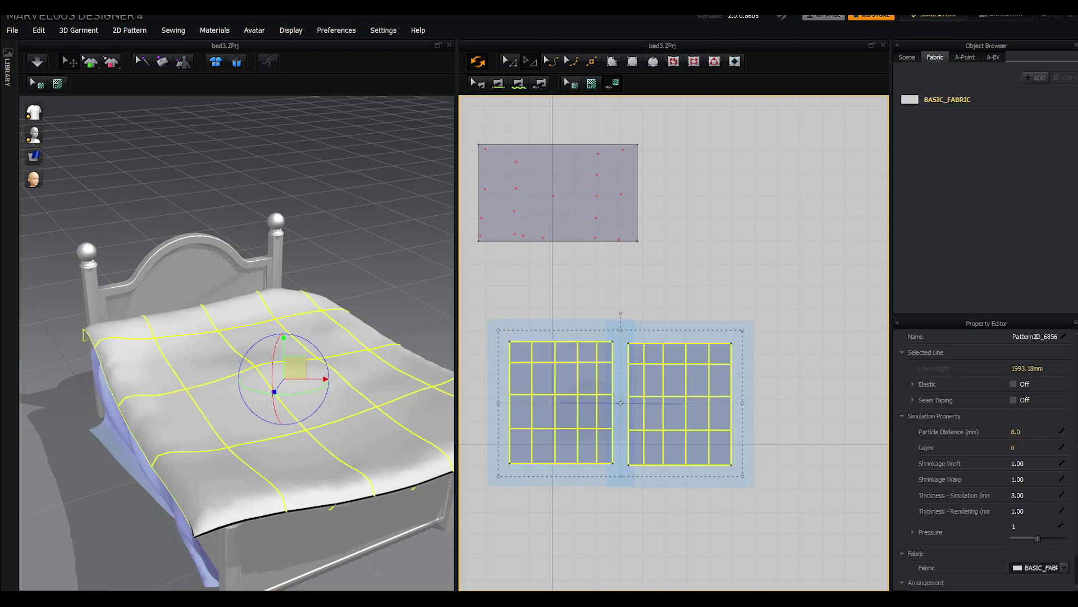
click(1023, 432)
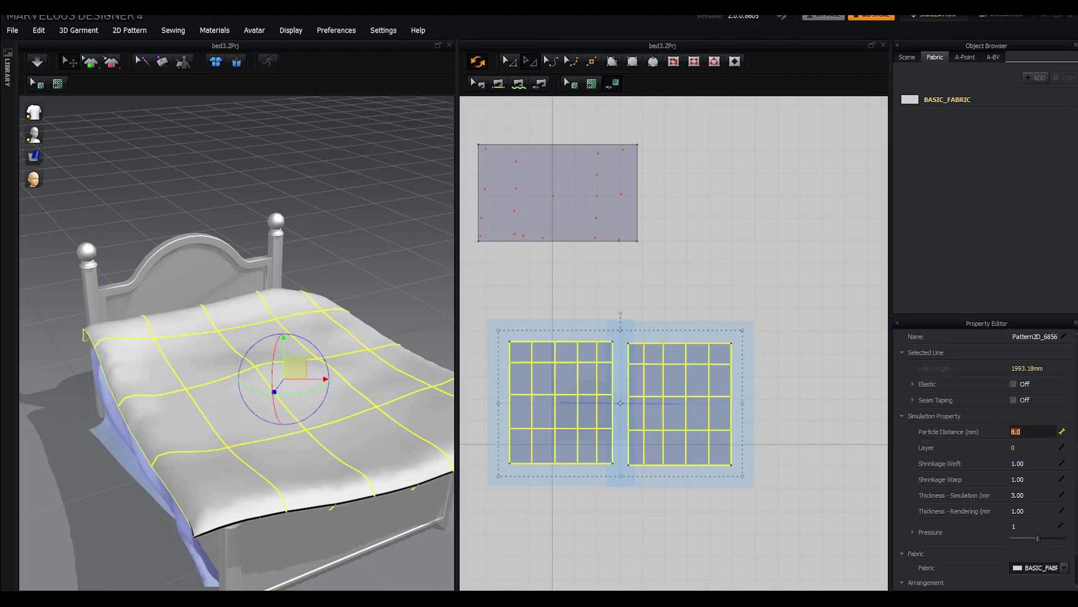
text(5)
key(Return)
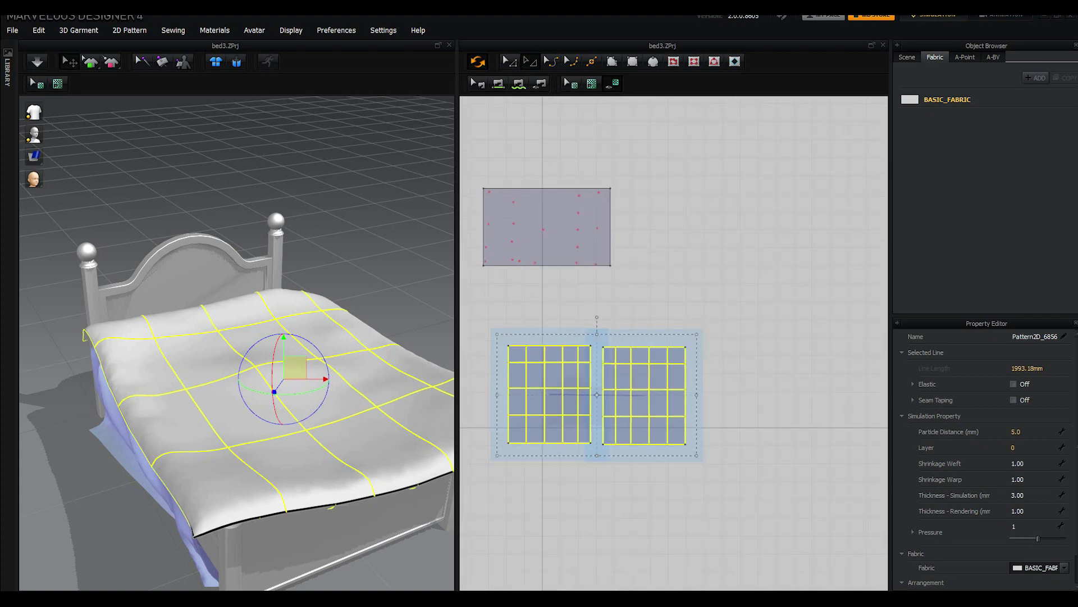
Step: Select the left pattern's six internal grid lines and raise their fold strength to about 74
scroll(522, 375, up, 2)
click(493, 371)
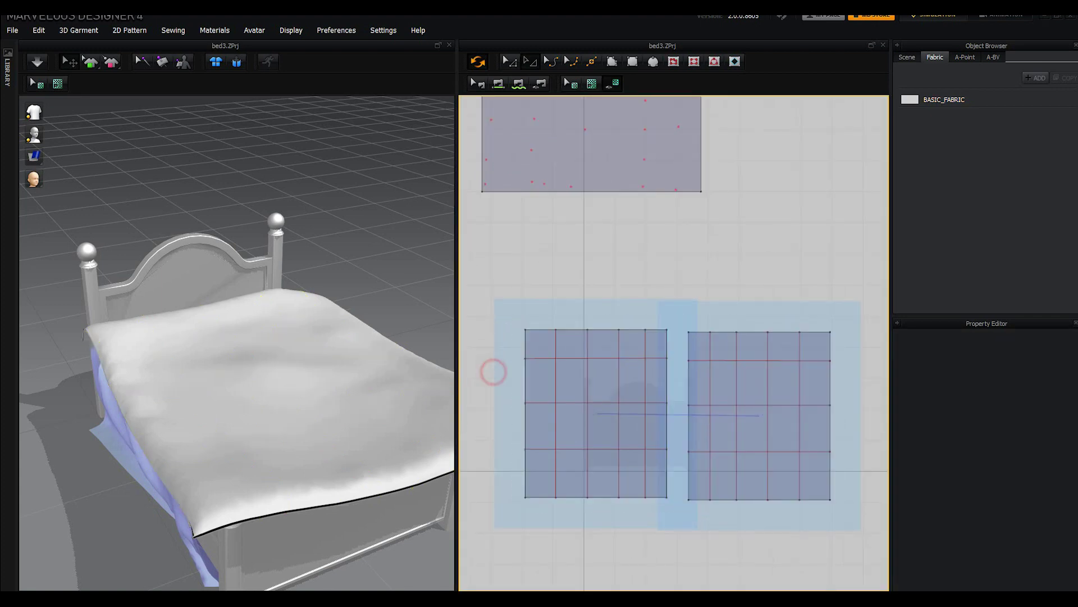
click(510, 61)
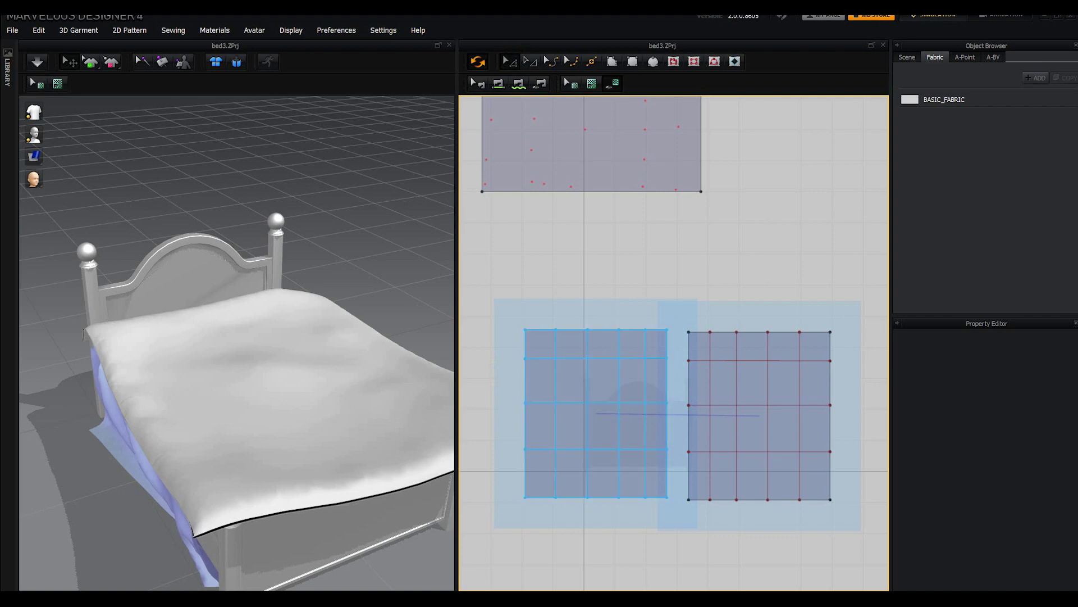
click(556, 438)
shift+click(587, 460)
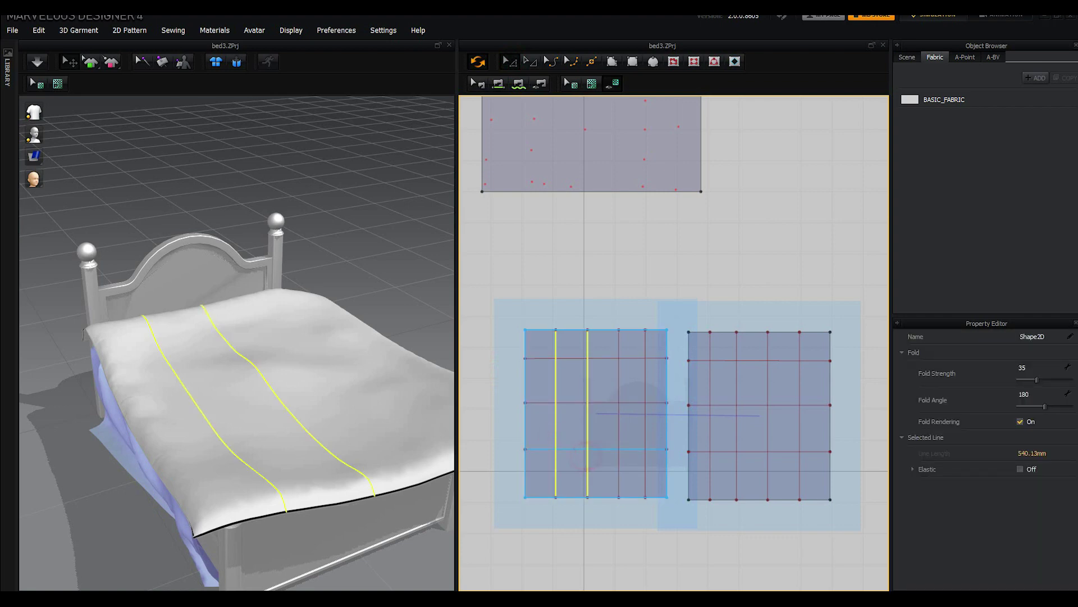
shift+click(619, 462)
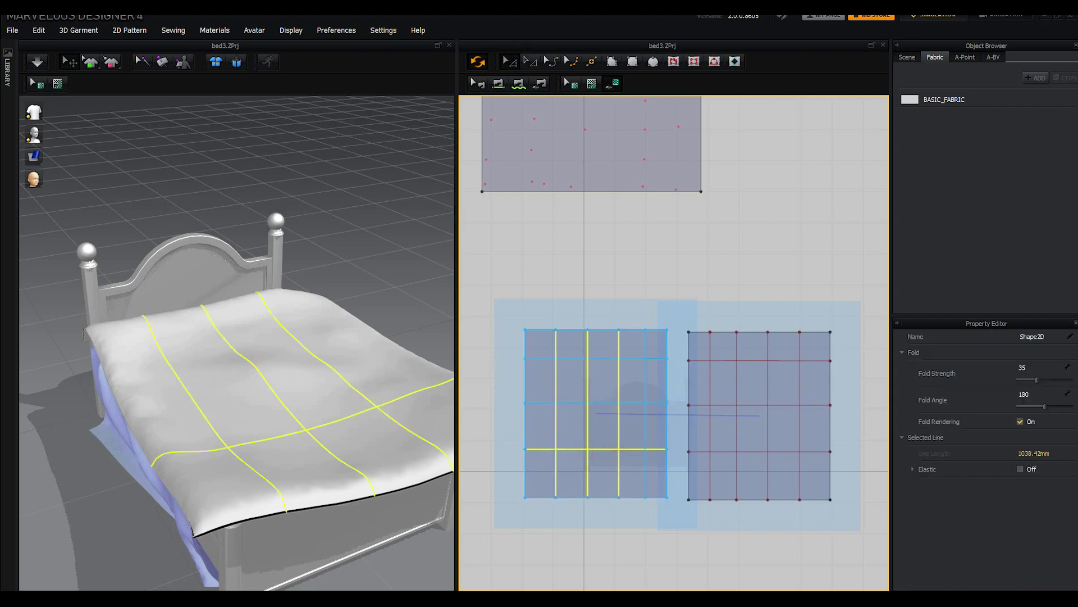
shift+click(645, 461)
shift+click(638, 403)
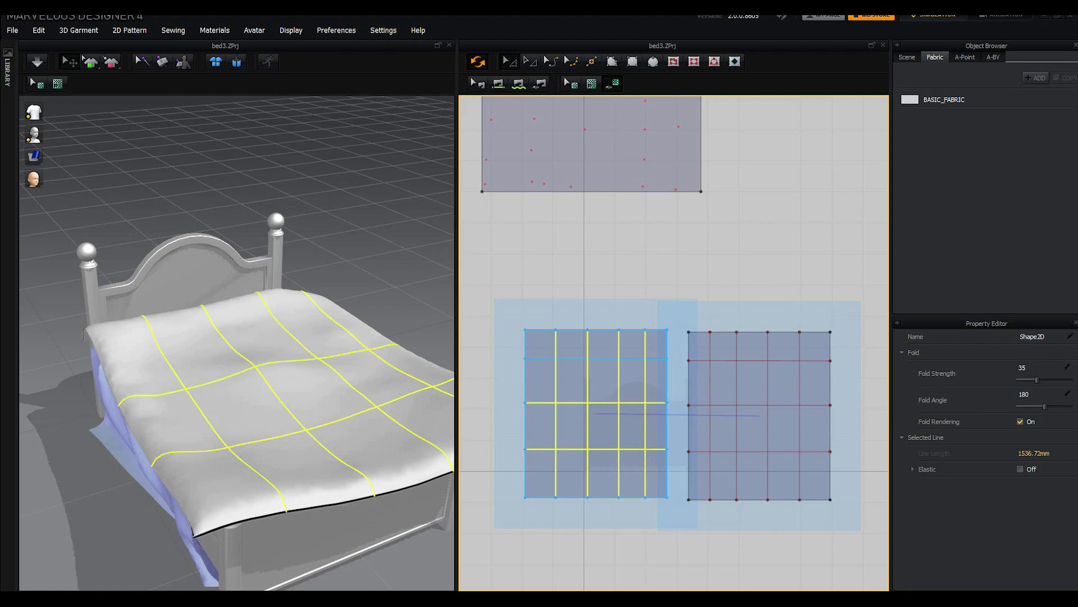
shift+click(628, 358)
drag(1036, 379, 1055, 380)
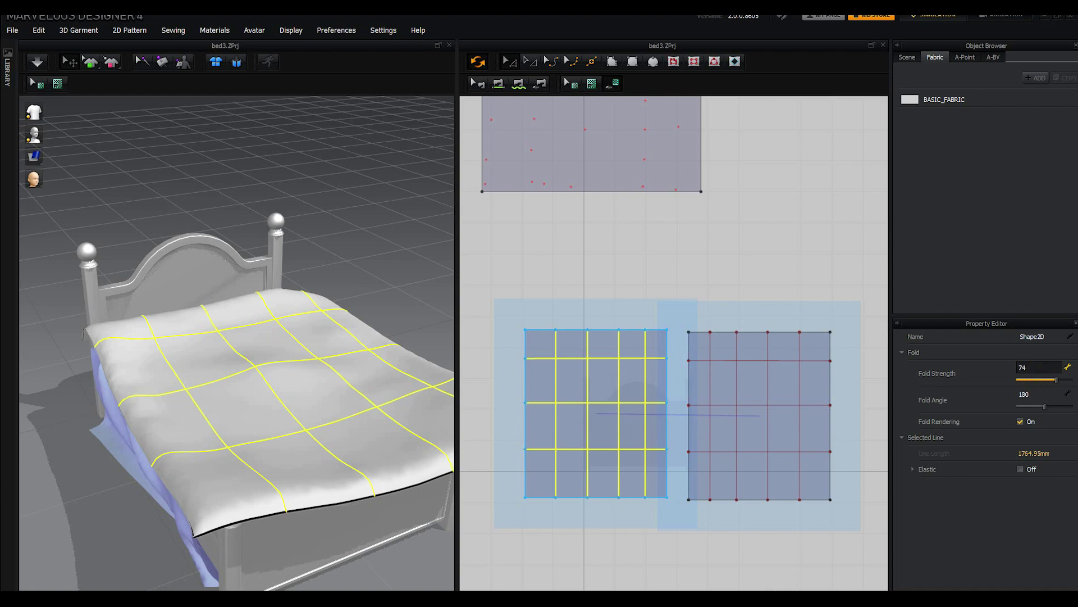
click(736, 402)
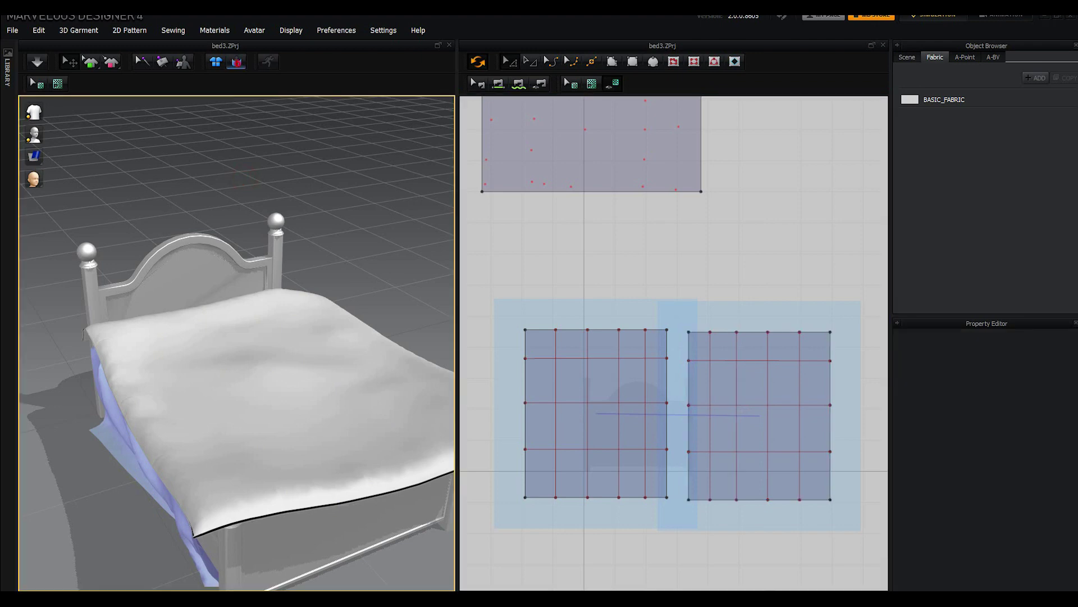
Step: Reset the sheet to its arrangement and re-simulate until it drapes over the bed
click(236, 62)
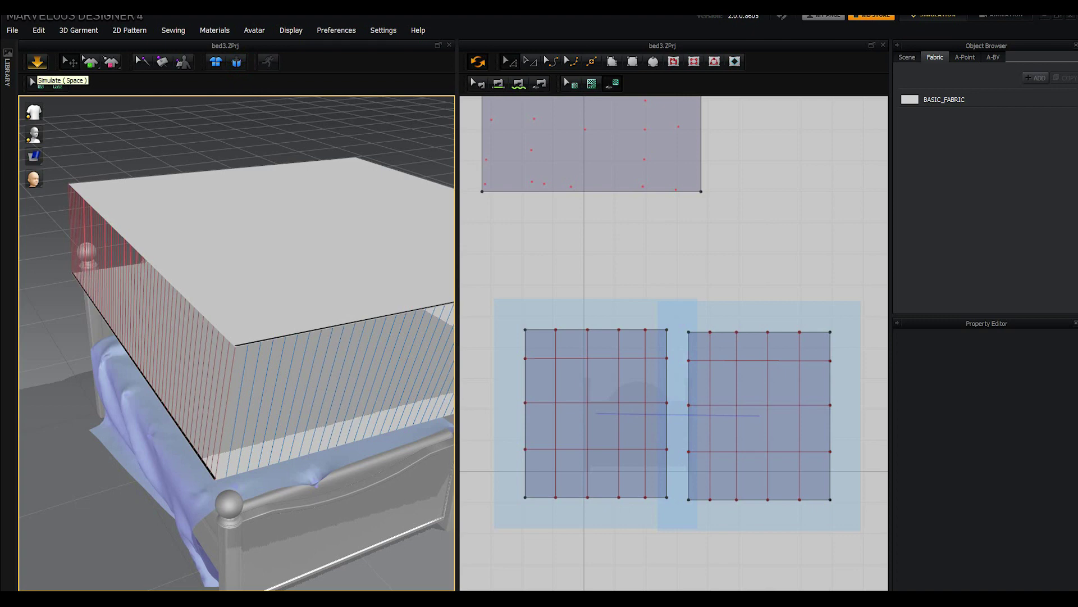
click(36, 62)
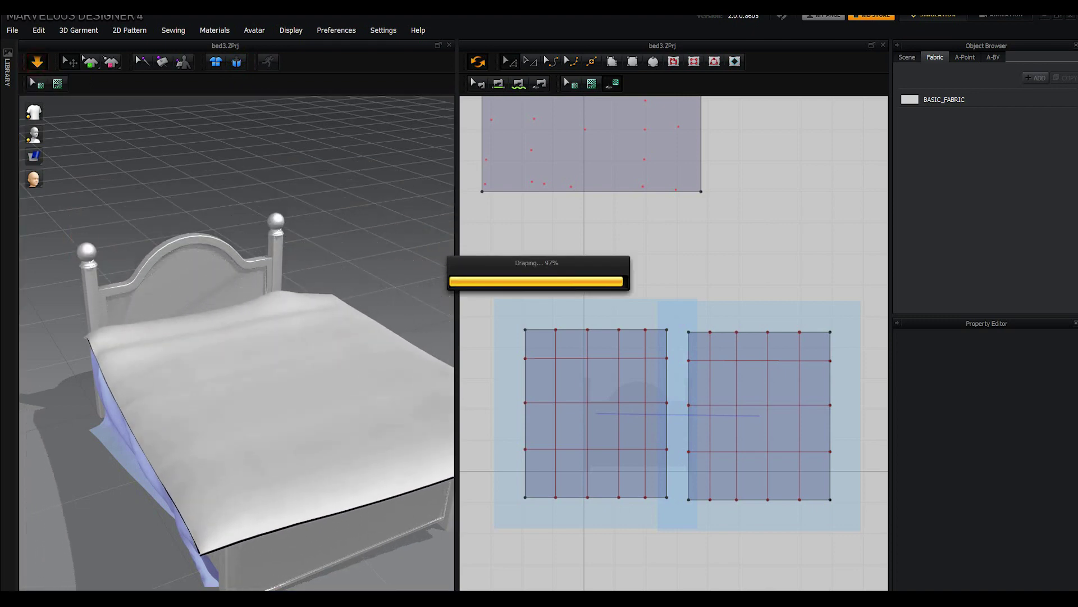
right_drag(314, 264, 214, 284)
click(37, 61)
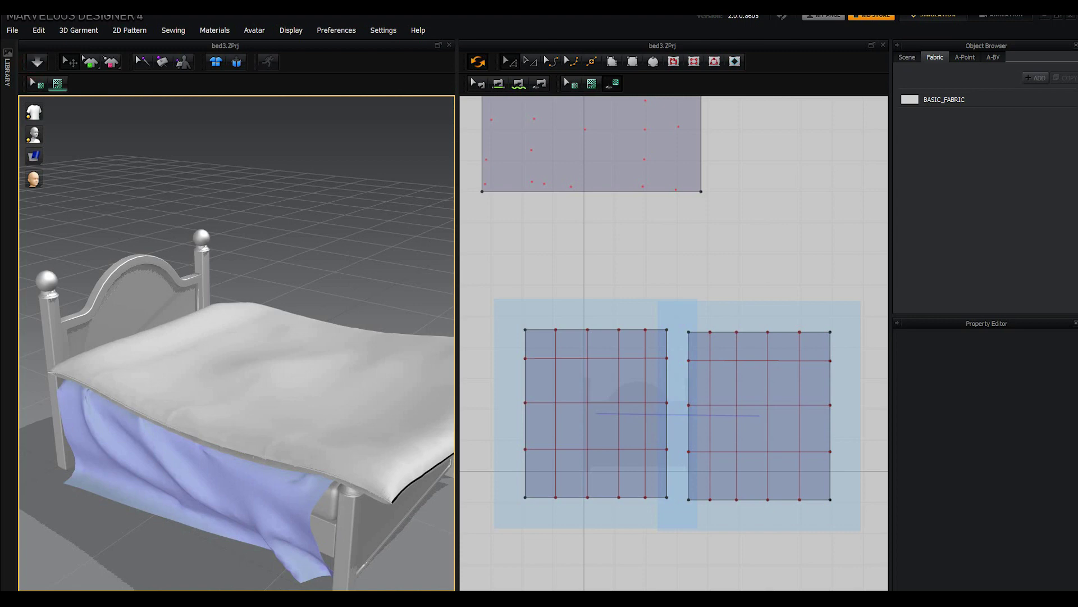
click(595, 413)
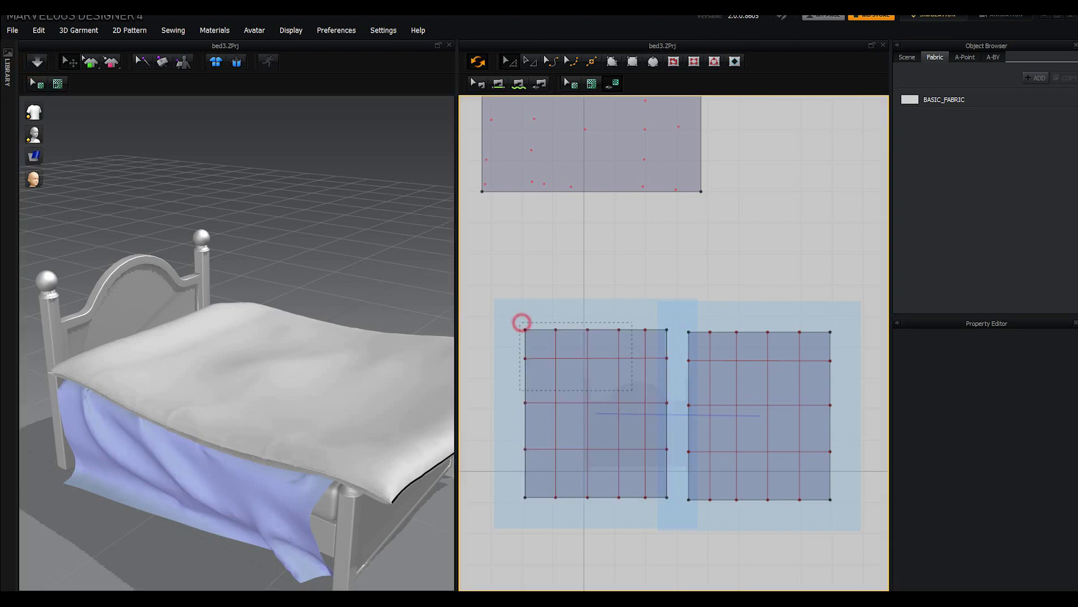
Step: Select both lower sheet patterns and set their pressure to 8
mouse_move(520, 321)
mouse_down()
mouse_move(829, 514)
mouse_move(858, 520)
mouse_up()
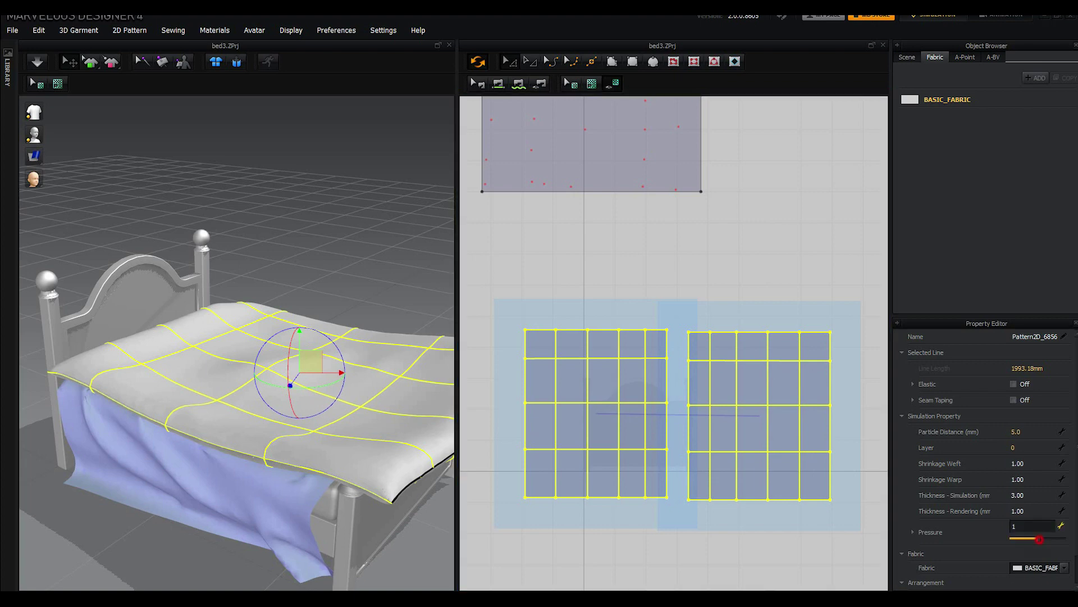
drag(1037, 538, 1042, 538)
click(1030, 526)
text(8)
key(Return)
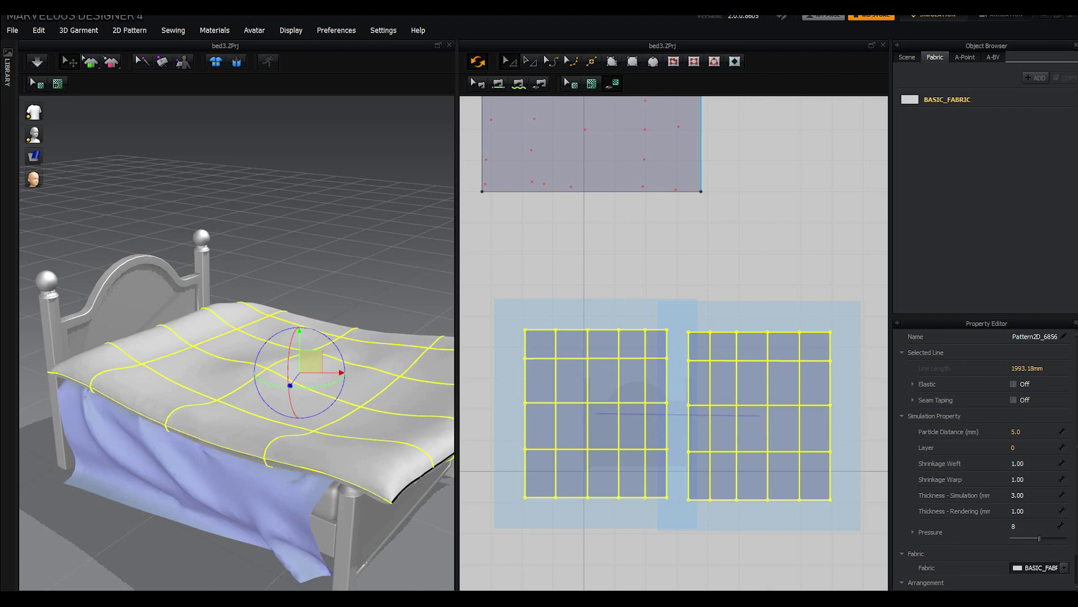
Step: Run a short test drape from the reset arrangement, then reset the sheet flat again
click(236, 61)
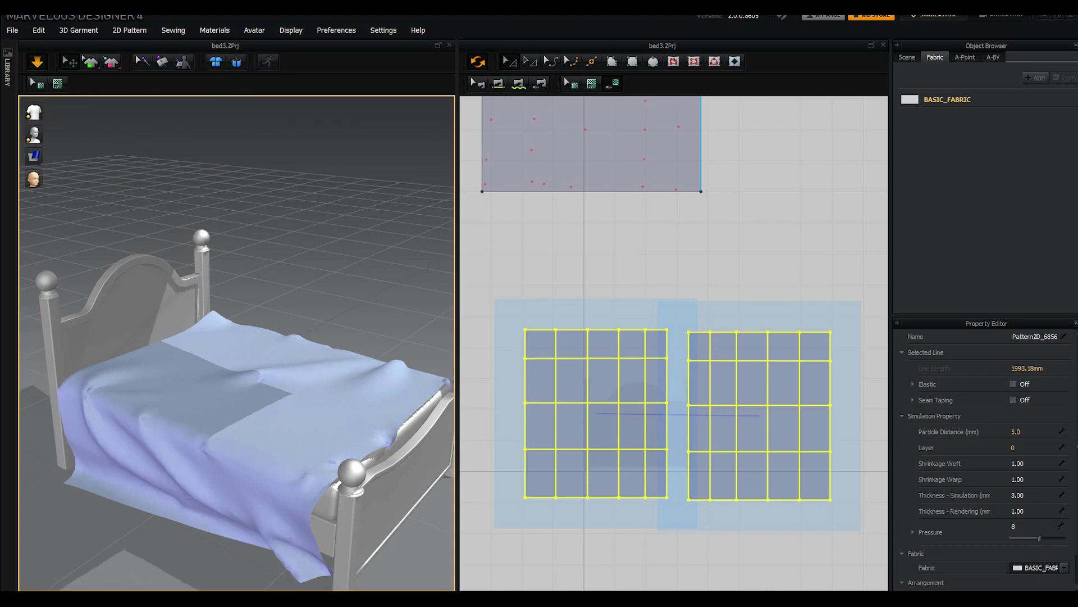
key(space)
right_drag(233, 251, 264, 253)
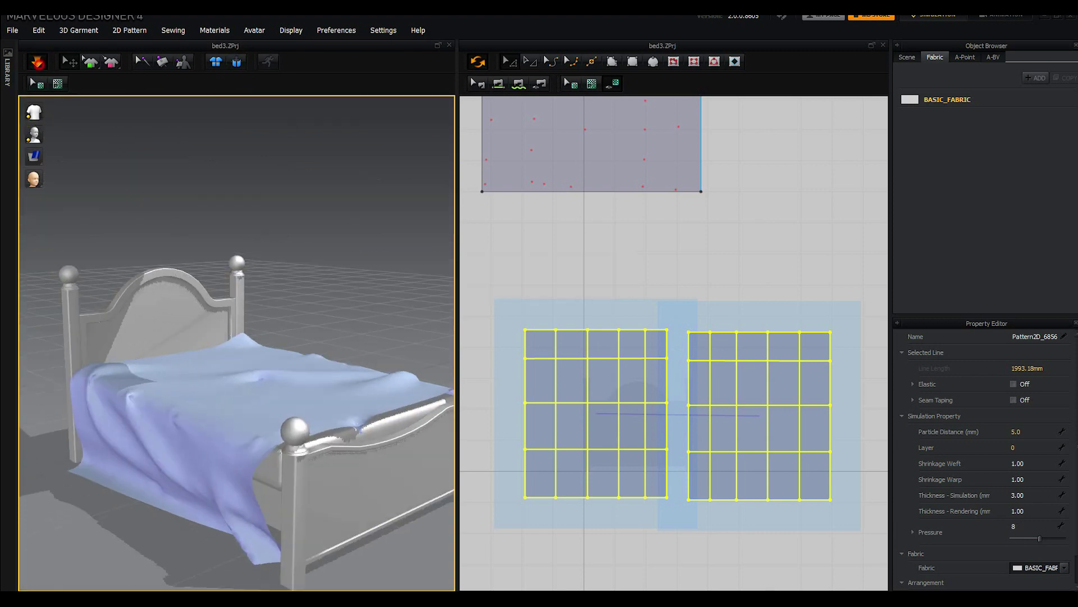
key(space)
click(236, 62)
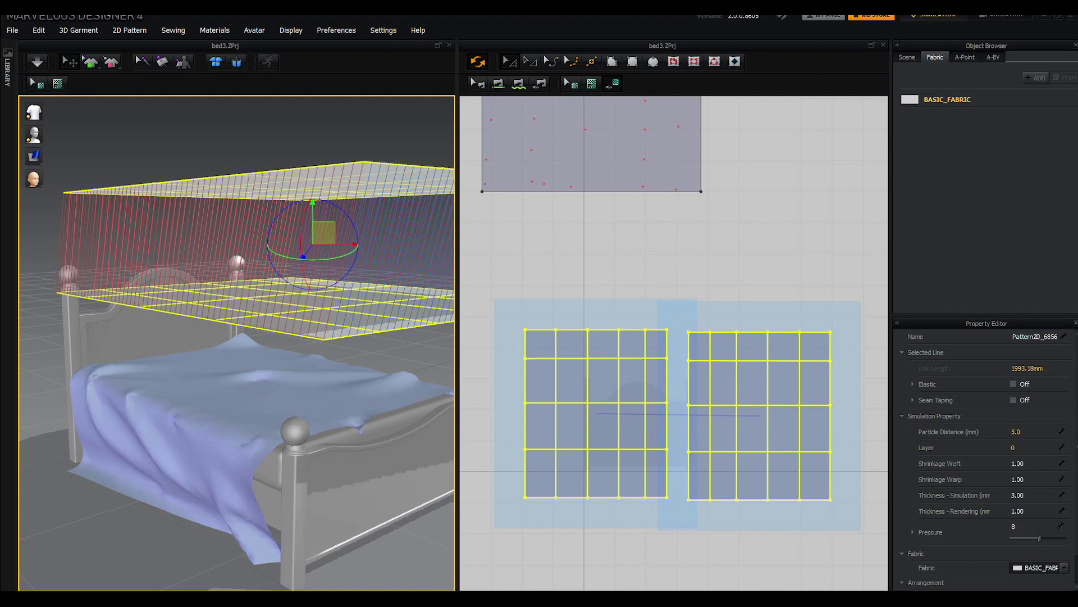
Step: Lower the selected patterns' pressure from 8 to 2
click(1032, 525)
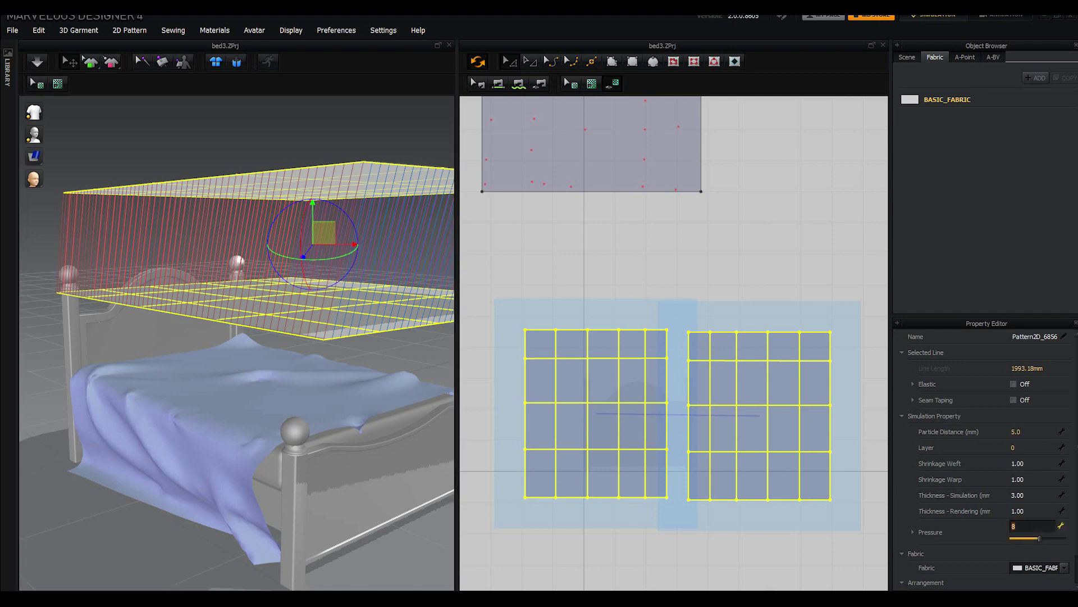
key(BackSpace)
text(2)
key(Return)
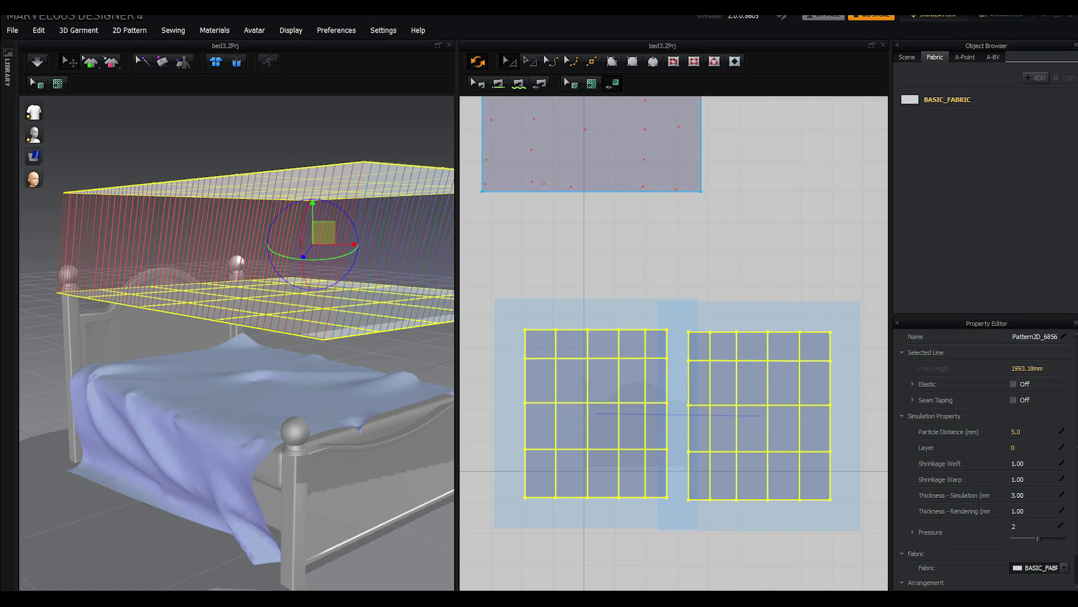
Step: Stretch both patterns wider on left and right to about 2158 mm
click(529, 60)
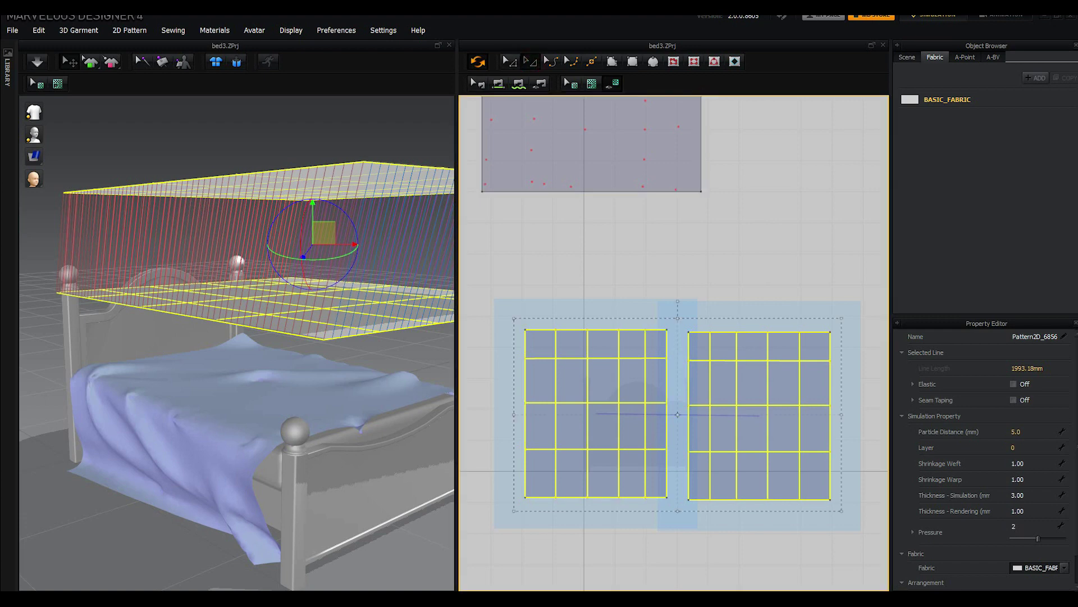
drag(514, 414, 491, 414)
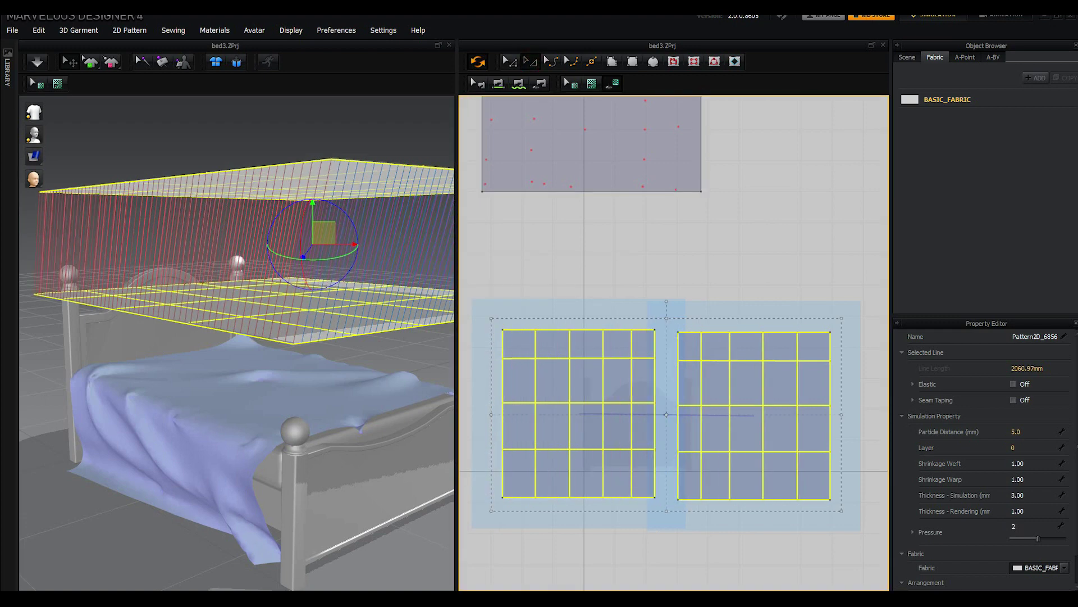
drag(493, 414, 481, 414)
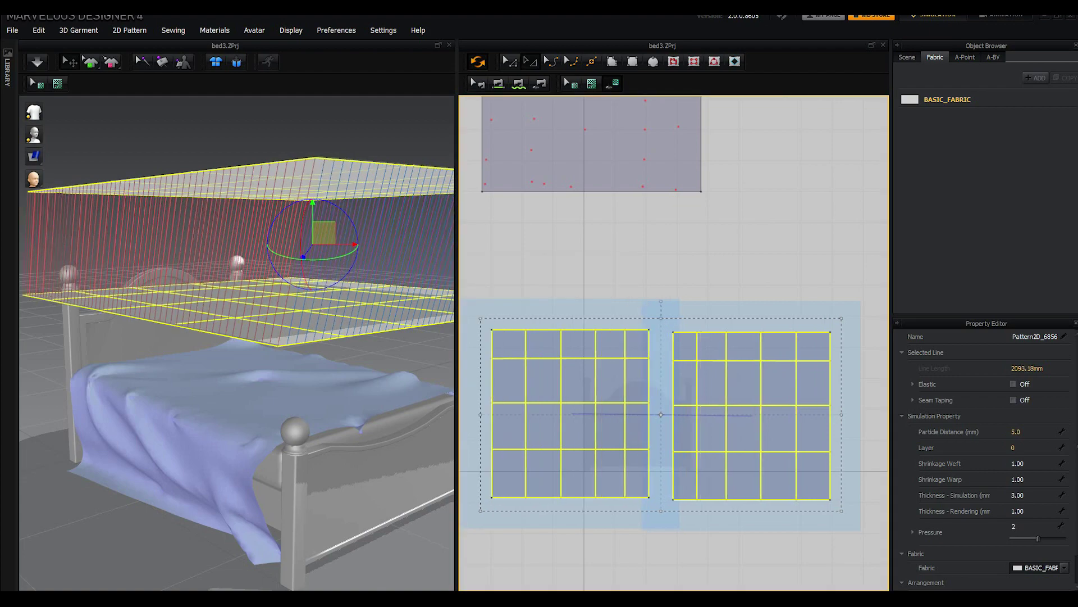
right_drag(342, 421, 270, 415)
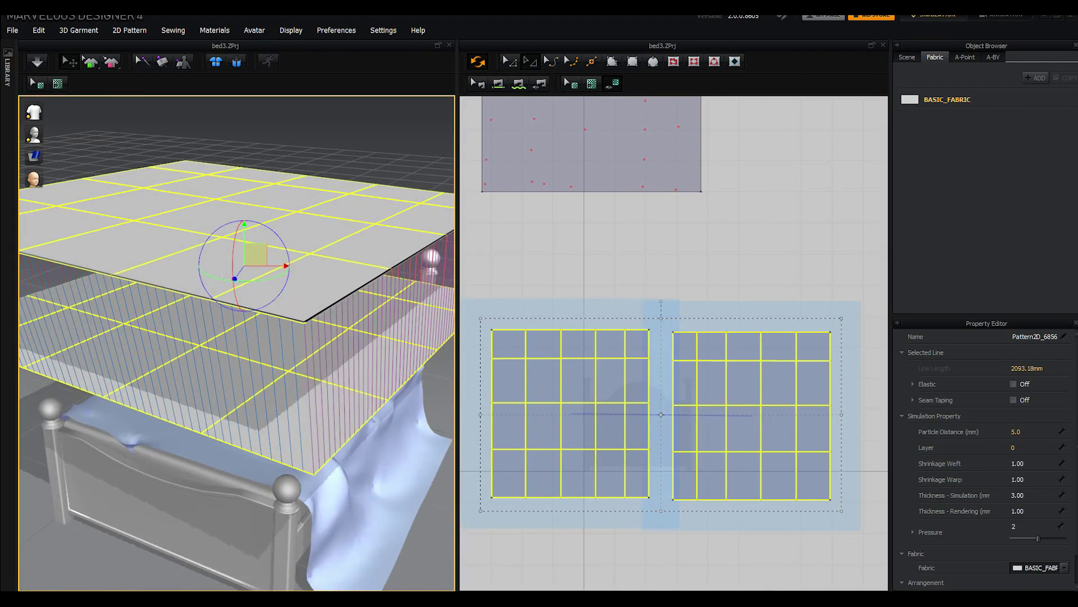
drag(841, 415, 863, 414)
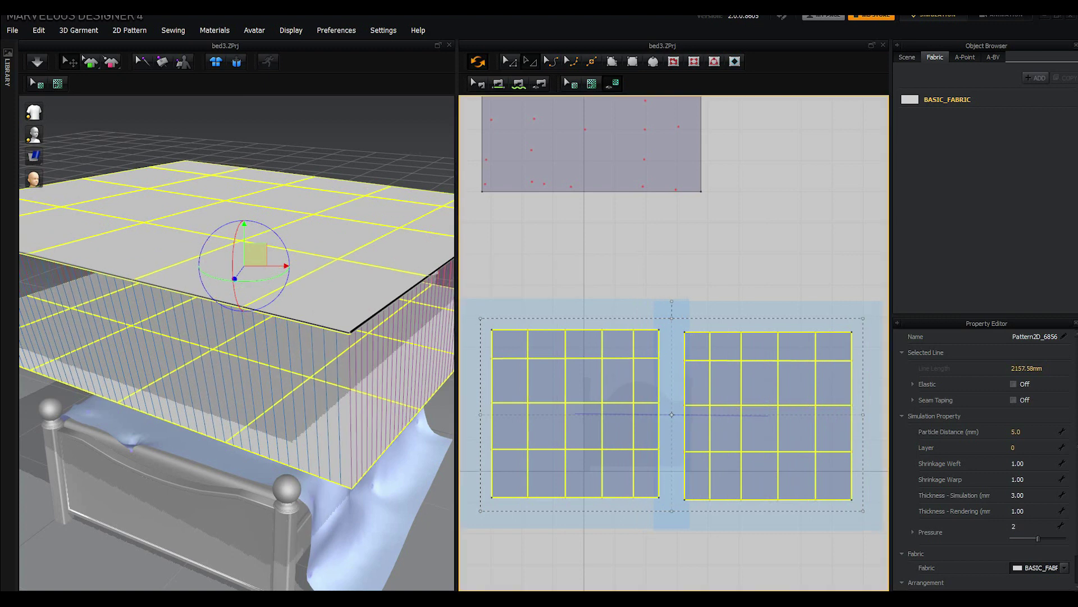
Step: Set the patterns' particle distance to 2.0
click(1021, 431)
text(2)
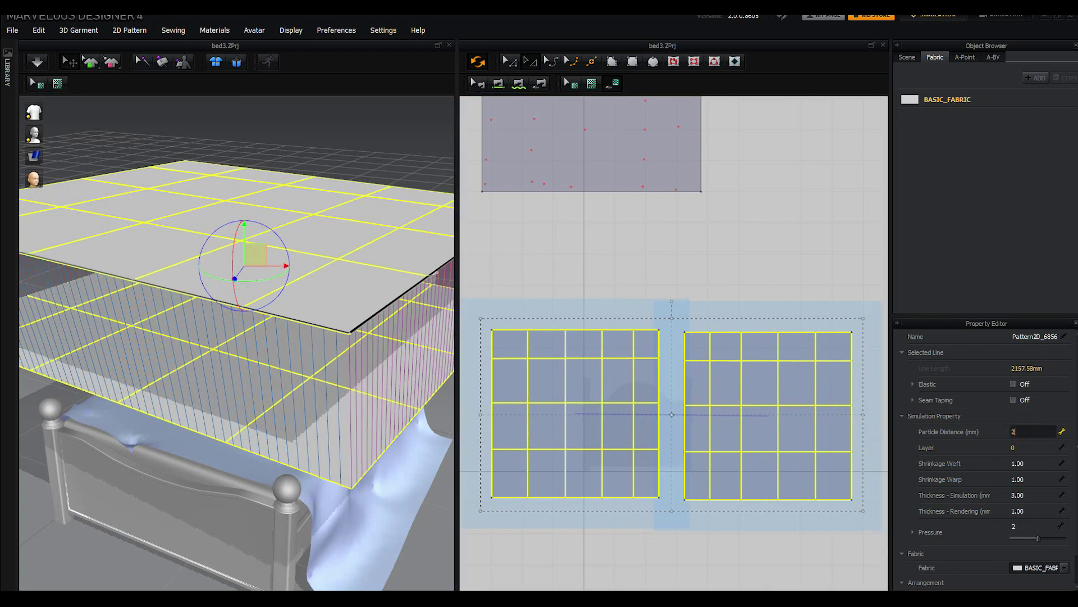
key(Return)
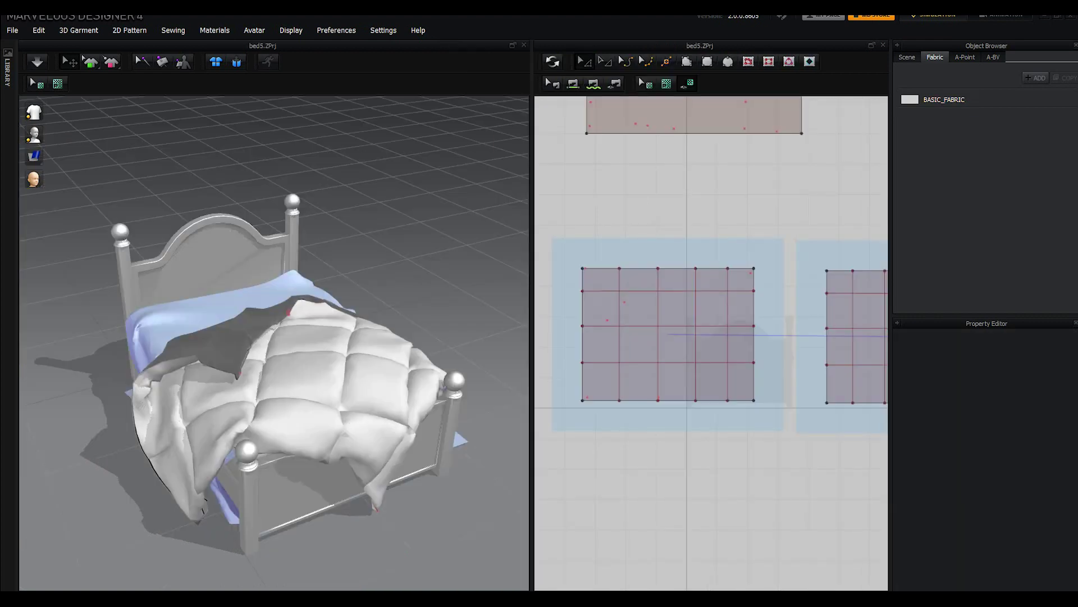
Step: Start the cloth simulation and bring the duvet pattern into focus in the 2D view
key(space)
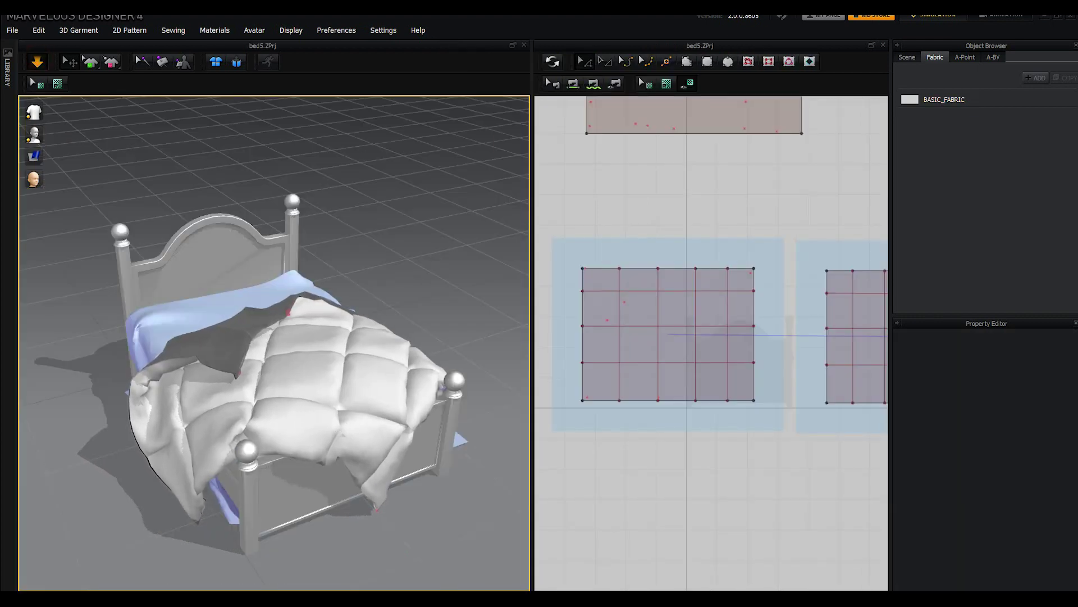
click(568, 335)
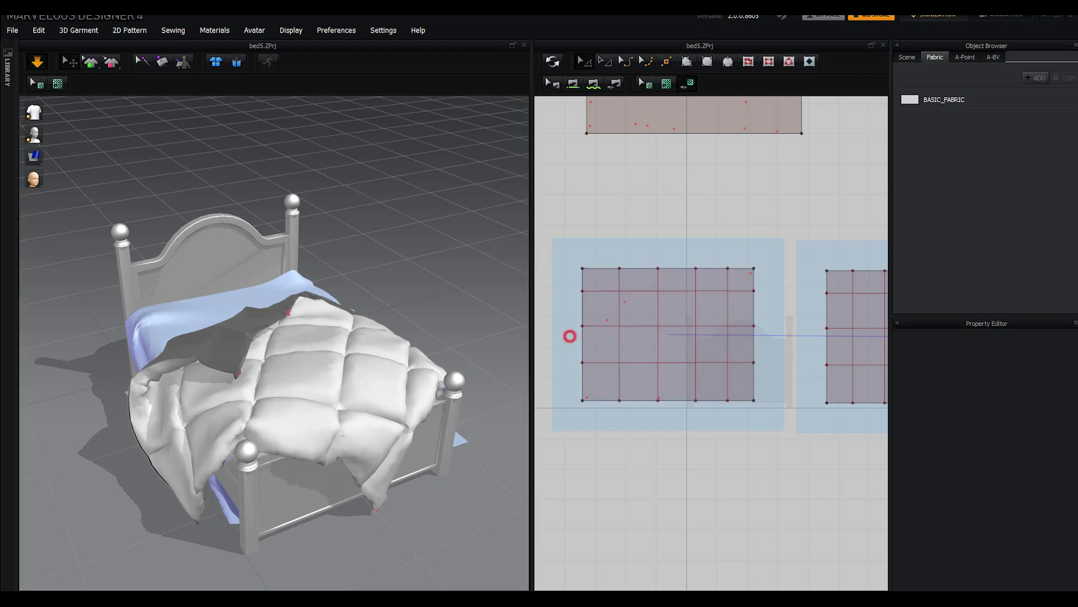
scroll(600, 329, up, 5)
scroll(606, 323, down, 5)
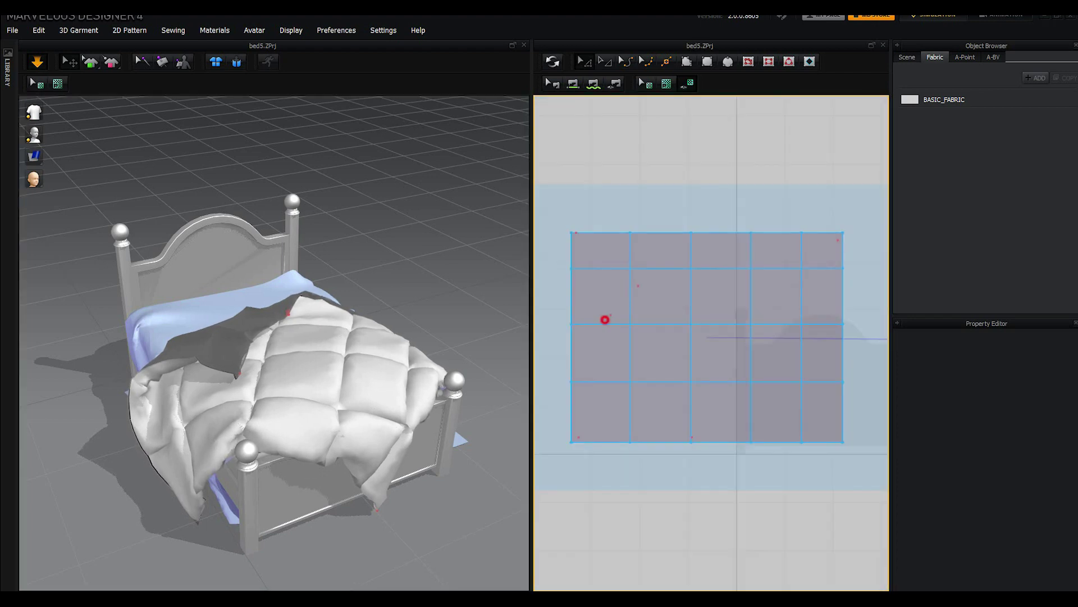
click(607, 323)
click(565, 323)
Step: Select all the duvet's horizontal and vertical quilting lines
click(643, 324)
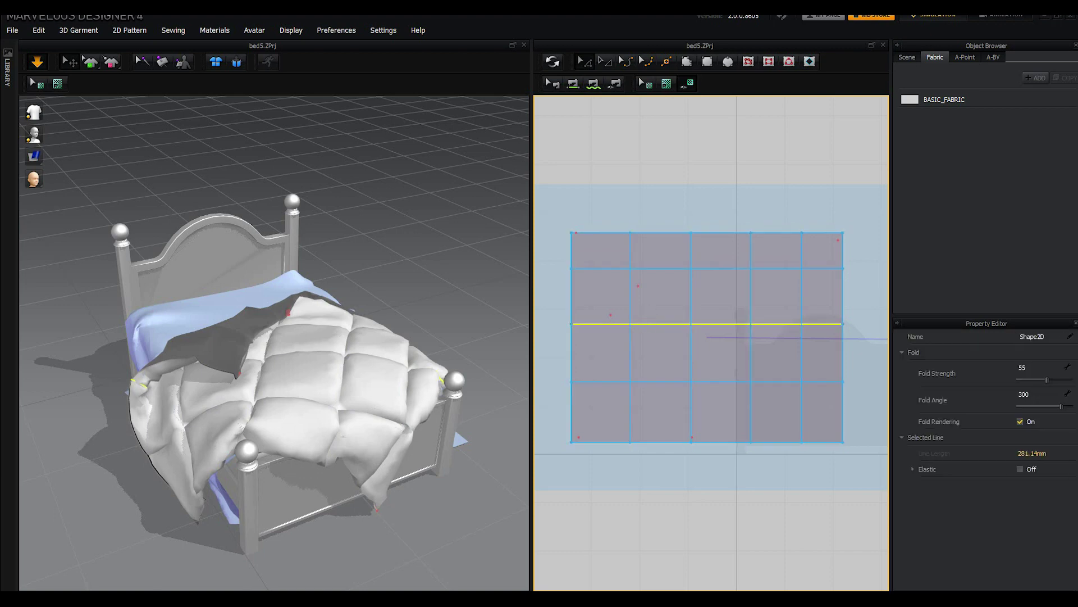
shift+click(653, 382)
shift+click(630, 399)
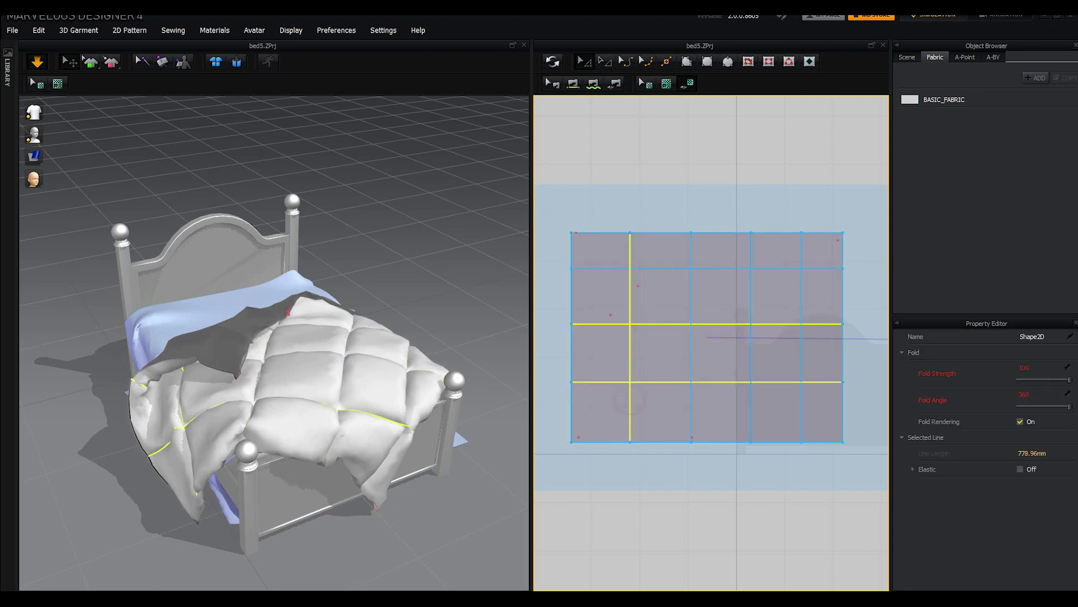
shift+click(691, 411)
shift+click(751, 421)
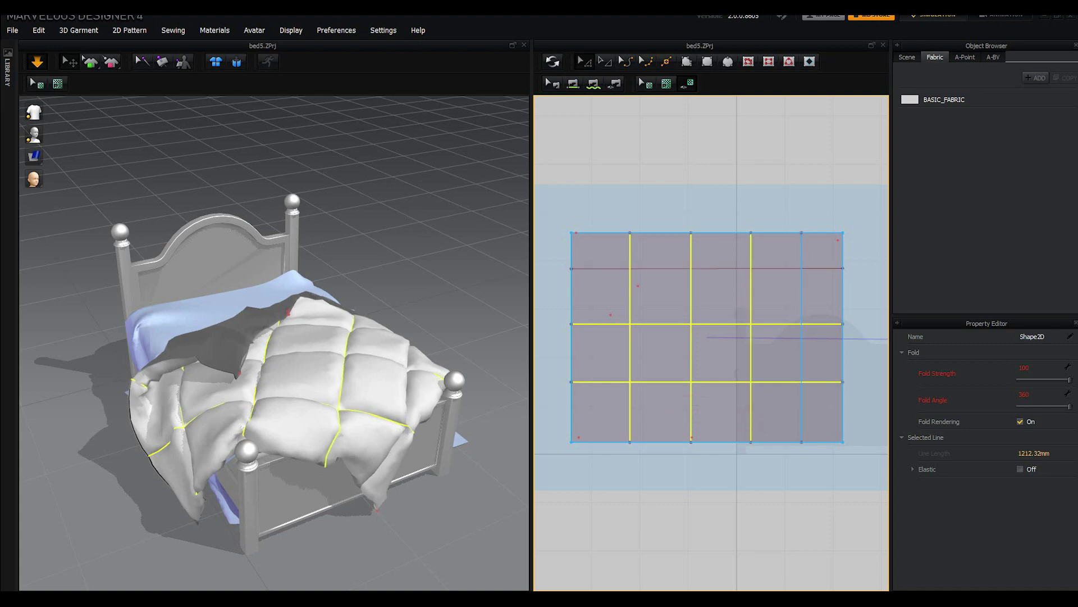
shift+click(801, 424)
shift+click(717, 268)
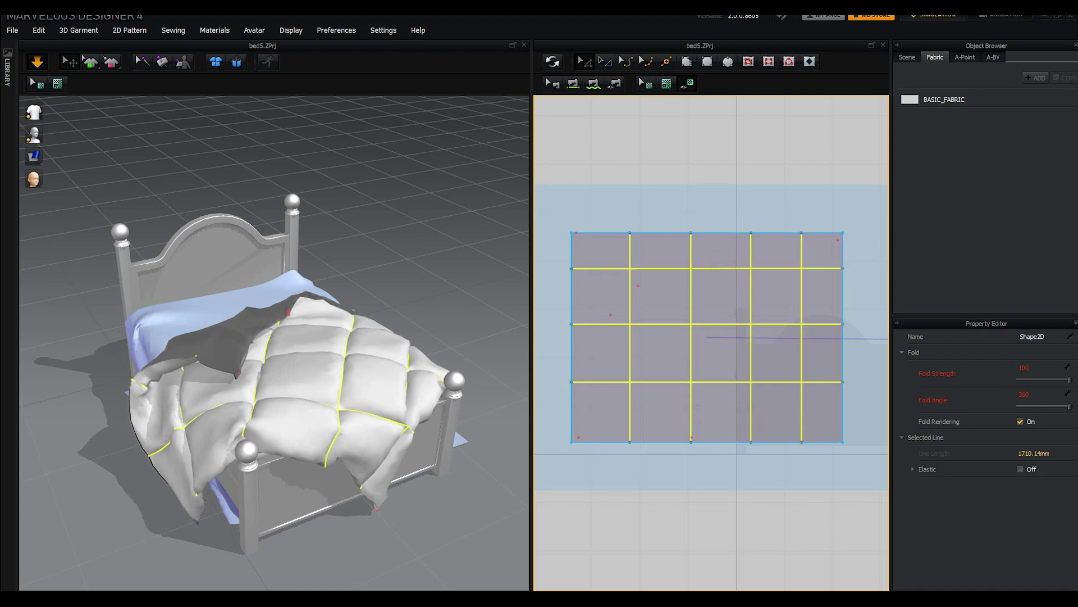
Step: Set the selected quilting lines' fold angle to 360
click(1025, 394)
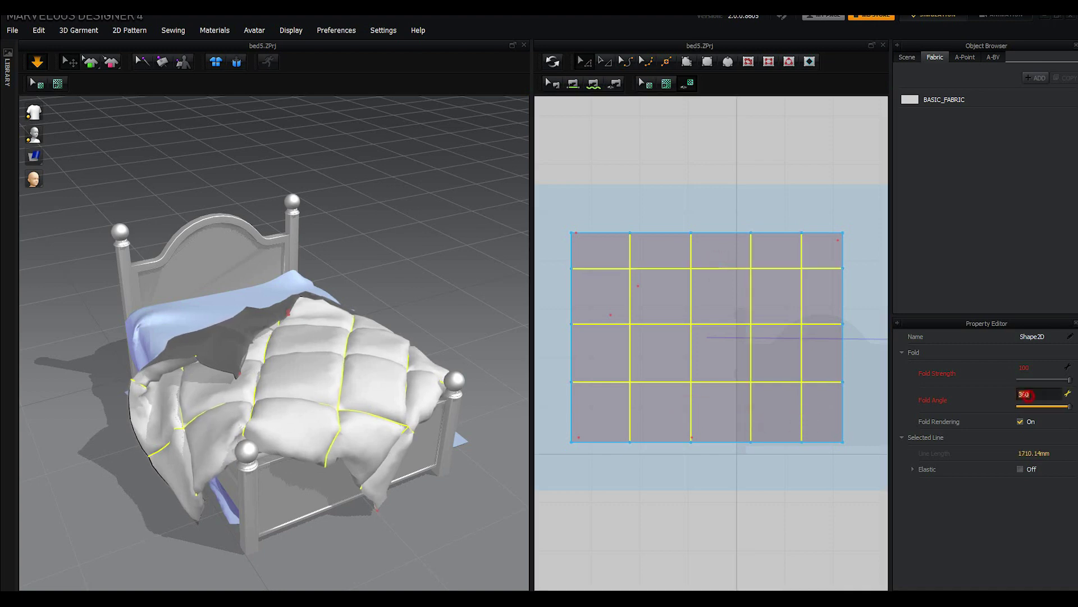
text(300)
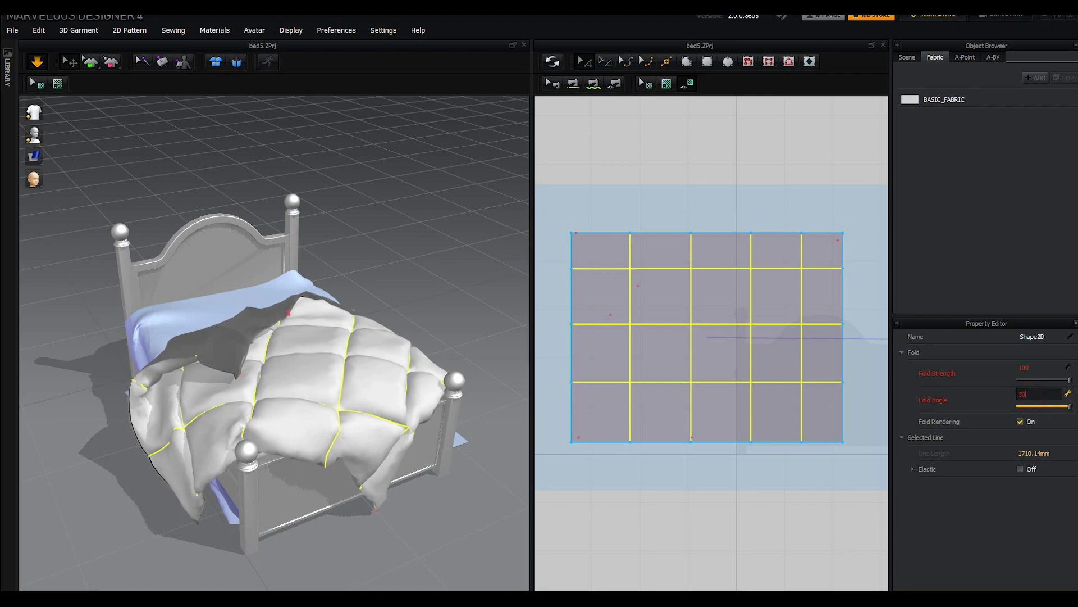
key(Return)
click(1024, 393)
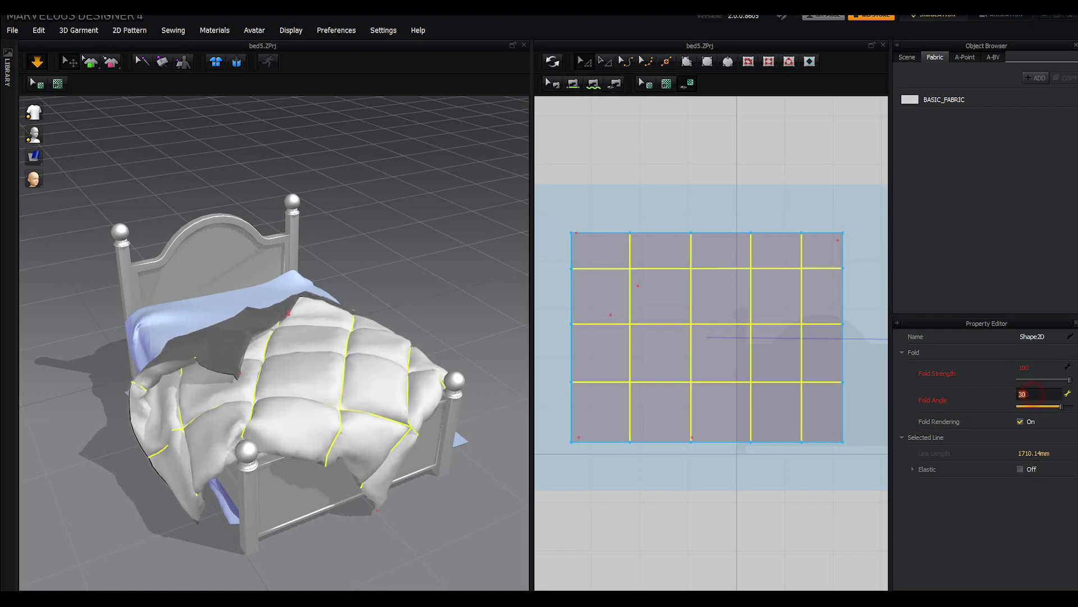
text(360)
key(Return)
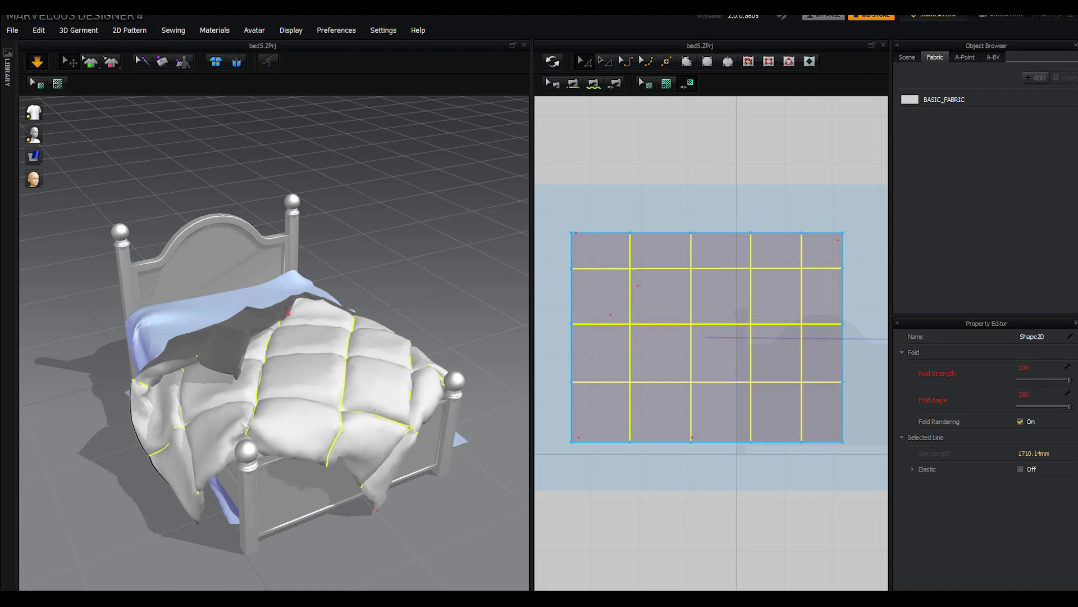
Step: Deselect the lines, stop the simulation, and inspect the puffy duvet from several angles
click(631, 176)
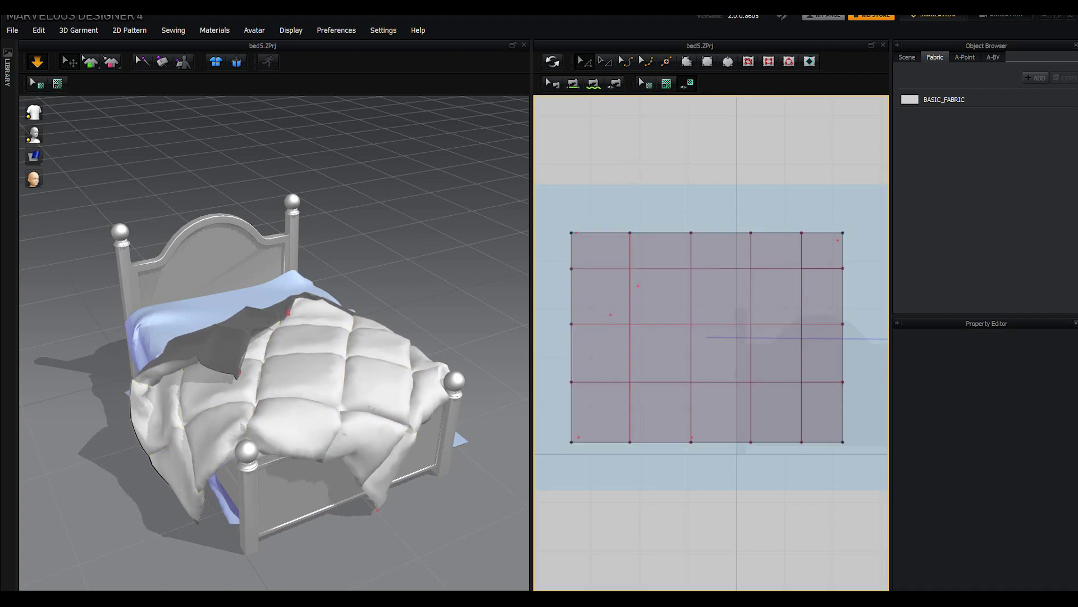
right_drag(270, 337, 185, 337)
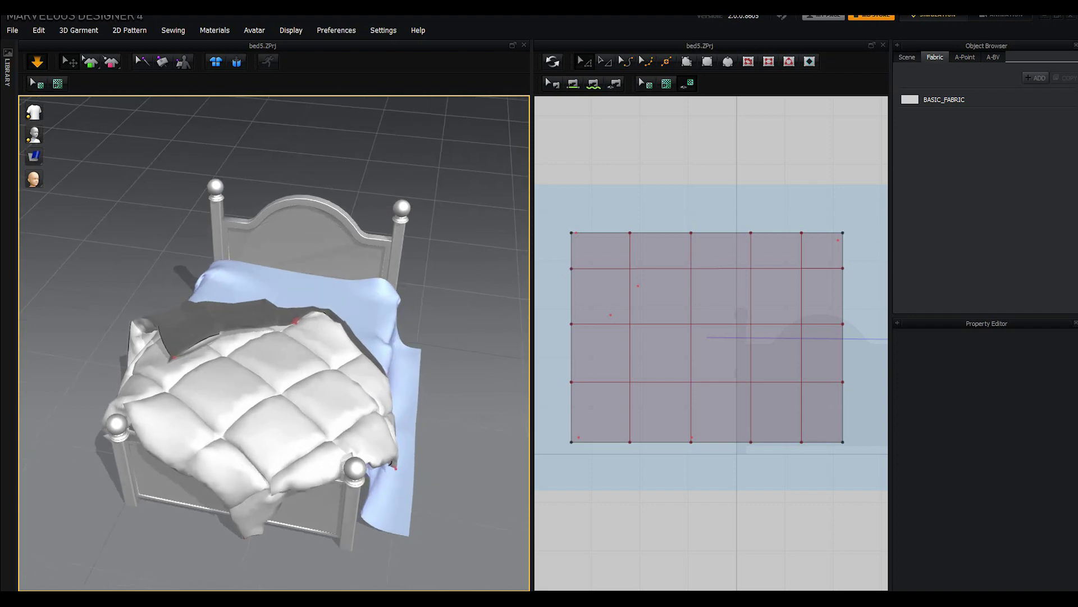
key(space)
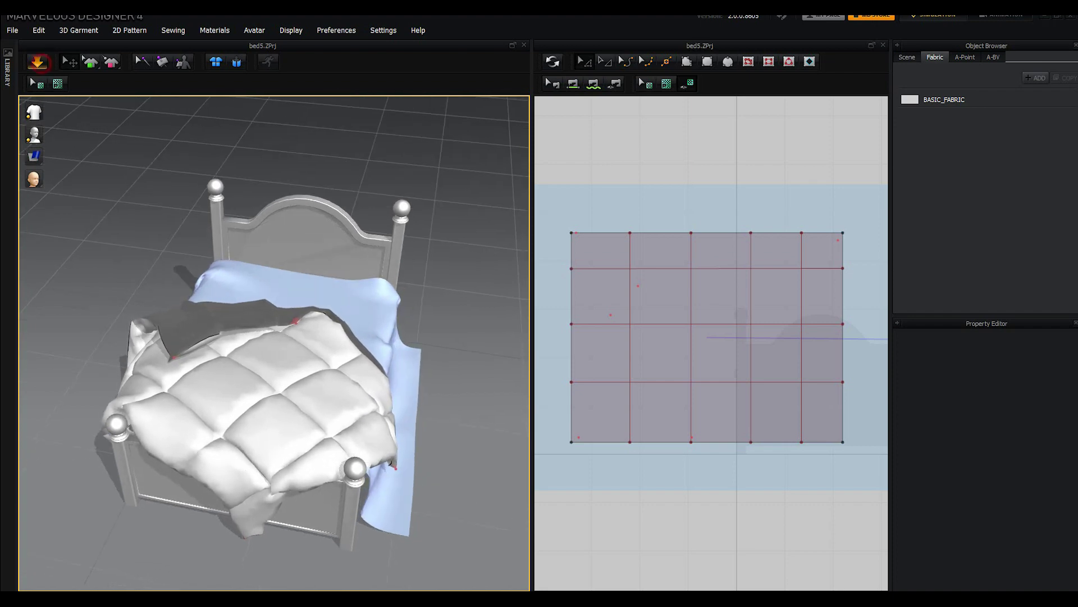
mouse_move(225, 337)
right_down()
mouse_move(365, 337)
mouse_move(325, 337)
right_up()
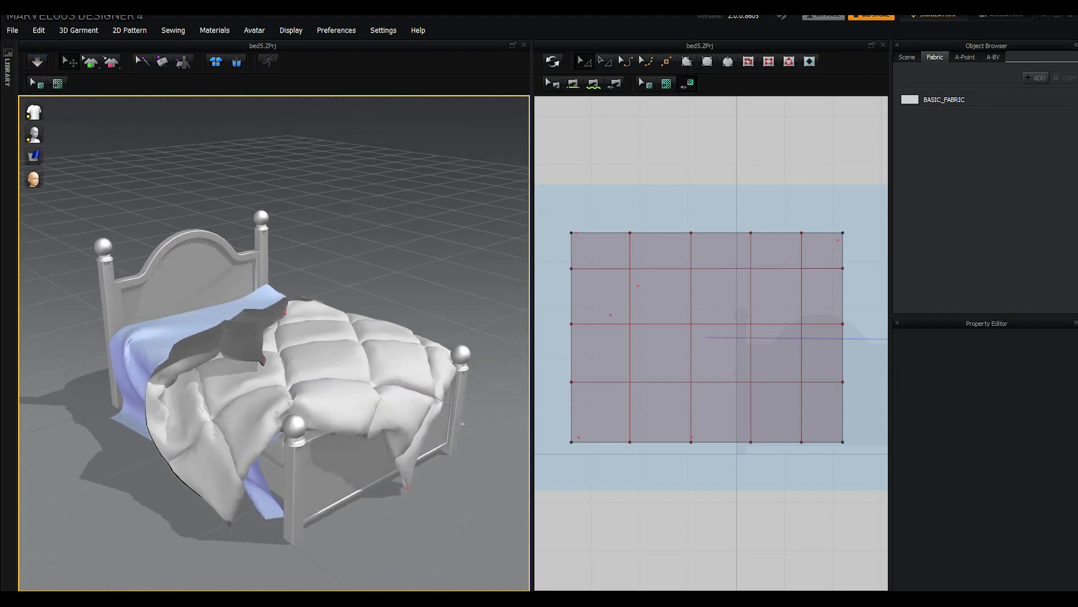
scroll(711, 342, down, 3)
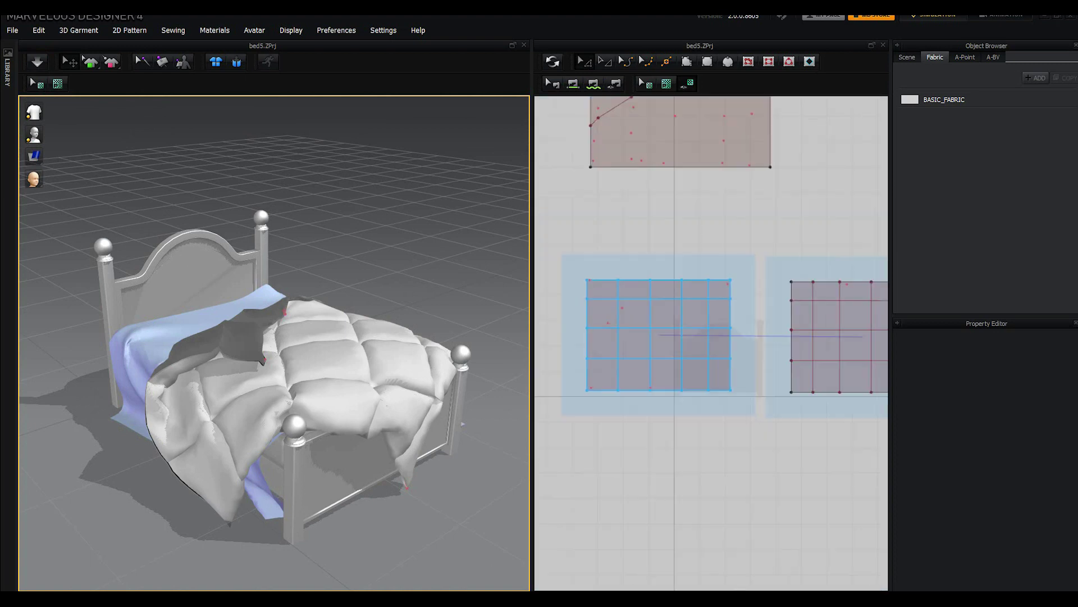
scroll(711, 343, down, 1)
scroll(711, 342, down, 1)
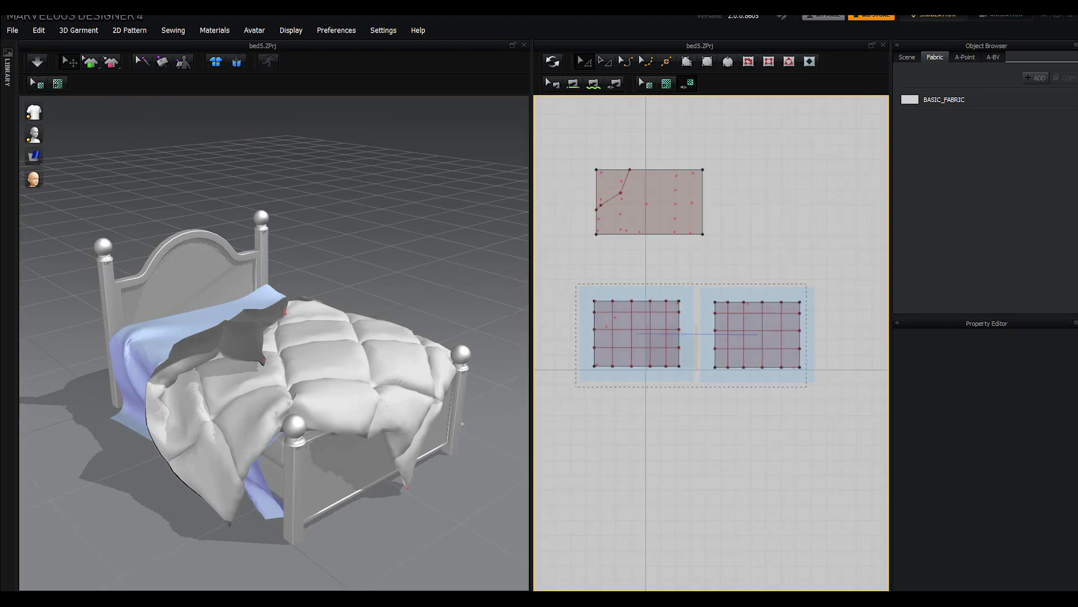
Step: Select both duvet pattern pieces and apply Freeze to them from the 3D cloth menu
drag(575, 281, 823, 390)
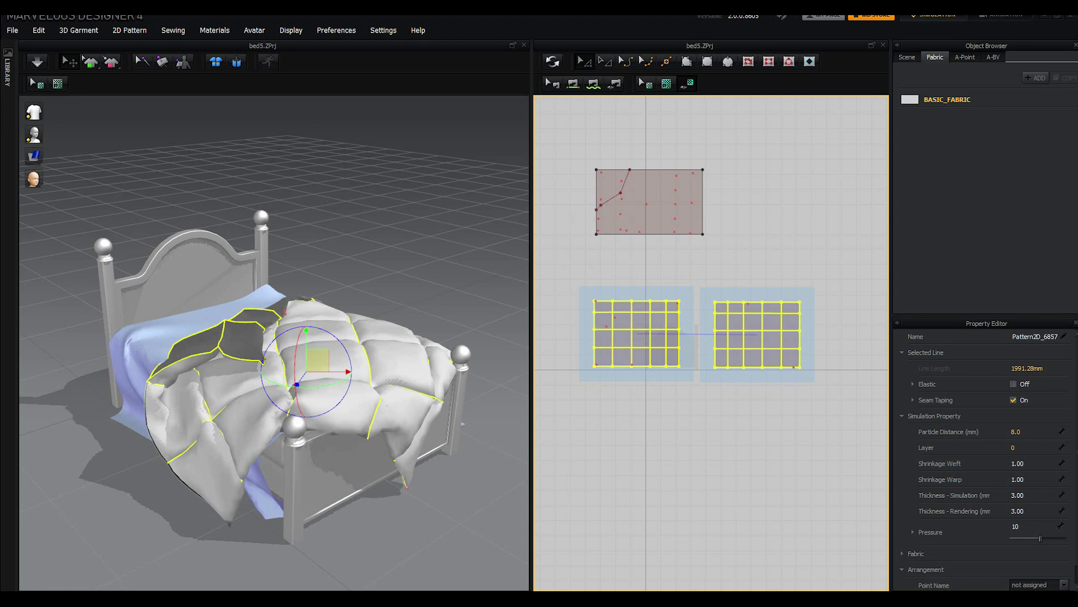
right_click(219, 343)
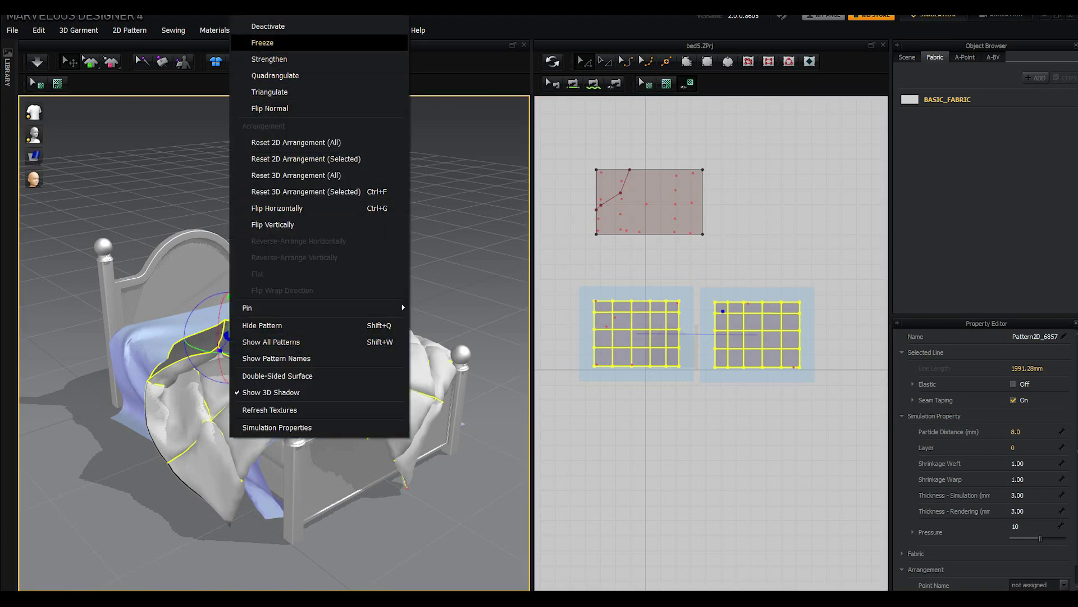
click(268, 38)
click(373, 296)
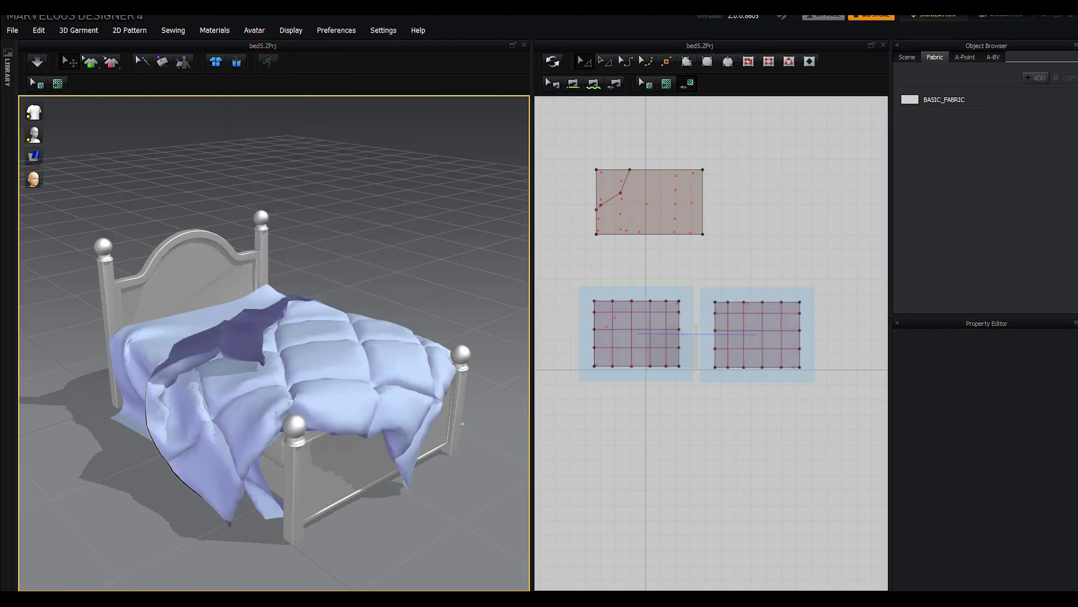
right_drag(414, 299, 387, 299)
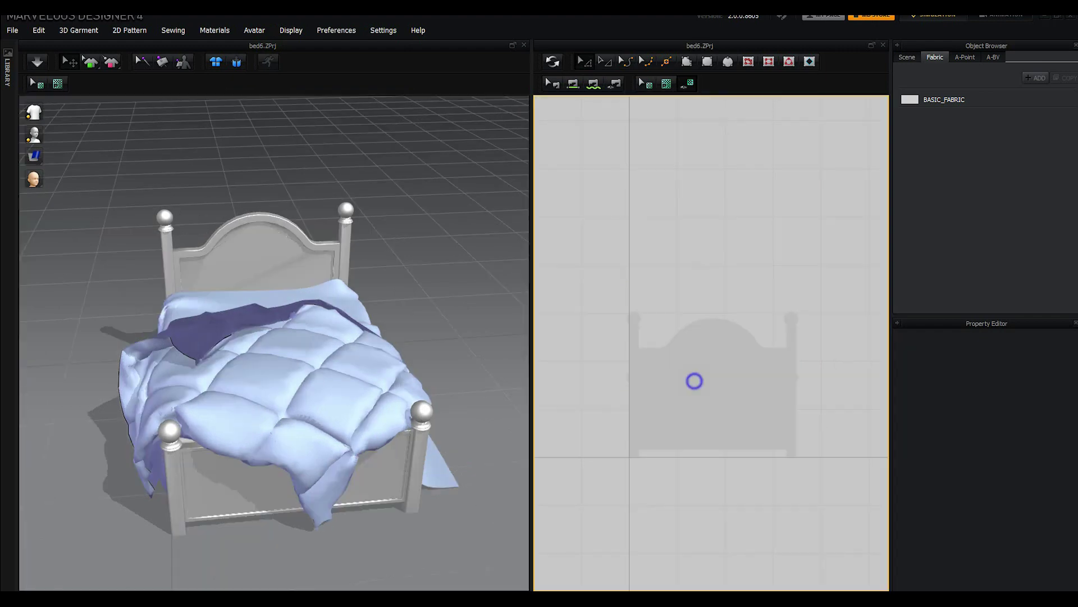
Step: Draw a rectangular pattern over the headboard area and sync it into the 3D scene
click(708, 59)
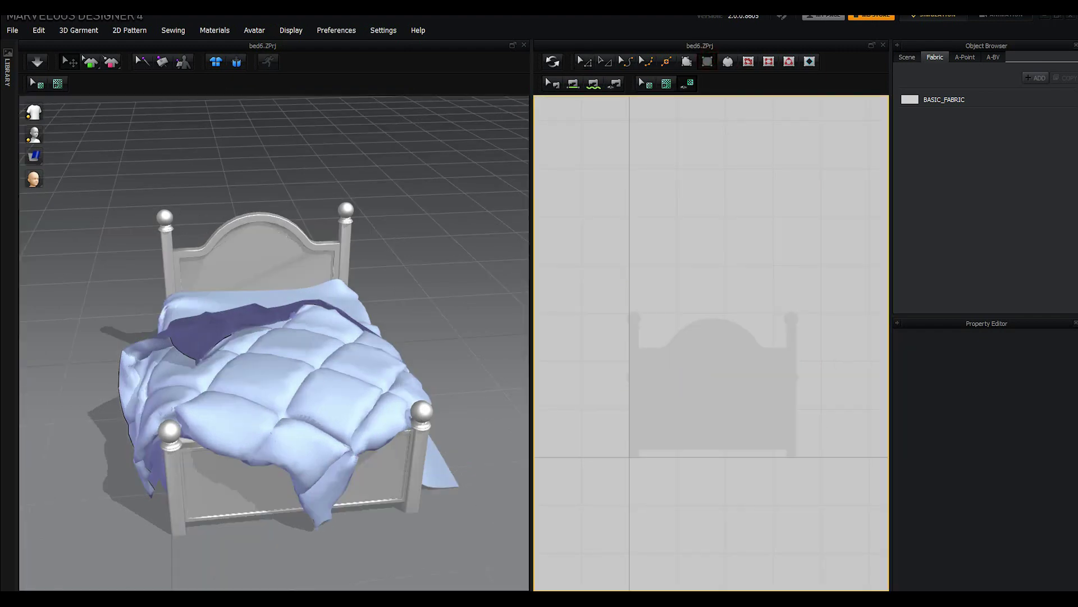
mouse_move(588, 321)
mouse_down()
mouse_move(747, 402)
mouse_move(731, 390)
mouse_move(739, 397)
mouse_up()
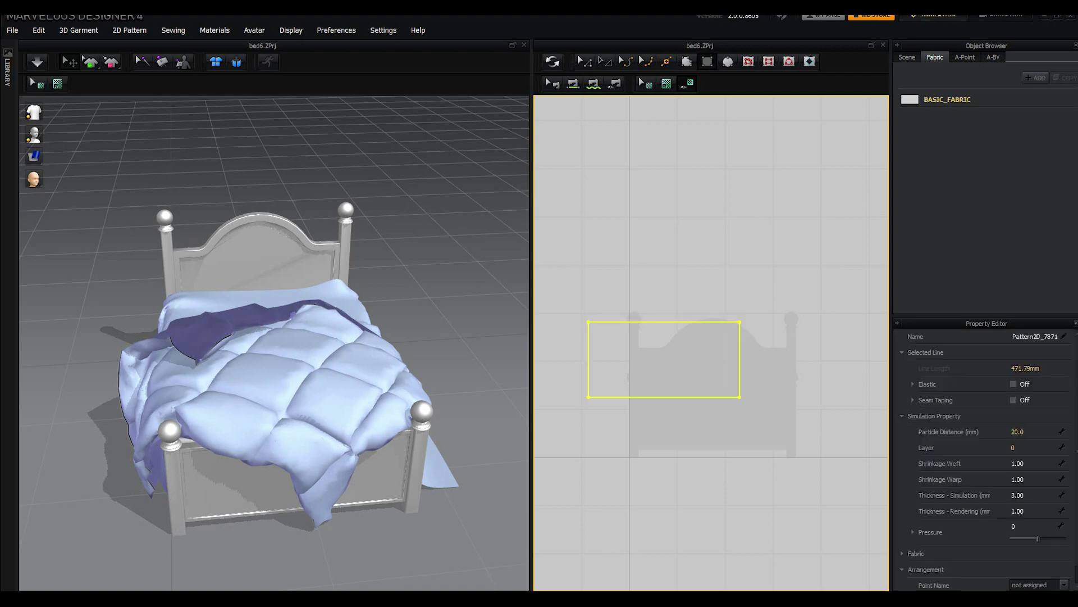
click(553, 62)
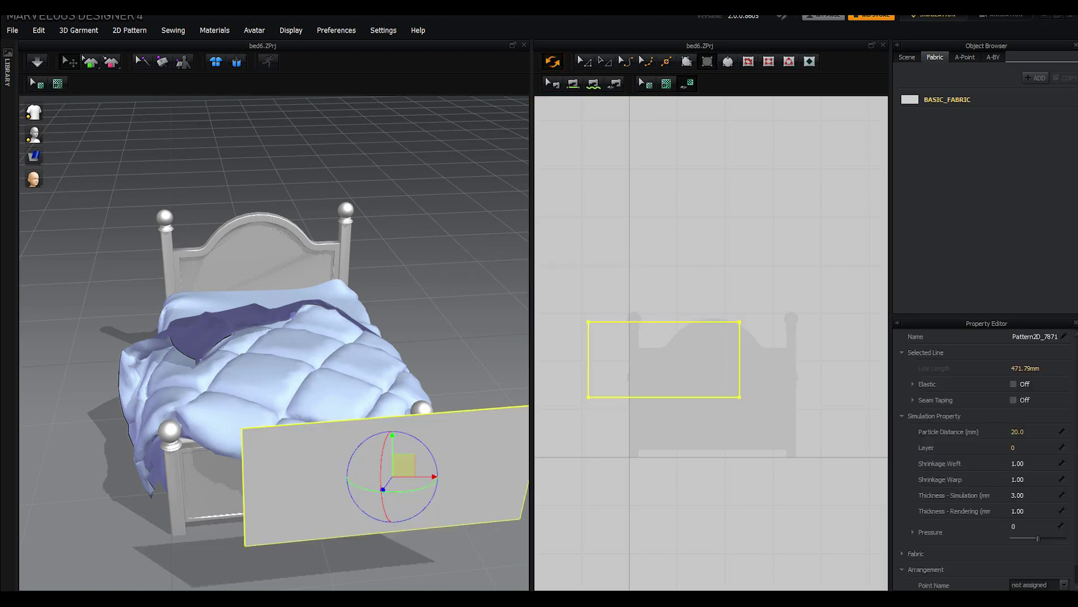
right_drag(393, 427, 429, 428)
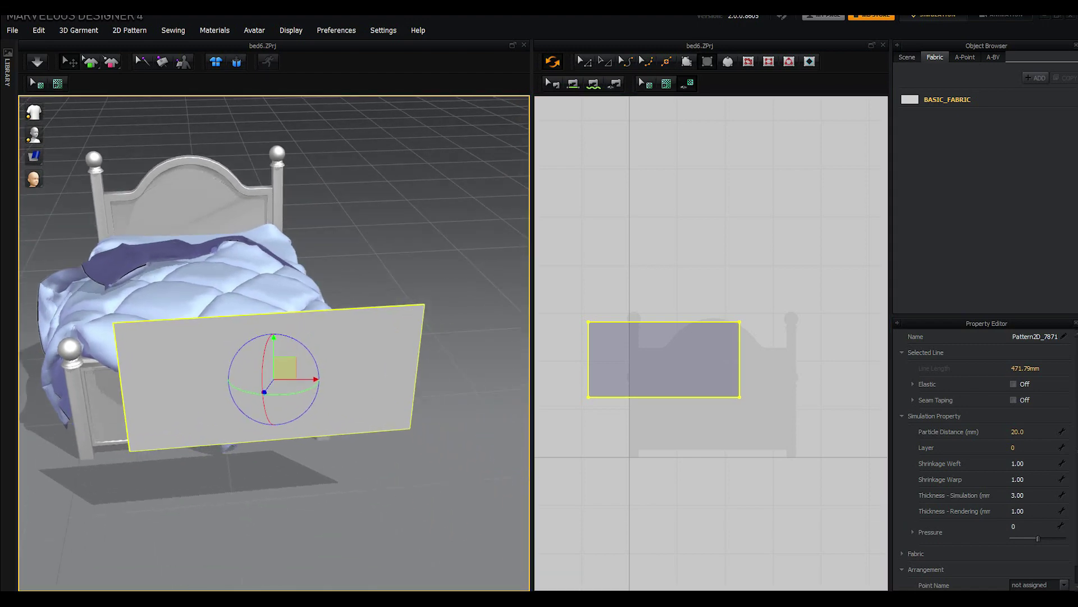
scroll(429, 429, up, 3)
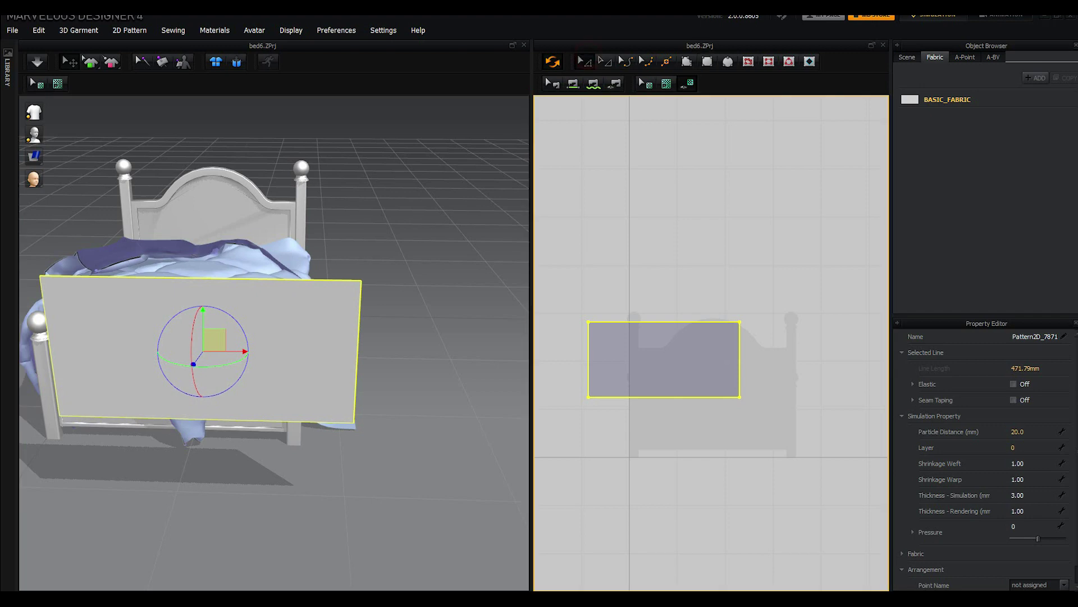
Step: Shrink the rectangle from its right, bottom, left edges and top-left corner into a small panel
click(604, 61)
drag(751, 360, 730, 359)
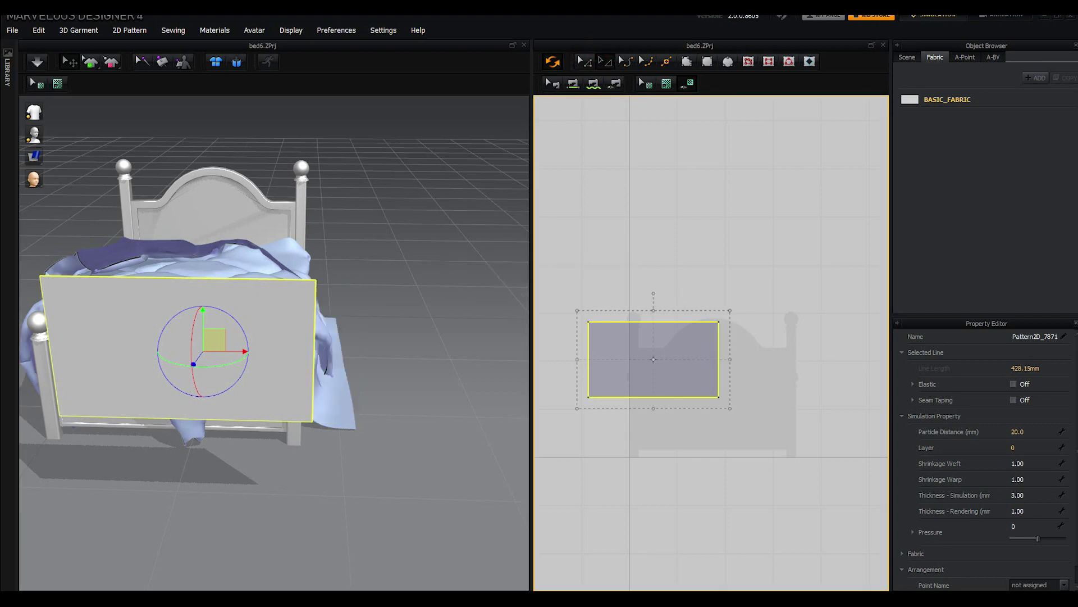
drag(653, 408, 653, 399)
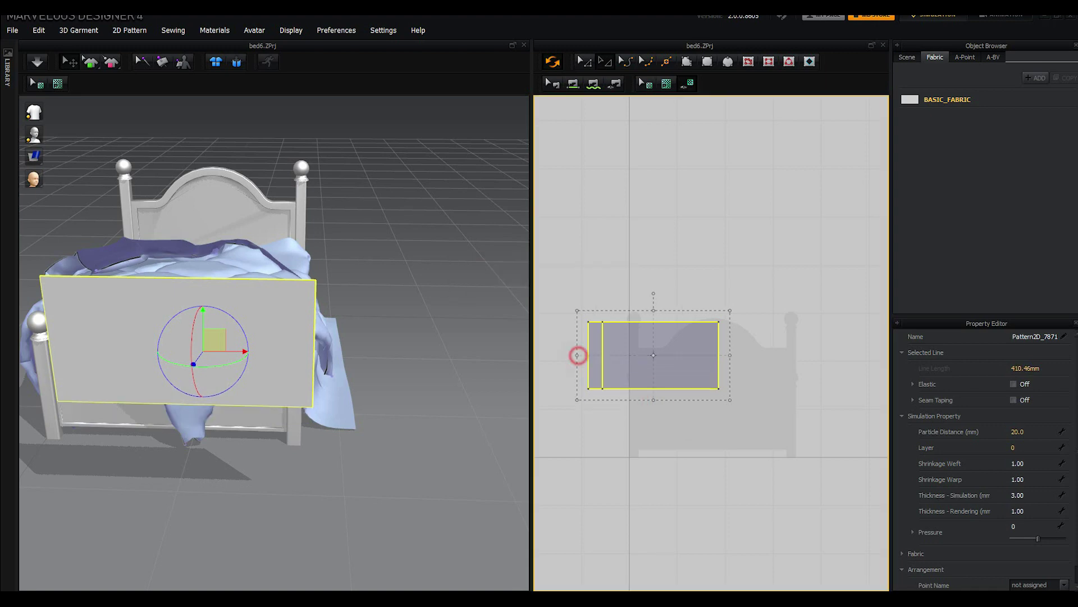
drag(578, 355, 597, 355)
right_drag(337, 337, 393, 326)
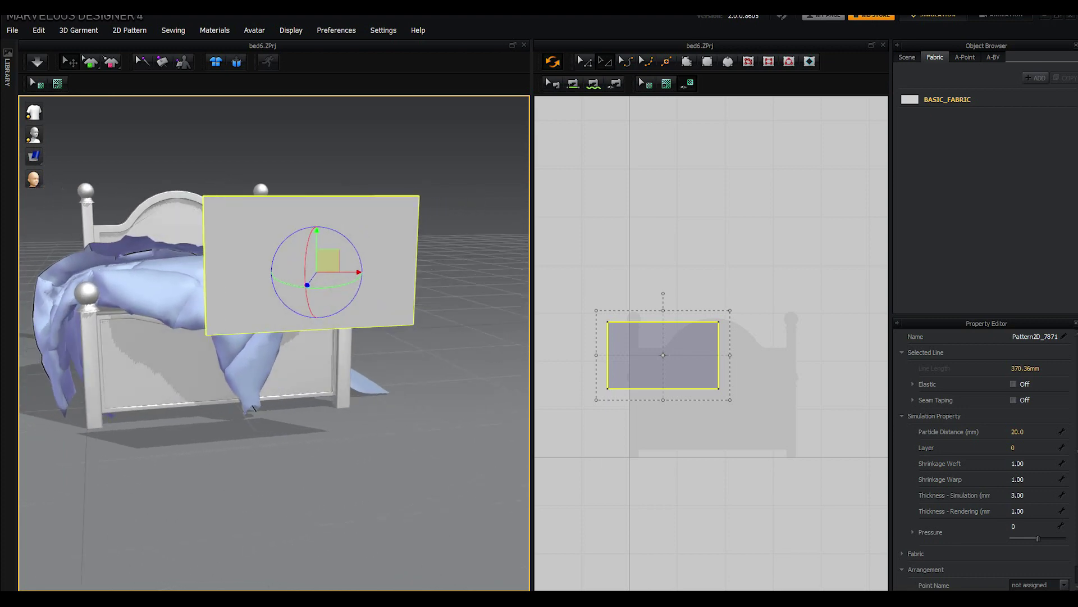
drag(607, 322, 627, 333)
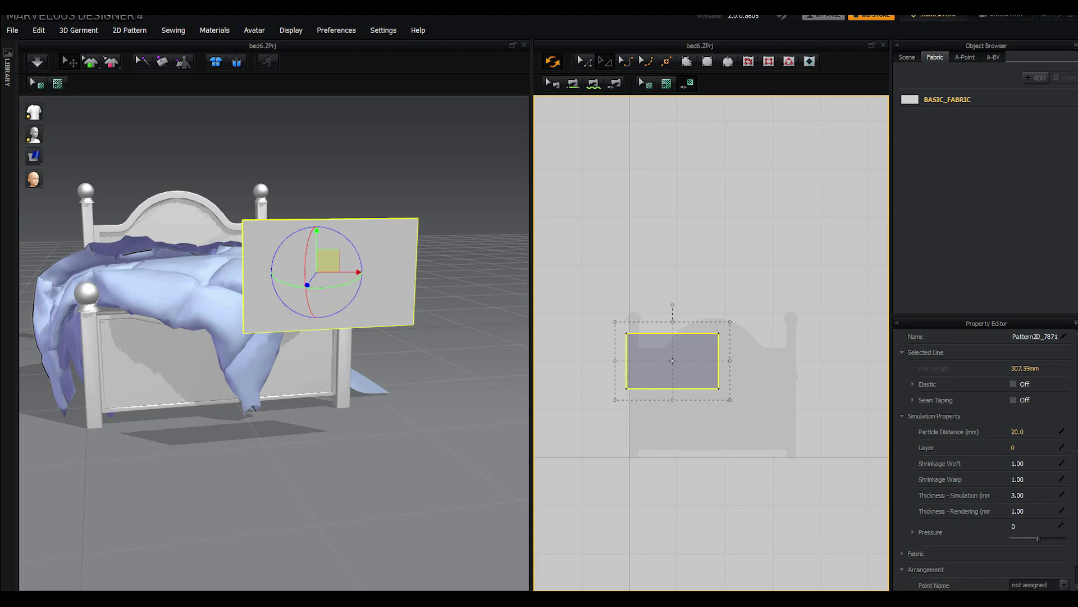
drag(615, 322, 625, 328)
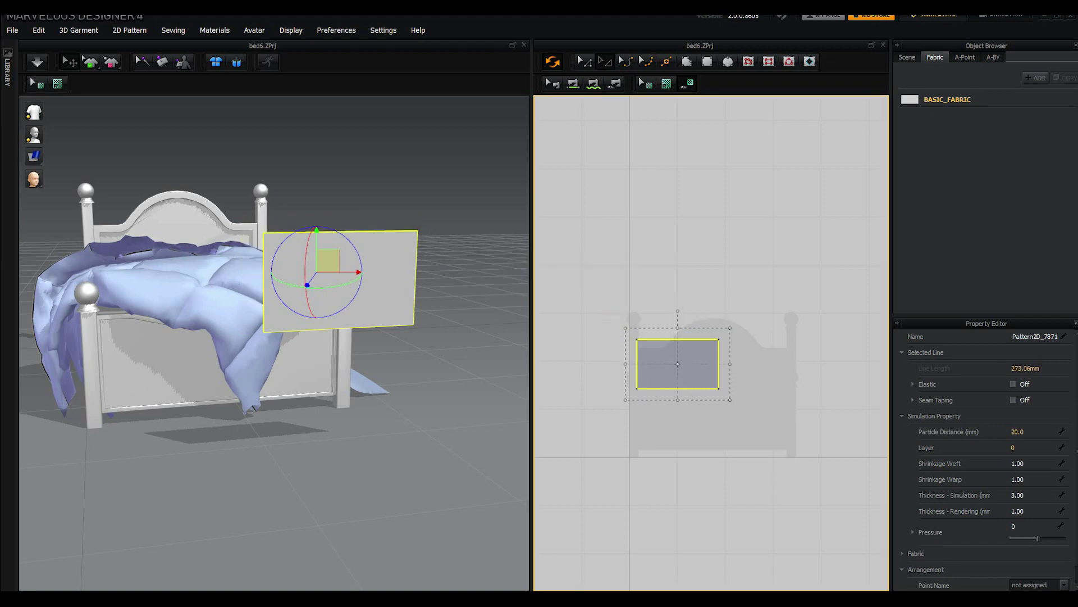
right_drag(433, 386, 348, 387)
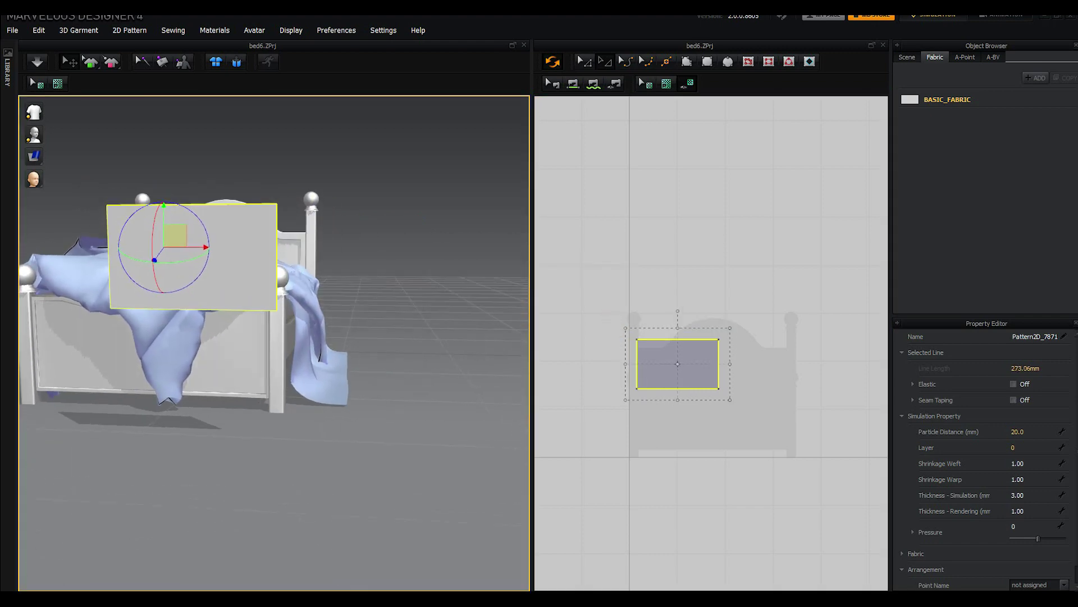
scroll(675, 374, up, 2)
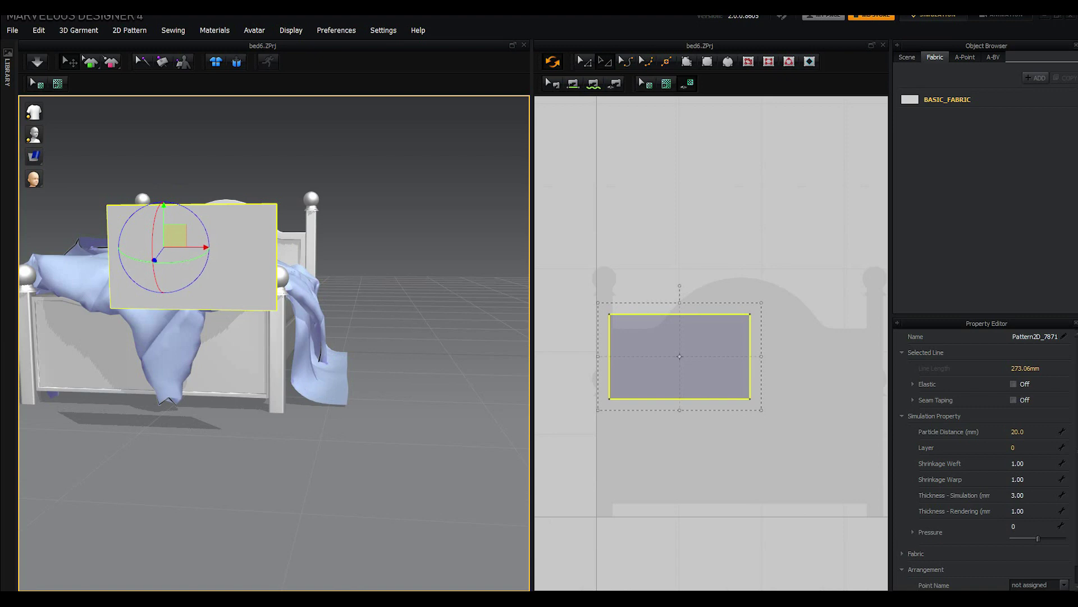
Step: Copy the small panel and place a symmetric-pasted mirror copy beside it
right_click(661, 349)
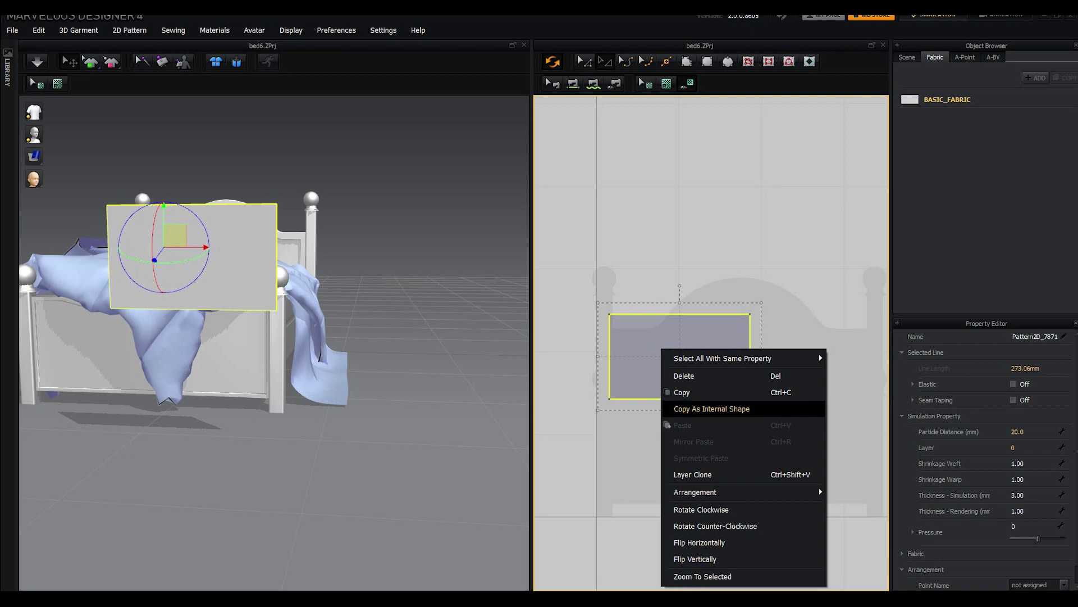
click(693, 393)
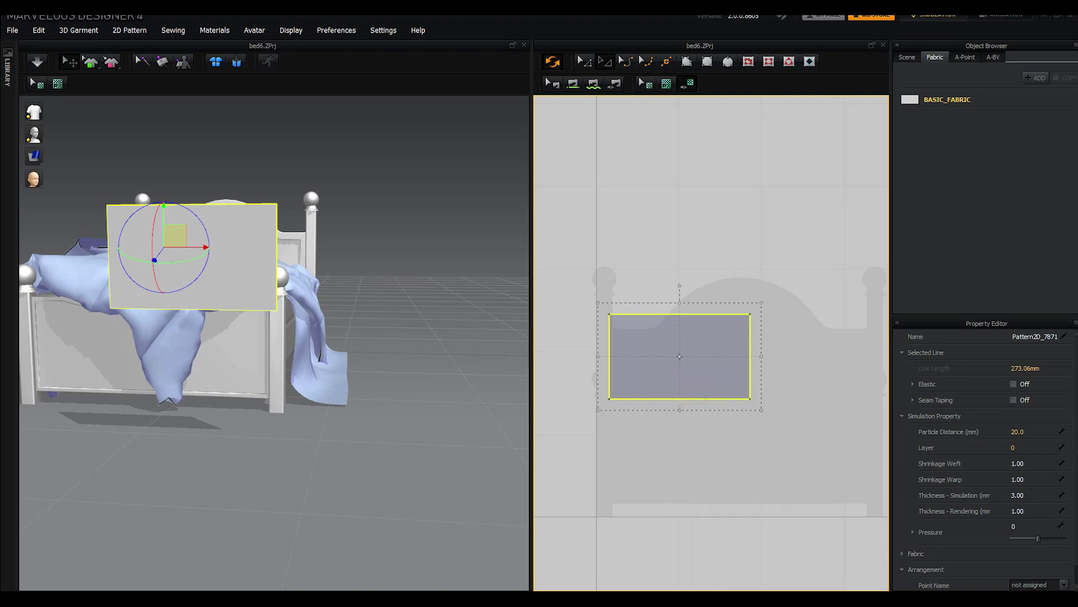
right_click(794, 393)
middle_drag(754, 348, 698, 402)
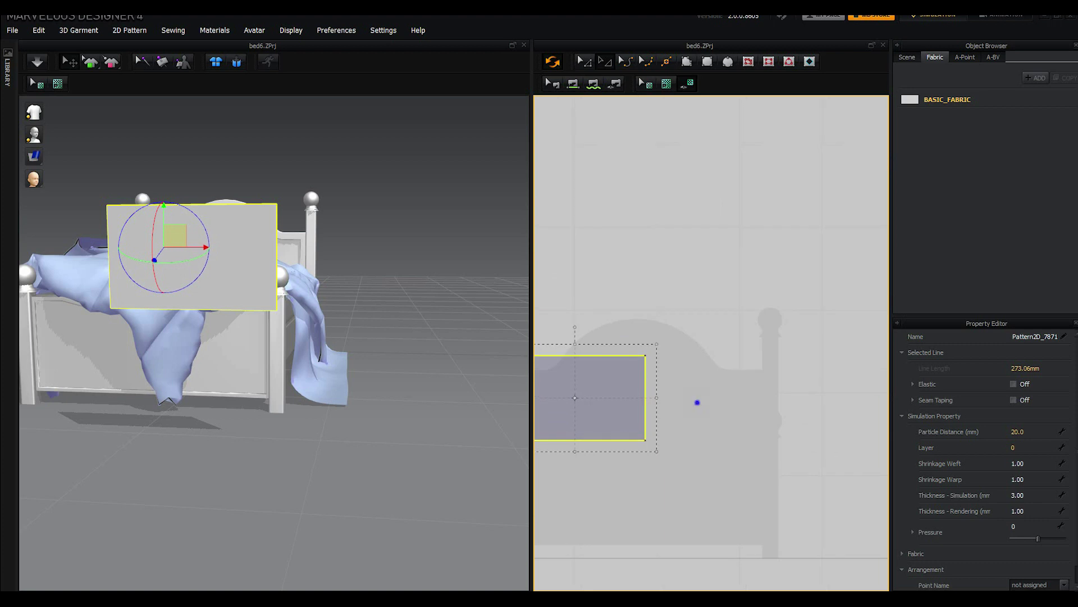
right_click(698, 402)
click(736, 138)
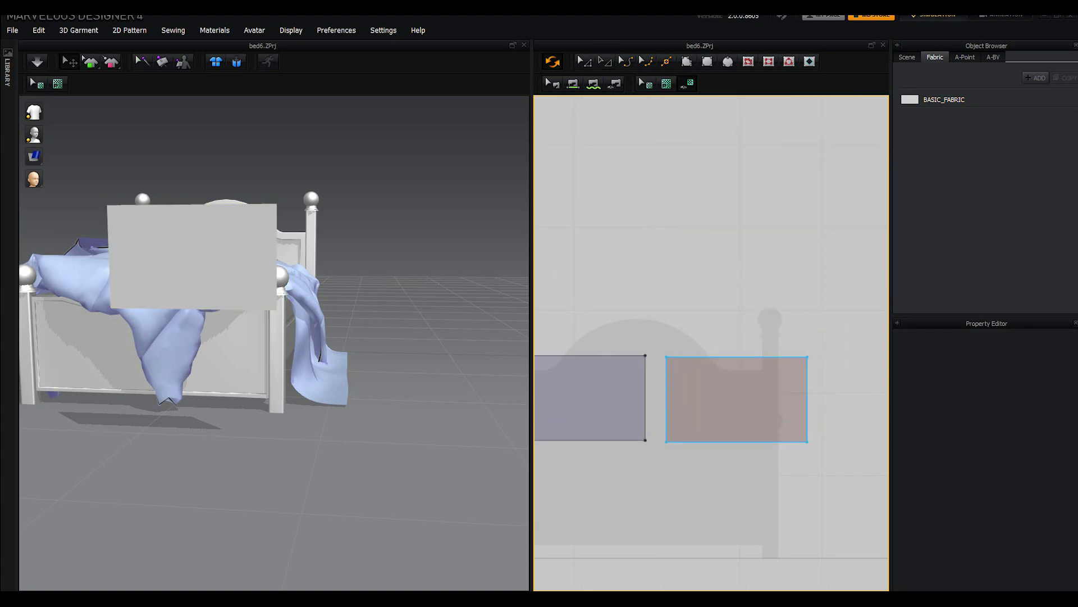
click(736, 400)
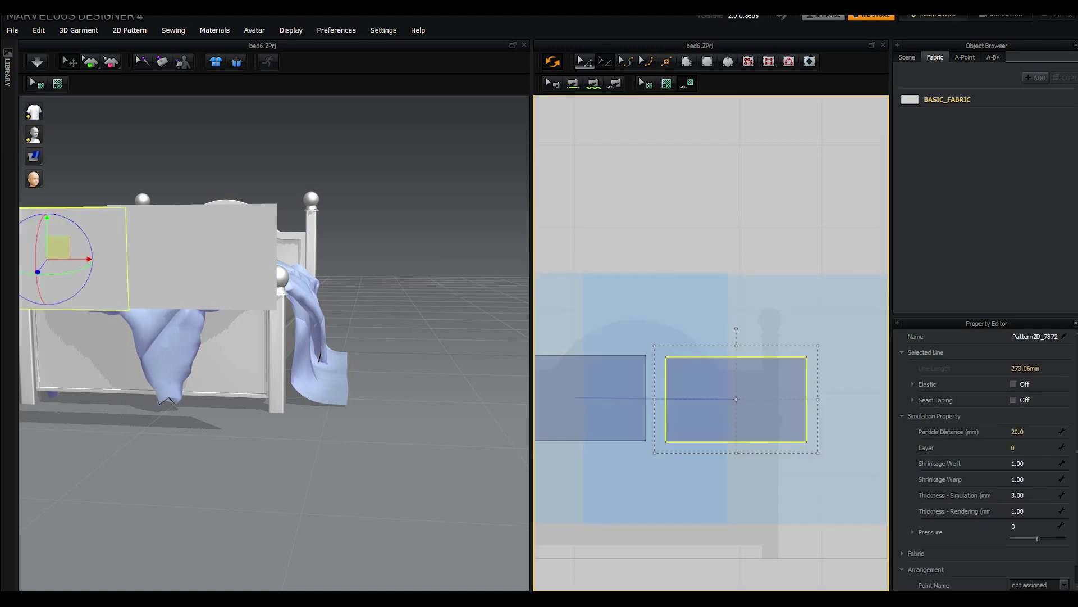
Step: Move the copied panel in 3D to the far right of the bed
click(582, 56)
middle_drag(129, 275, 214, 307)
mouse_move(213, 307)
mouse_down()
mouse_move(570, 307)
mouse_move(554, 307)
mouse_up()
mouse_move(520, 320)
middle_down()
mouse_move(449, 306)
mouse_move(398, 316)
middle_up()
right_click(398, 316)
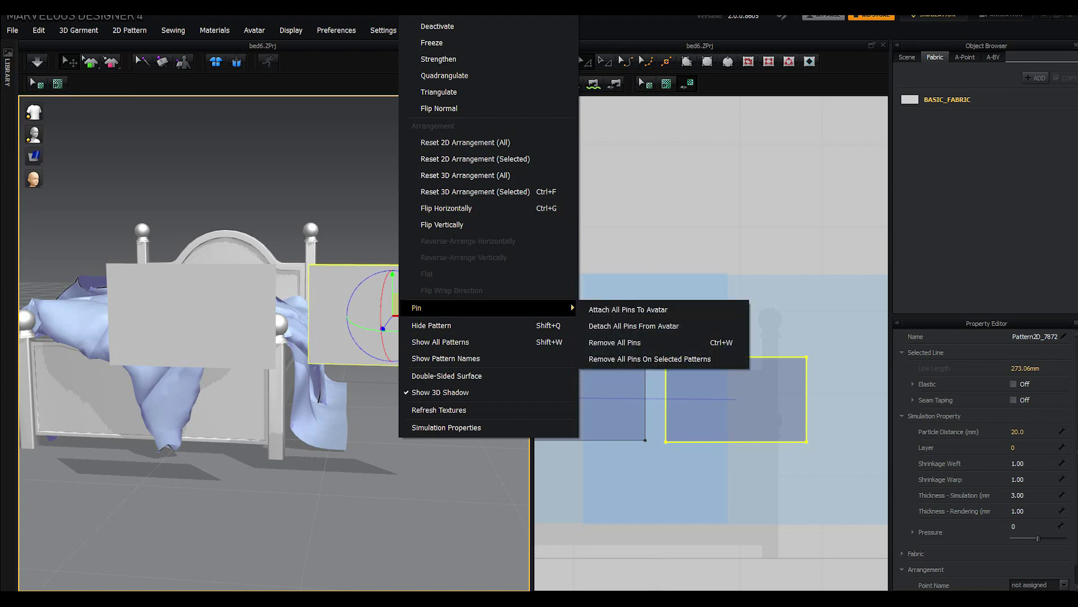
Step: Flip the copied panel horizontally and slide it left beside the original
click(462, 211)
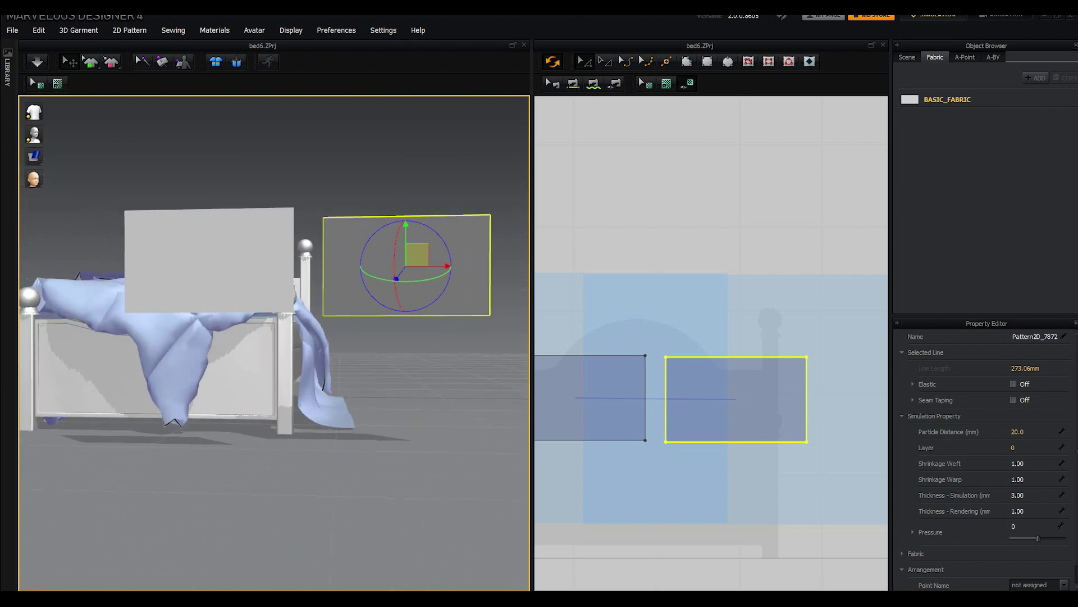
drag(440, 266, 277, 265)
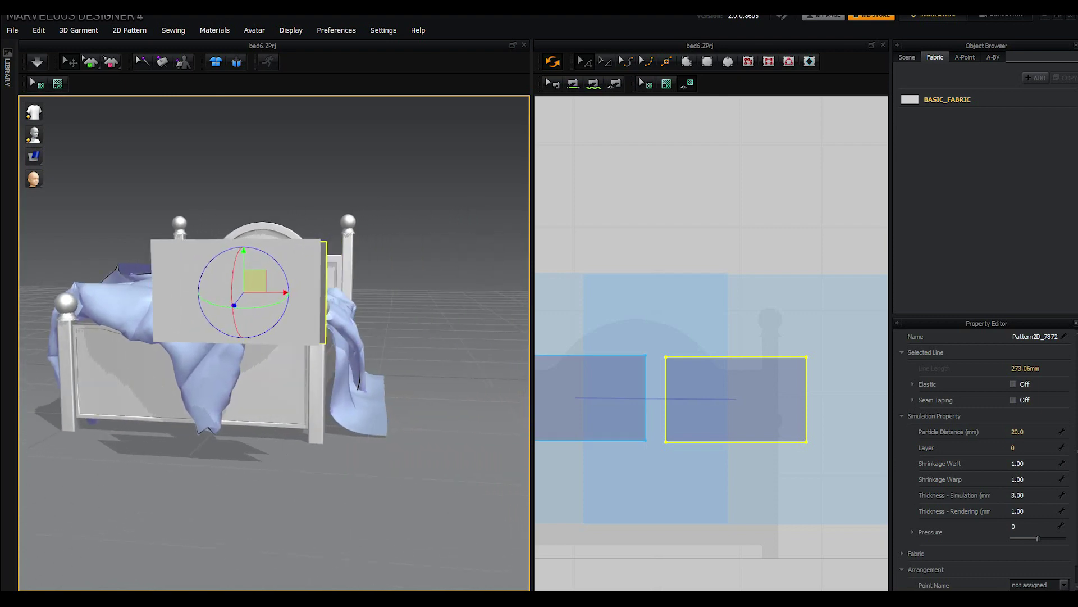
scroll(656, 340, down, 5)
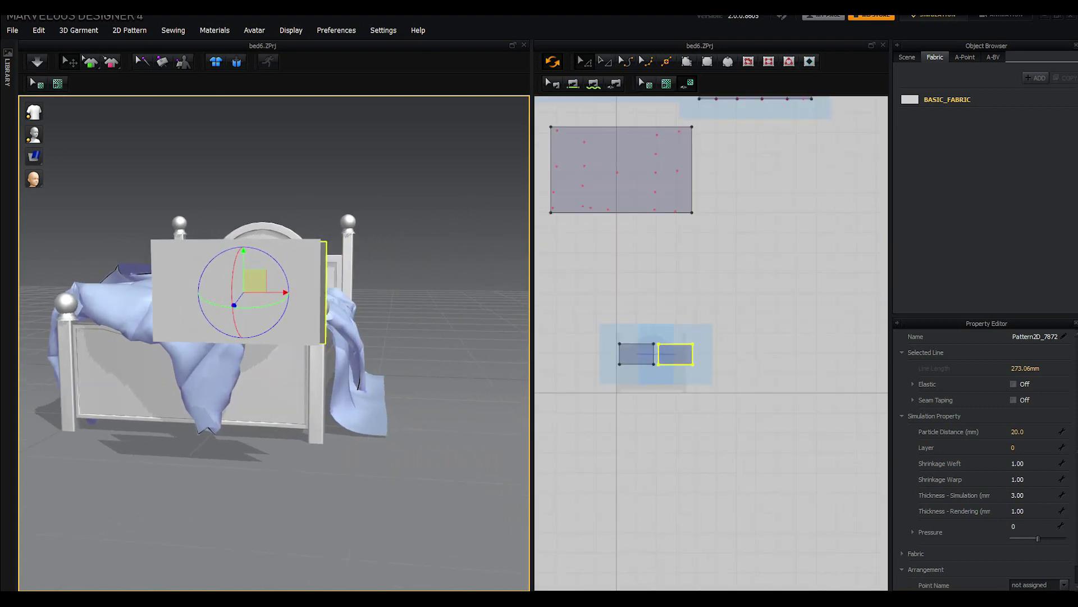
Step: Select both small panels together and rotate them to lie flat
drag(704, 370, 605, 329)
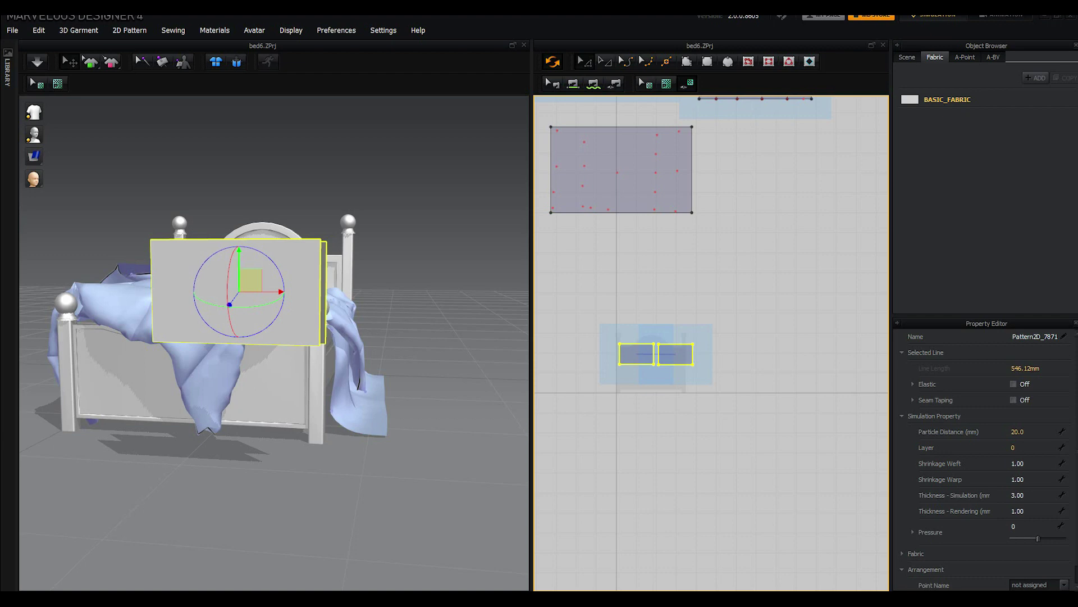
mouse_move(234, 331)
mouse_down()
mouse_move(231, 306)
mouse_move(278, 315)
mouse_up()
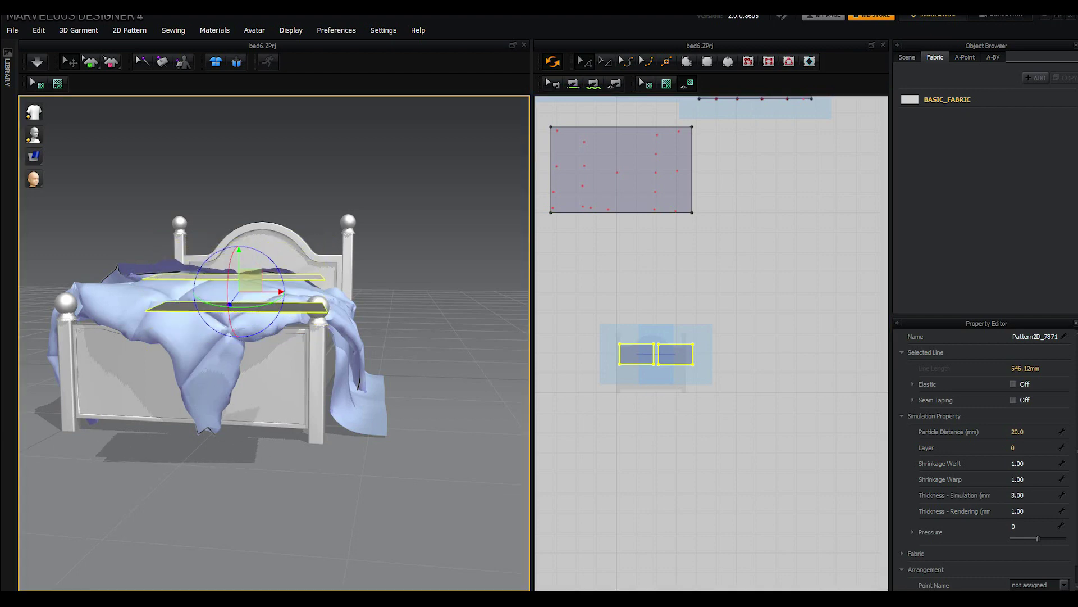
drag(195, 281, 197, 307)
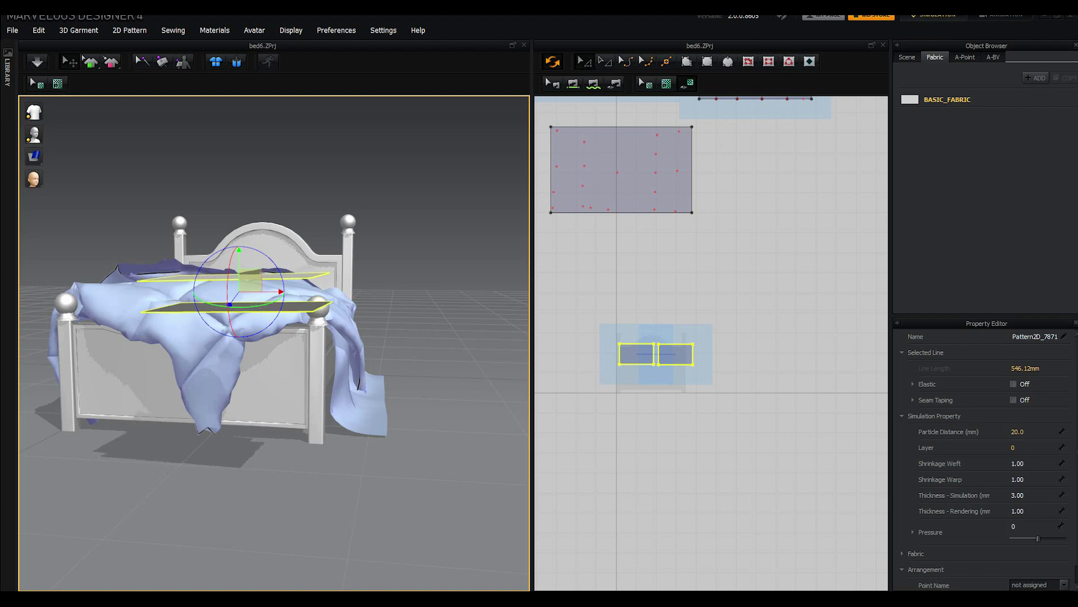
mouse_move(281, 280)
right_down()
mouse_move(280, 242)
mouse_move(225, 247)
right_up()
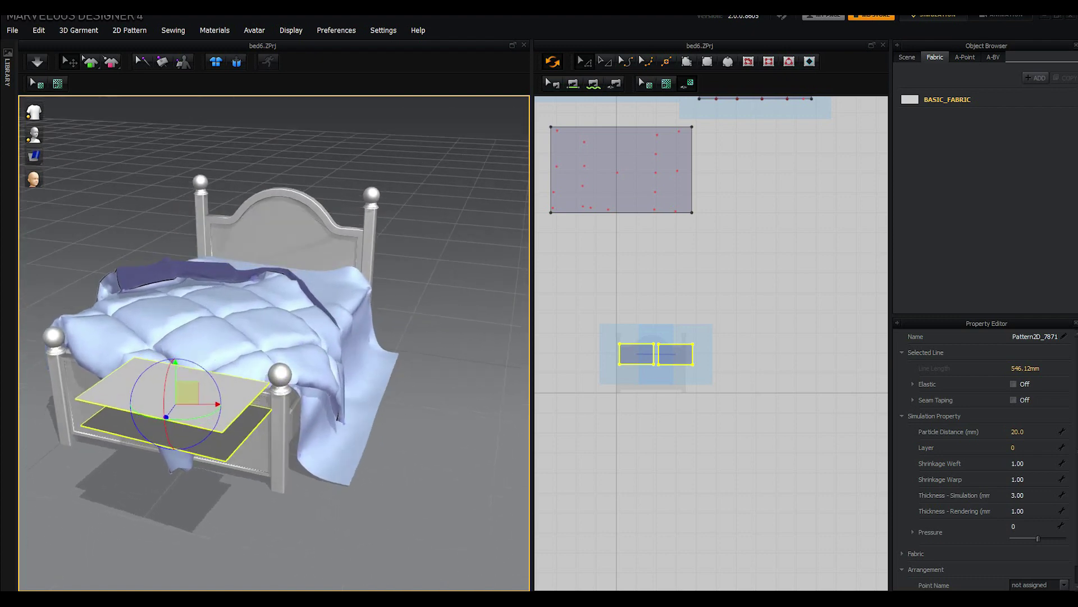
mouse_move(225, 247)
right_down()
mouse_move(146, 213)
mouse_move(247, 236)
right_up()
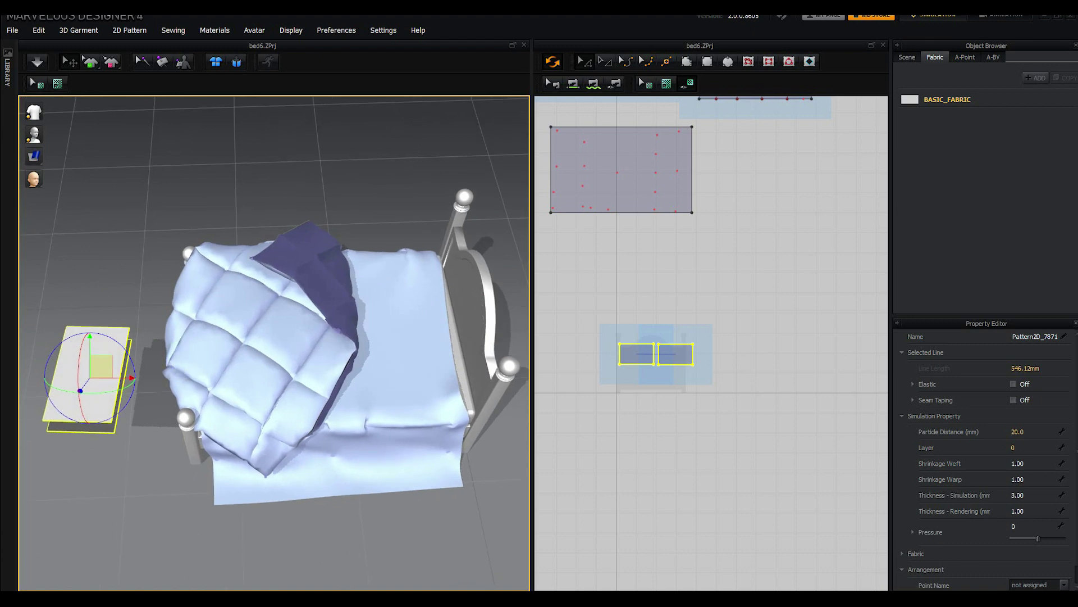
Step: Move the flattened panels down to hover over the bed near the headboard
mouse_move(95, 351)
mouse_down()
mouse_move(444, 351)
mouse_move(429, 275)
mouse_up()
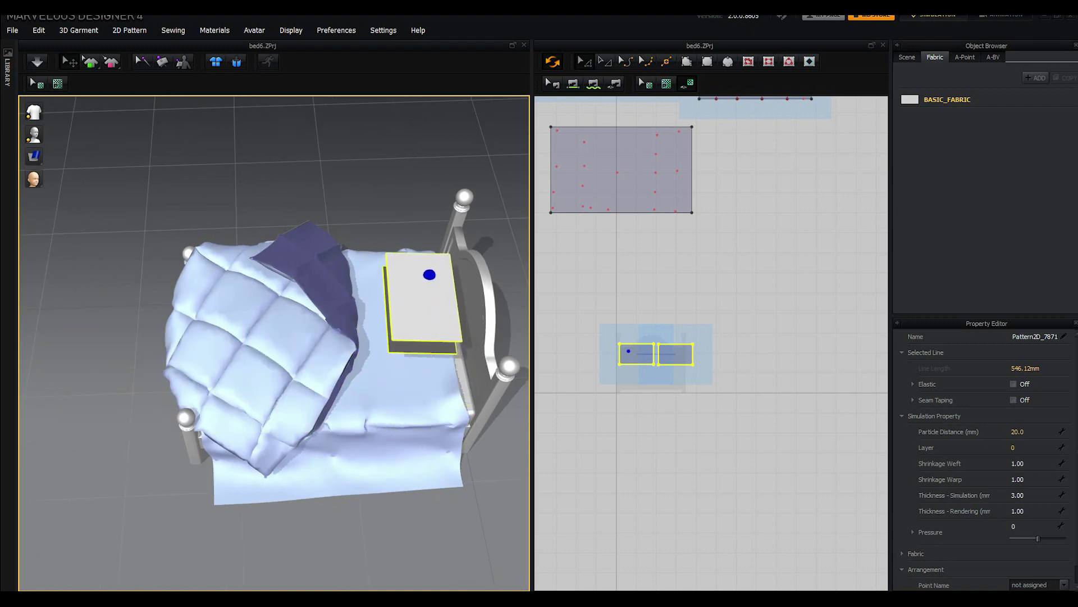
mouse_move(429, 275)
right_down()
mouse_move(373, 362)
mouse_move(320, 362)
right_up()
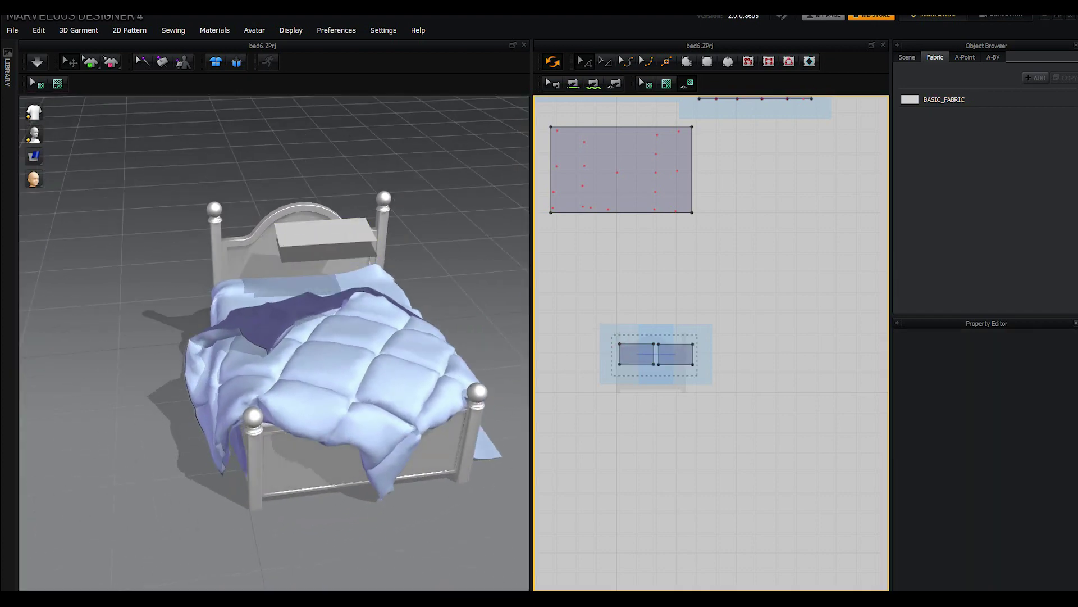
click(614, 336)
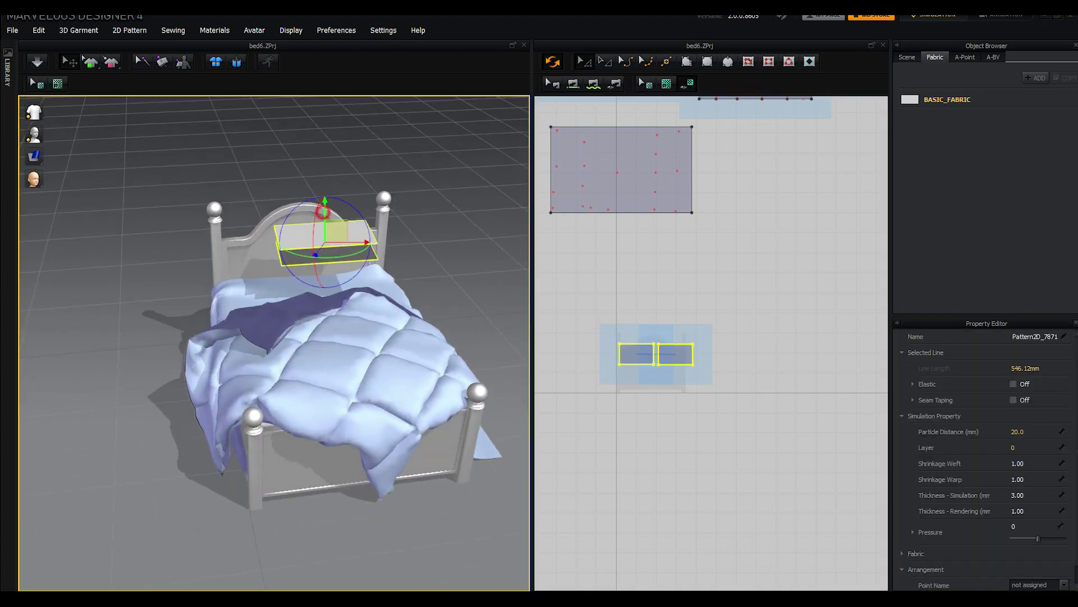
drag(325, 225, 325, 260)
mouse_move(325, 260)
right_down()
mouse_move(337, 300)
mouse_move(444, 303)
right_up()
scroll(337, 301, up, 3)
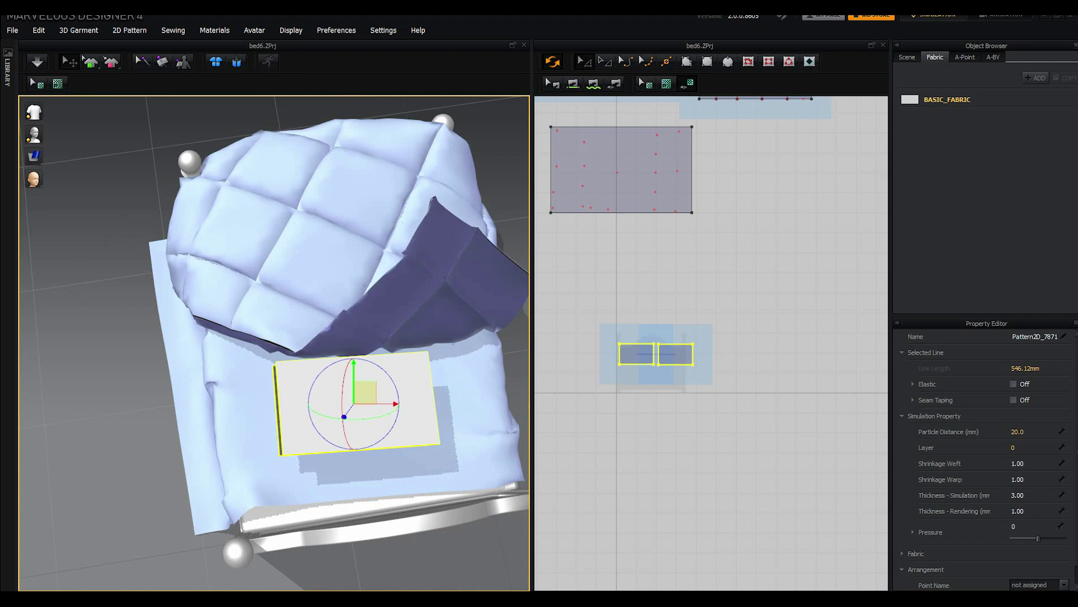
mouse_move(365, 391)
mouse_down()
mouse_move(365, 419)
mouse_move(396, 408)
mouse_move(422, 432)
mouse_move(458, 432)
mouse_up()
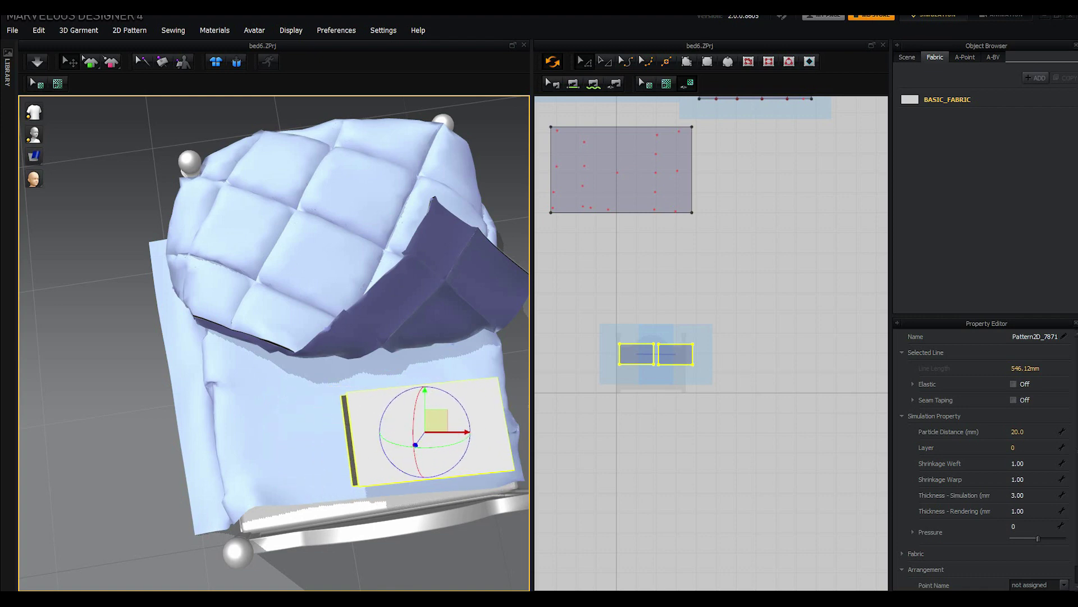
right_drag(462, 361, 286, 337)
scroll(628, 354, up, 2)
Step: Scale both small panels down and shift the right panel slightly to the right
scroll(628, 354, up, 3)
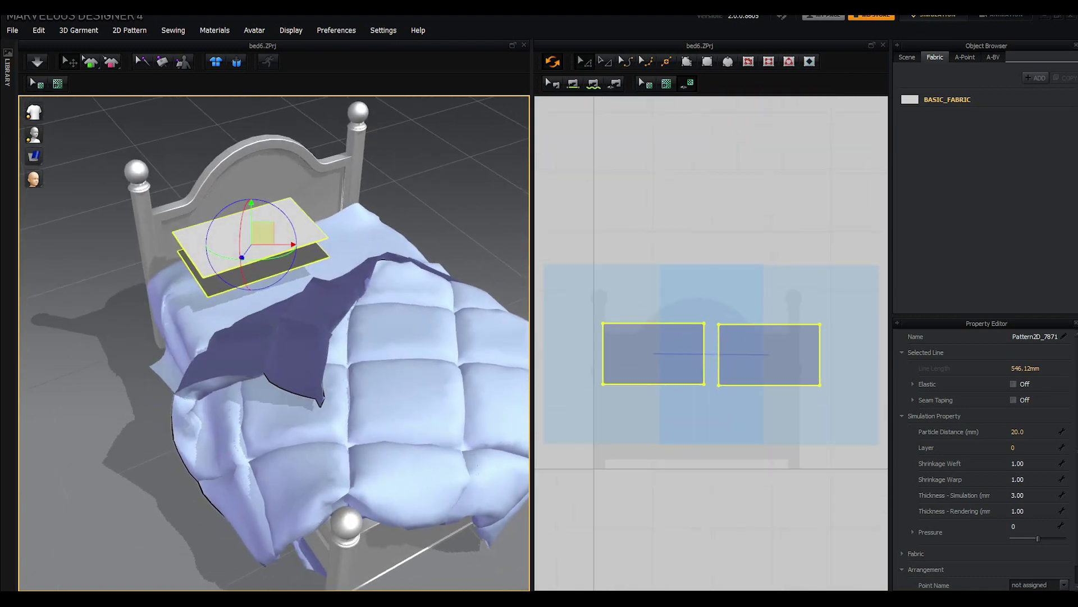
click(603, 59)
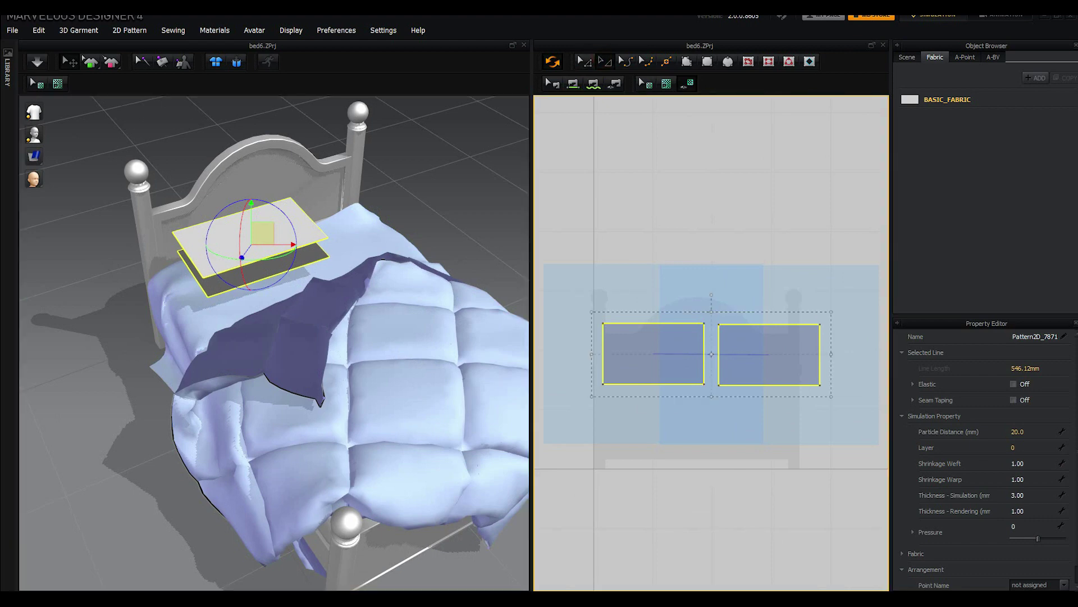
drag(592, 312, 628, 322)
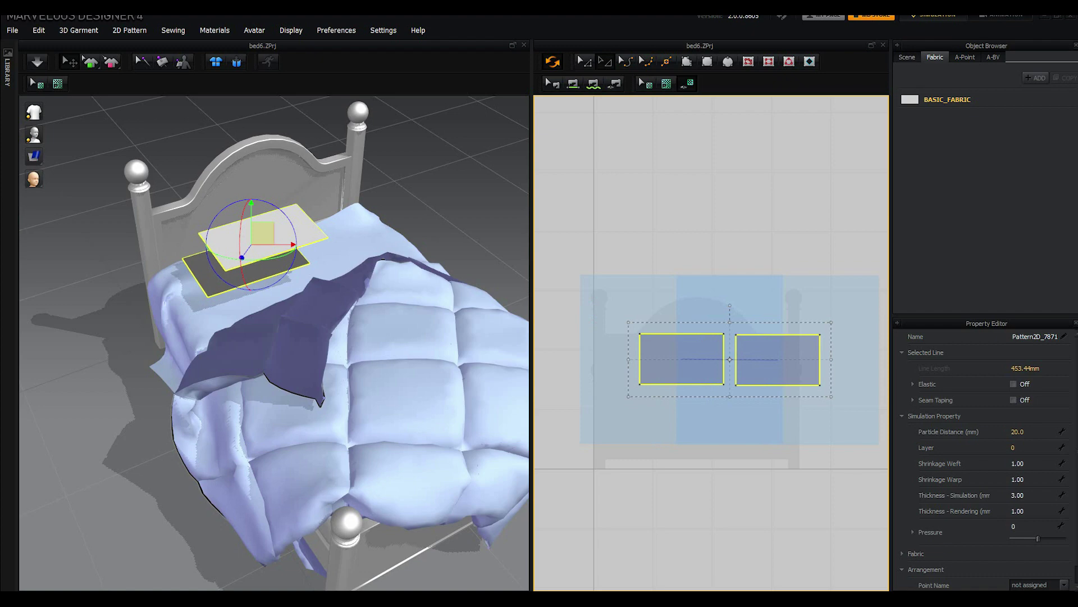
mouse_move(296, 306)
right_down()
mouse_move(296, 393)
mouse_move(309, 396)
right_up()
click(715, 285)
click(781, 362)
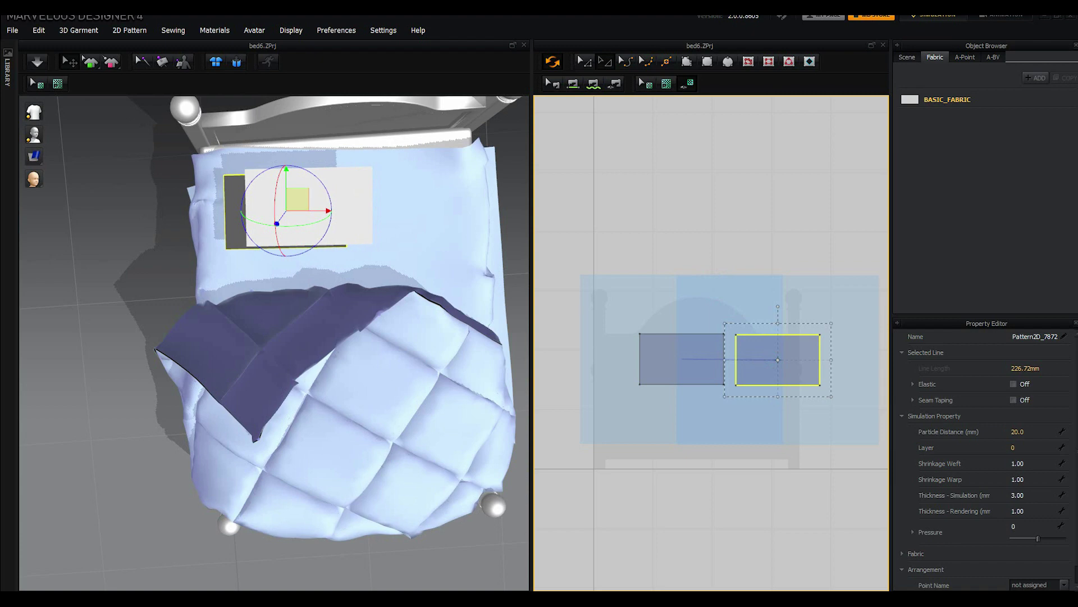
drag(298, 200, 317, 200)
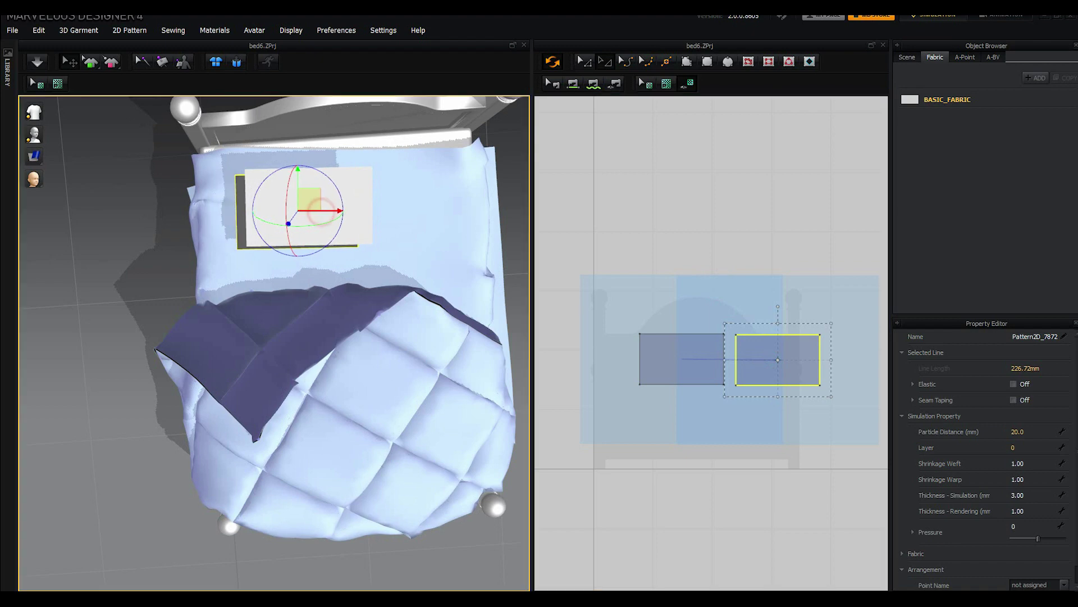
scroll(746, 360, up, 2)
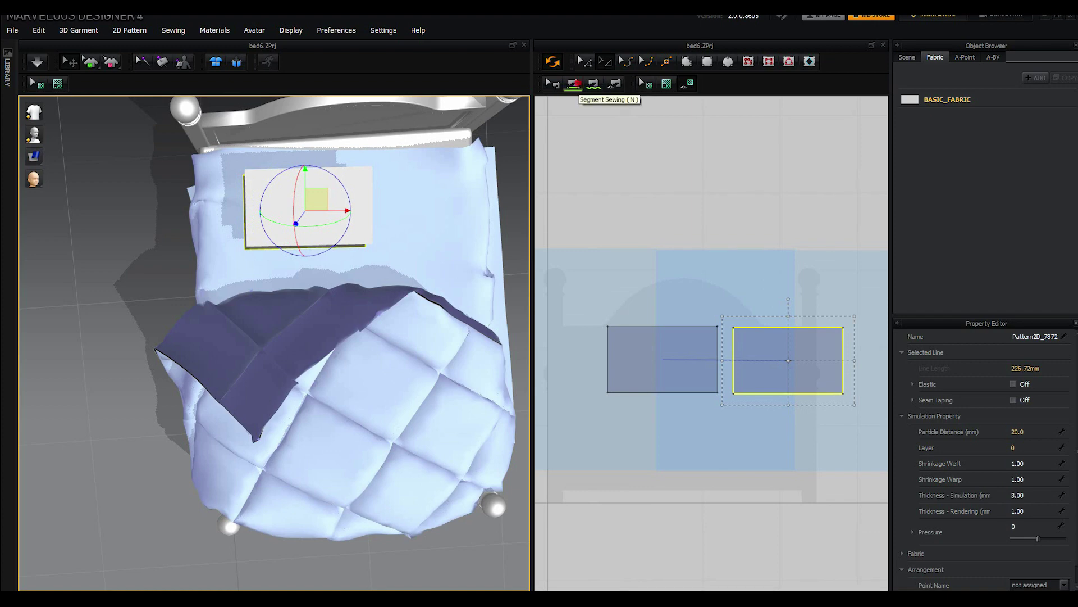
Step: Sew the left panel's right edge to the right panel's right edge and show seam lengths
click(573, 83)
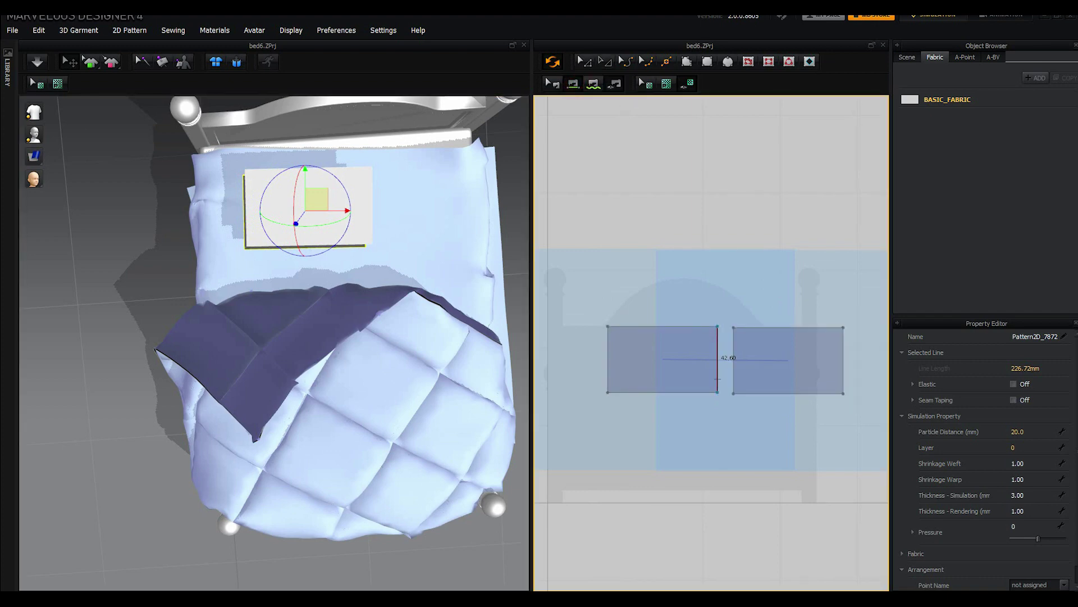
click(718, 366)
click(844, 366)
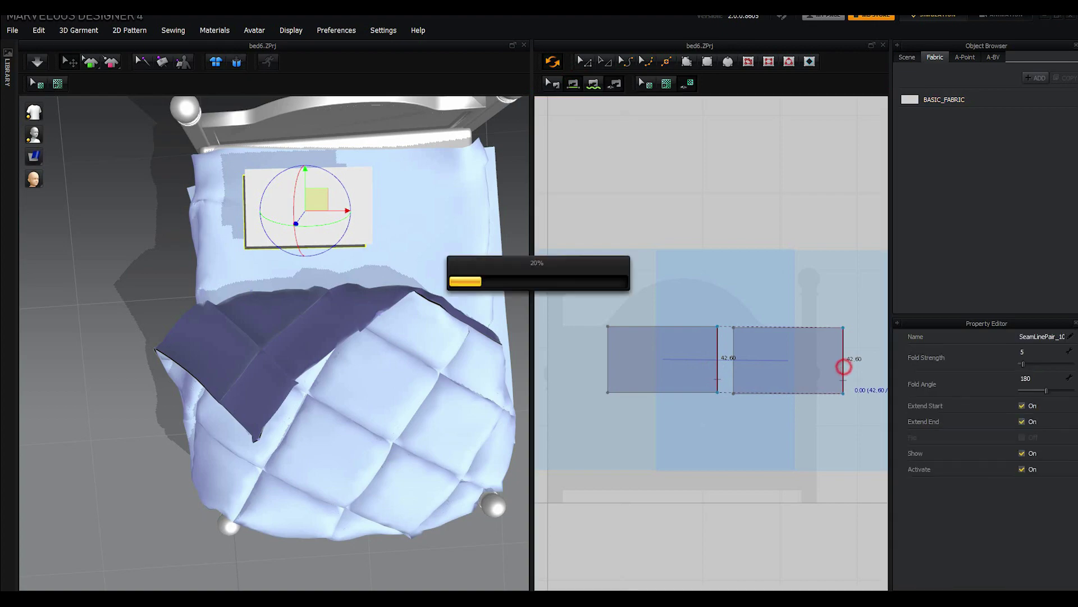
right_drag(281, 337, 253, 252)
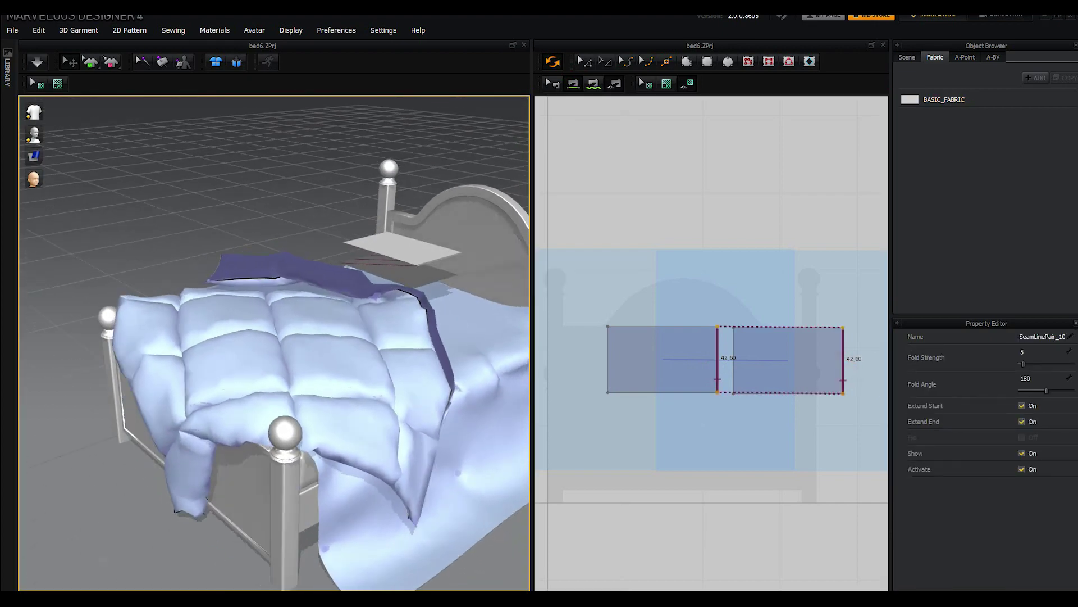
right_drag(274, 343, 279, 233)
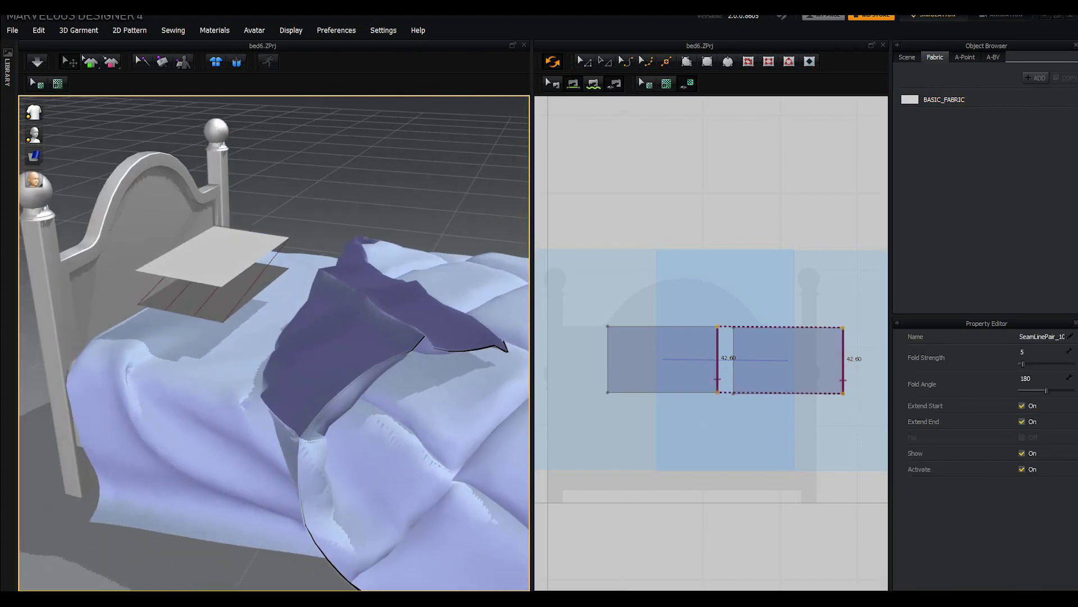
right_drag(281, 337, 315, 315)
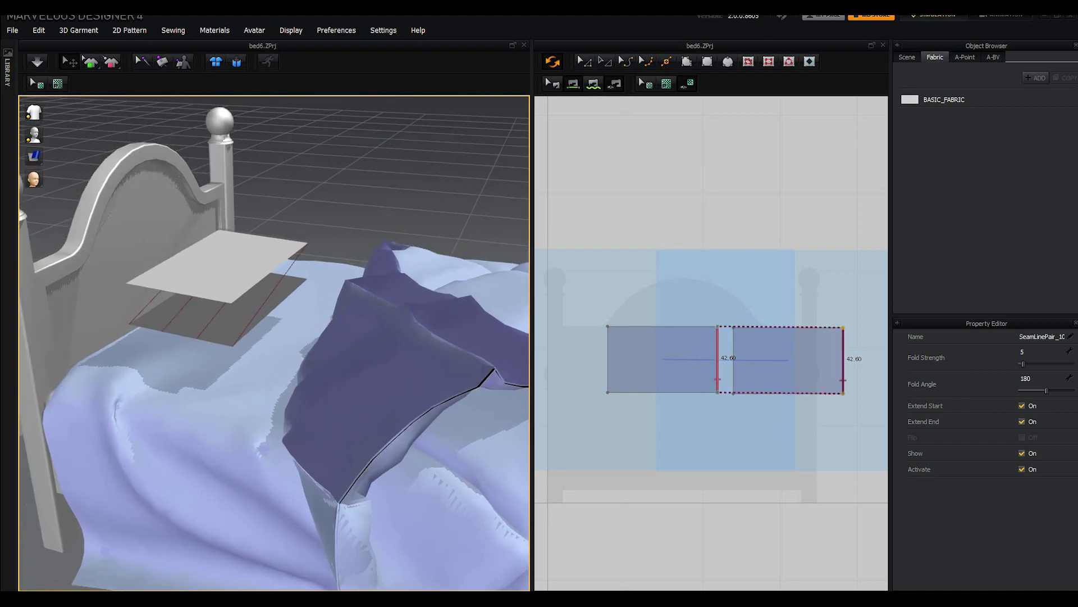
right_click(718, 359)
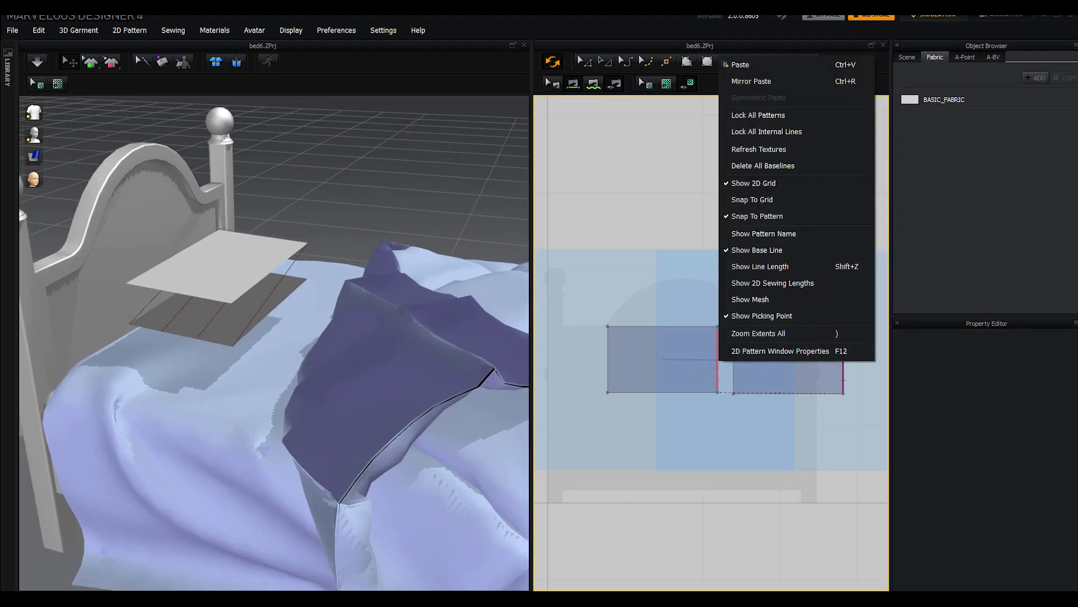
click(545, 76)
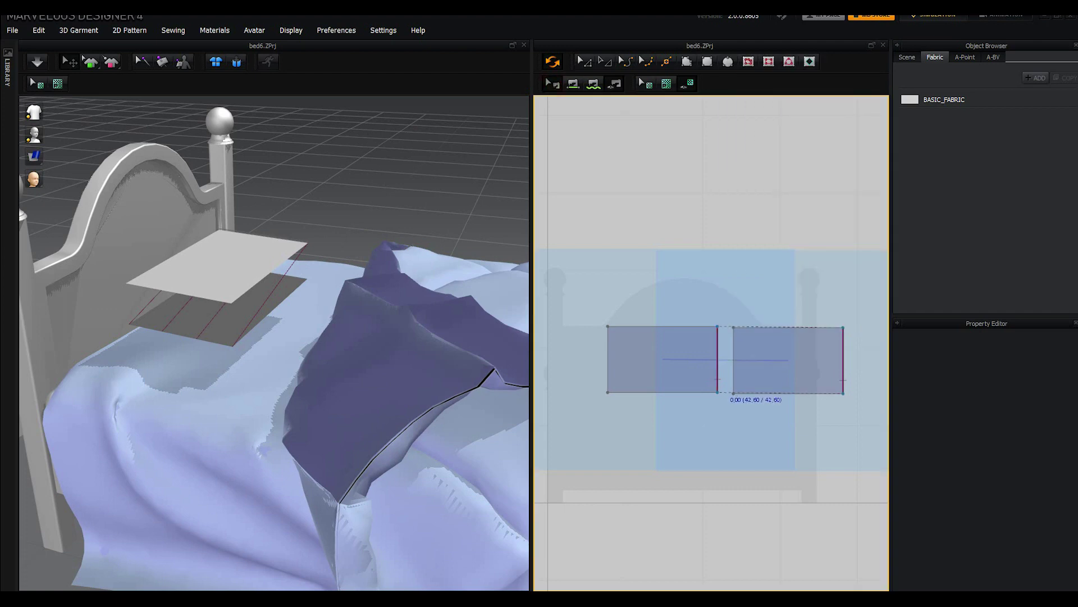
Step: Replace the first seam by sewing each strip's side edges to the other strip's opposite side
right_click(718, 377)
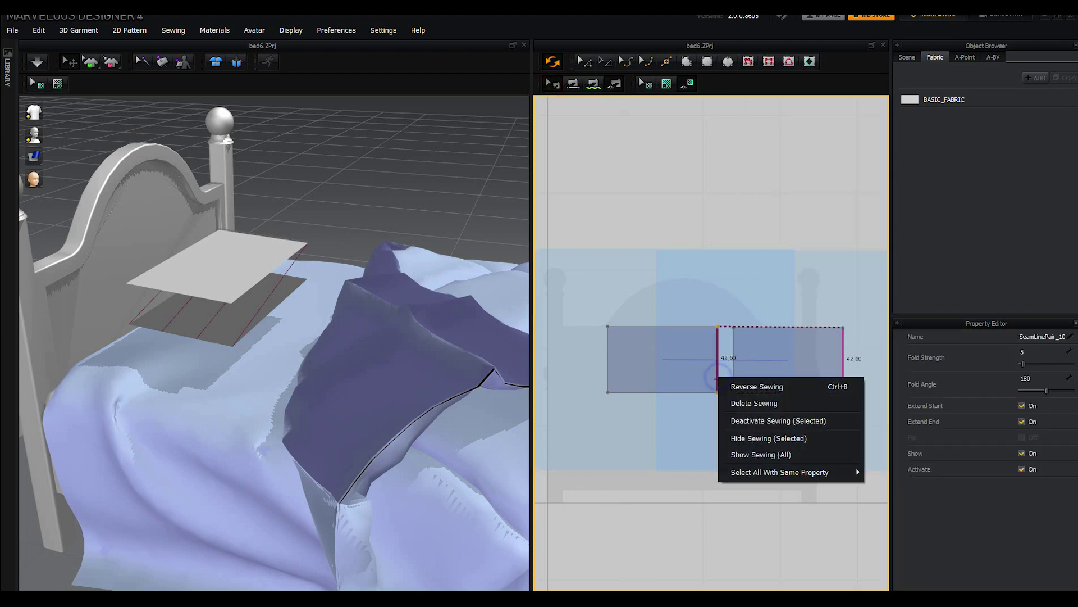
click(742, 401)
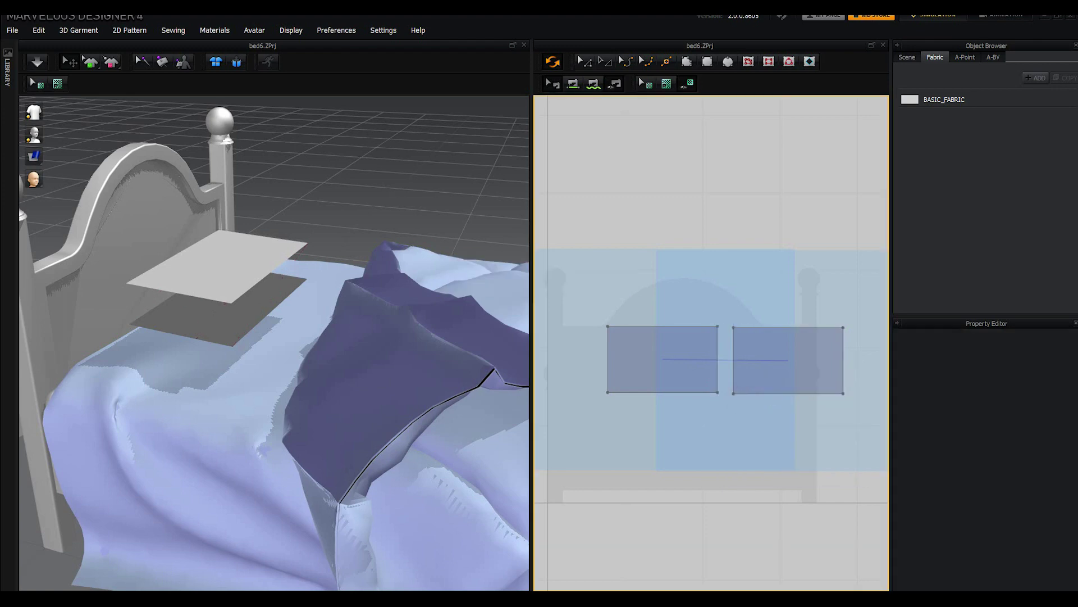
click(574, 83)
click(717, 368)
click(733, 366)
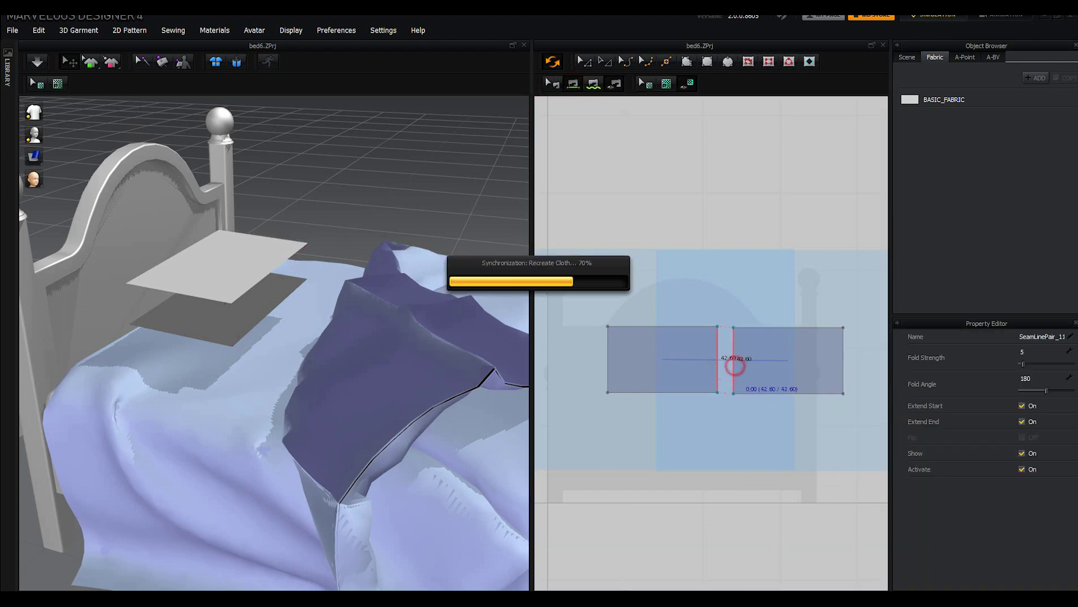
click(609, 366)
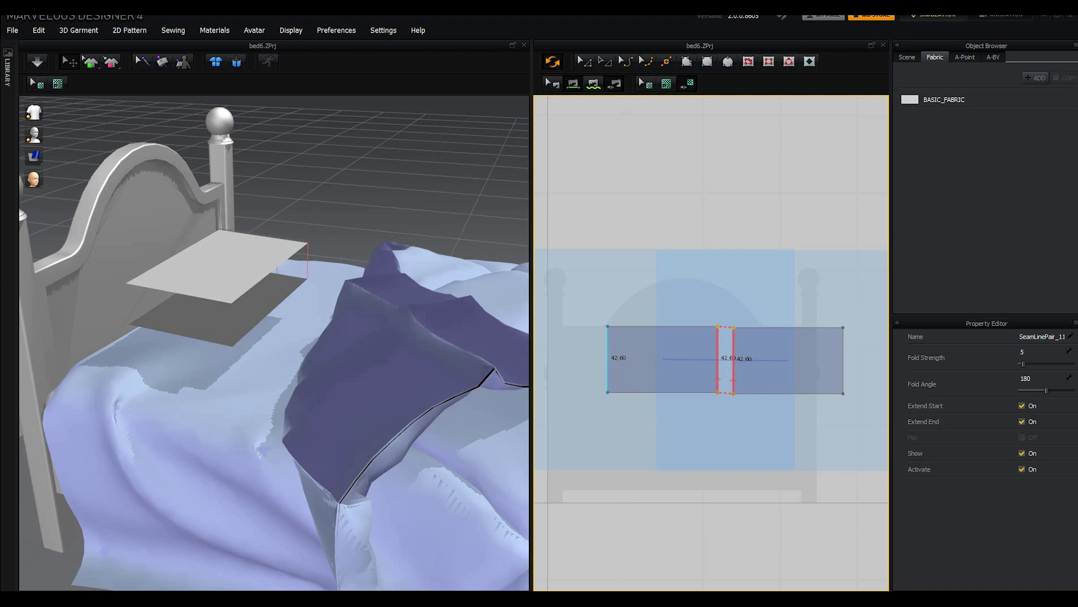
click(843, 366)
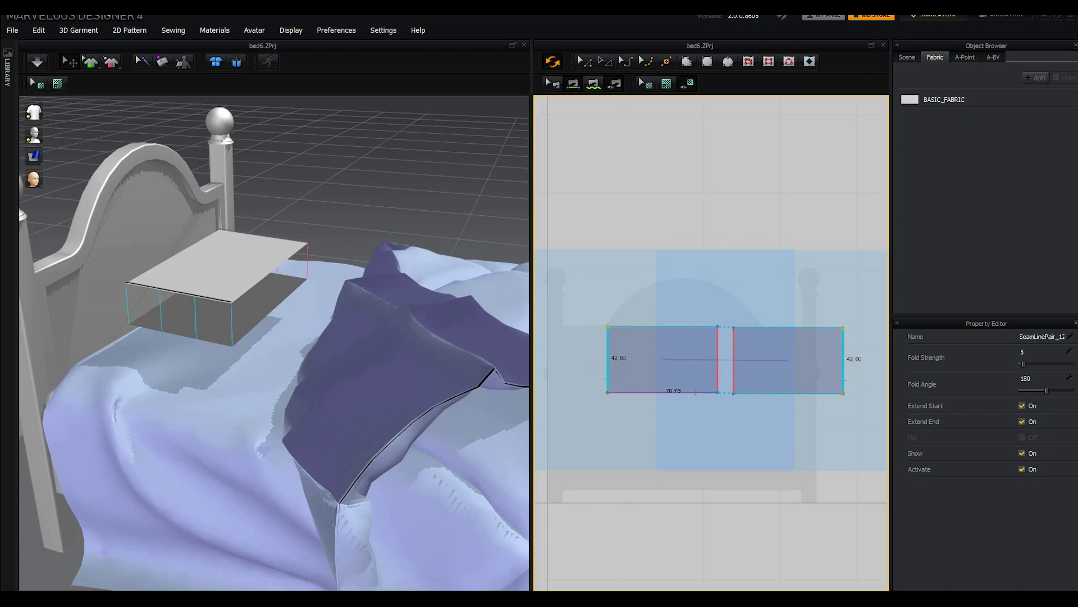
Step: Sew the strips' bottom and top edges together, reversing the top seam
right_drag(292, 330, 359, 314)
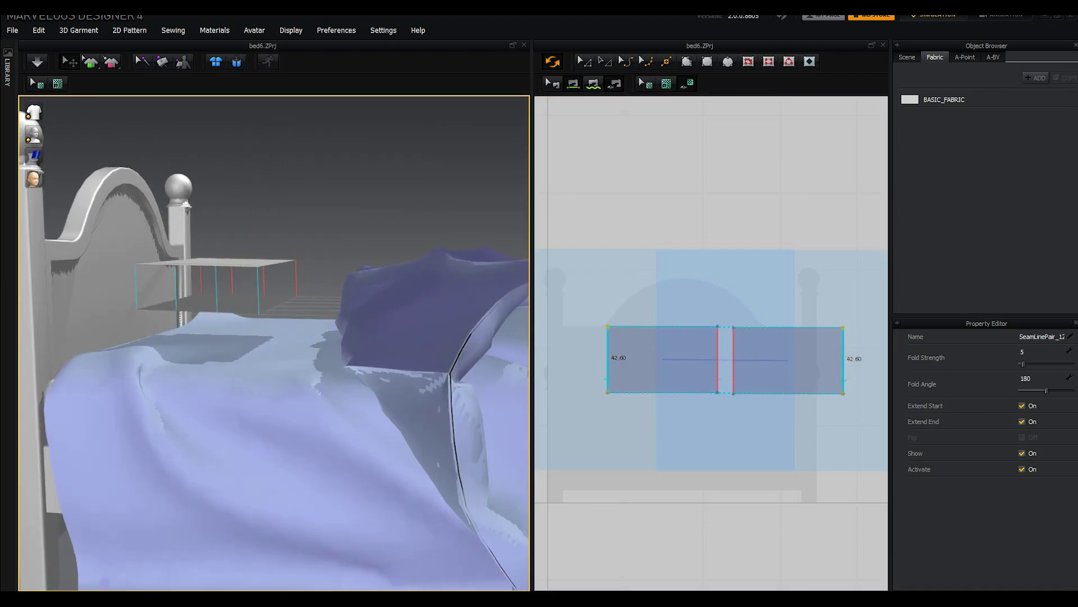
click(785, 394)
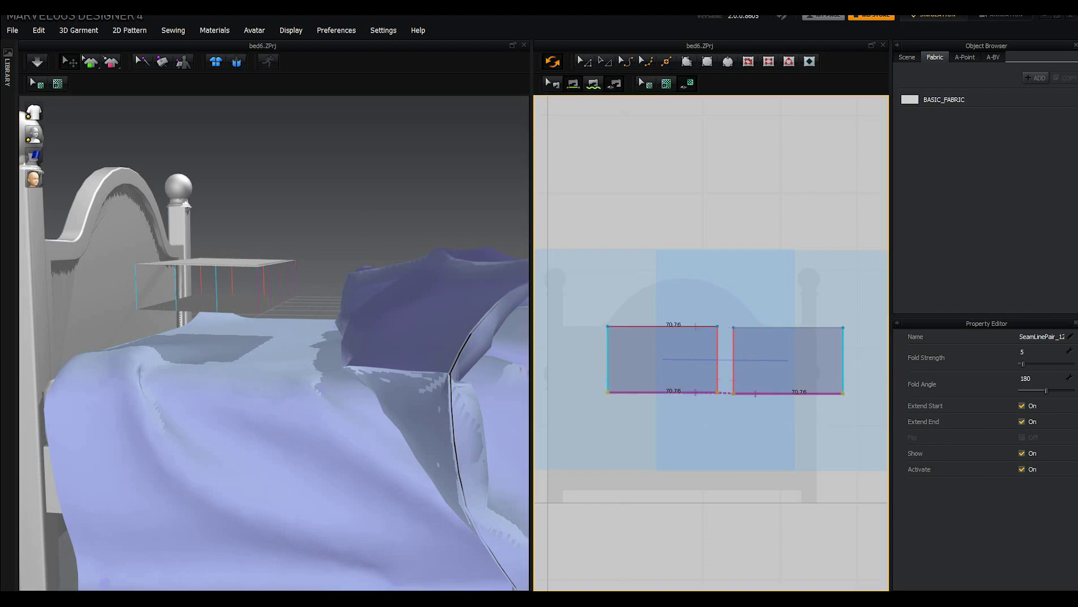
click(686, 326)
click(789, 327)
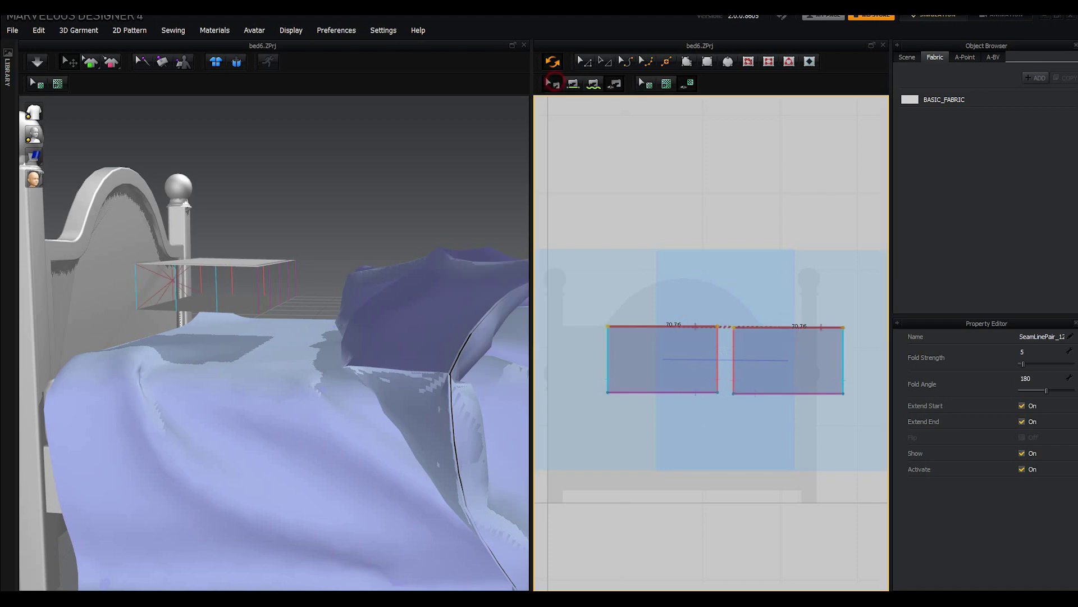
right_click(705, 327)
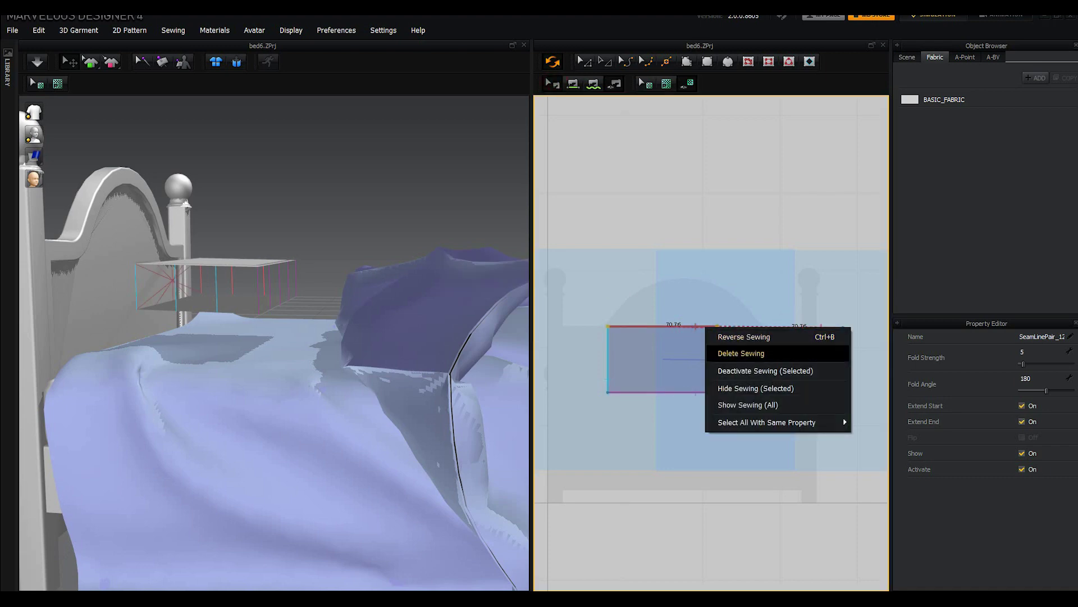
click(742, 336)
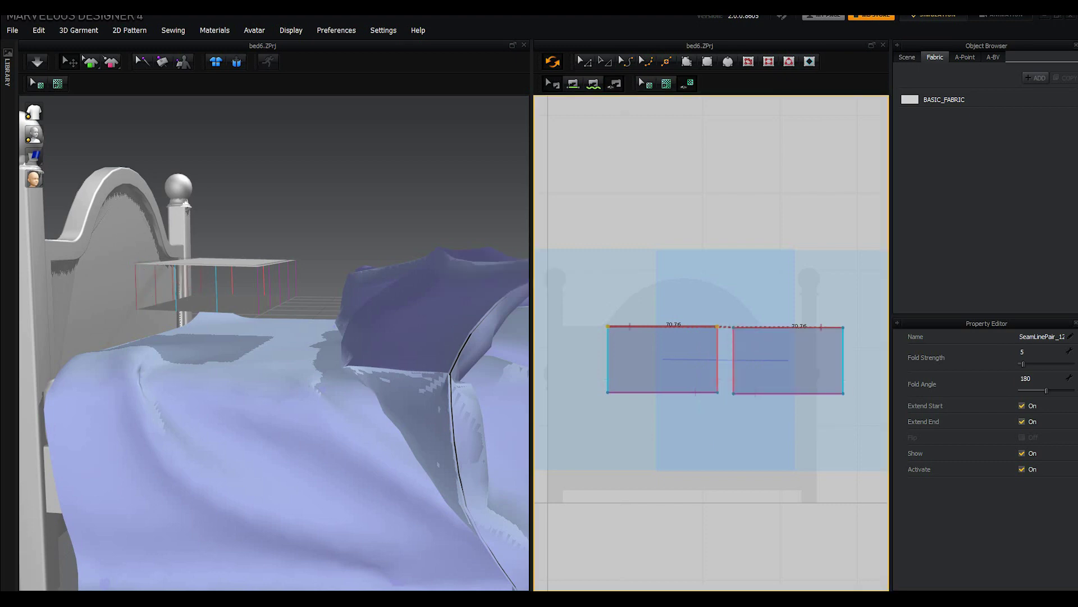
mouse_move(334, 312)
right_down()
mouse_move(381, 315)
mouse_move(315, 337)
right_up()
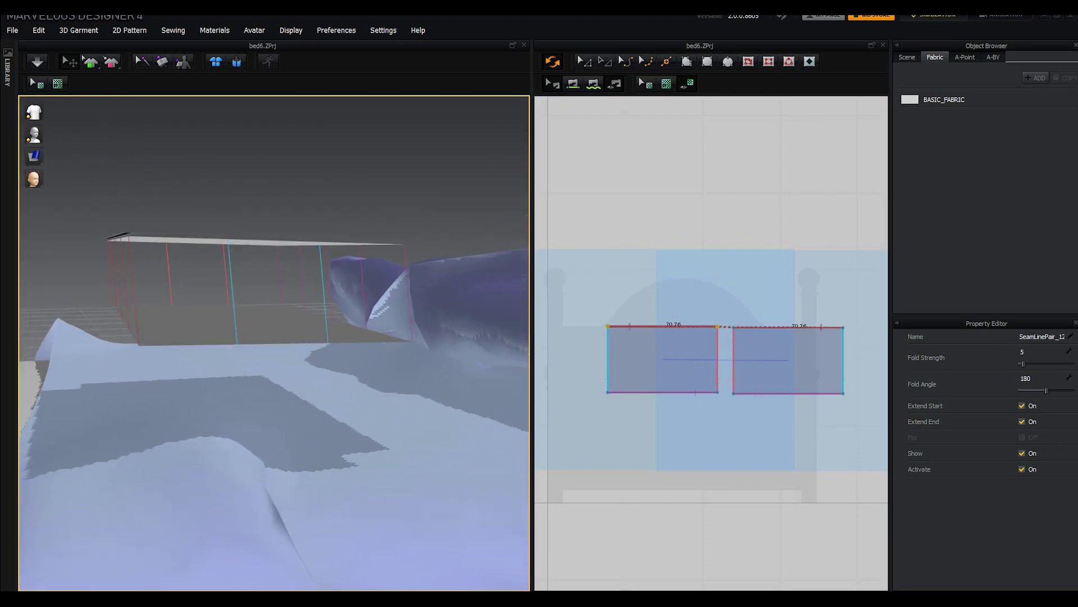
Step: Set the particle distance of both strip patterns to 8
click(585, 57)
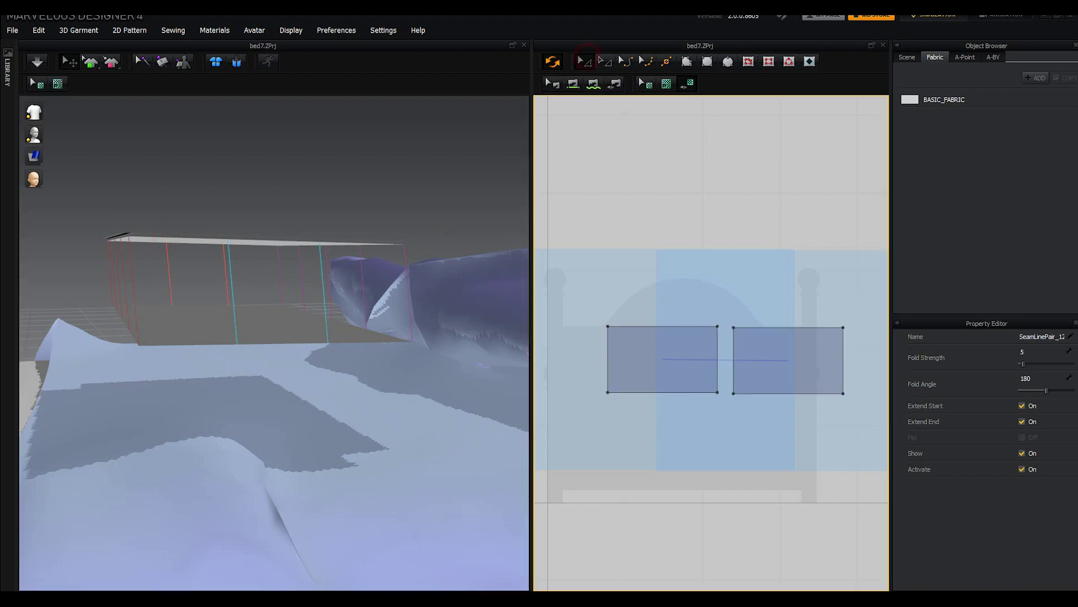
drag(580, 306, 882, 420)
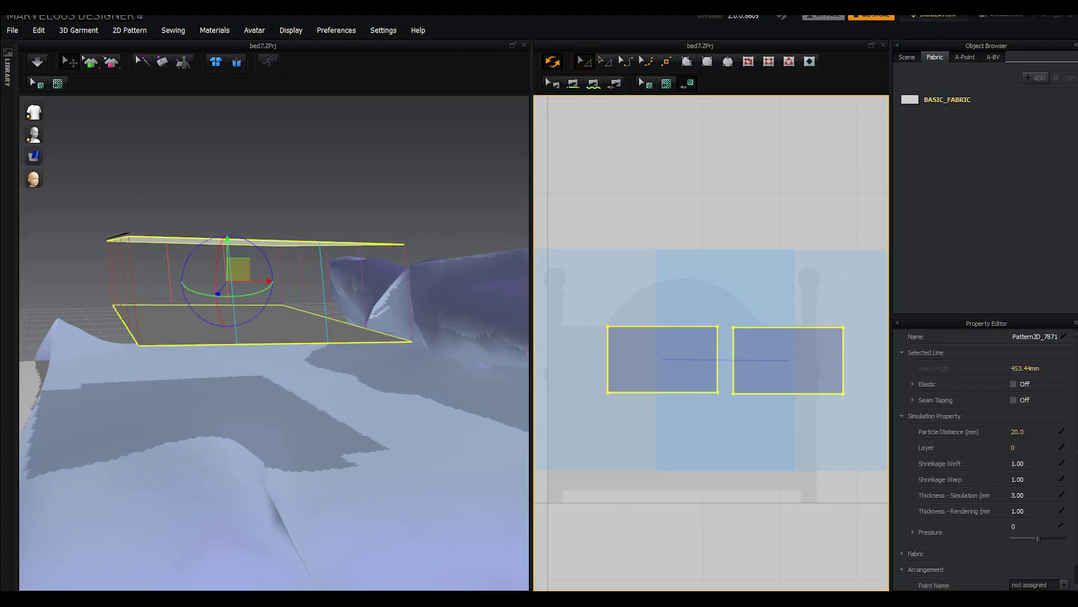
double_click(1022, 432)
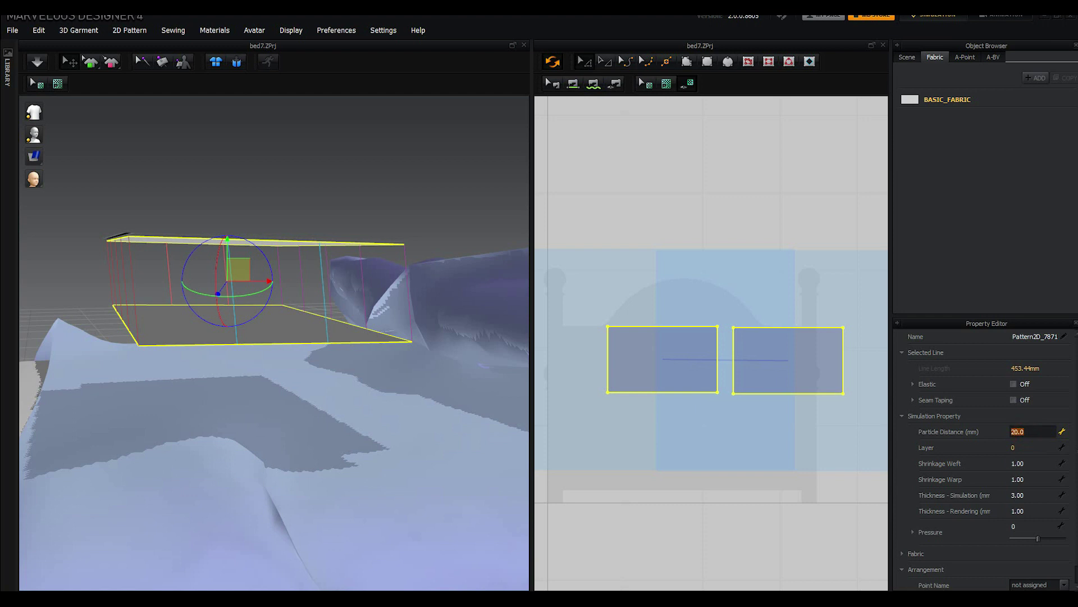
text(8)
key(Return)
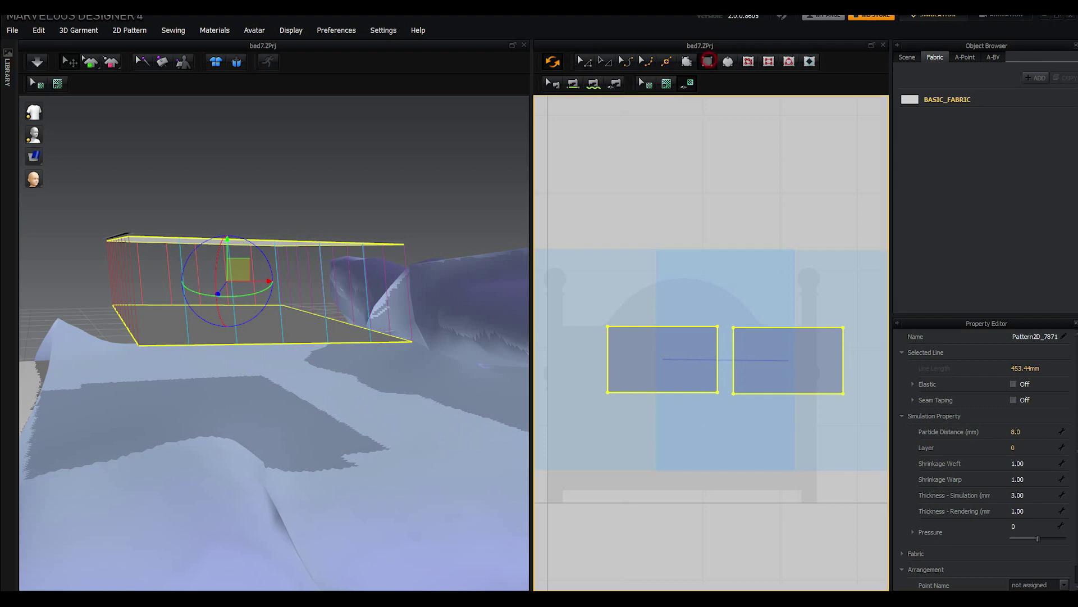
Step: Draw an internal rectangle just inside the left strip pattern's outline
scroll(616, 337, up, 3)
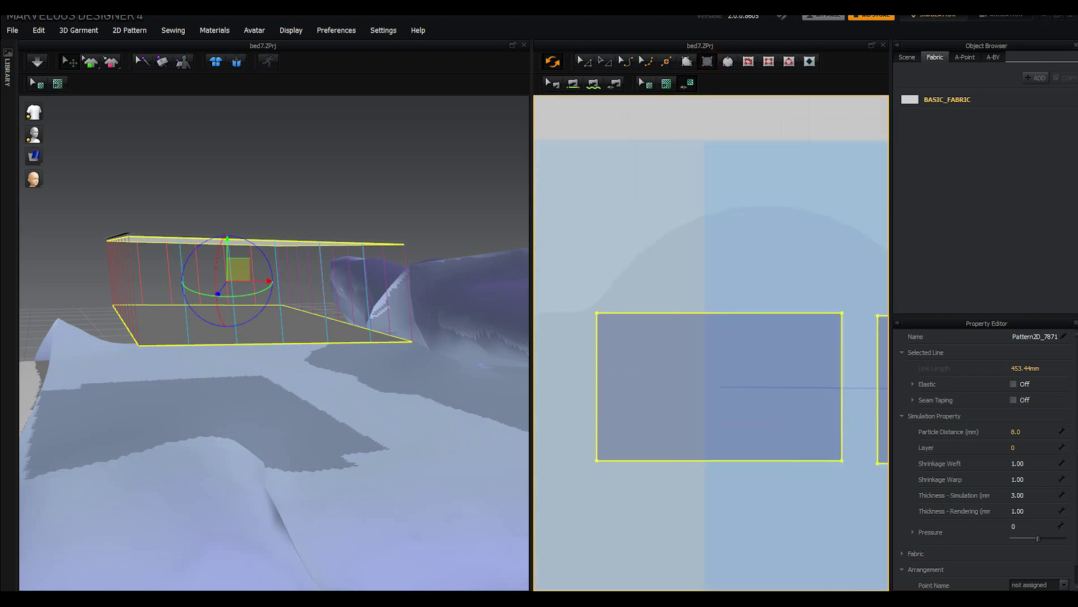
middle_drag(719, 365, 700, 341)
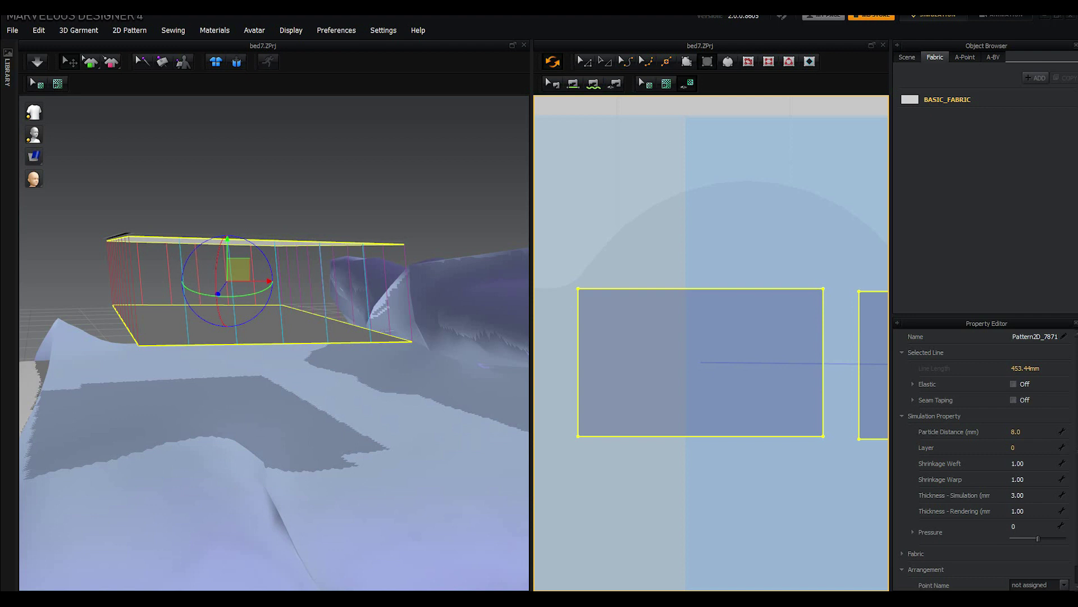
drag(588, 296, 815, 431)
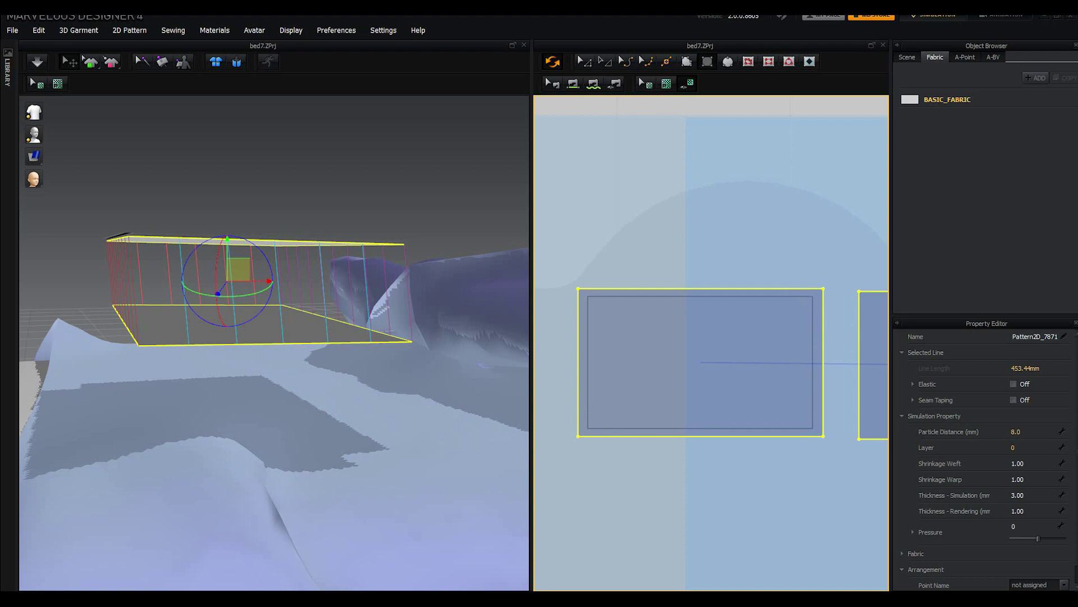
drag(816, 431, 813, 428)
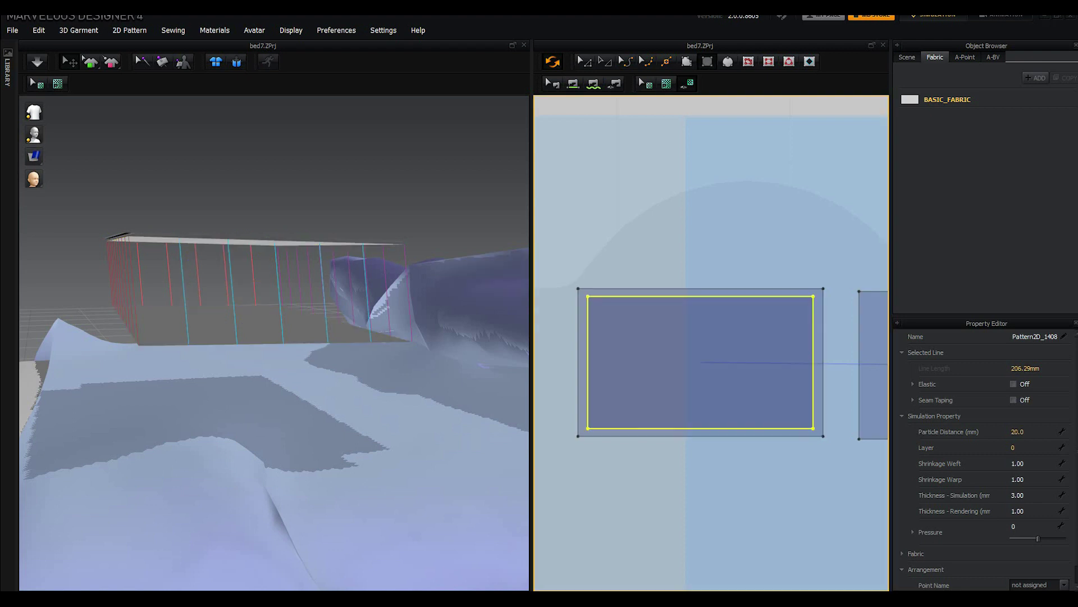
click(584, 60)
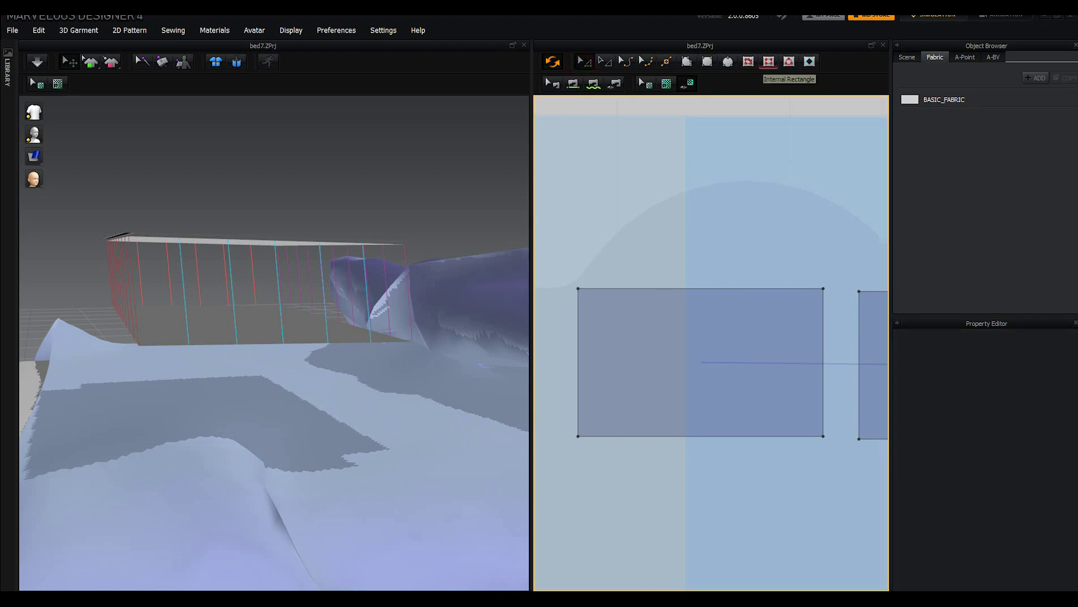
click(769, 60)
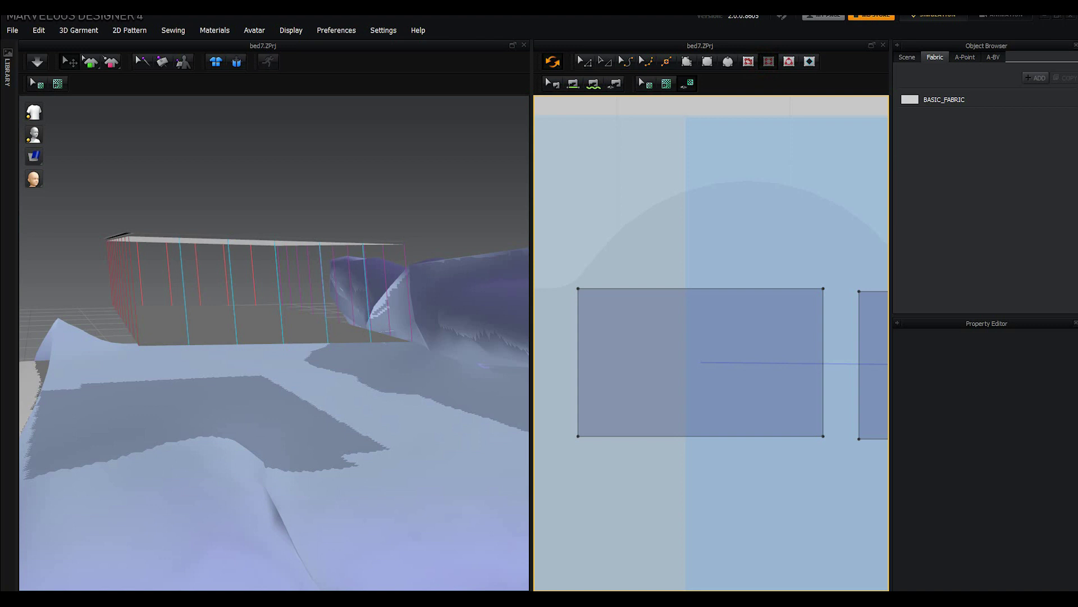
drag(586, 297, 813, 429)
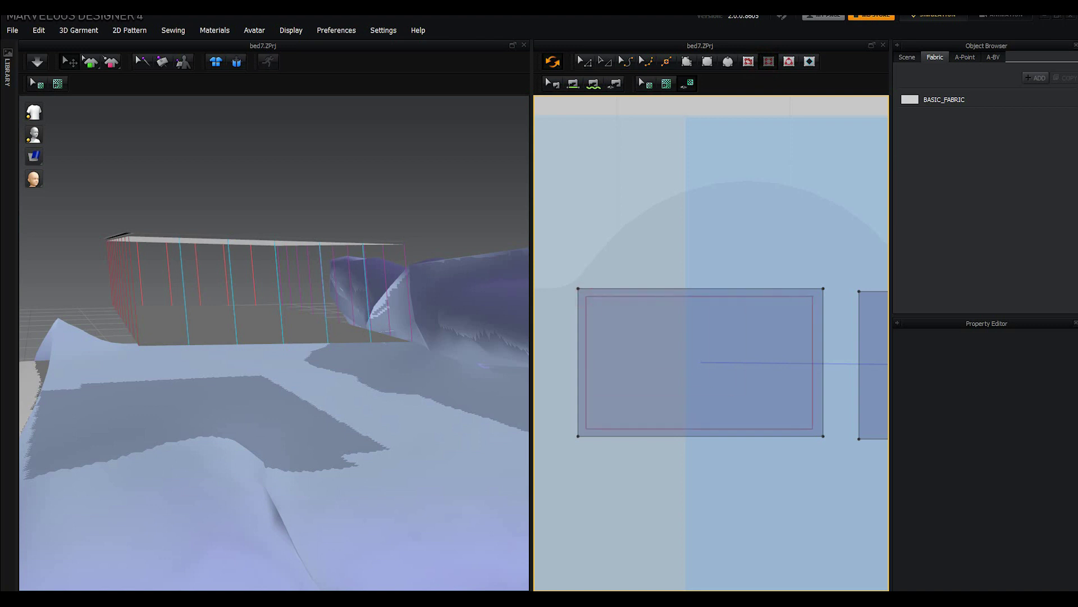
drag(812, 428, 816, 429)
drag(816, 429, 814, 426)
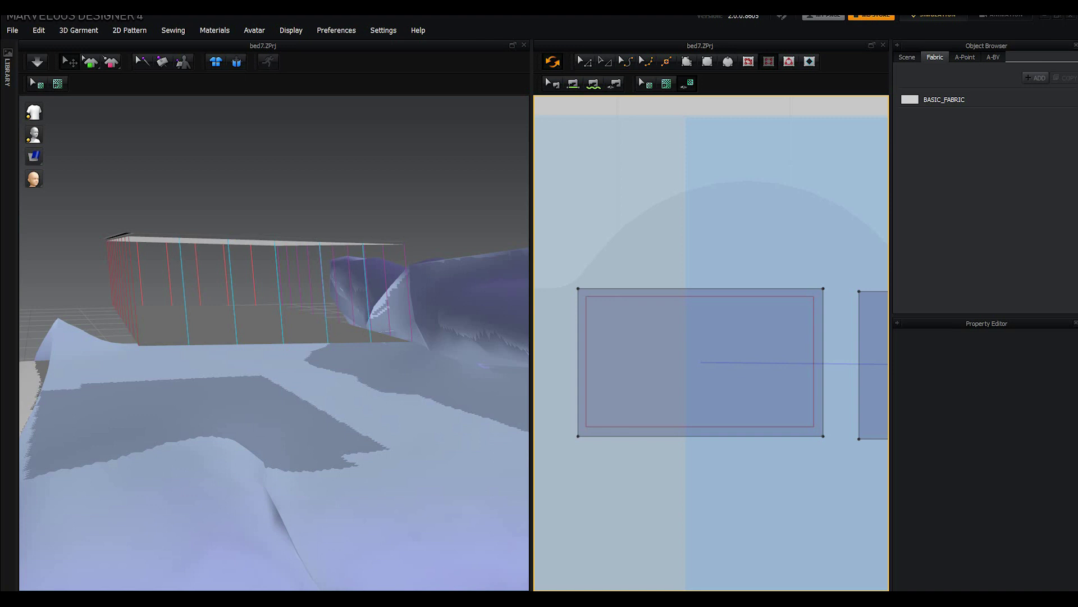
Step: Select the left strip's internal rectangle and give it a 360 fold angle
click(814, 427)
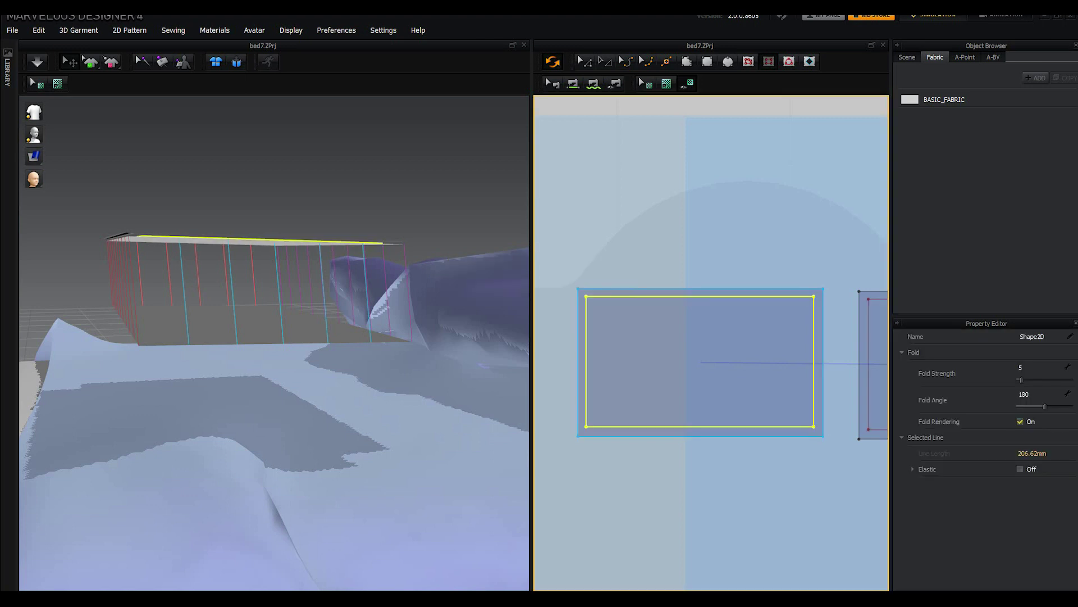
key(a)
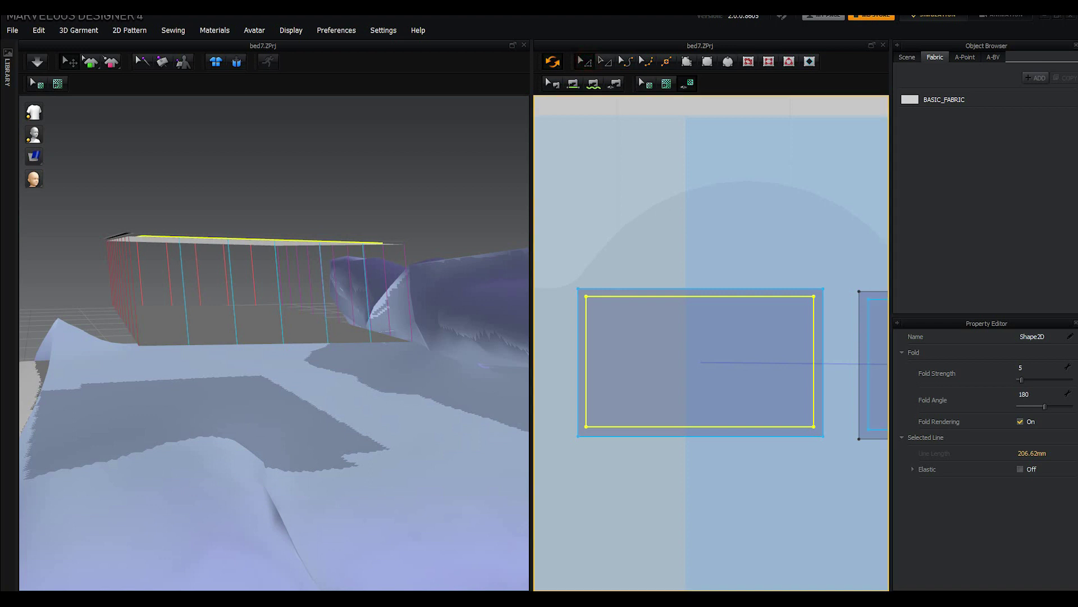
click(1031, 395)
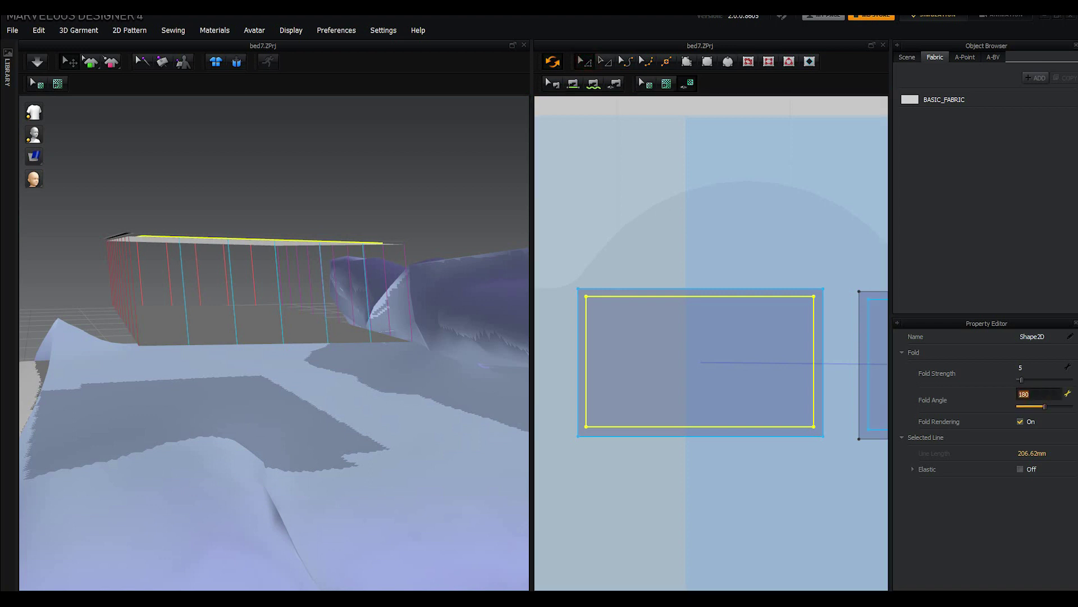
text(360)
key(Return)
scroll(690, 387, up, 1)
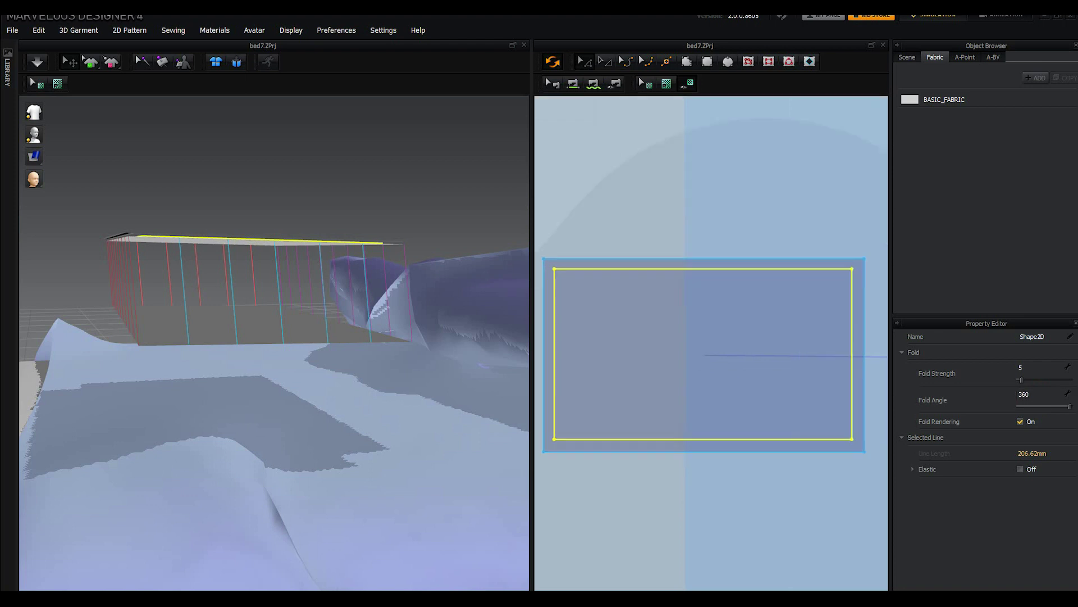
scroll(696, 382, down, 5)
scroll(696, 382, up, 2)
scroll(696, 382, up, 2)
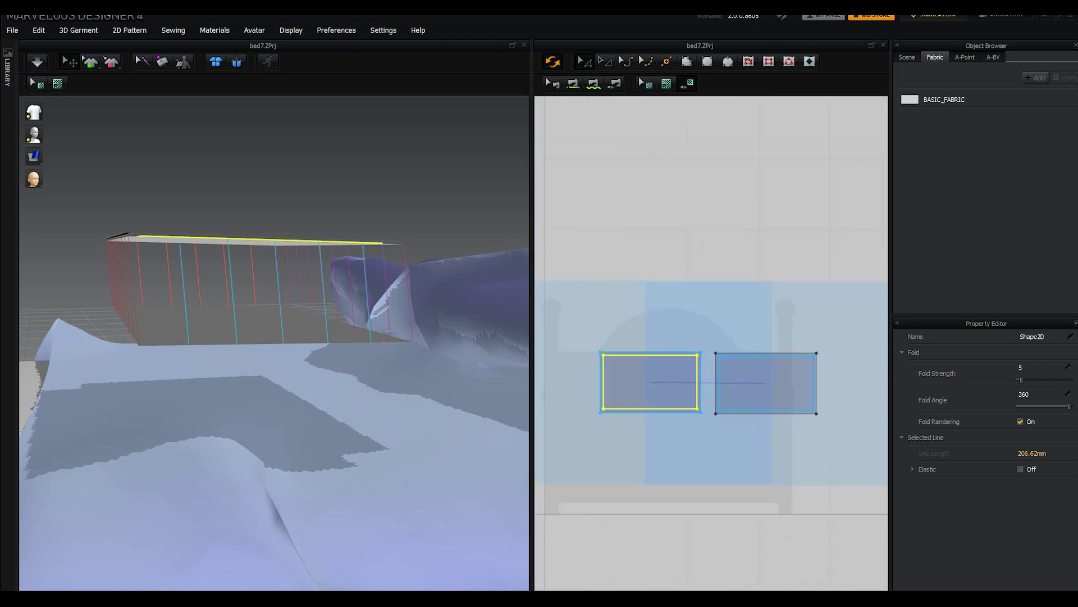
scroll(697, 382, up, 2)
click(714, 392)
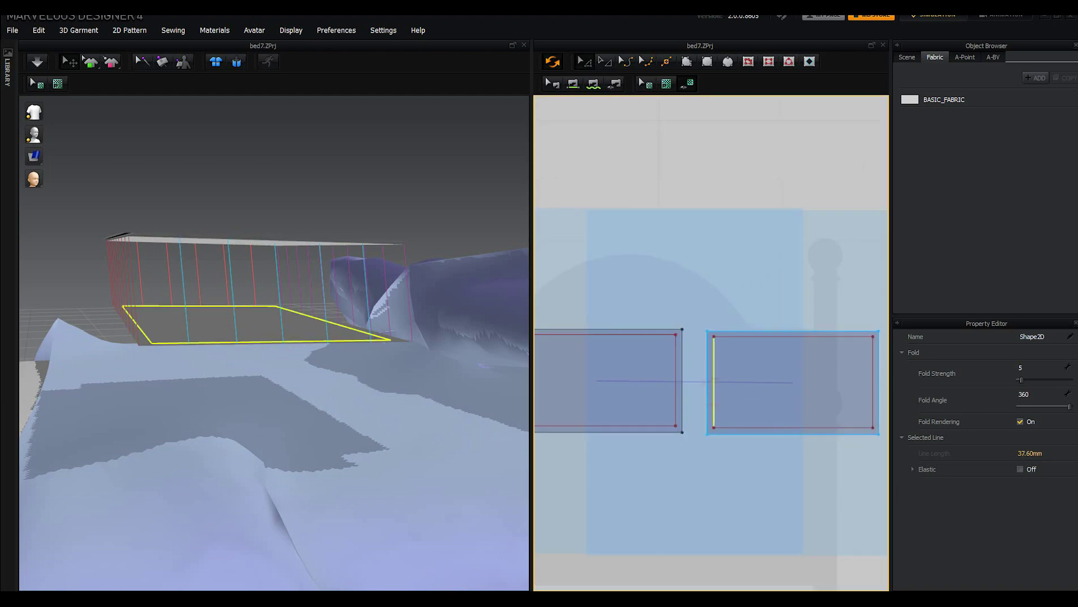
Step: Set the top-edge and bottom-edge seams' fold angle to 360
click(552, 83)
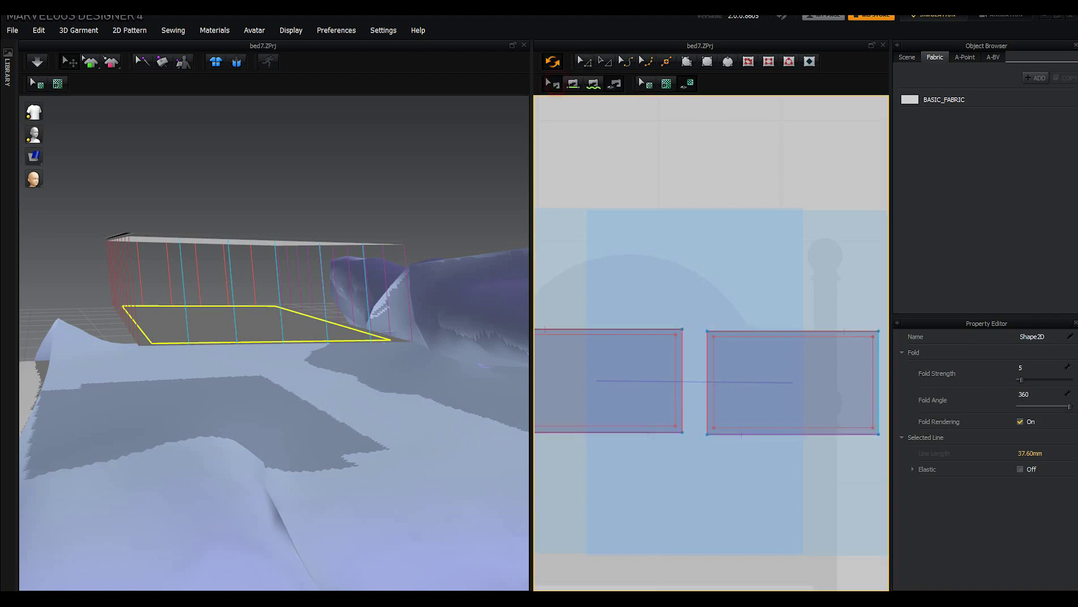
click(655, 330)
click(714, 331)
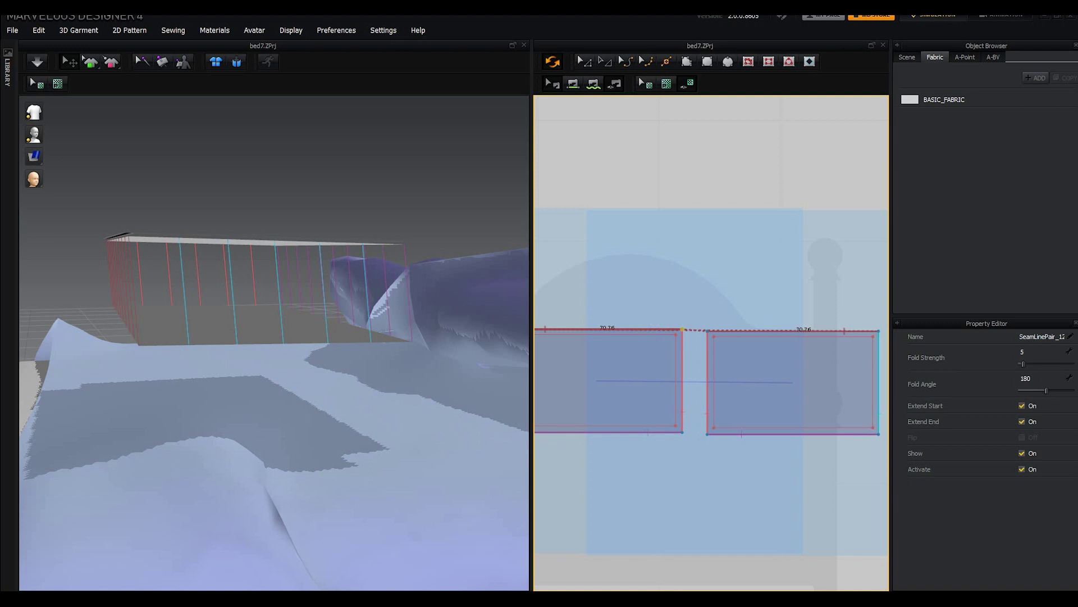
double_click(1026, 378)
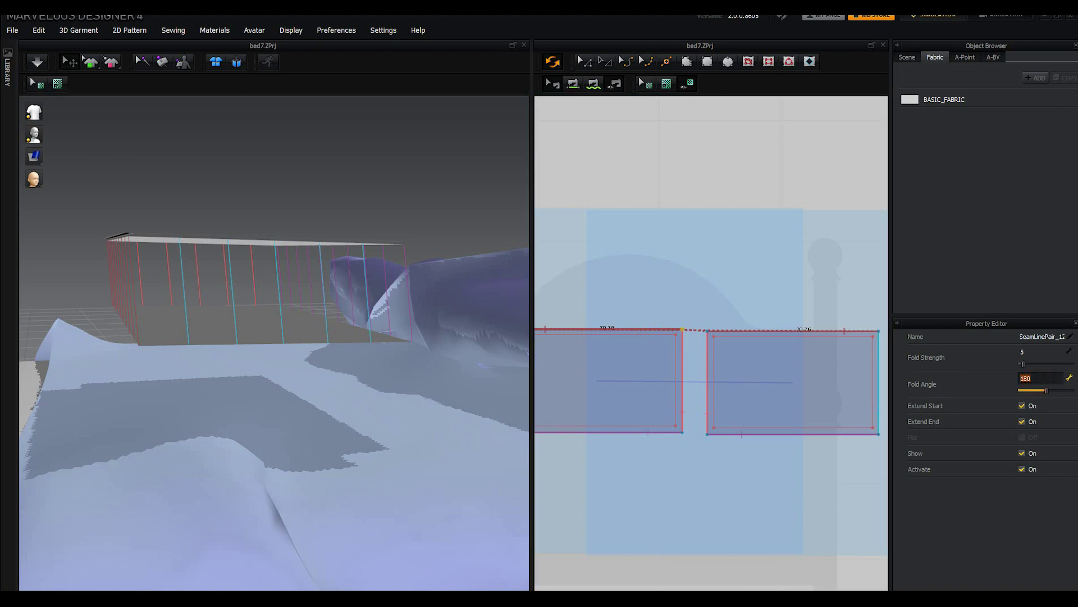
text(360)
key(Return)
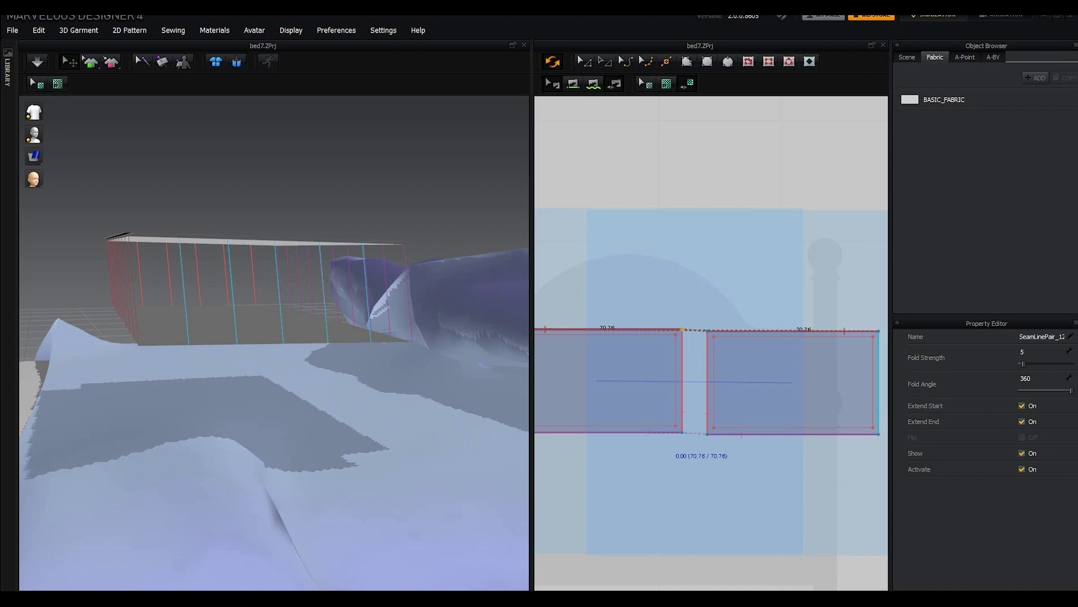
click(665, 431)
double_click(1025, 378)
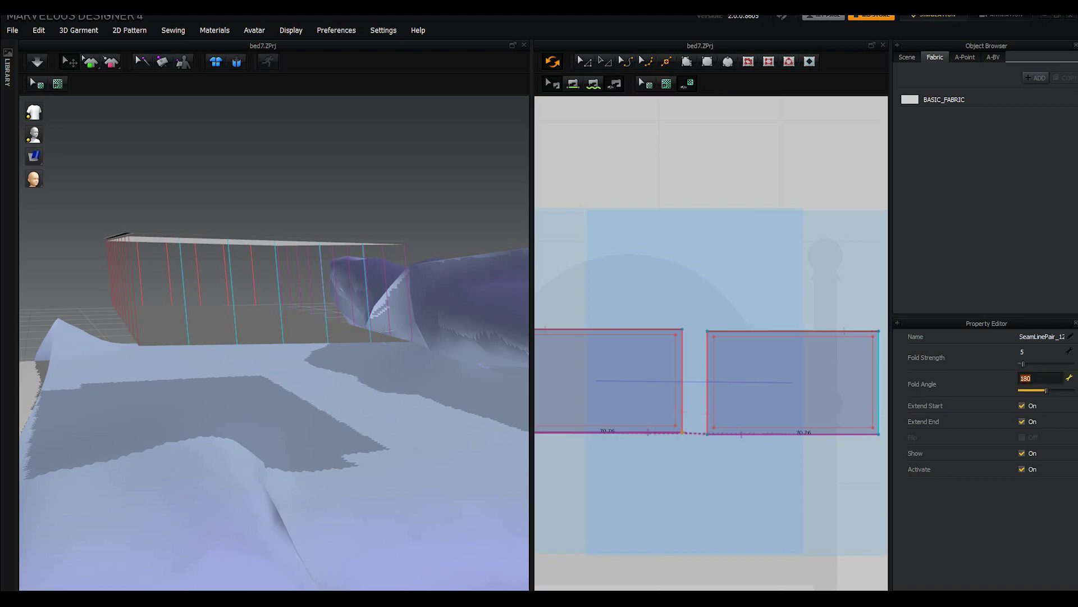
text(360)
key(Return)
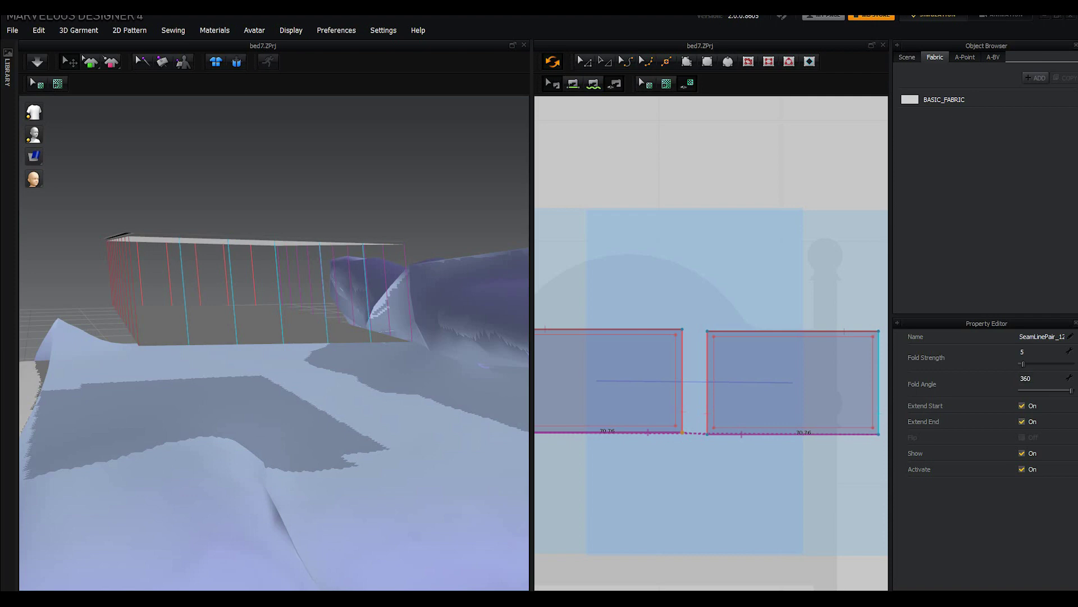
Step: Set the inner-edge and outer-edge seams' fold angle to 360
click(706, 401)
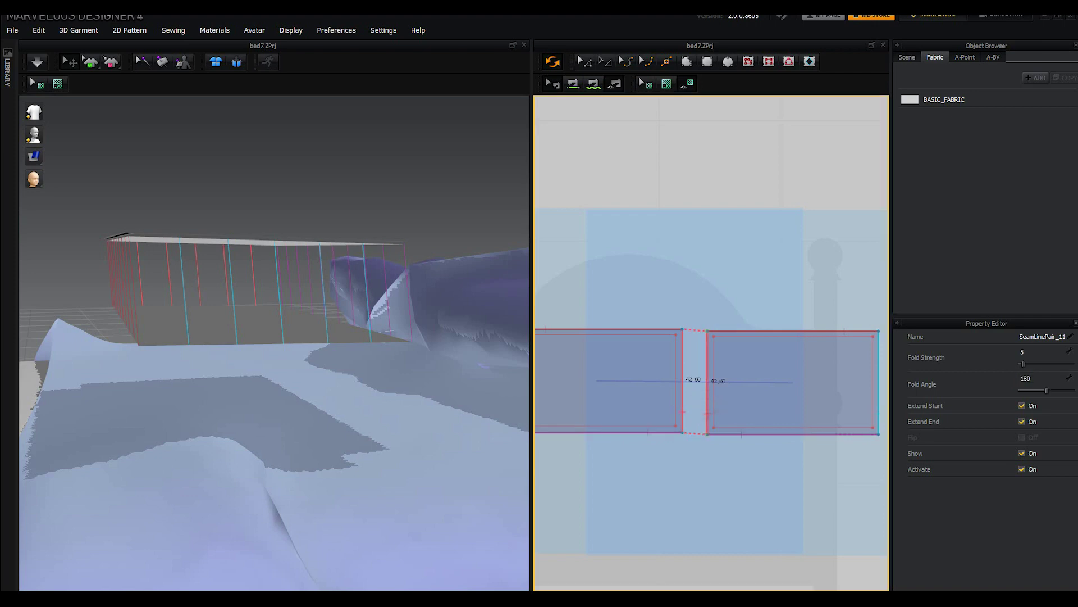
double_click(1026, 378)
text(36)
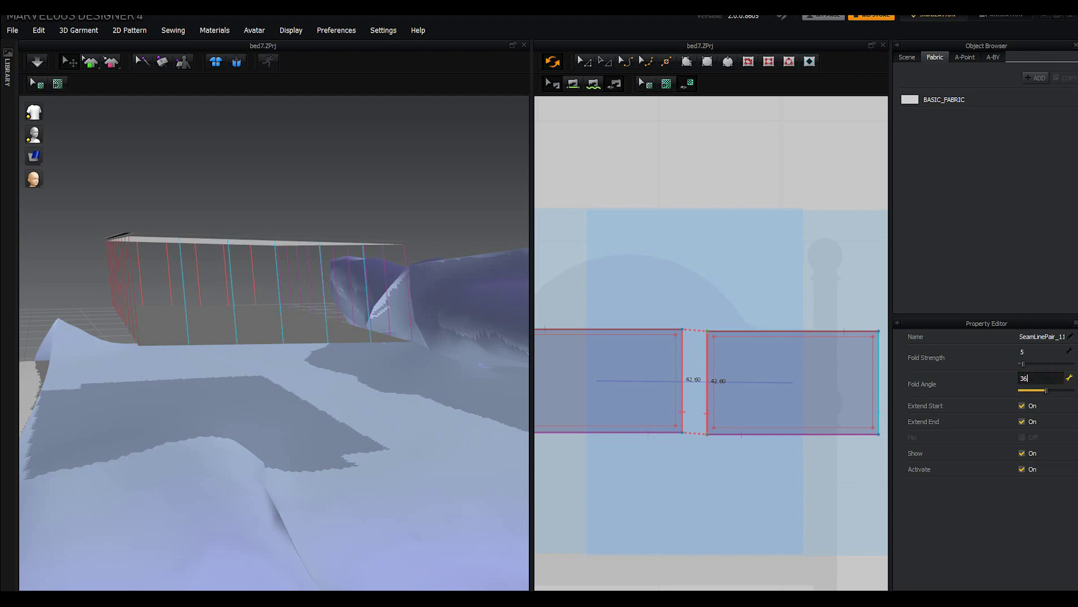
text(0)
key(Return)
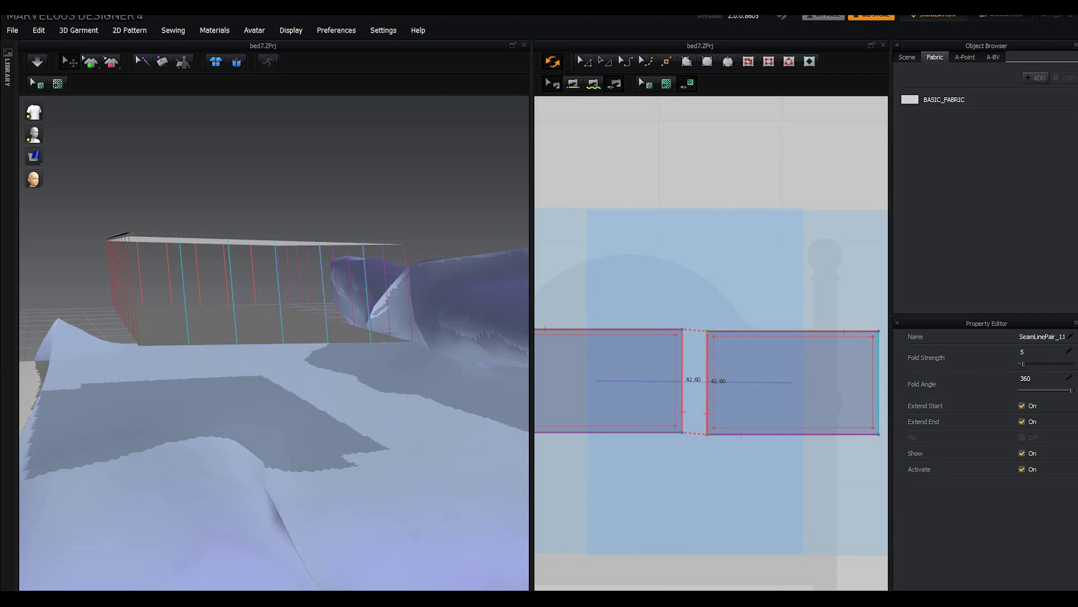
click(876, 405)
click(1040, 375)
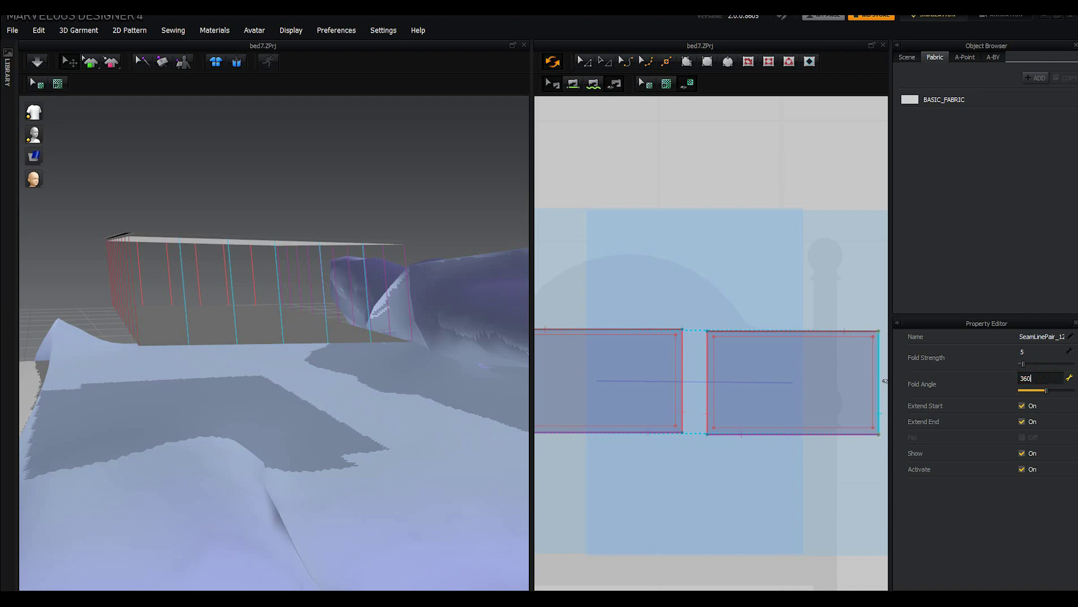
key(Return)
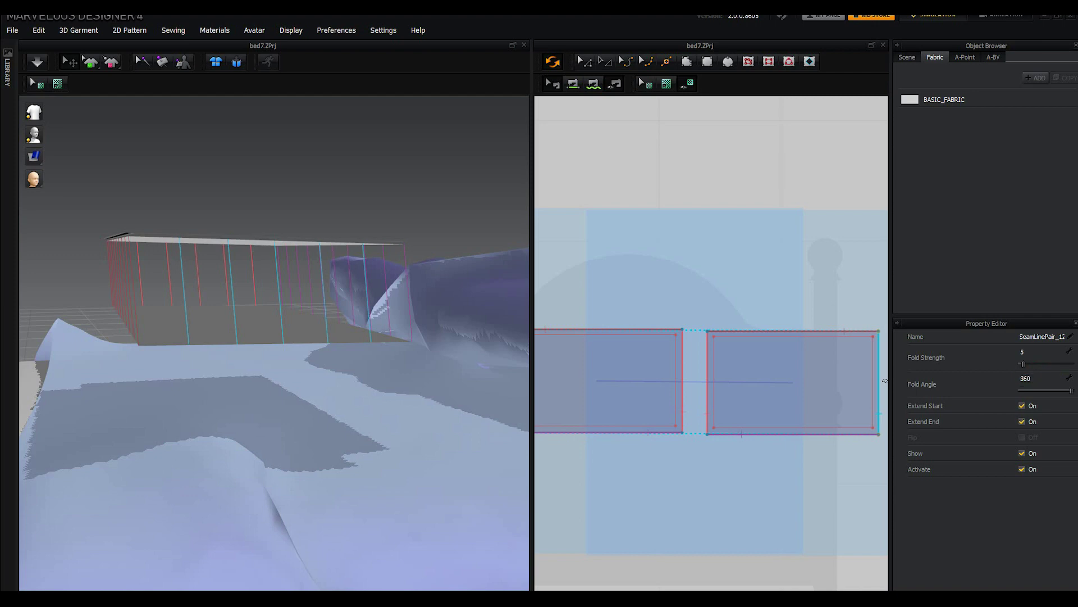
click(592, 66)
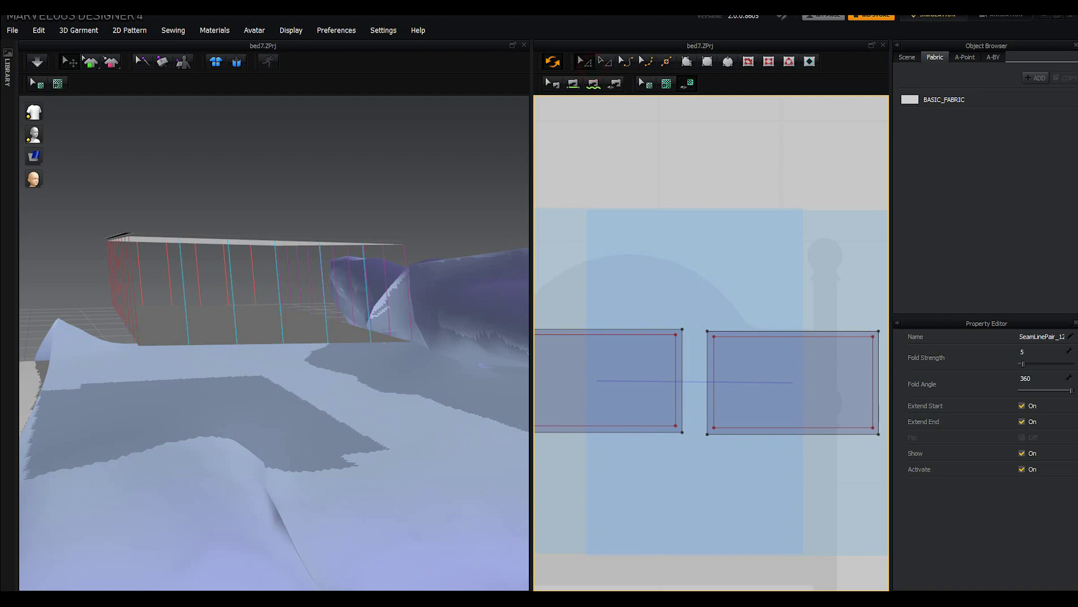
scroll(614, 316, down, 3)
Step: Box-select both pillow panels and set their particle distance to 5.0
drag(562, 306, 650, 350)
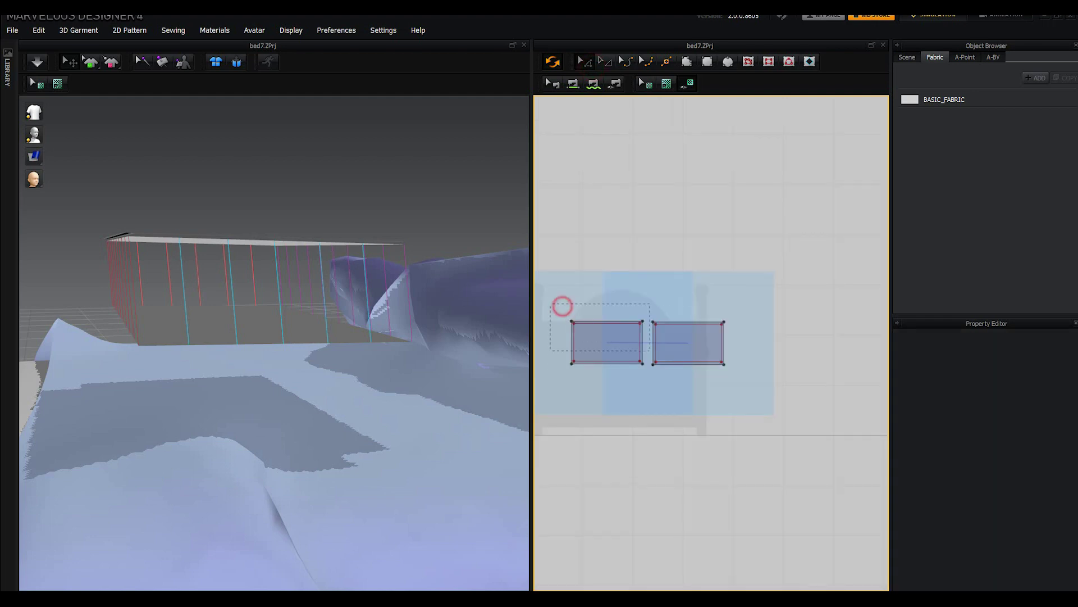
drag(743, 383, 743, 383)
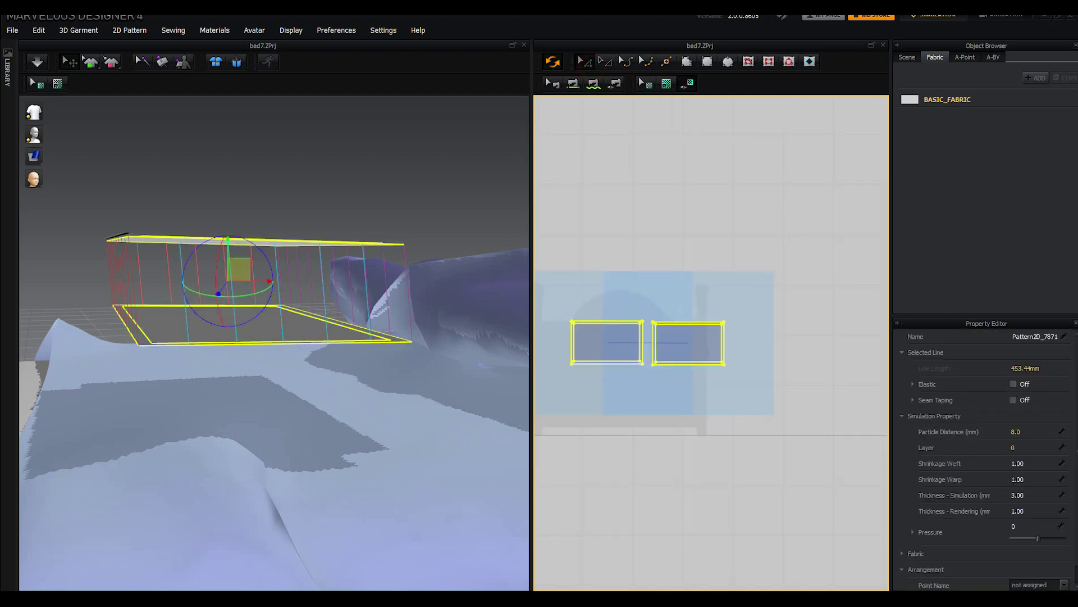
click(1020, 432)
text(5)
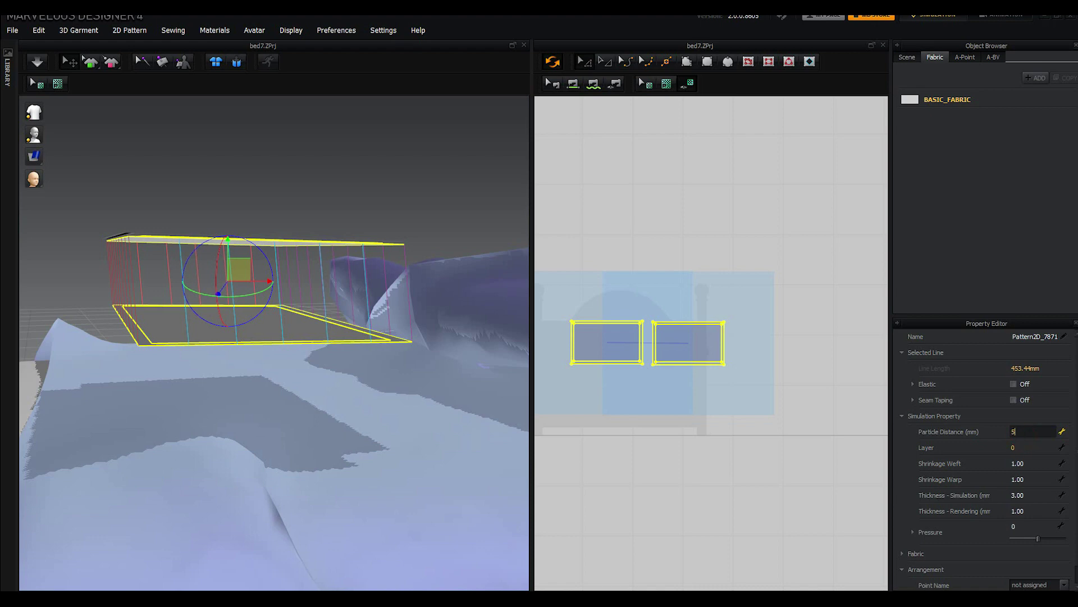
key(Return)
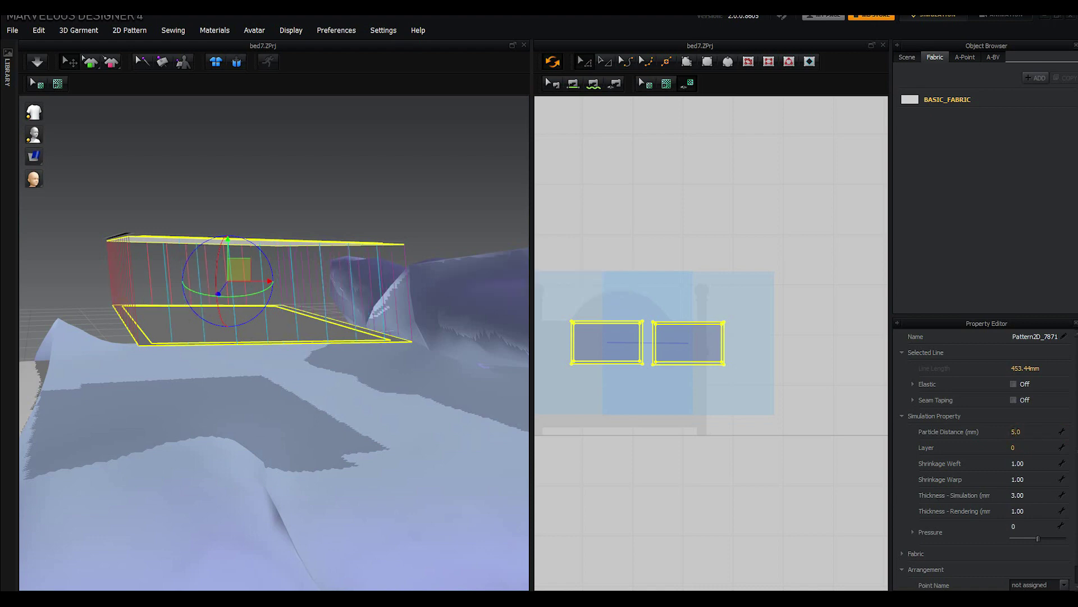
mouse_move(335, 390)
right_down()
mouse_move(315, 404)
mouse_move(370, 348)
right_up()
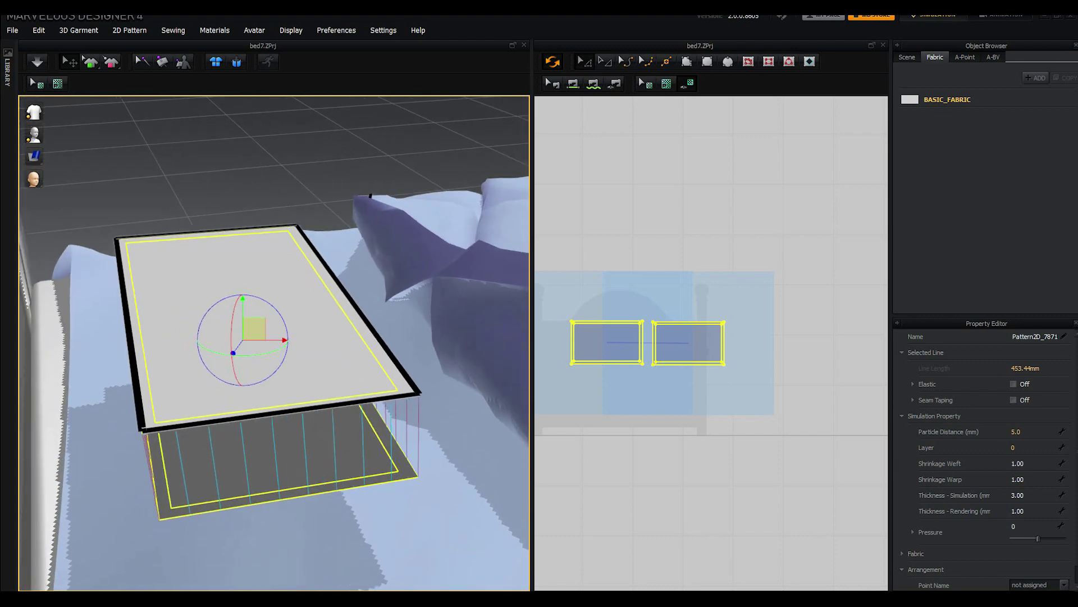
Step: Simulate until the panels puff into a pillow on the bed, then stop and deselect
key(space)
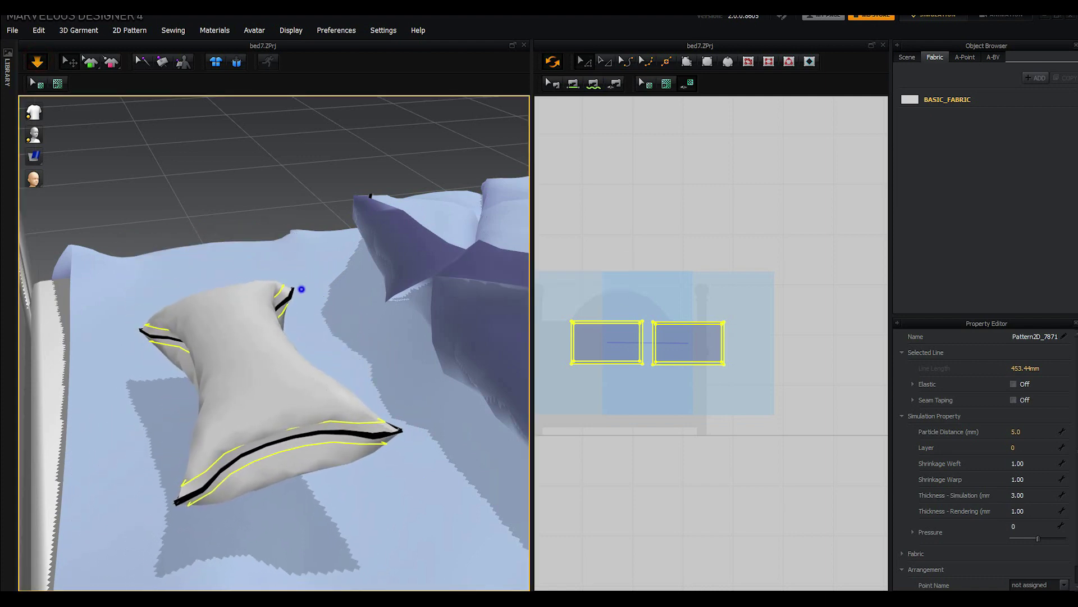
mouse_move(301, 289)
right_down()
mouse_move(359, 303)
mouse_move(315, 326)
mouse_move(280, 264)
right_up()
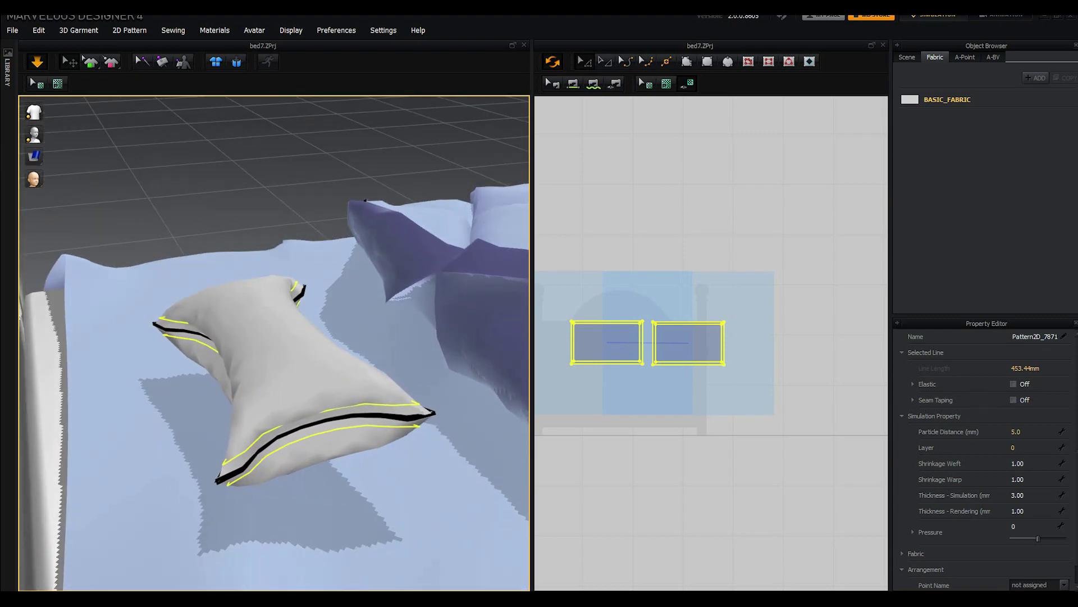
key(space)
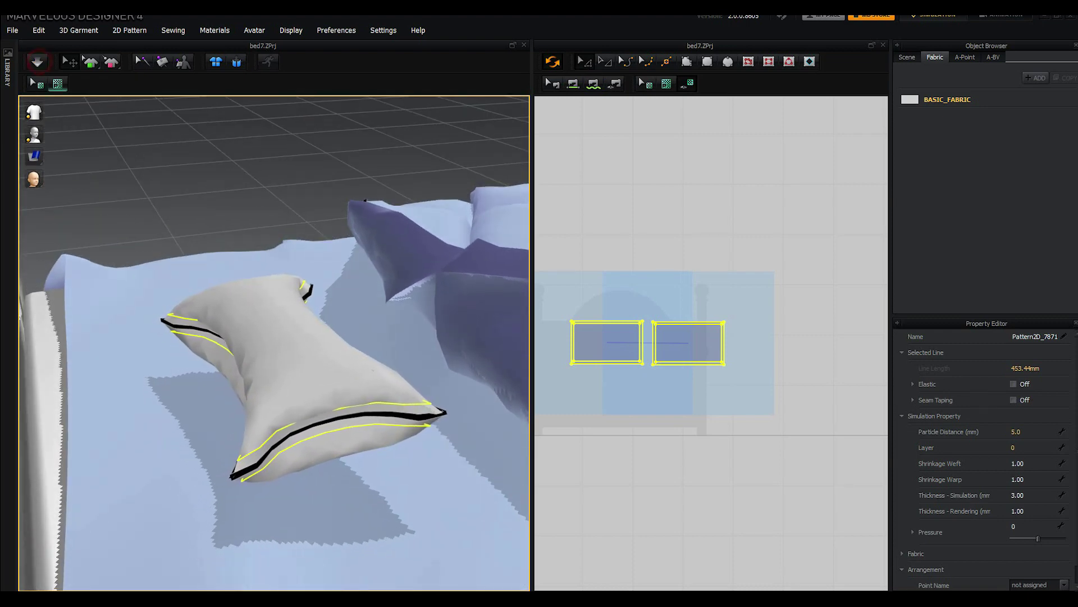
mouse_move(292, 270)
right_down()
mouse_move(325, 309)
mouse_move(365, 286)
mouse_move(326, 295)
right_up()
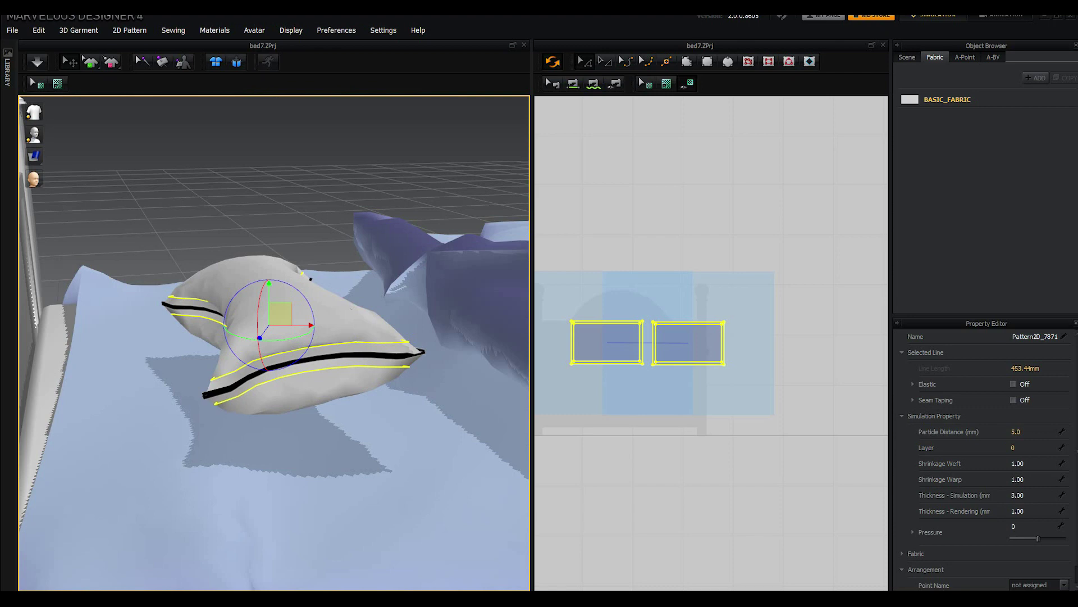
scroll(264, 331, up, 1)
scroll(264, 331, up, 2)
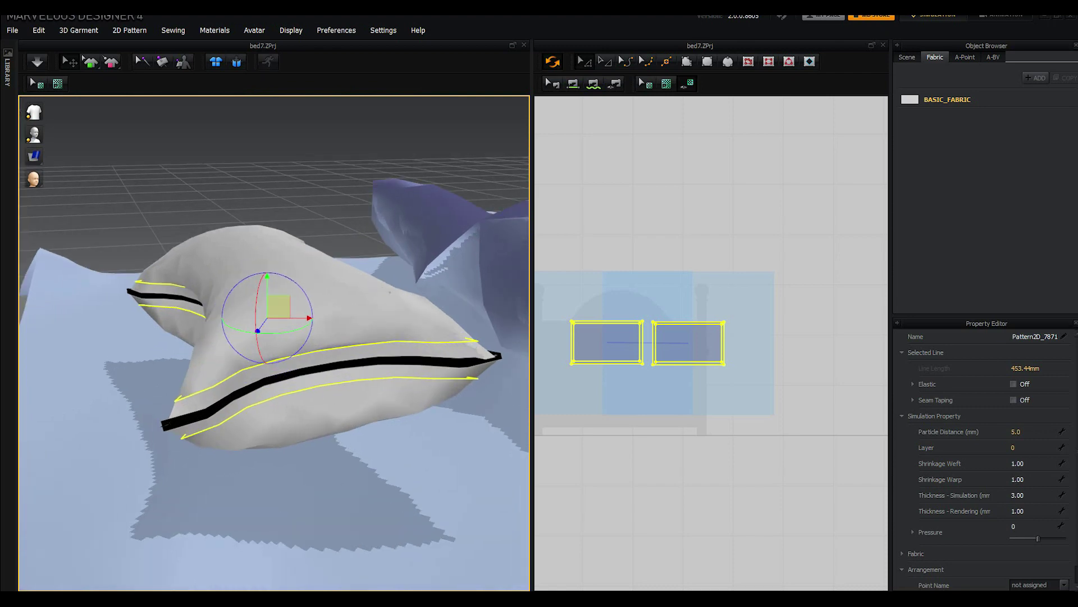
scroll(616, 378, up, 2)
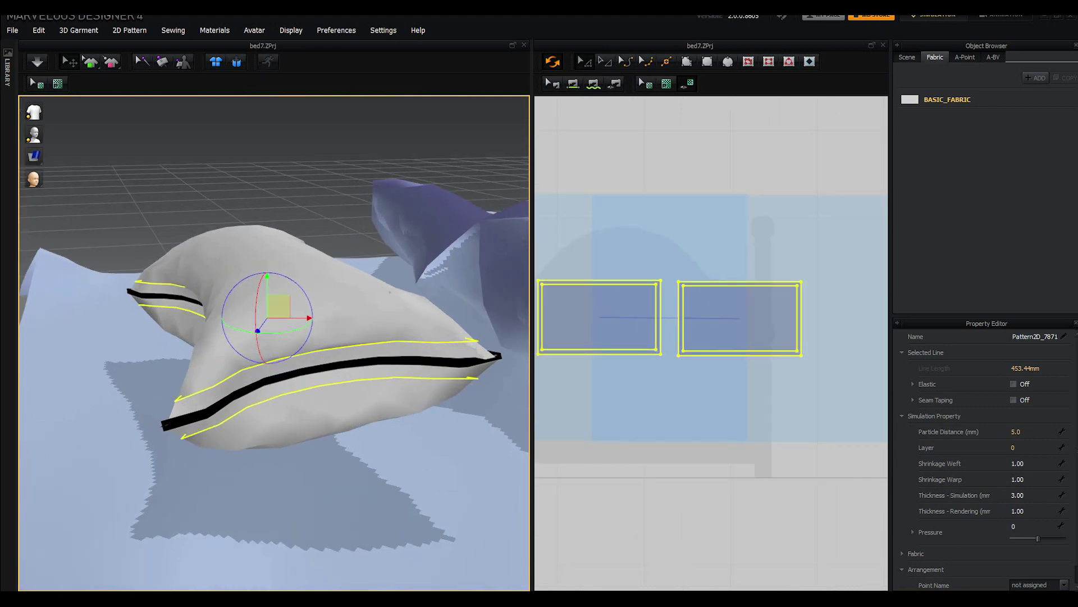
click(617, 191)
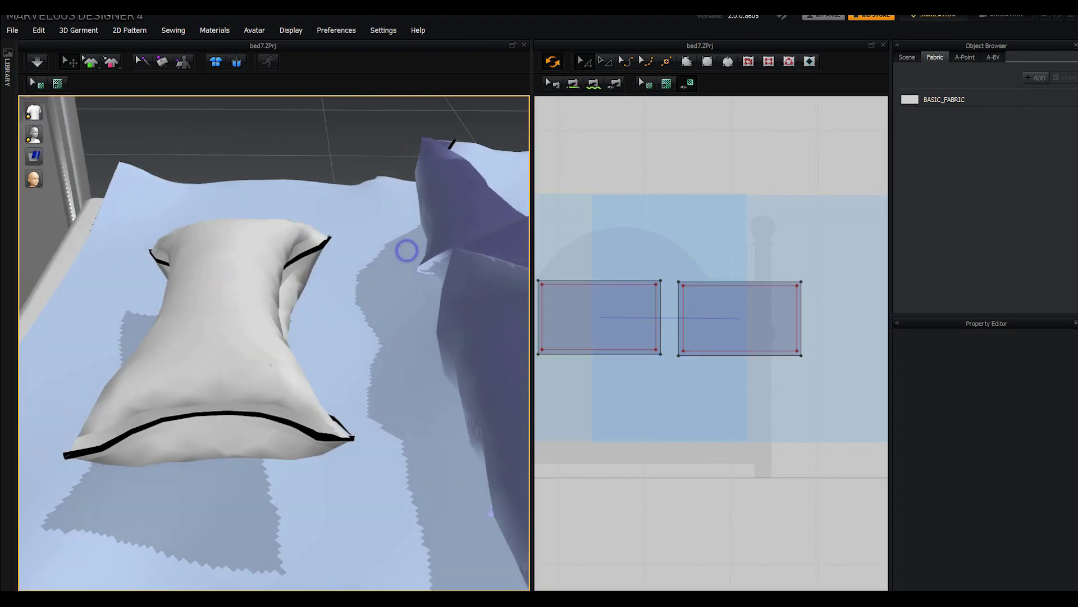
Step: Select the seam pairs on the pillow's top, bottom, inner and outer edges
right_drag(404, 247, 405, 354)
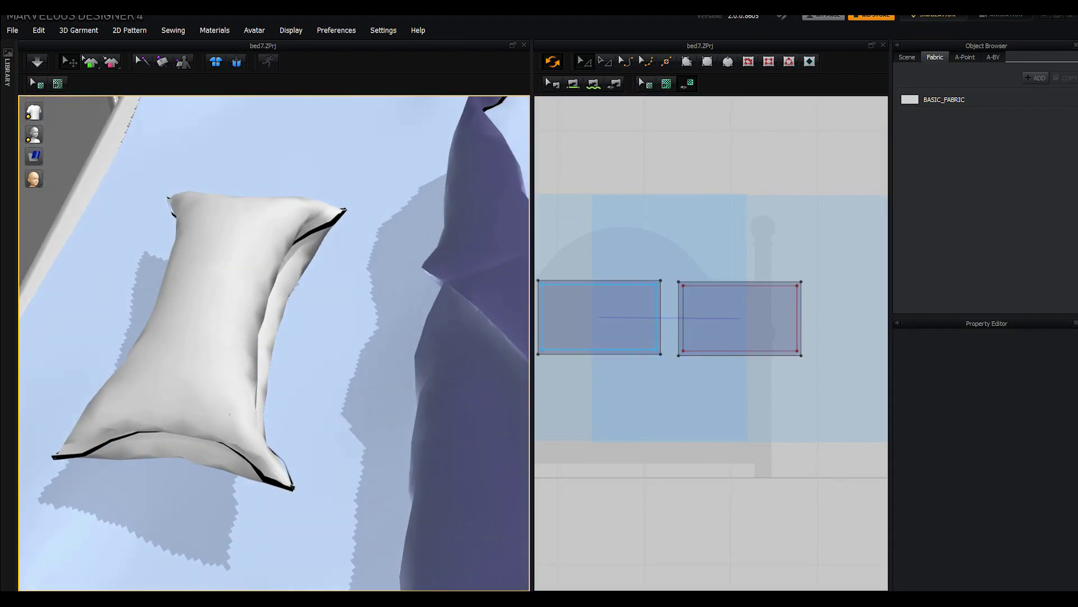
right_drag(674, 394, 709, 398)
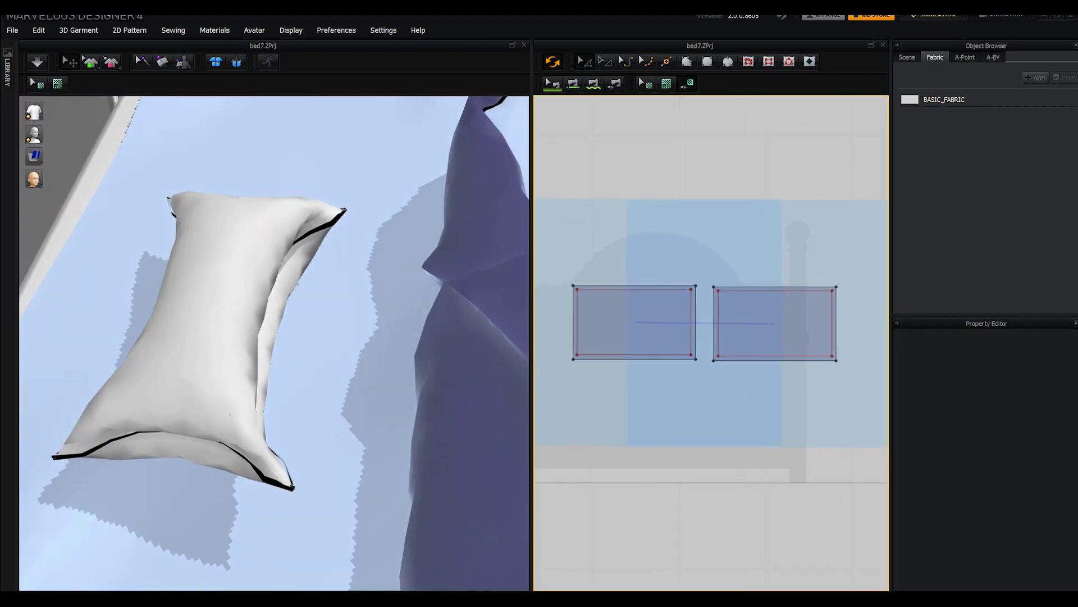
click(553, 85)
click(657, 285)
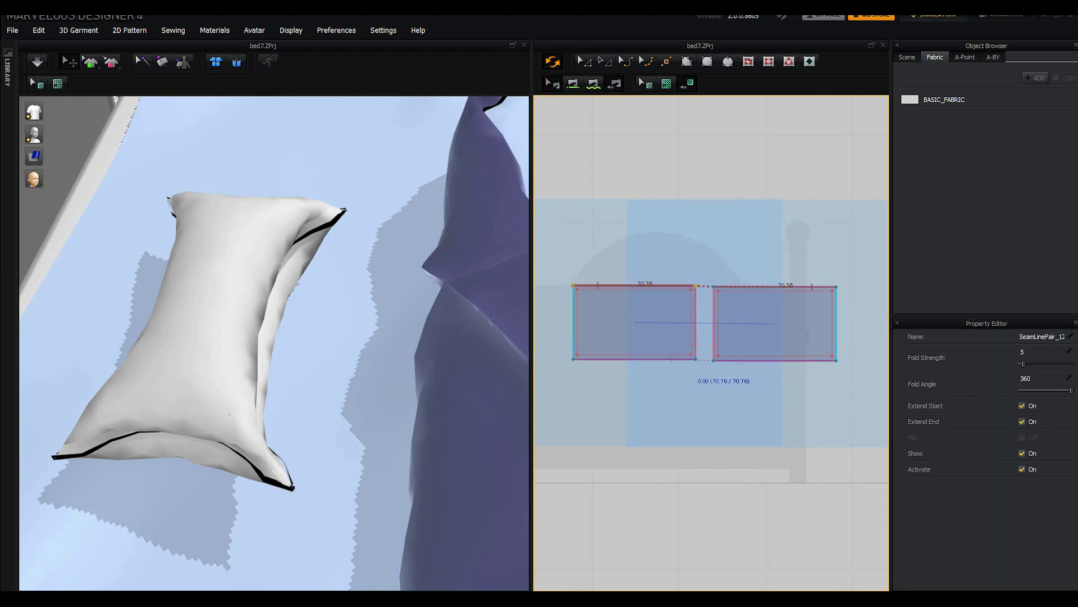
click(685, 361)
click(713, 333)
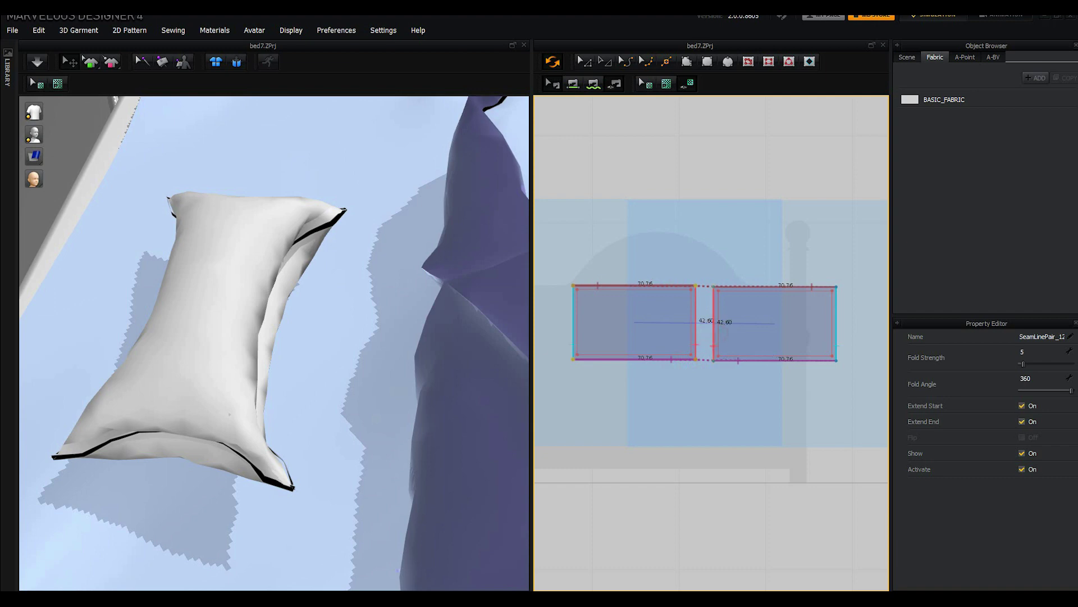
click(836, 336)
Step: Change the selected seams' fold angle to 250, then to 180
click(1042, 378)
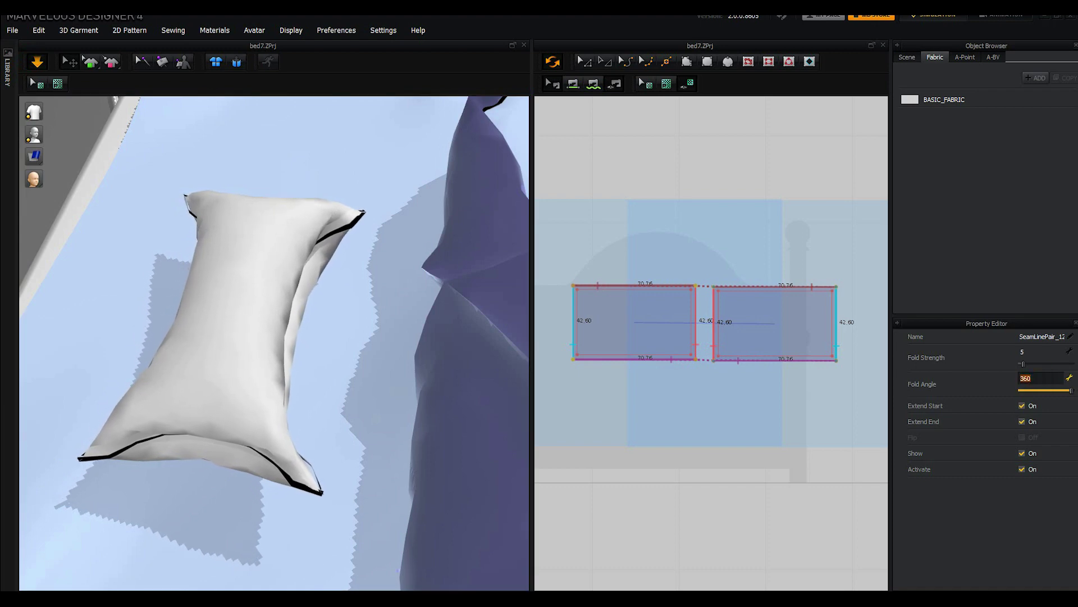
text(250)
key(Return)
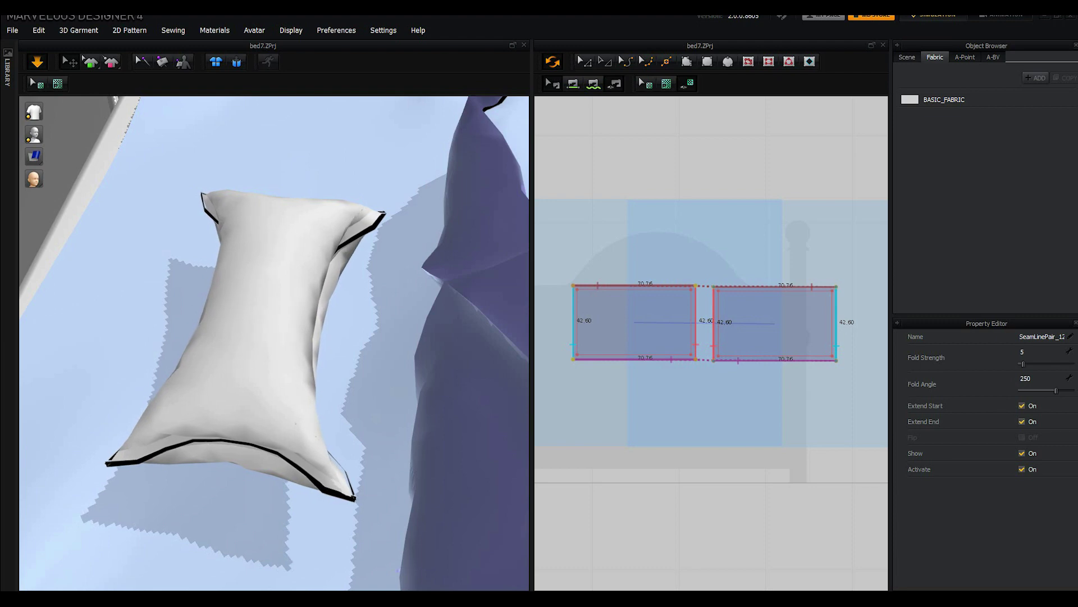
double_click(1039, 378)
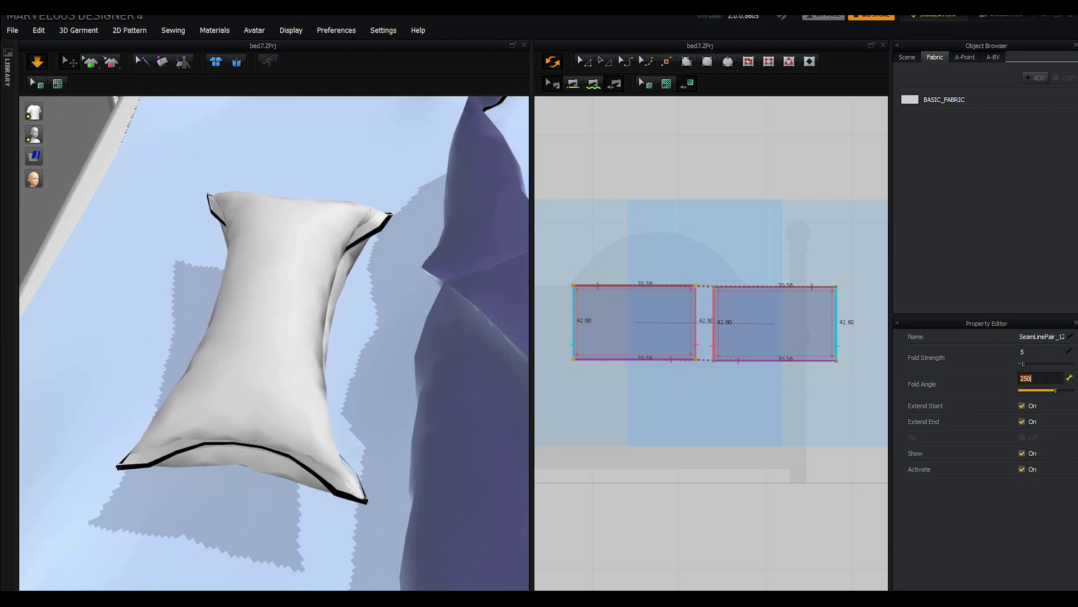
text(180)
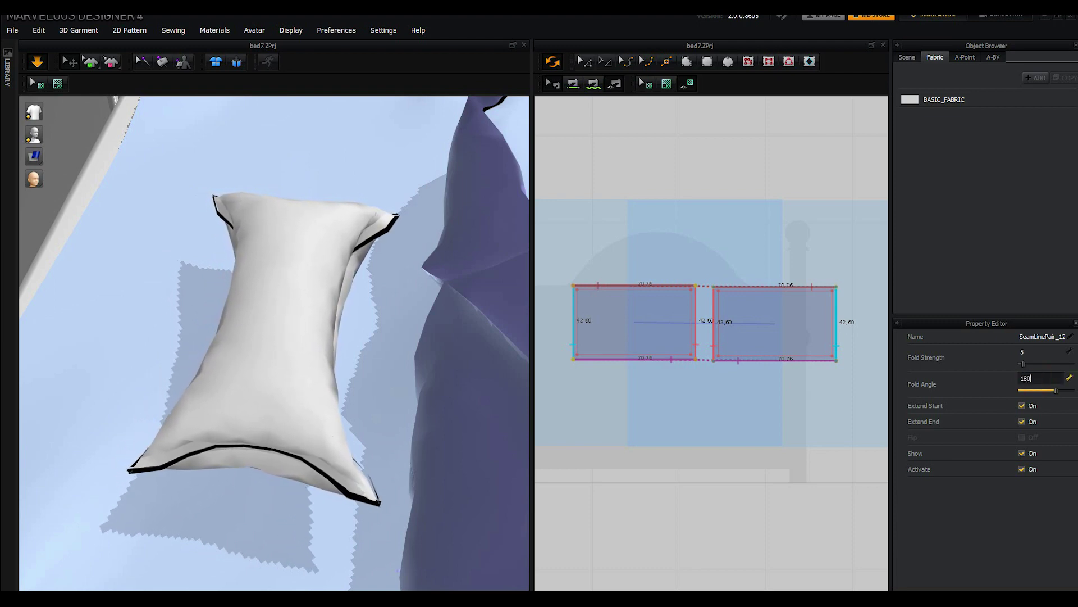
key(Return)
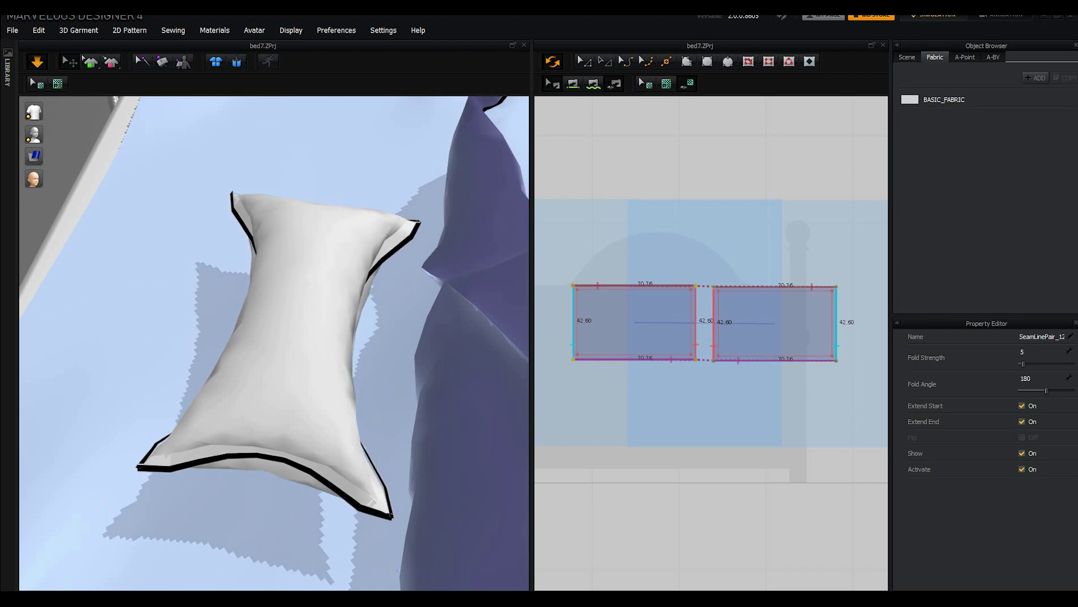
click(580, 60)
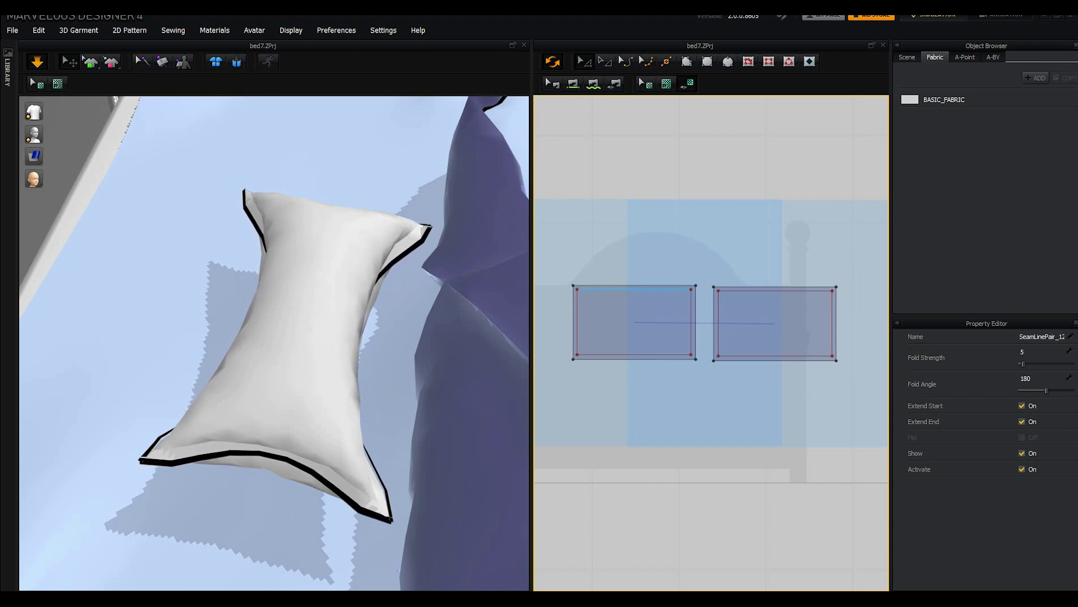
Step: Set the left pillow panel's fold angle to 180, then change it to 5
click(624, 308)
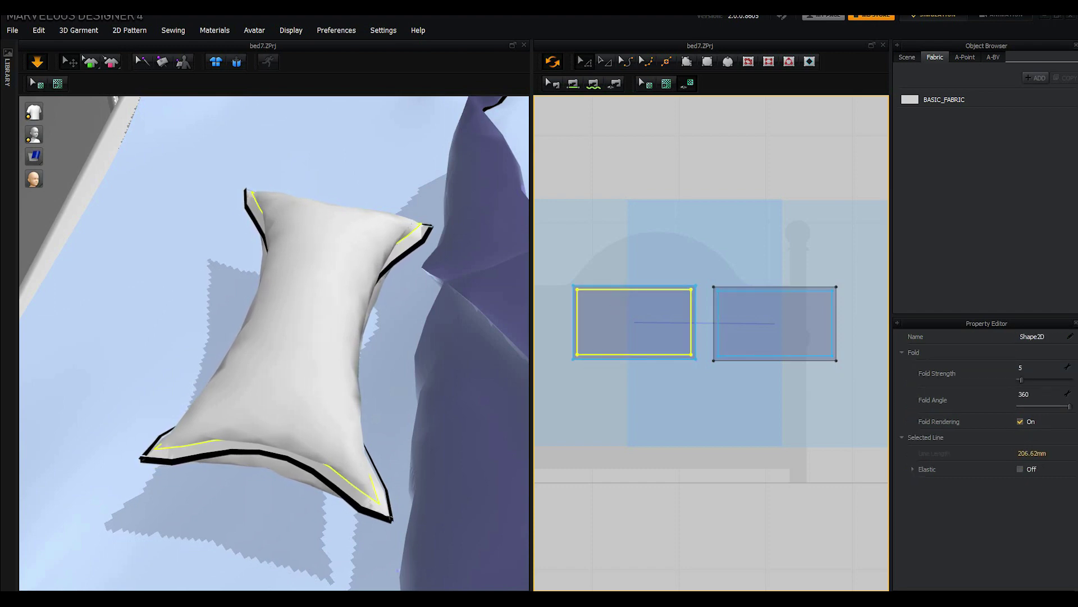
double_click(1034, 393)
text(180)
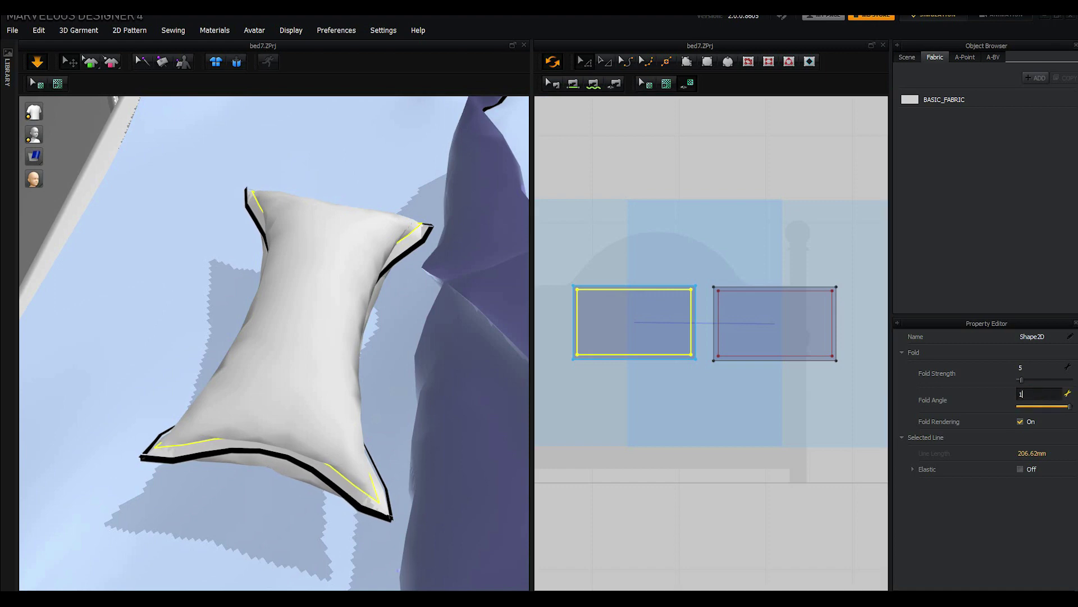
key(Return)
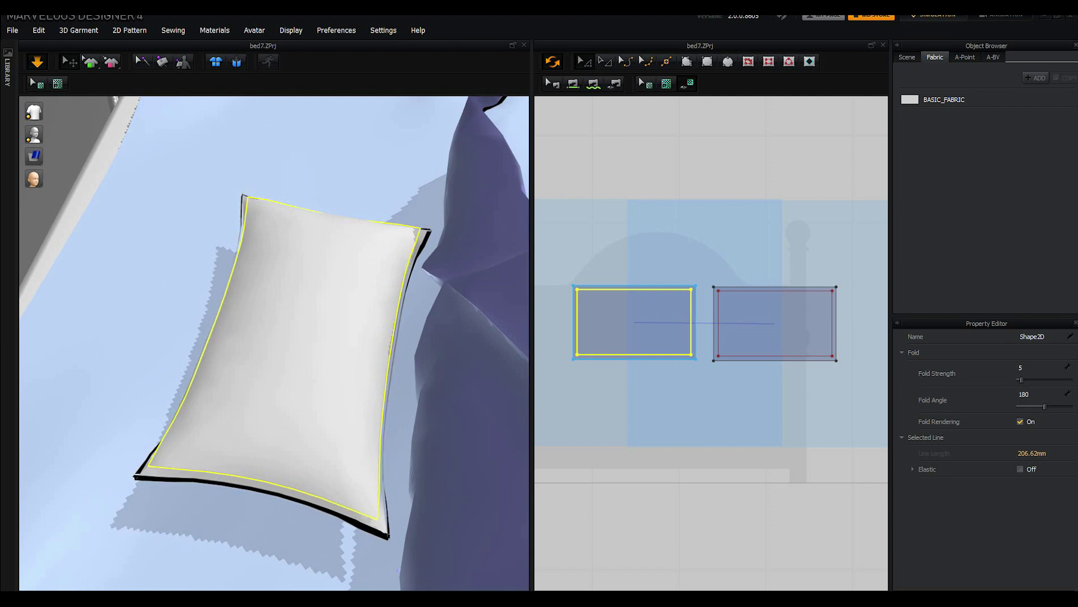
double_click(1028, 394)
text(2)
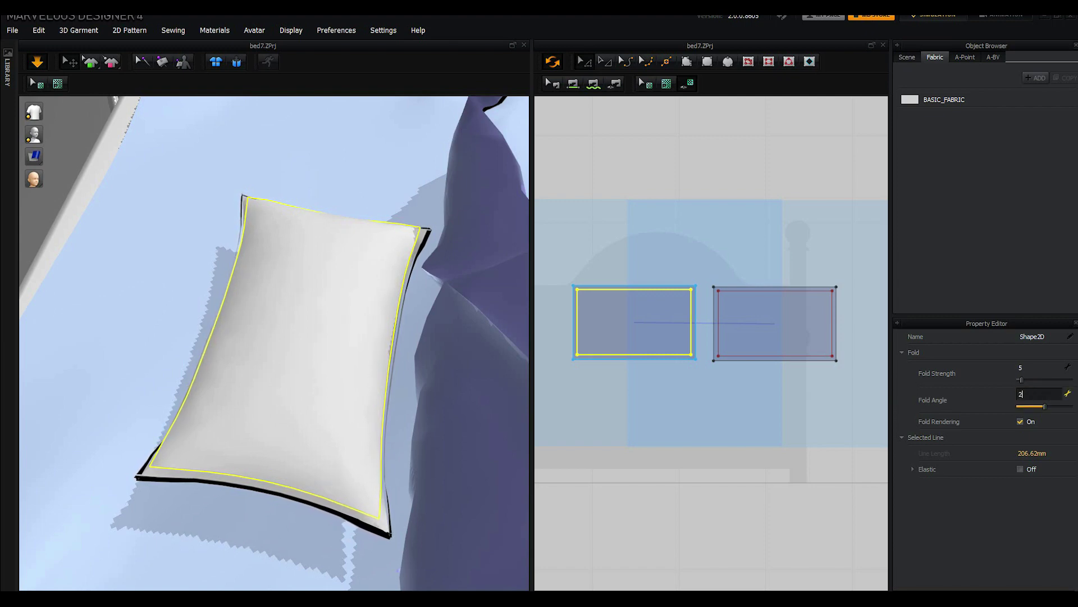
text(50)
key(Return)
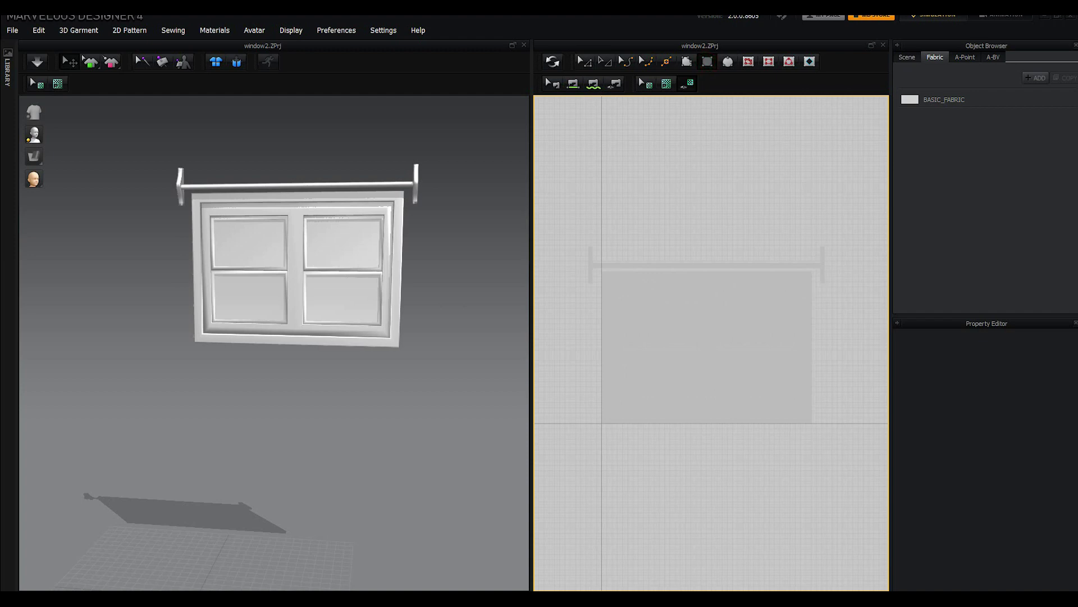
Step: Draw a tall rectangle over the window's left side, then a thin strip along its top edge
drag(602, 262, 714, 561)
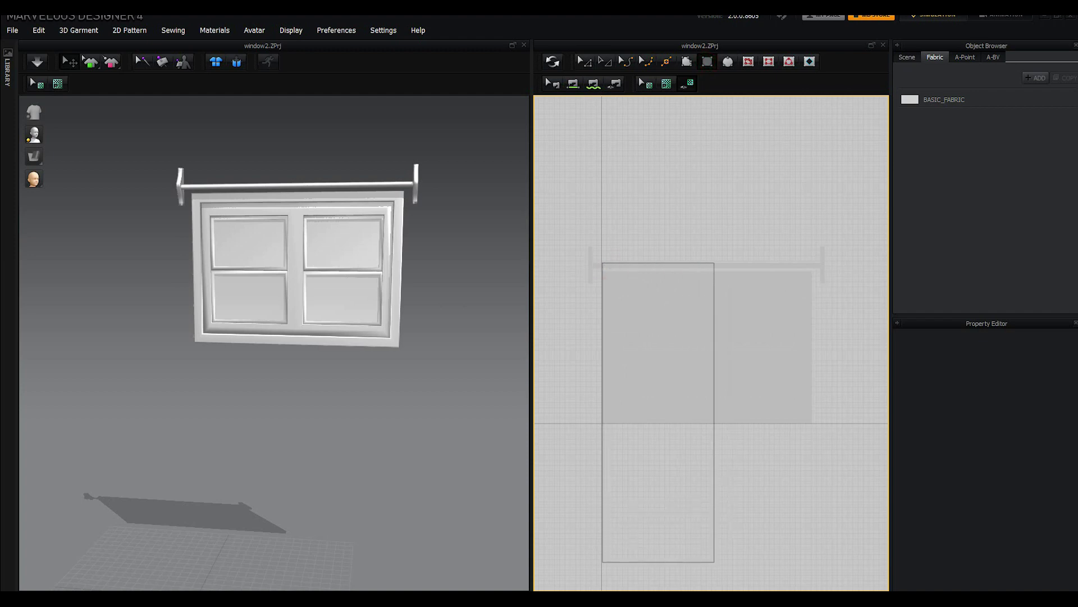
drag(714, 561, 711, 553)
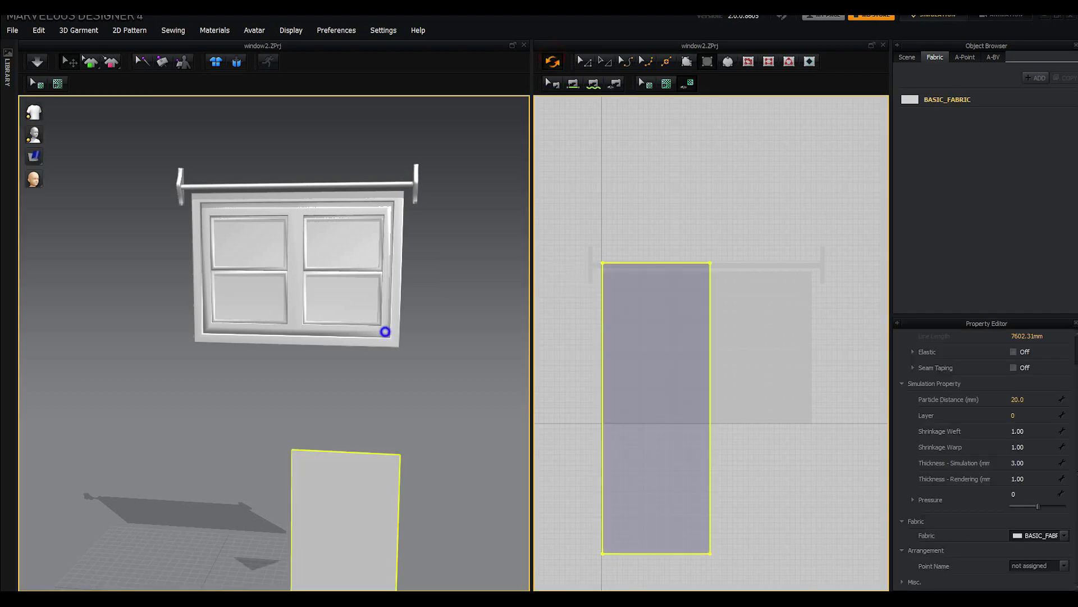
mouse_move(386, 331)
right_down()
mouse_move(416, 337)
mouse_move(388, 348)
right_up()
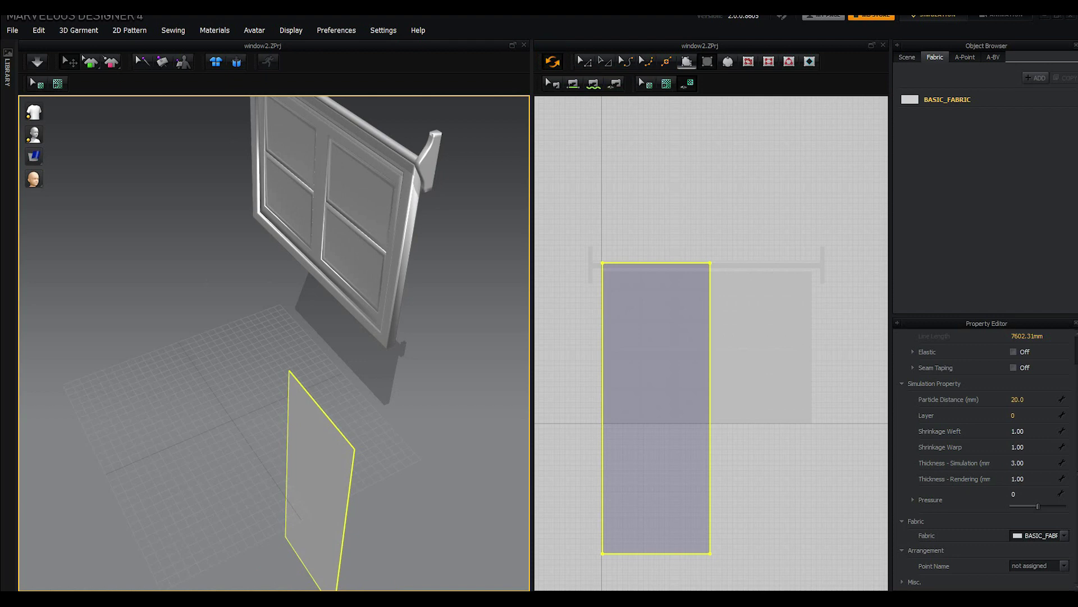
scroll(614, 256, up, 2)
scroll(614, 256, up, 2)
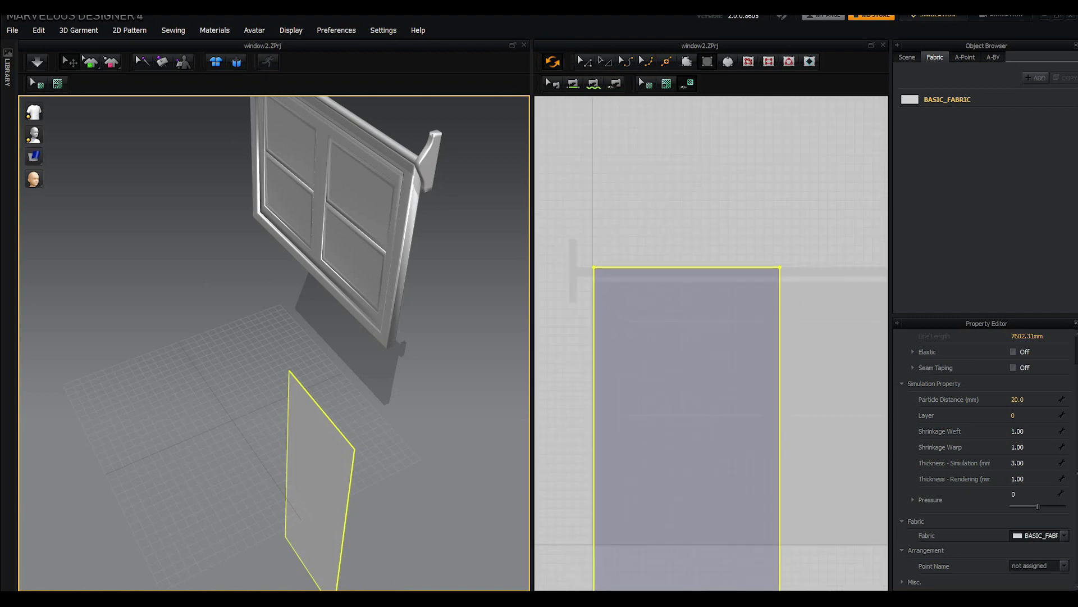
drag(593, 263, 745, 251)
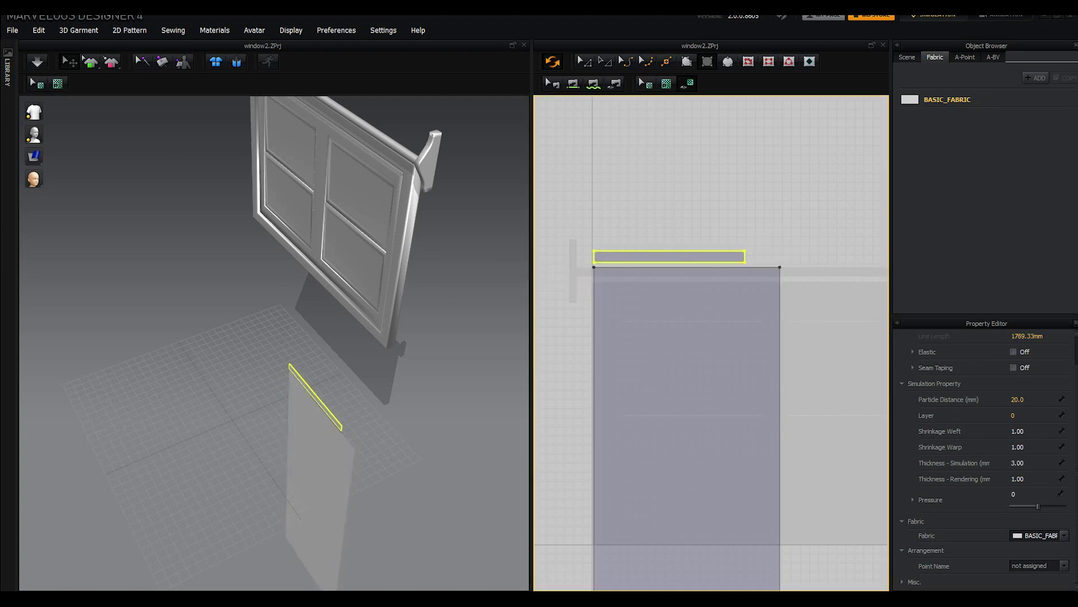
Step: Sew the thin strip's bottom edge to the curtain panel's top edge
click(574, 84)
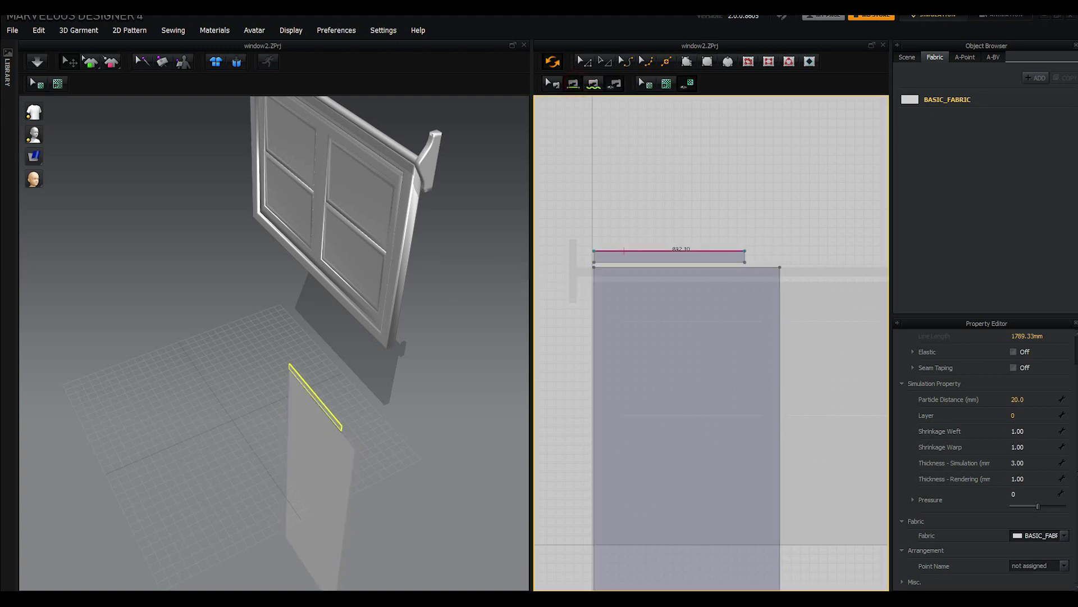
scroll(637, 253, up, 3)
click(642, 272)
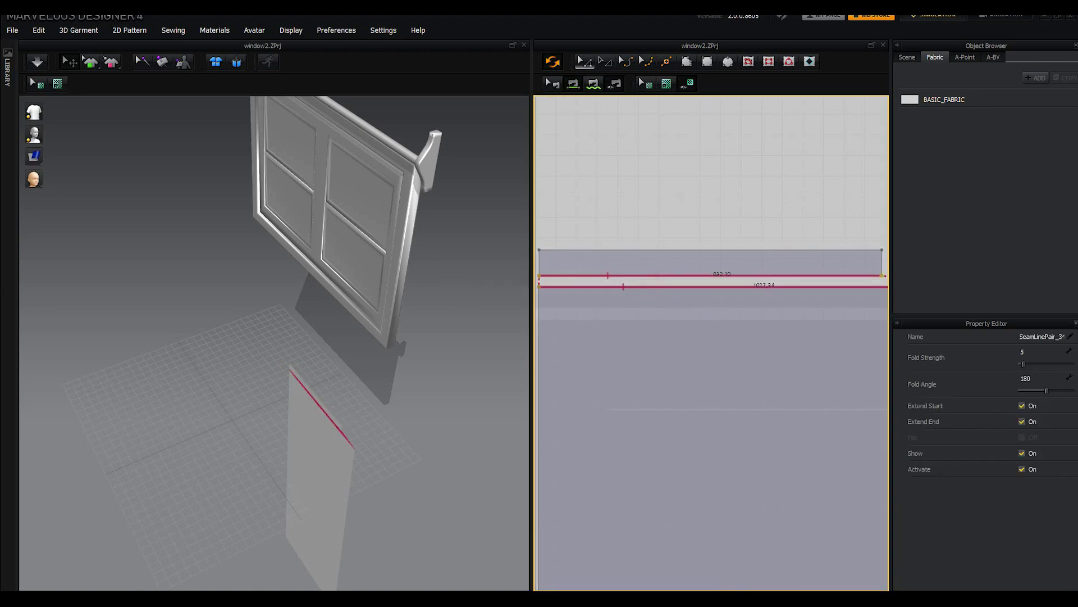
key(a)
Step: Draw another rectangle just above the thin strip
scroll(654, 308, down, 3)
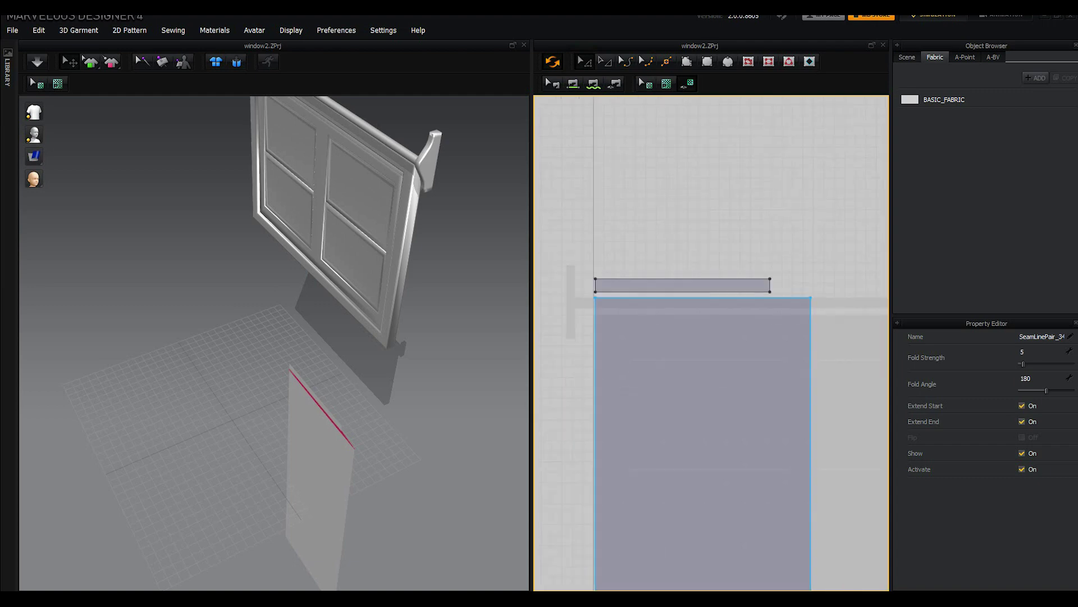
scroll(637, 280, down, 2)
scroll(637, 280, up, 1)
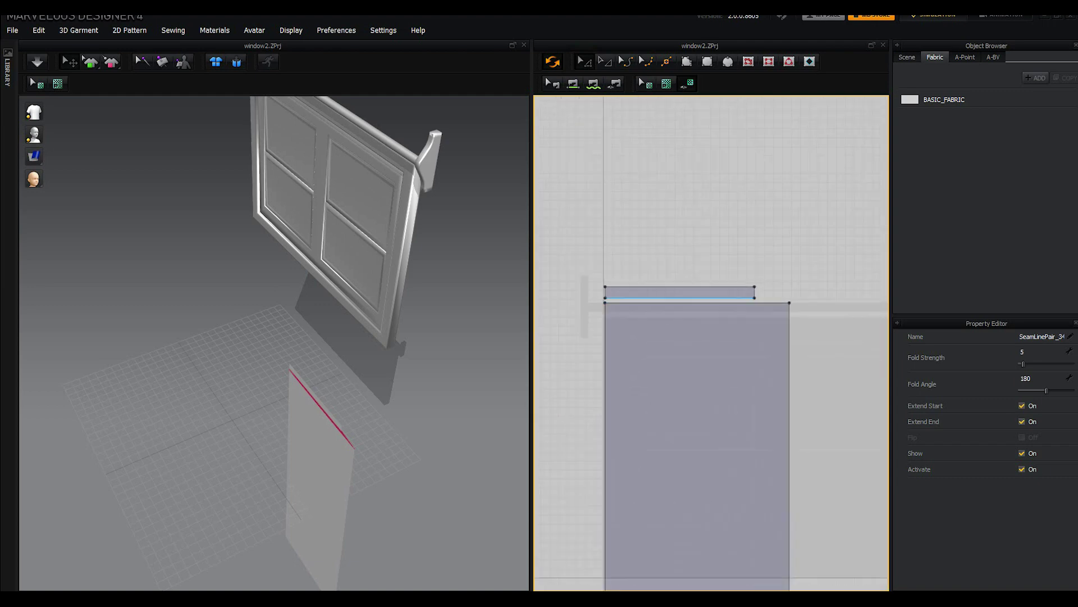
scroll(637, 281, up, 3)
scroll(646, 296, up, 1)
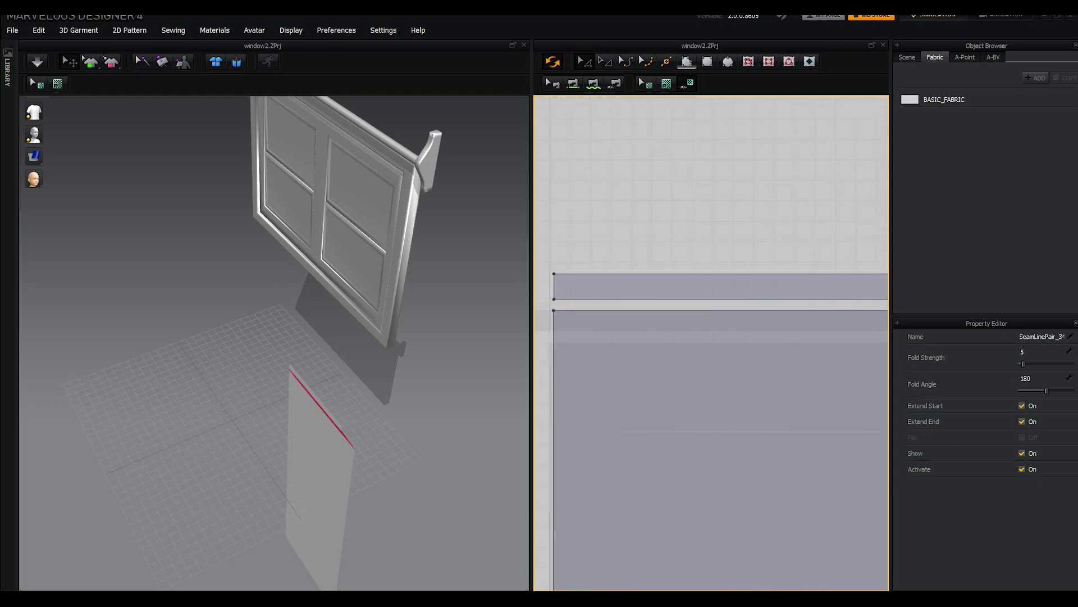
click(707, 61)
scroll(712, 344, down, 1)
scroll(711, 344, down, 1)
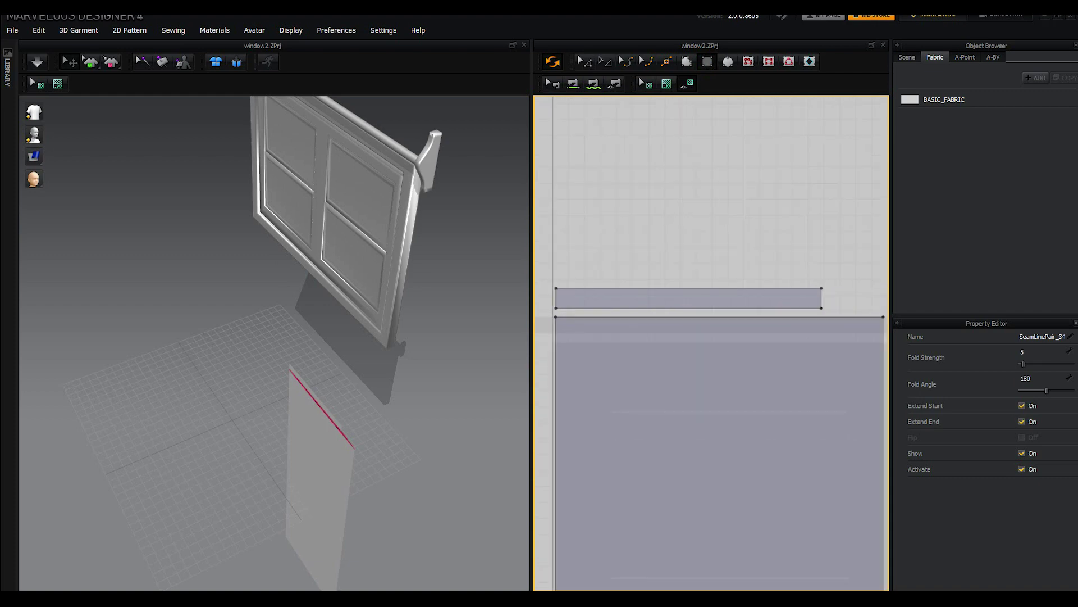
mouse_move(556, 280)
mouse_down()
mouse_move(819, 253)
mouse_move(820, 264)
mouse_move(821, 237)
mouse_up()
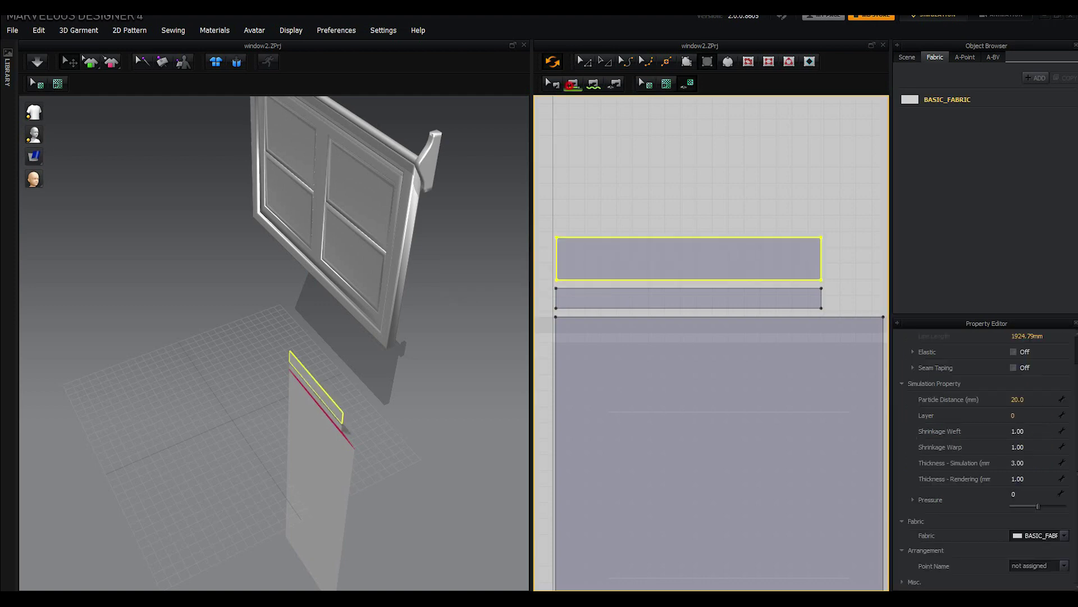
Step: Sew the new rectangle's bottom edge to the strip
key(m)
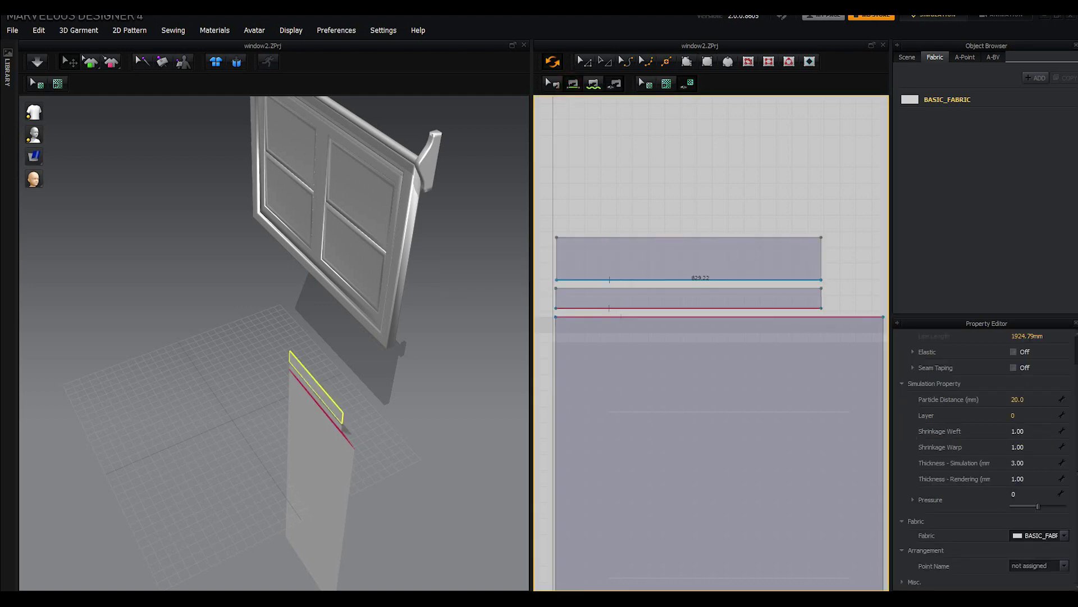
click(656, 279)
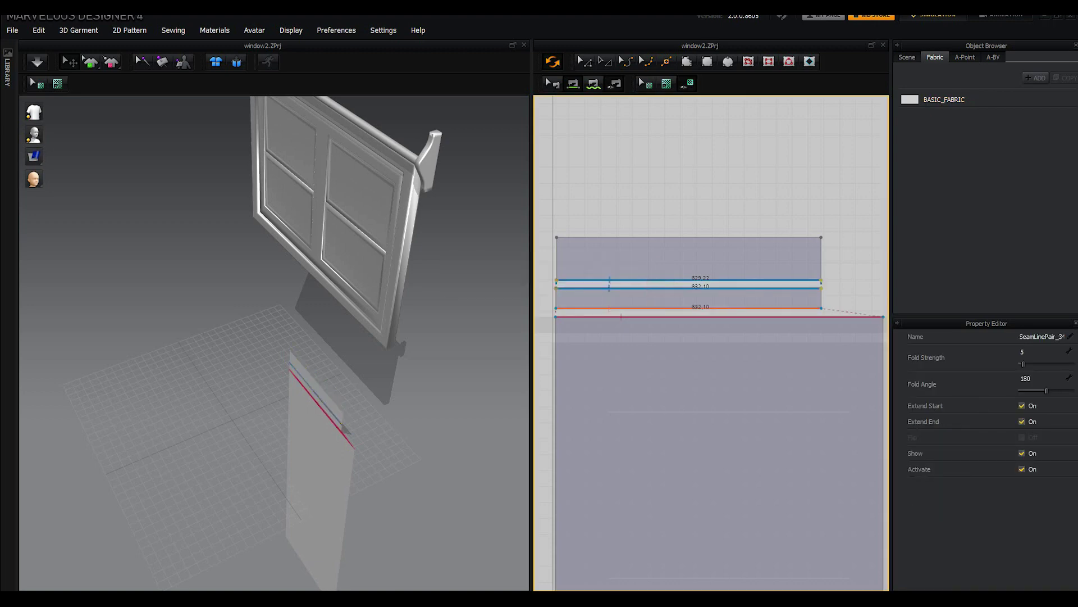
right_drag(365, 382, 298, 339)
scroll(337, 359, up, 4)
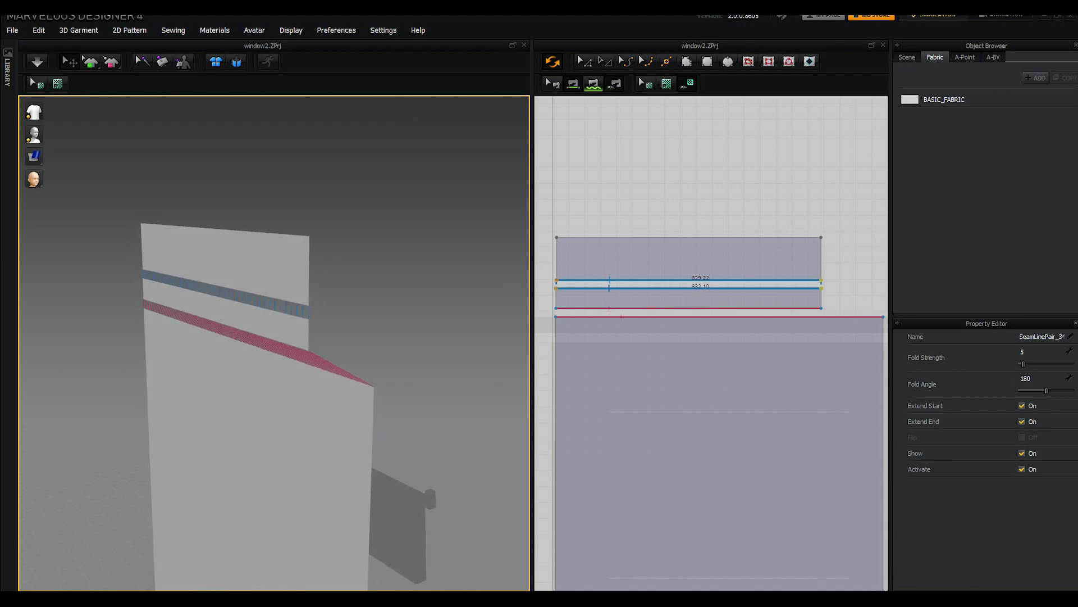
Step: Delete the extra upper rectangle and select the curtain panel and top strip
click(584, 62)
click(654, 248)
key(Delete)
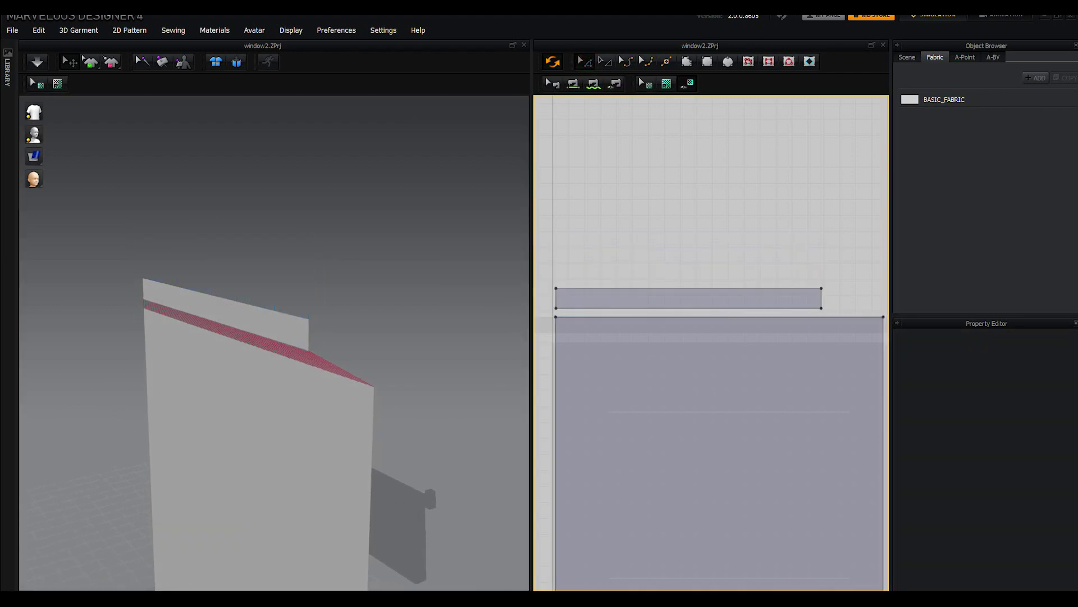
click(640, 330)
shift+click(649, 300)
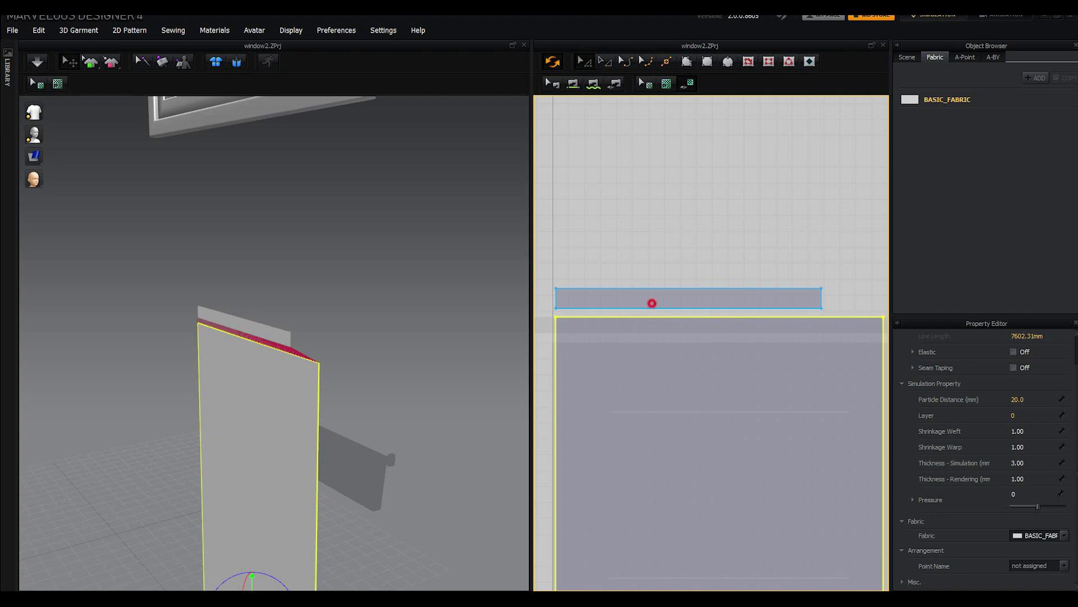
mouse_move(281, 337)
right_down()
mouse_move(196, 281)
mouse_move(75, 244)
right_up()
right_drag(225, 281, 224, 365)
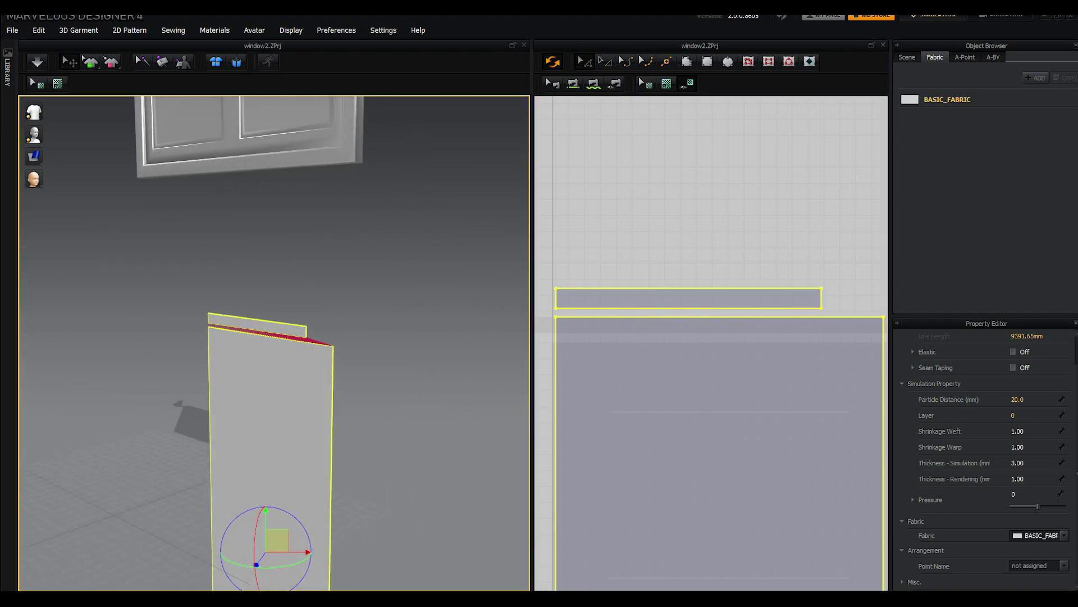
mouse_move(275, 337)
right_down()
mouse_move(275, 281)
mouse_move(275, 382)
mouse_move(292, 332)
mouse_move(438, 337)
right_up()
Step: Move and turn the curtain panel so it hangs squarely over the window's left side
right_drag(341, 454, 342, 481)
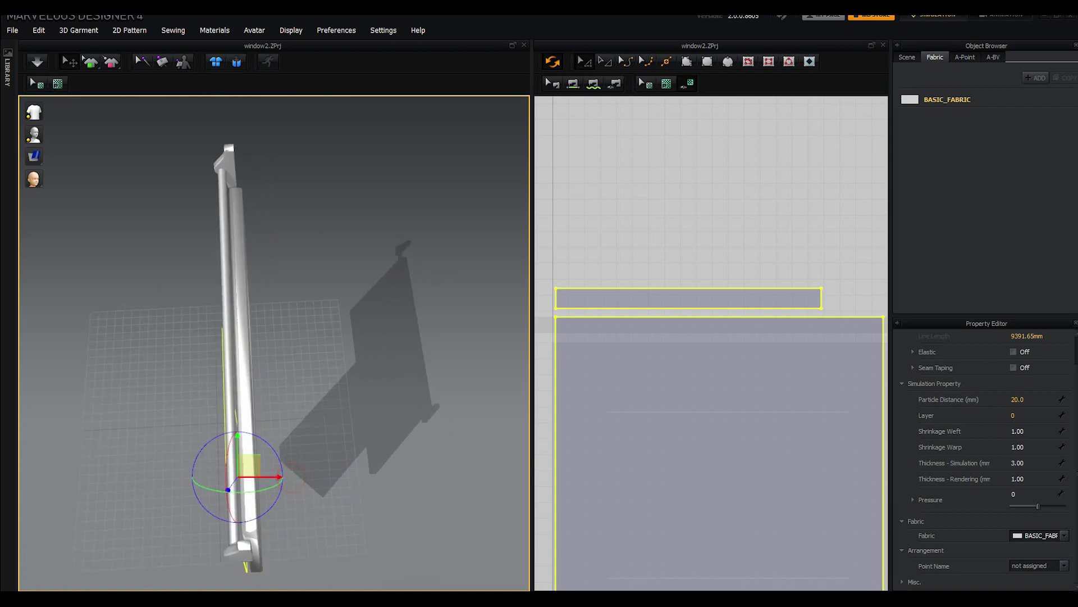
right_drag(257, 499, 168, 489)
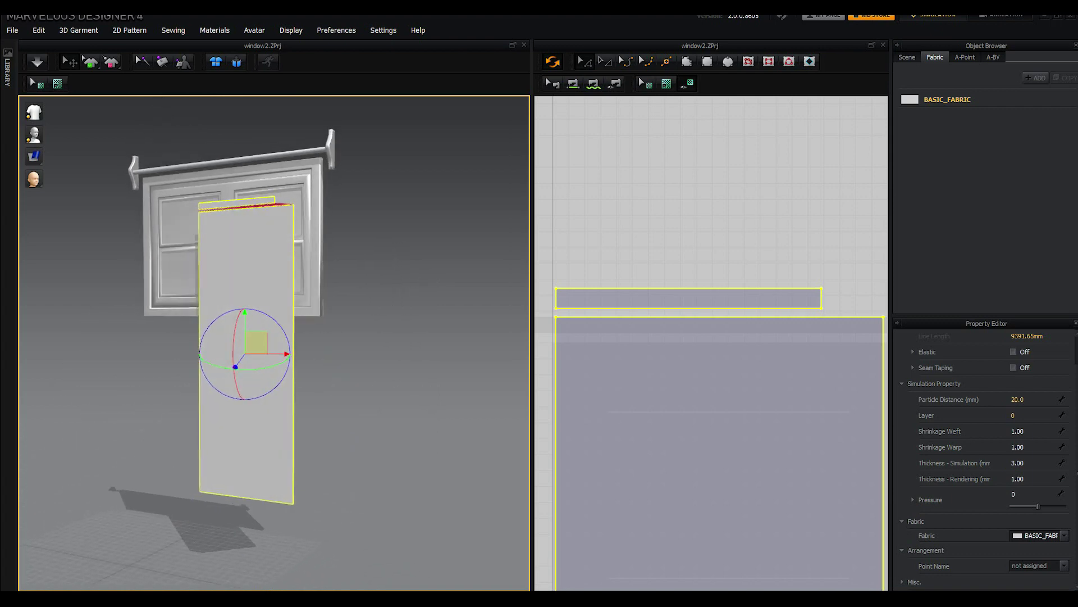
middle_drag(275, 337, 318, 419)
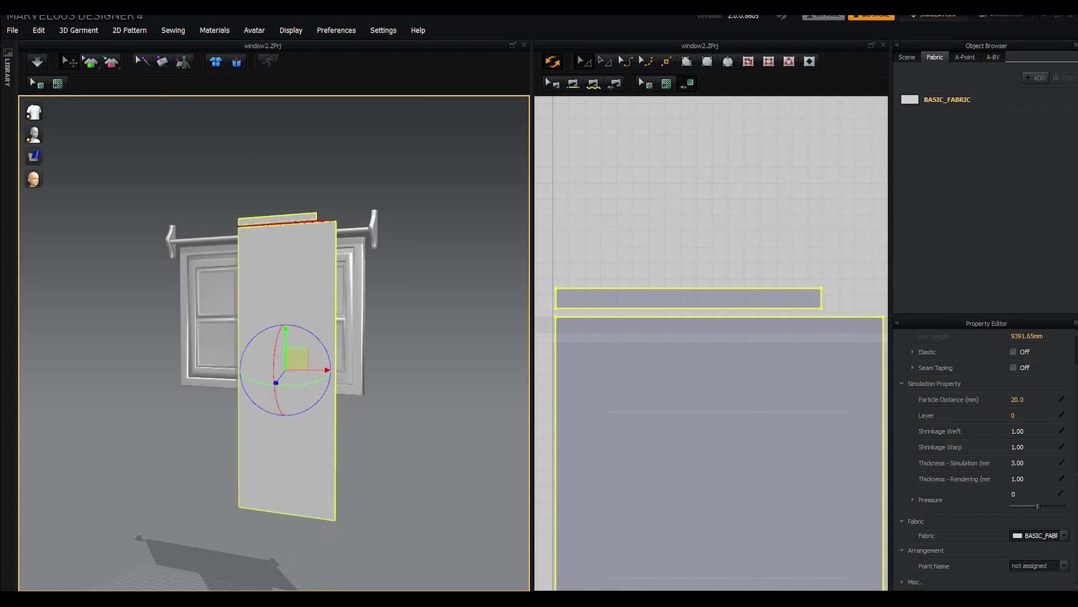
right_drag(283, 399, 356, 403)
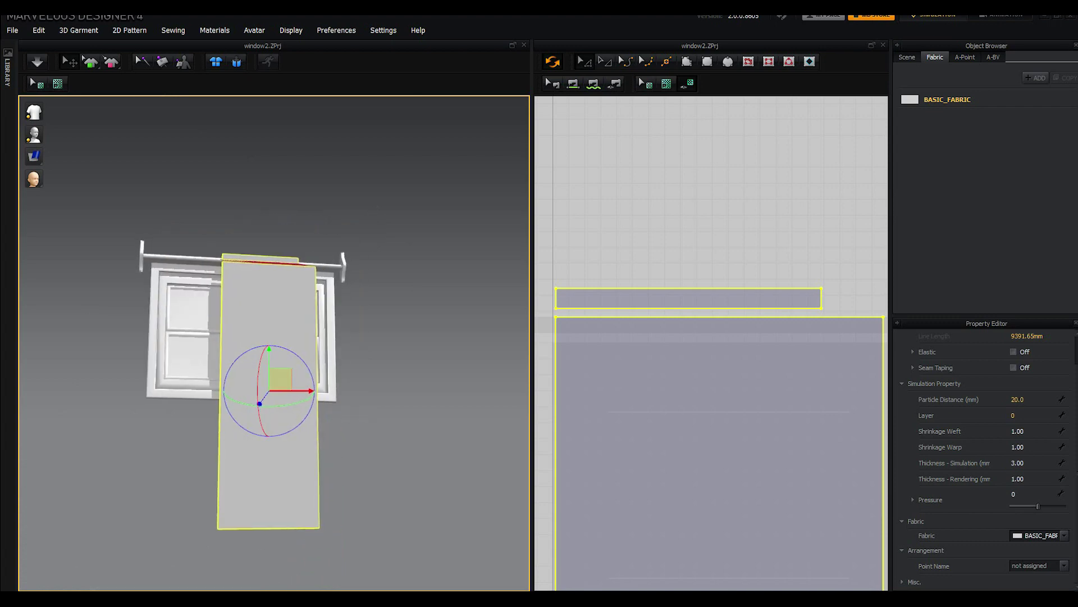
drag(280, 379, 219, 379)
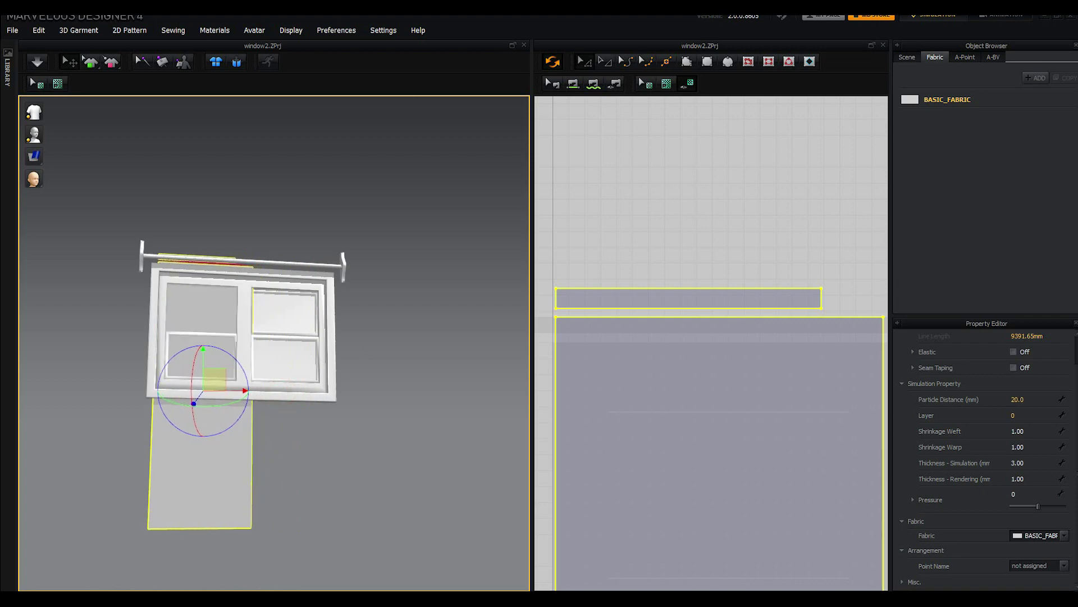
mouse_move(281, 393)
right_down()
mouse_move(360, 359)
mouse_move(438, 360)
right_up()
right_drag(393, 474, 359, 474)
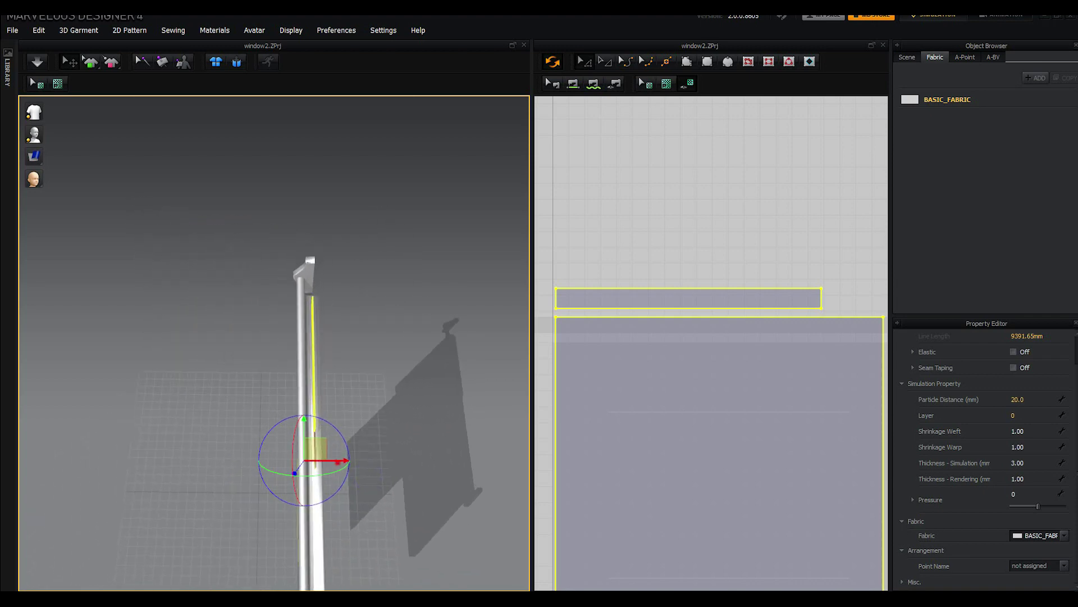
drag(264, 469, 247, 473)
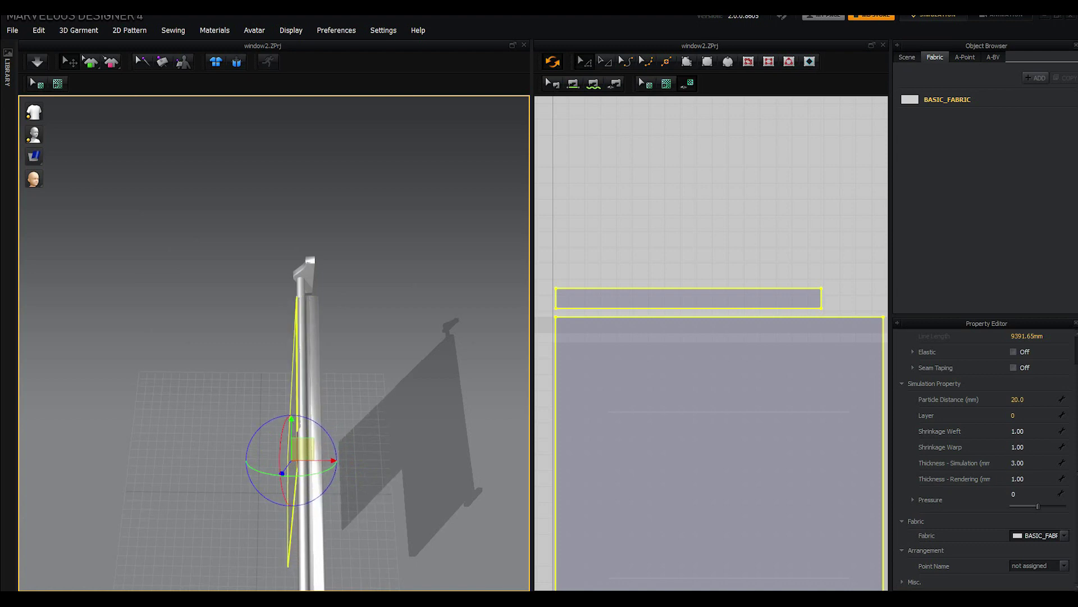
right_drag(247, 473, 318, 431)
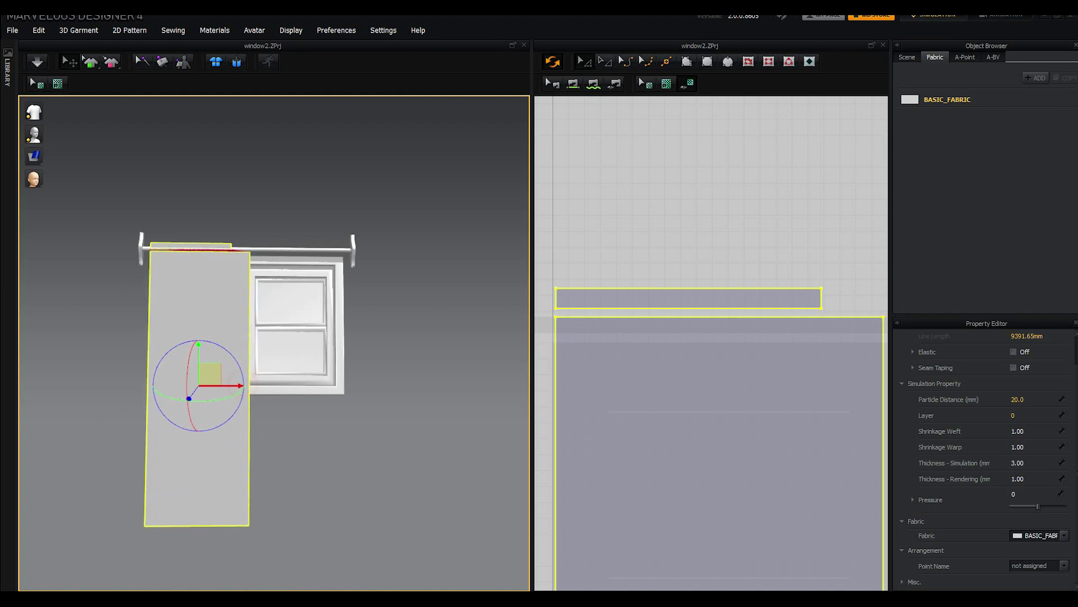
mouse_move(270, 387)
right_down()
mouse_move(346, 385)
mouse_move(264, 387)
mouse_move(264, 427)
right_up()
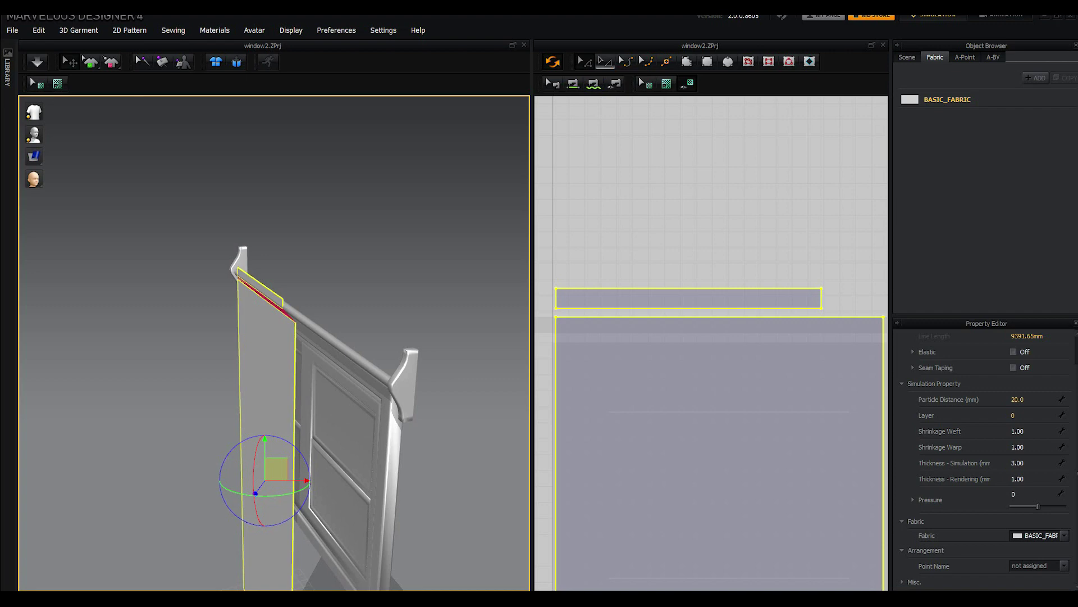
Step: Select the thin top strip in the 2D layout and bring up its options
click(604, 61)
click(581, 61)
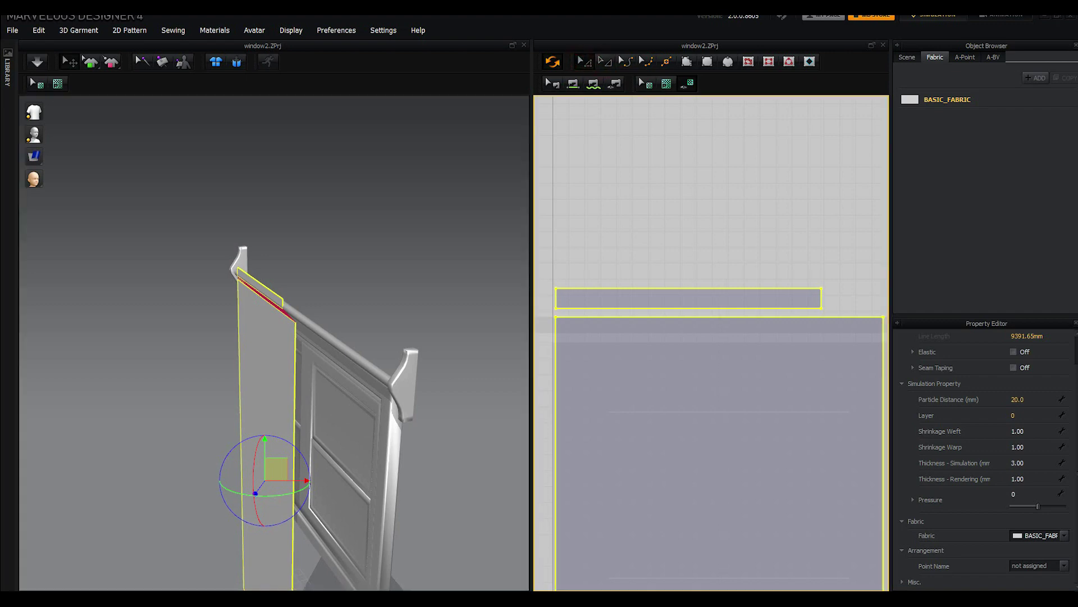
click(636, 258)
click(638, 296)
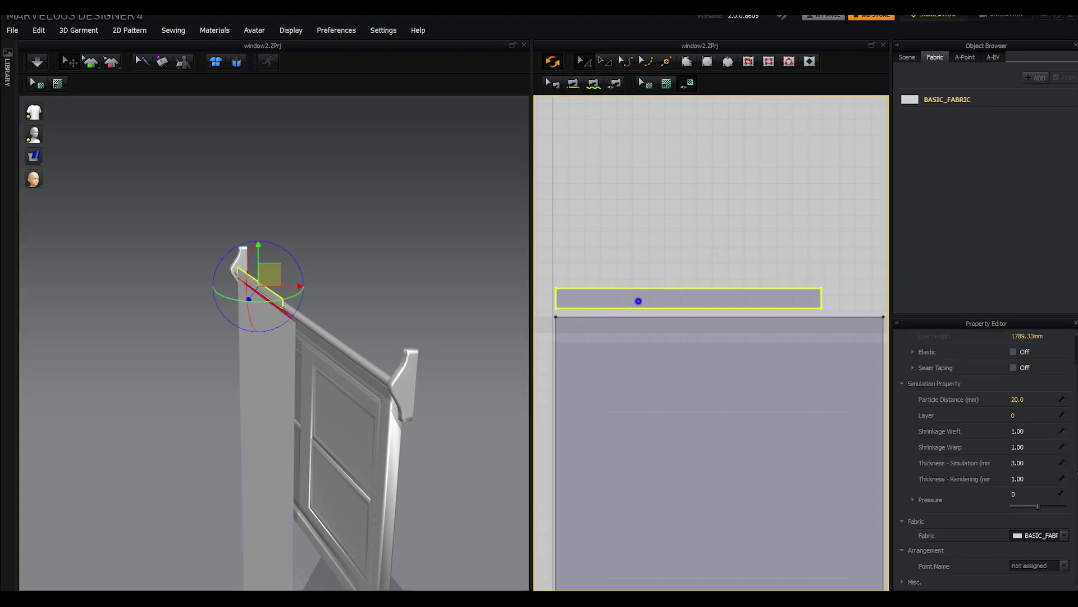
right_click(638, 302)
Step: Copy the top strip and paste the duplicate just above the original
click(663, 344)
right_click(647, 256)
click(677, 266)
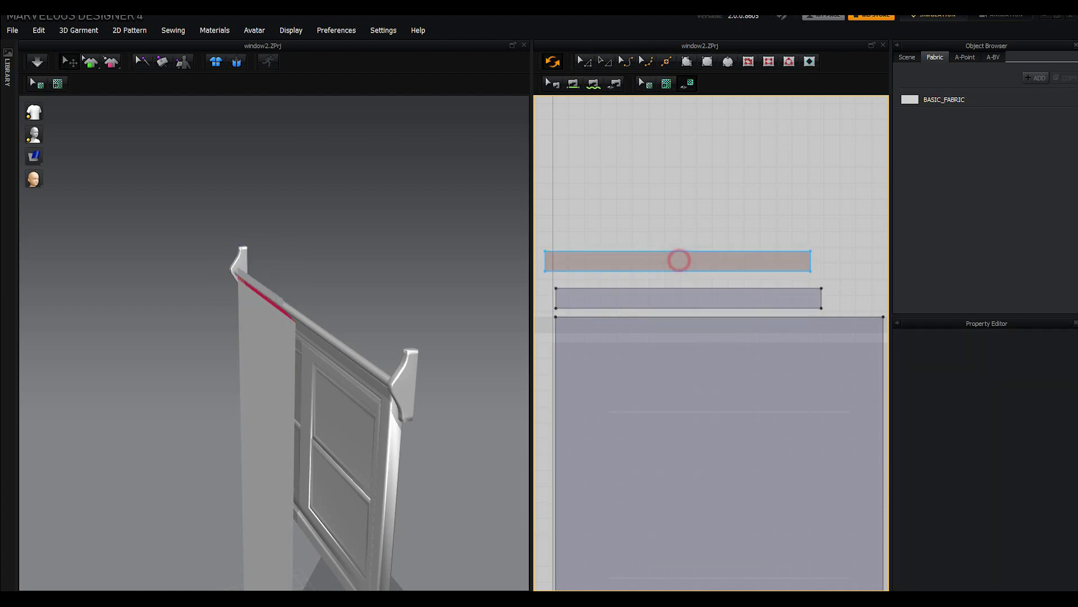
drag(677, 264, 690, 272)
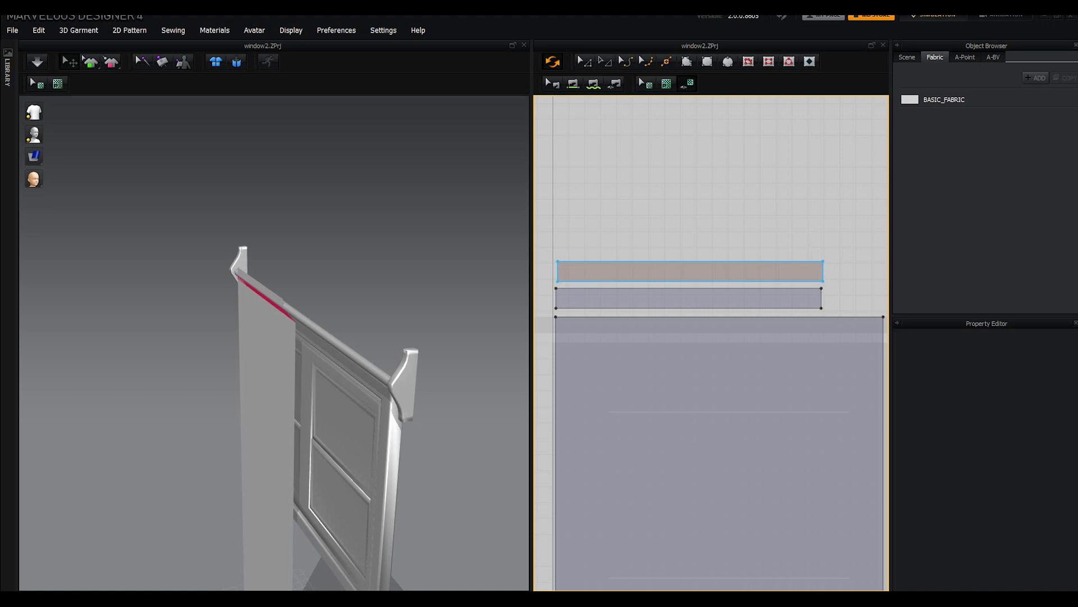
click(691, 272)
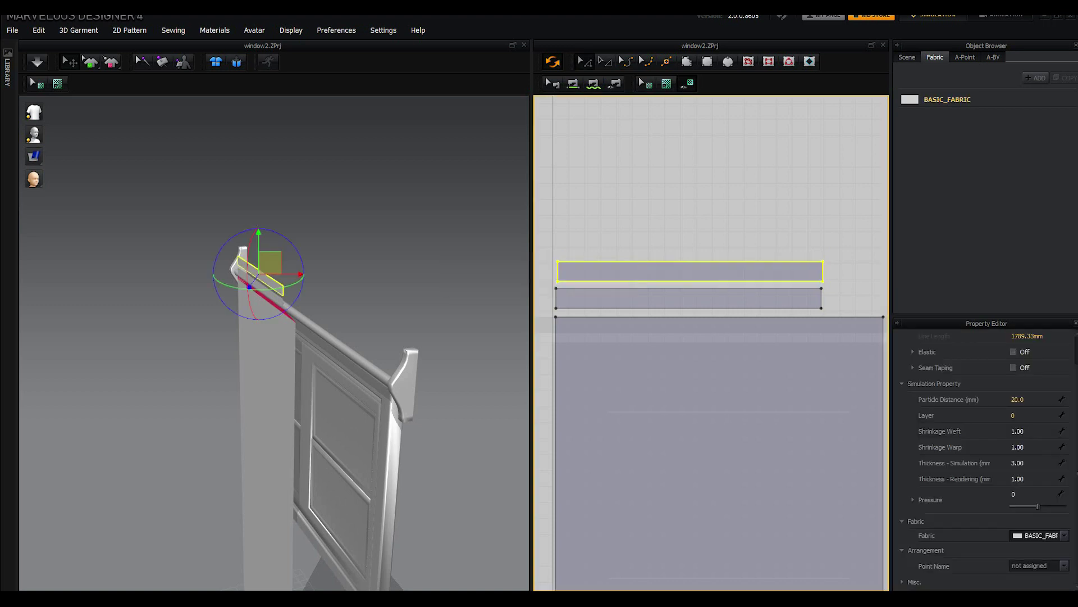
Step: Mirror the duplicate strip horizontally and position it over the curtain rod
right_drag(401, 279, 432, 292)
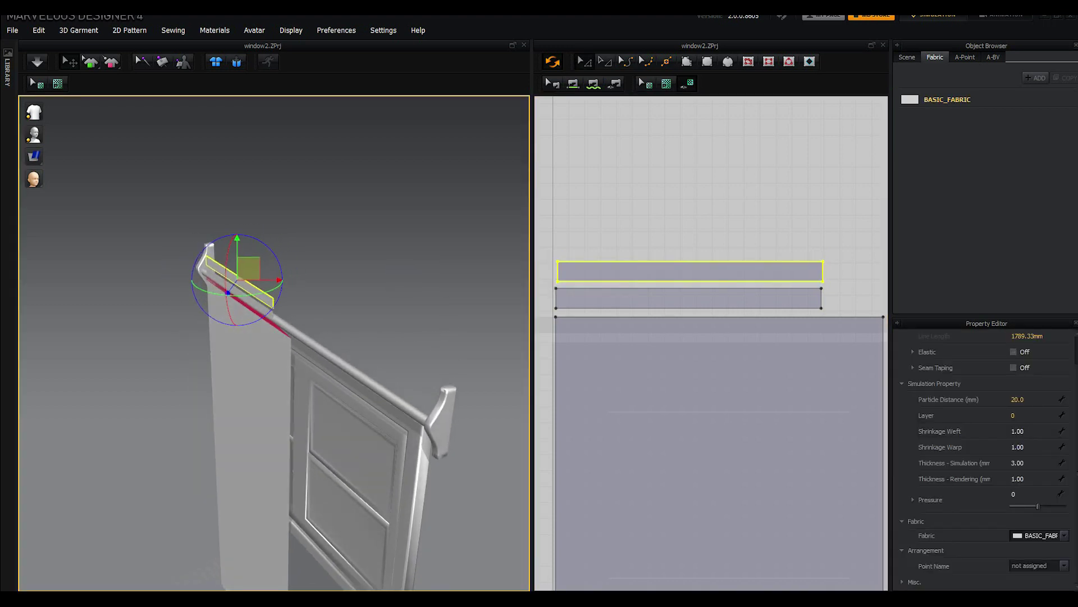
right_click(263, 296)
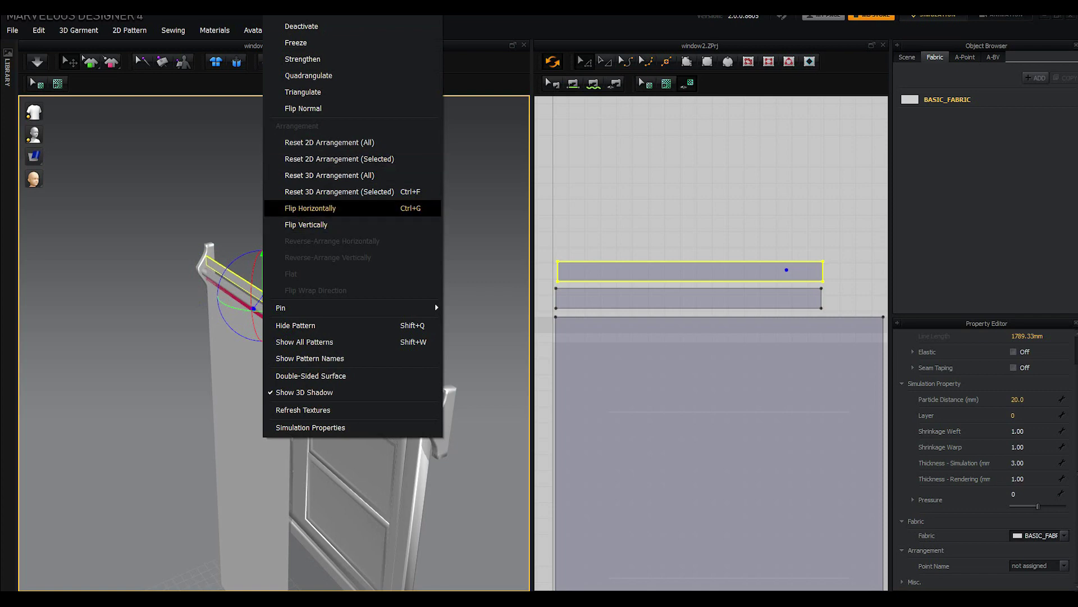
click(335, 207)
scroll(263, 304, up, 2)
scroll(264, 303, up, 2)
scroll(264, 303, up, 1)
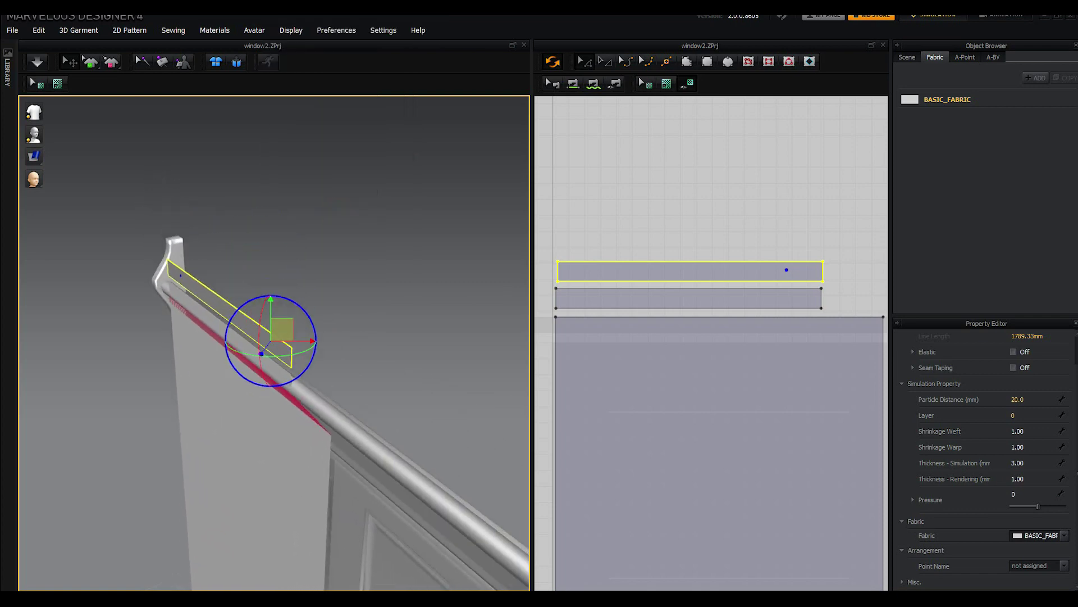
scroll(287, 349, down, 3)
right_drag(252, 343, 292, 350)
scroll(287, 350, up, 3)
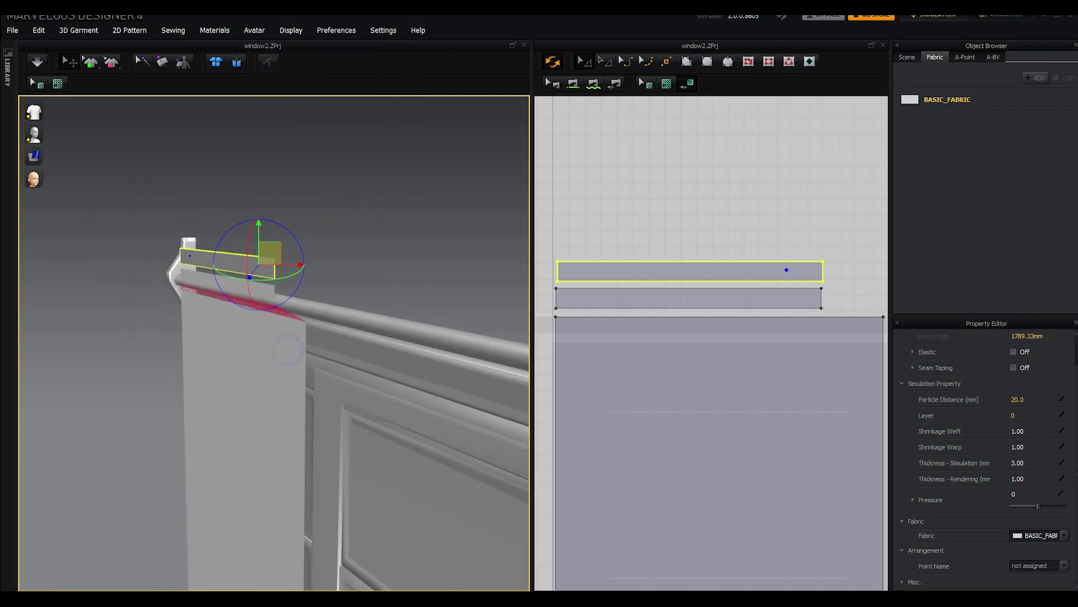
drag(259, 238, 259, 271)
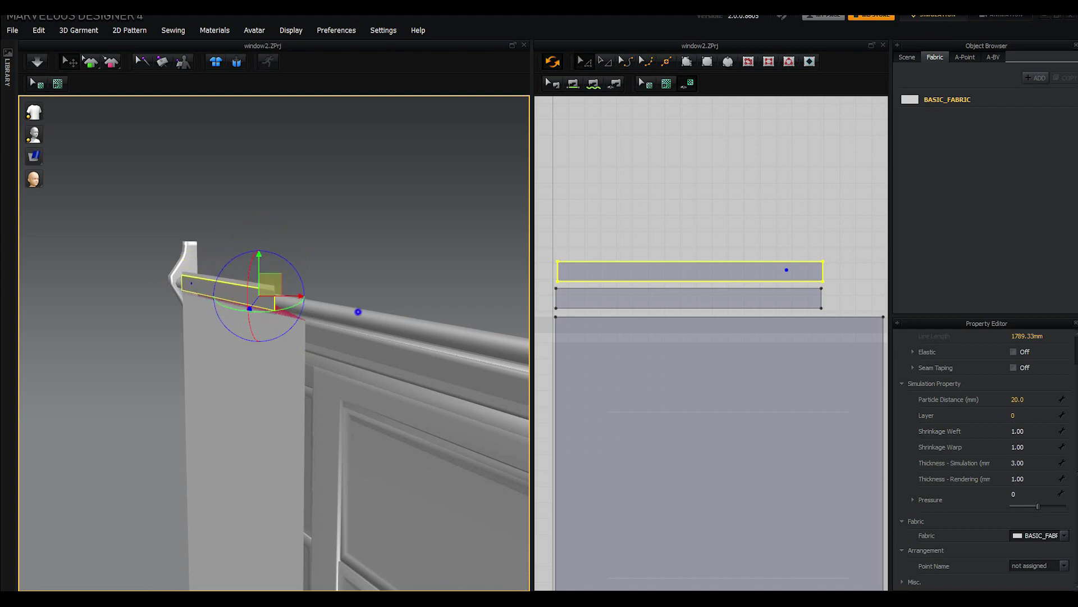
mouse_move(359, 311)
right_down()
mouse_move(311, 359)
mouse_move(476, 579)
right_up()
drag(160, 383, 201, 384)
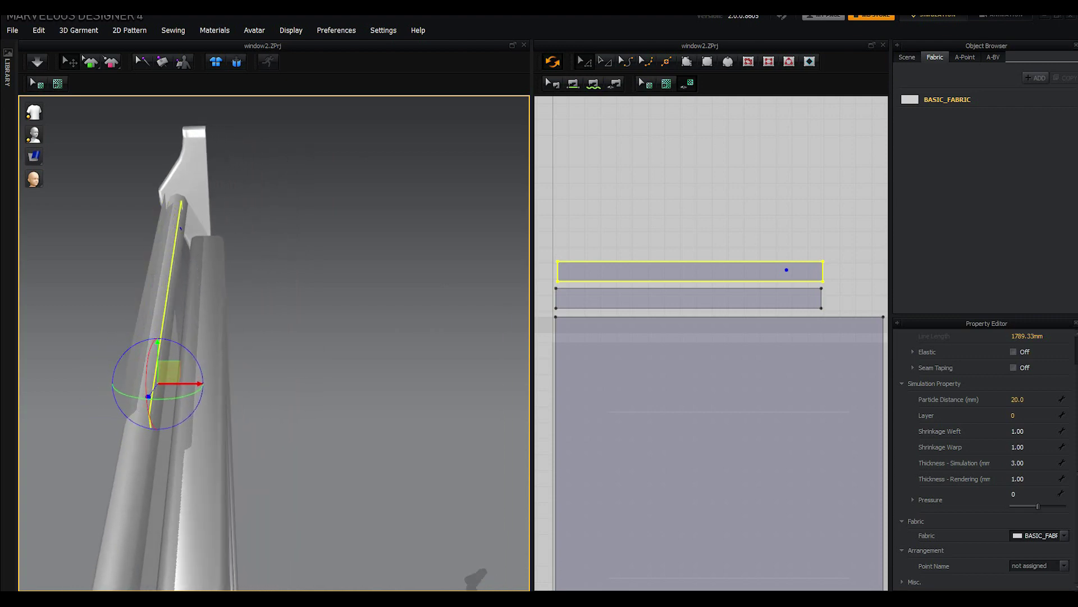
right_drag(231, 399, 342, 354)
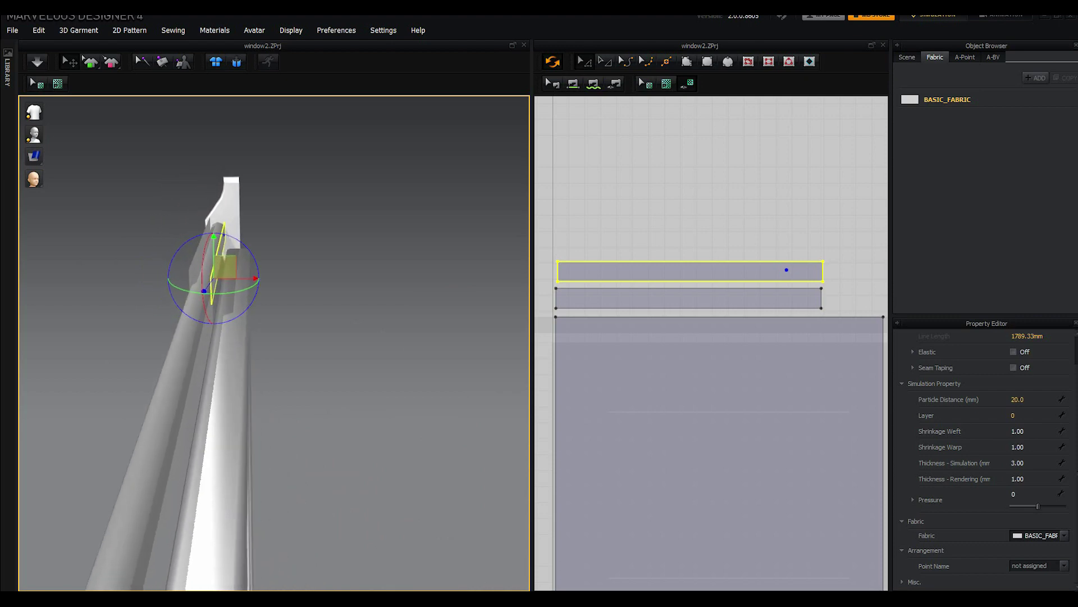
Step: Make the duplicate strip taller with Transform Pattern so it can wrap over the rod
click(605, 61)
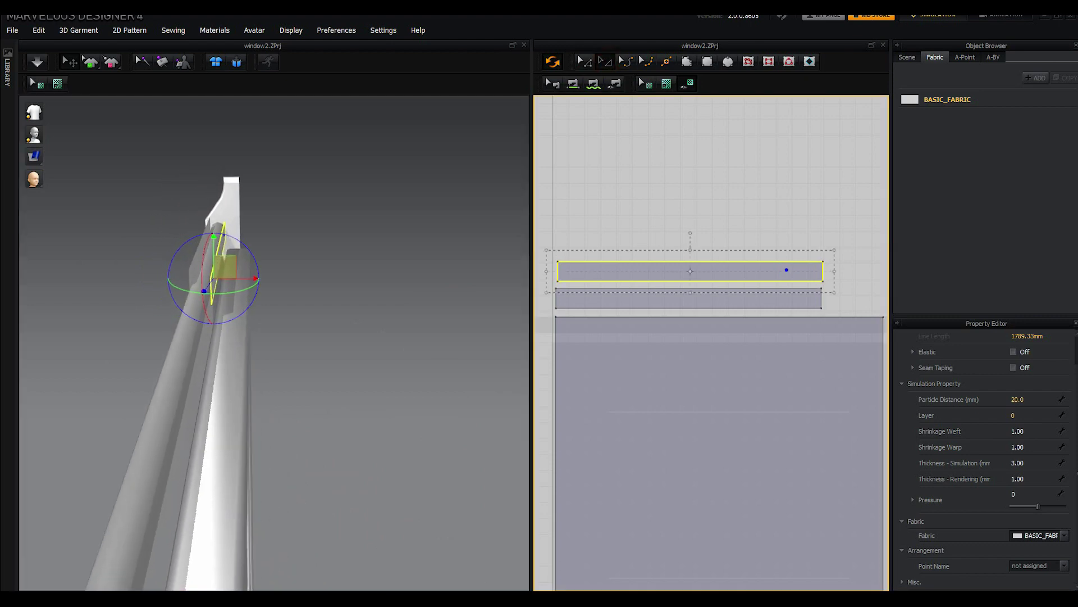
drag(690, 261, 690, 251)
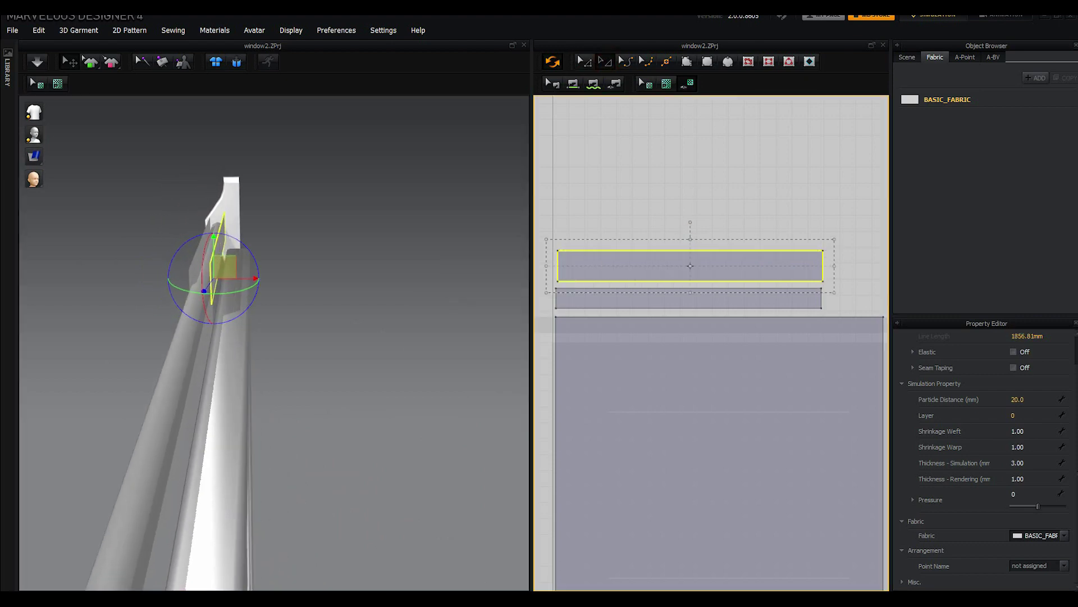
mouse_move(698, 265)
mouse_down()
mouse_move(698, 232)
mouse_move(692, 271)
mouse_up()
mouse_move(337, 292)
right_down()
mouse_move(278, 287)
mouse_move(348, 287)
right_up()
right_drag(282, 293, 337, 294)
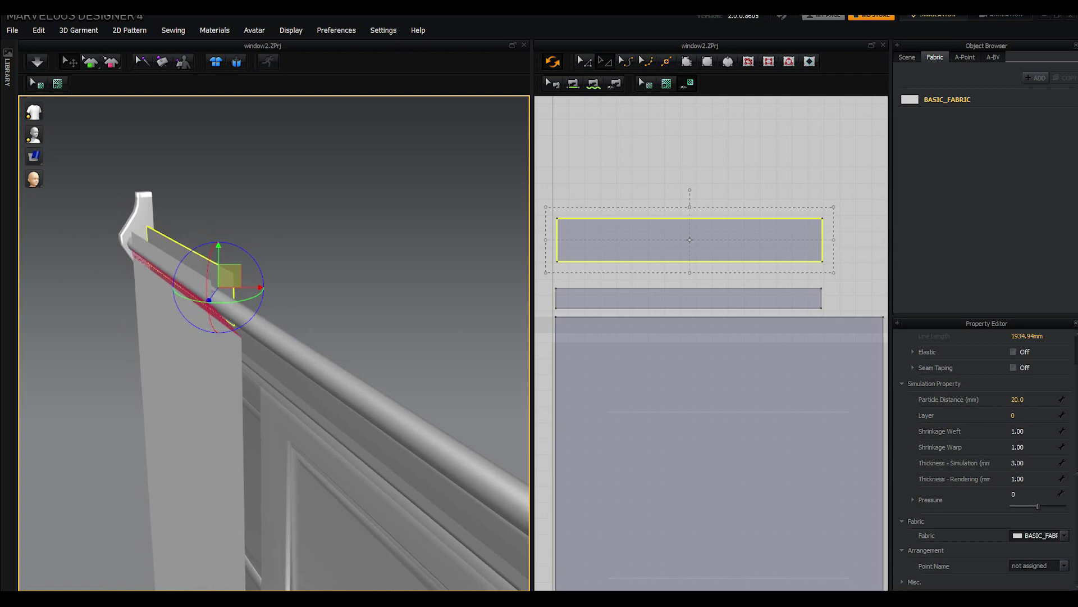
right_drag(690, 393, 715, 393)
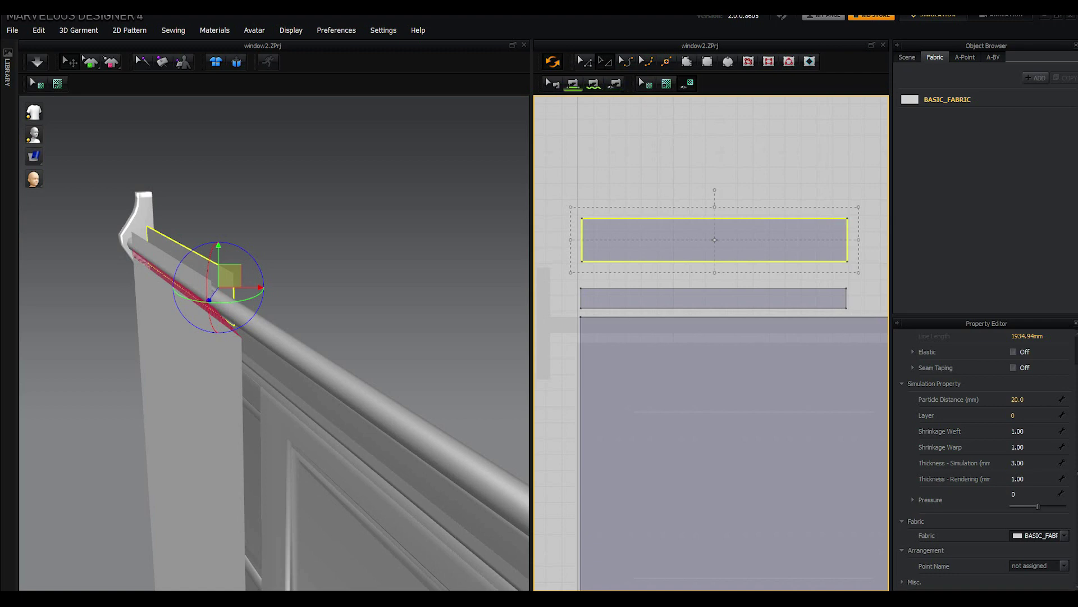
key(n)
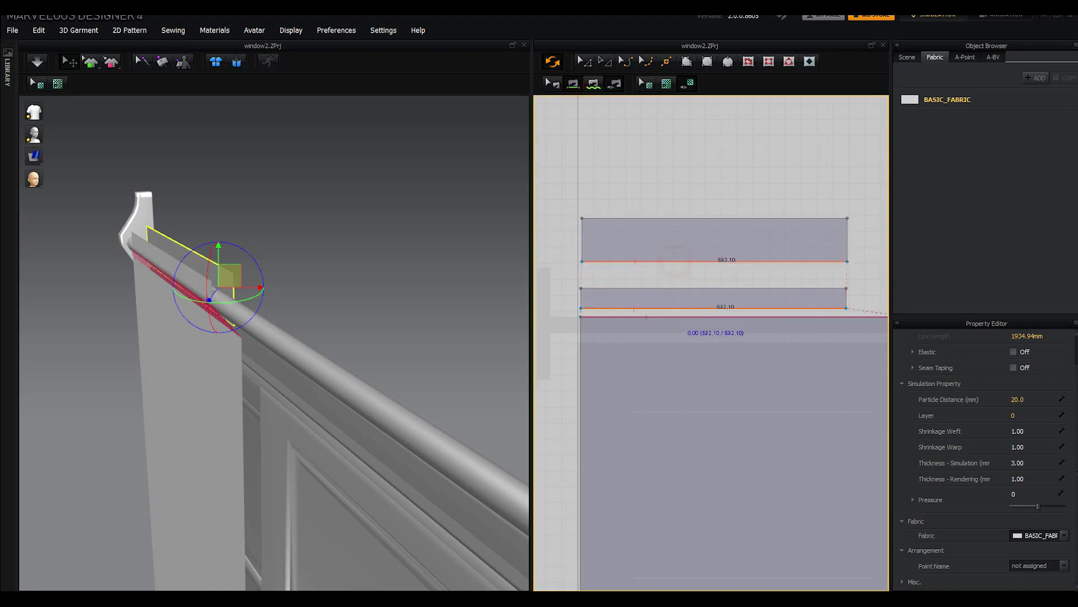
Step: Sew the wide strip's bottom and top edges to the narrow strip
click(676, 308)
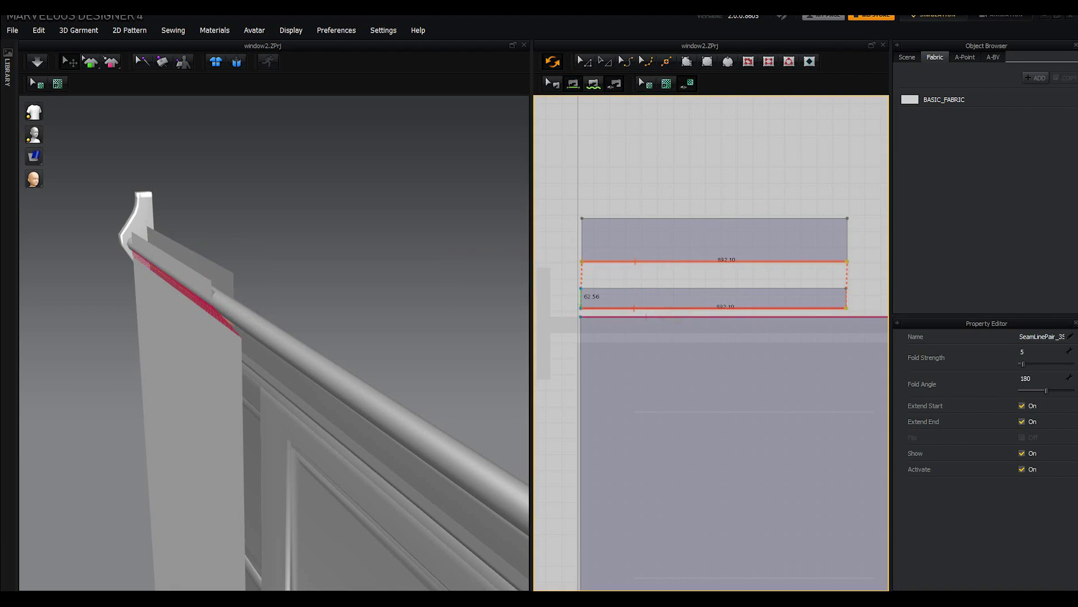
mouse_move(301, 298)
right_down()
mouse_move(438, 299)
mouse_move(282, 282)
mouse_move(346, 283)
mouse_move(291, 294)
mouse_move(312, 289)
right_up()
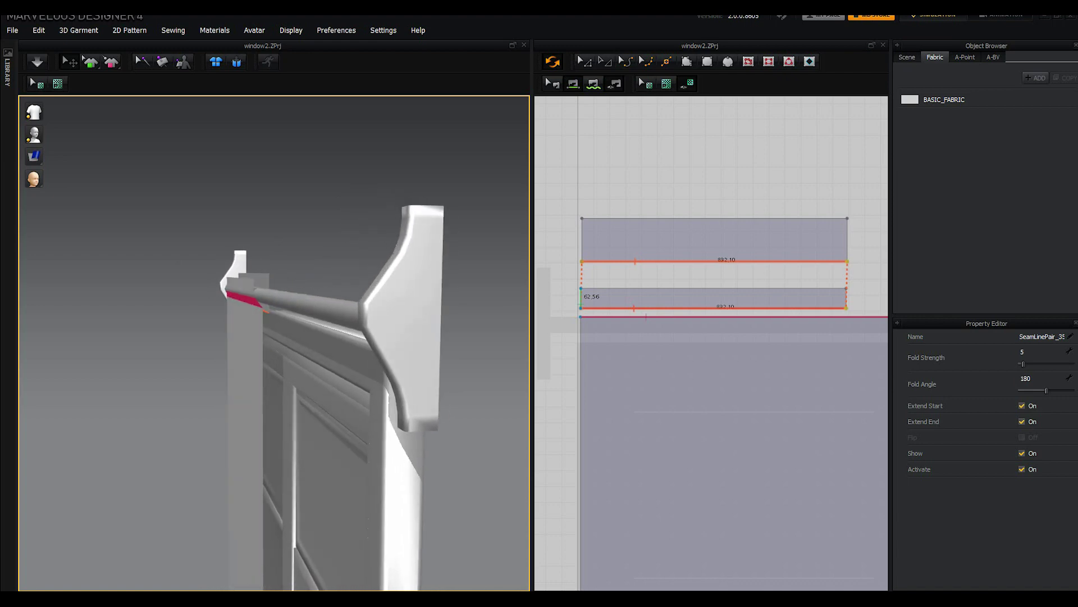
right_drag(311, 289, 388, 264)
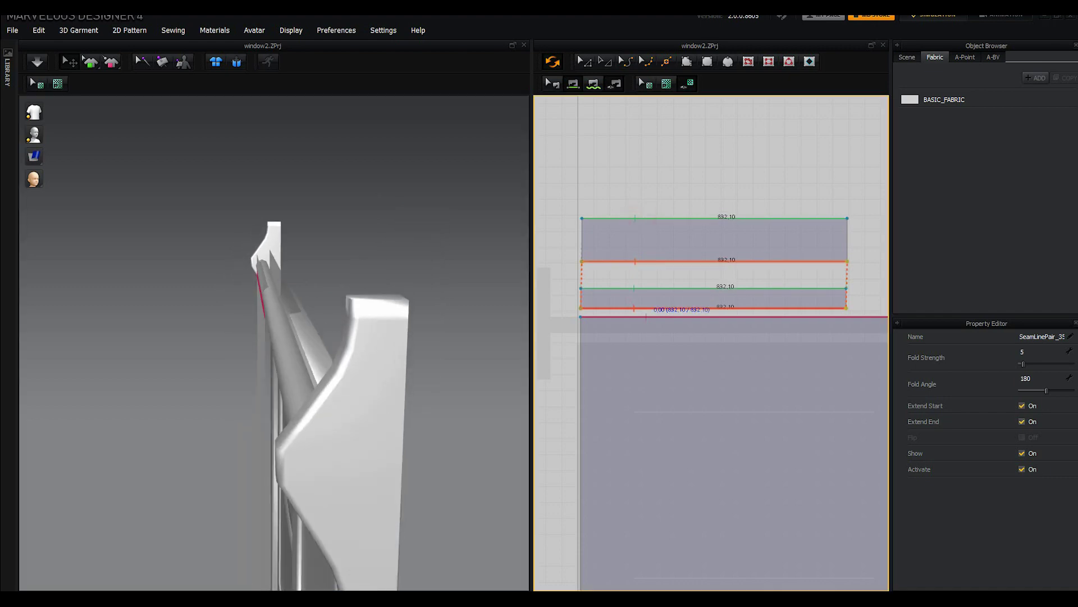
click(639, 287)
right_drag(369, 270, 393, 264)
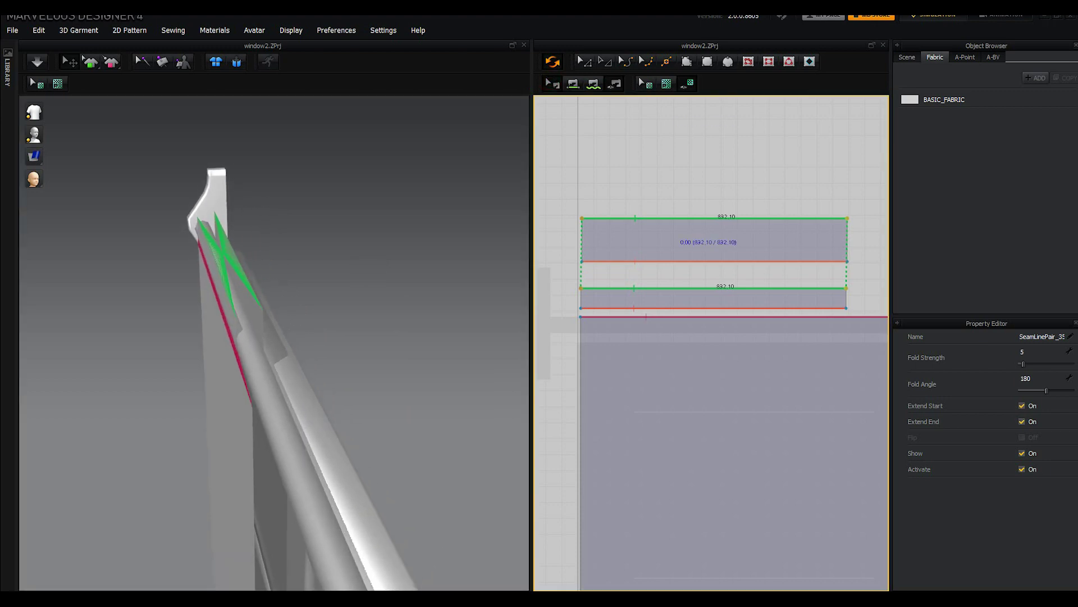
Step: Reverse the sewing direction of the new seams so the strip wraps without twisting
right_click(670, 218)
click(692, 226)
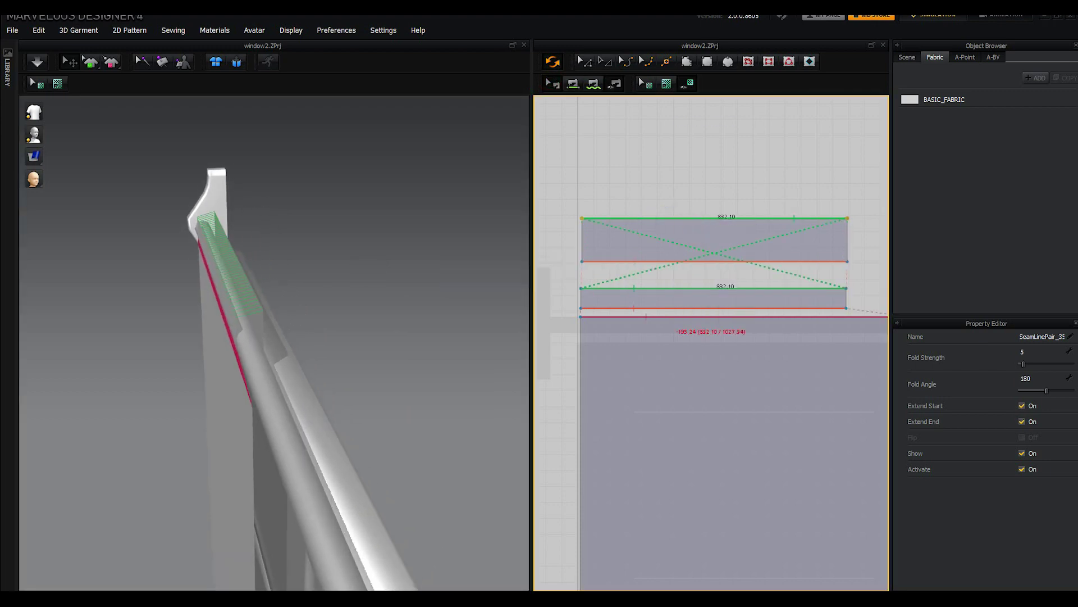
right_drag(443, 294, 478, 292)
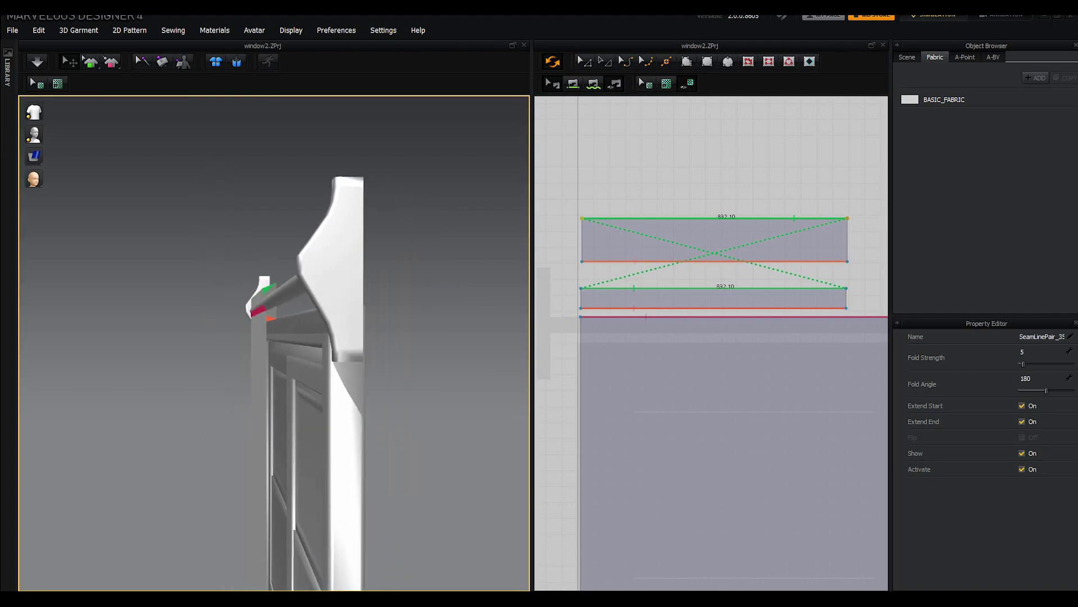
right_click(663, 317)
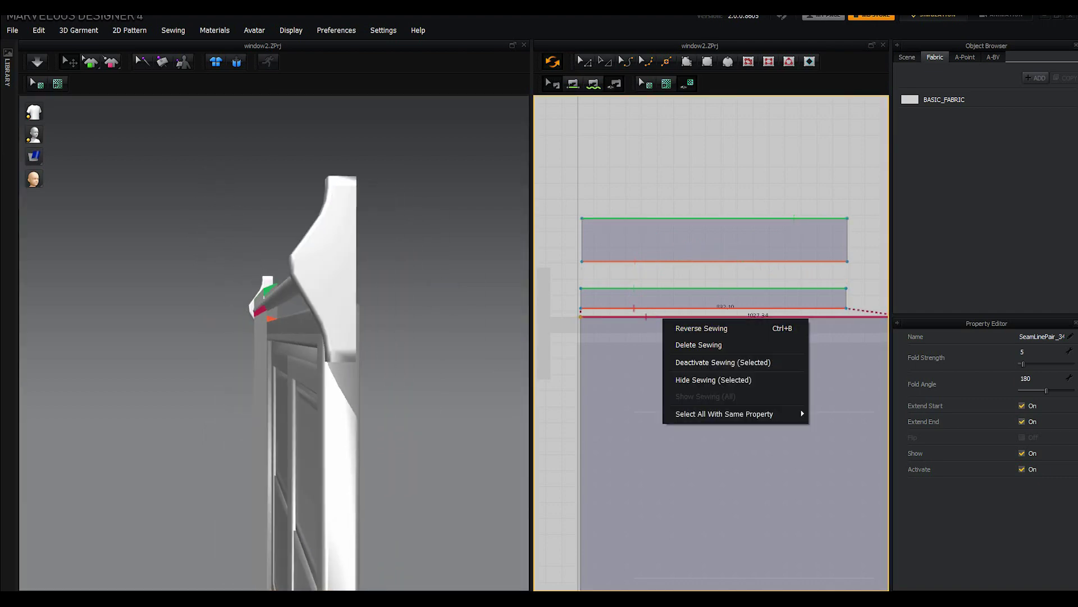
click(657, 260)
right_click(661, 268)
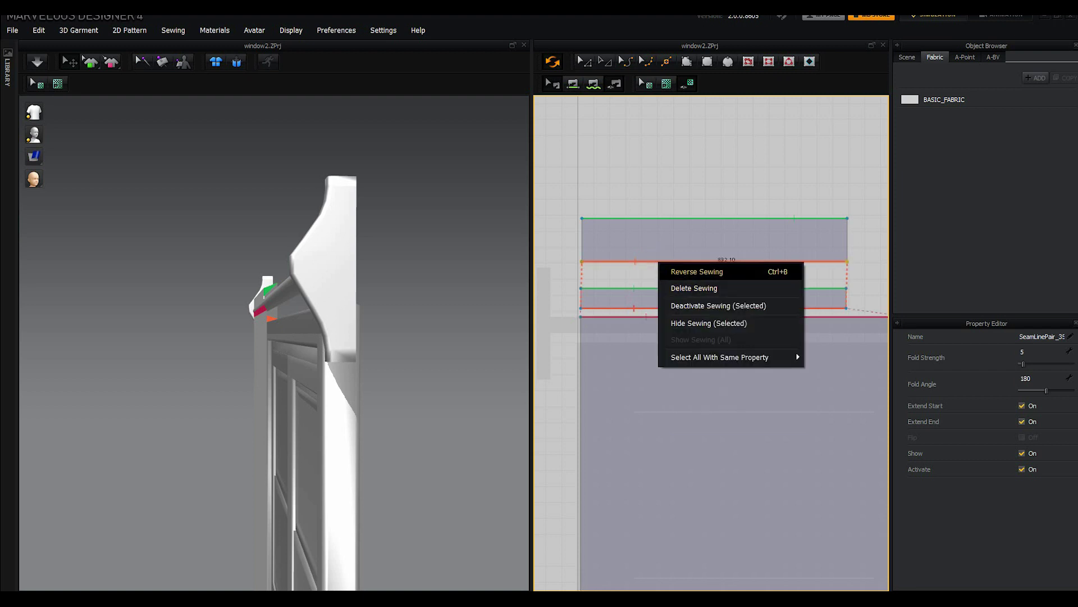
click(690, 271)
right_drag(328, 298, 393, 303)
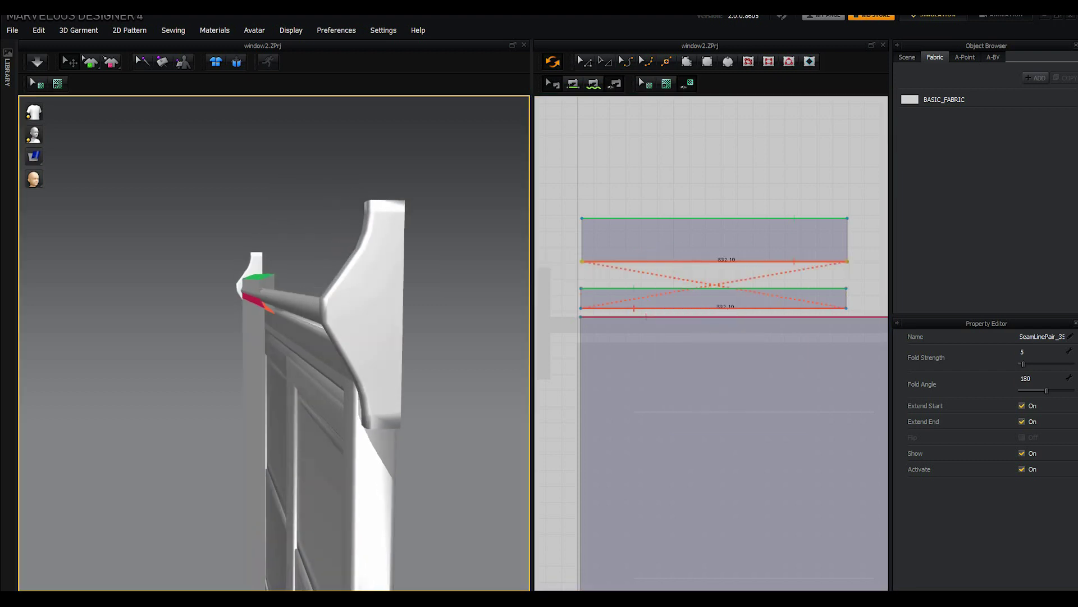
scroll(269, 315, up, 3)
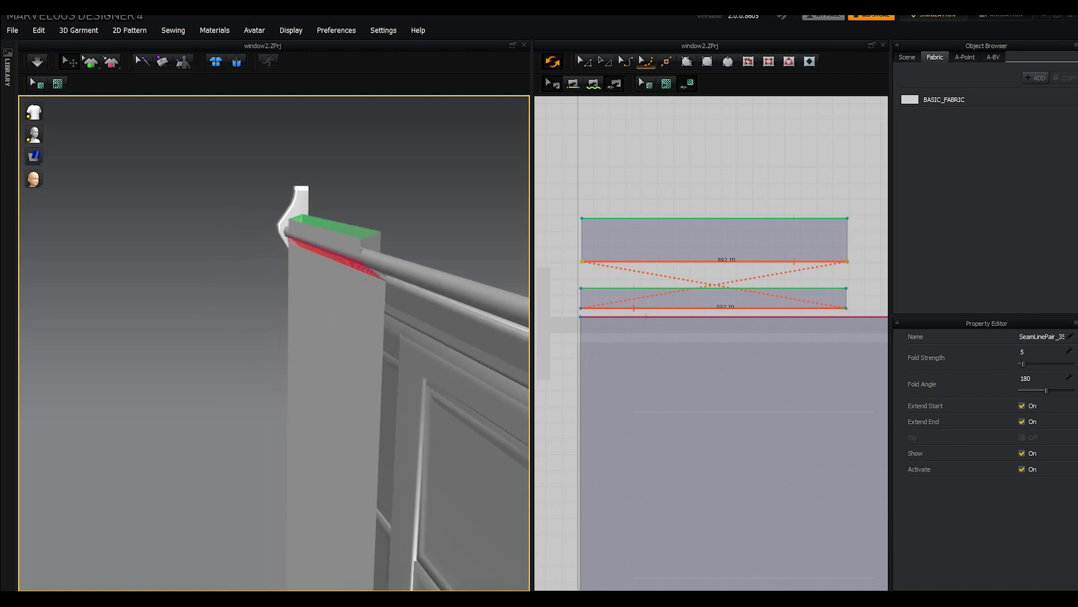
Step: Unfreeze the narrow strip, then freeze it again
key(a)
click(731, 421)
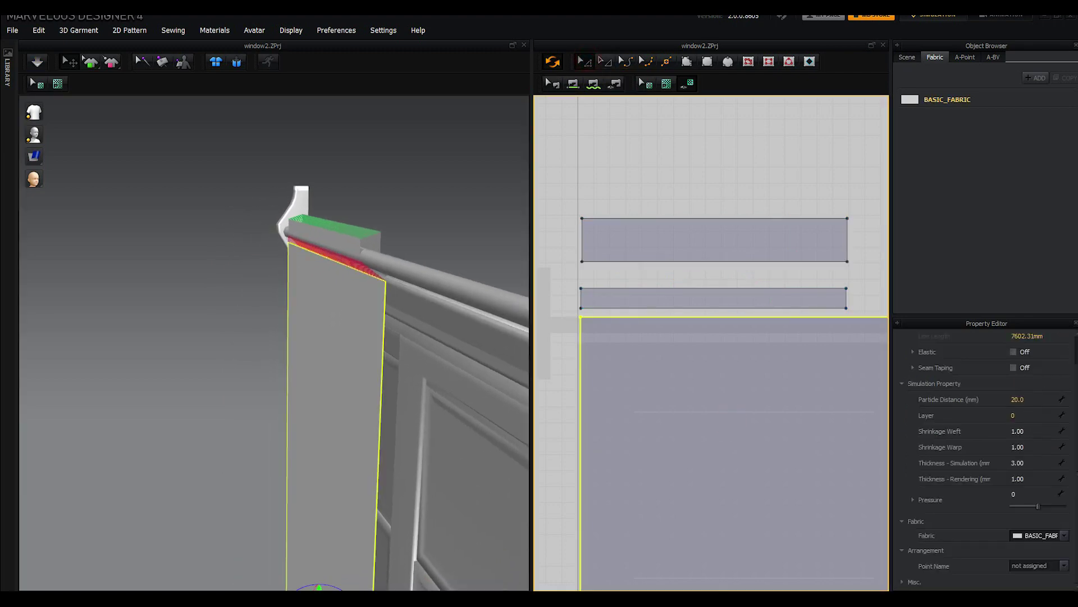
click(702, 246)
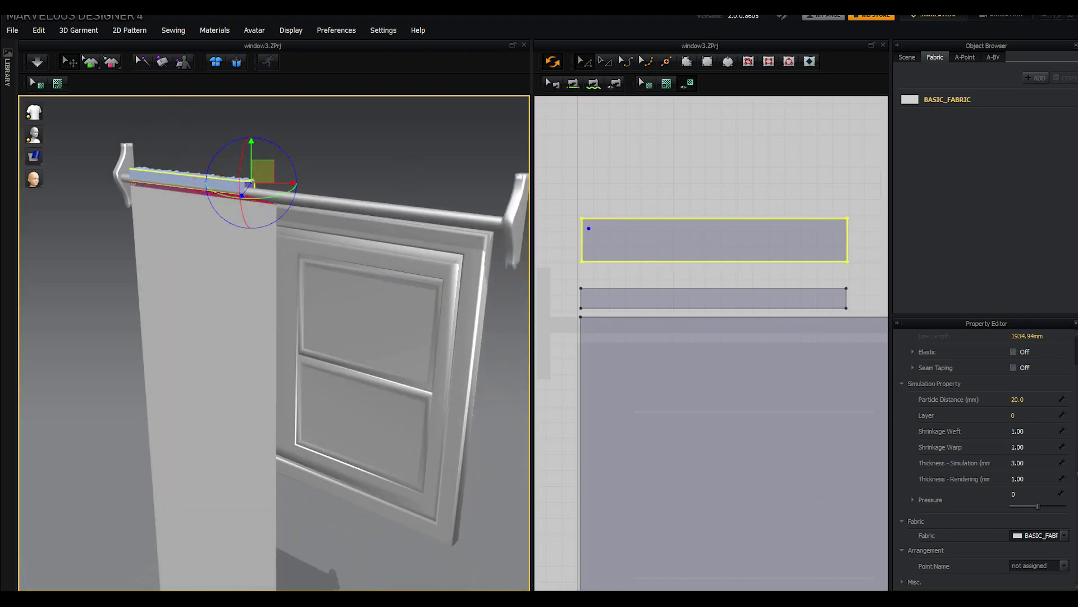
click(740, 298)
right_click(187, 181)
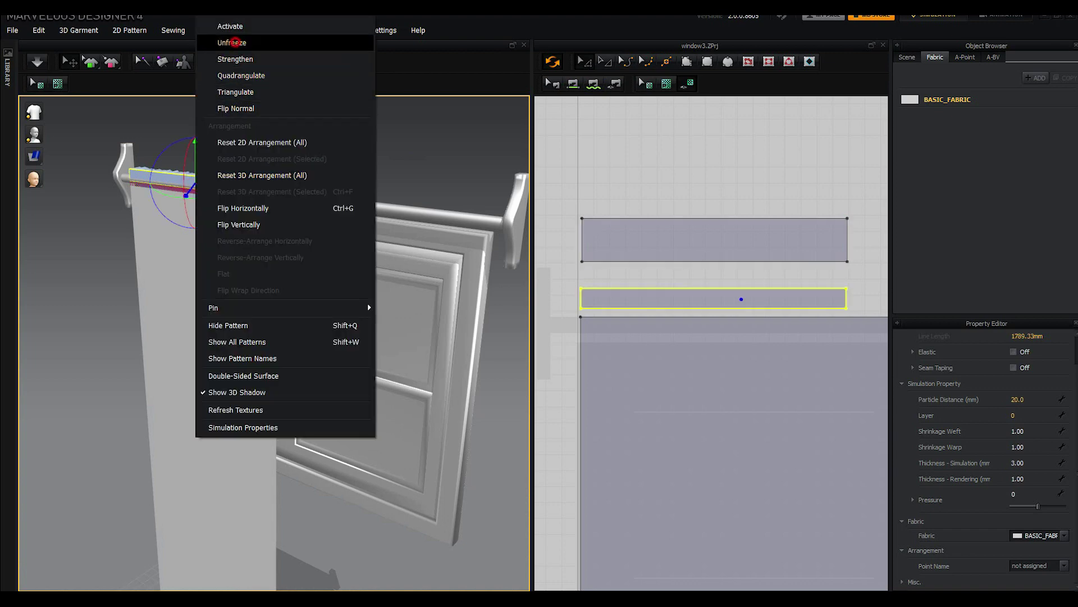
click(235, 42)
right_click(201, 181)
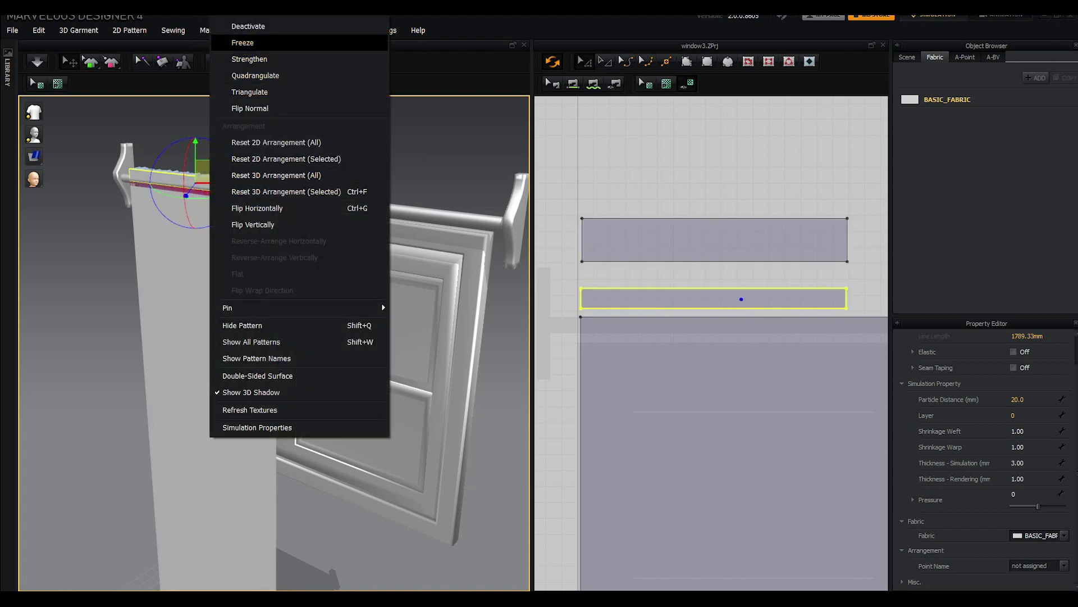
click(242, 43)
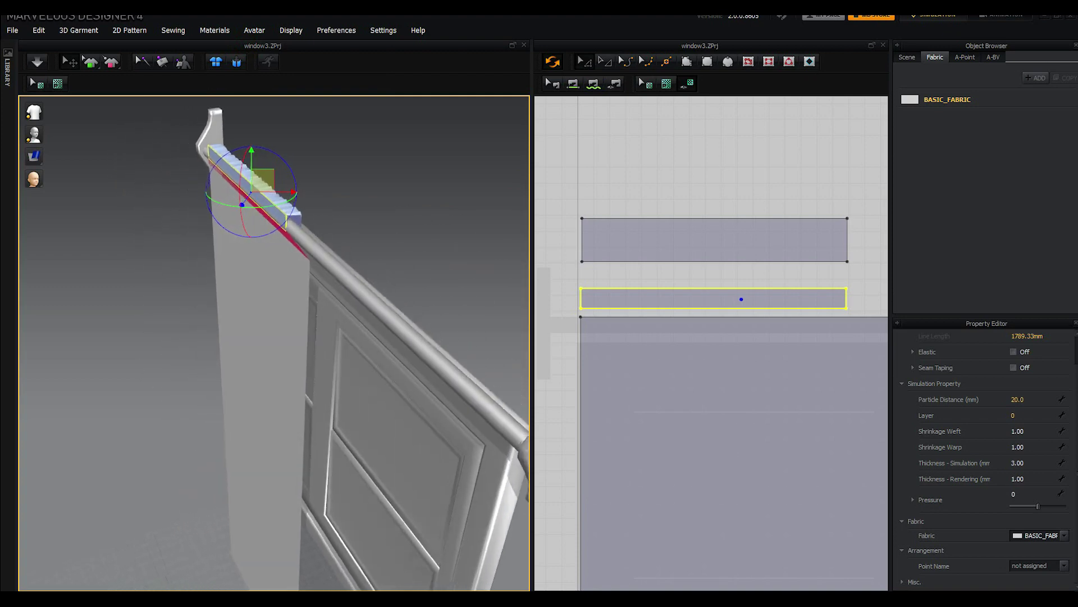
Step: Select the curtain panel and run the simulation to drape it beneath the rod
click(292, 213)
right_click(297, 220)
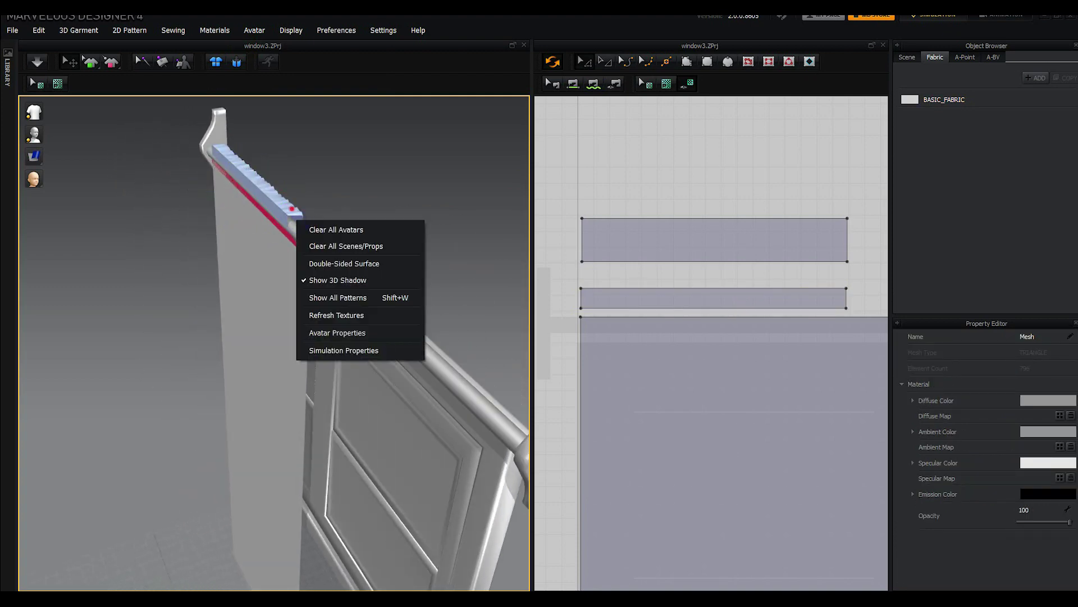
key(Escape)
click(269, 190)
right_drag(270, 190, 314, 186)
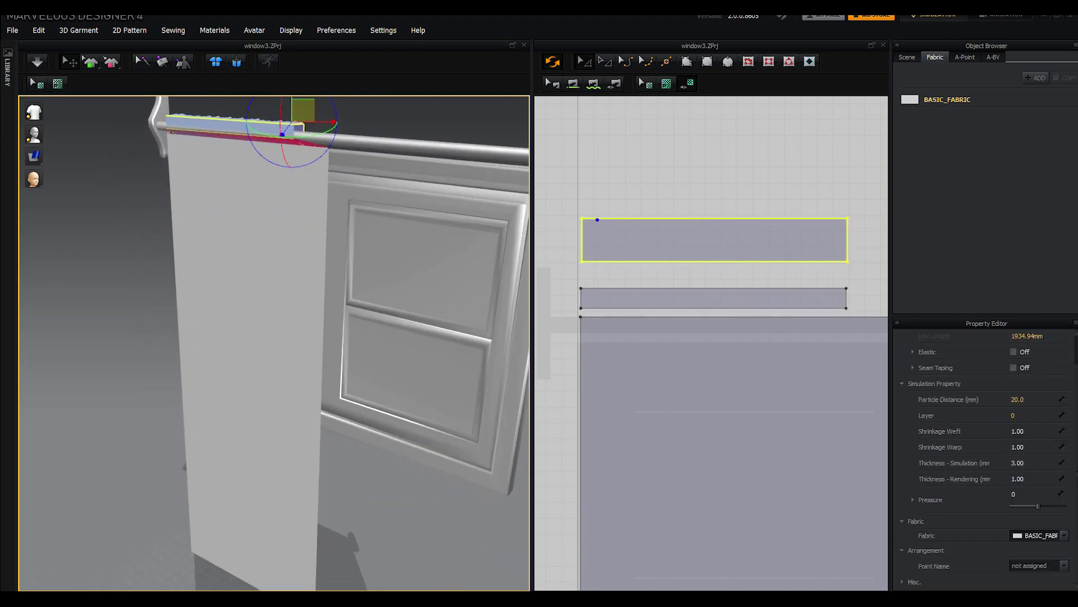
click(297, 232)
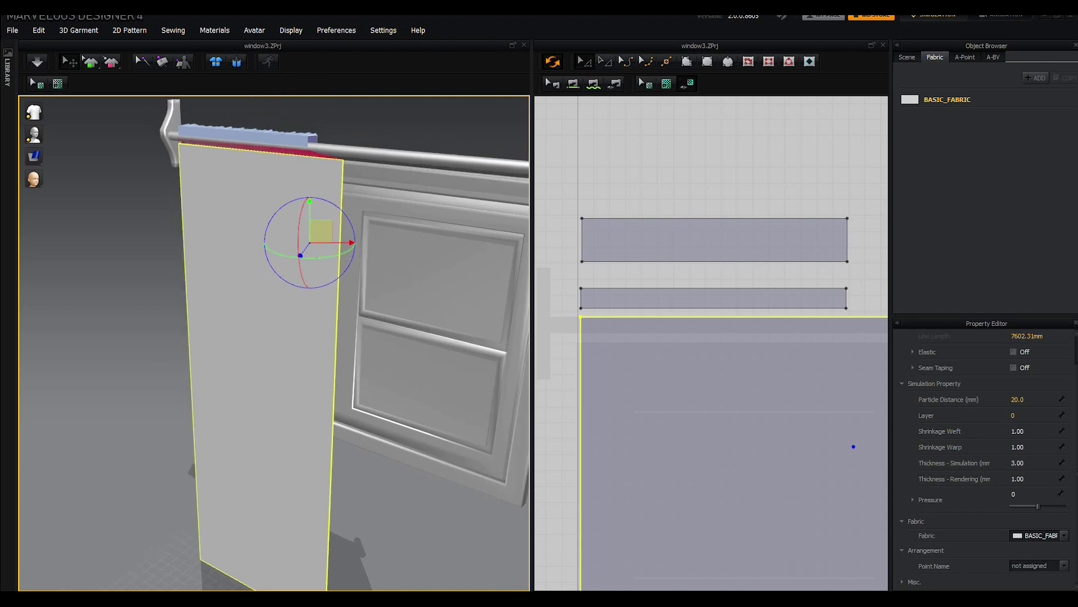
key(space)
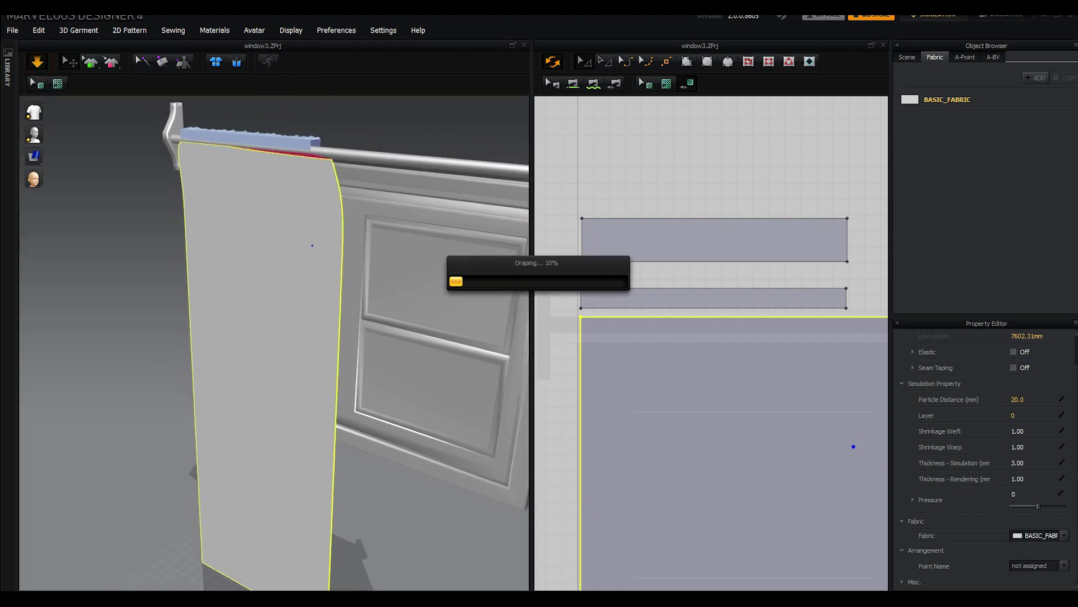